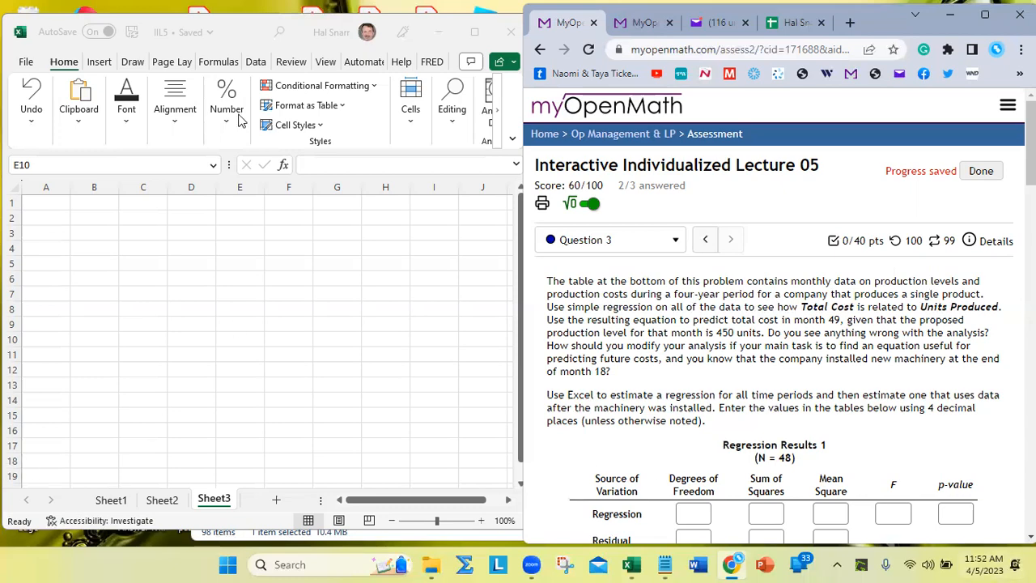
Step: Copy the whole Month, Units Produced and Total Cost table from the end of Question 3
{"action": "scroll", "coordinate": [776, 281], "scroll_direction": "down", "scroll_amount": 9}
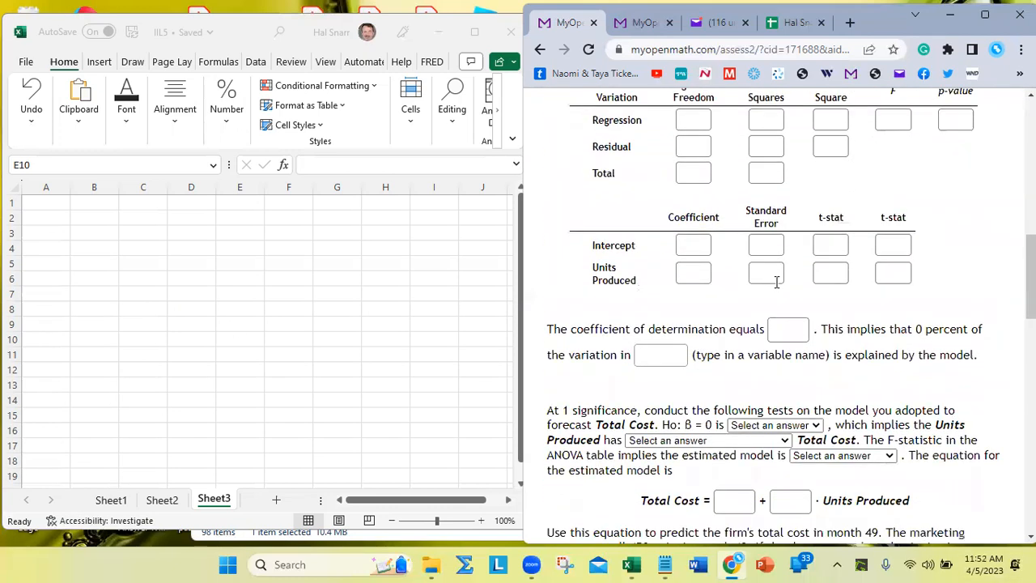
{"action": "scroll", "coordinate": [776, 281], "scroll_direction": "down", "scroll_amount": 3}
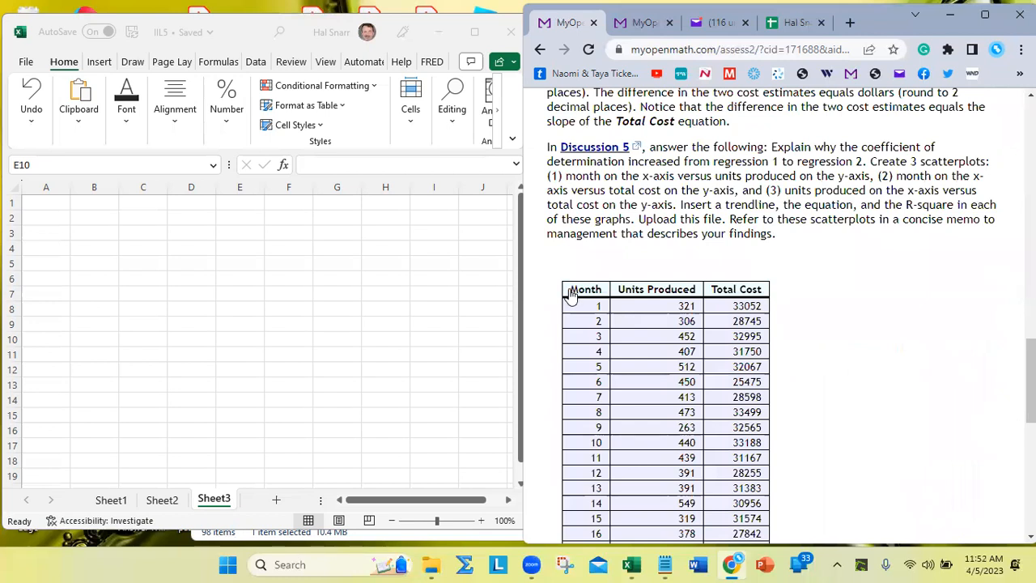
{"action": "left_click_drag", "start_coordinate": [569, 297], "coordinate": [562, 481]}
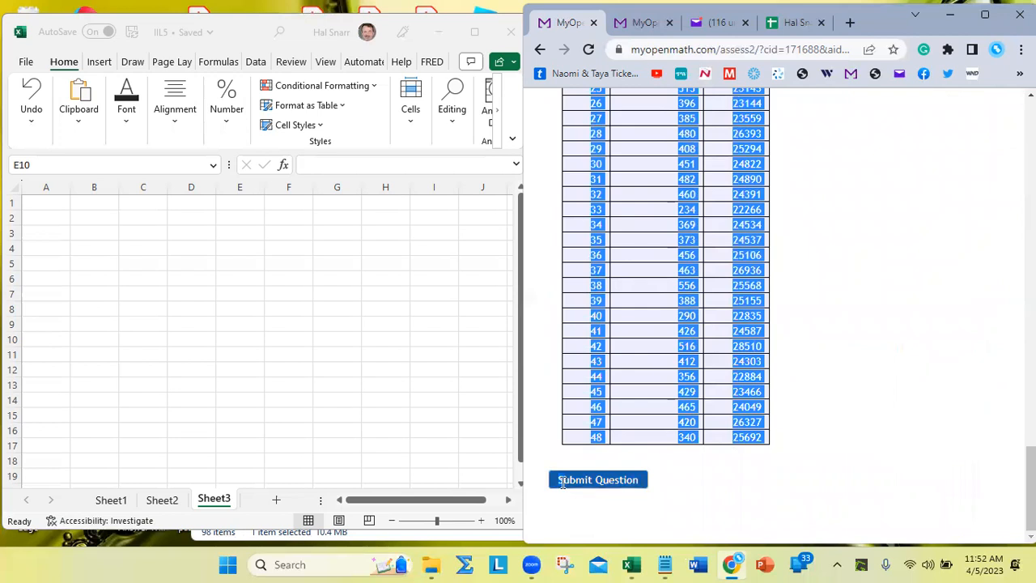
{"action": "right_click", "coordinate": [599, 416]}
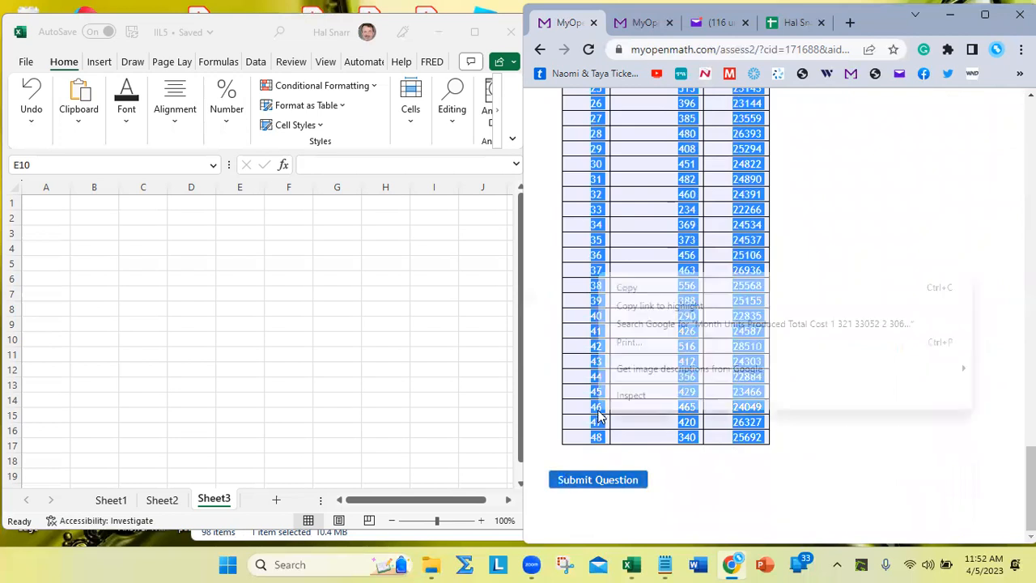
{"action": "left_click", "coordinate": [628, 289]}
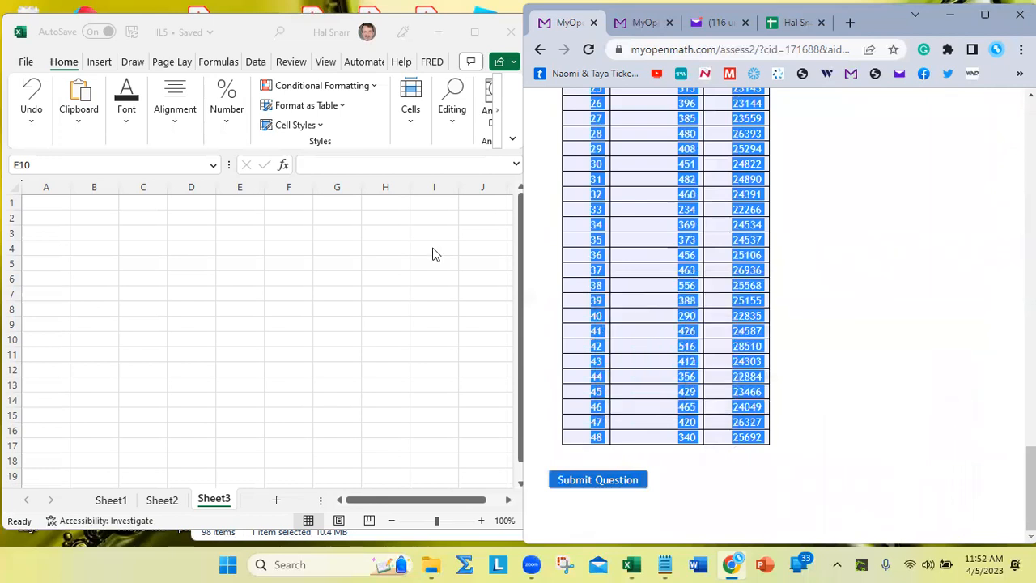
Step: Paste the table into Excel's Sheet3 at A1, matching destination formatting, and autofit the widths of columns A to C
{"action": "left_click", "coordinate": [49, 208]}
{"action": "right_click", "coordinate": [53, 206]}
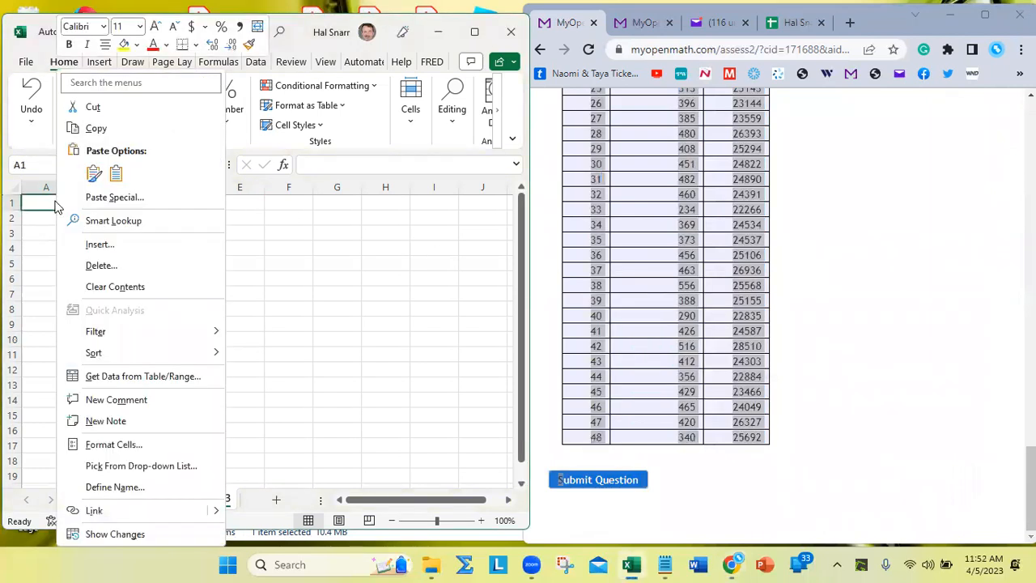
{"action": "left_click", "coordinate": [117, 174]}
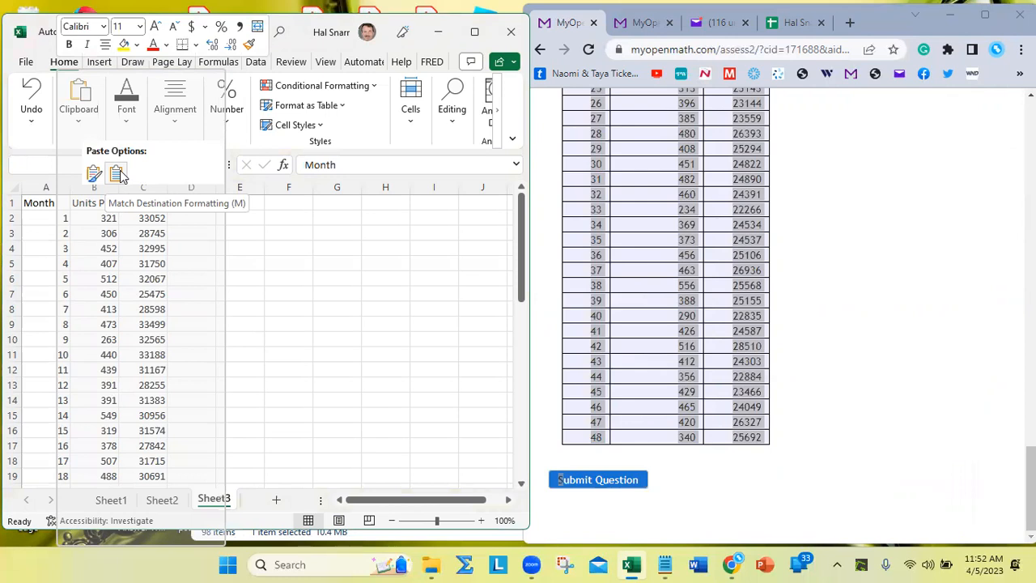
{"action": "right_click", "coordinate": [37, 206]}
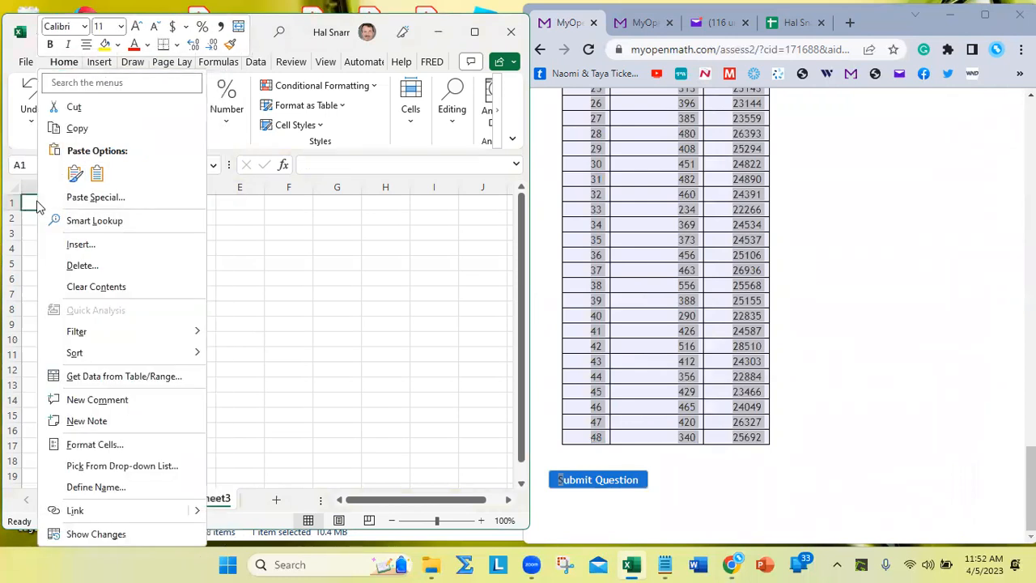
{"action": "left_click", "coordinate": [99, 175]}
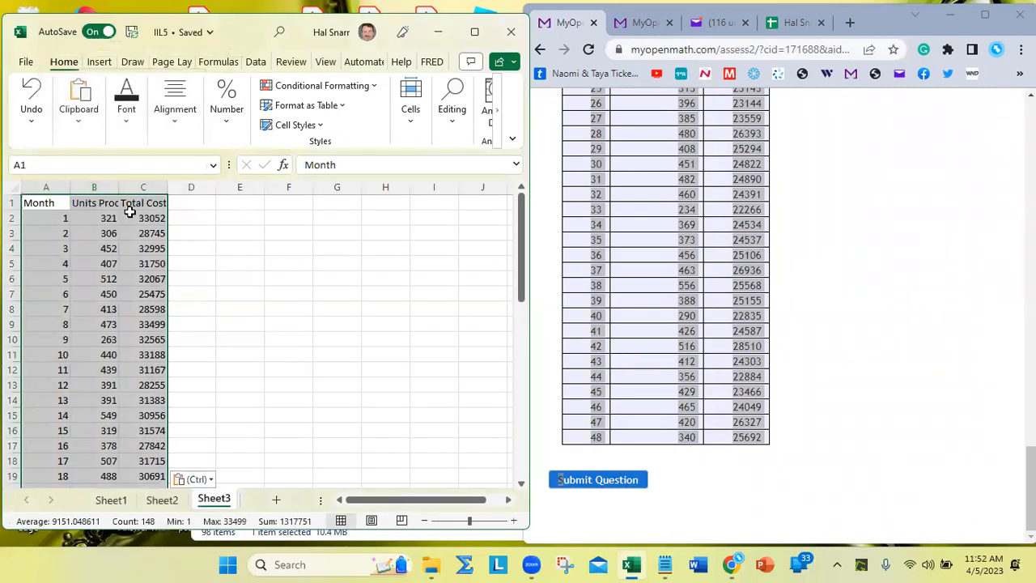
{"action": "left_click_drag", "start_coordinate": [55, 185], "coordinate": [144, 186]}
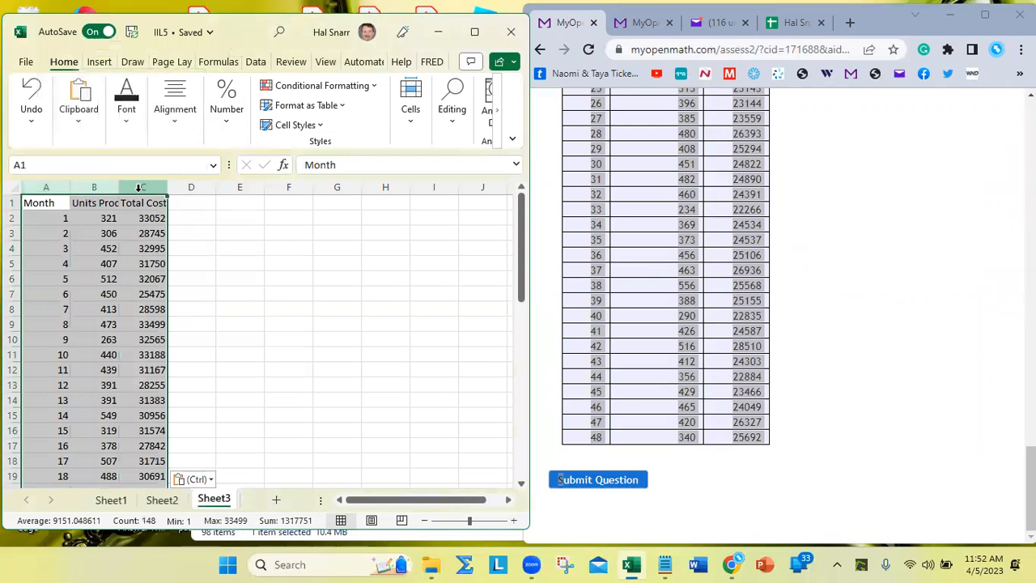
{"action": "double_click", "coordinate": [169, 186]}
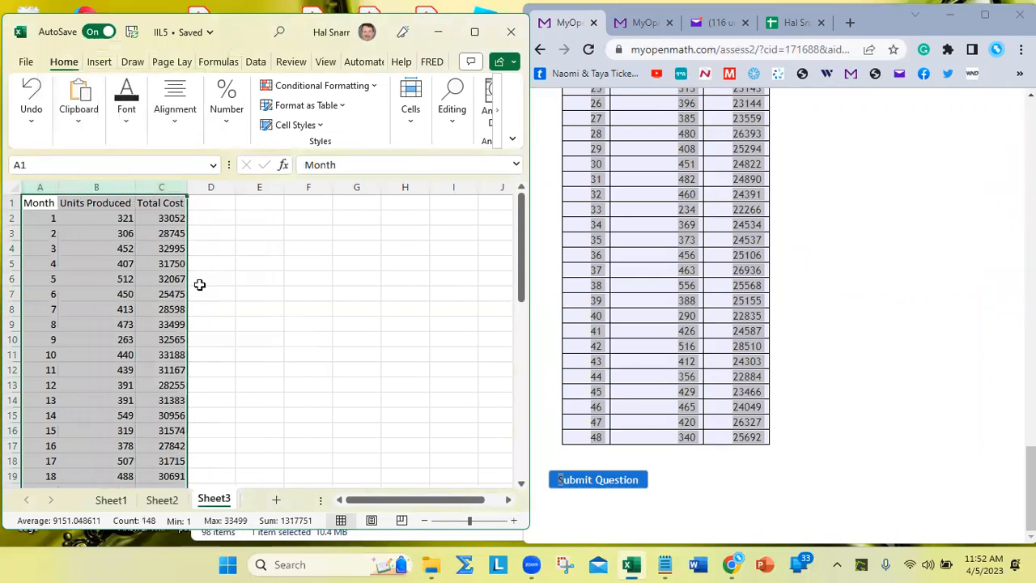
Step: Clear the stray letter S from cell A50 below the pasted data
{"action": "scroll", "coordinate": [201, 285], "scroll_direction": "down", "scroll_amount": 12}
{"action": "scroll", "coordinate": [201, 284], "scroll_direction": "down", "scroll_amount": 2}
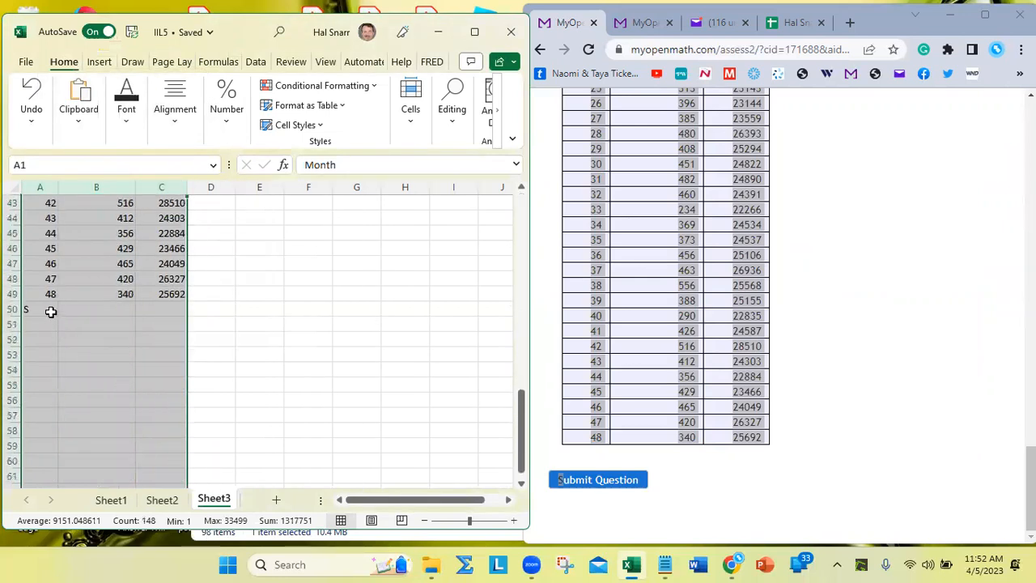
{"action": "left_click", "coordinate": [50, 310]}
{"action": "key", "text": "Delete"}
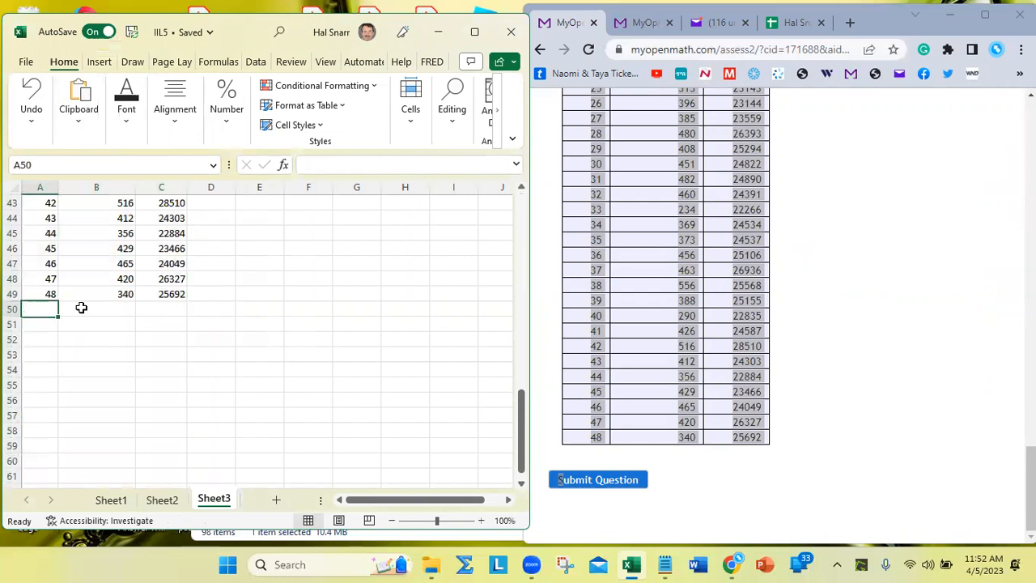
{"action": "scroll", "coordinate": [81, 307], "scroll_direction": "up", "scroll_amount": 14}
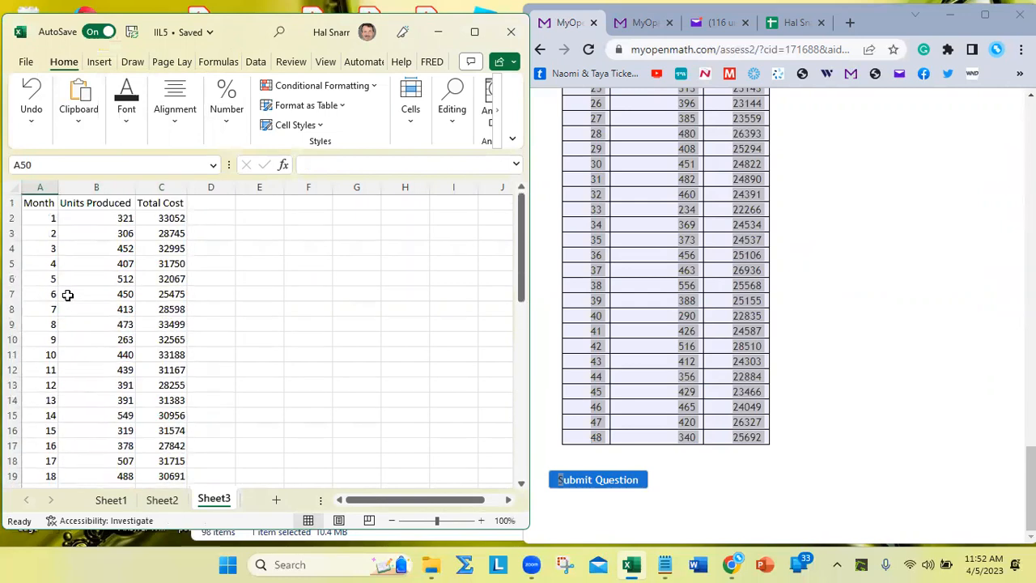
Step: Examine the Month, Units Produced and Total Cost columns and reread the regression instructions in Question 3
{"action": "left_click", "coordinate": [34, 220]}
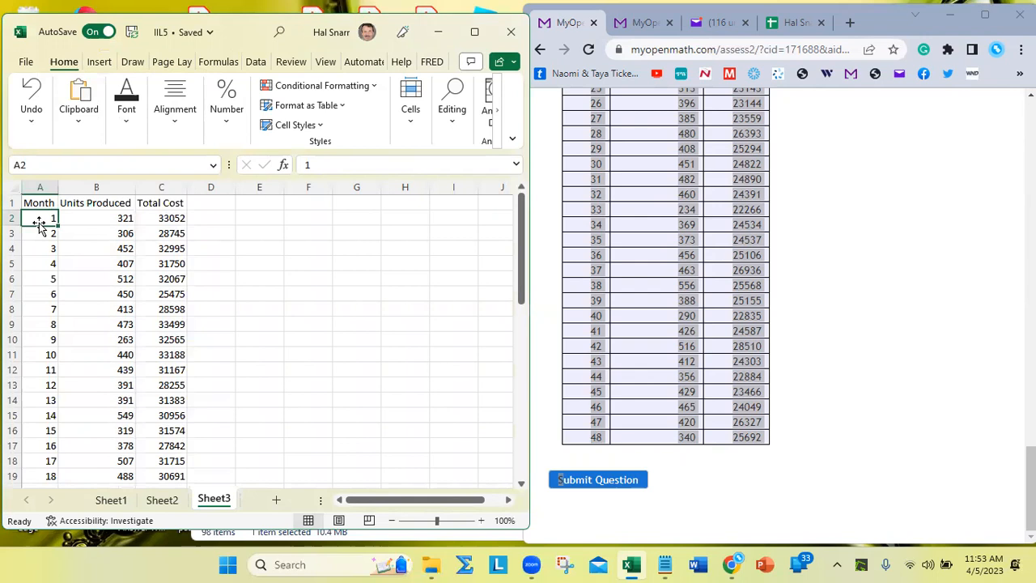
{"action": "left_click", "coordinate": [179, 220]}
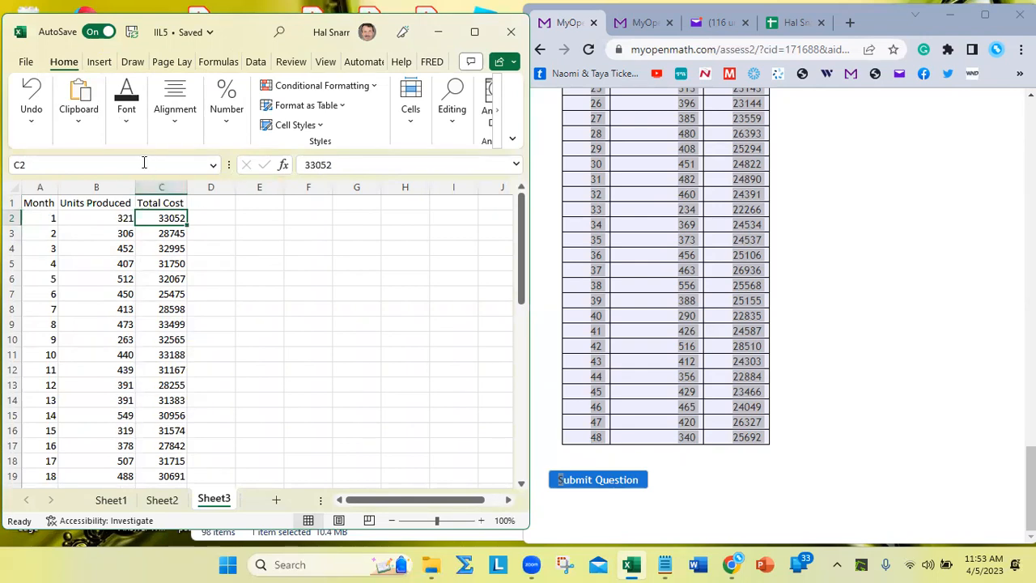
{"action": "left_click", "coordinate": [99, 215]}
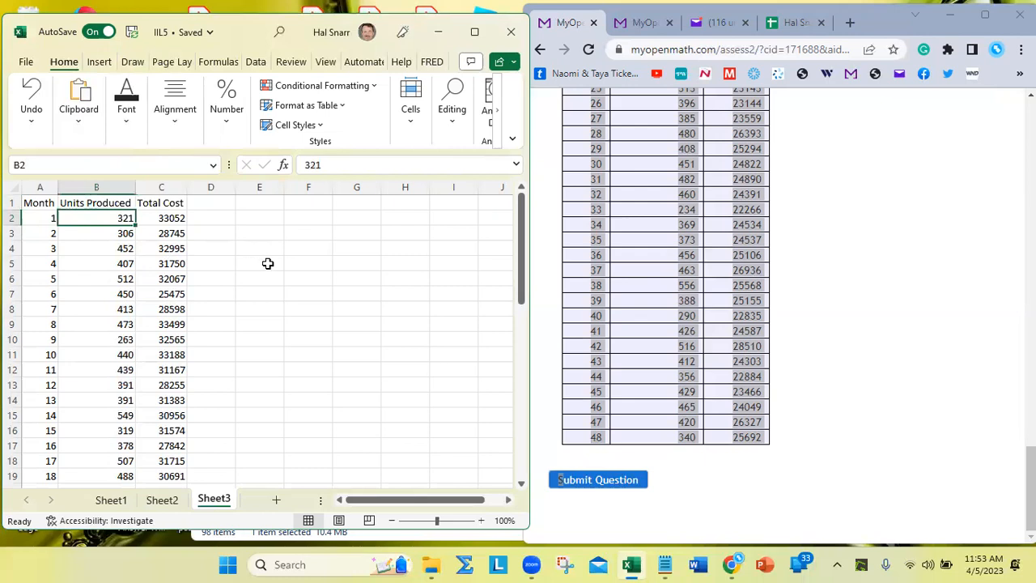
{"action": "left_click", "coordinate": [157, 219]}
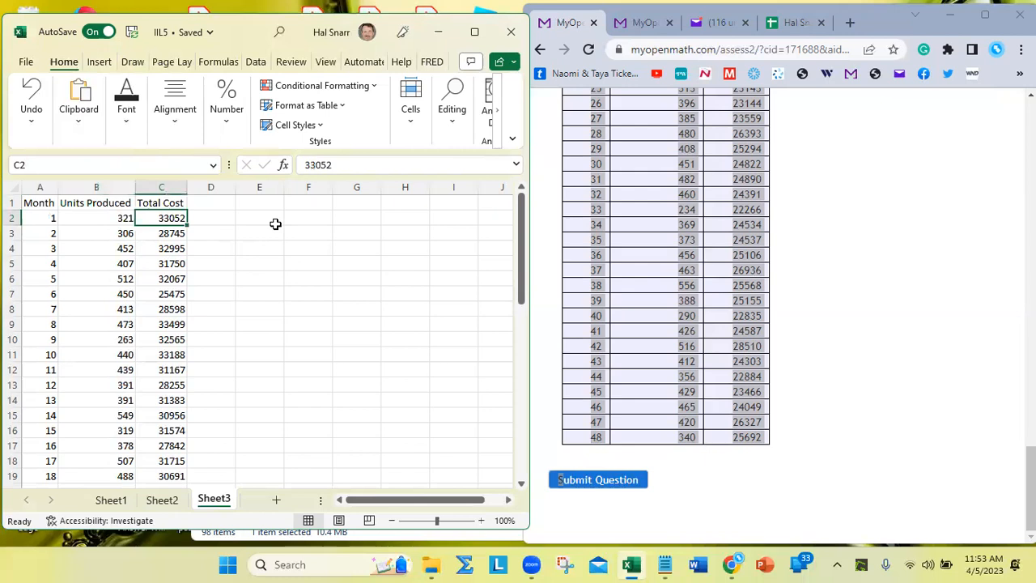
{"action": "left_click", "coordinate": [36, 202]}
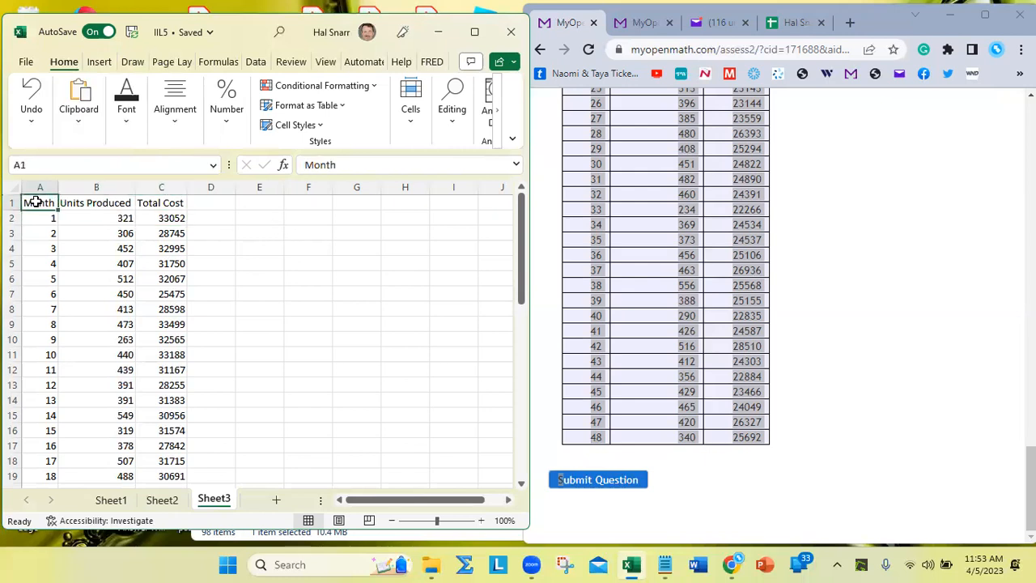
{"action": "left_click", "coordinate": [97, 202]}
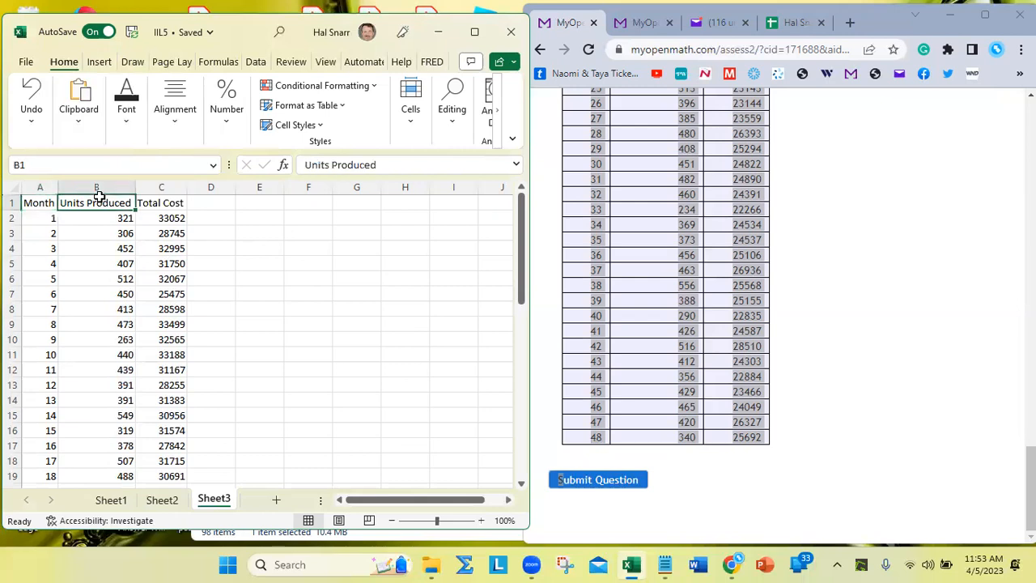
{"action": "left_click", "coordinate": [172, 203]}
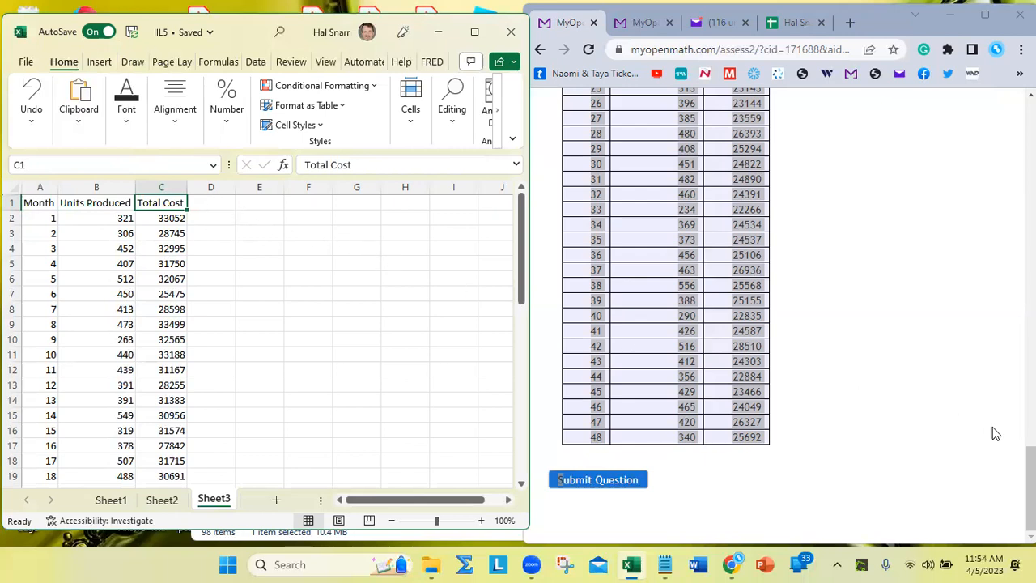
{"action": "scroll", "coordinate": [951, 408], "scroll_direction": "up", "scroll_amount": 15}
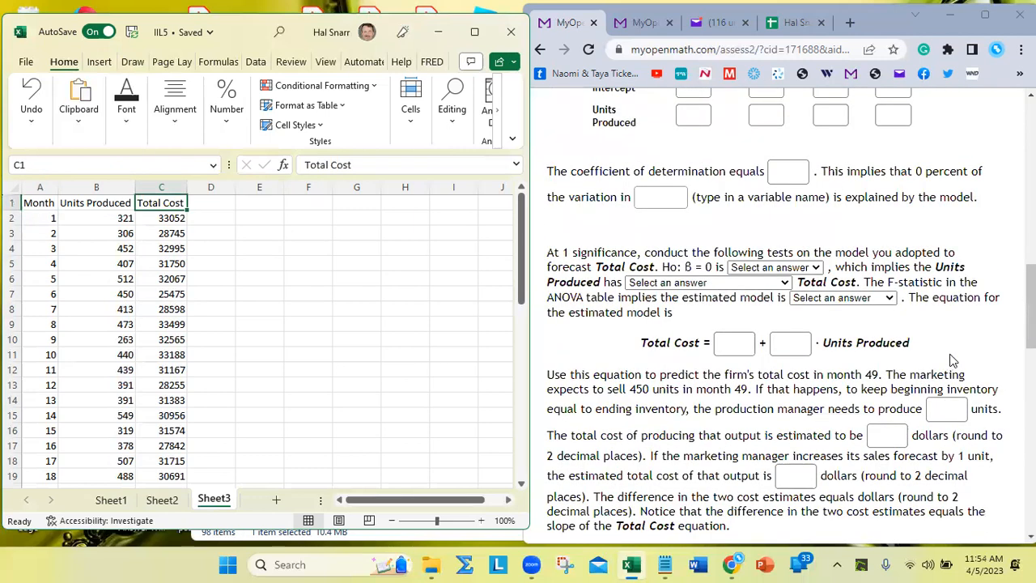
{"action": "scroll", "coordinate": [956, 355], "scroll_direction": "up", "scroll_amount": 2}
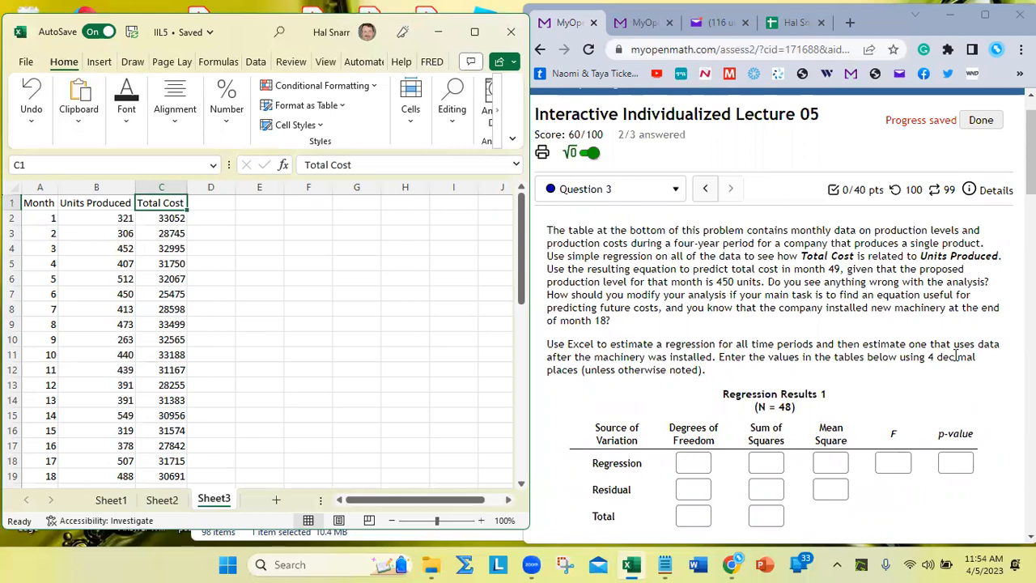
{"action": "left_click", "coordinate": [86, 218]}
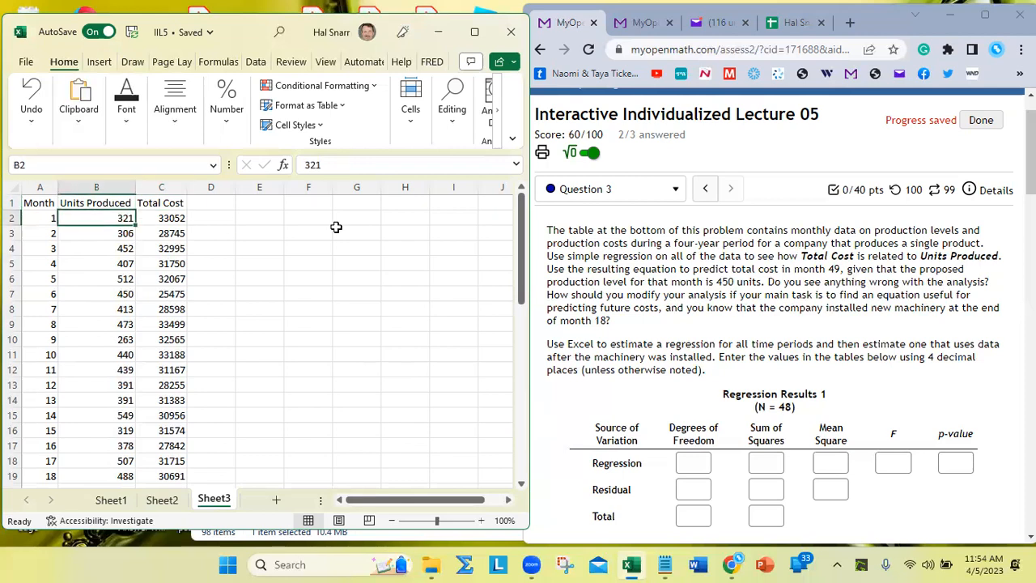
{"action": "left_click", "coordinate": [328, 279]}
{"action": "left_click", "coordinate": [102, 218]}
{"action": "double_click", "coordinate": [104, 218]}
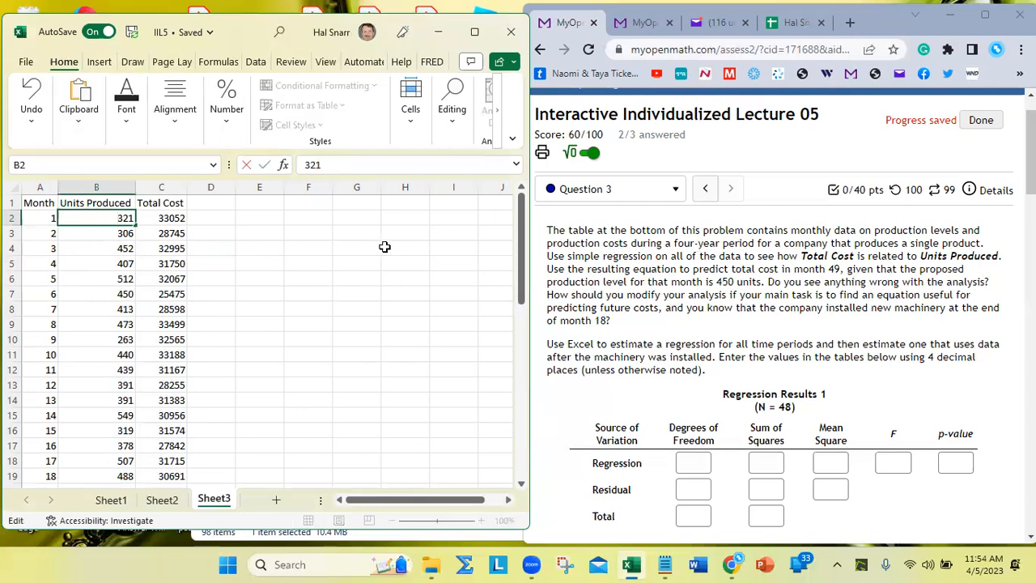
{"action": "key", "text": "Return"}
{"action": "key", "text": "Up"}
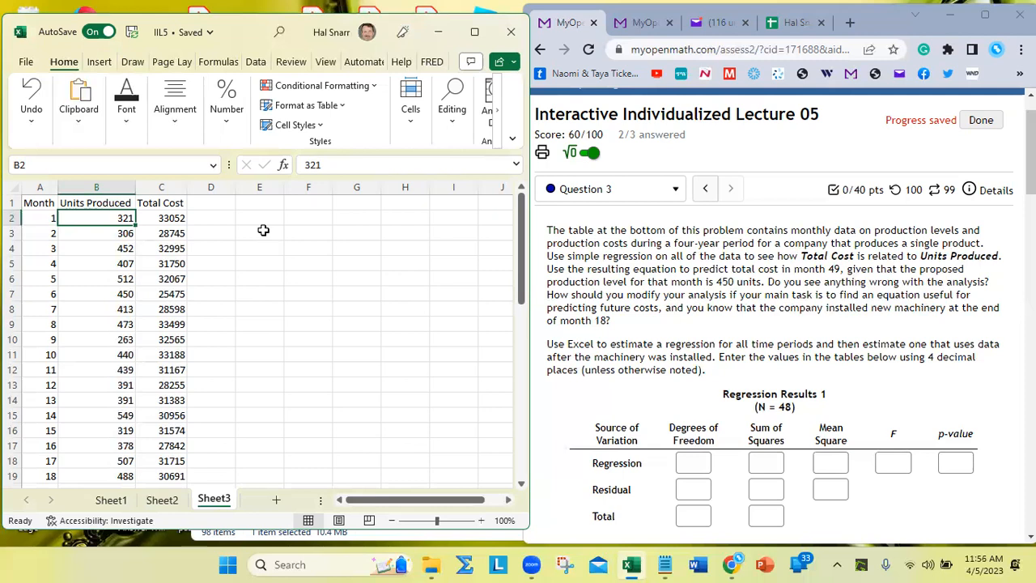
Step: Select the Units Produced and Total Cost values in B2:C49 and check both ends of the range
{"action": "key", "text": "shift+Down"}
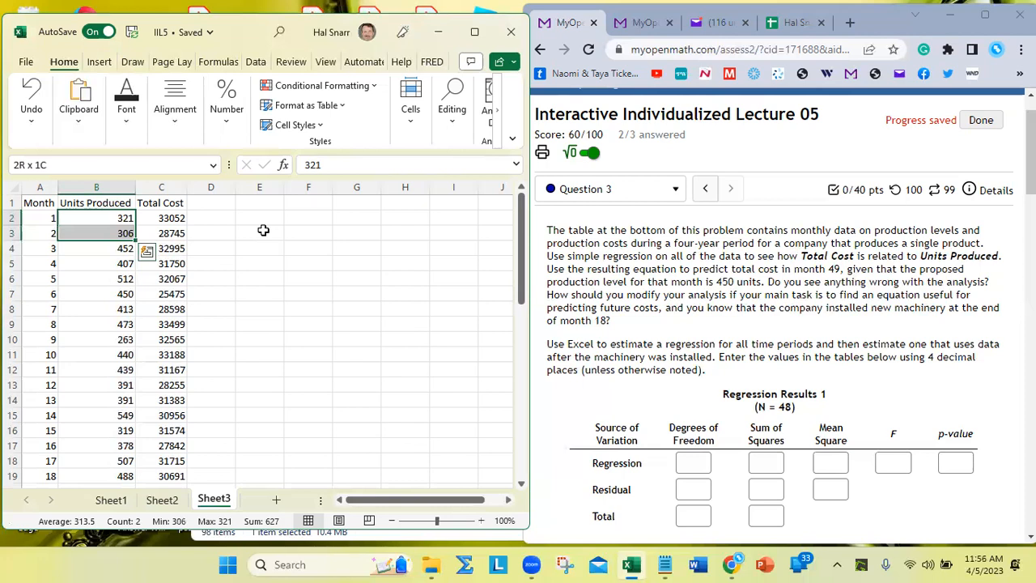
{"action": "key", "text": "ctrl+shift+Down"}
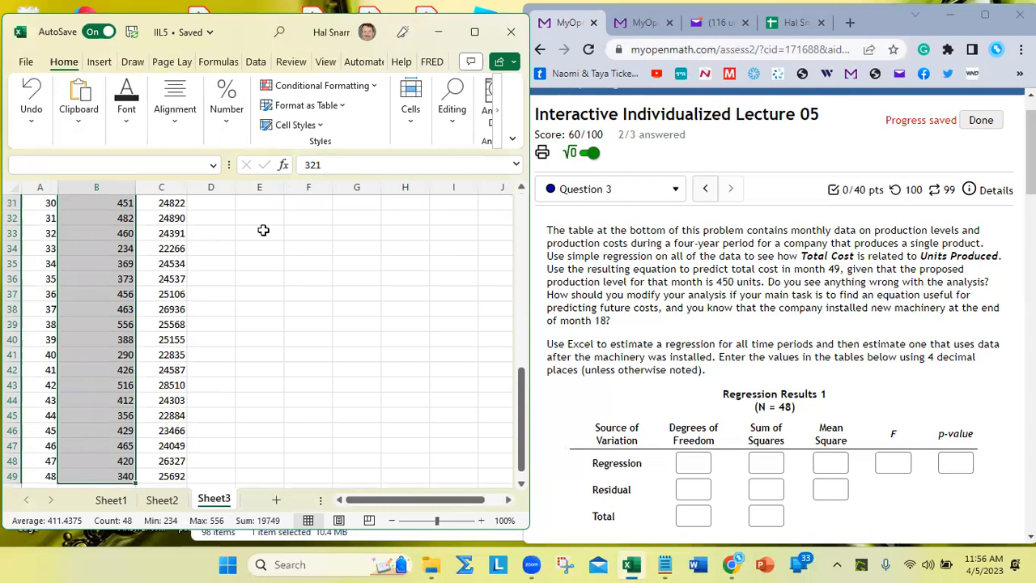
{"action": "key", "text": "shift+Right"}
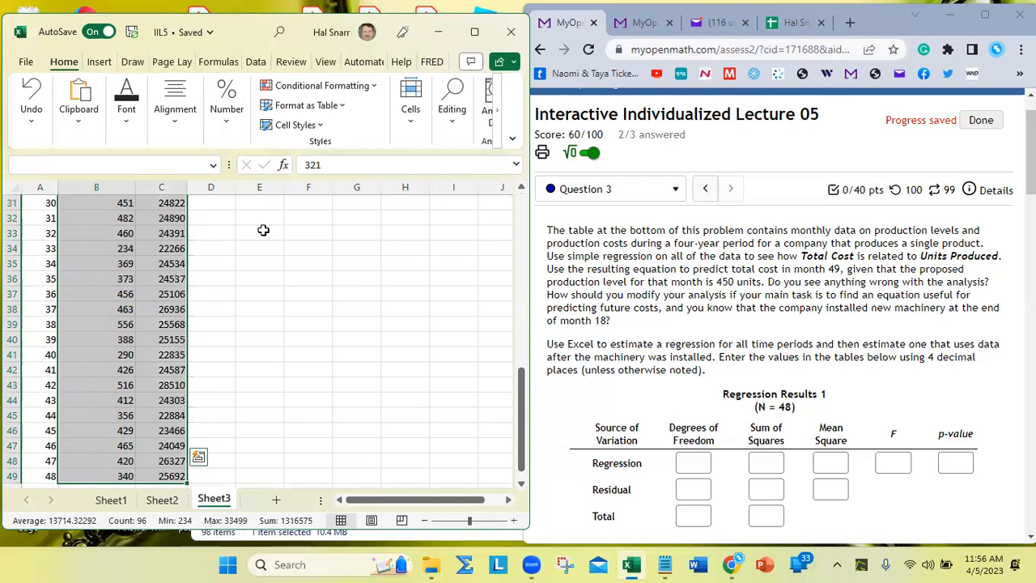
{"action": "scroll", "coordinate": [156, 307], "scroll_direction": "up", "scroll_amount": 10}
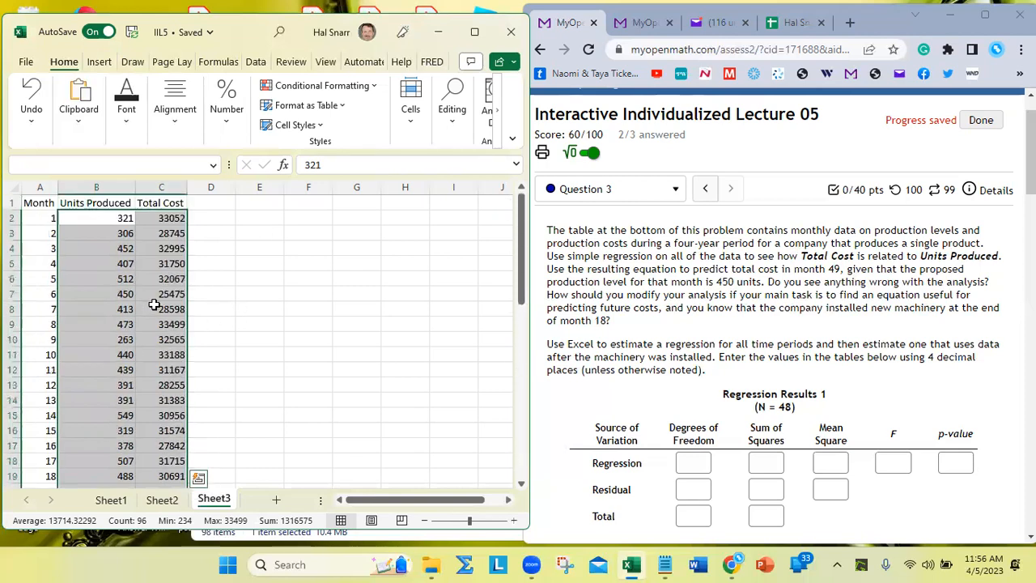
{"action": "scroll", "coordinate": [154, 301], "scroll_direction": "down", "scroll_amount": 11}
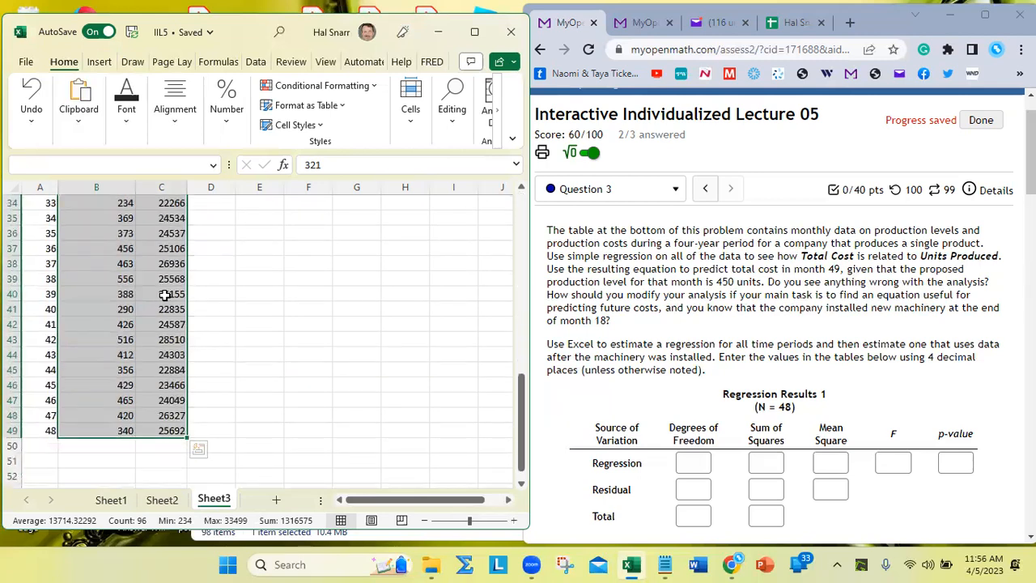
{"action": "scroll", "coordinate": [165, 295], "scroll_direction": "up", "scroll_amount": 11}
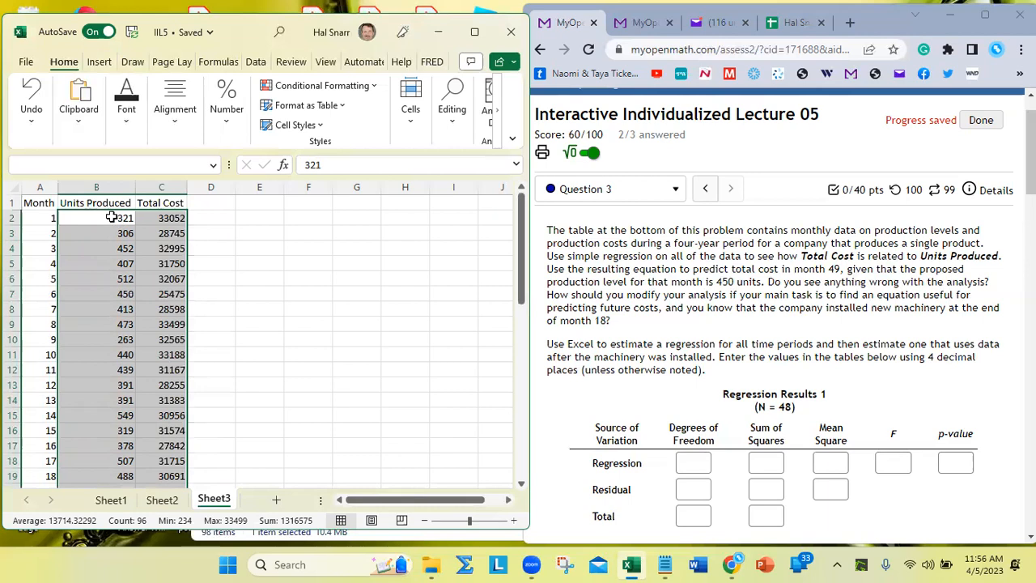
Step: Select the Units Produced and Total Cost values in B2:C49 and insert a markers-only scatter chart of them
{"action": "left_click", "coordinate": [111, 218]}
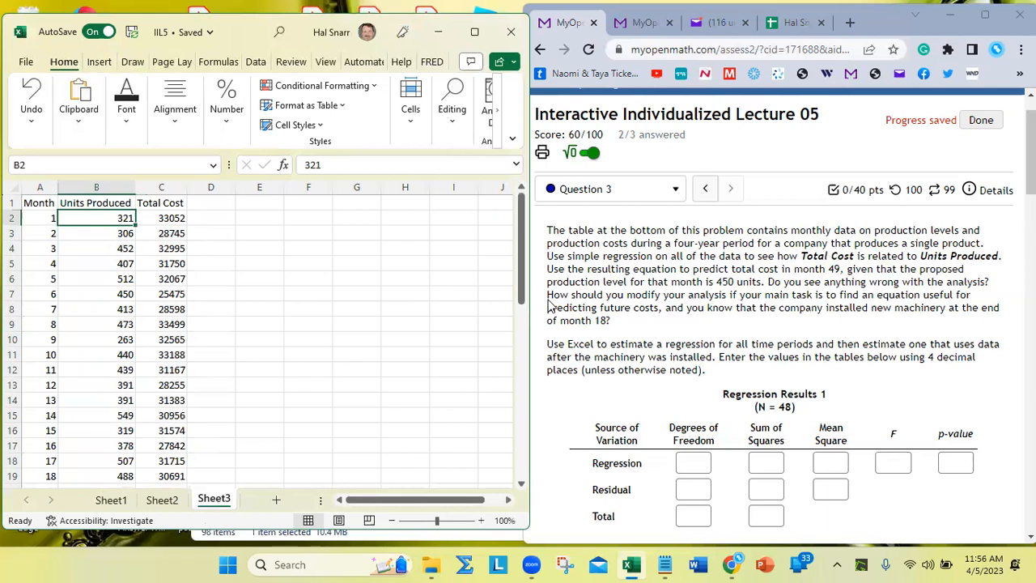
{"action": "key", "text": "ctrl+shift+Down"}
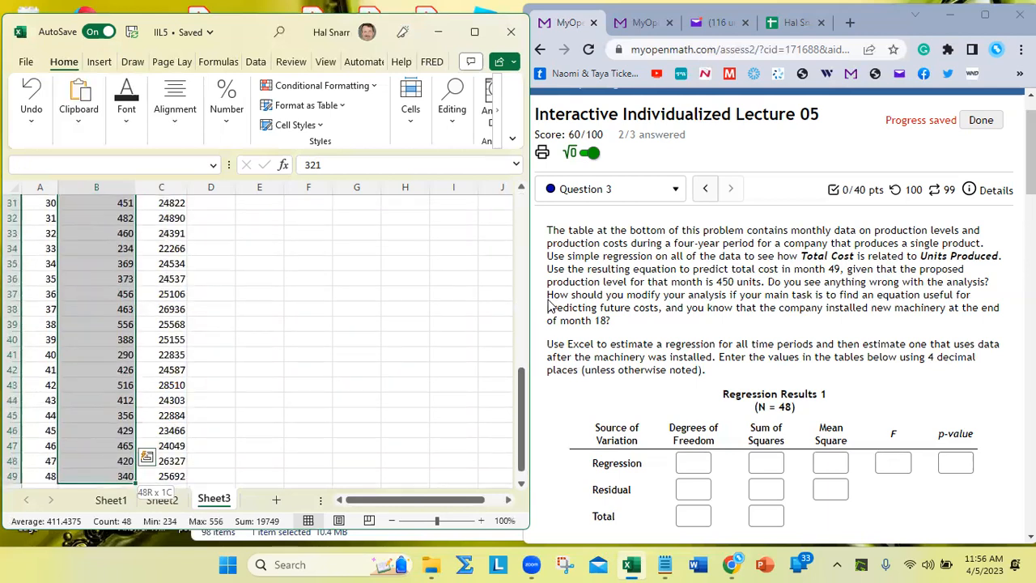
{"action": "key", "text": "shift+Right"}
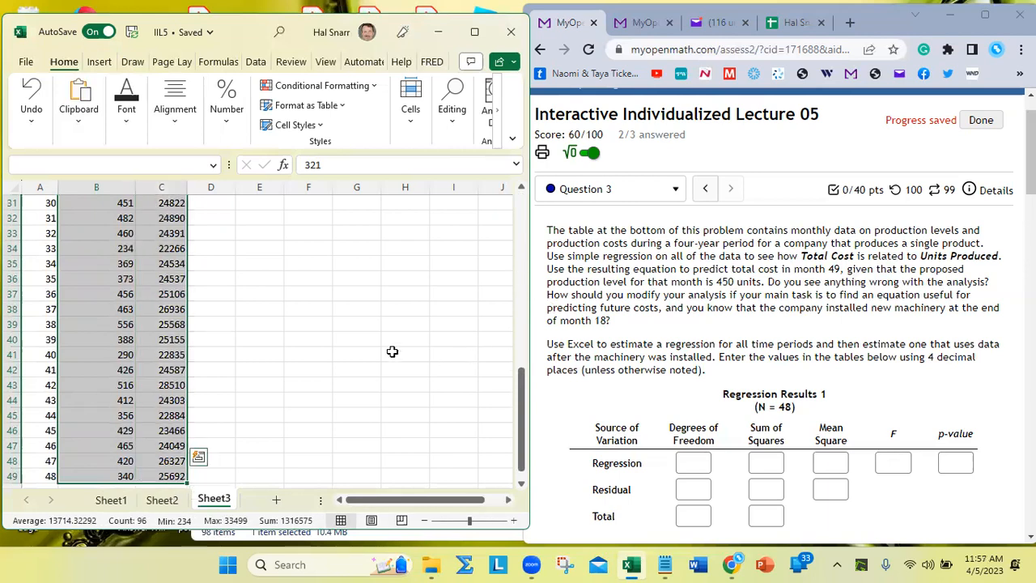
{"action": "scroll", "coordinate": [335, 326], "scroll_direction": "down", "scroll_amount": 3}
{"action": "scroll", "coordinate": [335, 327], "scroll_direction": "up", "scroll_amount": 12}
{"action": "scroll", "coordinate": [334, 328], "scroll_direction": "up", "scroll_amount": 1}
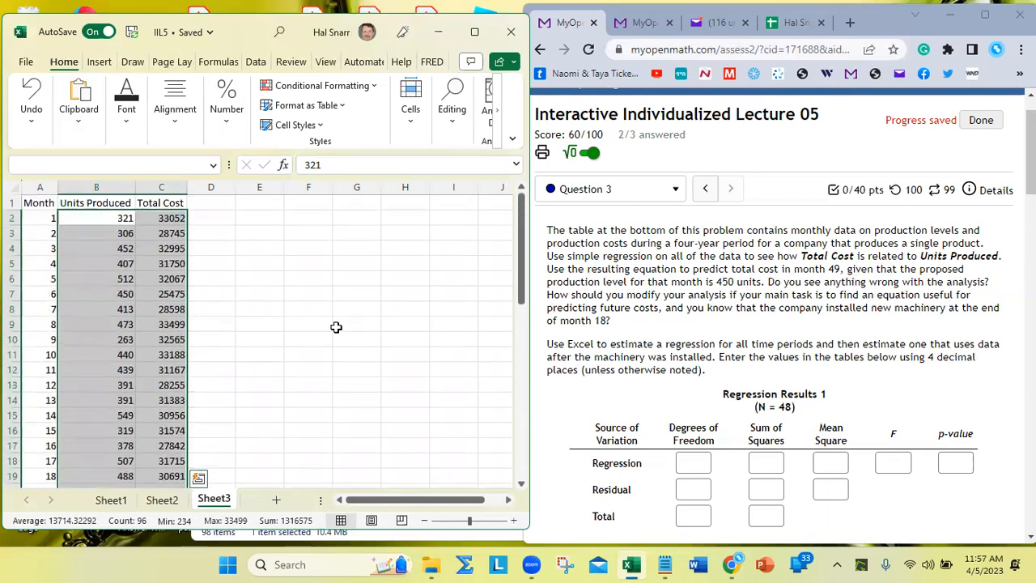
{"action": "left_click", "coordinate": [101, 63]}
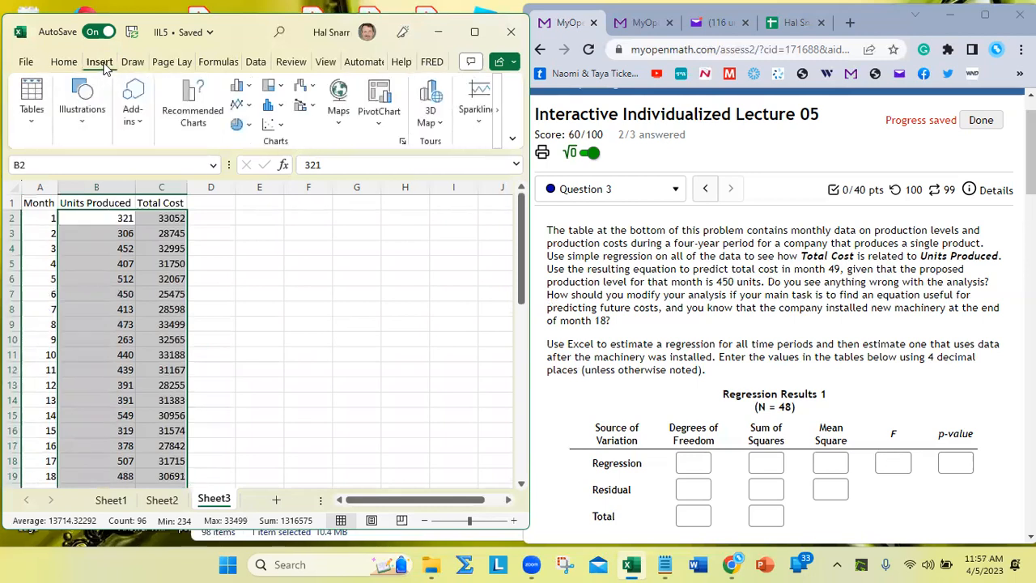
{"action": "left_click", "coordinate": [270, 127]}
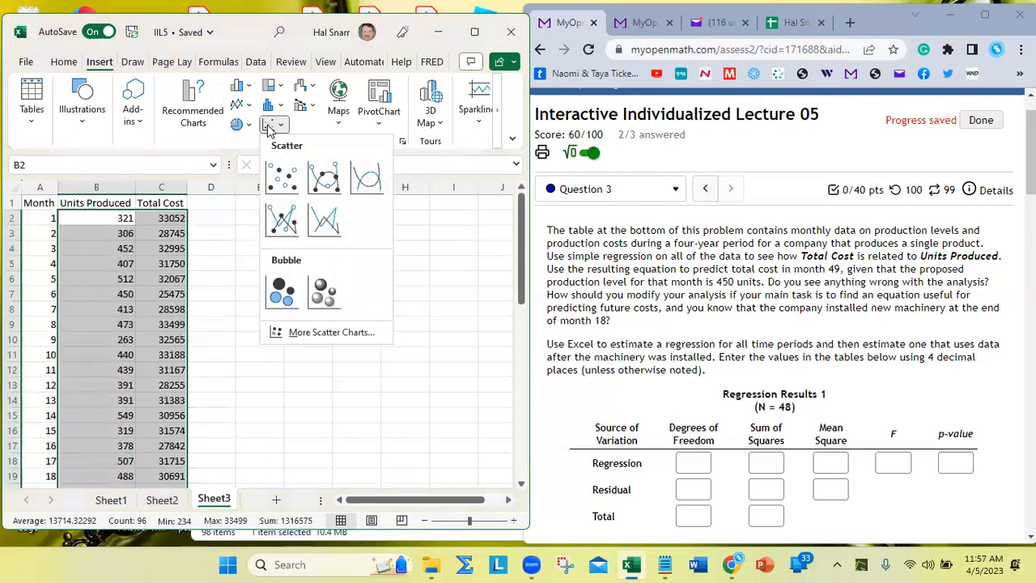
{"action": "left_click", "coordinate": [283, 176]}
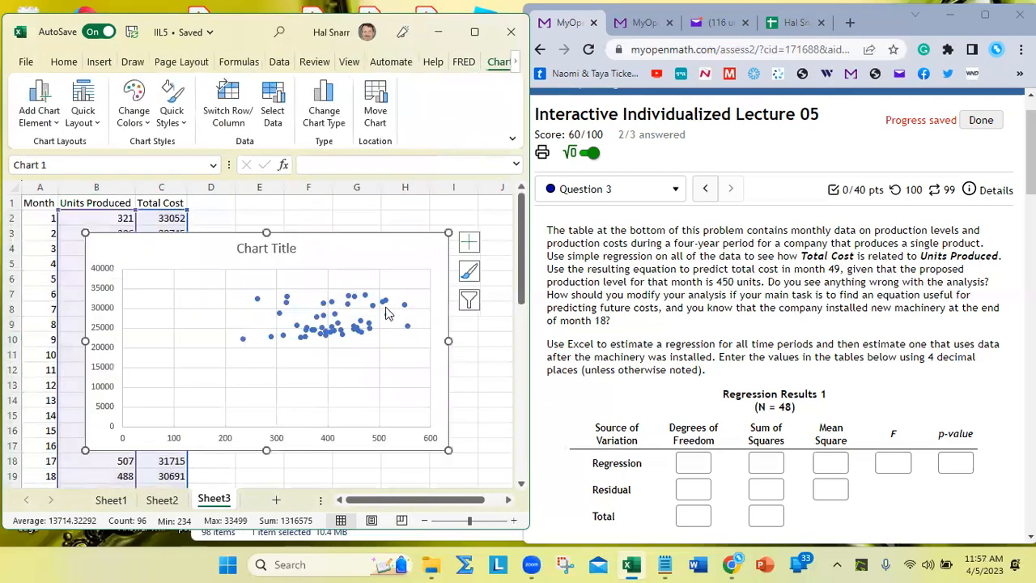
Step: Widen the Excel window over the browser and move the scatter chart away from the data, to about columns H to O
{"action": "mouse_move", "coordinate": [390, 247]}
{"action": "left_mouse_down"}
{"action": "mouse_move", "coordinate": [361, 242]}
{"action": "mouse_move", "coordinate": [331, 262]}
{"action": "mouse_move", "coordinate": [361, 250]}
{"action": "mouse_move", "coordinate": [351, 245]}
{"action": "left_mouse_up"}
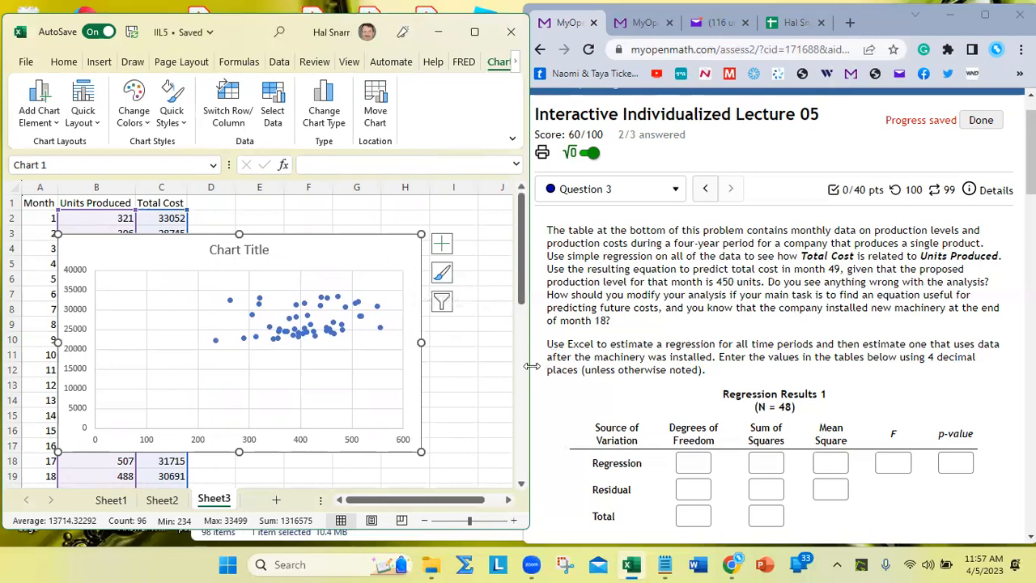
{"action": "left_click_drag", "start_coordinate": [530, 366], "coordinate": [848, 366]}
{"action": "mouse_move", "coordinate": [308, 250]}
{"action": "left_mouse_down"}
{"action": "mouse_move", "coordinate": [617, 245]}
{"action": "mouse_move", "coordinate": [607, 245]}
{"action": "left_mouse_up"}
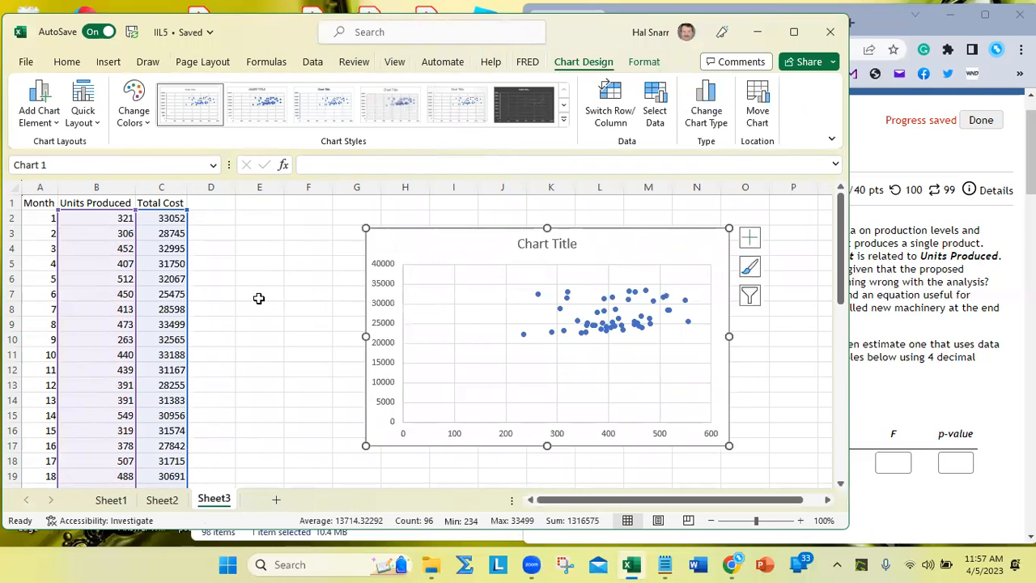
Step: Compare the rows around month 18 in the data with Question 3's statement about when the new machinery was installed
{"action": "scroll", "coordinate": [247, 299], "scroll_direction": "down", "scroll_amount": 4}
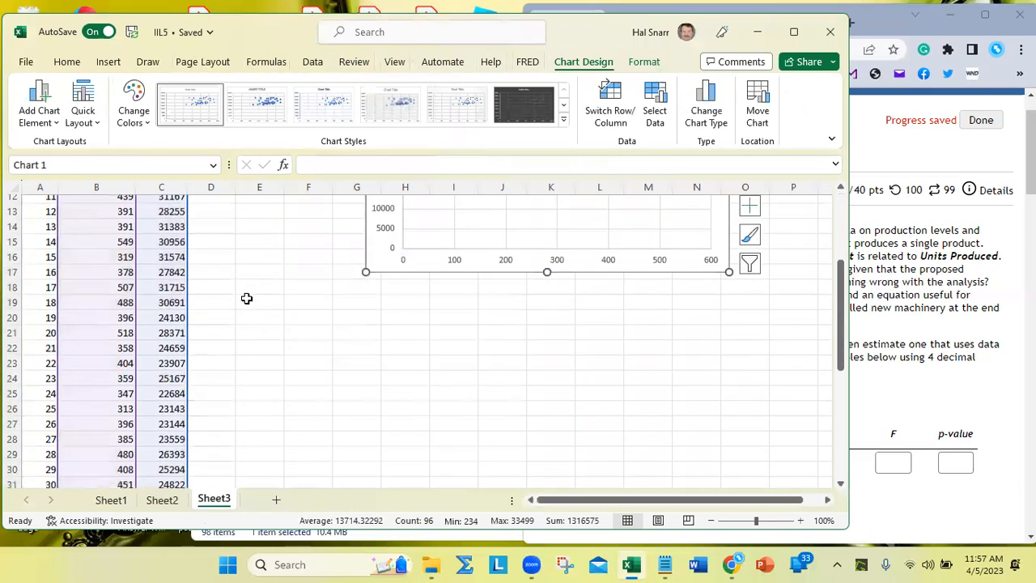
{"action": "scroll", "coordinate": [247, 299], "scroll_direction": "up", "scroll_amount": 1}
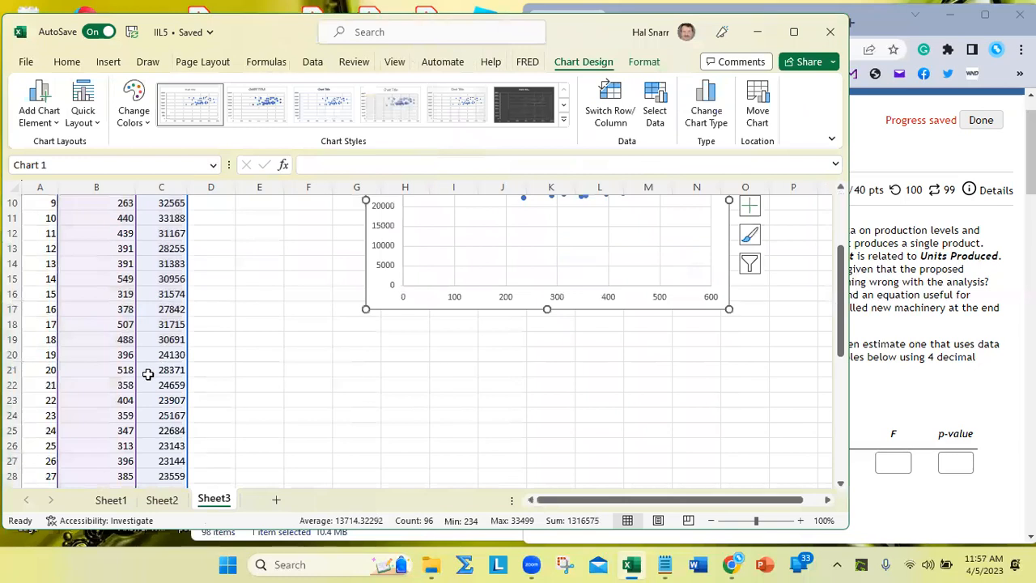
{"action": "left_click", "coordinate": [125, 324]}
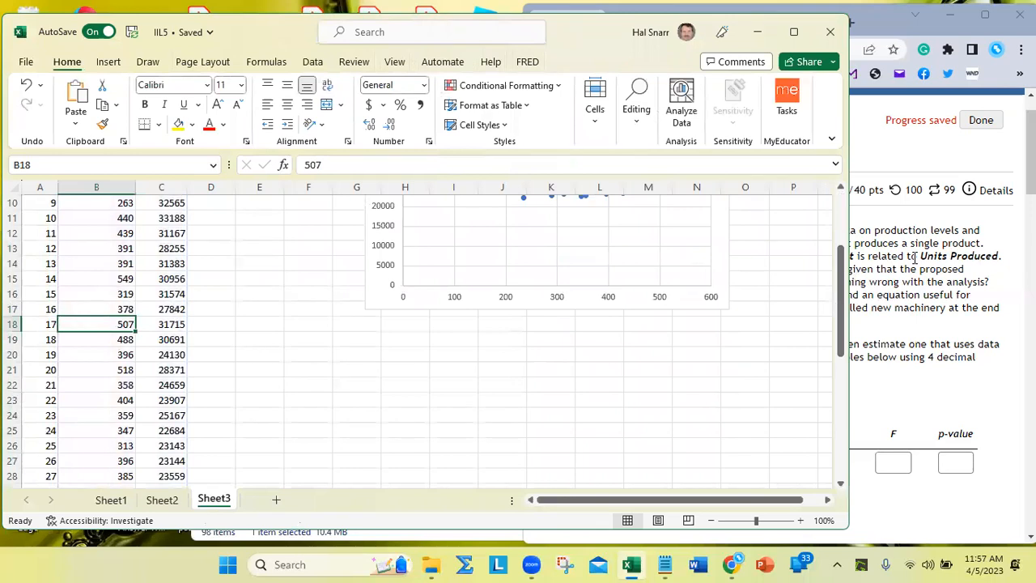
{"action": "left_click", "coordinate": [909, 267]}
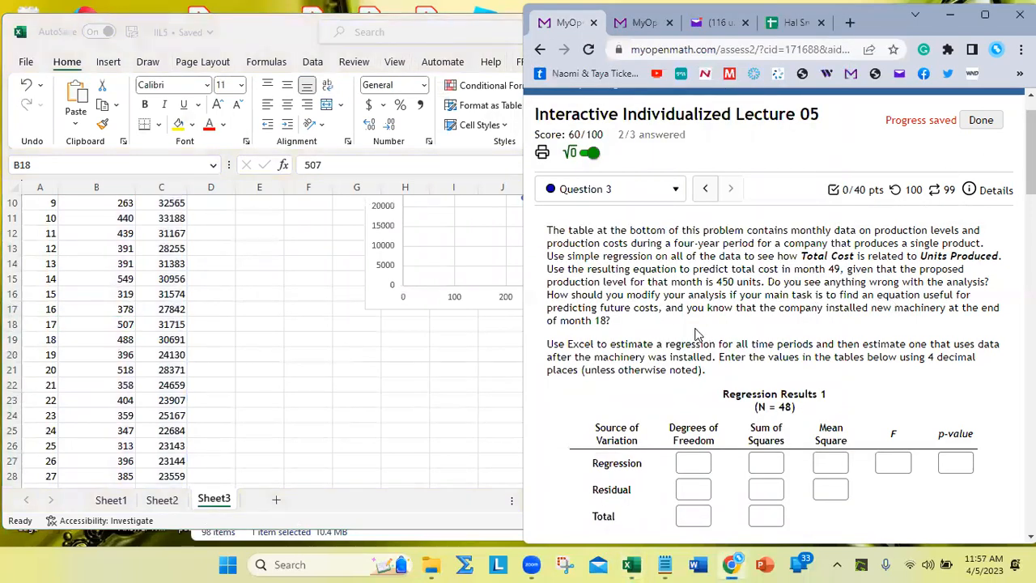
{"action": "left_click", "coordinate": [140, 362]}
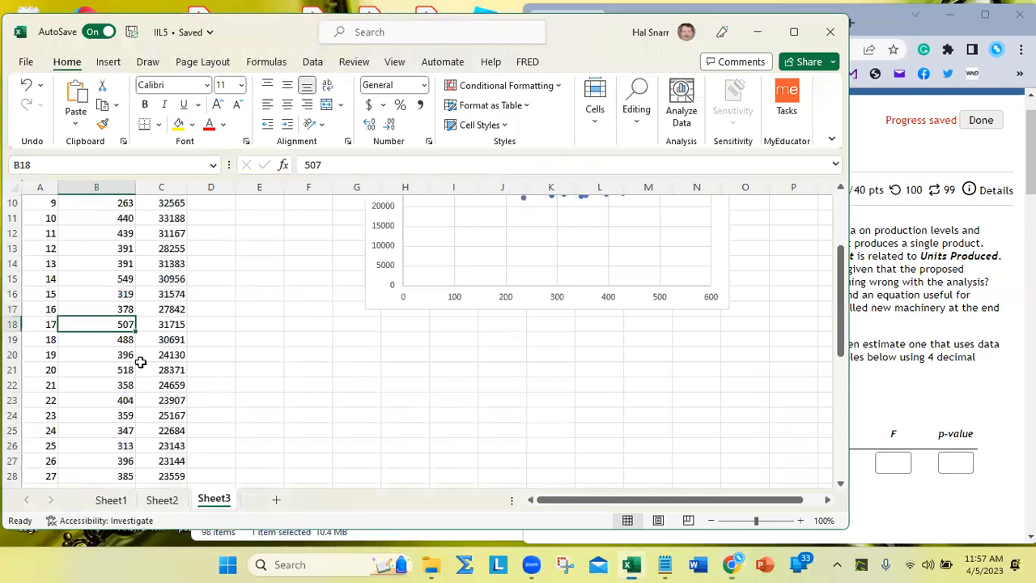
{"action": "left_click", "coordinate": [130, 340]}
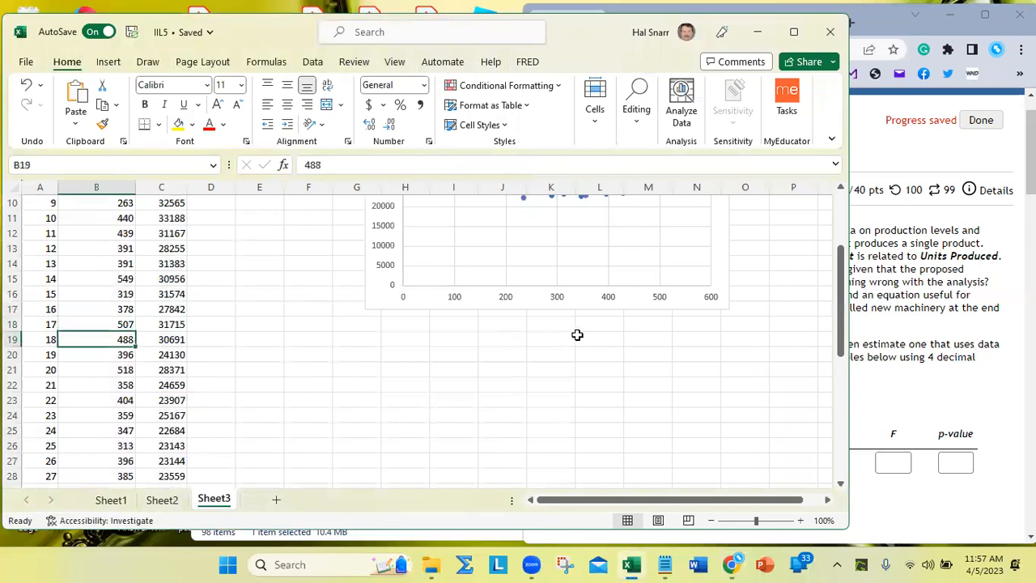
{"action": "left_click", "coordinate": [965, 297]}
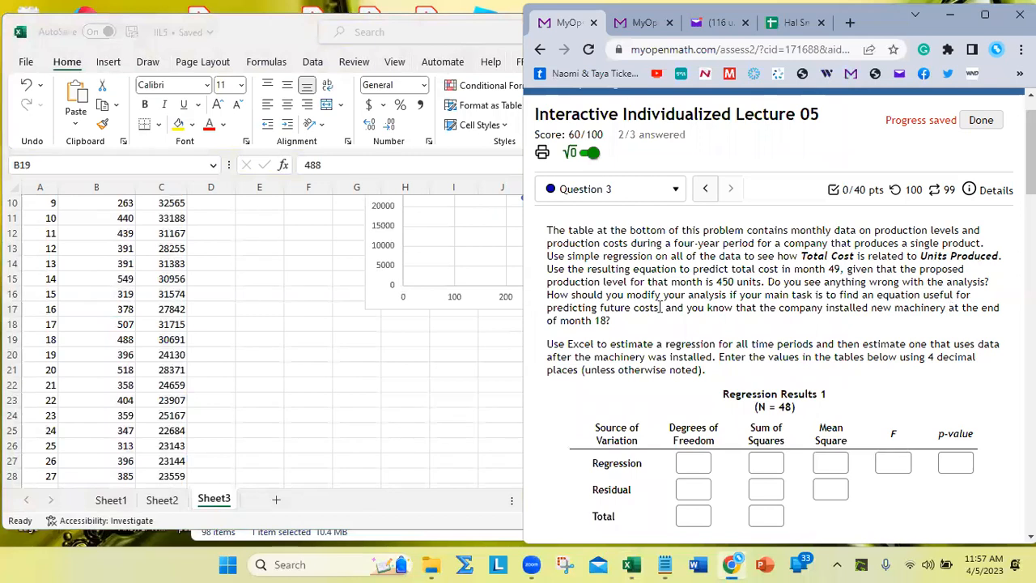
{"action": "left_click", "coordinate": [117, 345]}
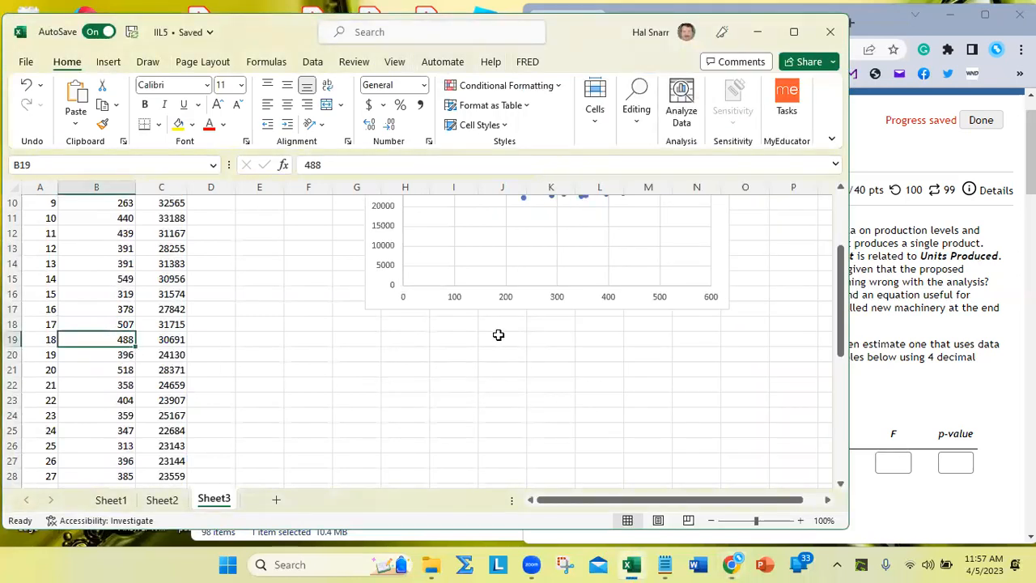
Step: Mark month 18's values in B19:C19 and examine the layout of the two regression results tables in Question 3
{"action": "key", "text": "Down"}
{"action": "key", "text": "Up"}
{"action": "key", "text": "shift+Right"}
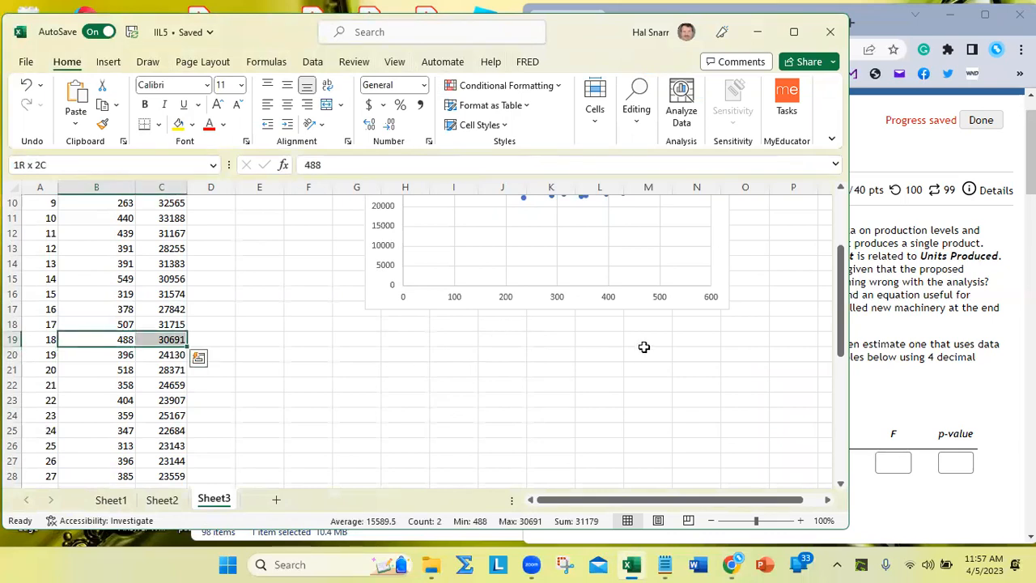
{"action": "left_click", "coordinate": [986, 334]}
{"action": "scroll", "coordinate": [978, 332], "scroll_direction": "down", "scroll_amount": 4}
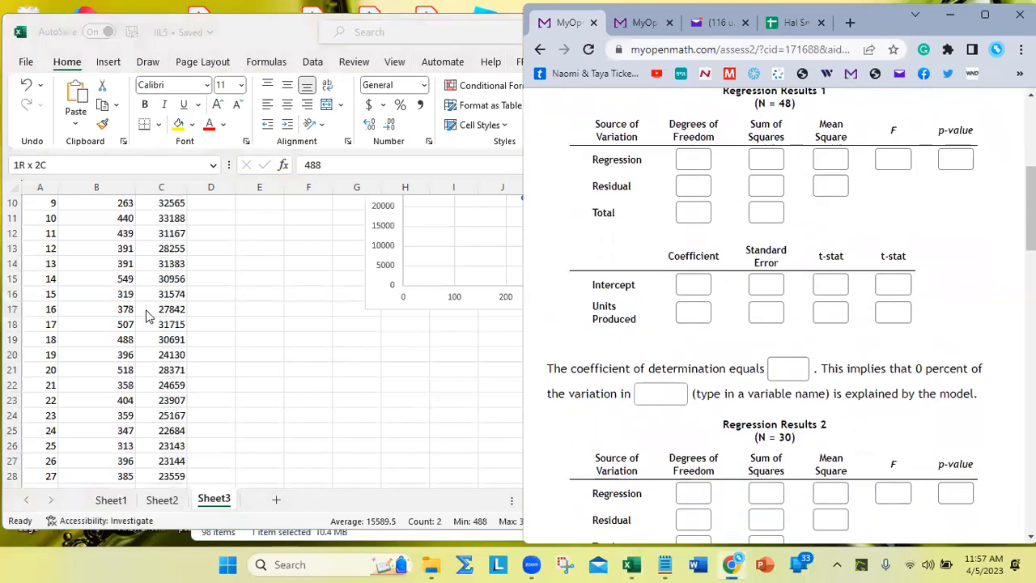
{"action": "left_click", "coordinate": [117, 335]}
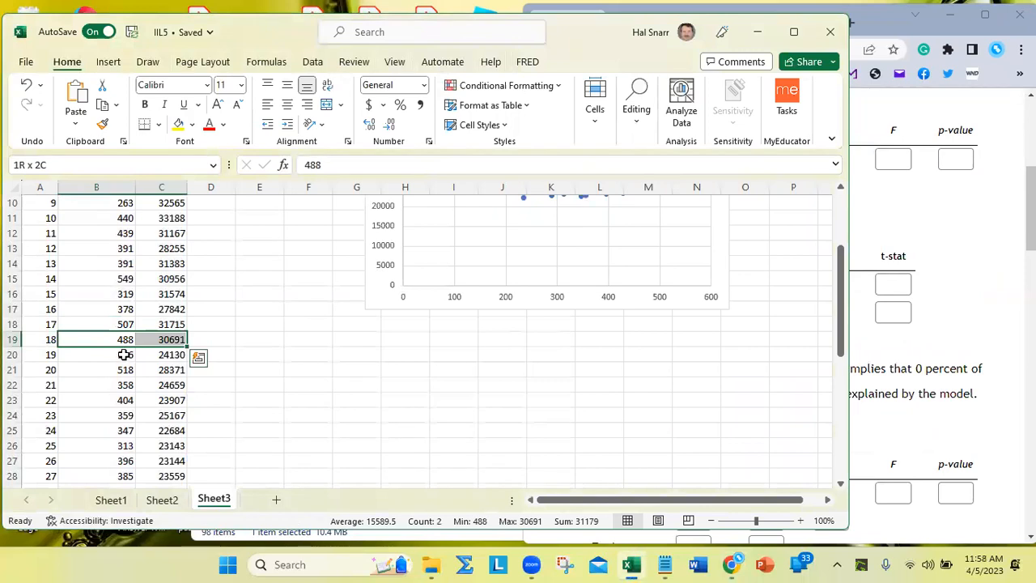
Step: Select the month 19 to 48 values in B20:C49, check both ends, and insert a markers-only scatter chart of them
{"action": "left_click", "coordinate": [124, 355]}
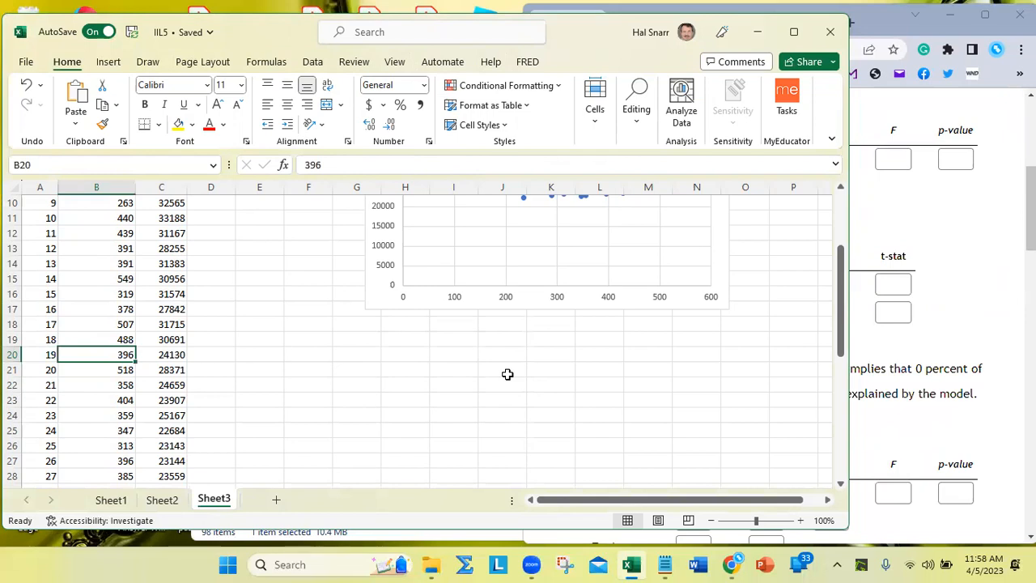
{"action": "key", "text": "ctrl+shift+Down"}
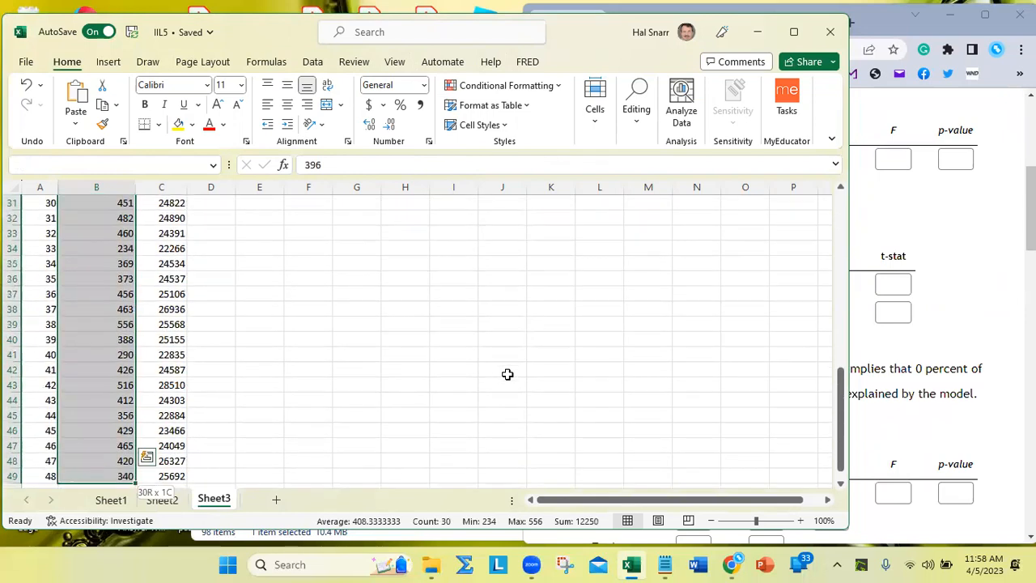
{"action": "key", "text": "shift+Right"}
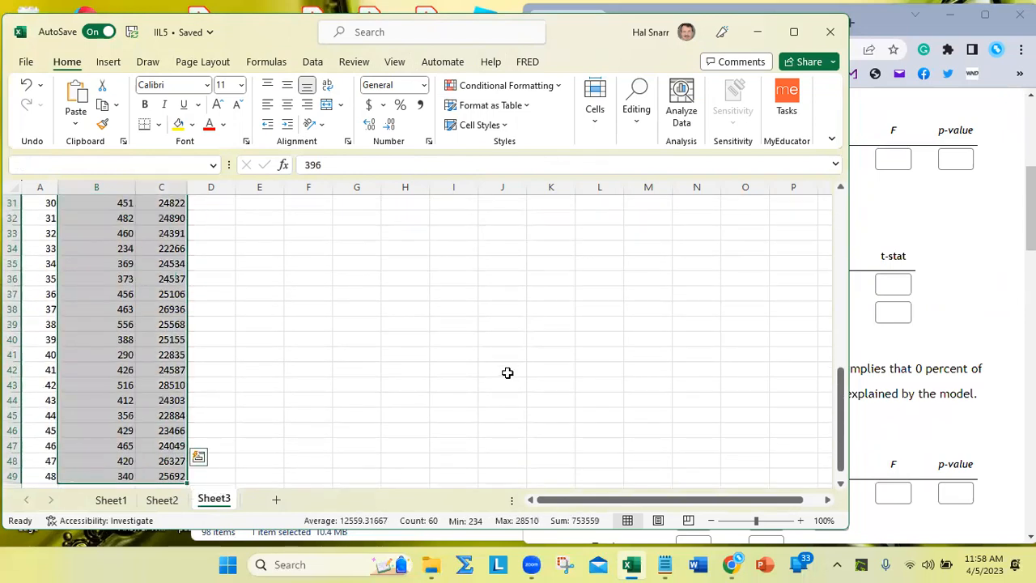
{"action": "scroll", "coordinate": [422, 353], "scroll_direction": "up", "scroll_amount": 7}
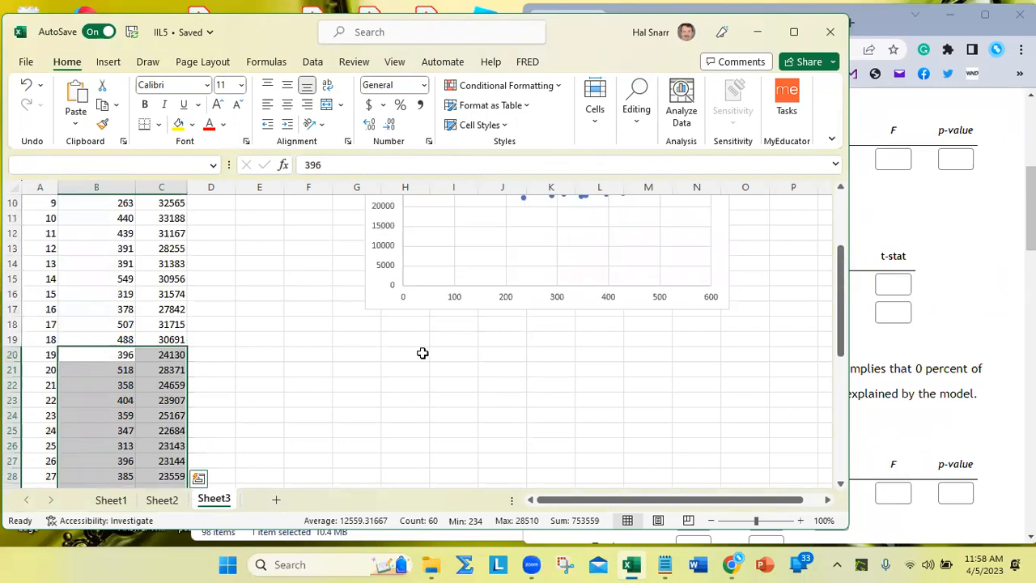
{"action": "scroll", "coordinate": [423, 353], "scroll_direction": "down", "scroll_amount": 10}
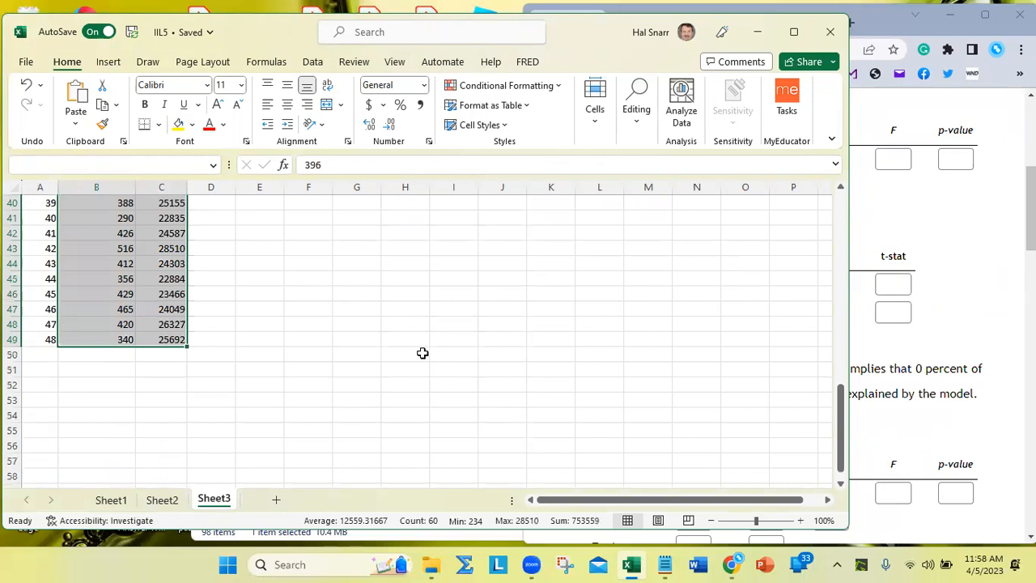
{"action": "scroll", "coordinate": [422, 353], "scroll_direction": "up", "scroll_amount": 11}
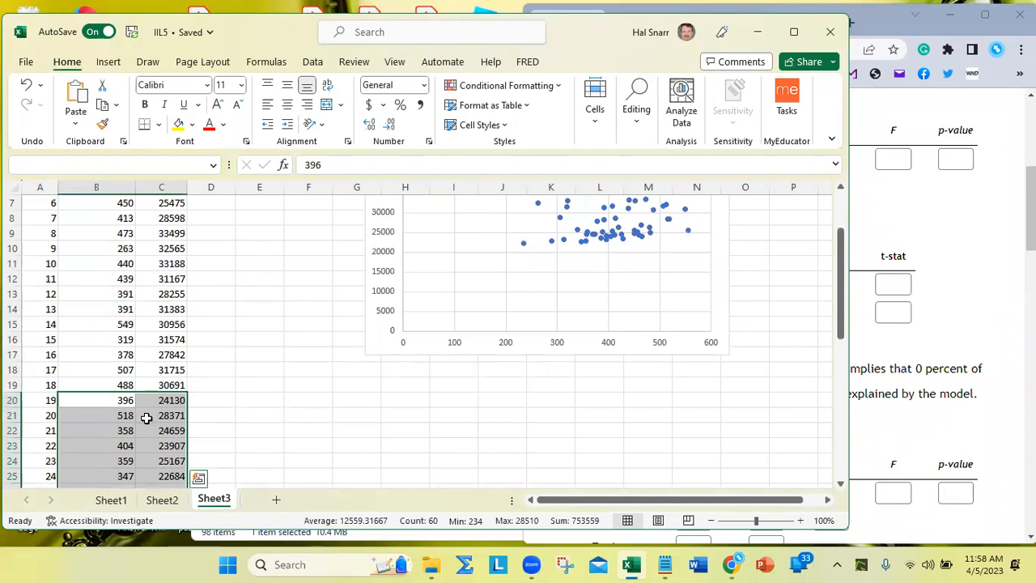
{"action": "left_click", "coordinate": [98, 64]}
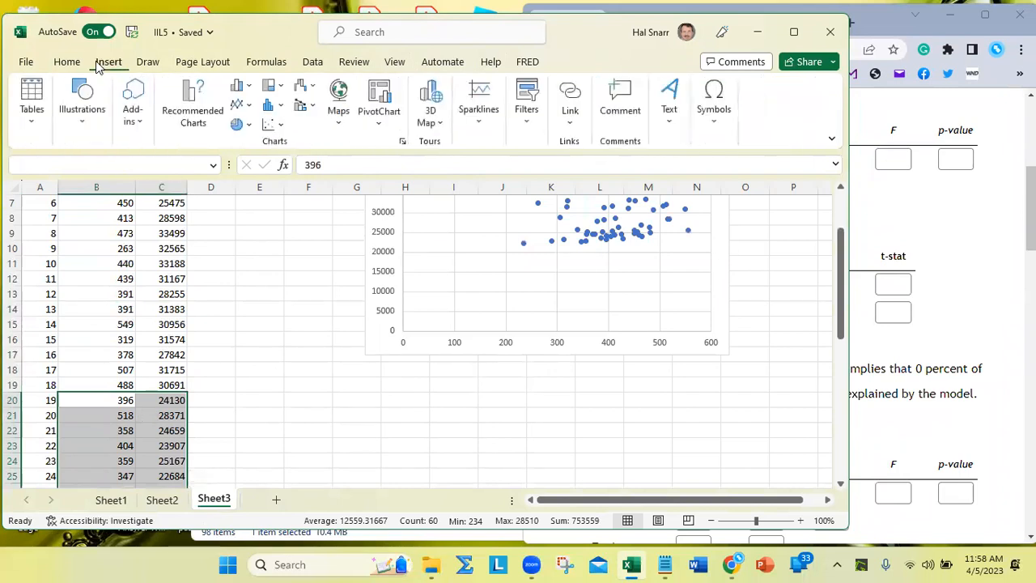
{"action": "left_click", "coordinate": [270, 125]}
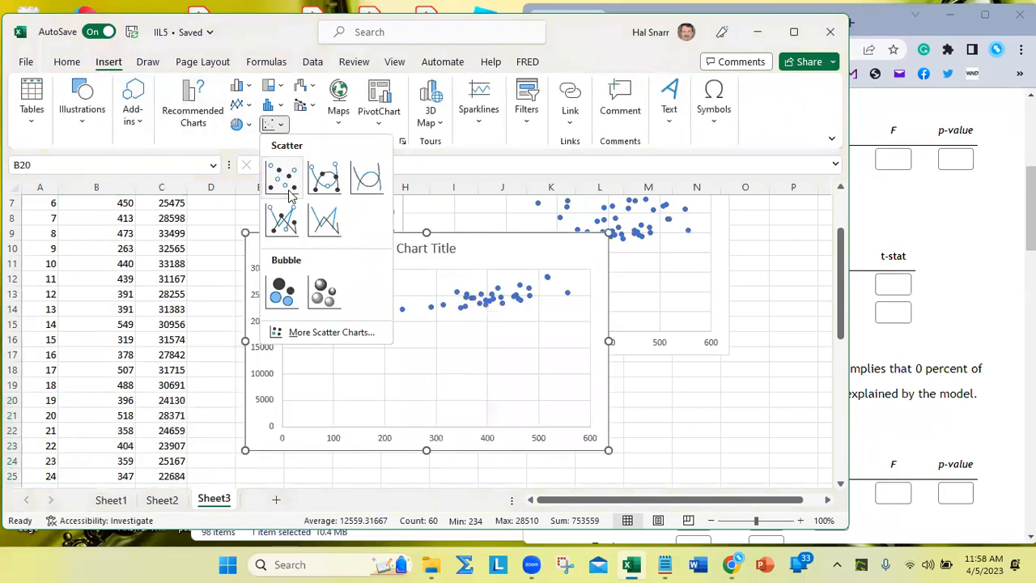
{"action": "left_click", "coordinate": [292, 189]}
Step: Reposition the two scatter charts, leaving the months 19 to 48 chart lower and partly overlapping the all-months chart
{"action": "left_click_drag", "start_coordinate": [349, 267], "coordinate": [132, 257]}
{"action": "mouse_move", "coordinate": [481, 353]}
{"action": "left_mouse_down"}
{"action": "mouse_move", "coordinate": [509, 451]}
{"action": "mouse_move", "coordinate": [532, 456]}
{"action": "left_mouse_up"}
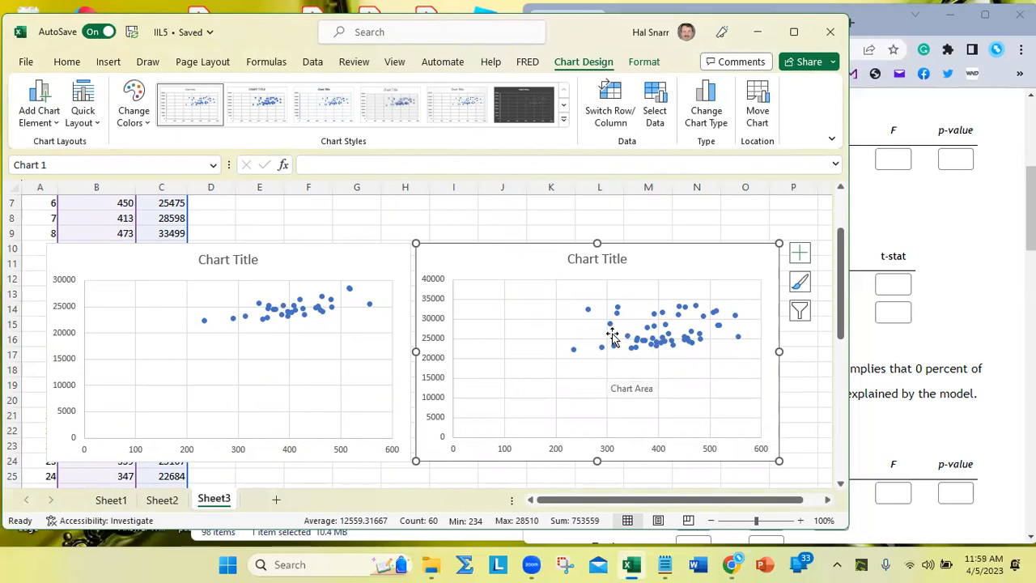
{"action": "left_click_drag", "start_coordinate": [315, 266], "coordinate": [545, 340]}
Step: Retitle the months 19 to 48 scatter chart as "Total Cost month 19 to 48"
{"action": "double_click", "coordinate": [442, 330]}
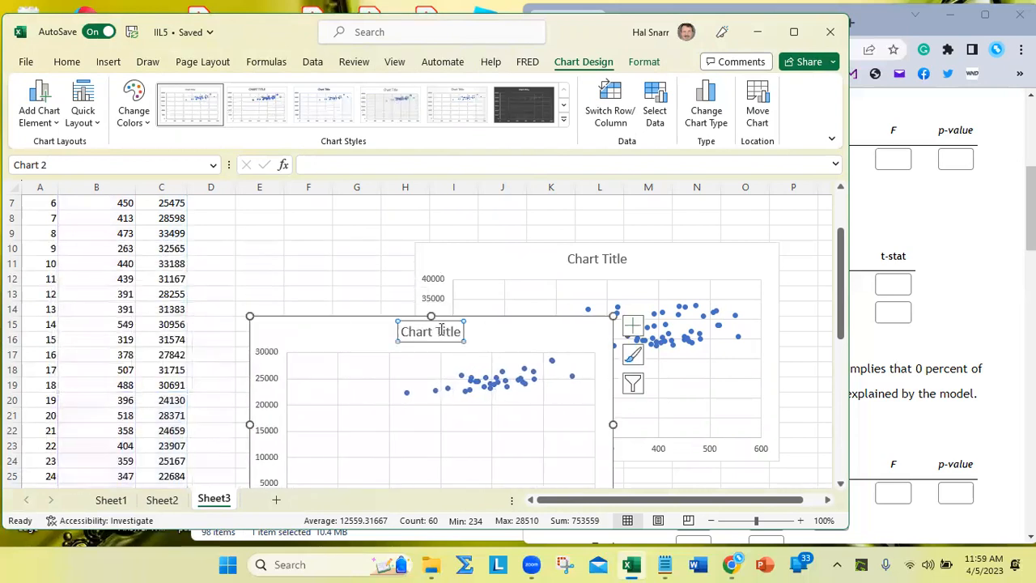
{"action": "triple_click", "coordinate": [441, 331]}
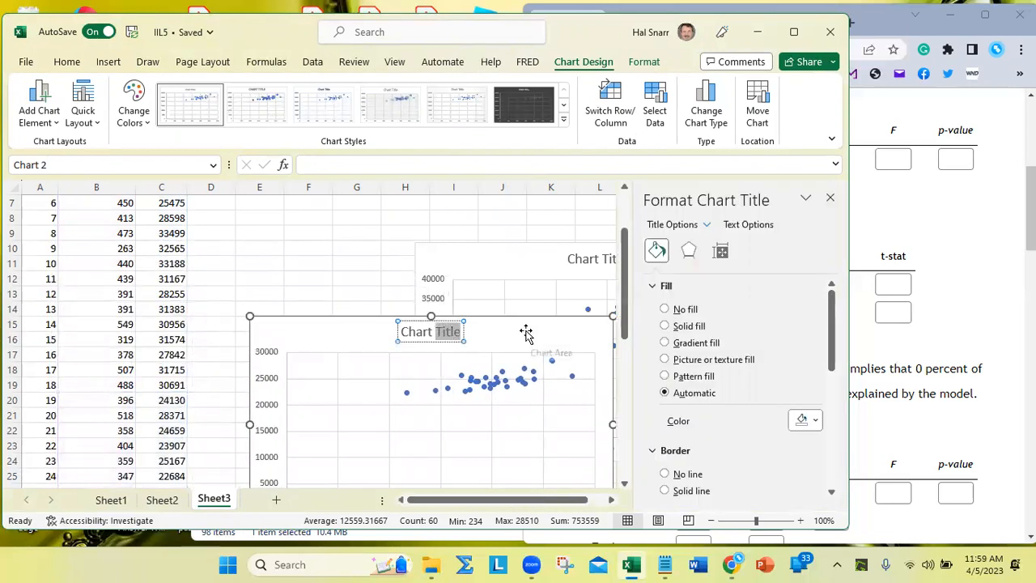
{"action": "type", "text": "Cha"}
{"action": "key", "text": "BackSpace"}
{"action": "key", "text": "BackSpace"}
{"action": "key", "text": "BackSpace"}
{"action": "type", "text": "Total"}
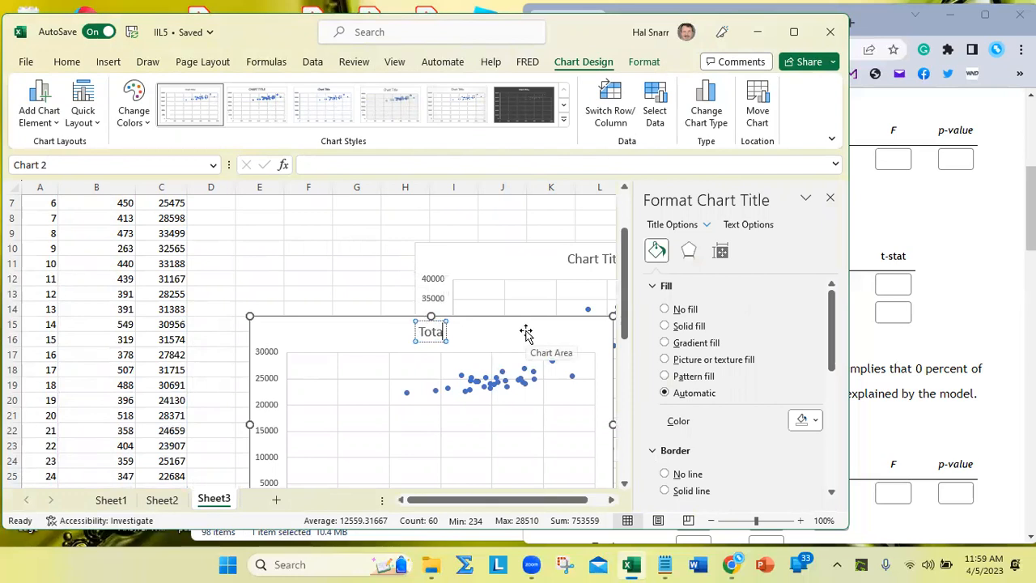
{"action": "type", "text": " CVost"}
{"action": "key", "text": "BackSpace"}
{"action": "key", "text": "BackSpace"}
{"action": "key", "text": "BackSpace"}
{"action": "key", "text": "BackSpace"}
{"action": "type", "text": "ost"}
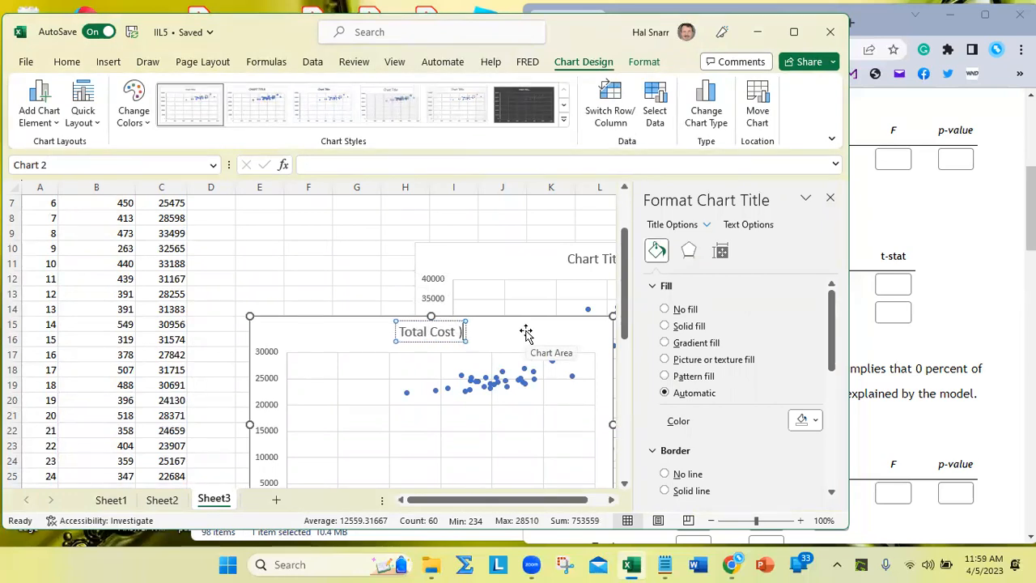
{"action": "type", "text": " month 1"}
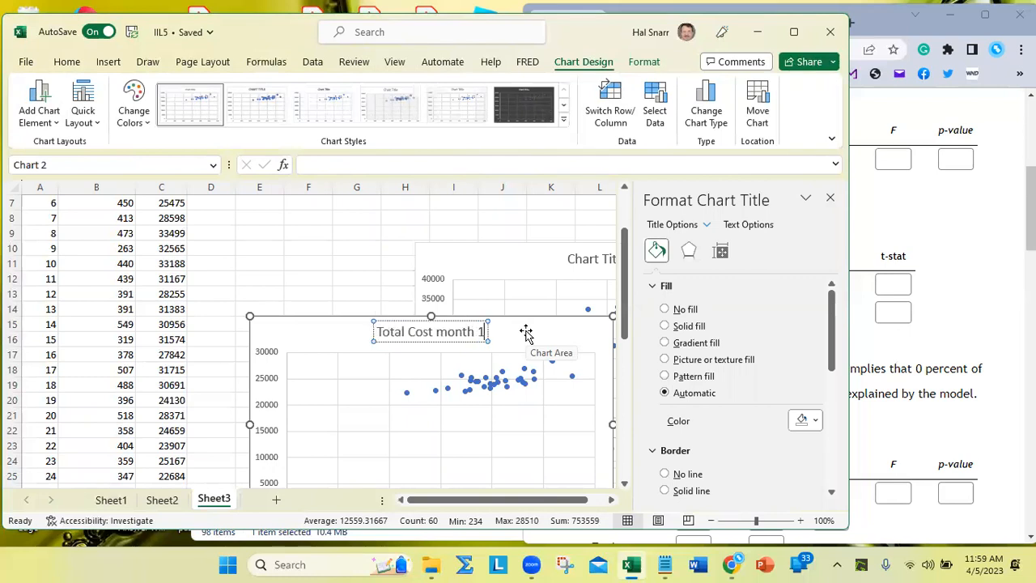
{"action": "type", "text": "9 t"}
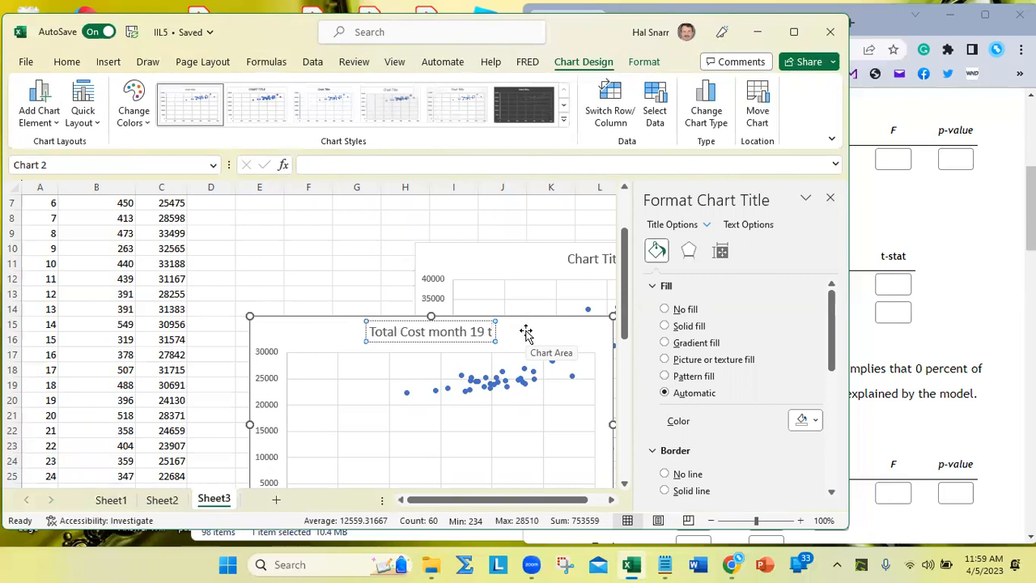
{"action": "type", "text": "o"}
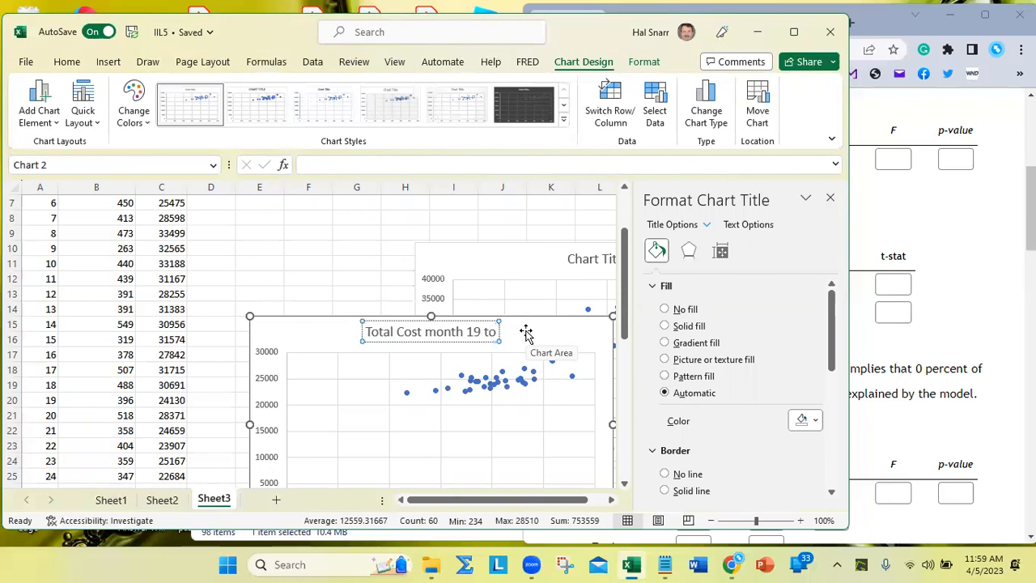
{"action": "type", "text": " 48"}
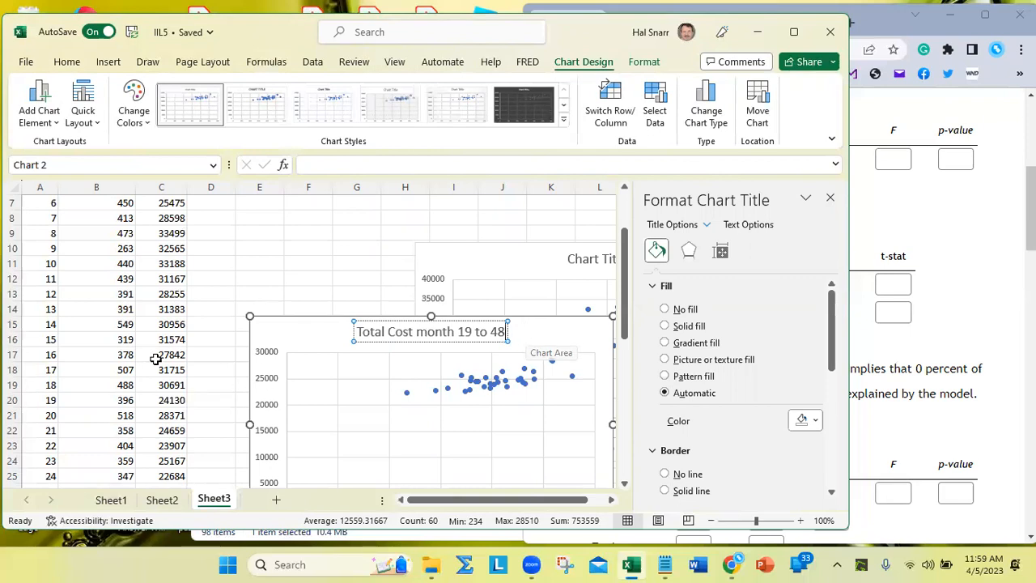
Step: Enclose "month 19 to 48" in parentheses and place it on a second line of the chart title
{"action": "scroll", "coordinate": [158, 360], "scroll_direction": "down", "scroll_amount": 10}
{"action": "scroll", "coordinate": [349, 397], "scroll_direction": "up", "scroll_amount": 10}
{"action": "type", "text": "("}
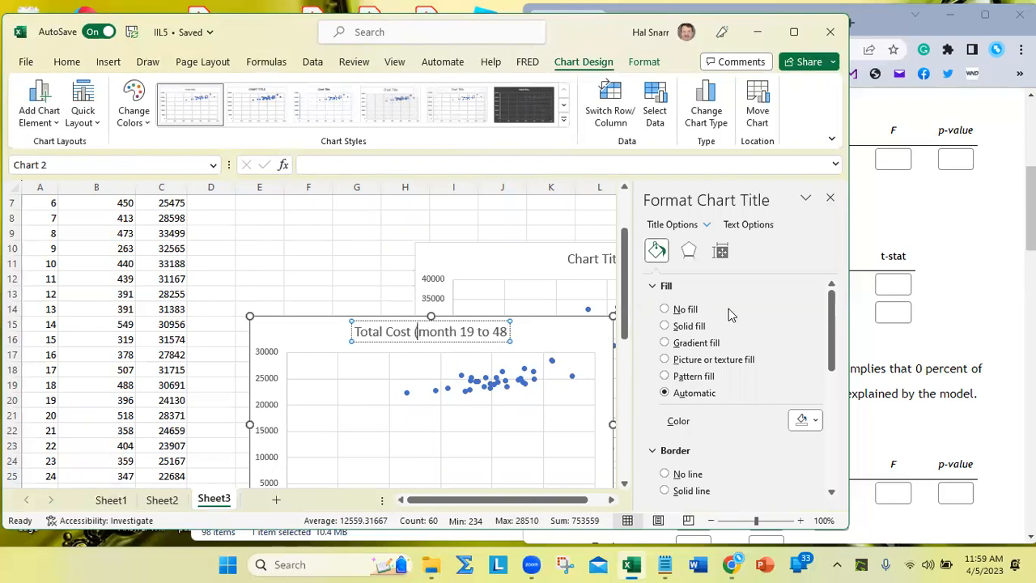
{"action": "key", "text": "Return"}
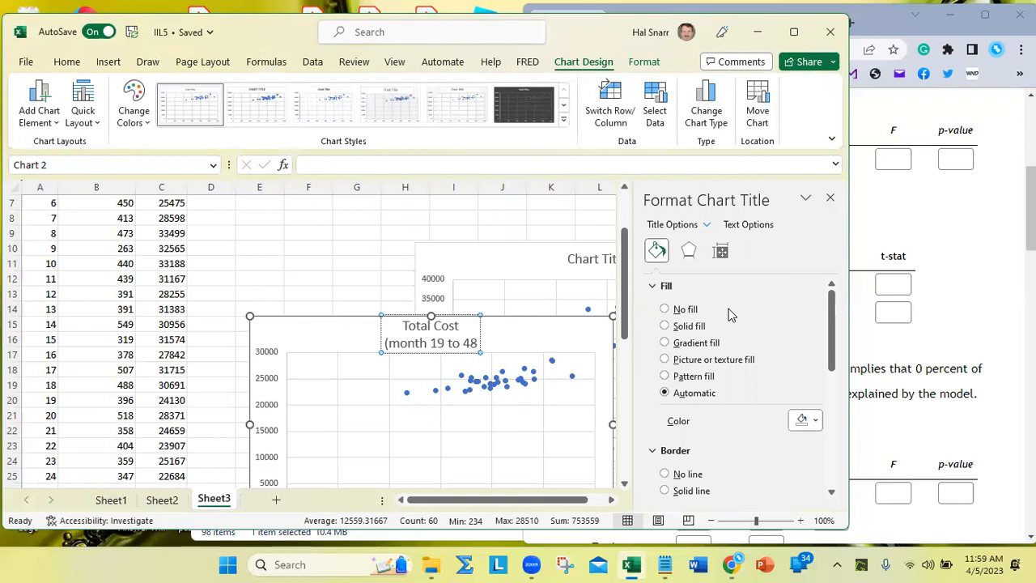
{"action": "type", "text": ")"}
{"action": "left_click", "coordinate": [349, 254]}
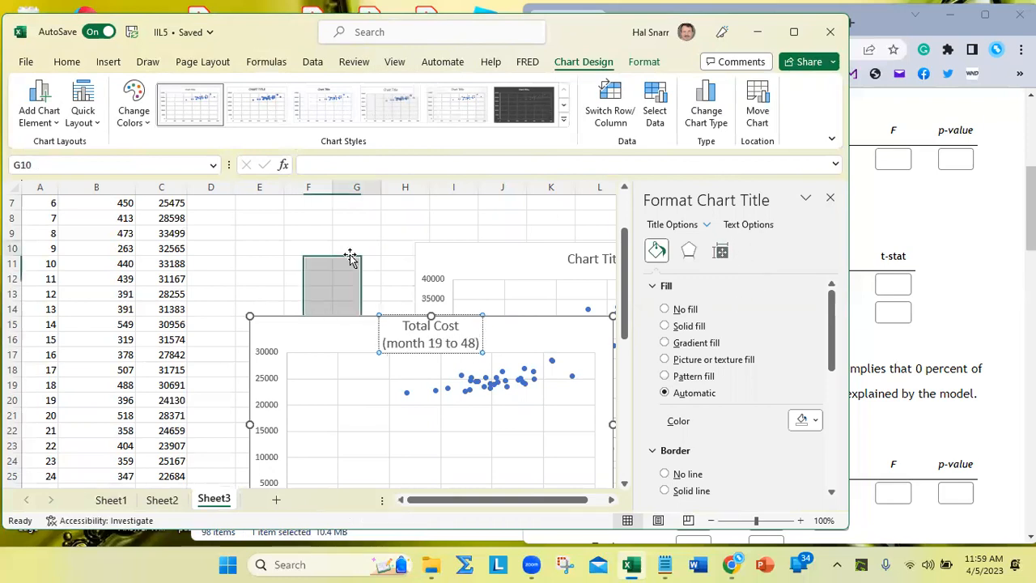
Step: Move the months 19 to 48 chart closer to the data and review its source rows down to month 48
{"action": "left_click_drag", "start_coordinate": [305, 328], "coordinate": [303, 300]}
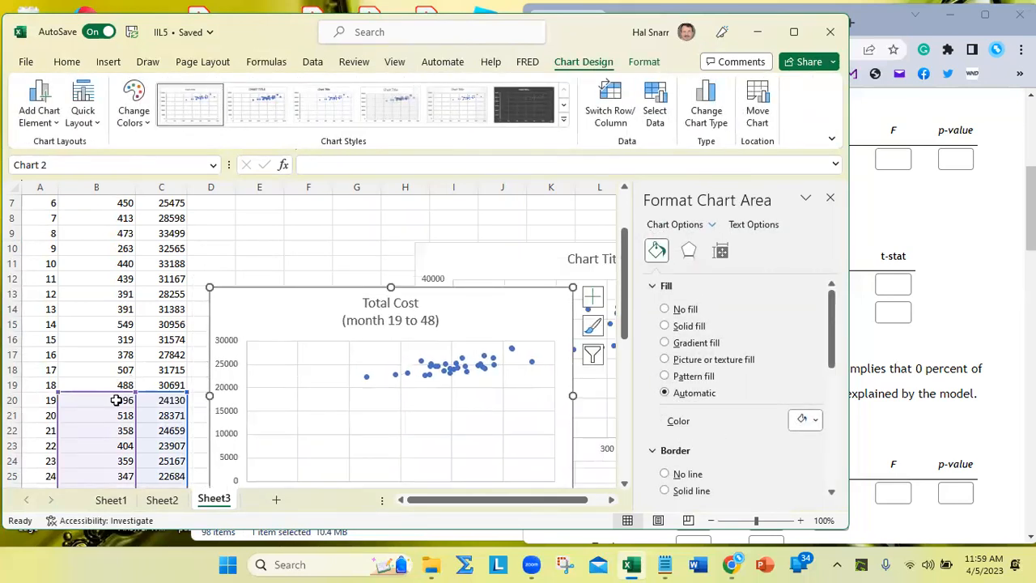
{"action": "scroll", "coordinate": [118, 401], "scroll_direction": "down", "scroll_amount": 4}
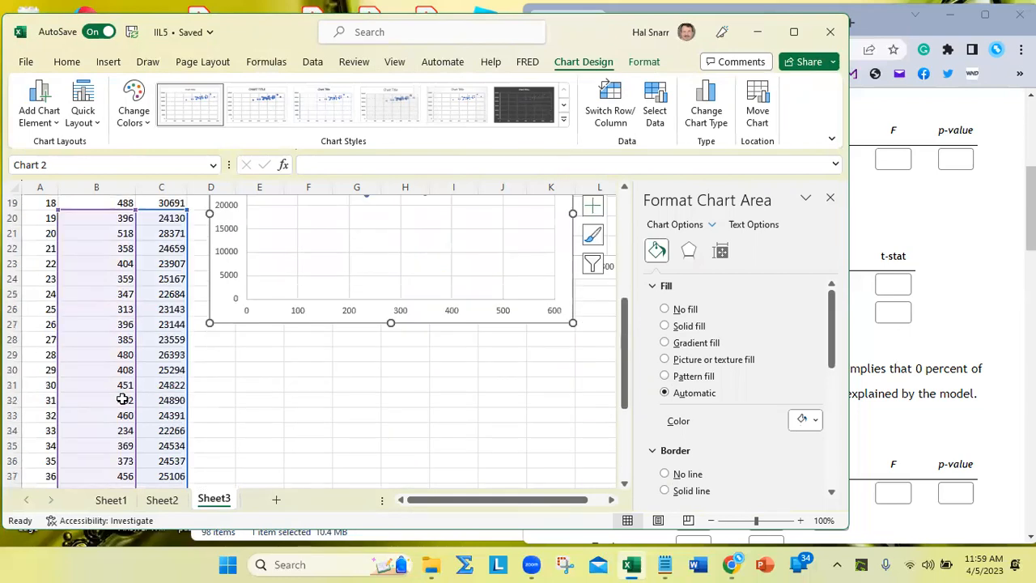
{"action": "scroll", "coordinate": [121, 398], "scroll_direction": "down", "scroll_amount": 8}
{"action": "scroll", "coordinate": [125, 396], "scroll_direction": "up", "scroll_amount": 12}
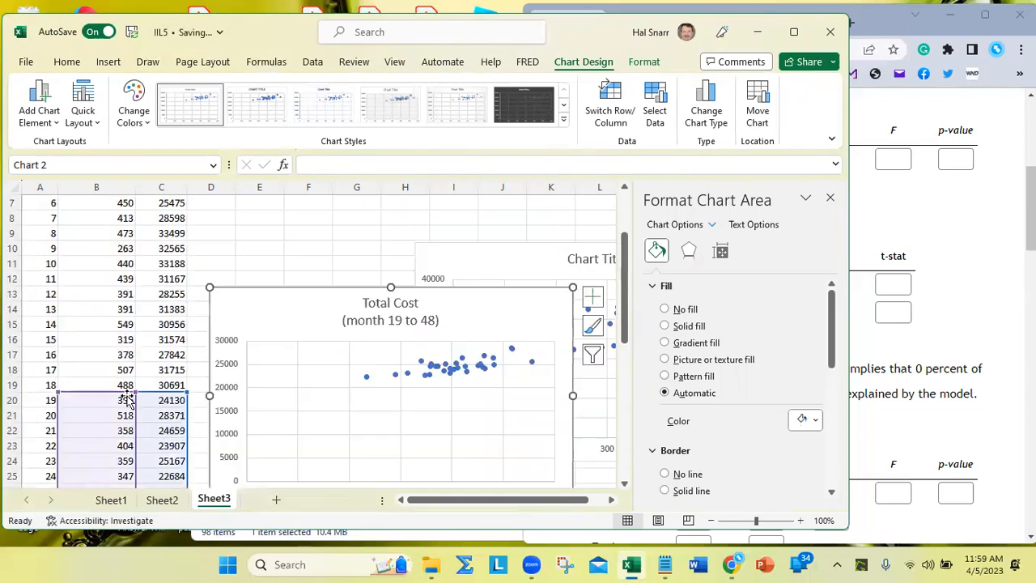
Step: Close the formatting pane and arrange the all-months chart above the months 19 to 48 chart, clear of the data columns
{"action": "left_click", "coordinate": [491, 272]}
{"action": "left_click_drag", "start_coordinate": [495, 257], "coordinate": [225, 250]}
{"action": "left_click_drag", "start_coordinate": [252, 310], "coordinate": [223, 327]}
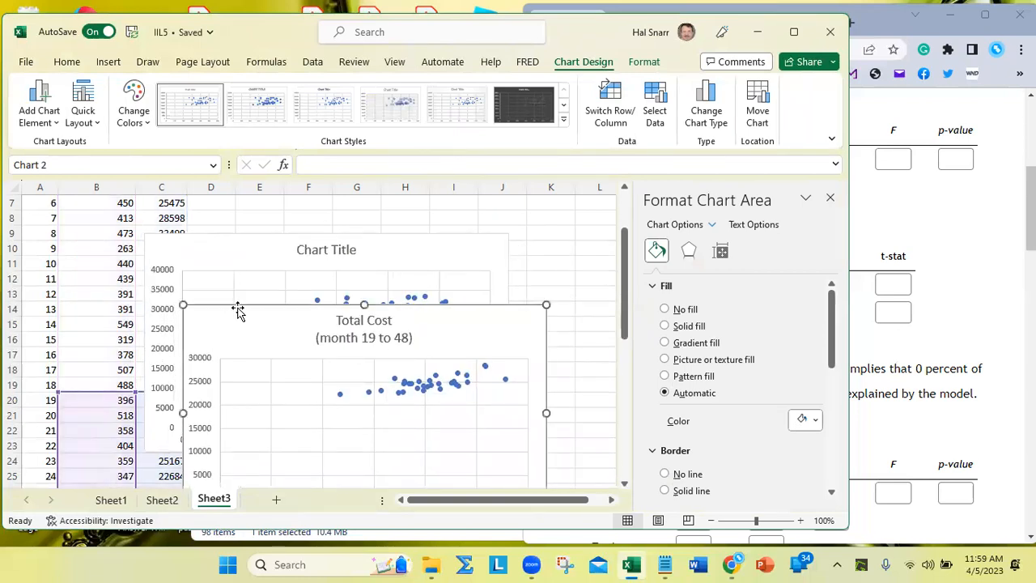
{"action": "left_click", "coordinate": [381, 256]}
{"action": "left_click", "coordinate": [830, 197]}
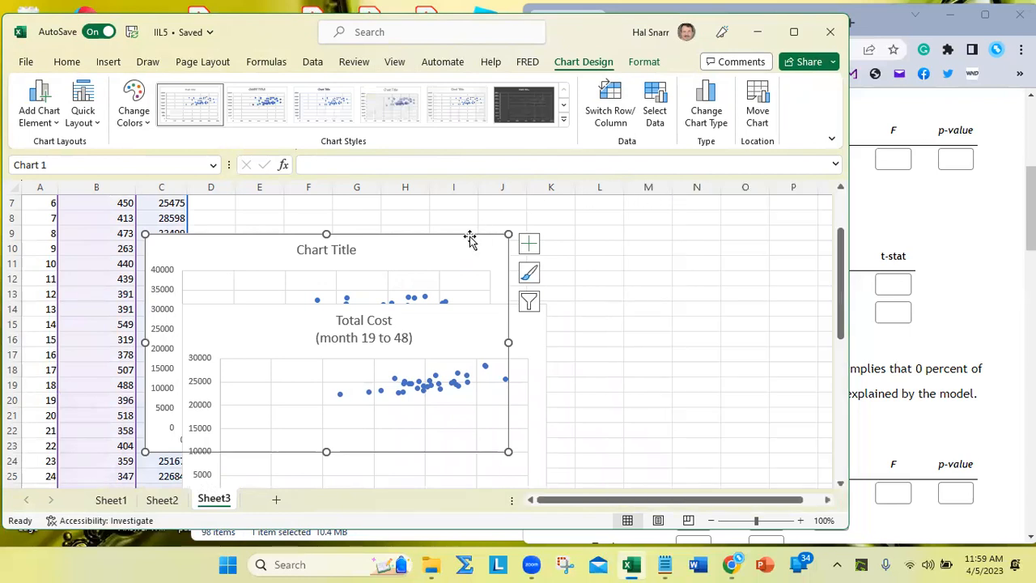
{"action": "left_click_drag", "start_coordinate": [434, 247], "coordinate": [655, 248]}
{"action": "left_click_drag", "start_coordinate": [240, 343], "coordinate": [463, 400]}
{"action": "left_click_drag", "start_coordinate": [424, 265], "coordinate": [266, 238]}
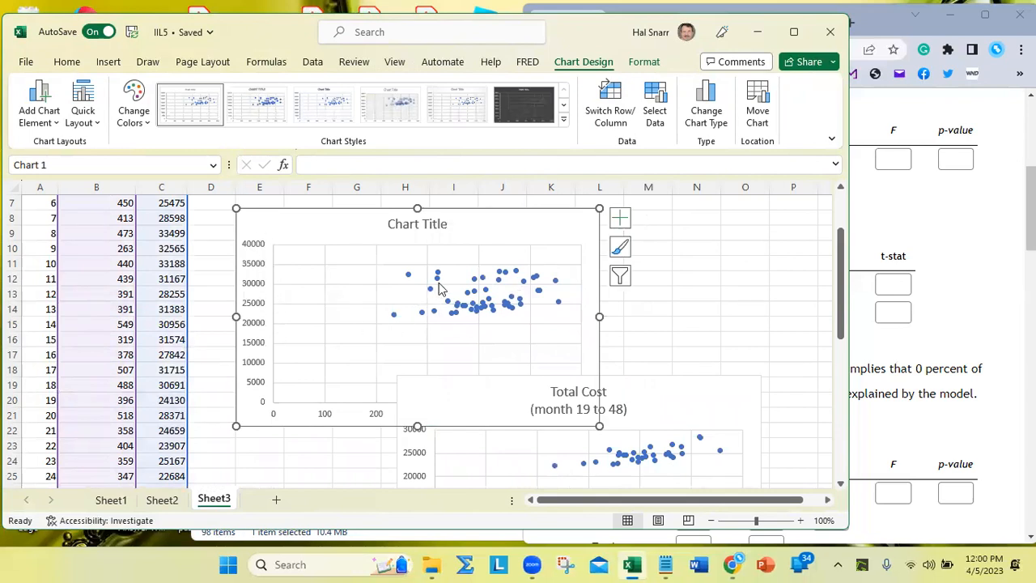
Step: Shrink the all-months chart's series to months 1 to 18, using B2:B19 for Units Produced and C2:C19 for Total Cost
{"action": "mouse_move", "coordinate": [437, 282]}
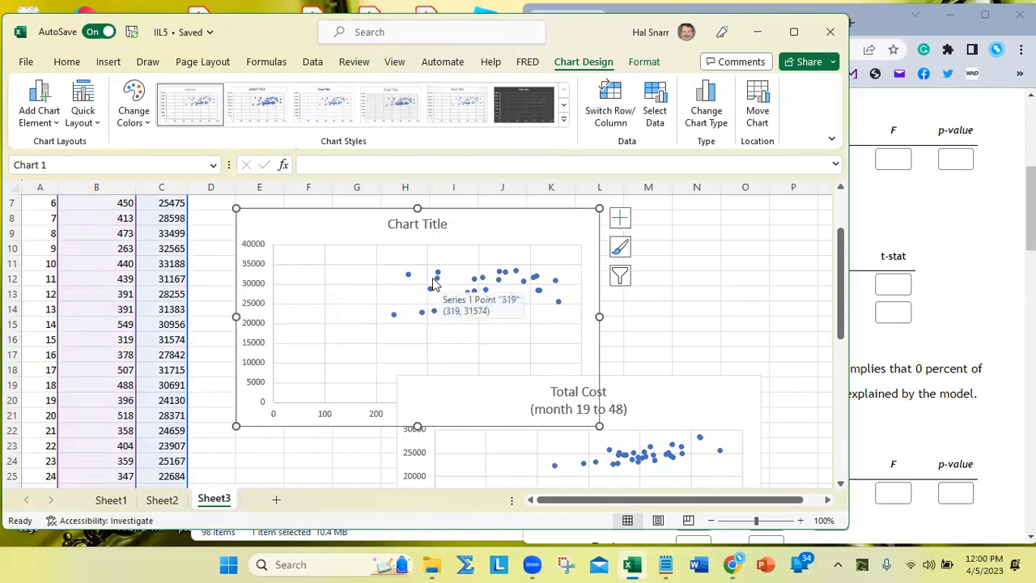
{"action": "left_click", "coordinate": [435, 282]}
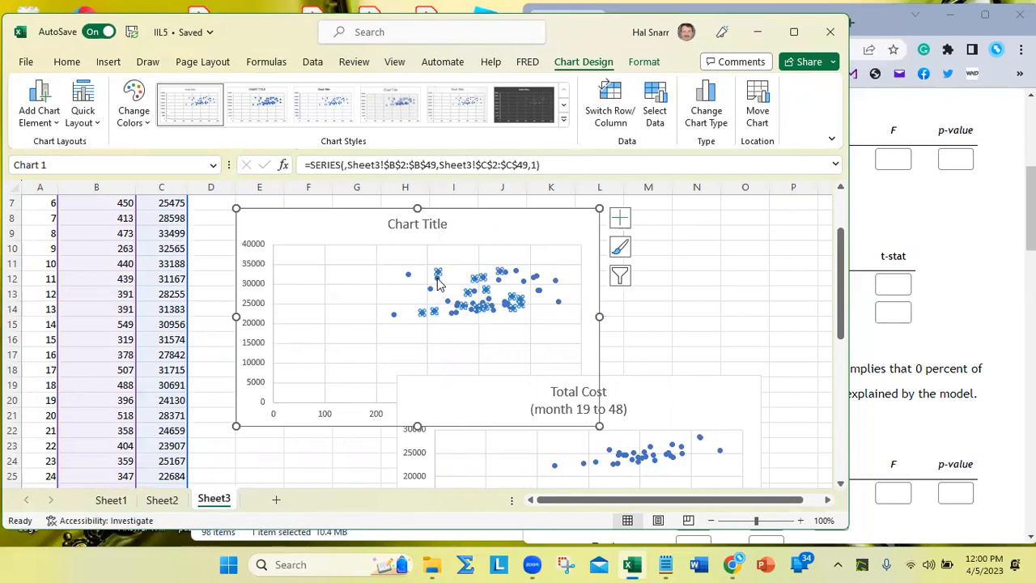
{"action": "scroll", "coordinate": [109, 381], "scroll_direction": "down", "scroll_amount": 10}
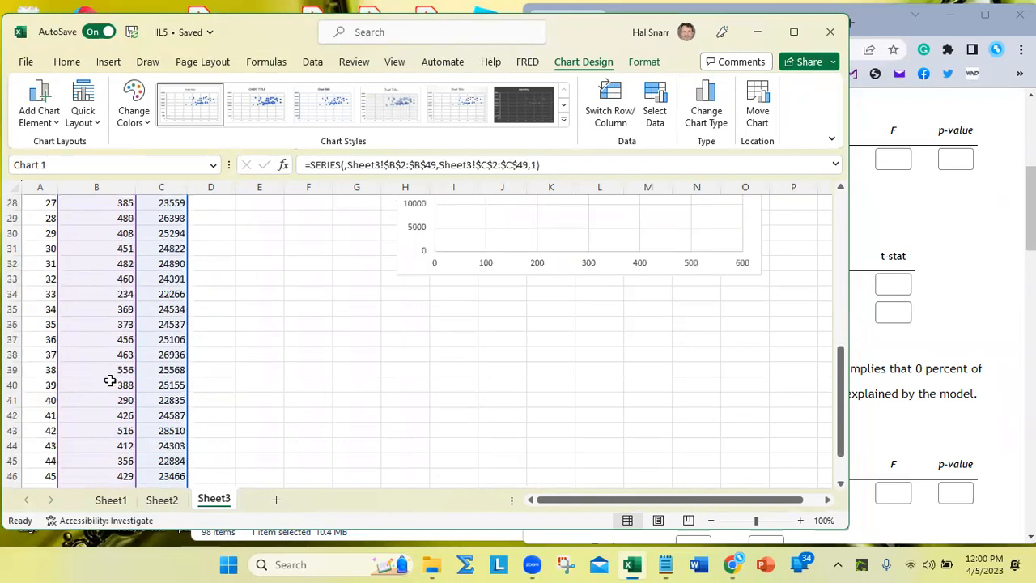
{"action": "scroll", "coordinate": [109, 380], "scroll_direction": "down", "scroll_amount": 2}
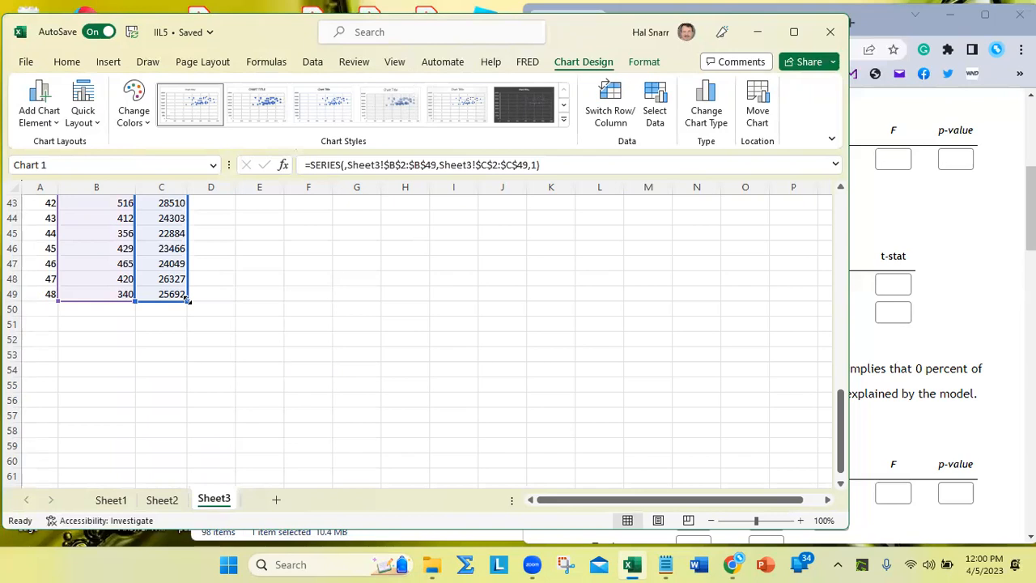
{"action": "mouse_move", "coordinate": [186, 299]}
{"action": "left_mouse_down"}
{"action": "mouse_move", "coordinate": [199, 189]}
{"action": "mouse_move", "coordinate": [203, 237]}
{"action": "mouse_move", "coordinate": [188, 280]}
{"action": "left_mouse_up"}
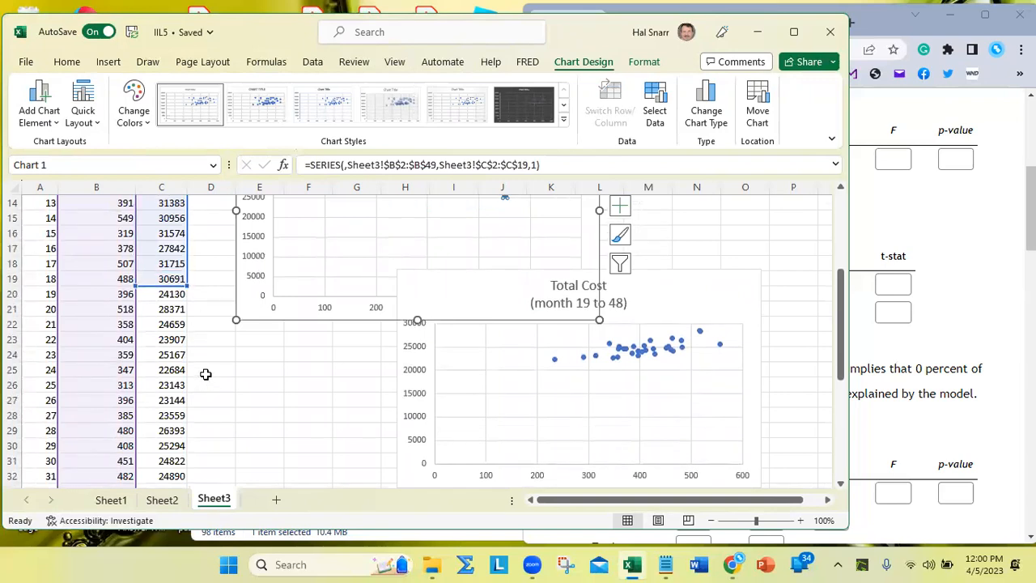
{"action": "scroll", "coordinate": [205, 374], "scroll_direction": "down", "scroll_amount": 7}
{"action": "left_click_drag", "start_coordinate": [128, 421], "coordinate": [73, 433]}
Step: Rearrange the months 1 to 18 and months 19 to 48 charts to compare them and uncover the data columns
{"action": "left_click_drag", "start_coordinate": [510, 320], "coordinate": [559, 273]}
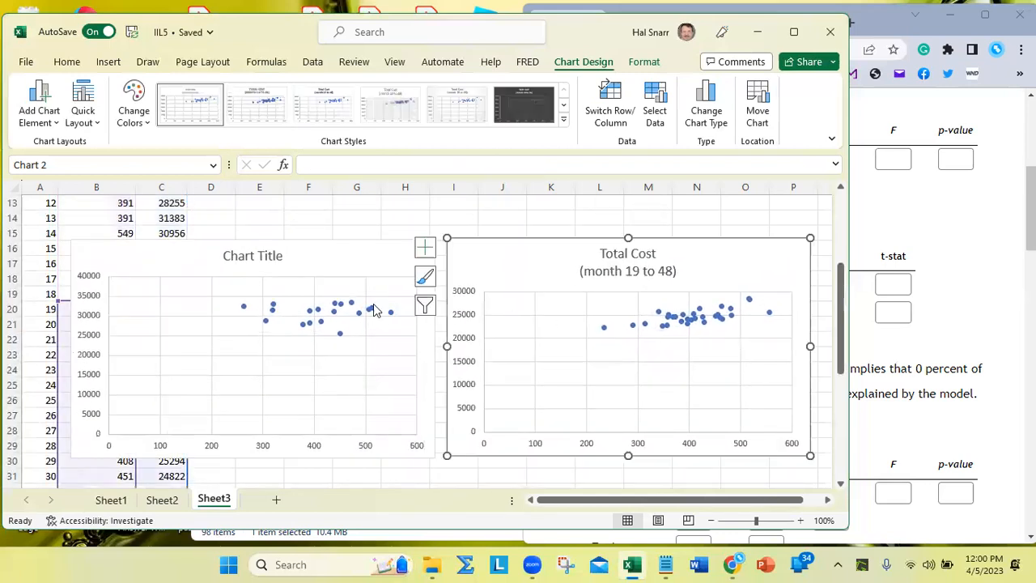
{"action": "mouse_move", "coordinate": [562, 273]}
{"action": "left_mouse_down"}
{"action": "mouse_move", "coordinate": [583, 286]}
{"action": "mouse_move", "coordinate": [562, 284]}
{"action": "left_mouse_up"}
{"action": "left_click_drag", "start_coordinate": [342, 263], "coordinate": [615, 288]}
{"action": "left_click_drag", "start_coordinate": [558, 259], "coordinate": [331, 235]}
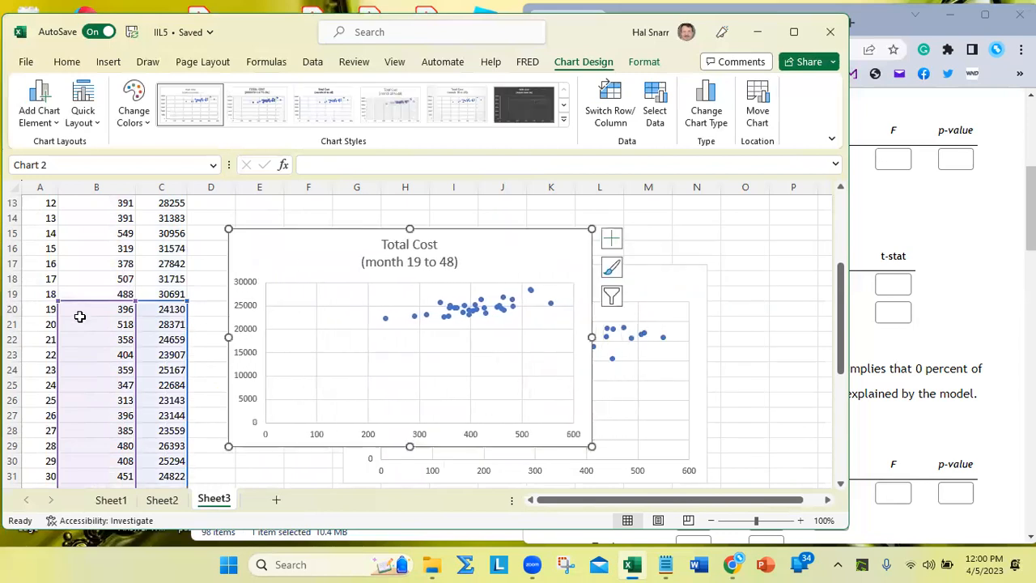
Step: Check the source rows of the months 19 to 48 chart and of the months 1 to 18 chart against the data
{"action": "scroll", "coordinate": [81, 321], "scroll_direction": "down", "scroll_amount": 8}
{"action": "scroll", "coordinate": [83, 327], "scroll_direction": "up", "scroll_amount": 10}
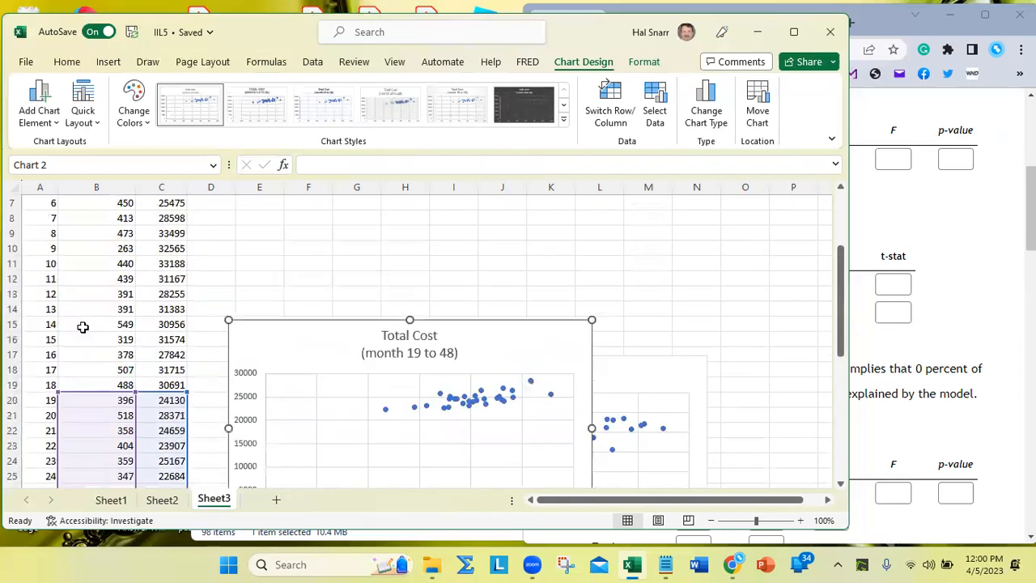
{"action": "left_click", "coordinate": [686, 369]}
{"action": "left_click_drag", "start_coordinate": [687, 368], "coordinate": [706, 266]}
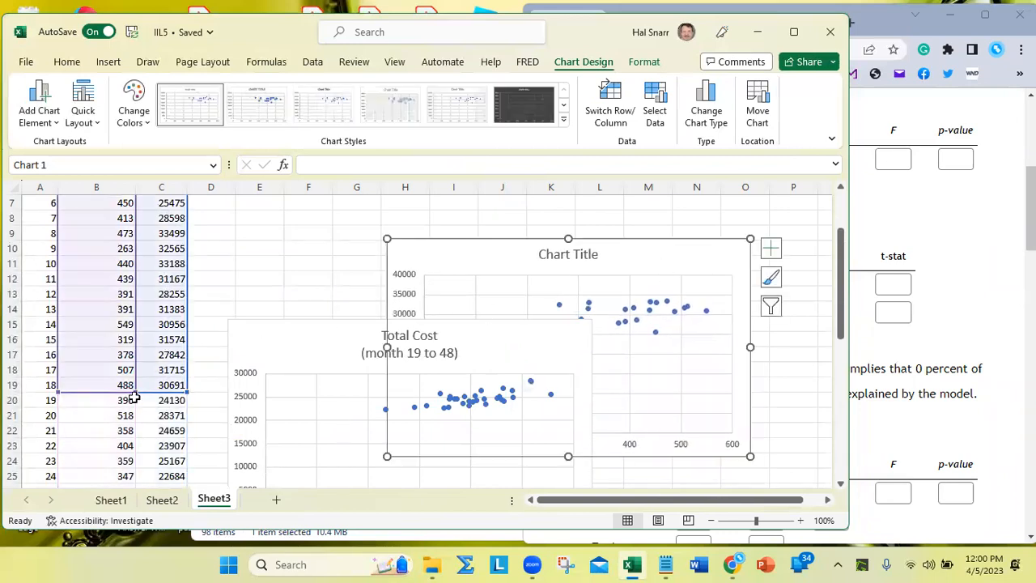
{"action": "scroll", "coordinate": [131, 397], "scroll_direction": "up", "scroll_amount": 2}
{"action": "scroll", "coordinate": [132, 395], "scroll_direction": "down", "scroll_amount": 1}
{"action": "scroll", "coordinate": [132, 395], "scroll_direction": "down", "scroll_amount": 2}
Step: Cut the months 1 to 18 chart, move the months 19 to 48 chart up beside the data, and paste the cut series into it
{"action": "key", "text": "Delete"}
{"action": "left_click_drag", "start_coordinate": [304, 338], "coordinate": [308, 233]}
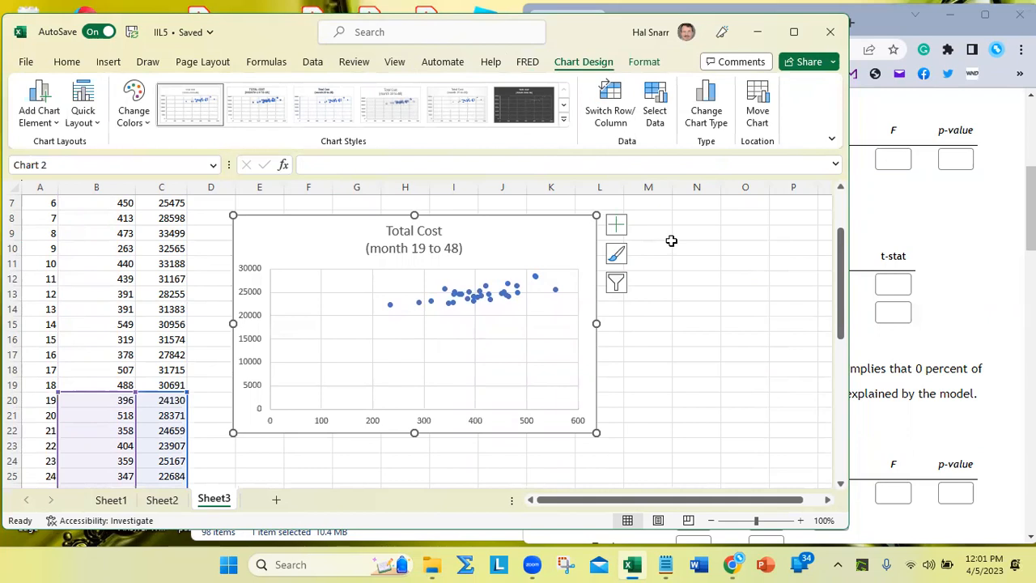
{"action": "key", "text": "ctrl+z"}
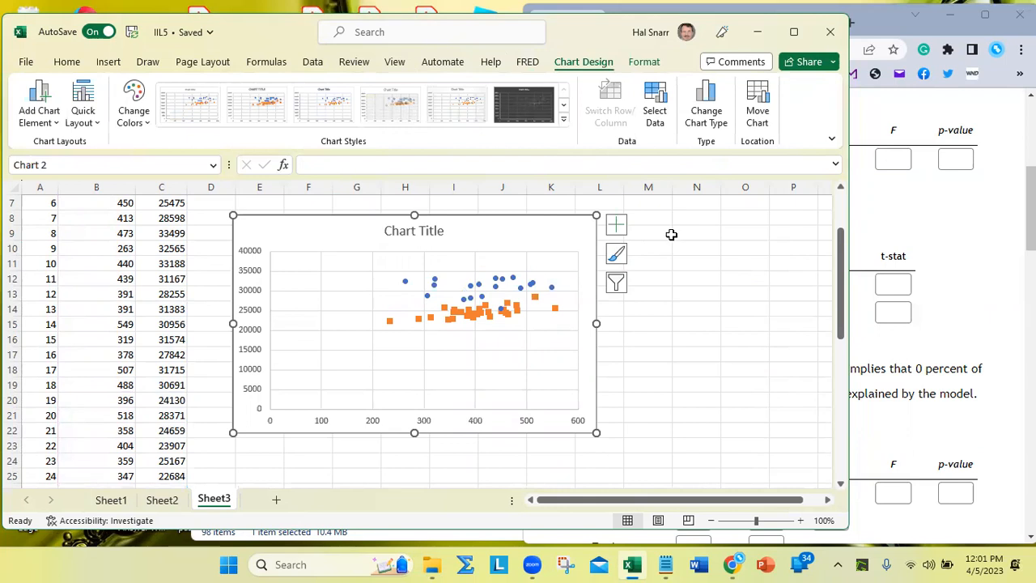
Step: Inspect the source rows of each series in the combined scatter chart, and move the chart over the data columns
{"action": "left_click", "coordinate": [436, 322]}
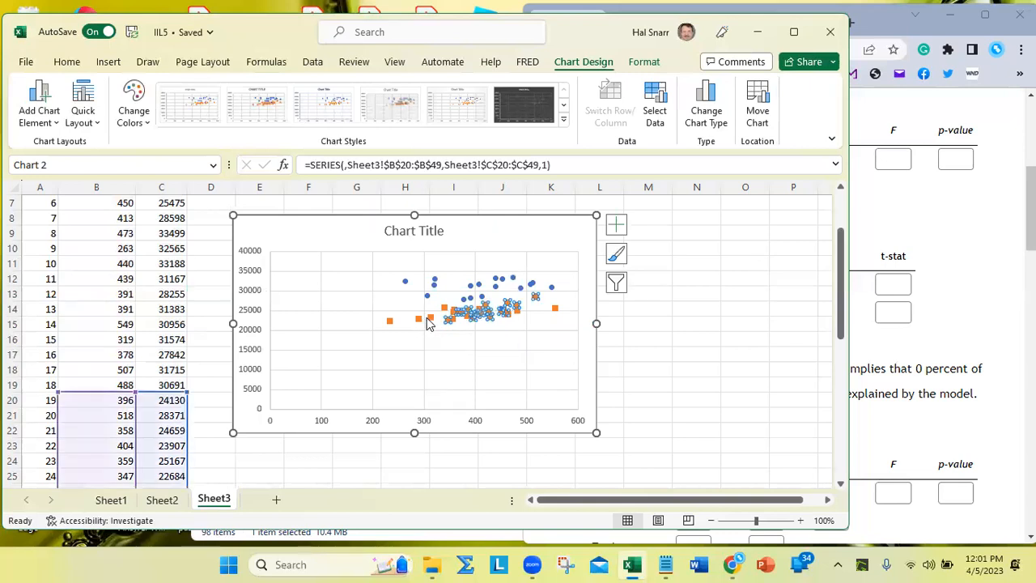
{"action": "scroll", "coordinate": [180, 357], "scroll_direction": "down", "scroll_amount": 5}
{"action": "scroll", "coordinate": [180, 357], "scroll_direction": "down", "scroll_amount": 4}
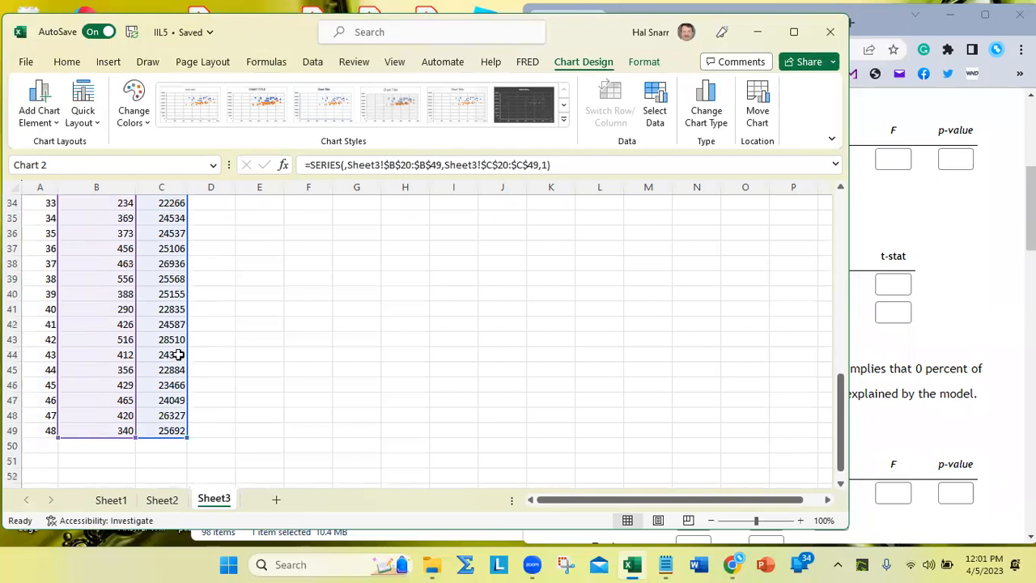
{"action": "scroll", "coordinate": [179, 357], "scroll_direction": "up", "scroll_amount": 11}
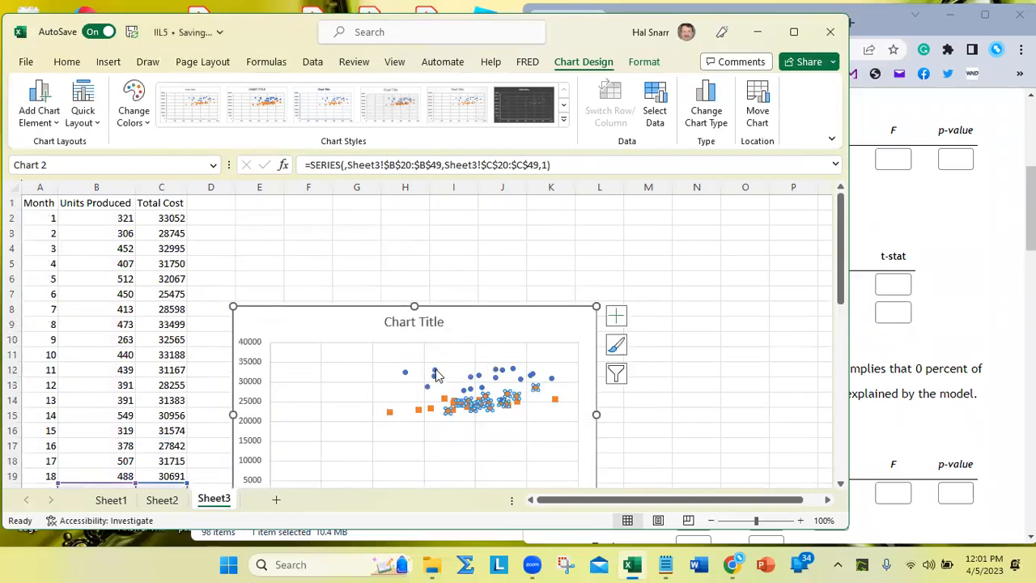
{"action": "left_click", "coordinate": [435, 370]}
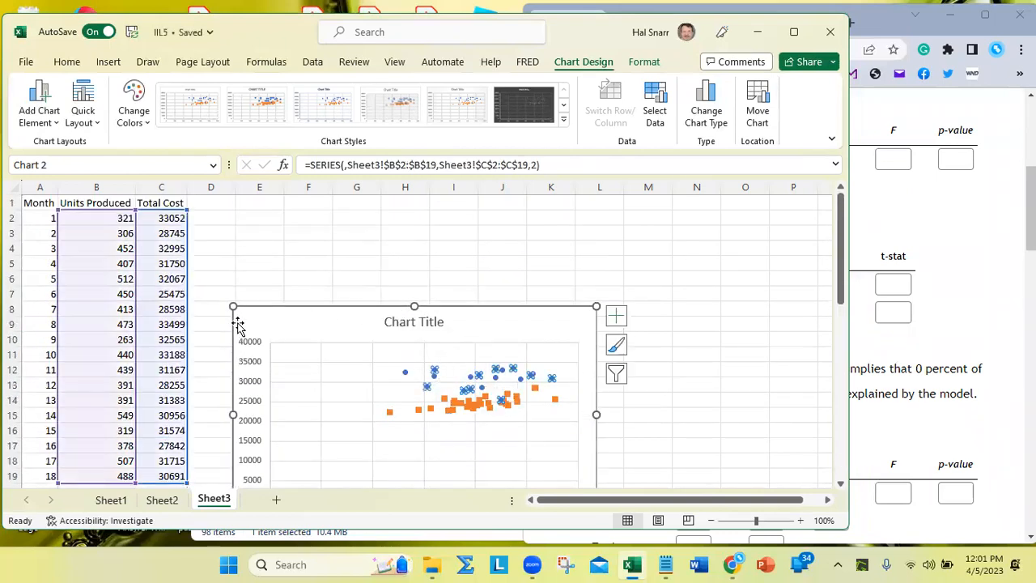
{"action": "scroll", "coordinate": [243, 328], "scroll_direction": "down", "scroll_amount": 2}
{"action": "scroll", "coordinate": [244, 327], "scroll_direction": "down", "scroll_amount": 1}
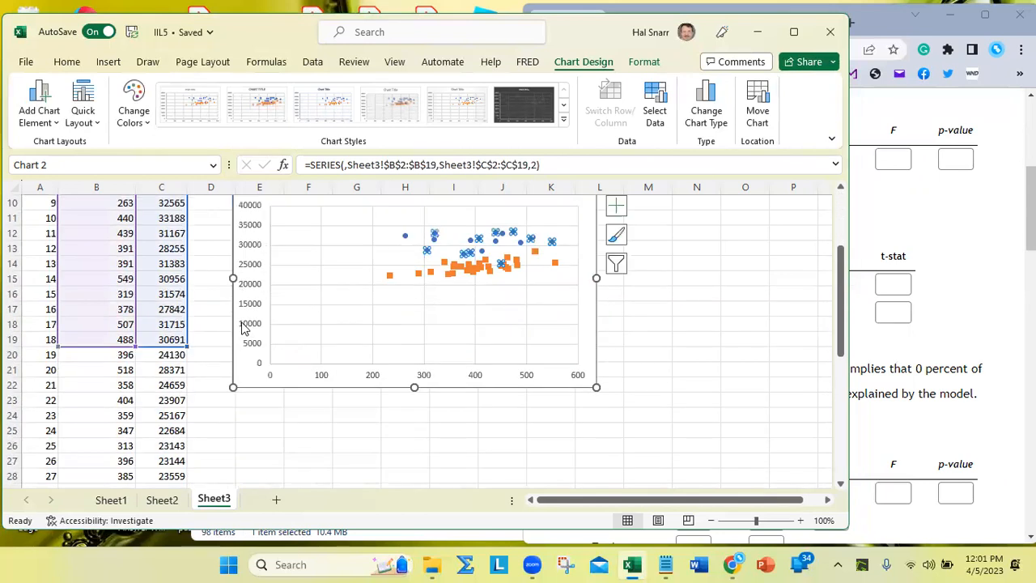
{"action": "scroll", "coordinate": [246, 324], "scroll_direction": "up", "scroll_amount": 2}
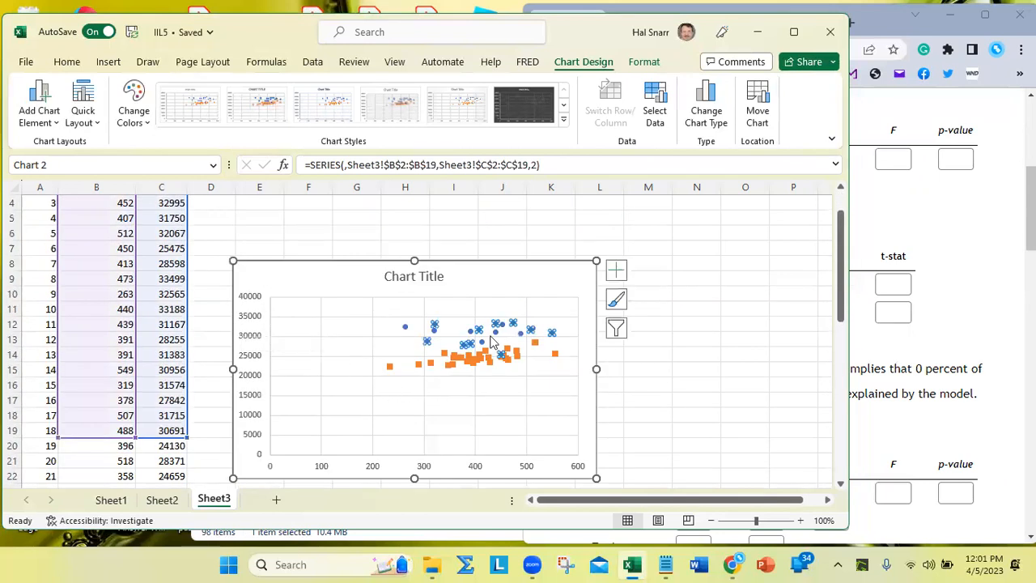
{"action": "left_click_drag", "start_coordinate": [507, 284], "coordinate": [306, 247]}
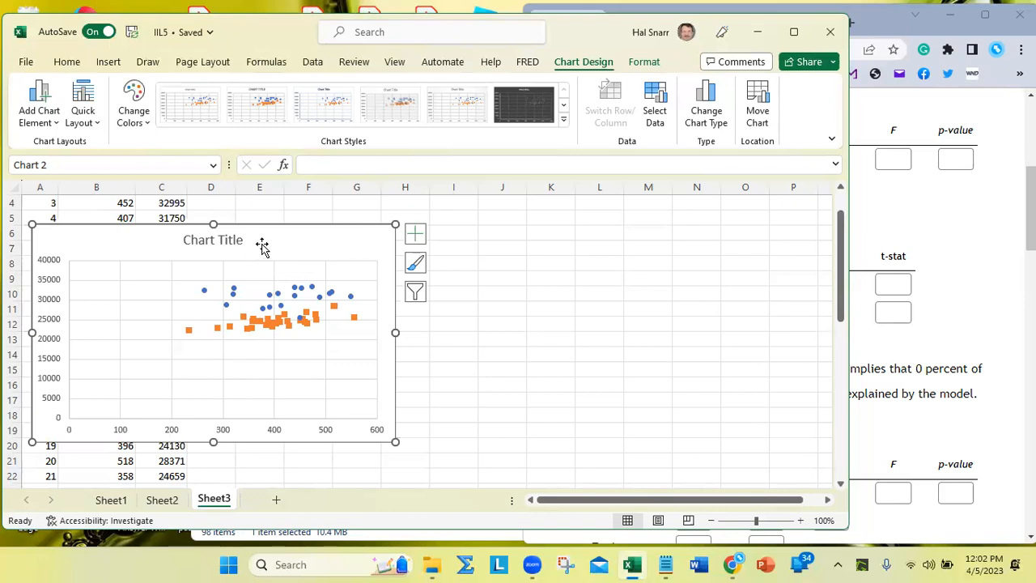
Step: Move the combined scatter chart beside the data columns, show its chart elements, and reposition the chart
{"action": "scroll", "coordinate": [292, 267], "scroll_direction": "up", "scroll_amount": 1}
{"action": "left_click_drag", "start_coordinate": [340, 281], "coordinate": [496, 225]}
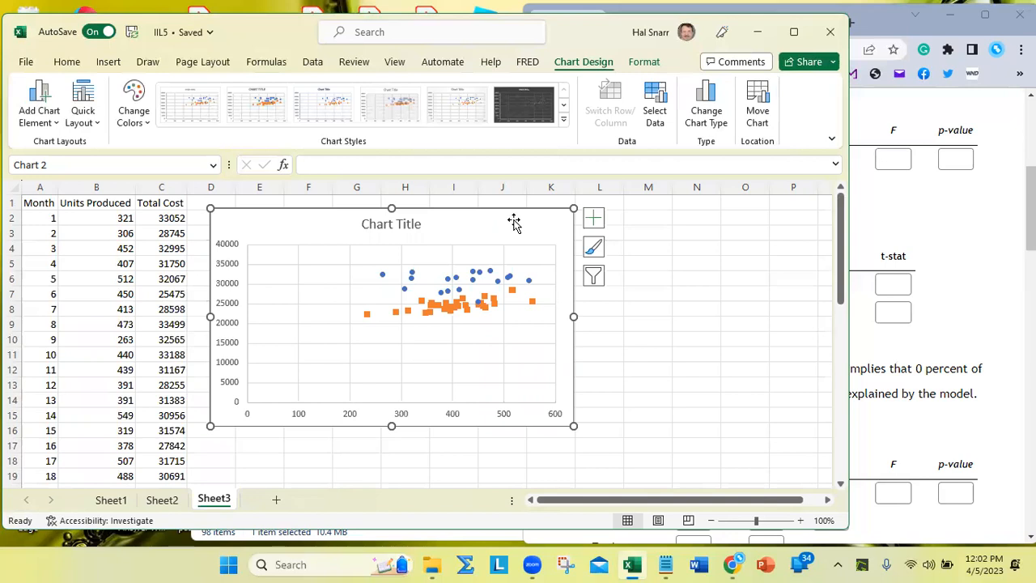
{"action": "left_click", "coordinate": [594, 218]}
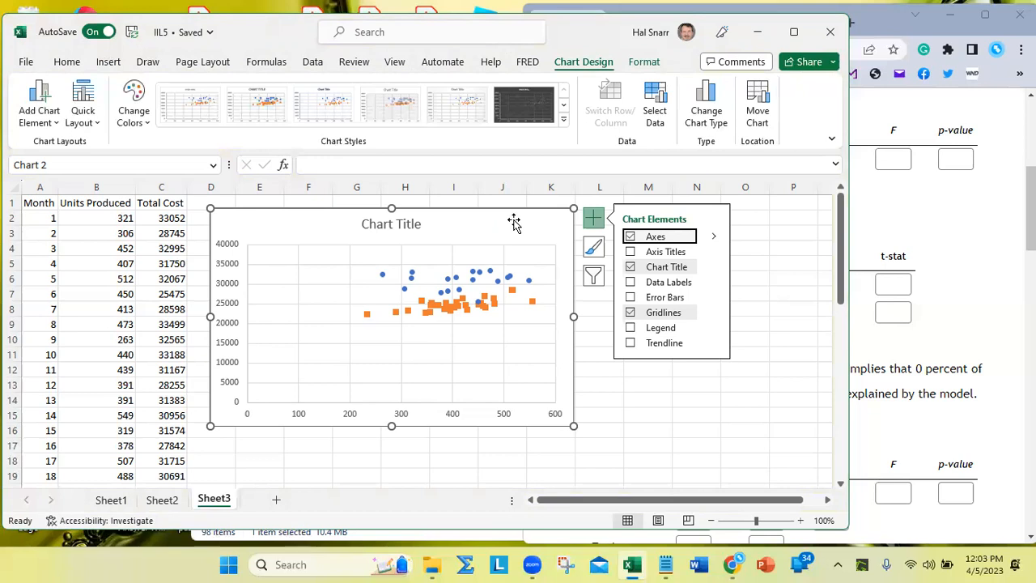
{"action": "left_click", "coordinate": [126, 403]}
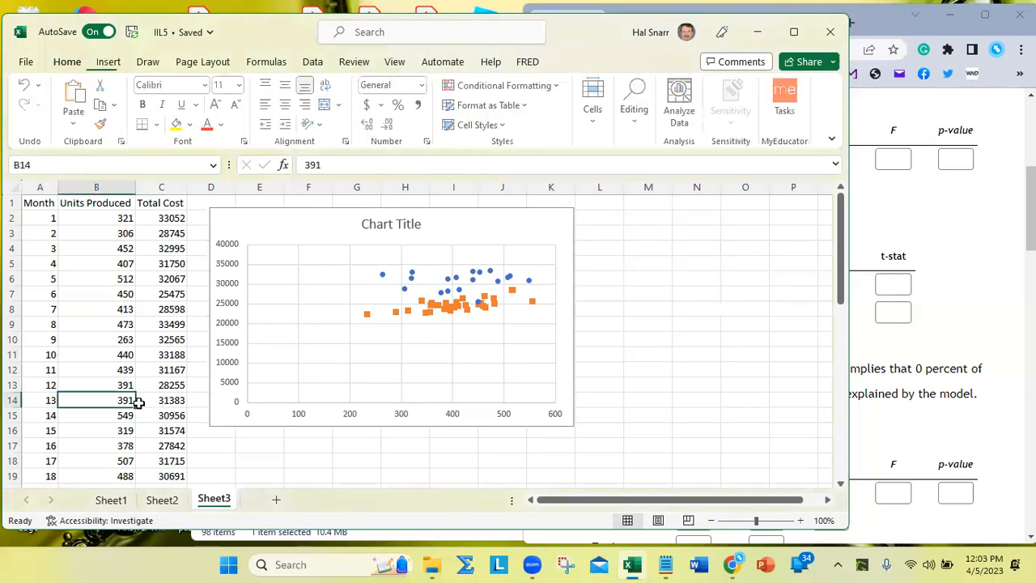
{"action": "left_click_drag", "start_coordinate": [317, 348], "coordinate": [139, 409]}
Step: Undo the combined chart's moves, the pasted series and the cut to restore the two separate charts
{"action": "key", "text": "ctrl+z"}
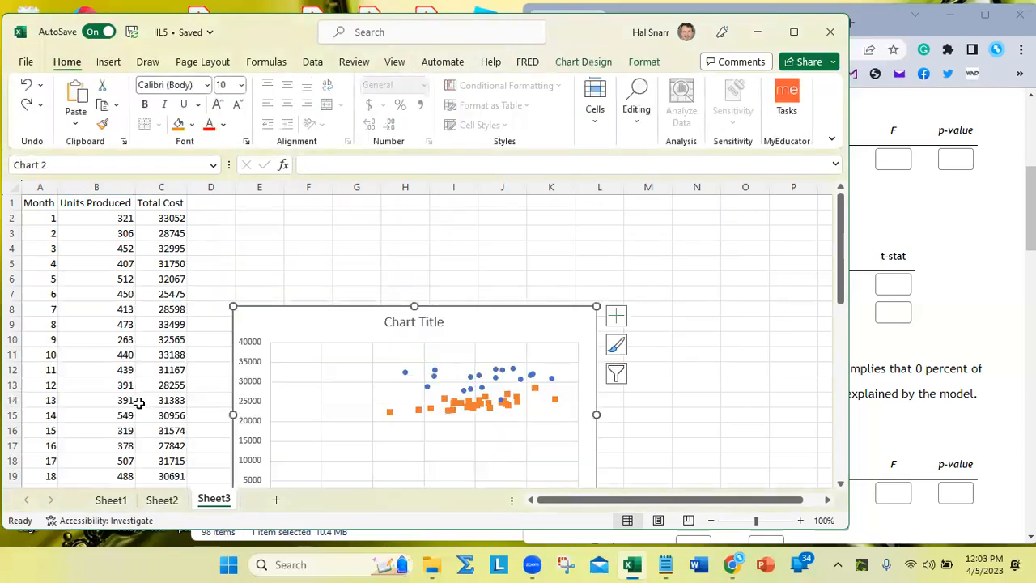
{"action": "key", "text": "ctrl+z"}
{"action": "scroll", "coordinate": [138, 402], "scroll_direction": "down", "scroll_amount": 2}
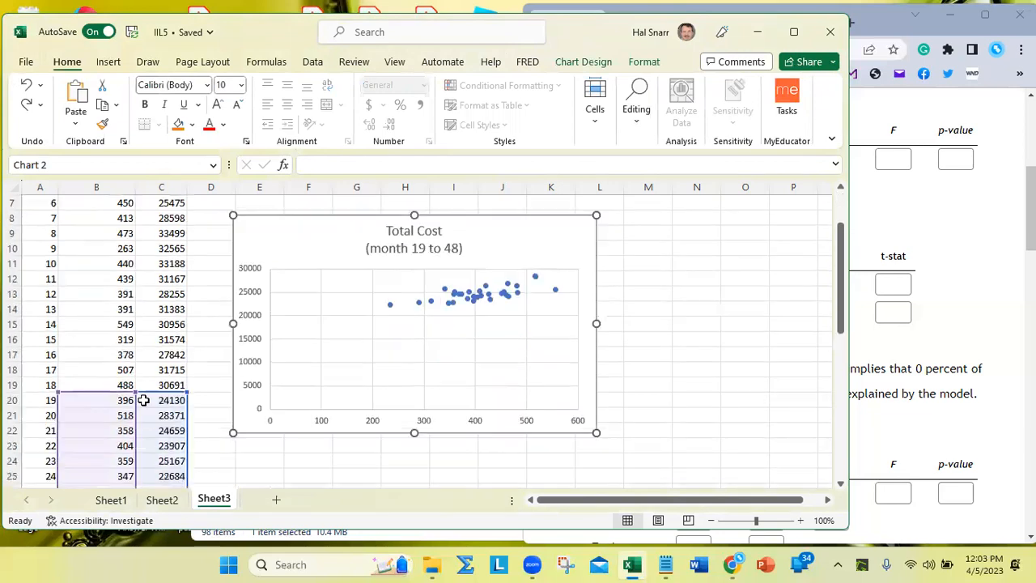
{"action": "key", "text": "ctrl+z"}
{"action": "key", "text": "ctrl+z"}
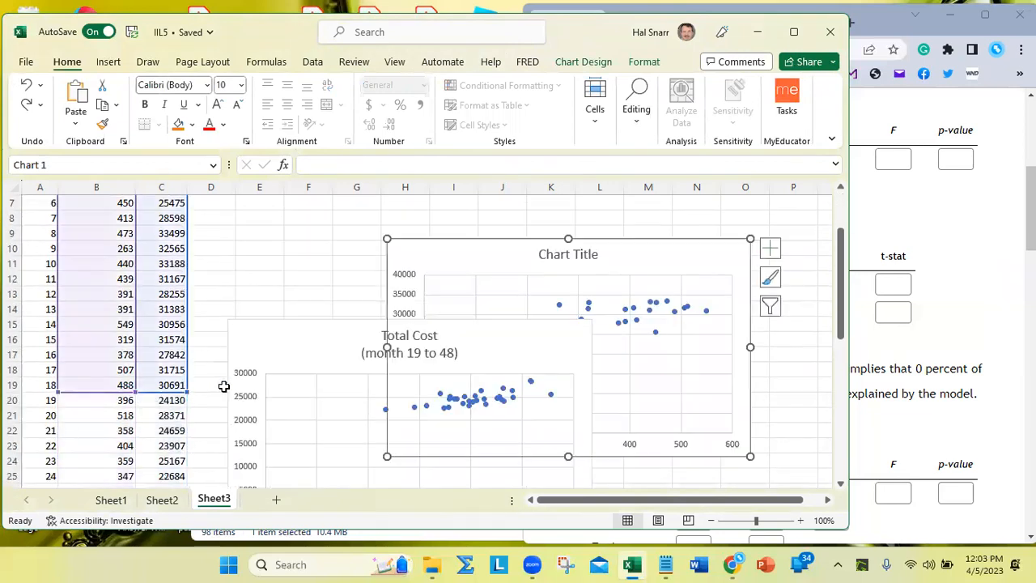
Step: Move the months 19 to 48 chart below the row for month 19 and the months 1 to 18 chart closer to the data
{"action": "left_click_drag", "start_coordinate": [270, 347], "coordinate": [82, 312]}
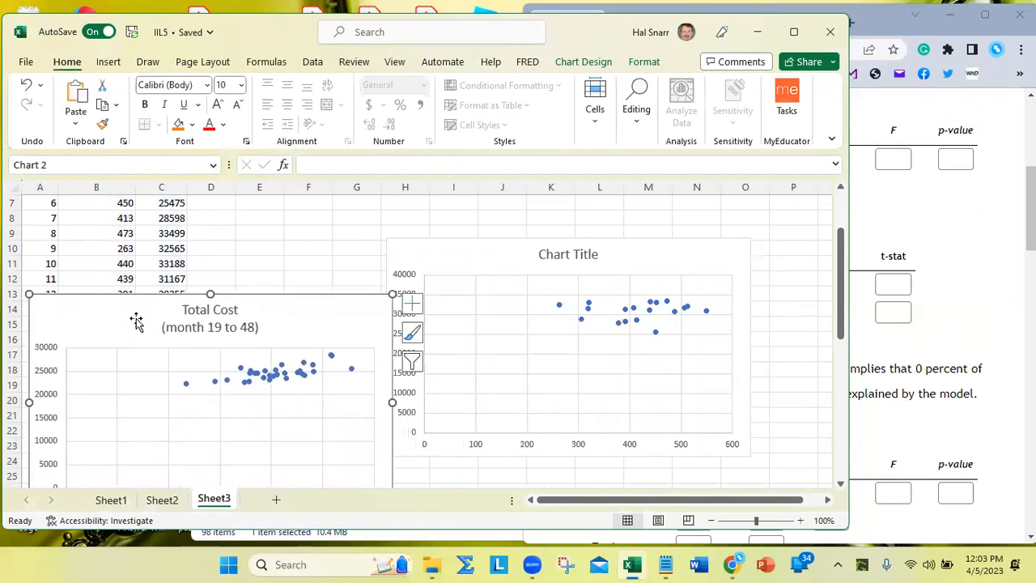
{"action": "left_click_drag", "start_coordinate": [111, 347], "coordinate": [108, 413]}
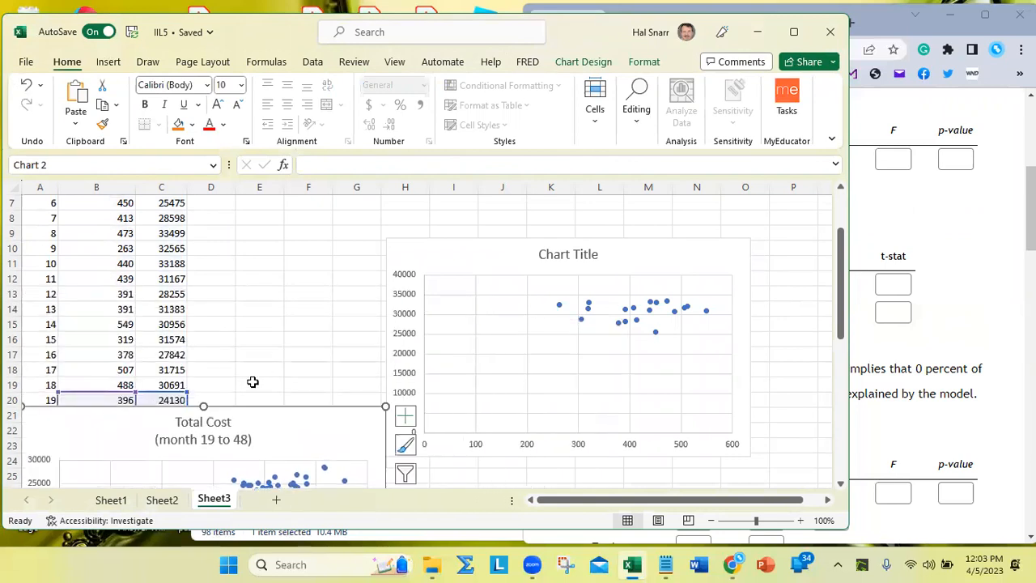
{"action": "scroll", "coordinate": [275, 342], "scroll_direction": "down", "scroll_amount": 1}
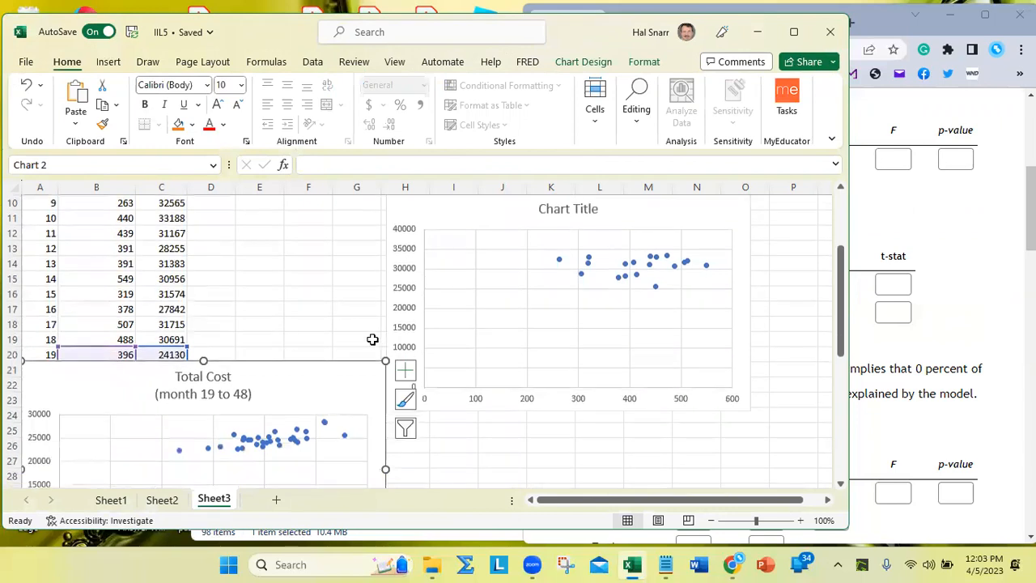
{"action": "scroll", "coordinate": [381, 331], "scroll_direction": "up", "scroll_amount": 1}
{"action": "left_click", "coordinate": [437, 247]}
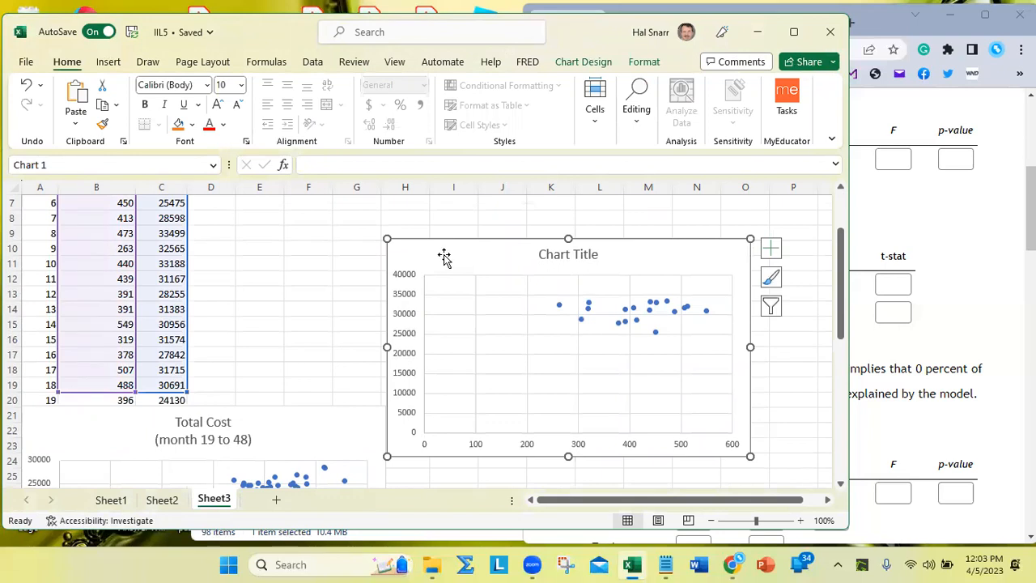
{"action": "left_click_drag", "start_coordinate": [444, 257], "coordinate": [385, 268]}
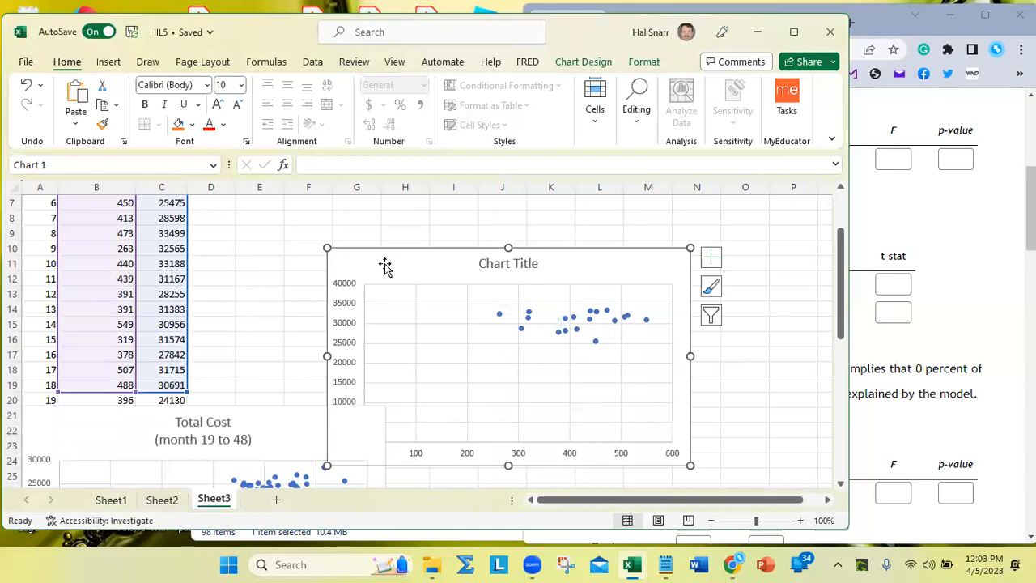
Step: Cut the months 1 to 18 chart and move the months 19 to 48 chart up near the data columns
{"action": "left_click", "coordinate": [81, 416]}
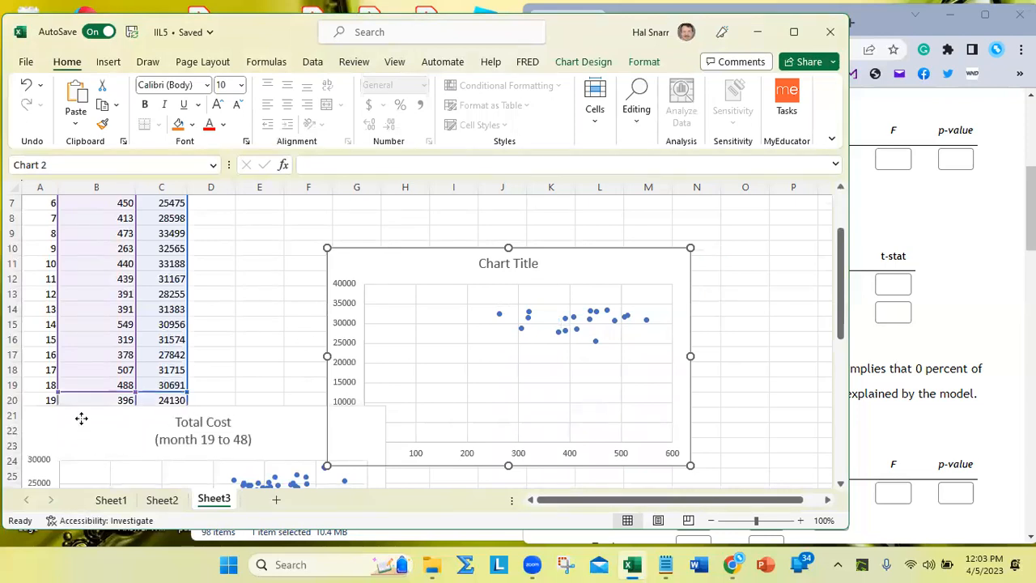
{"action": "left_click", "coordinate": [421, 268]}
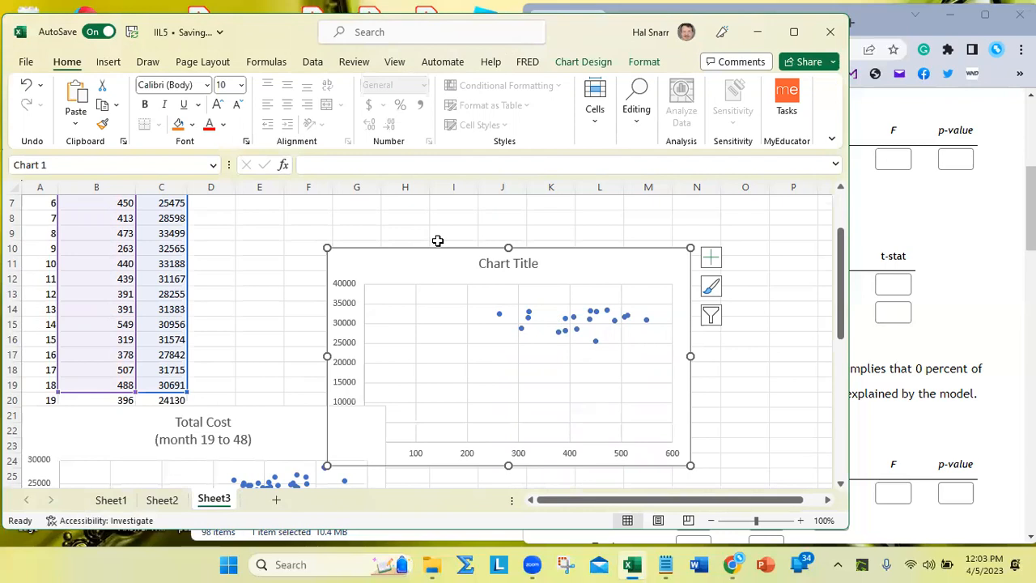
{"action": "key", "text": "Delete"}
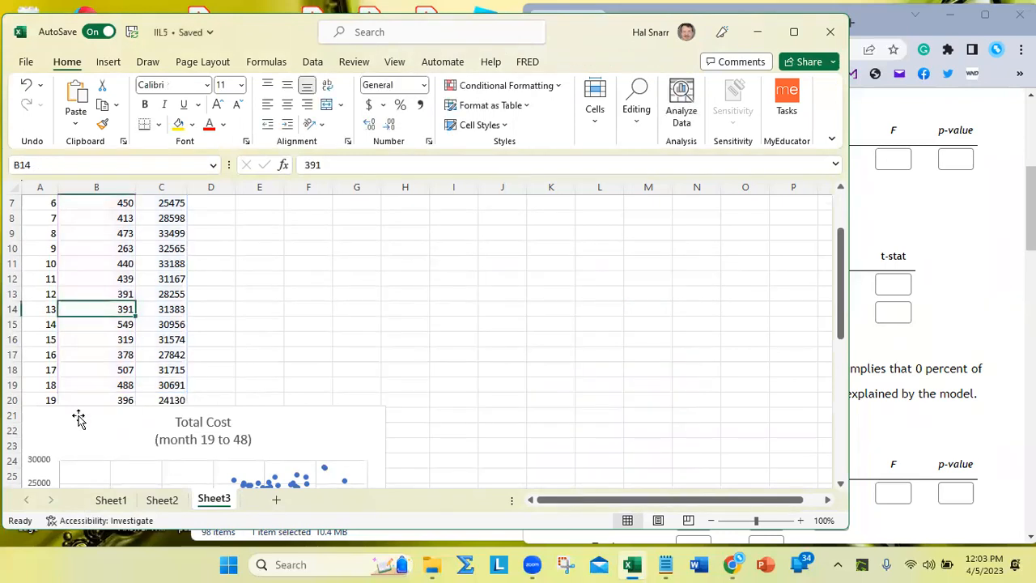
{"action": "left_click_drag", "start_coordinate": [56, 428], "coordinate": [256, 259]}
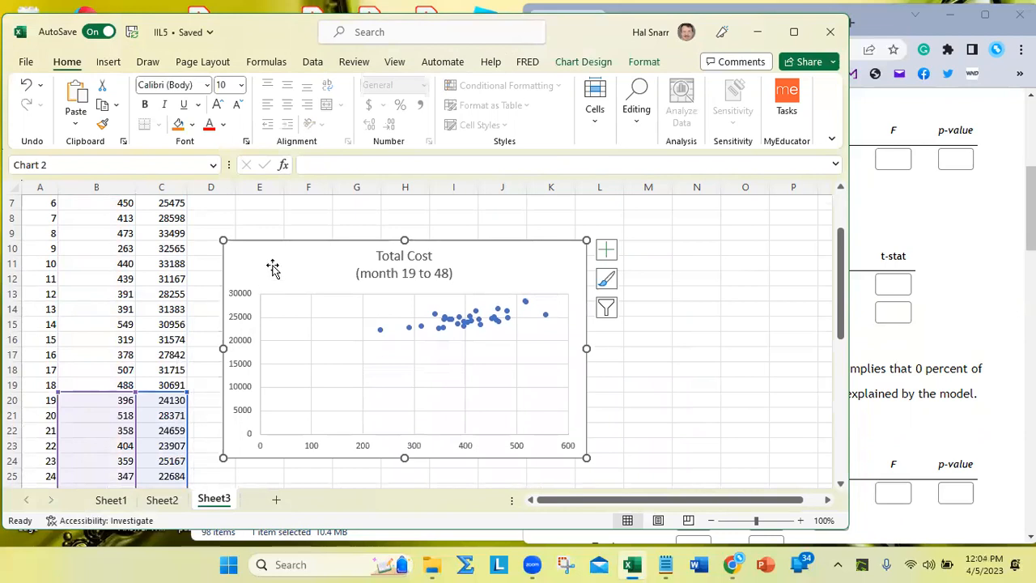
{"action": "double_click", "coordinate": [308, 264]}
{"action": "mouse_move", "coordinate": [278, 255]}
{"action": "left_mouse_down"}
{"action": "mouse_move", "coordinate": [273, 270]}
{"action": "mouse_move", "coordinate": [232, 272]}
{"action": "left_mouse_up"}
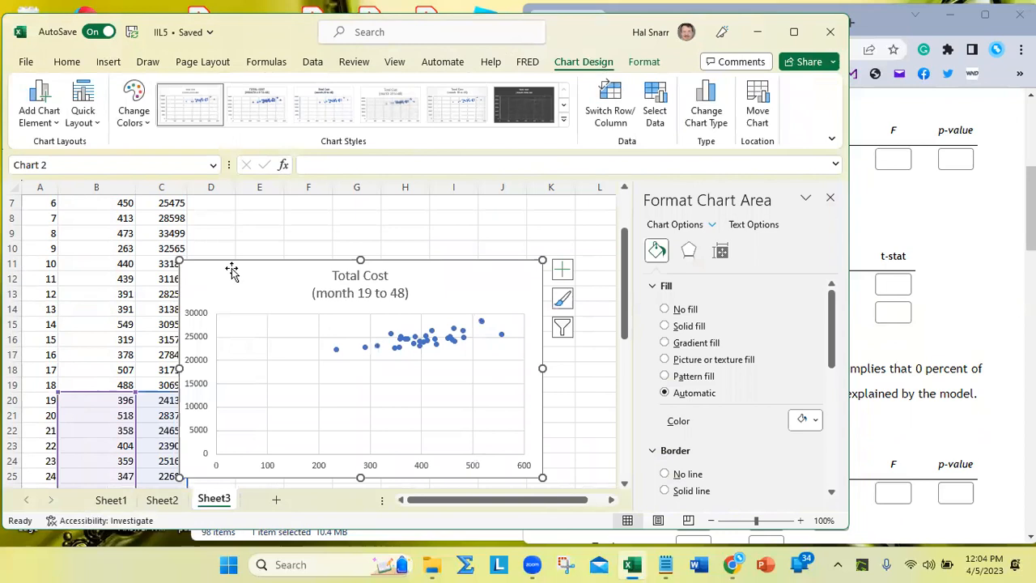
Step: Paste the cut months 1 to 18 series into the months 19 to 48 chart
{"action": "left_click", "coordinate": [246, 234]}
{"action": "left_click", "coordinate": [228, 279]}
{"action": "left_click", "coordinate": [240, 247]}
{"action": "left_click", "coordinate": [236, 279]}
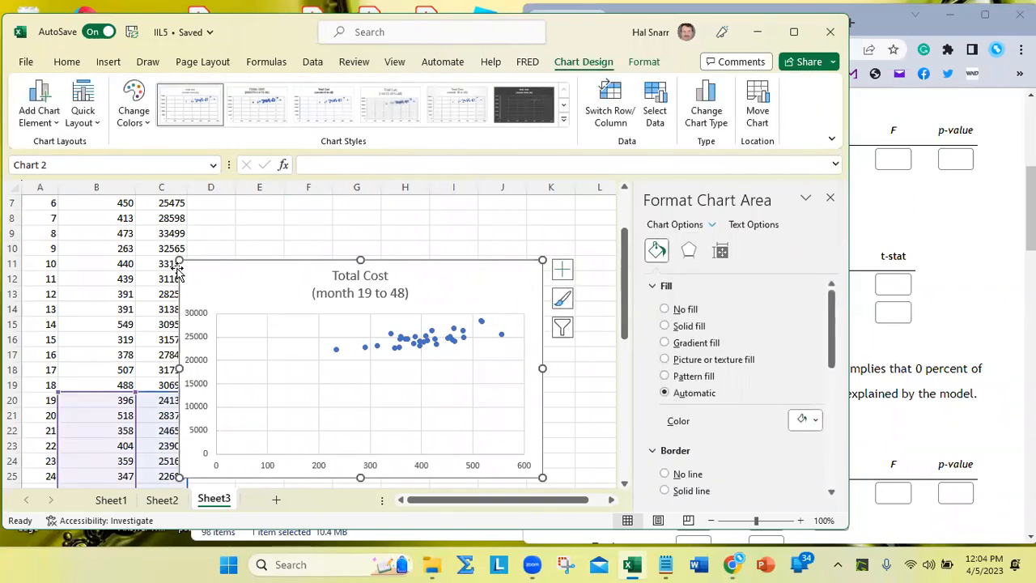
{"action": "key", "text": "ctrl+v"}
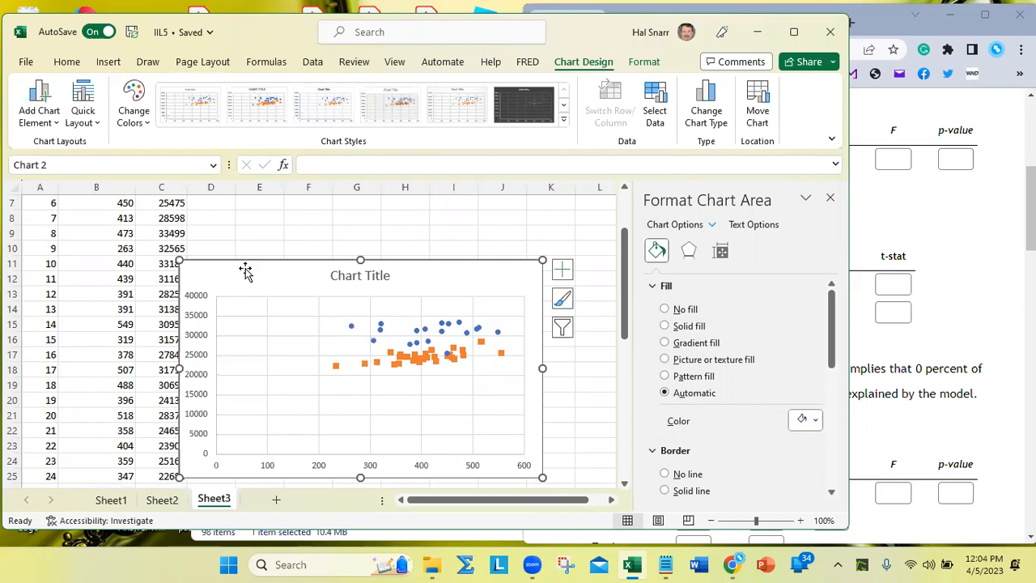
Step: Undo the pasted series, the chart moves and the cut of the months 1 to 18 chart
{"action": "key", "text": "ctrl+z"}
{"action": "left_click_drag", "start_coordinate": [255, 298], "coordinate": [236, 389]}
{"action": "left_click", "coordinate": [219, 247]}
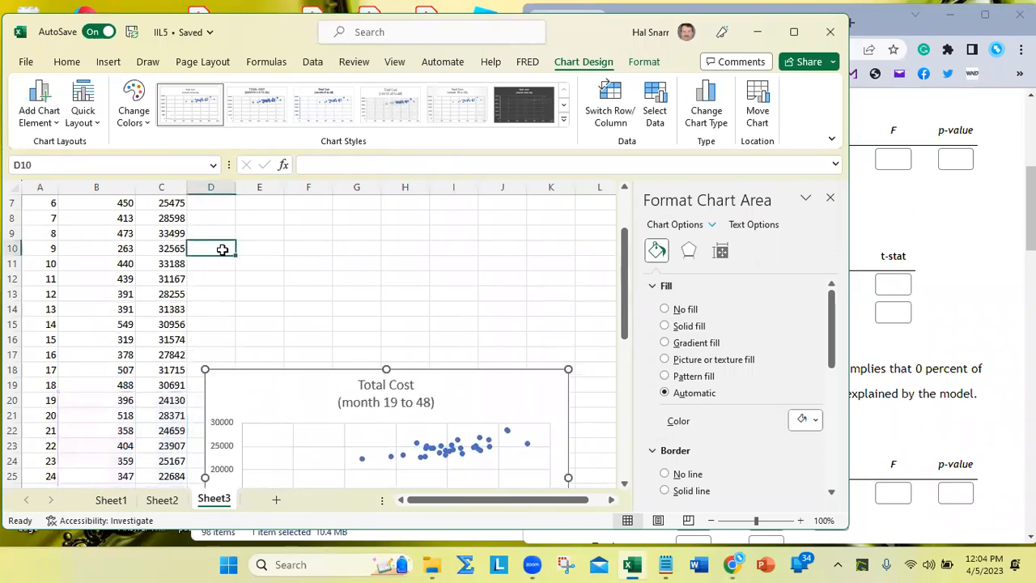
{"action": "key", "text": "ctrl+z"}
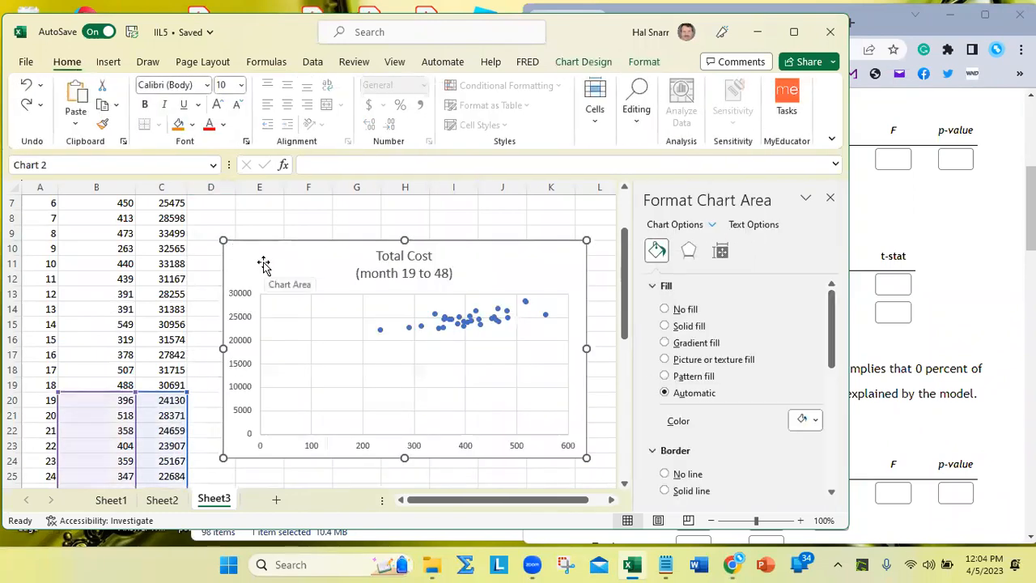
{"action": "key", "text": "ctrl+y"}
{"action": "key", "text": "ctrl+z"}
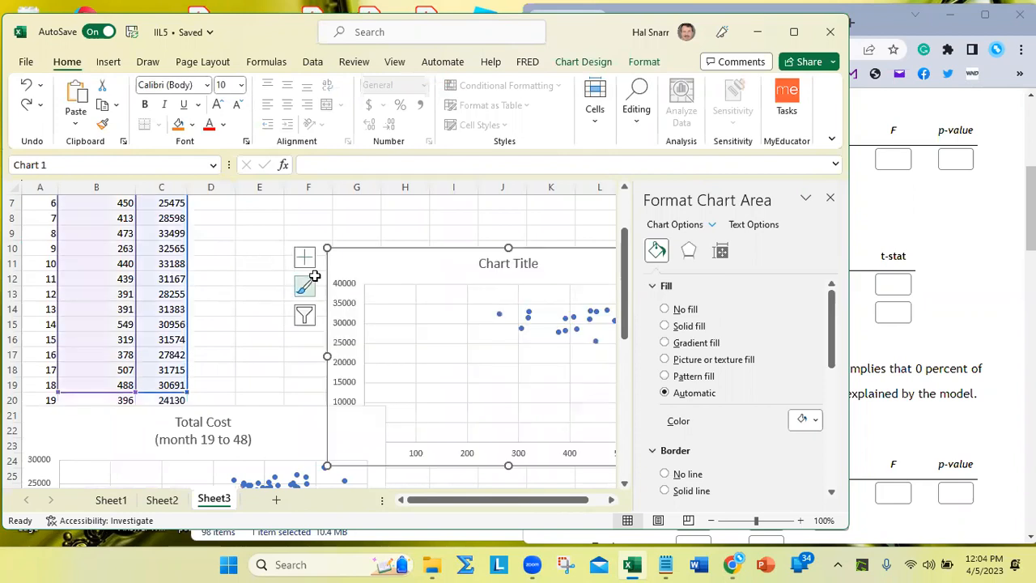
Step: Cut the months 1 to 18 chart again and combine its series into the months 19 to 48 chart beside the data
{"action": "left_click_drag", "start_coordinate": [353, 262], "coordinate": [261, 234]}
{"action": "left_click_drag", "start_coordinate": [92, 421], "coordinate": [194, 415]}
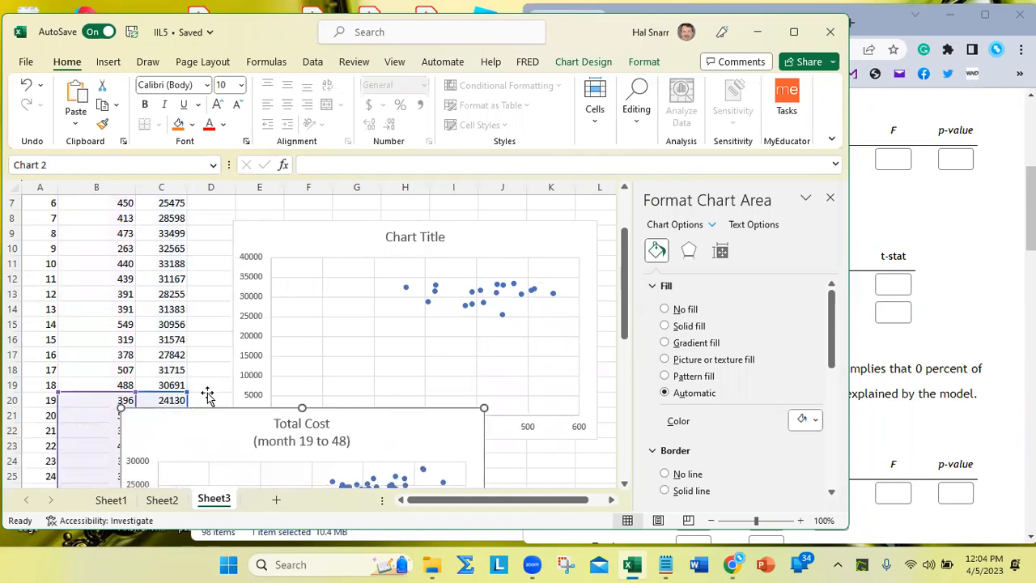
{"action": "left_click", "coordinate": [296, 232]}
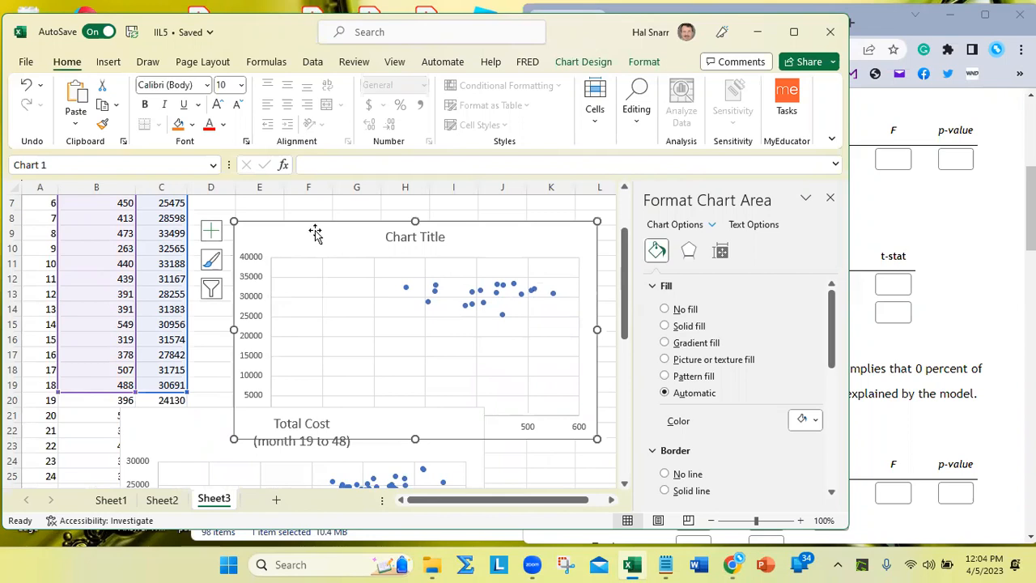
{"action": "key", "text": "Delete"}
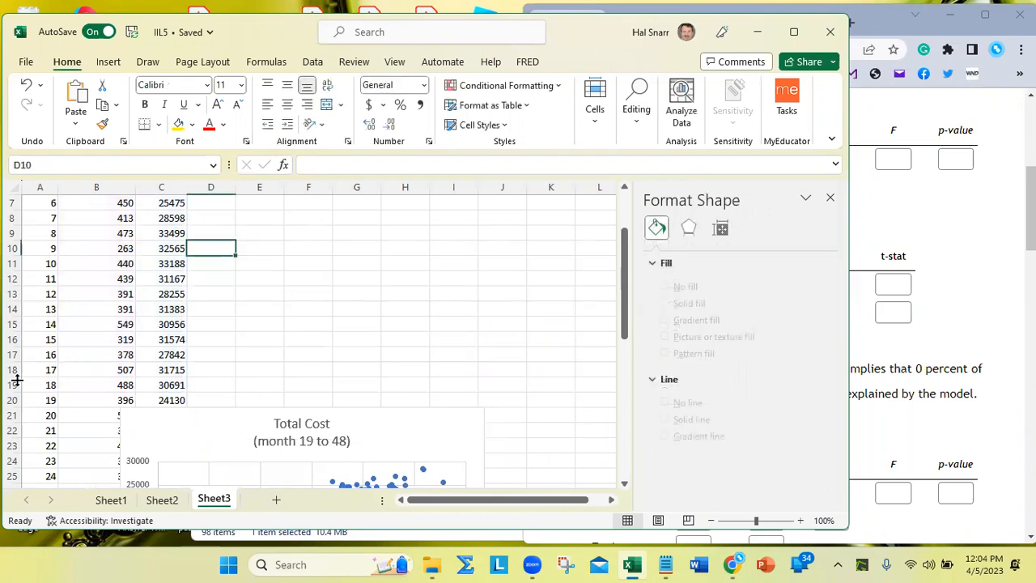
{"action": "left_click_drag", "start_coordinate": [139, 438], "coordinate": [203, 284]}
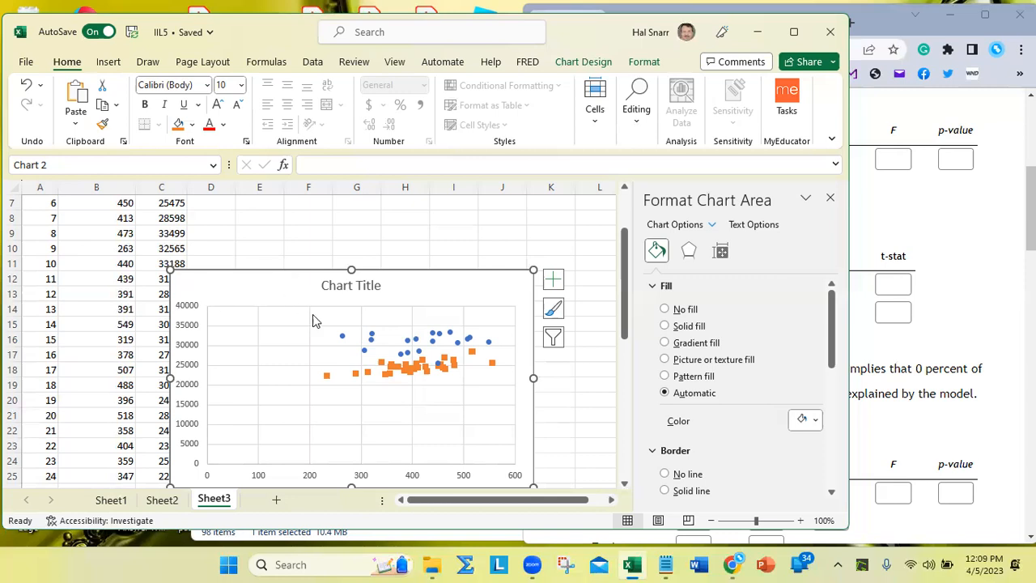
Step: Add a linear trendline to the months 1 to 18 series, displaying its equation and R-squared value on the chart
{"action": "left_click", "coordinate": [370, 333]}
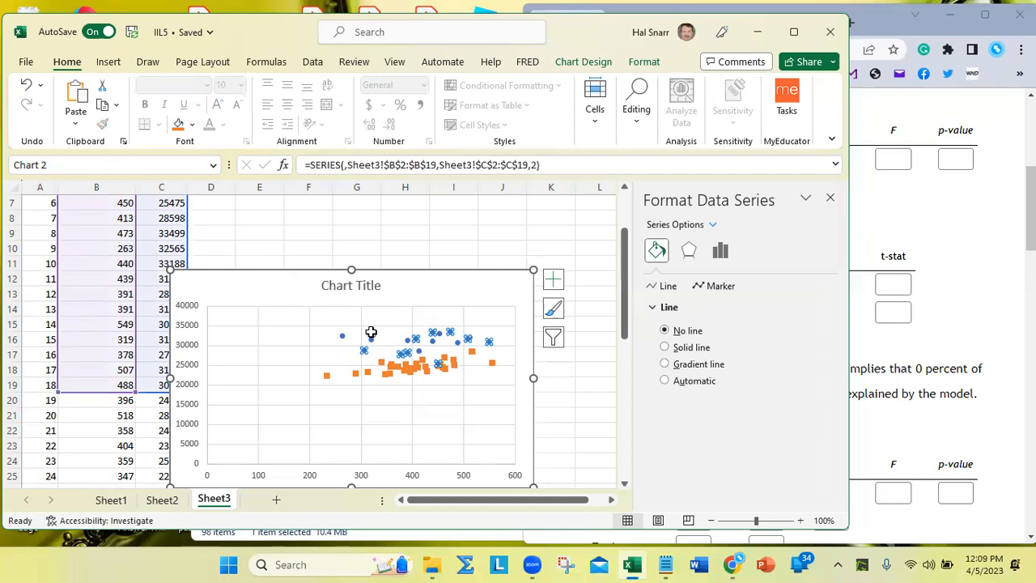
{"action": "right_click", "coordinate": [370, 334]}
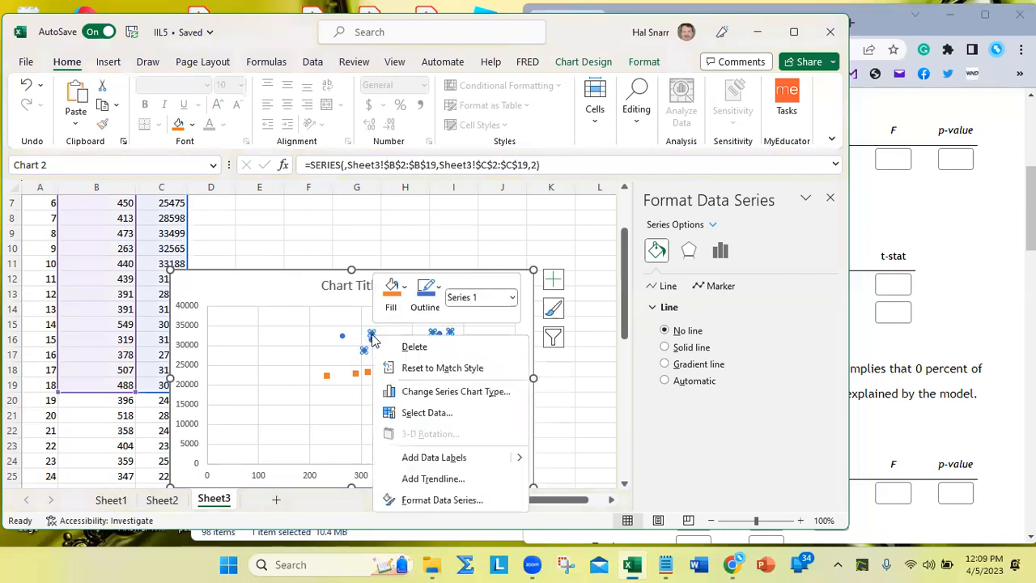
{"action": "left_click", "coordinate": [445, 479]}
{"action": "left_click_drag", "start_coordinate": [833, 350], "coordinate": [834, 429]}
{"action": "left_click", "coordinate": [663, 455]}
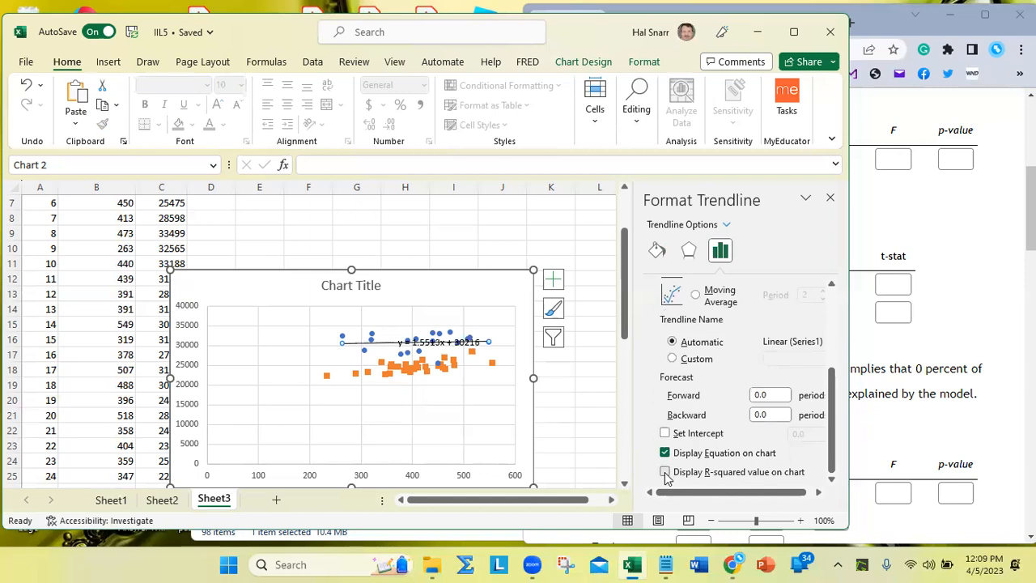
{"action": "left_click", "coordinate": [664, 473]}
Step: Move the trendline equation label above the plot beside the chart title and format it in bold blue text
{"action": "left_click_drag", "start_coordinate": [476, 340], "coordinate": [293, 287]}
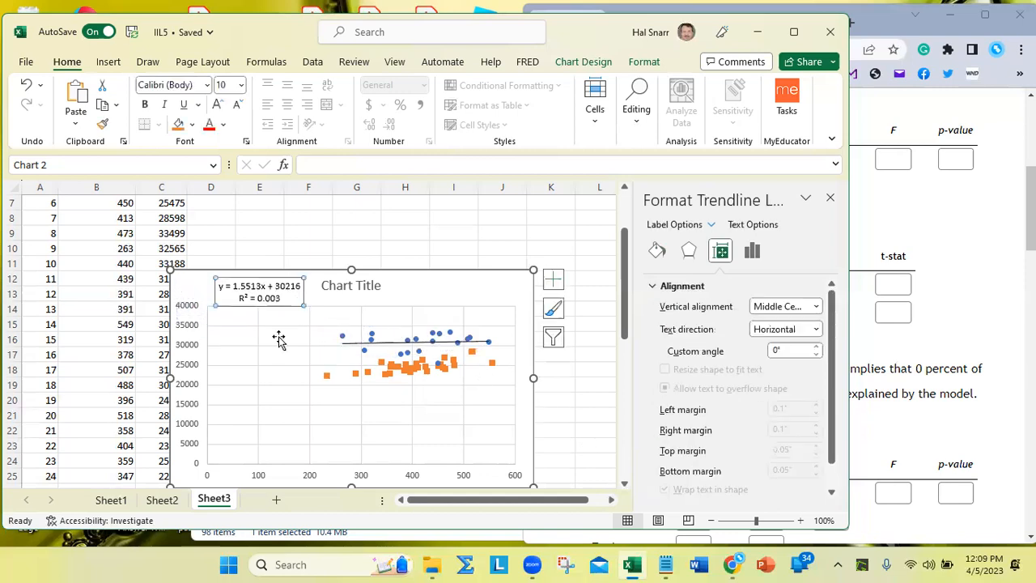
{"action": "left_click", "coordinate": [224, 125]}
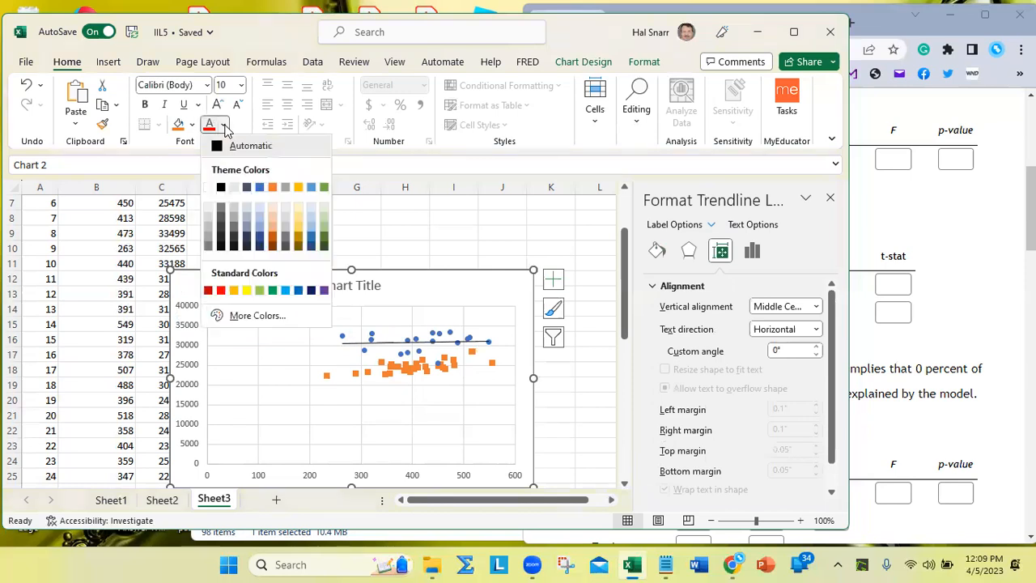
{"action": "left_click", "coordinate": [259, 187]}
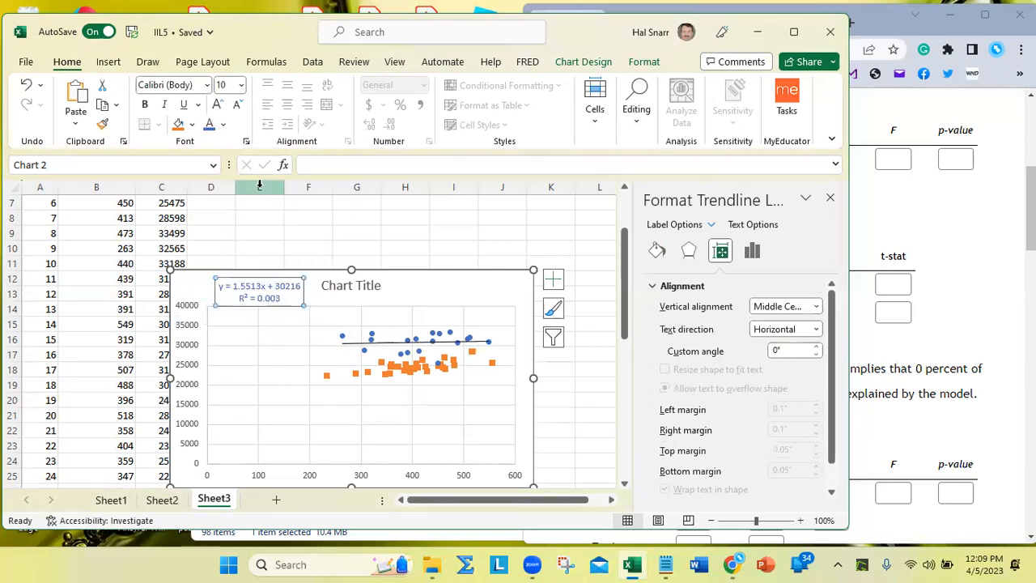
{"action": "left_click", "coordinate": [145, 104]}
{"action": "left_click", "coordinate": [358, 443]}
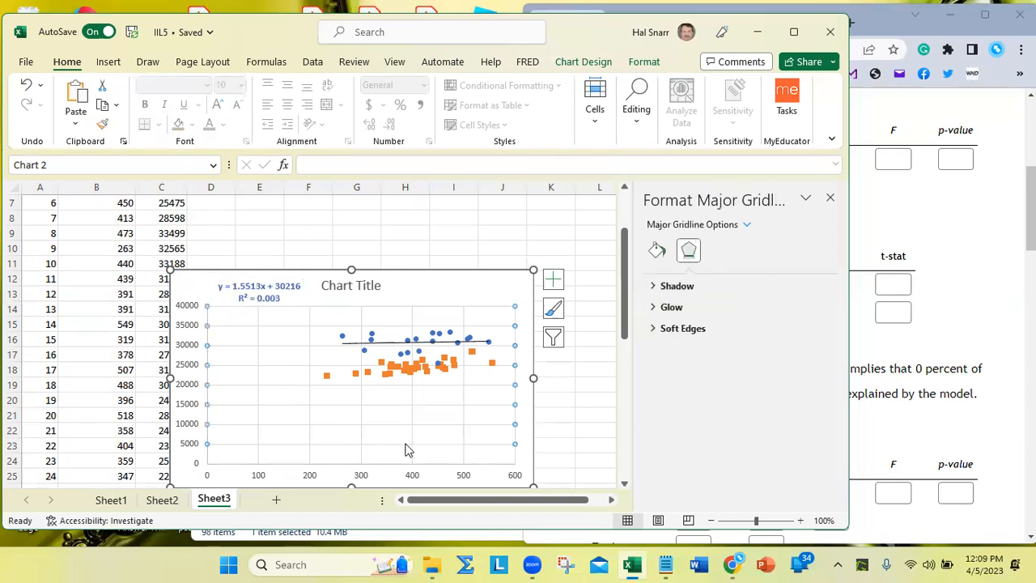
Step: Examine the marker options of the months 19 to 48 series and of the months 1 to 18 series
{"action": "left_click", "coordinate": [398, 366]}
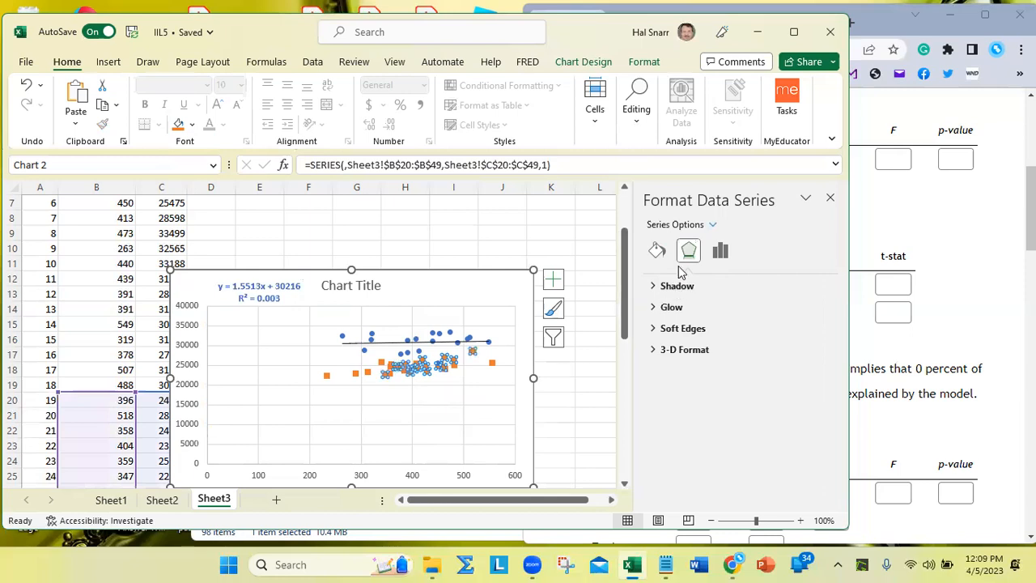
{"action": "left_click", "coordinate": [660, 251]}
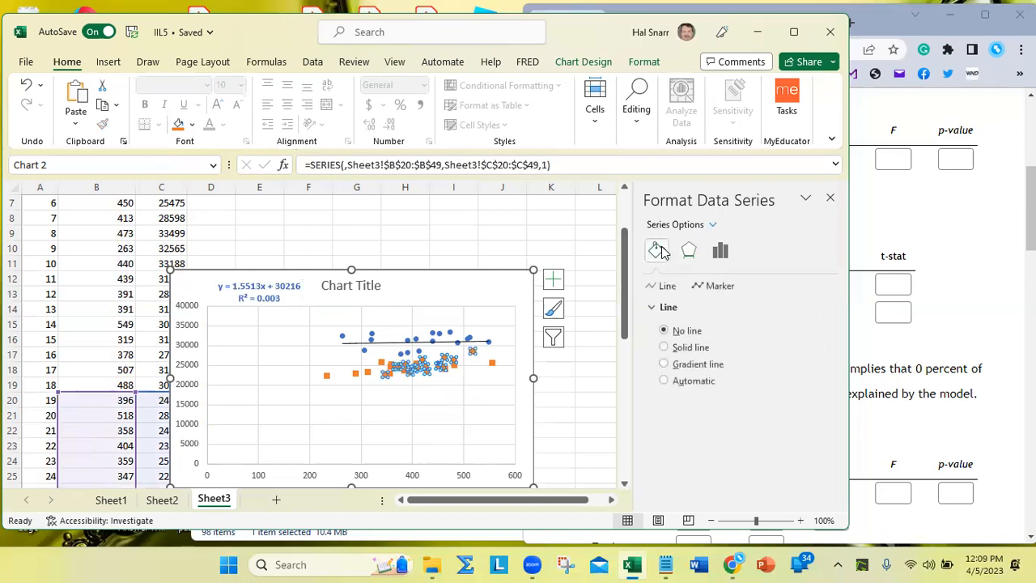
{"action": "left_click", "coordinate": [719, 285]}
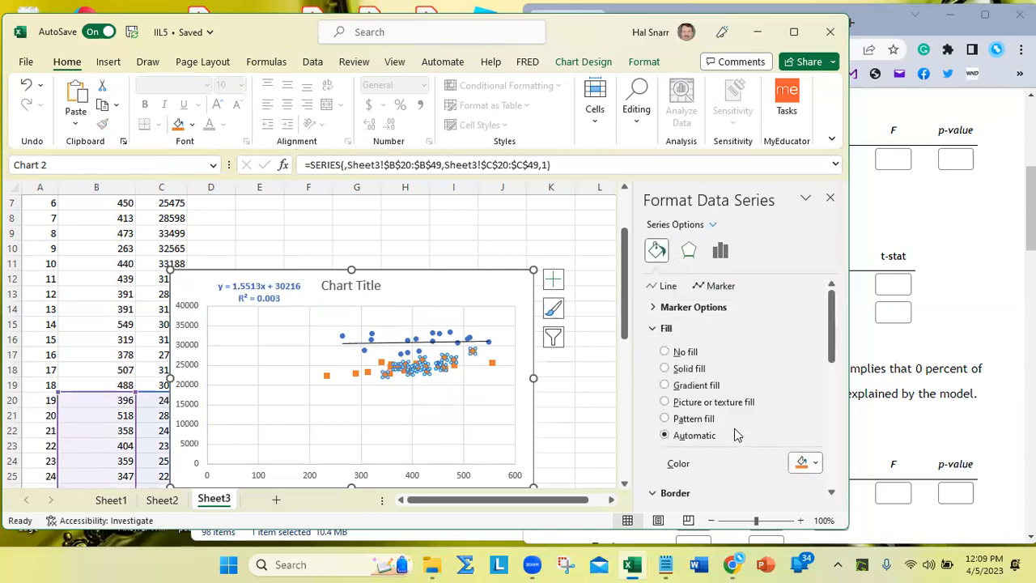
{"action": "left_click", "coordinate": [690, 307]}
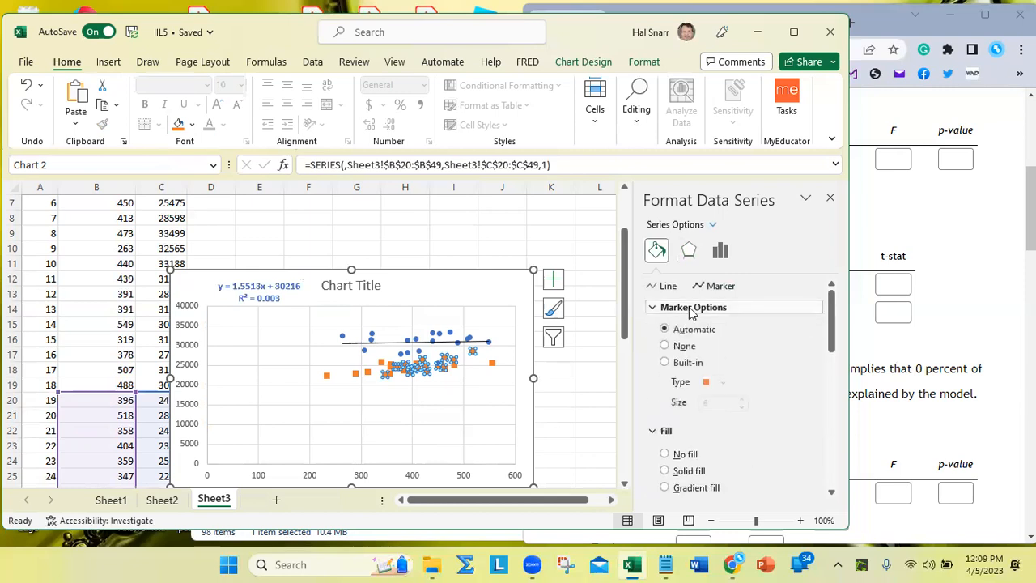
{"action": "left_click", "coordinate": [434, 332]}
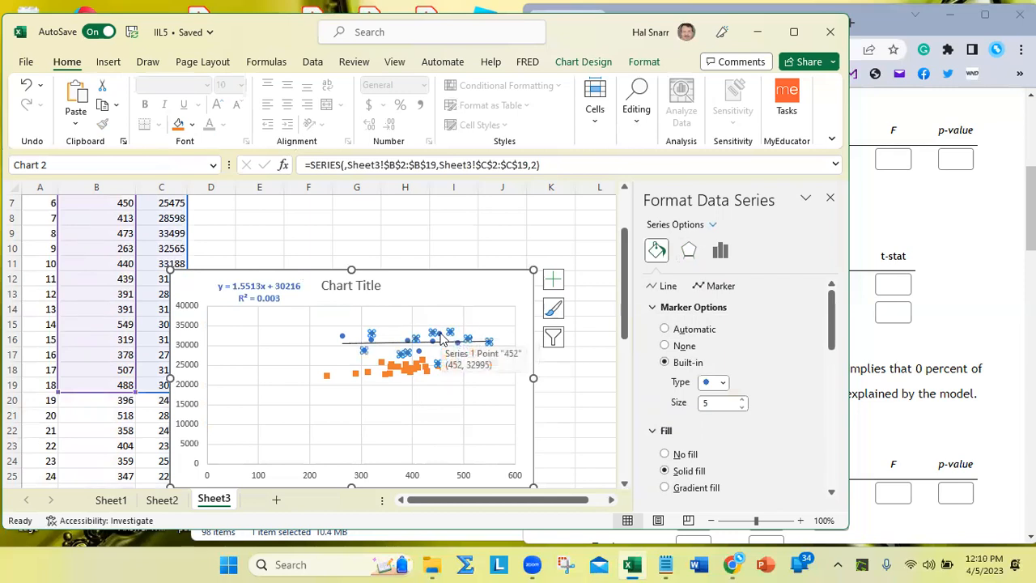
Step: Add another linear trendline to the months 1 to 18 series
{"action": "right_click", "coordinate": [441, 338]}
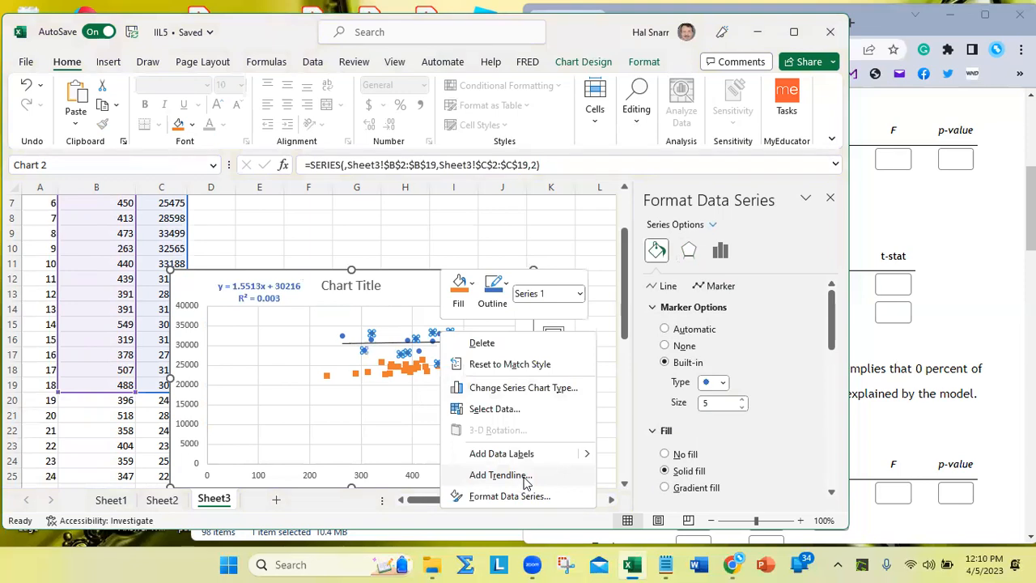
{"action": "left_click", "coordinate": [524, 478]}
{"action": "scroll", "coordinate": [766, 398], "scroll_direction": "down", "scroll_amount": 5}
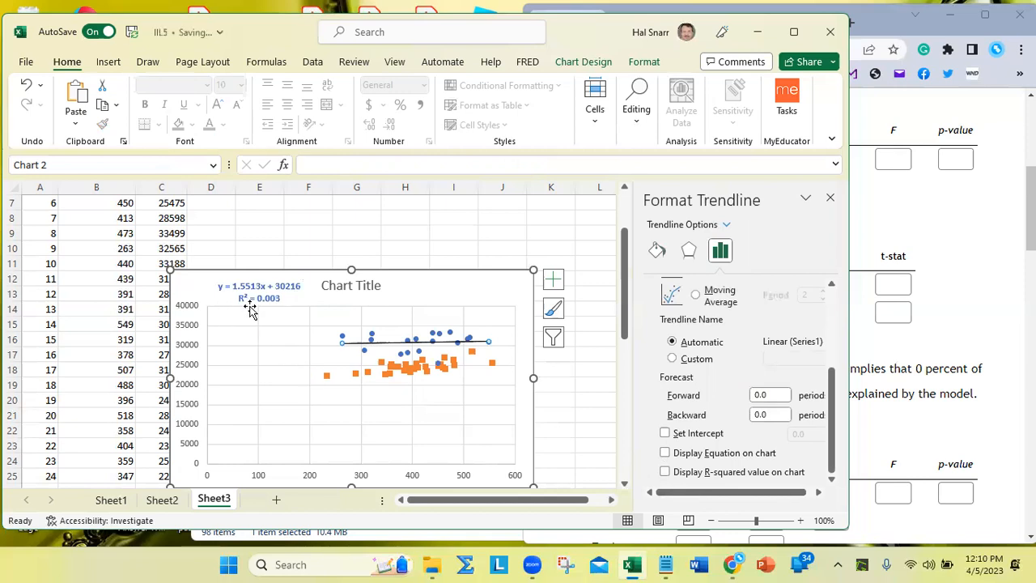
{"action": "left_click", "coordinate": [374, 333]}
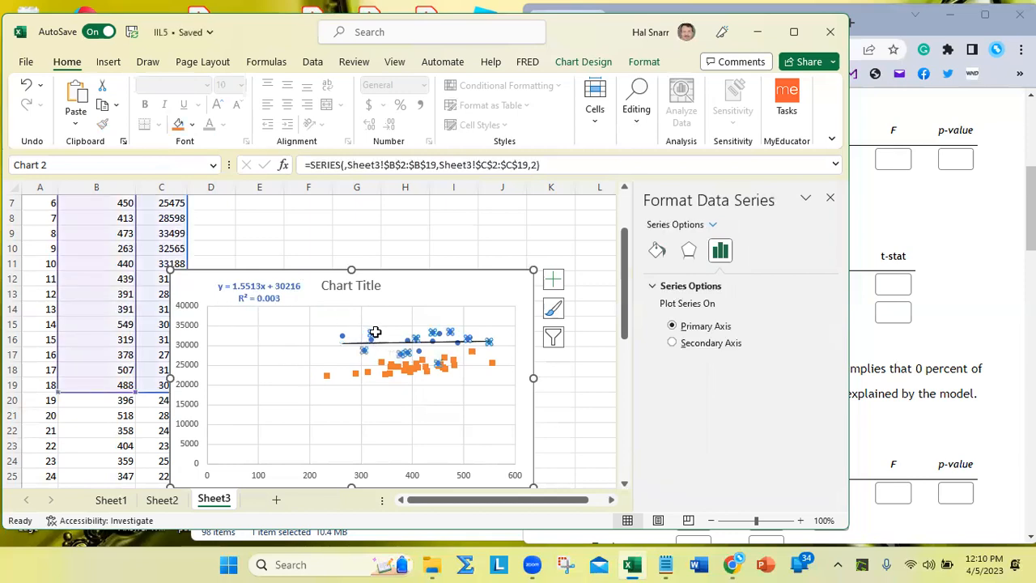
{"action": "left_click", "coordinate": [259, 298]}
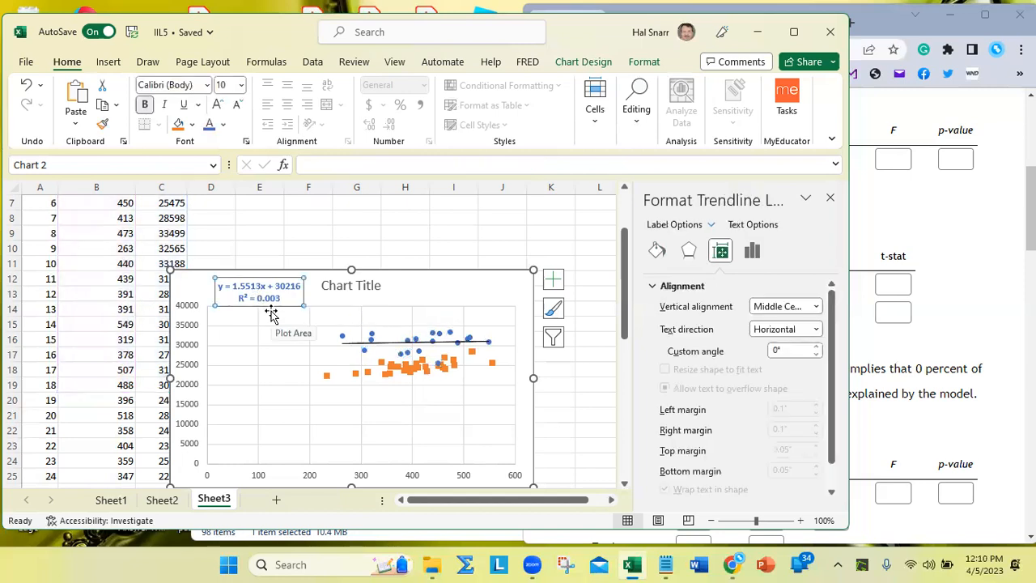
Step: Change the months 19 to 48 series markers to the built-in circle type
{"action": "left_click", "coordinate": [395, 366]}
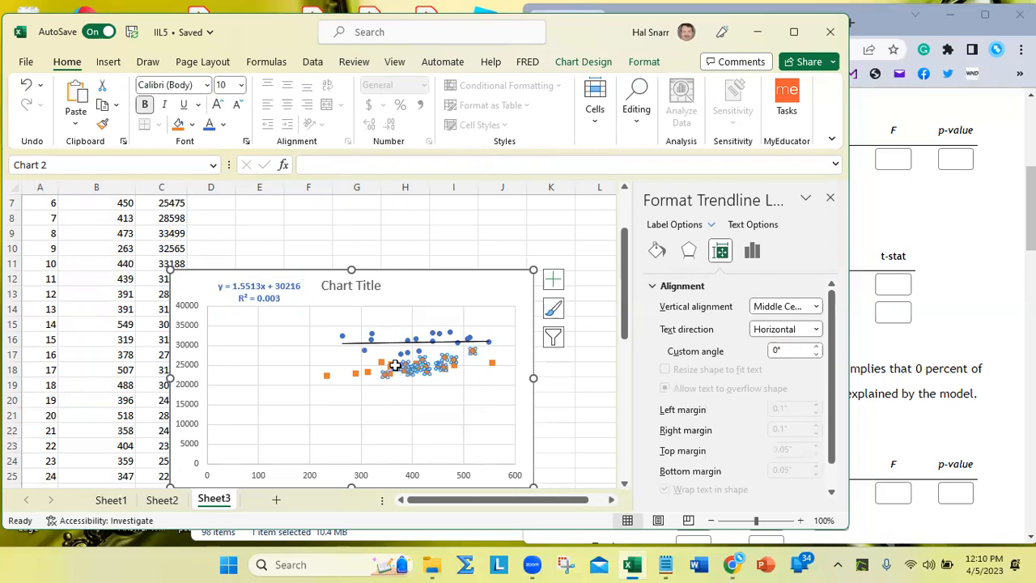
{"action": "left_click", "coordinate": [658, 252]}
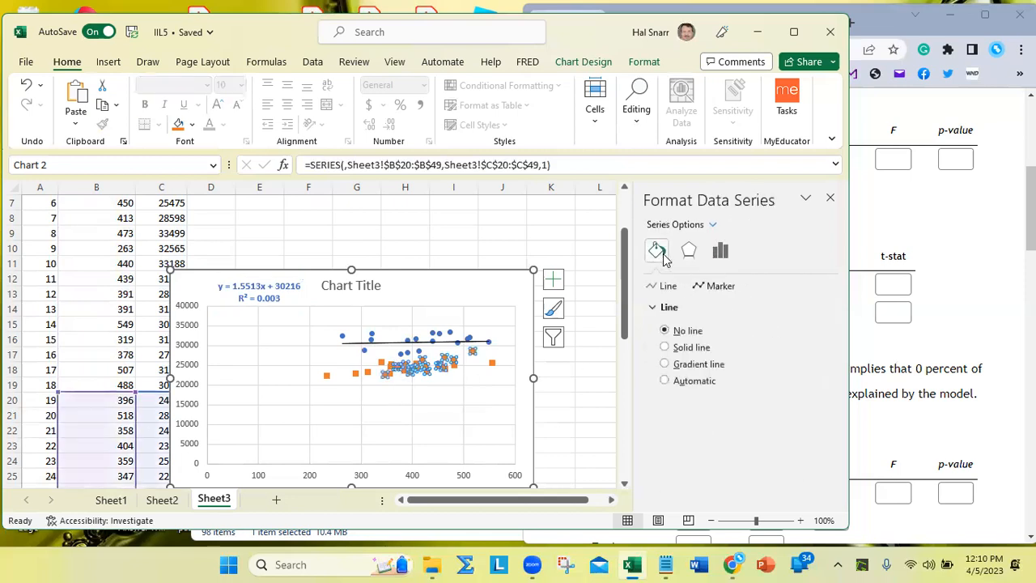
{"action": "left_click", "coordinate": [719, 288]}
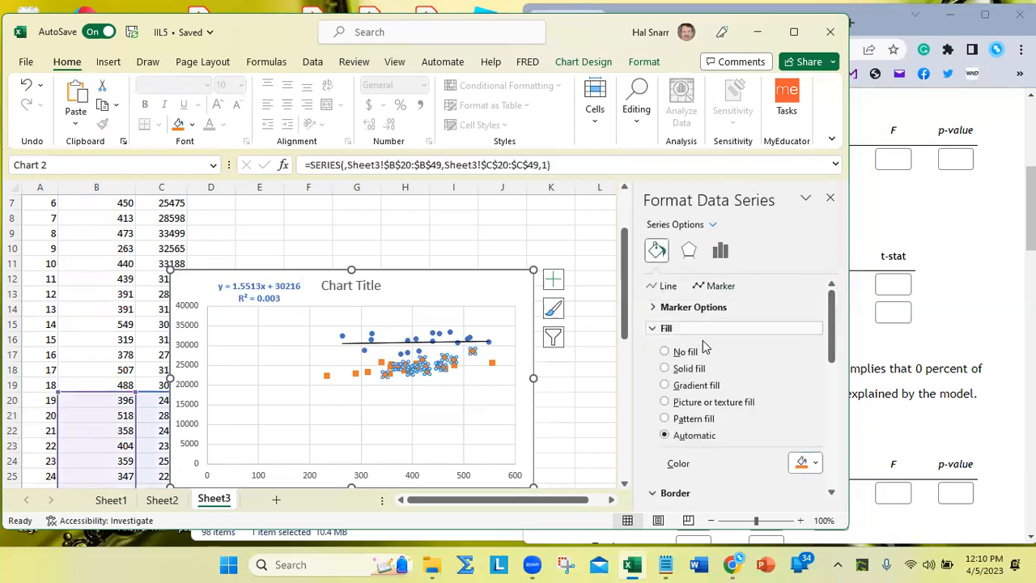
{"action": "left_click", "coordinate": [690, 308]}
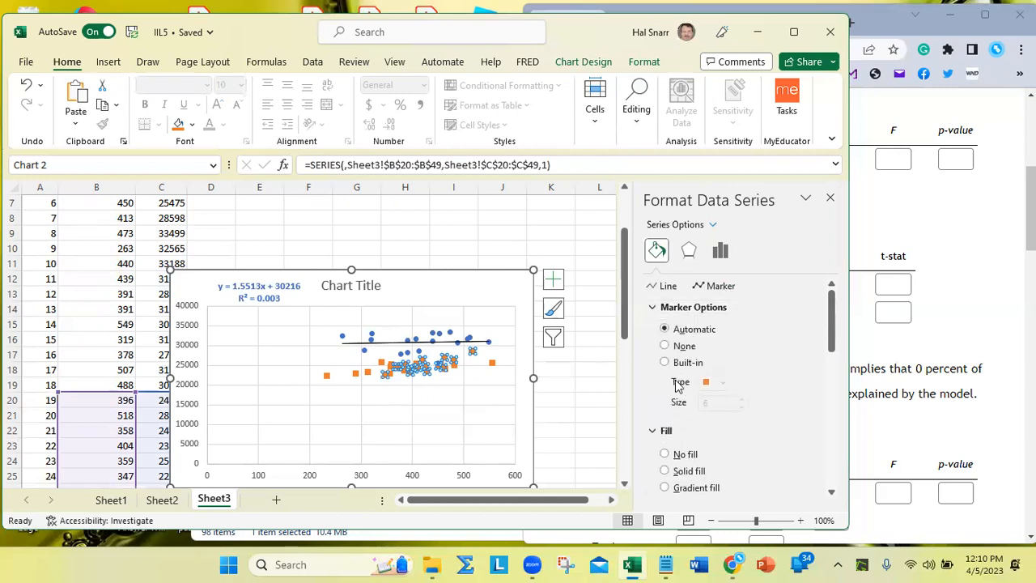
{"action": "left_click", "coordinate": [665, 362]}
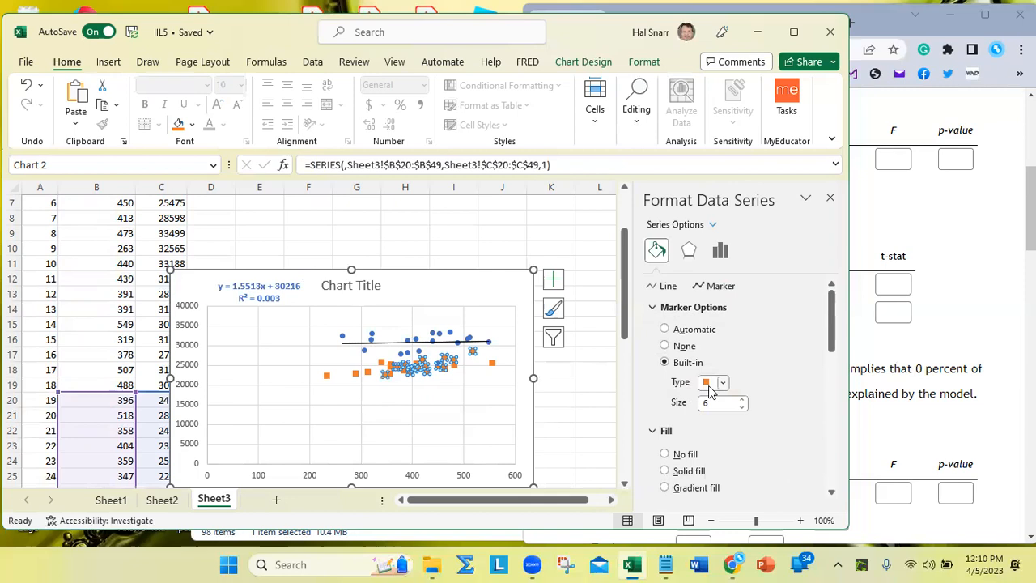
{"action": "left_click", "coordinate": [710, 385]}
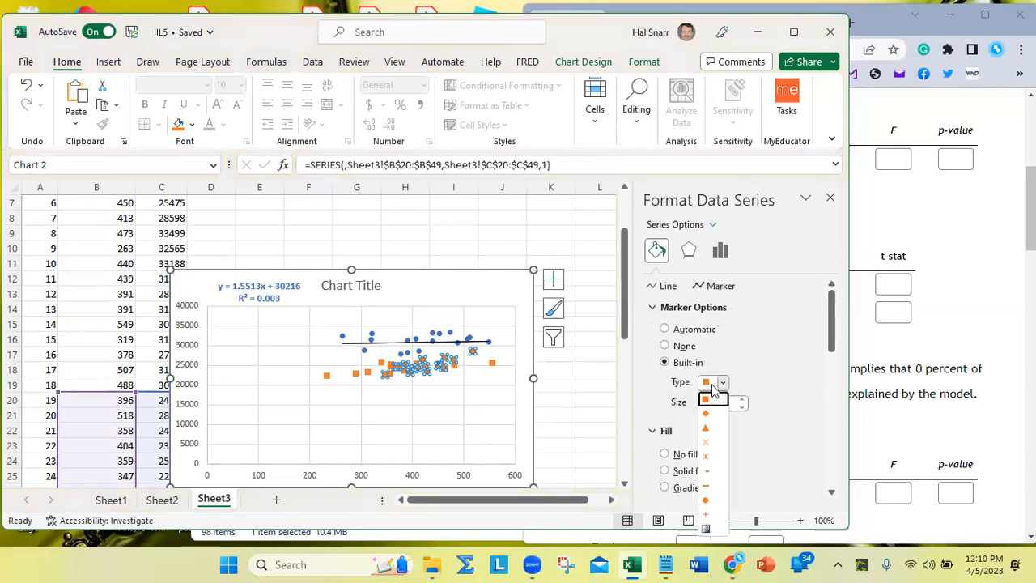
{"action": "left_click", "coordinate": [705, 500]}
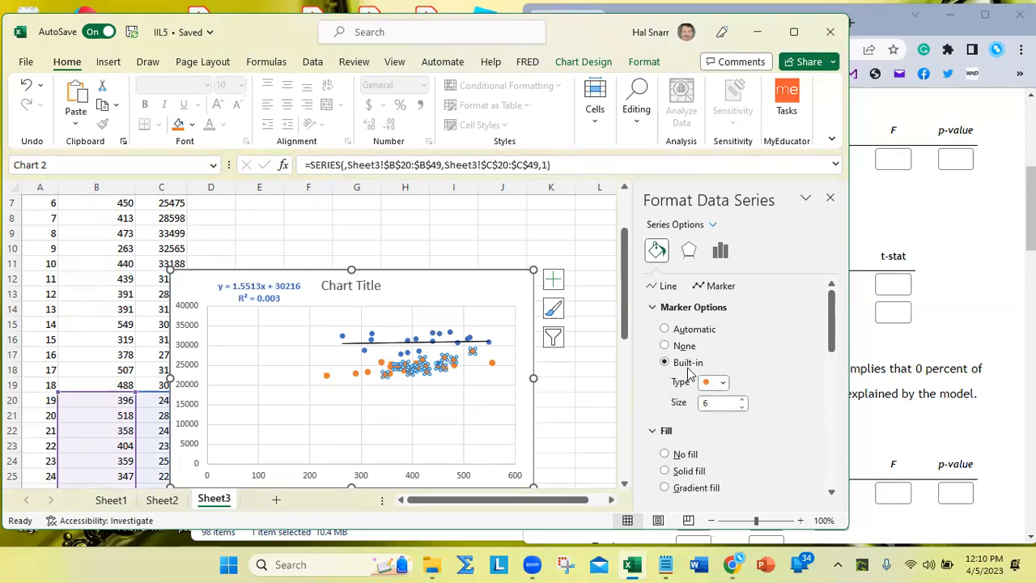
Step: Set the marker fill of the months 19 to 48 series to the standard red color
{"action": "scroll", "coordinate": [672, 387], "scroll_direction": "down", "scroll_amount": 5}
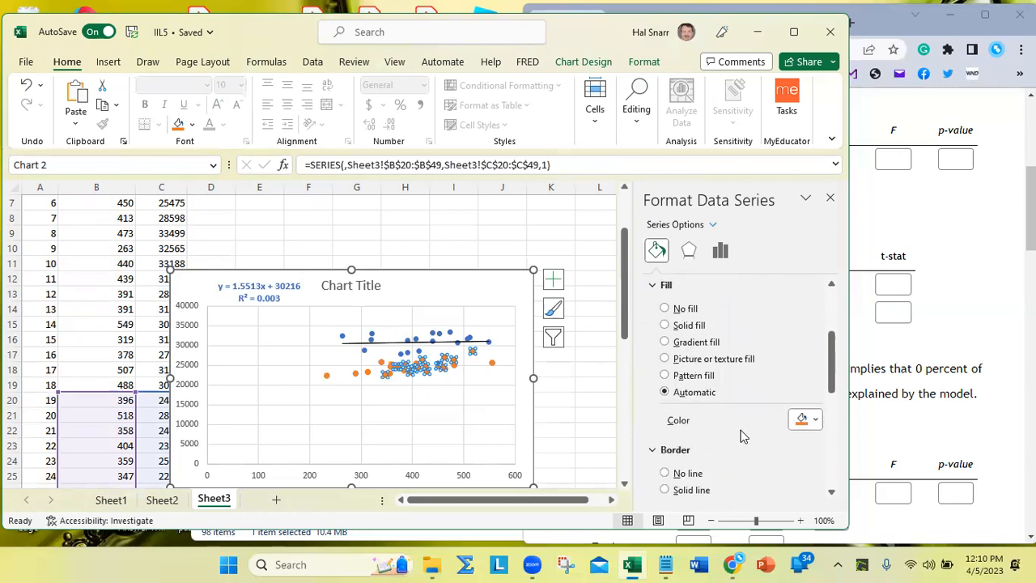
{"action": "left_click", "coordinate": [805, 419]}
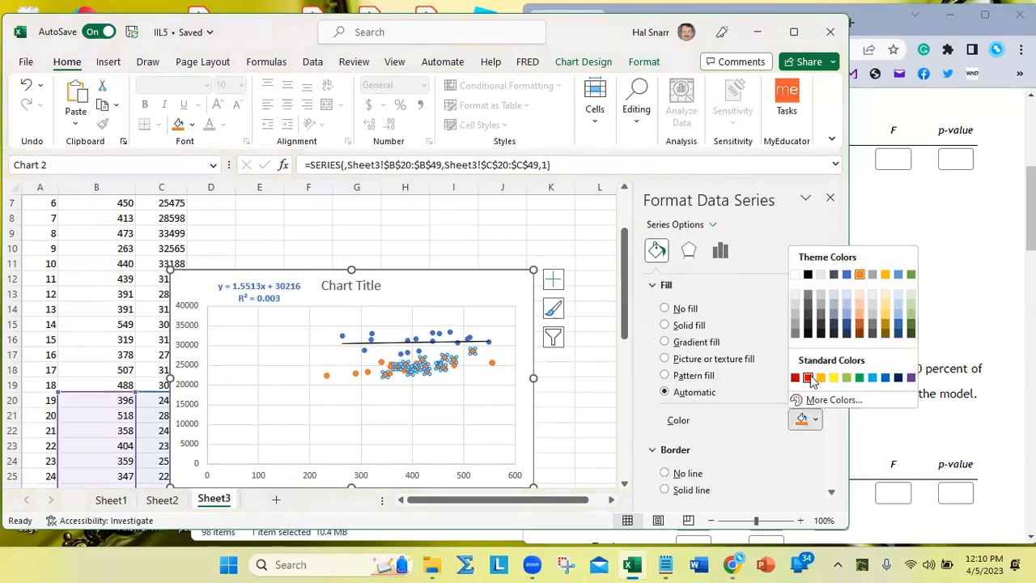
{"action": "left_click", "coordinate": [807, 378]}
{"action": "left_click", "coordinate": [442, 414]}
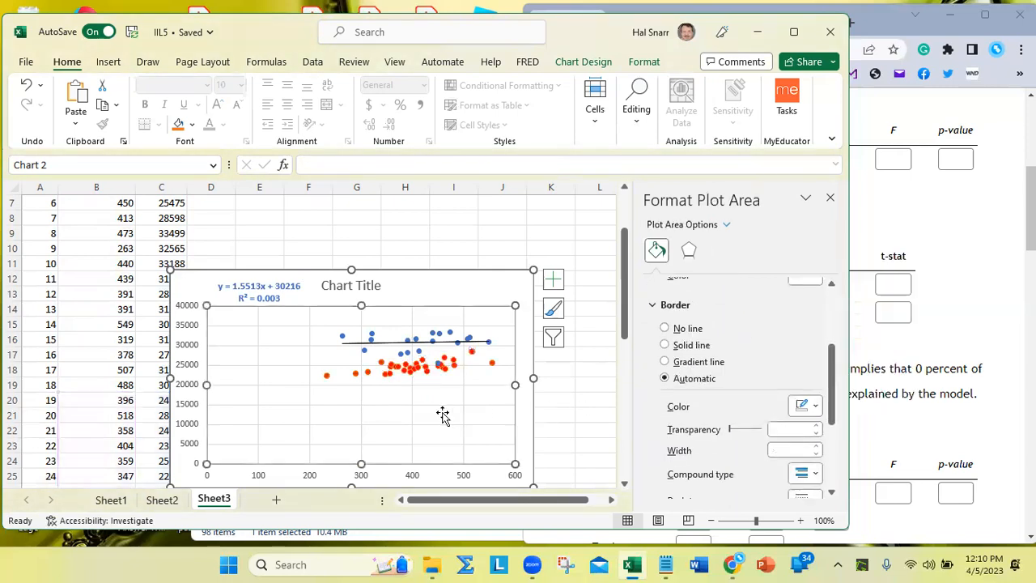
{"action": "left_click", "coordinate": [450, 332]}
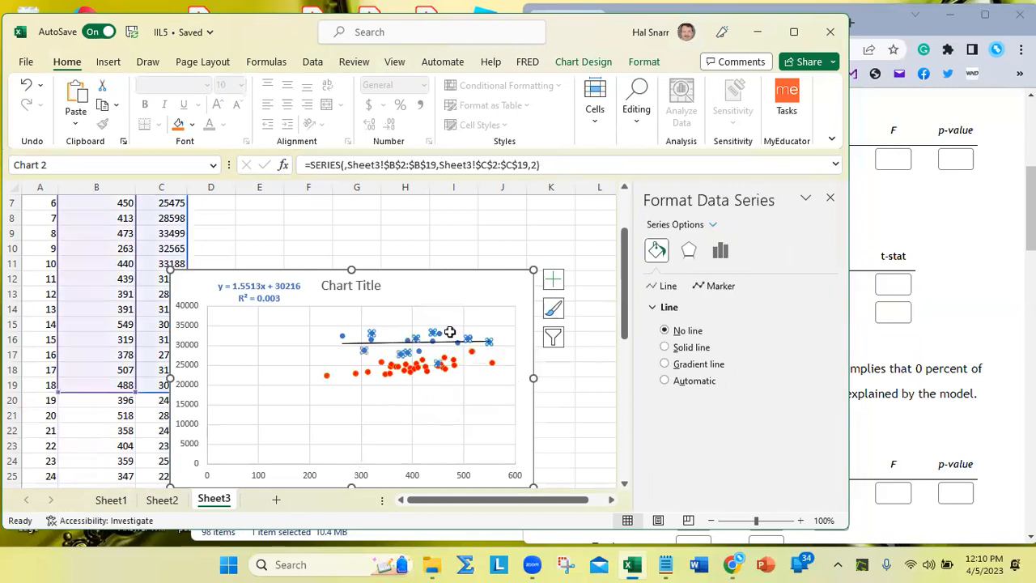
{"action": "left_click", "coordinate": [417, 373]}
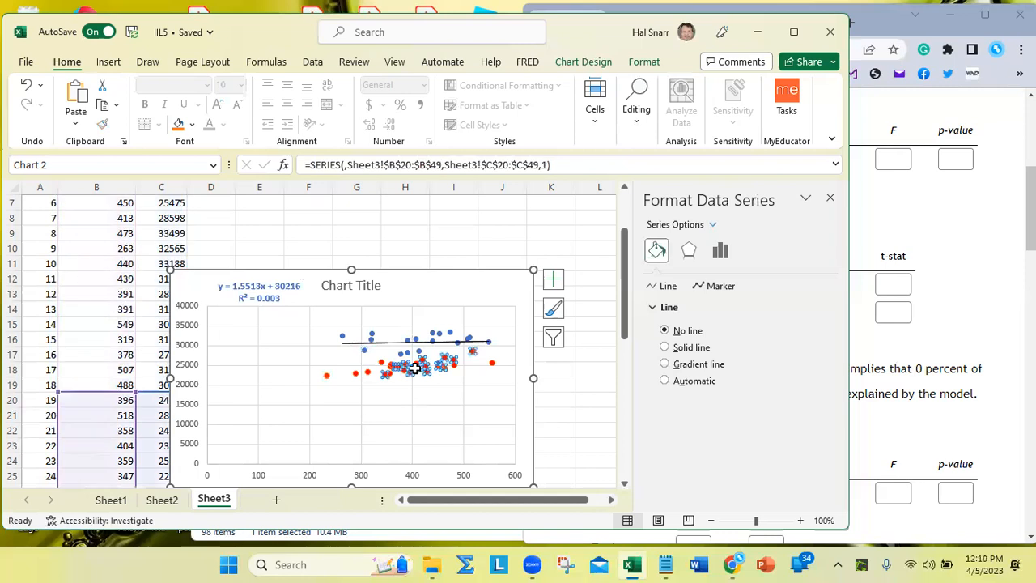
{"action": "left_click", "coordinate": [356, 437]}
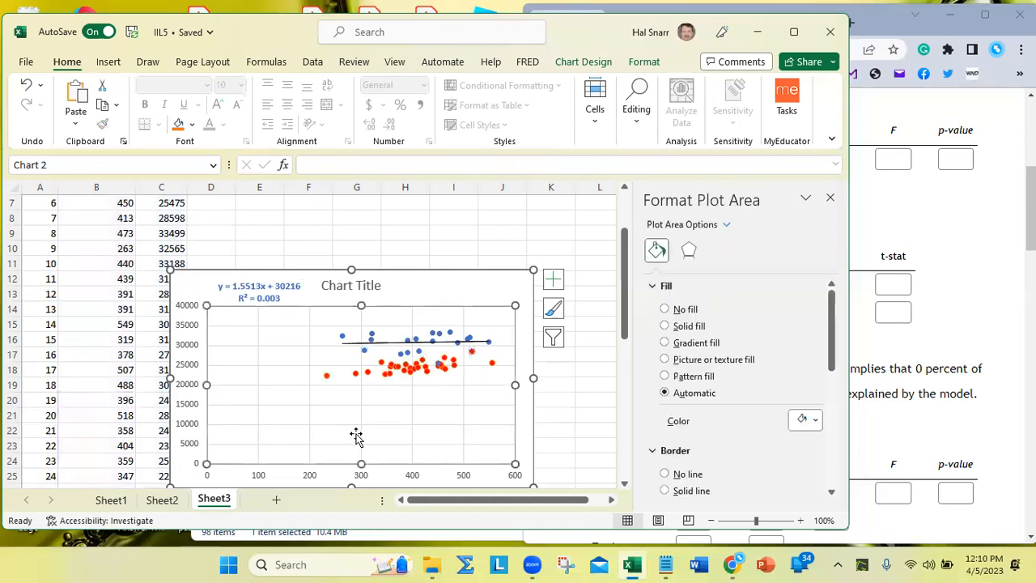
Step: Color the months 1 to 18 trendline with the theme blue to match its markers
{"action": "left_click", "coordinate": [382, 349]}
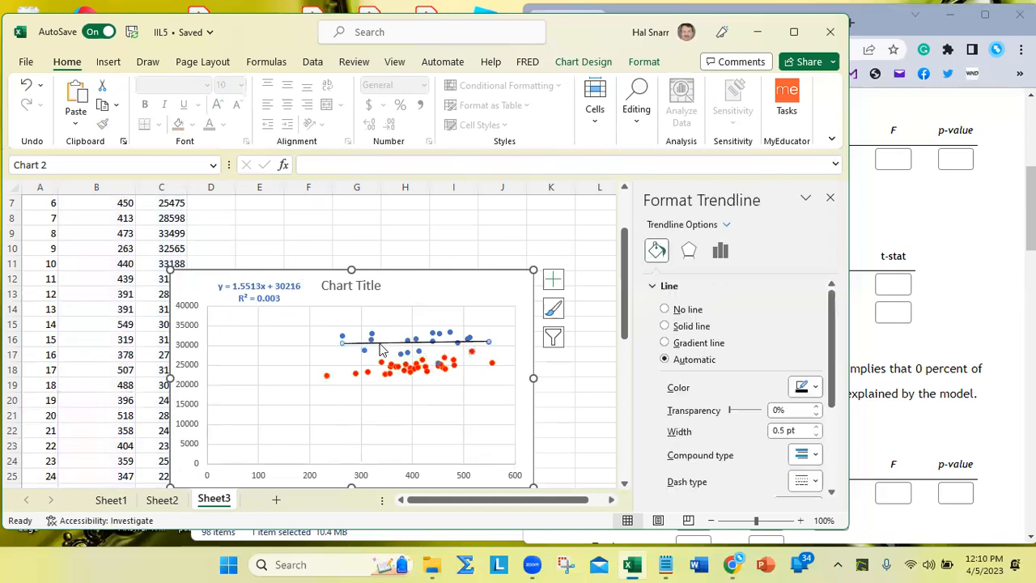
{"action": "left_click", "coordinate": [801, 388]}
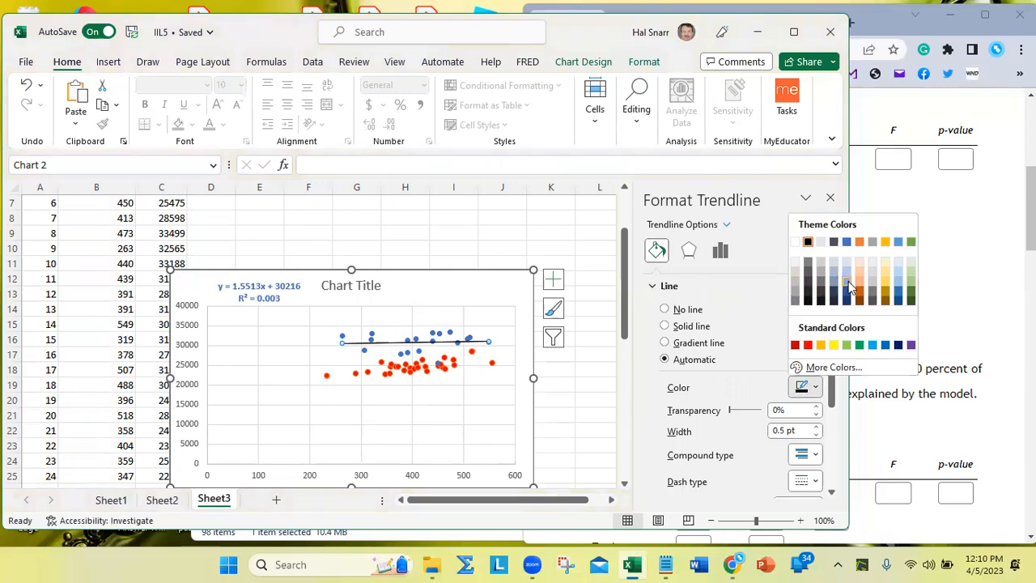
{"action": "left_click", "coordinate": [847, 243]}
{"action": "left_click", "coordinate": [485, 404]}
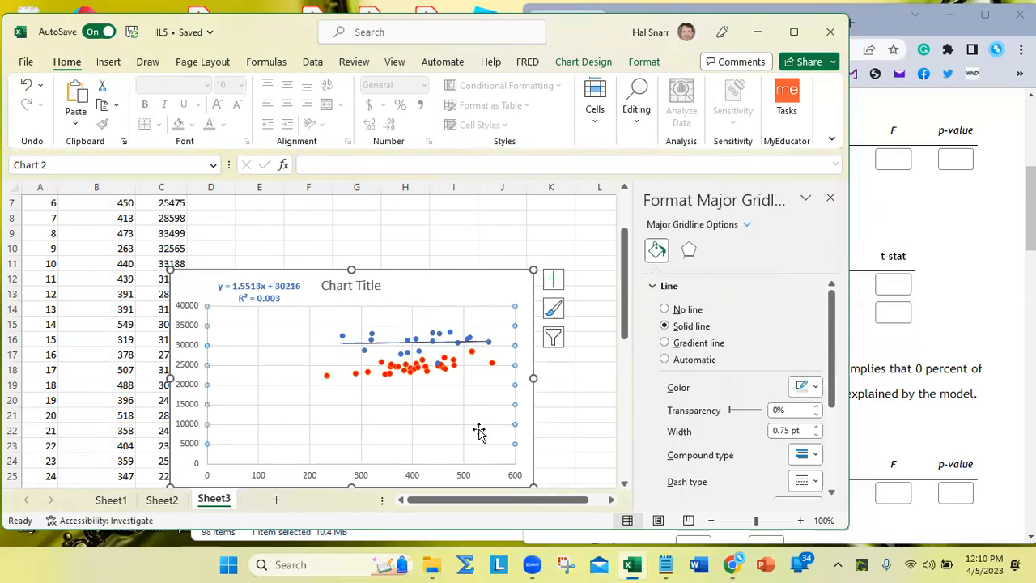
{"action": "left_click", "coordinate": [395, 343]}
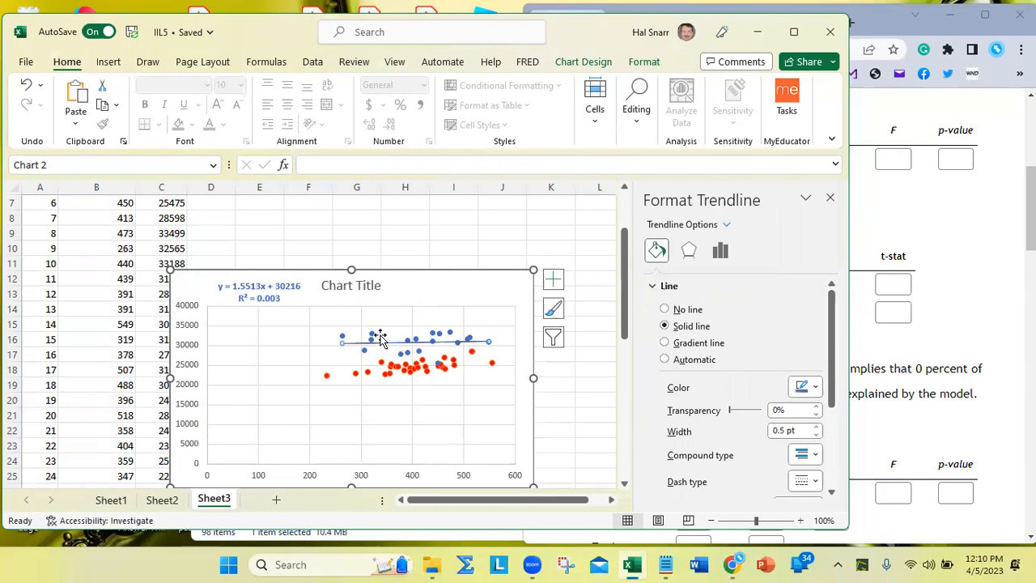
{"action": "left_click", "coordinate": [371, 337]}
{"action": "left_click", "coordinate": [274, 297]}
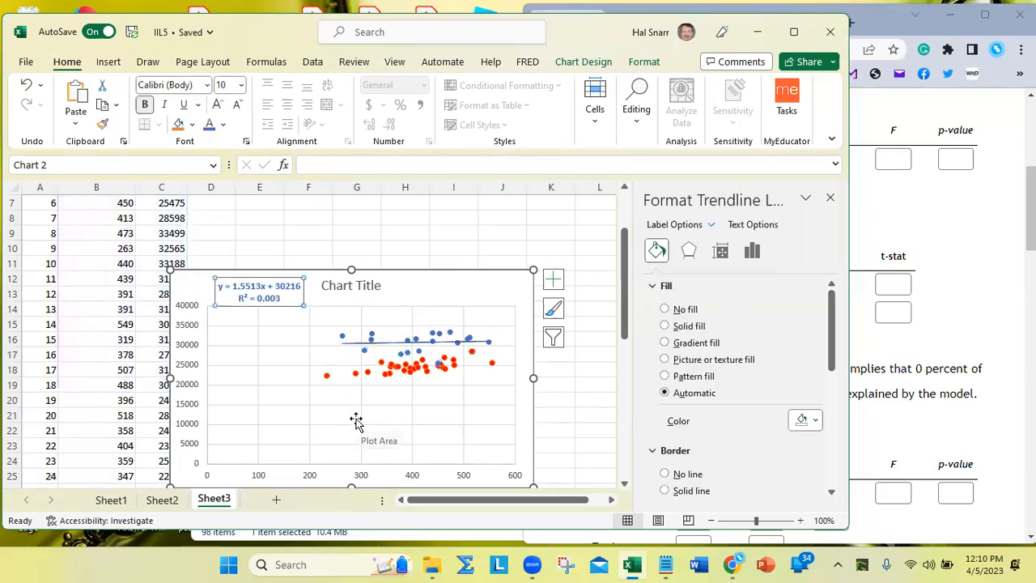
Step: Add a linear trendline to the months 19 to 48 series
{"action": "mouse_move", "coordinate": [369, 379]}
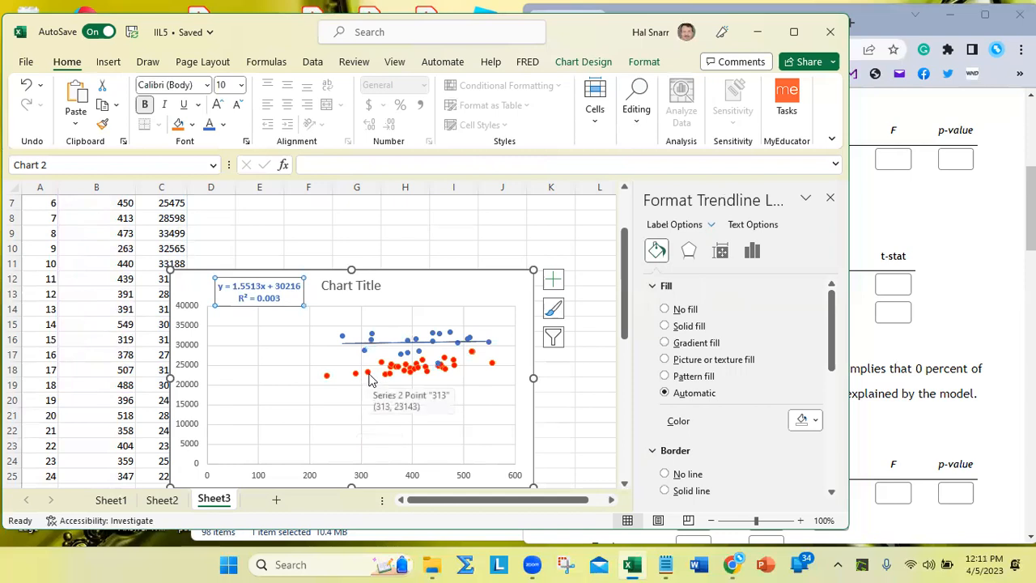
{"action": "left_click", "coordinate": [369, 379]}
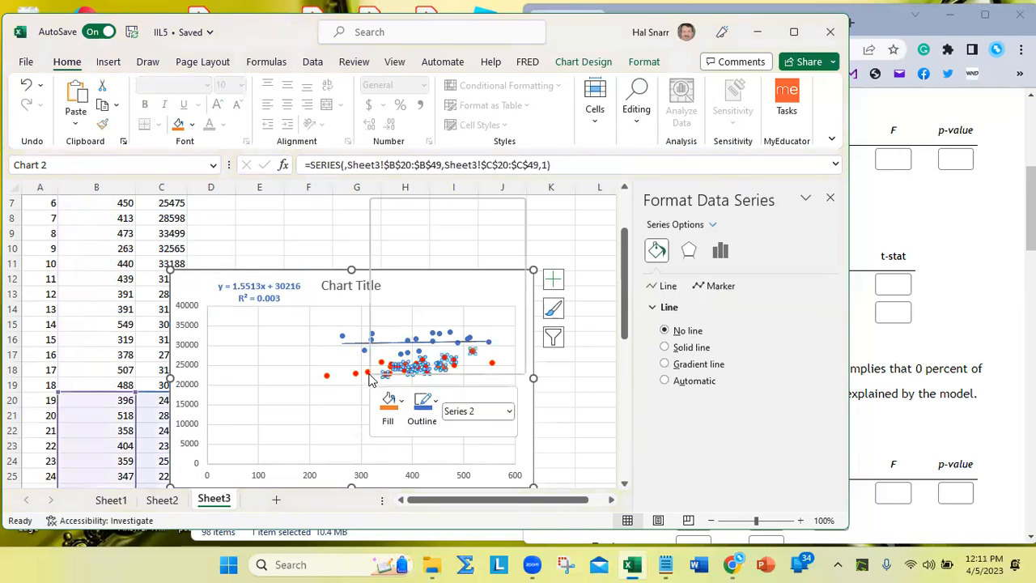
{"action": "left_click", "coordinate": [357, 374]}
{"action": "right_click", "coordinate": [357, 374]}
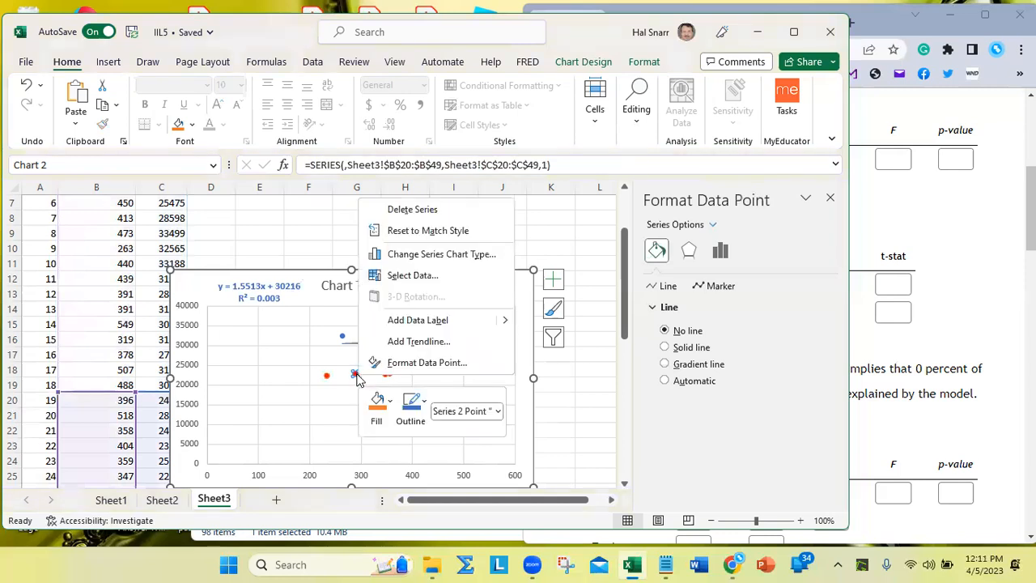
{"action": "left_click", "coordinate": [413, 343]}
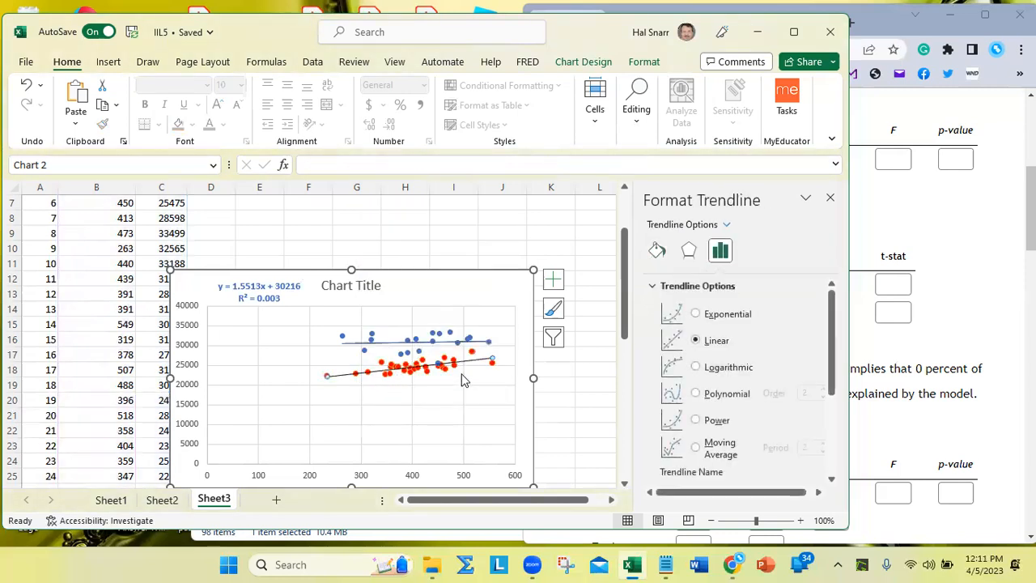
Step: Set the line color of the months 19 to 48 trendline to standard red
{"action": "left_click", "coordinate": [657, 252]}
{"action": "left_click", "coordinate": [798, 389]}
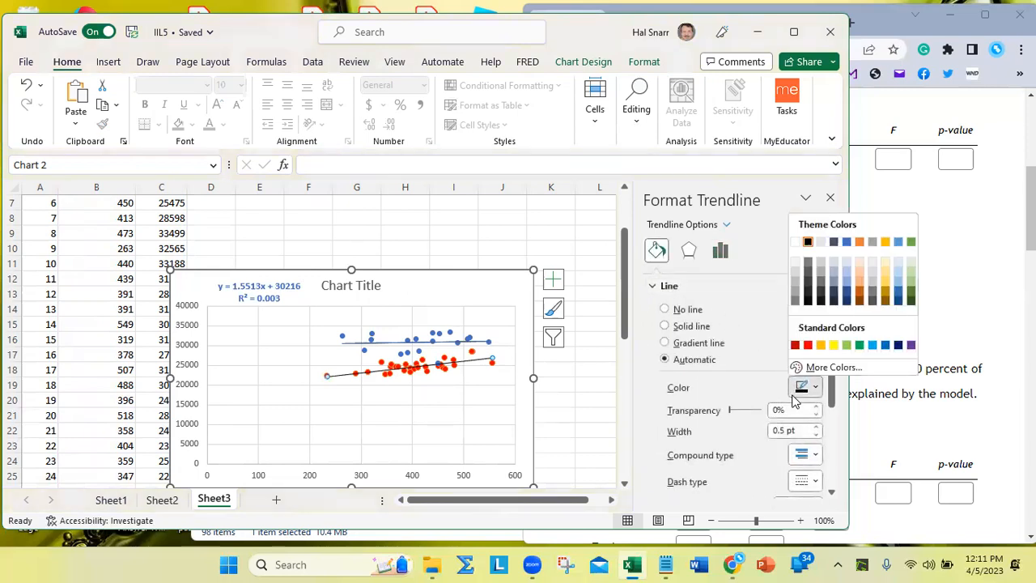
{"action": "left_click", "coordinate": [807, 344]}
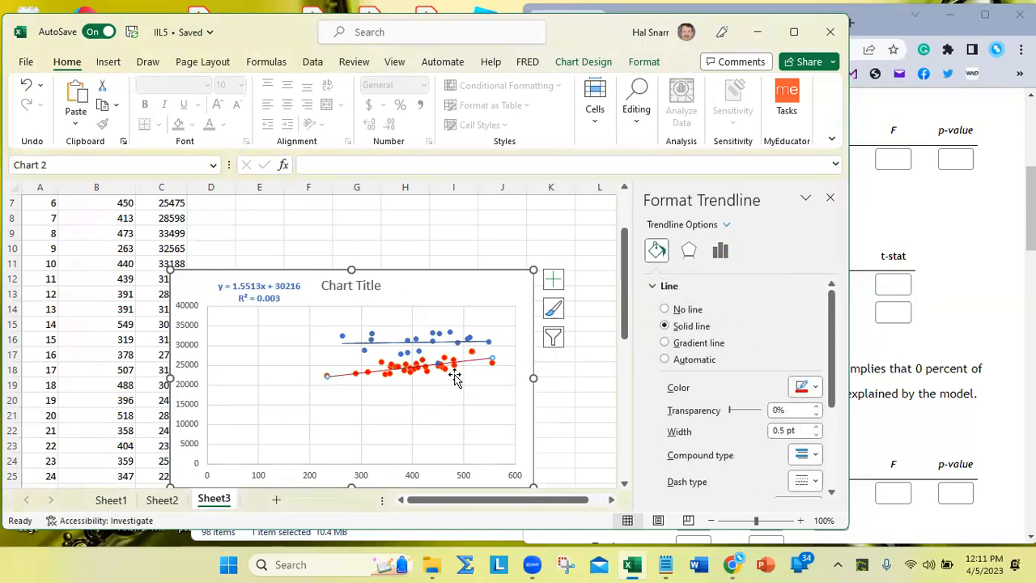
{"action": "scroll", "coordinate": [731, 387], "scroll_direction": "down", "scroll_amount": 3}
{"action": "scroll", "coordinate": [753, 348], "scroll_direction": "up", "scroll_amount": 5}
Step: Display the months 19 to 48 trendline's equation and R-squared value and place the label above the plot, right of the chart title
{"action": "left_click", "coordinate": [720, 250]}
{"action": "scroll", "coordinate": [759, 395], "scroll_direction": "down", "scroll_amount": 5}
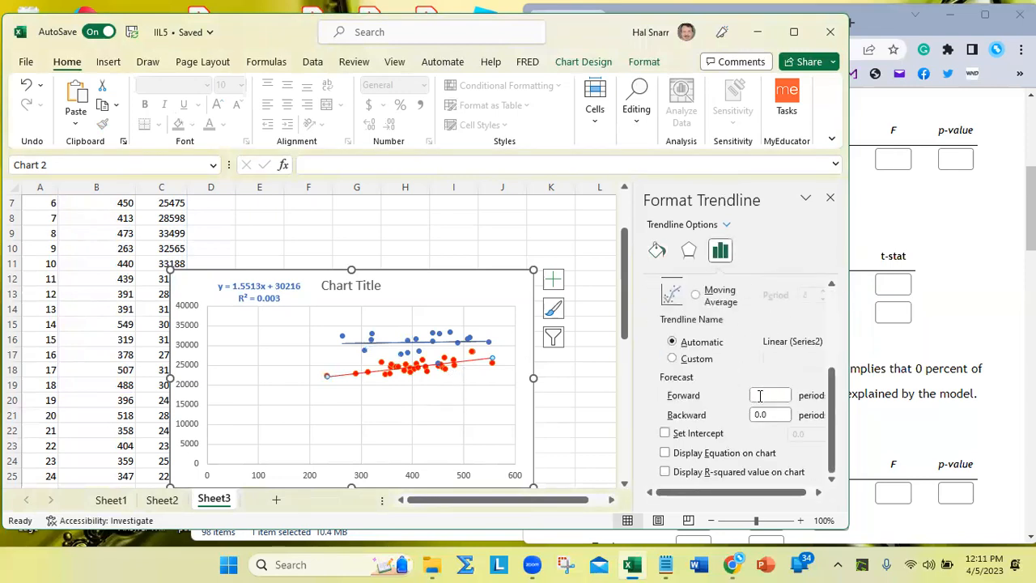
{"action": "left_click", "coordinate": [664, 452]}
{"action": "left_click", "coordinate": [666, 473]}
{"action": "left_click_drag", "start_coordinate": [461, 356], "coordinate": [486, 286]}
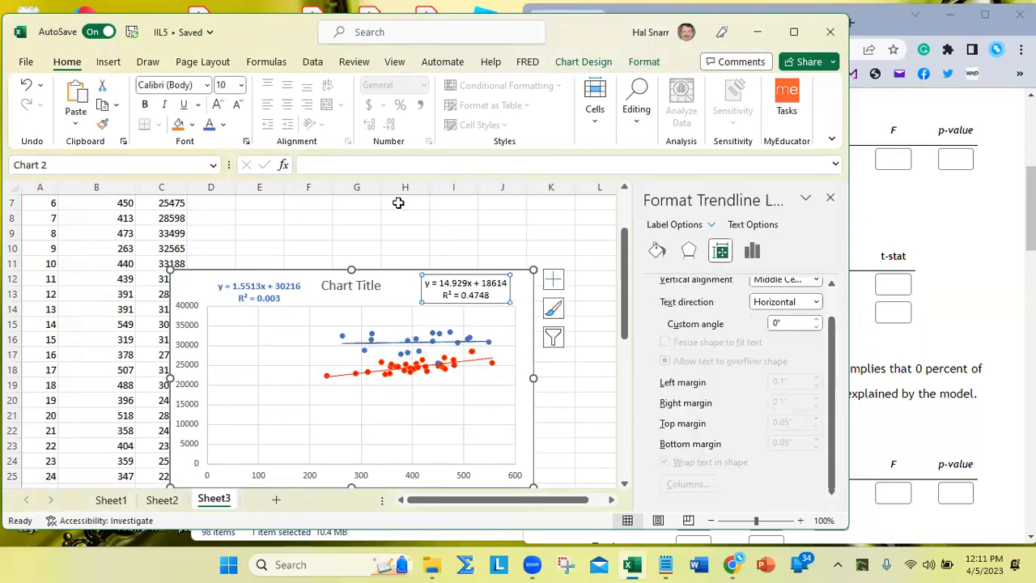
Step: Make the months 19 to 48 trendline's equation and R-squared label bold and red
{"action": "left_click", "coordinate": [145, 104]}
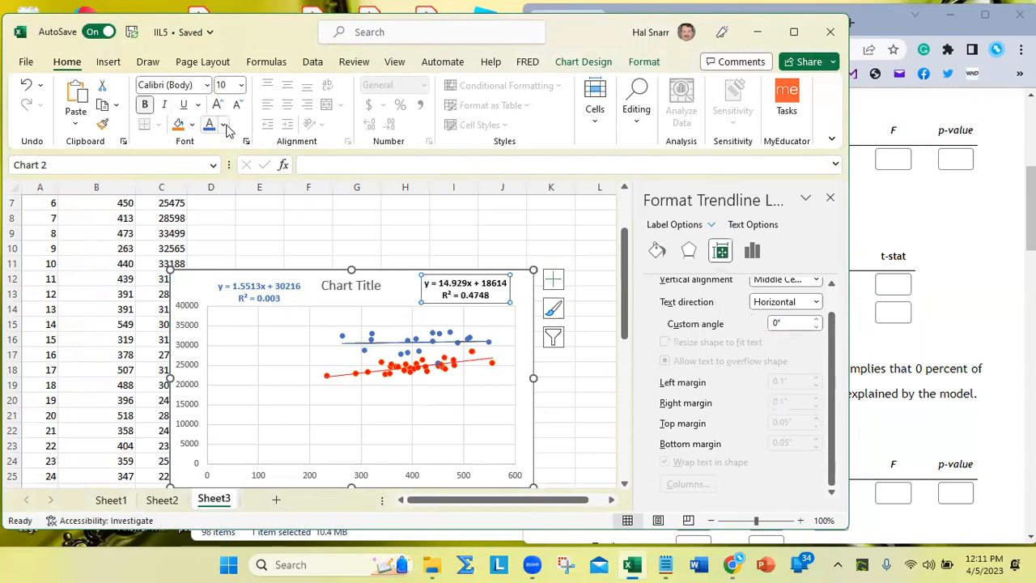
{"action": "left_click", "coordinate": [226, 127]}
{"action": "left_click", "coordinate": [226, 290]}
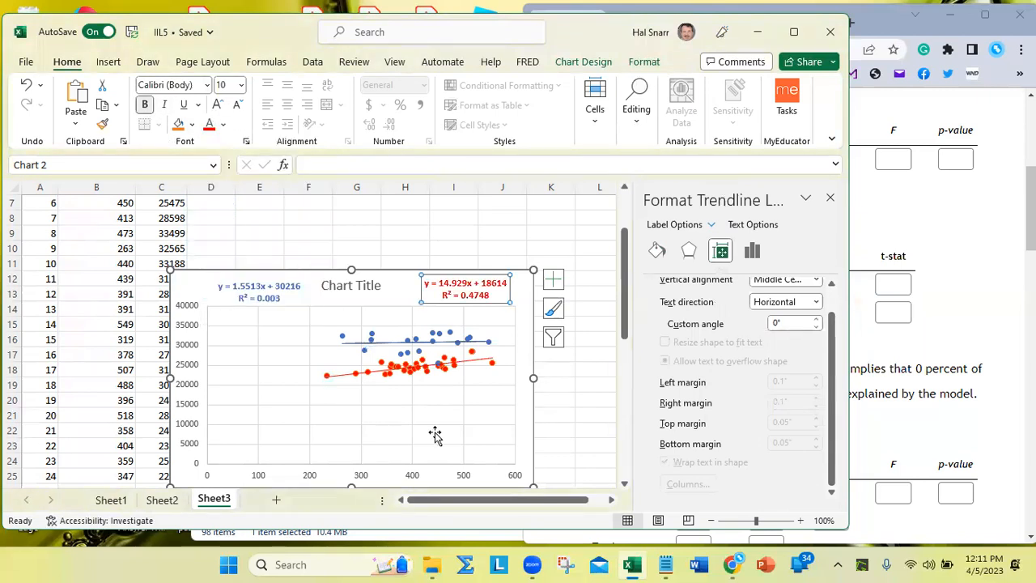
Step: Close the formatting pane and move the scatter chart away from the data, over columns H to N starting at row 11
{"action": "left_click", "coordinate": [435, 436]}
{"action": "left_click_drag", "start_coordinate": [408, 292], "coordinate": [429, 230]}
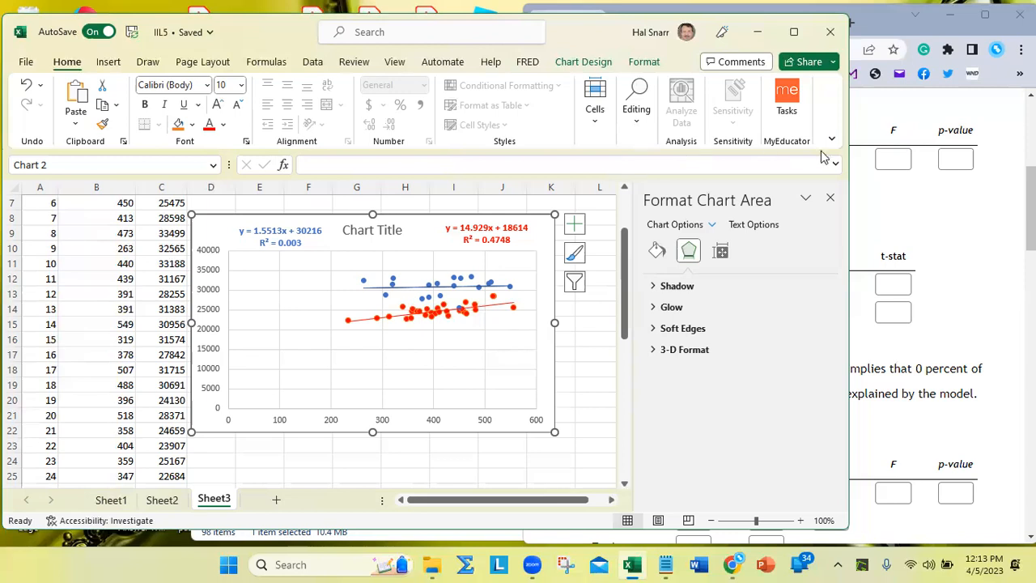
{"action": "left_click", "coordinate": [828, 197]}
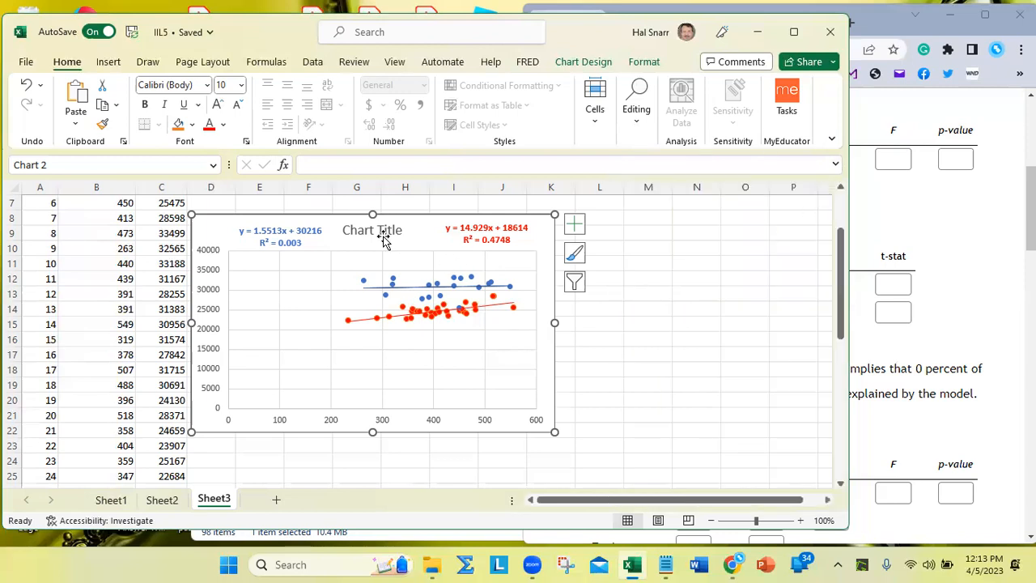
{"action": "left_click_drag", "start_coordinate": [424, 227], "coordinate": [612, 269]}
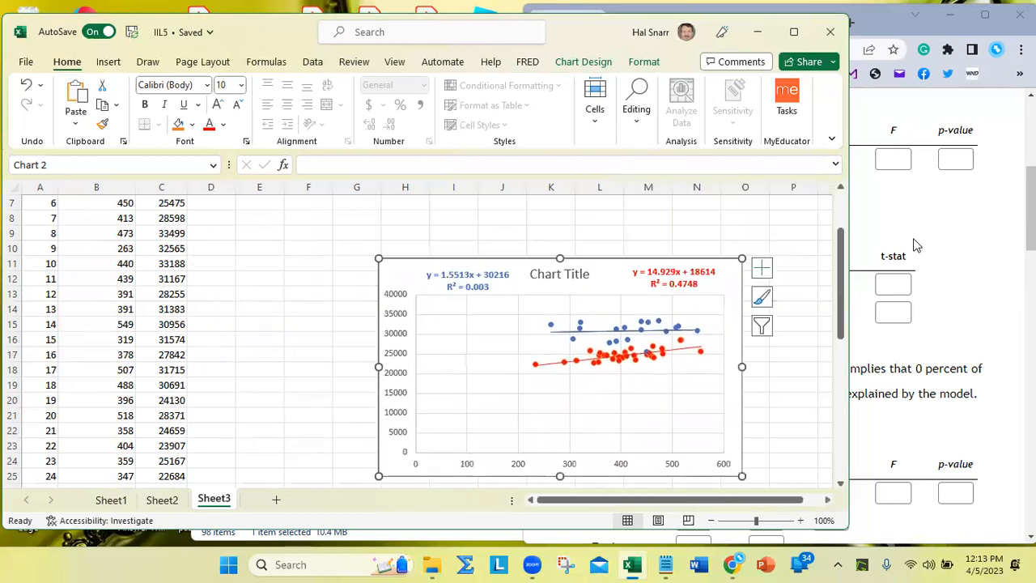
Step: Switch to the browser, review Question 3's regression instructions and highlight the N = 48 sample size of Regression Results 1
{"action": "left_click", "coordinate": [948, 232]}
{"action": "scroll", "coordinate": [951, 231], "scroll_direction": "up", "scroll_amount": 8}
{"action": "scroll", "coordinate": [955, 230], "scroll_direction": "down", "scroll_amount": 2}
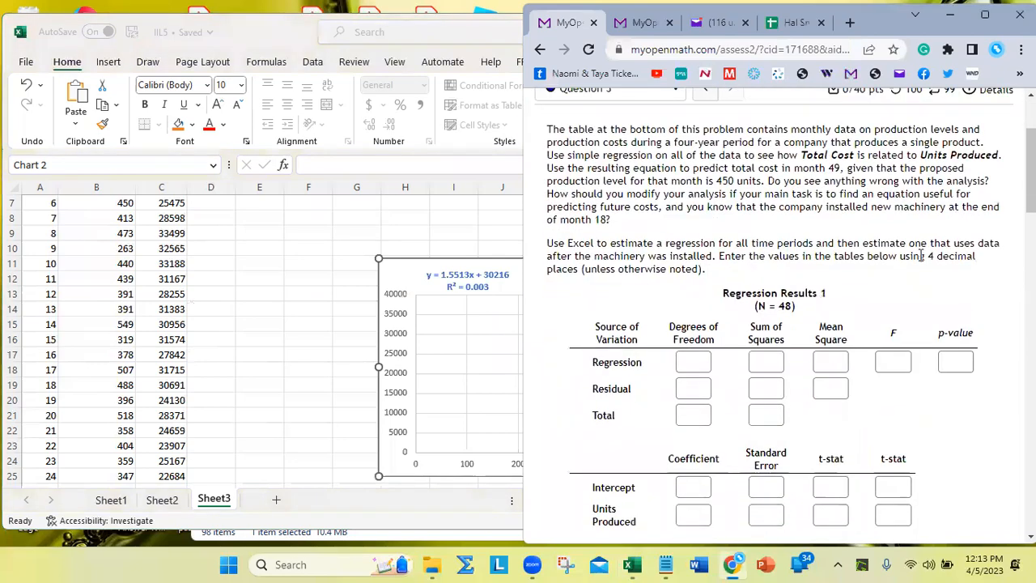
{"action": "left_click_drag", "start_coordinate": [756, 307], "coordinate": [793, 307]}
{"action": "scroll", "coordinate": [194, 217], "scroll_direction": "up", "scroll_amount": 2}
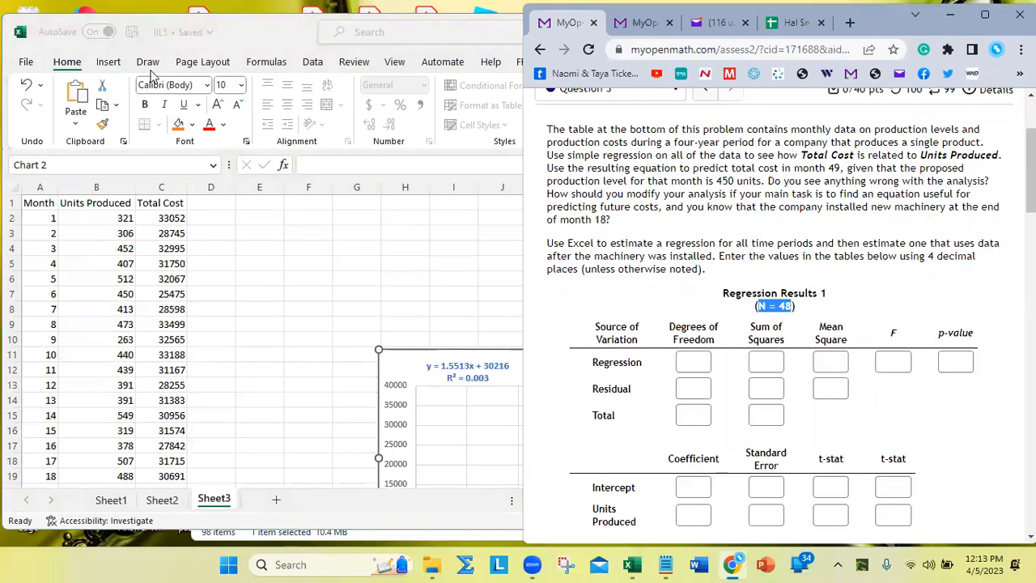
Step: Return to Excel, show its data analysis commands and maximize the window
{"action": "left_click", "coordinate": [42, 53]}
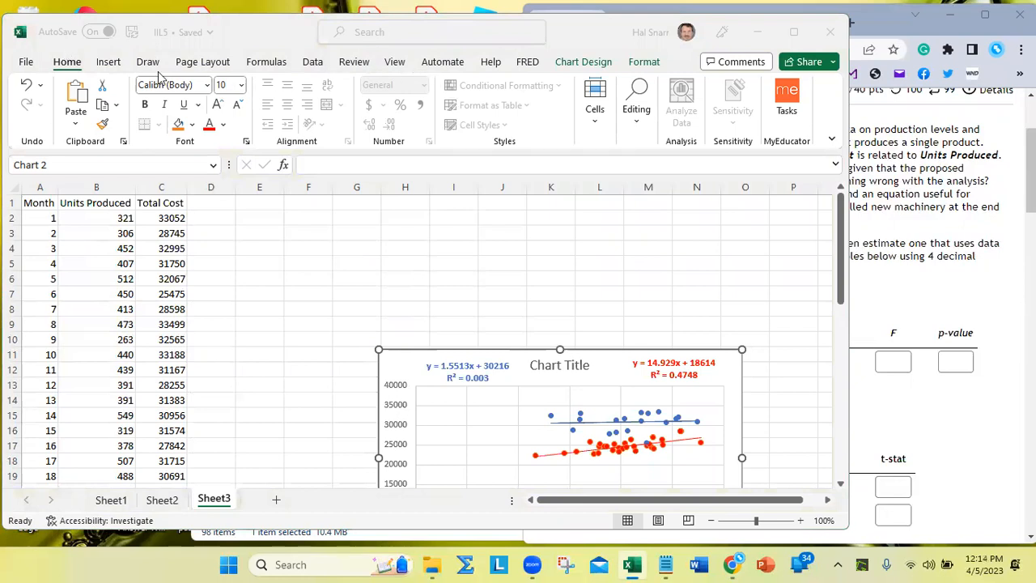
{"action": "left_click", "coordinate": [314, 64]}
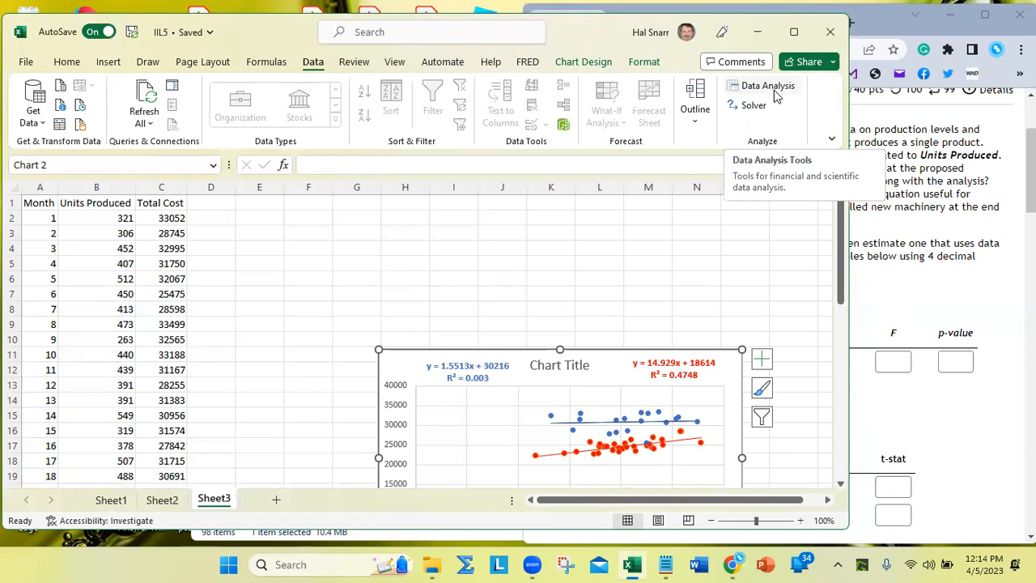
{"action": "left_click", "coordinate": [795, 31]}
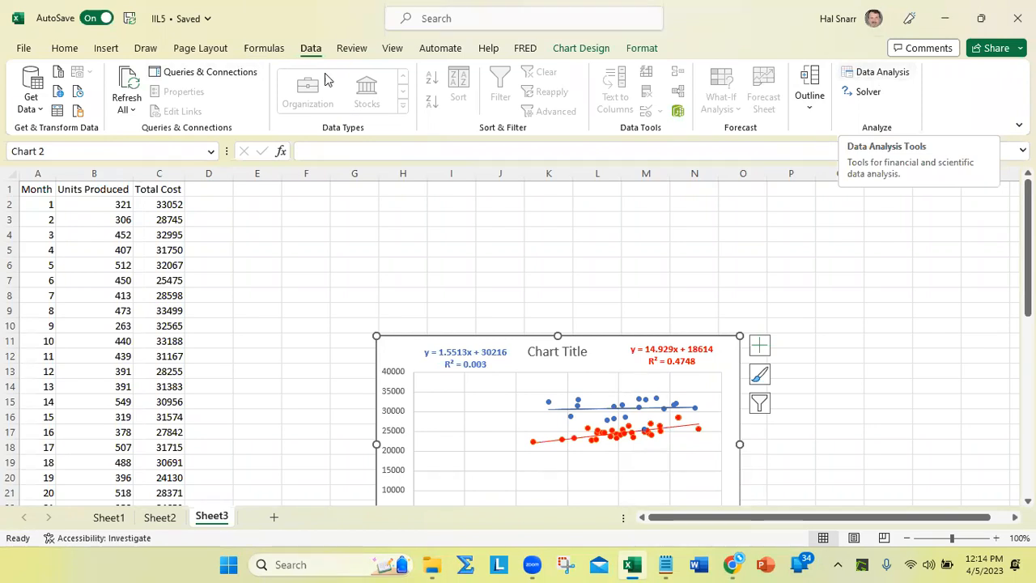
Step: Check in Excel's add-in options that Analysis ToolPak and Solver Add-in are enabled, and confirm the selection
{"action": "left_click", "coordinate": [24, 49]}
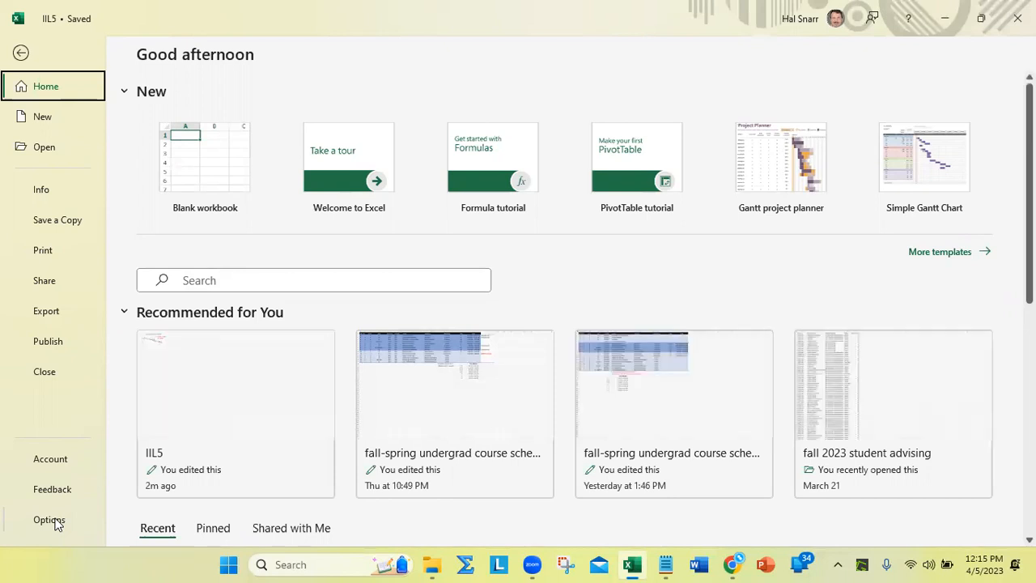
{"action": "left_click", "coordinate": [50, 519]}
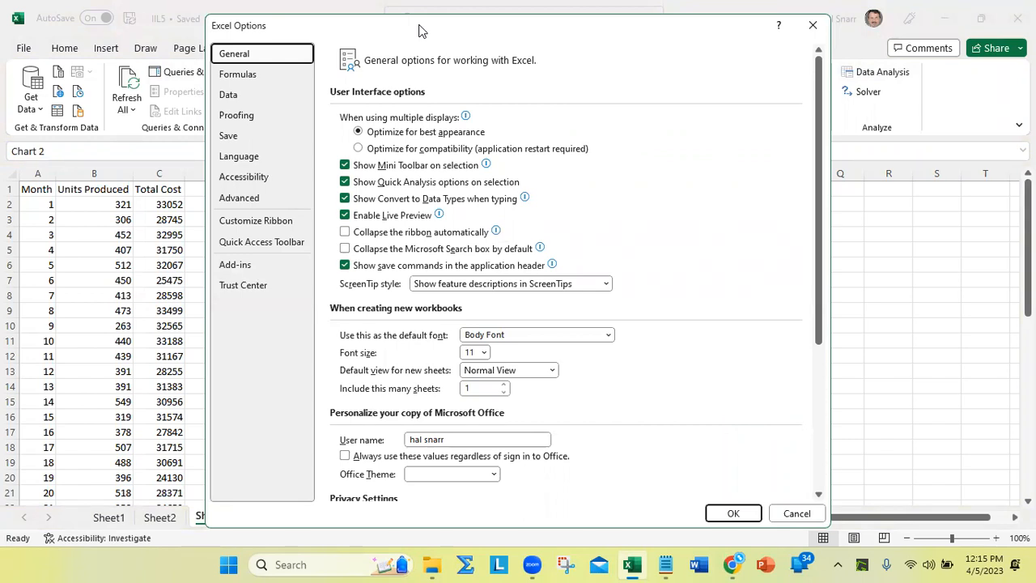
{"action": "left_click_drag", "start_coordinate": [418, 30], "coordinate": [337, 36]}
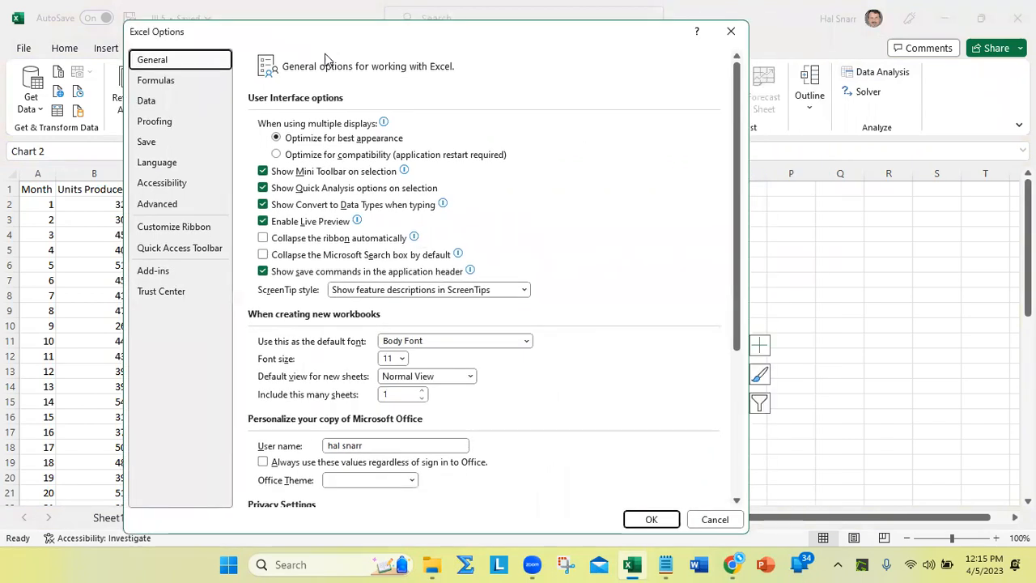
{"action": "left_click", "coordinate": [161, 279]}
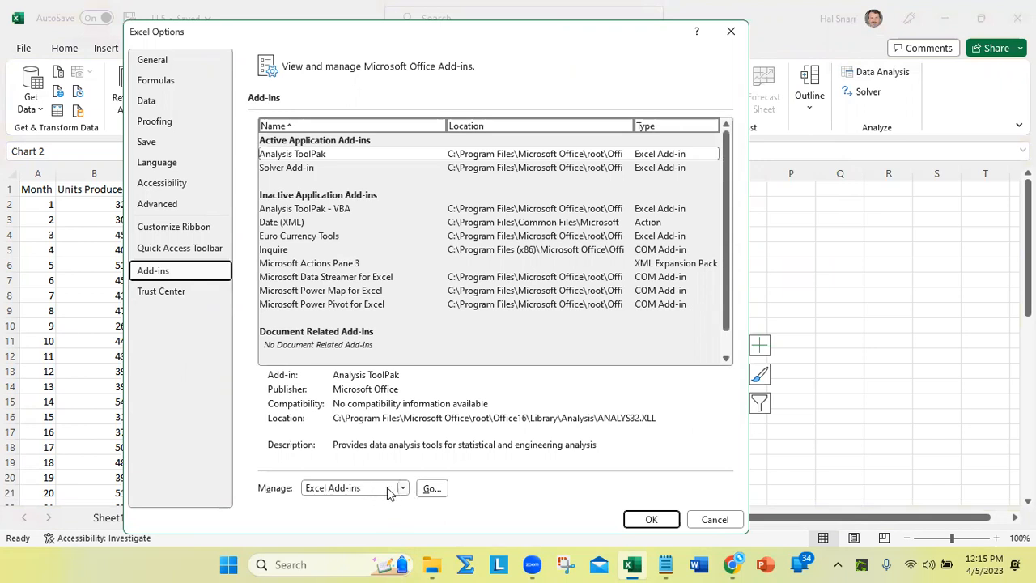
{"action": "left_click", "coordinate": [430, 488]}
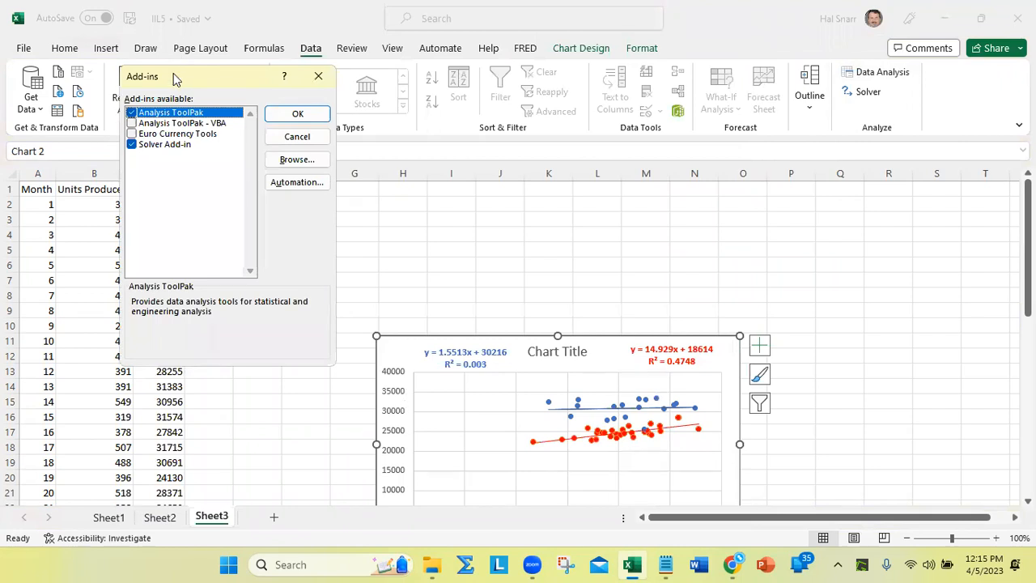
{"action": "left_click_drag", "start_coordinate": [185, 73], "coordinate": [298, 73]}
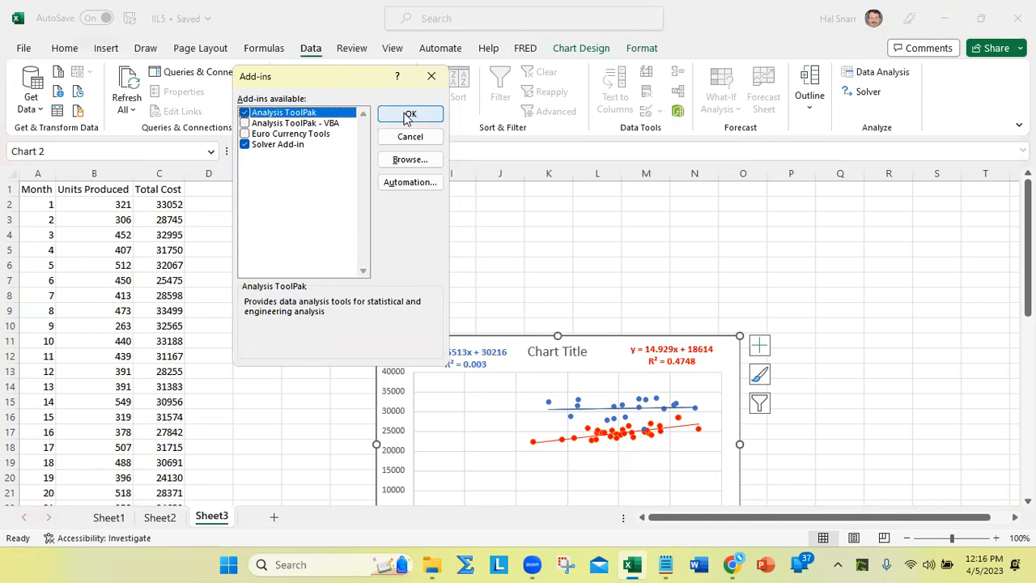
{"action": "left_click", "coordinate": [409, 115]}
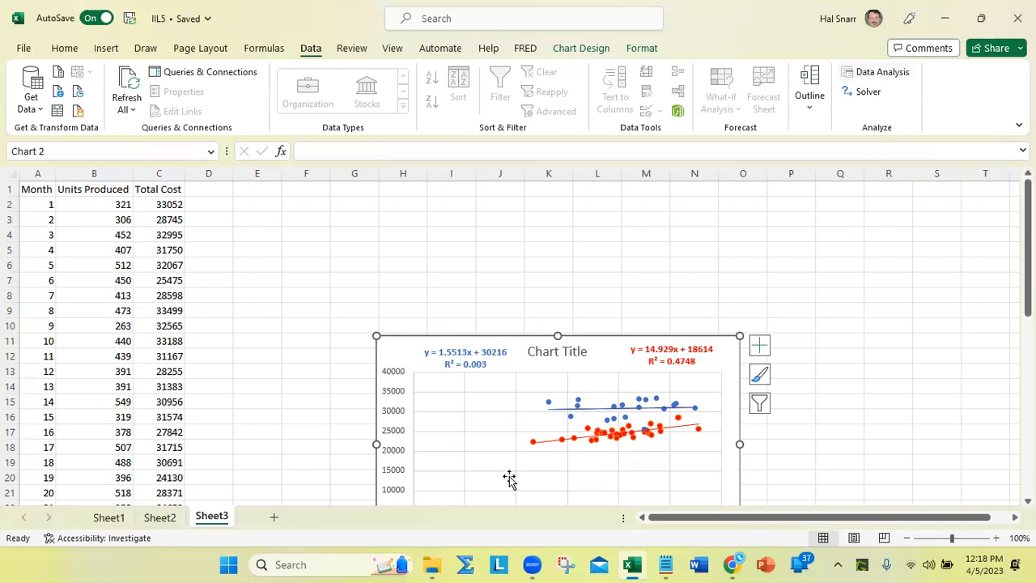
Step: Start the Regression tool from the Data Analysis tools and place its dialog clear of the data columns
{"action": "scroll", "coordinate": [275, 364], "scroll_direction": "up", "scroll_amount": 1}
{"action": "left_click", "coordinate": [868, 73]}
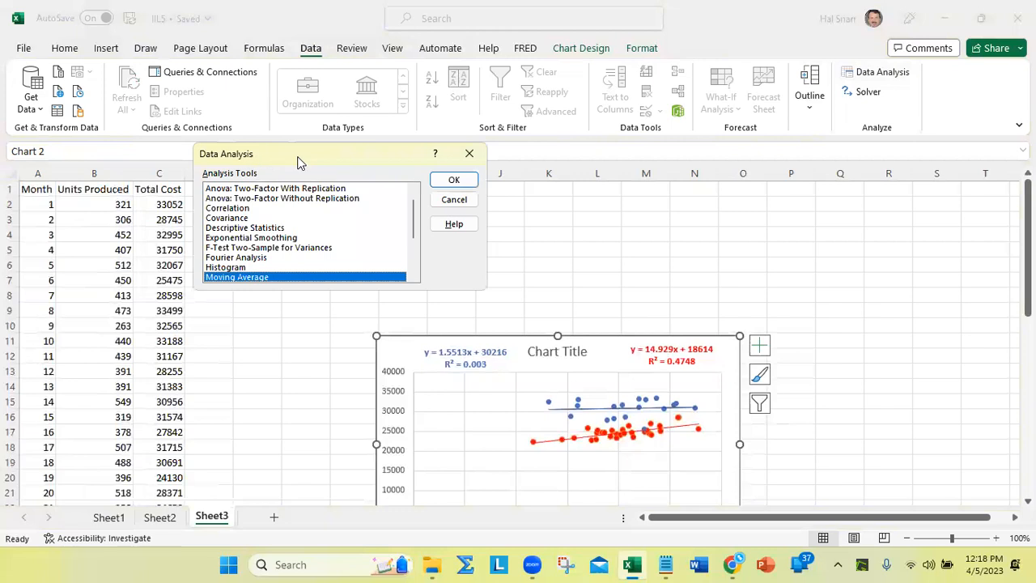
{"action": "left_click_drag", "start_coordinate": [319, 163], "coordinate": [310, 211]}
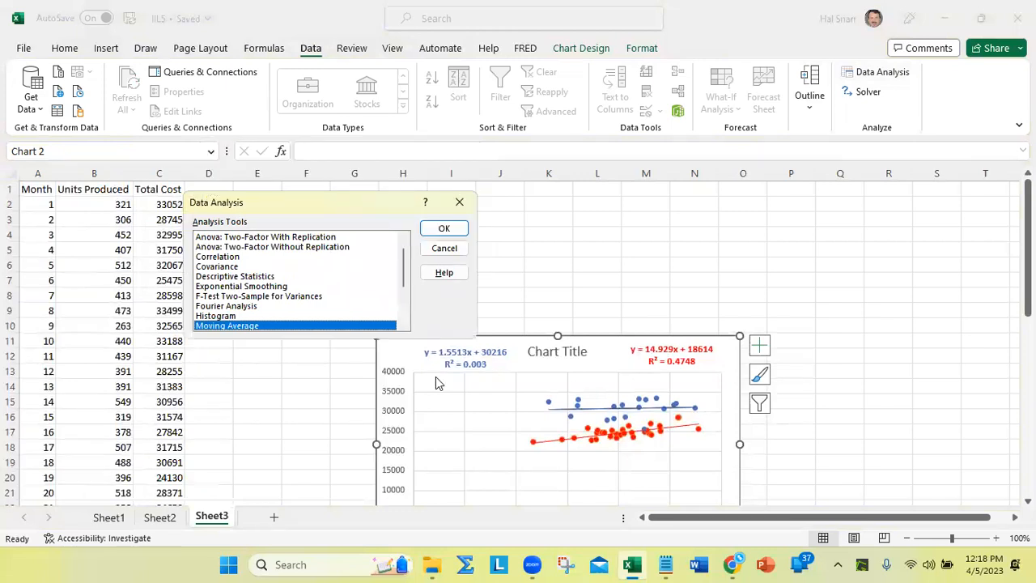
{"action": "left_click_drag", "start_coordinate": [402, 267], "coordinate": [400, 283]}
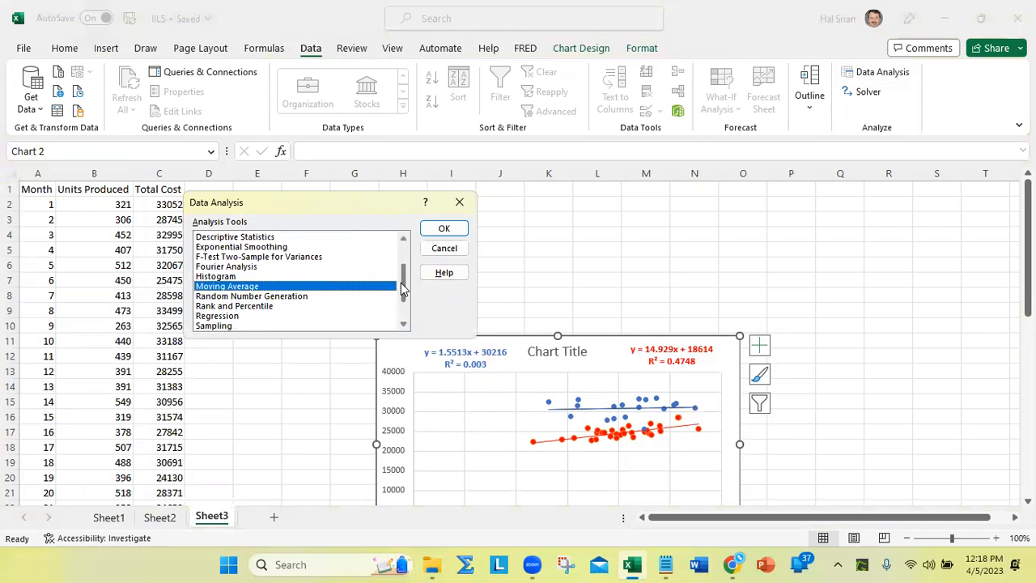
{"action": "left_click", "coordinate": [220, 319]}
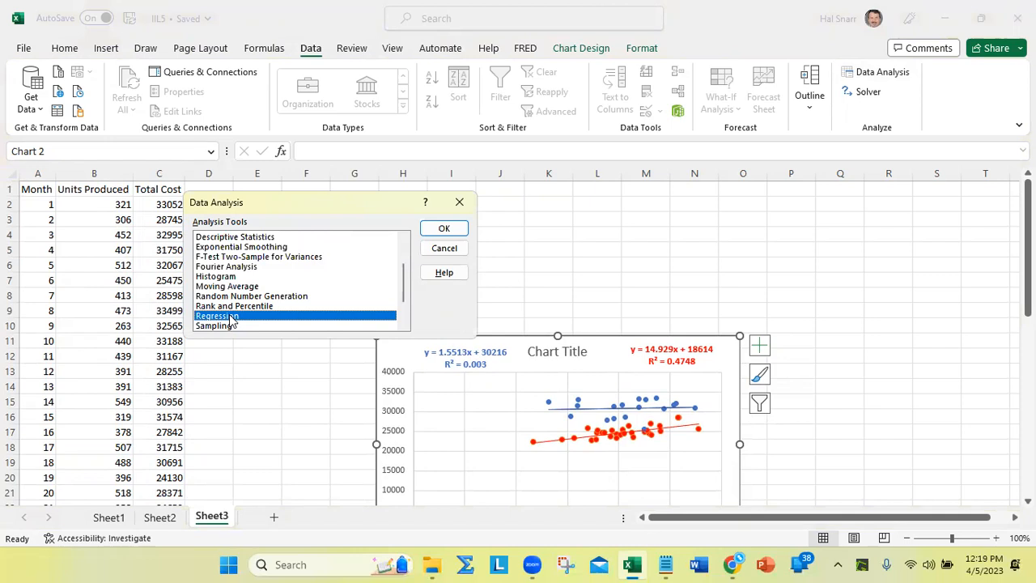
{"action": "left_click", "coordinate": [446, 227]}
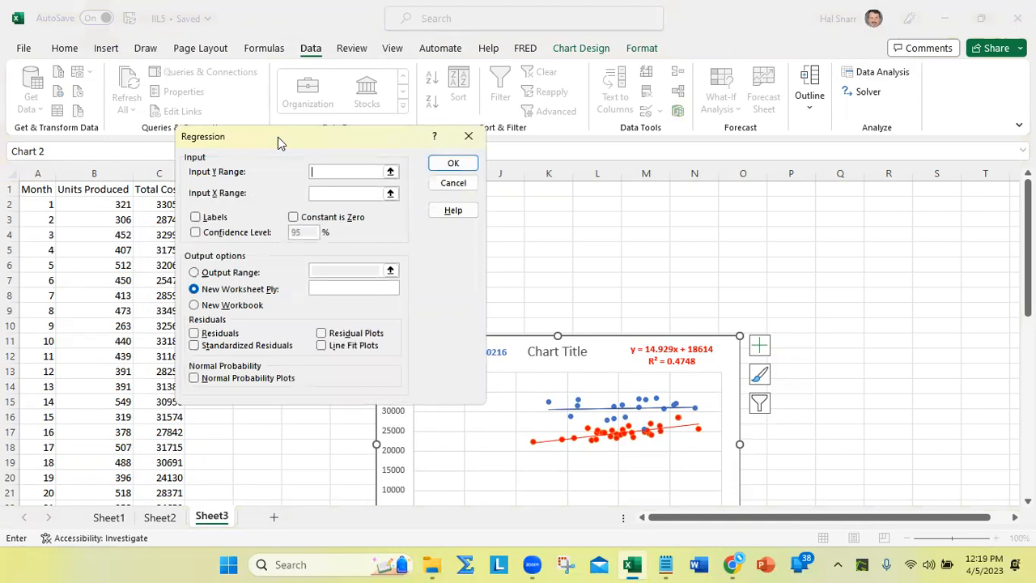
{"action": "left_click_drag", "start_coordinate": [277, 136], "coordinate": [374, 160]}
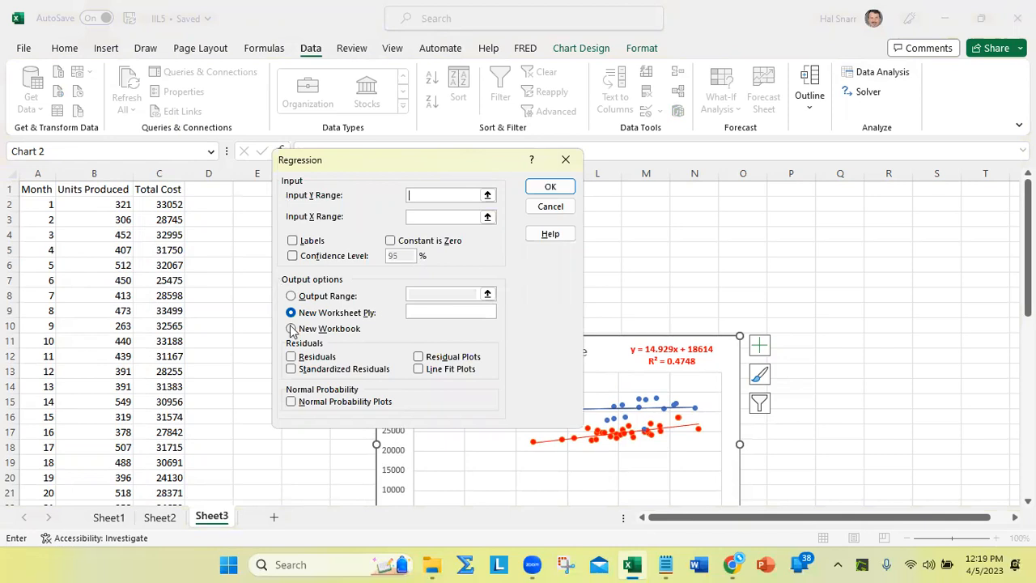
Step: Check in the browser which variable Question 3 asks to predict, and return to the regression's Input Y Range
{"action": "left_click", "coordinate": [733, 564]}
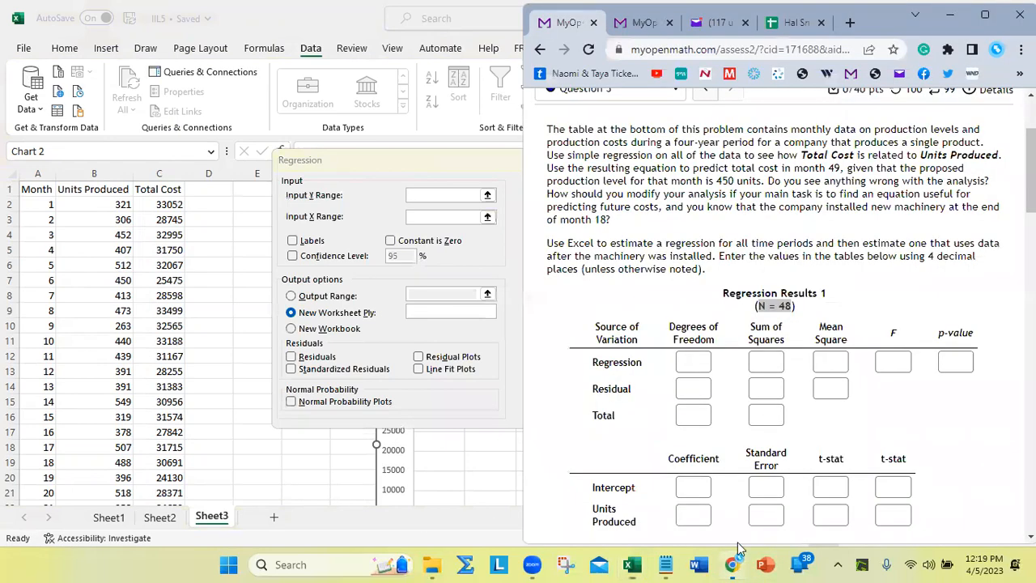
{"action": "left_click_drag", "start_coordinate": [694, 168], "coordinate": [784, 169]}
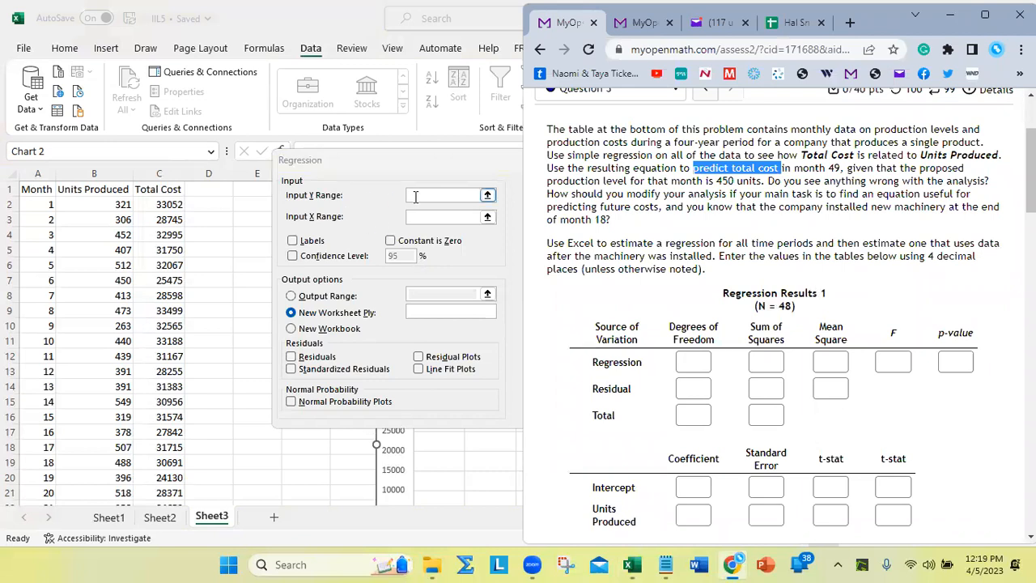
{"action": "left_click", "coordinate": [441, 194]}
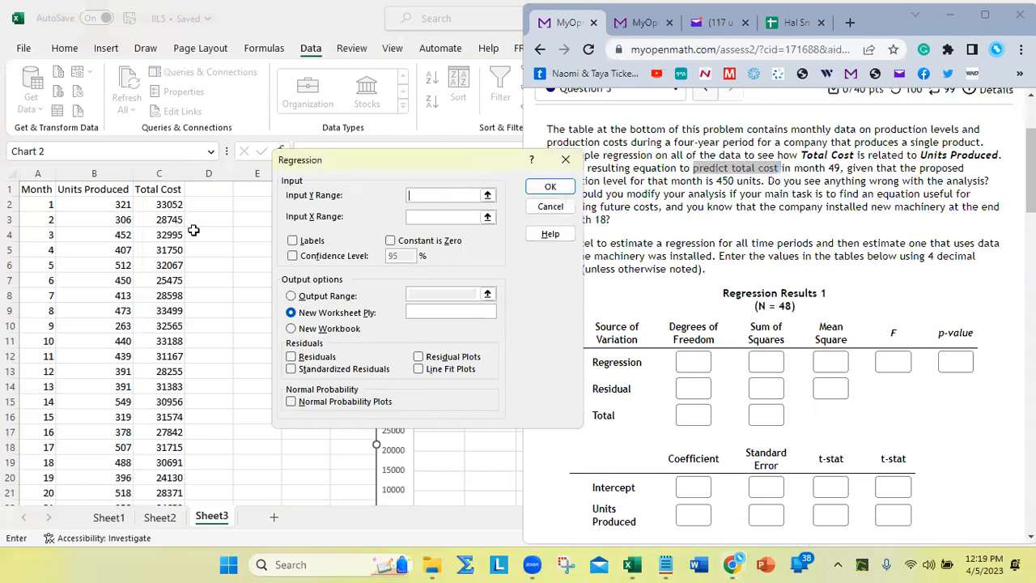
{"action": "left_click", "coordinate": [162, 188]}
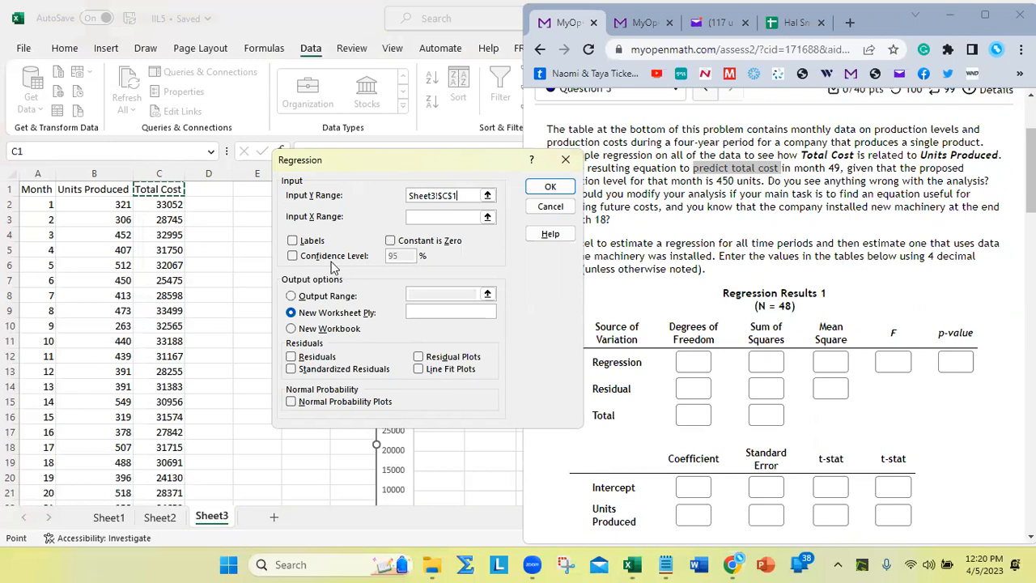
{"action": "left_click", "coordinate": [217, 235]}
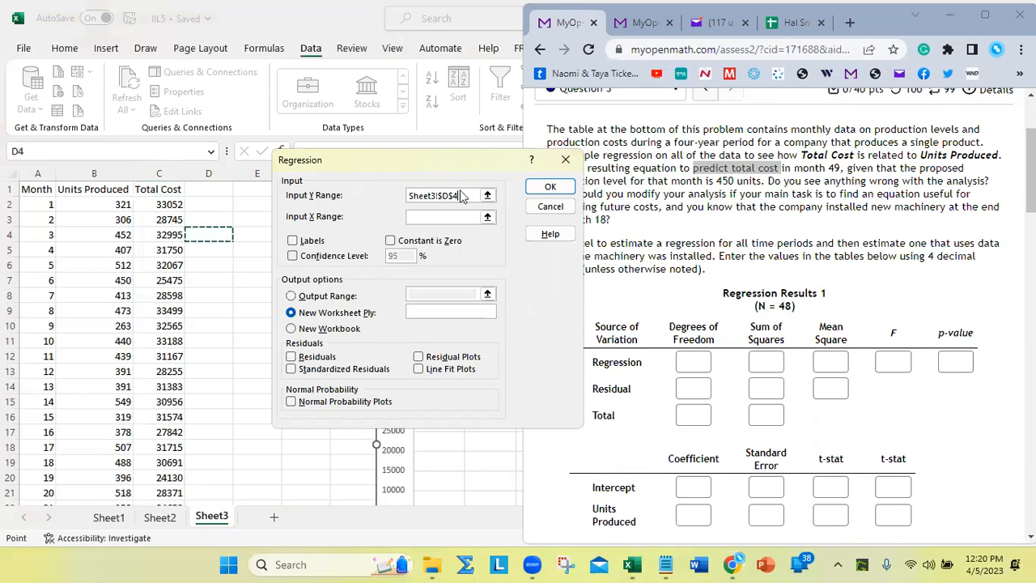
{"action": "left_click", "coordinate": [469, 195]}
{"action": "key", "text": "BackSpace"}
{"action": "key", "text": "BackSpace"}
{"action": "key", "text": "BackSpace"}
{"action": "key", "text": "BackSpace"}
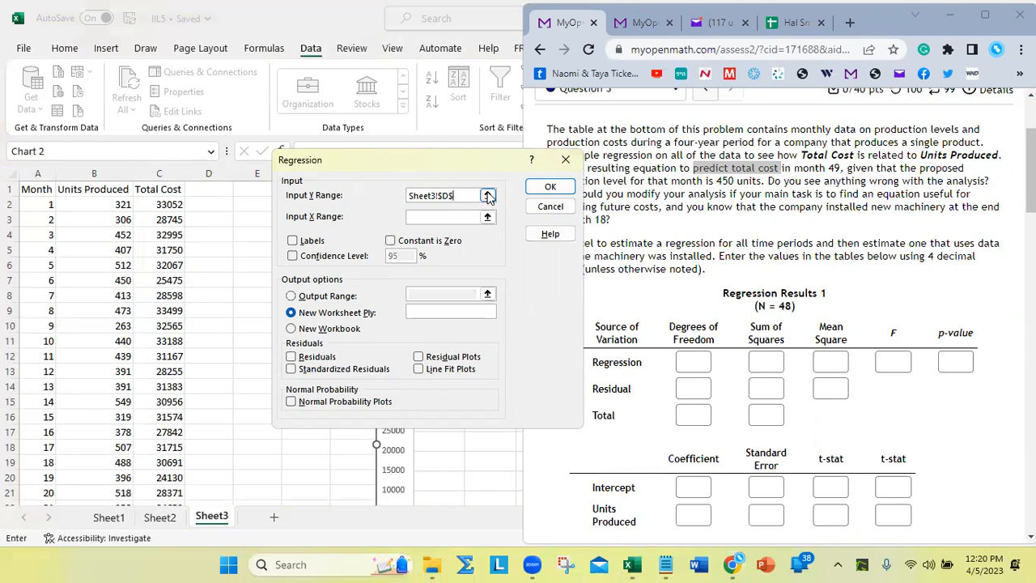
{"action": "key", "text": "BackSpace"}
{"action": "key", "text": "BackSpace"}
{"action": "key", "text": "BackSpace"}
{"action": "key", "text": "BackSpace"}
{"action": "key", "text": "BackSpace"}
{"action": "key", "text": "BackSpace"}
{"action": "key", "text": "BackSpace"}
{"action": "left_click", "coordinate": [489, 197]}
{"action": "left_click", "coordinate": [182, 191]}
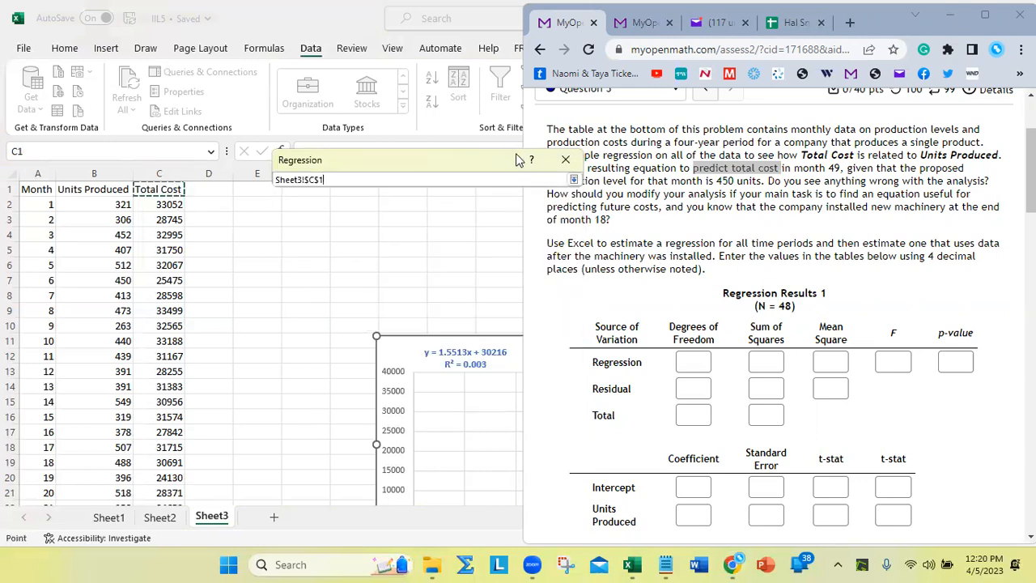
{"action": "left_click", "coordinate": [573, 179]}
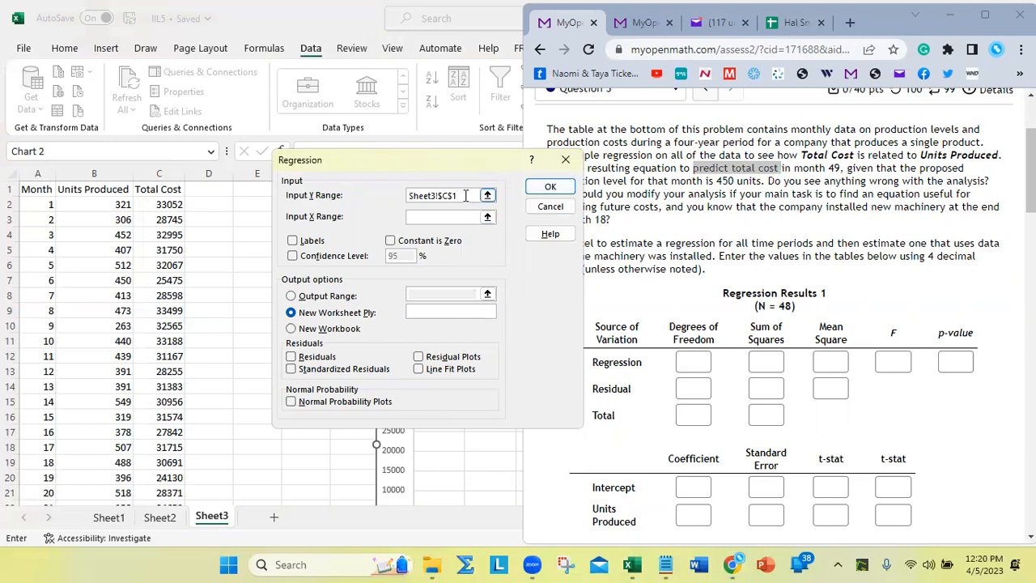
{"action": "key", "text": "BackSpace"}
{"action": "key", "text": "BackSpace"}
{"action": "key", "text": "BackSpace"}
{"action": "key", "text": "BackSpace"}
{"action": "key", "text": "BackSpace"}
{"action": "key", "text": "BackSpace"}
{"action": "key", "text": "BackSpace"}
{"action": "key", "text": "BackSpace"}
{"action": "key", "text": "BackSpace"}
{"action": "key", "text": "BackSpace"}
{"action": "key", "text": "BackSpace"}
Step: Set the regression's Input Y Range to the Total Cost data including its header, C1:C49
{"action": "left_click", "coordinate": [166, 189]}
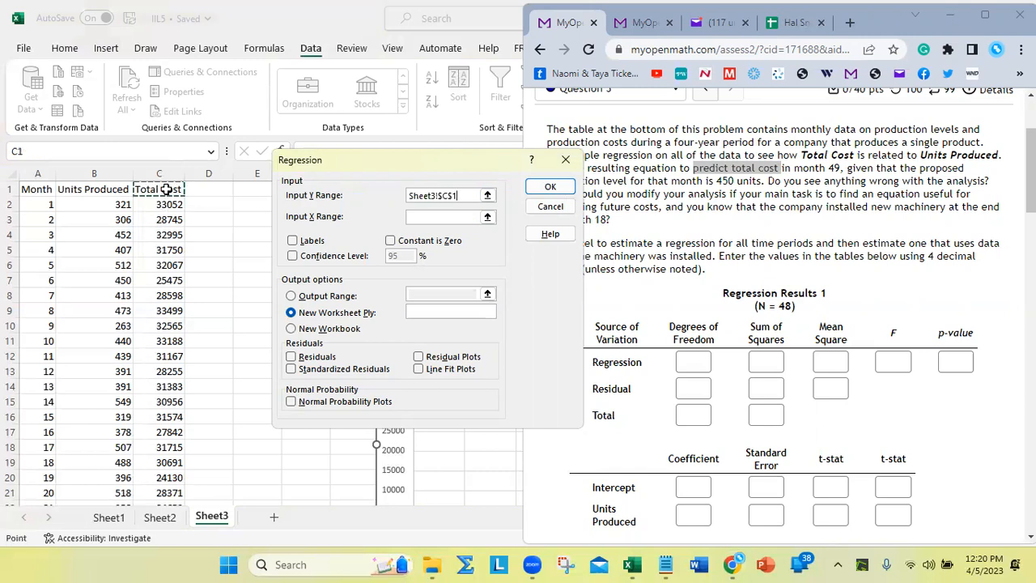
{"action": "left_click_drag", "start_coordinate": [166, 188], "coordinate": [160, 471]}
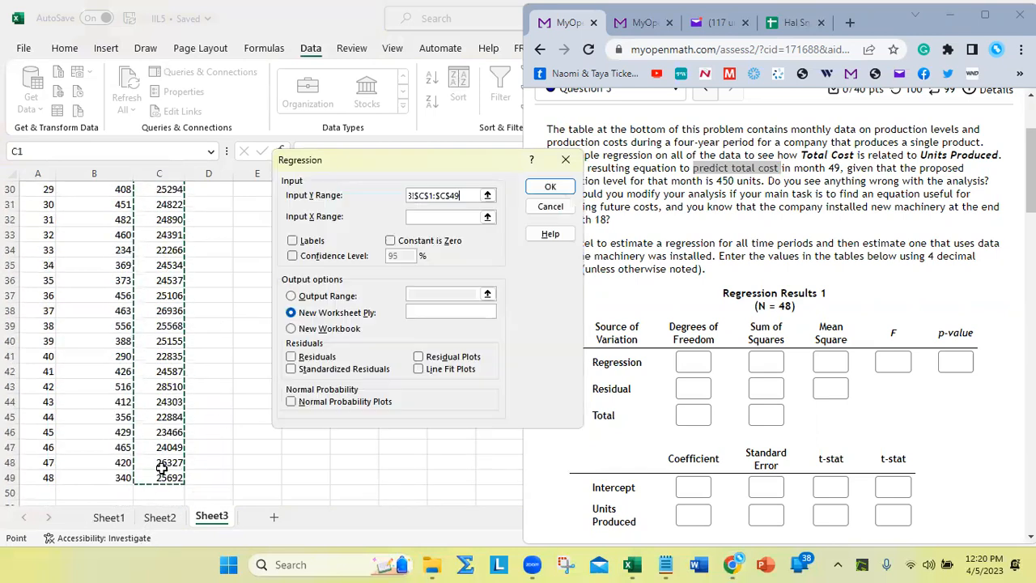
{"action": "left_click", "coordinate": [468, 195]}
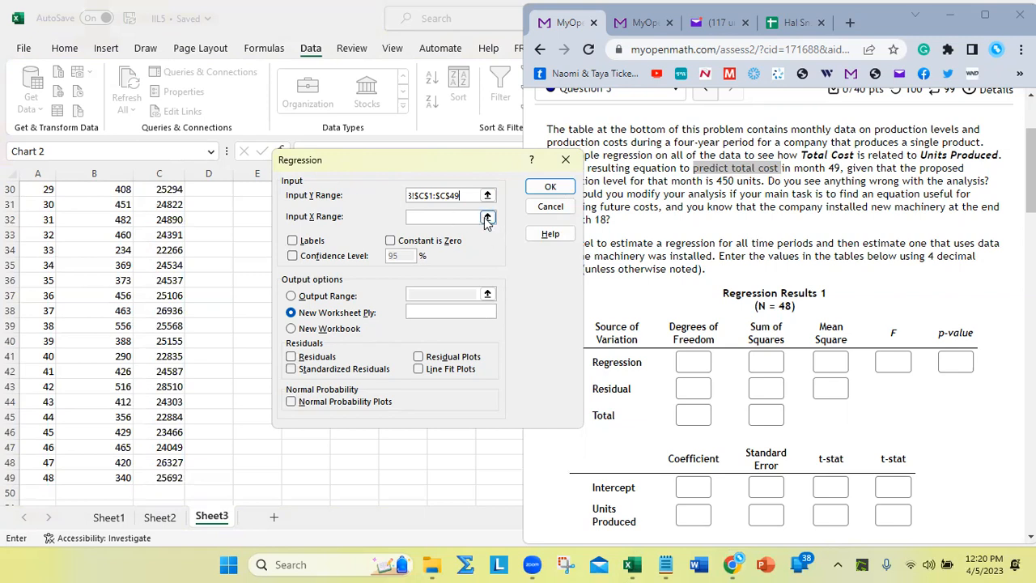
Step: Set the regression's Input X Range to the Units Produced data including its header, B1:B49
{"action": "left_click", "coordinate": [487, 217]}
{"action": "scroll", "coordinate": [145, 237], "scroll_direction": "up", "scroll_amount": 7}
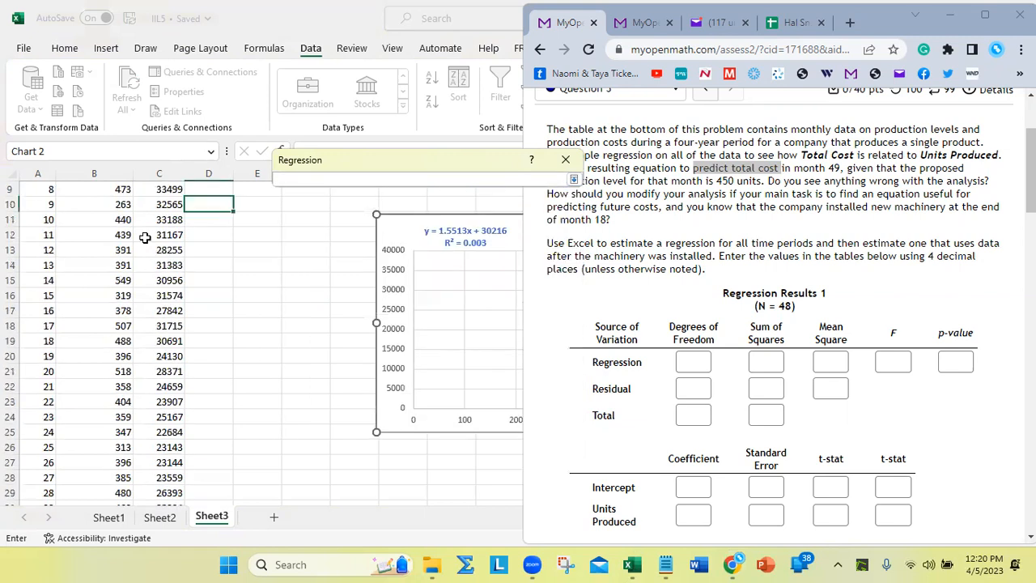
{"action": "scroll", "coordinate": [145, 238], "scroll_direction": "up", "scroll_amount": 3}
{"action": "scroll", "coordinate": [631, 240], "scroll_direction": "down", "scroll_amount": 2}
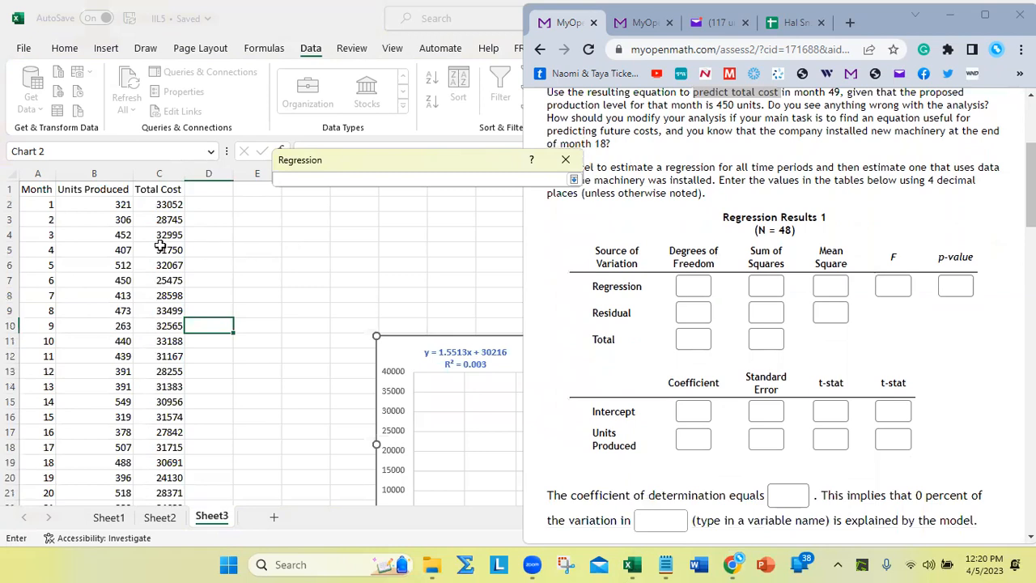
{"action": "left_click", "coordinate": [113, 191]}
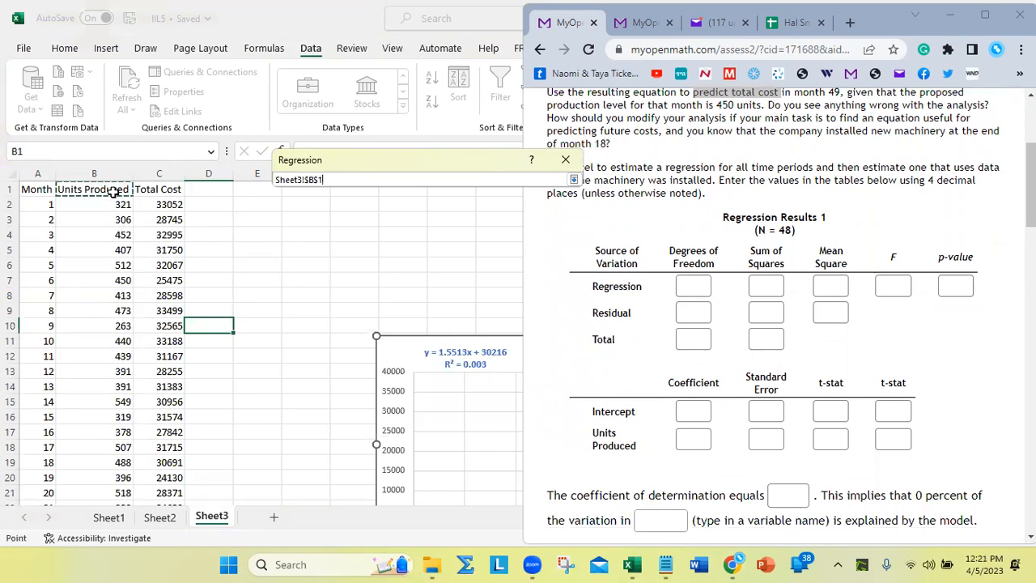
{"action": "left_click_drag", "start_coordinate": [113, 190], "coordinate": [86, 475]}
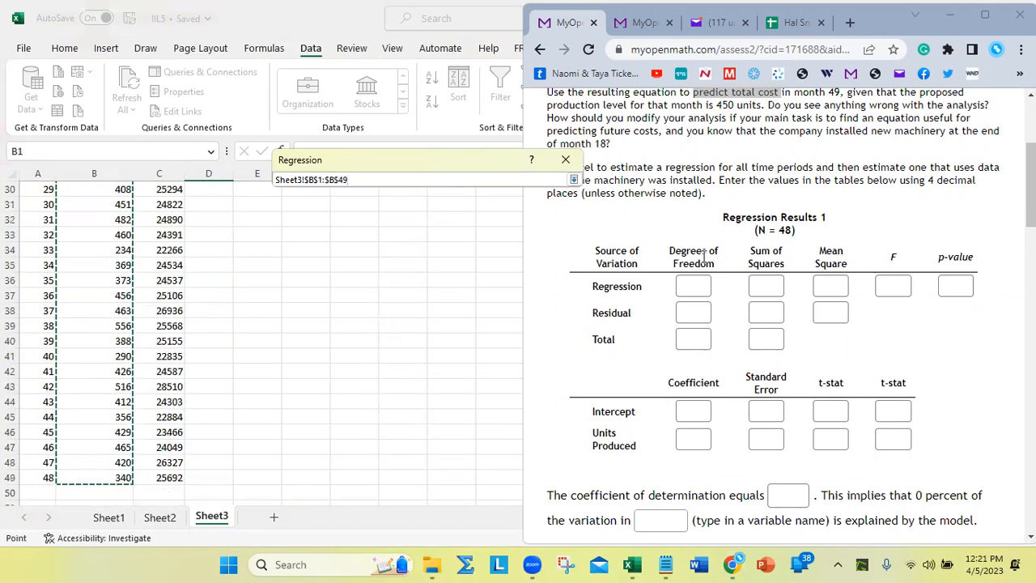
{"action": "left_click", "coordinate": [573, 179]}
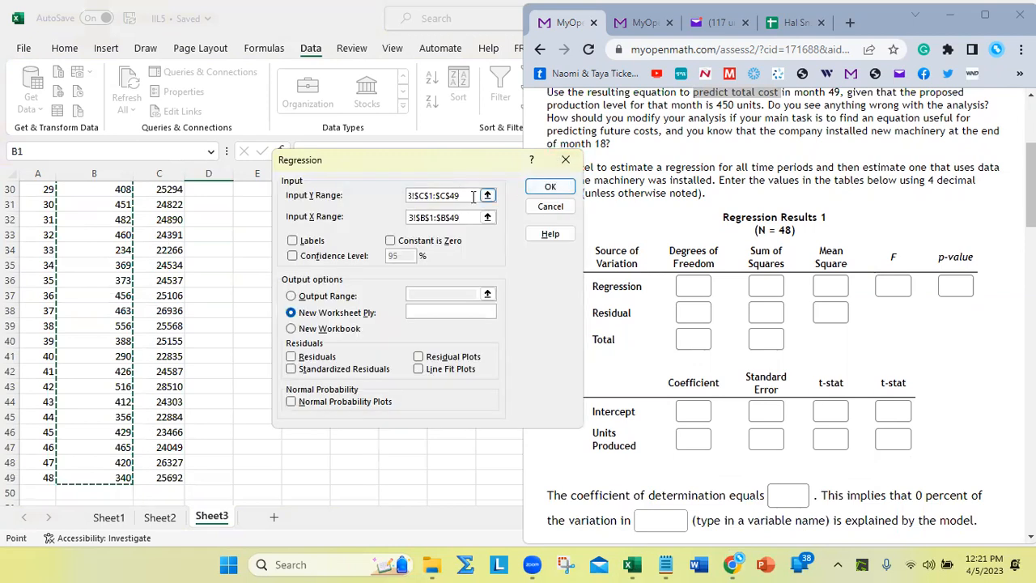
{"action": "left_click", "coordinate": [468, 216]}
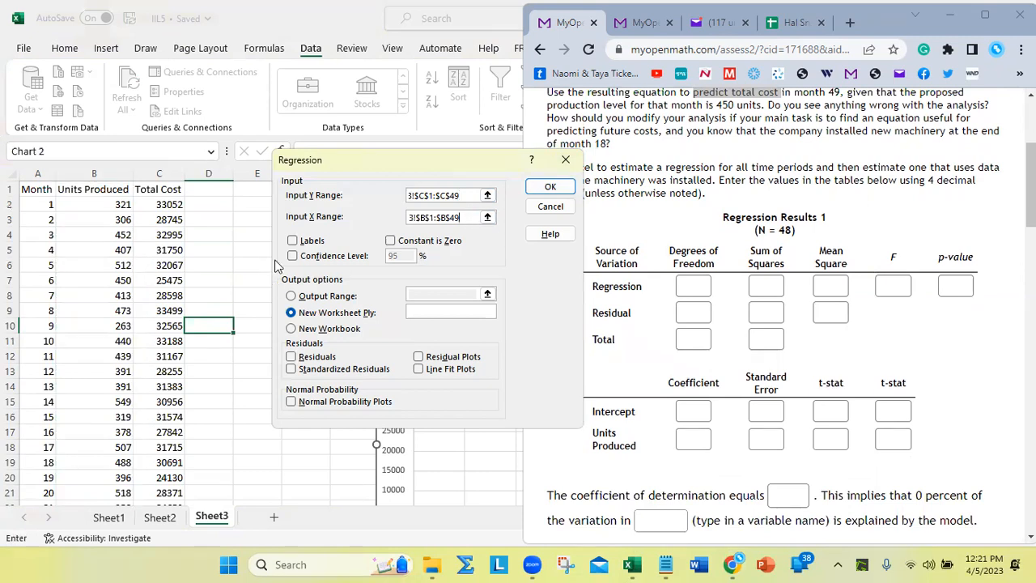
Step: Enable Labels and choose Output Range as the regression's output option, with the workbook window maximized and the dialog clear of column H
{"action": "left_click", "coordinate": [293, 241]}
{"action": "left_click_drag", "start_coordinate": [340, 160], "coordinate": [92, 111]}
{"action": "left_click", "coordinate": [64, 250]}
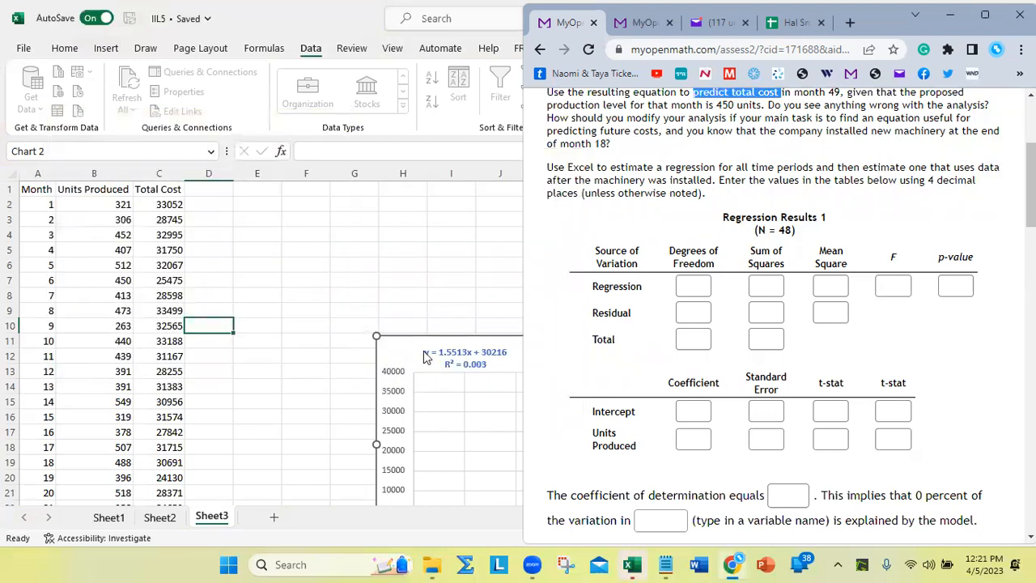
{"action": "double_click", "coordinate": [274, 14]}
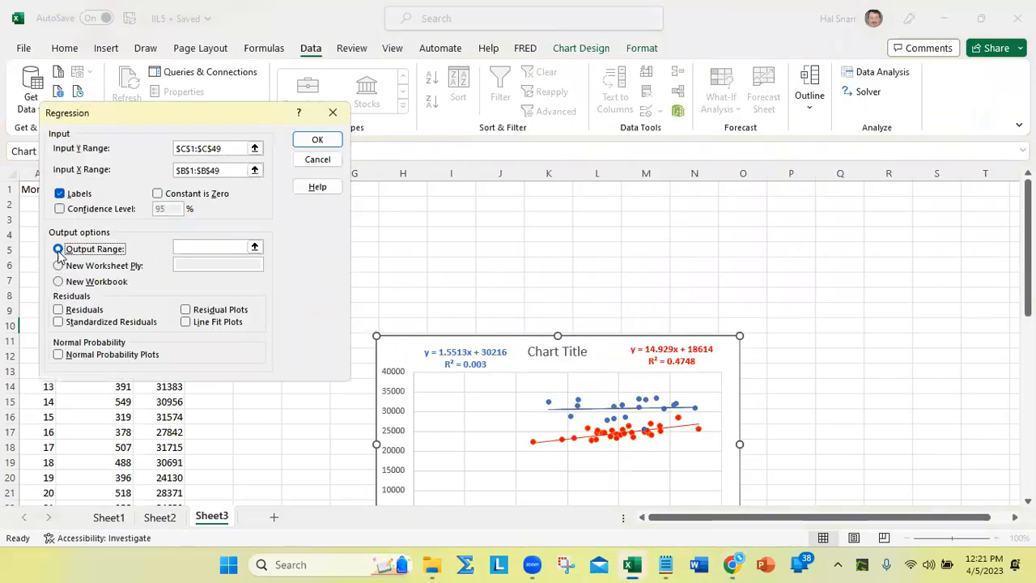
{"action": "left_click", "coordinate": [224, 243]}
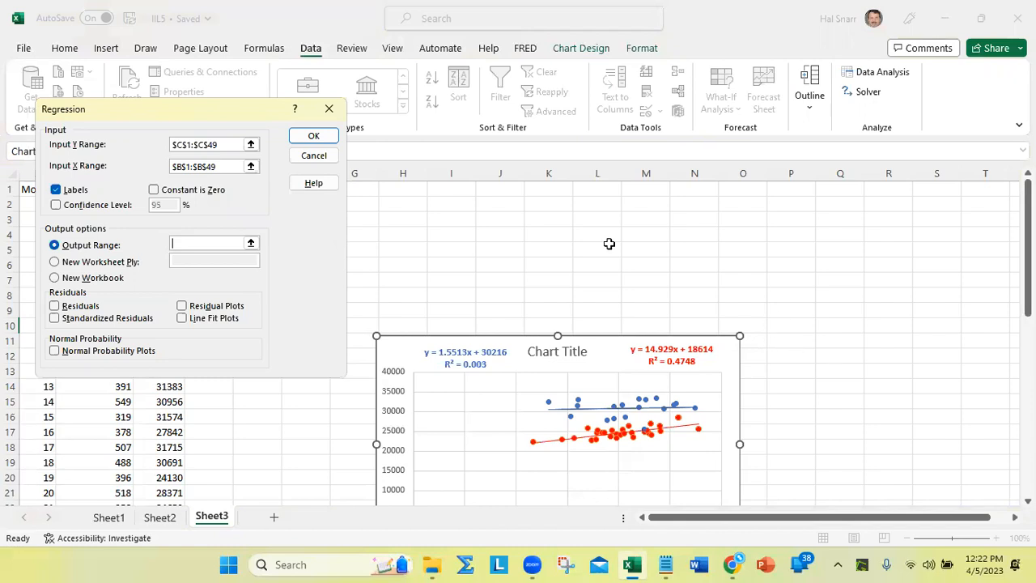
{"action": "left_click", "coordinate": [391, 187]}
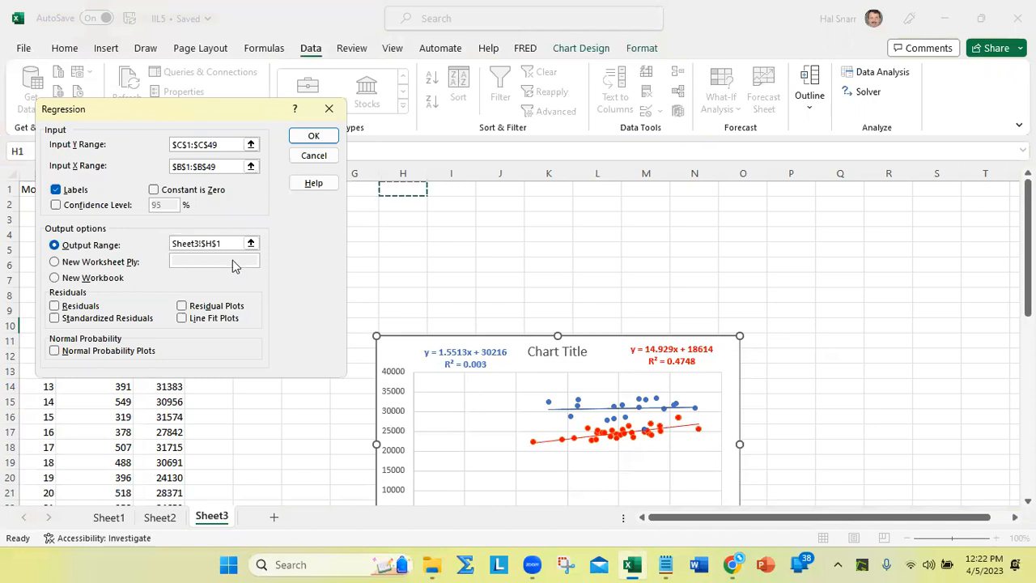
{"action": "left_click", "coordinate": [230, 243]}
{"action": "left_click", "coordinate": [238, 144]}
{"action": "left_click", "coordinate": [236, 166]}
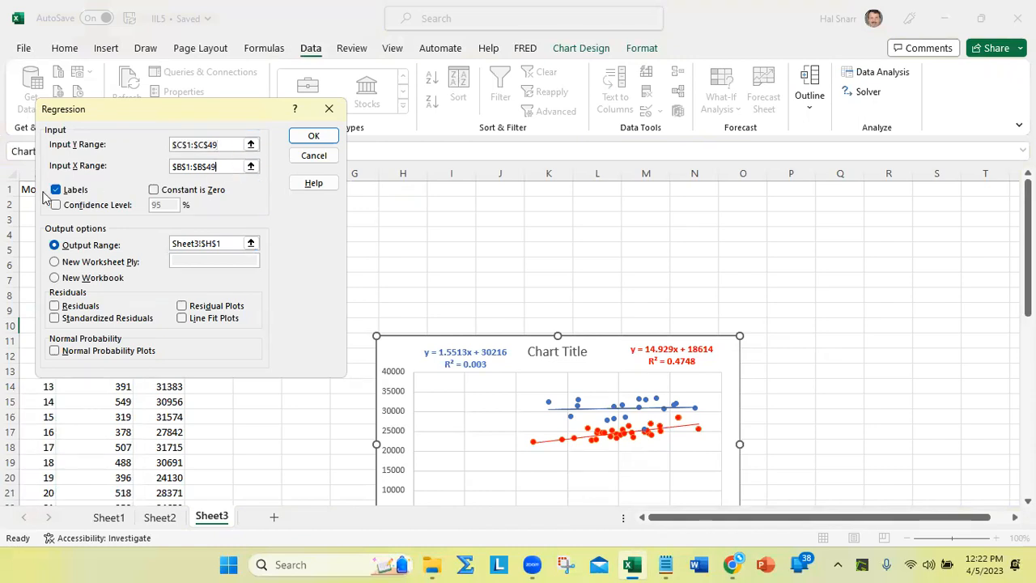
{"action": "left_click", "coordinate": [229, 245]}
{"action": "key", "text": "BackSpace"}
{"action": "key", "text": "BackSpace"}
{"action": "key", "text": "BackSpace"}
{"action": "key", "text": "BackSpace"}
{"action": "key", "text": "BackSpace"}
{"action": "key", "text": "BackSpace"}
{"action": "key", "text": "BackSpace"}
{"action": "key", "text": "BackSpace"}
{"action": "key", "text": "BackSpace"}
{"action": "key", "text": "BackSpace"}
{"action": "key", "text": "BackSpace"}
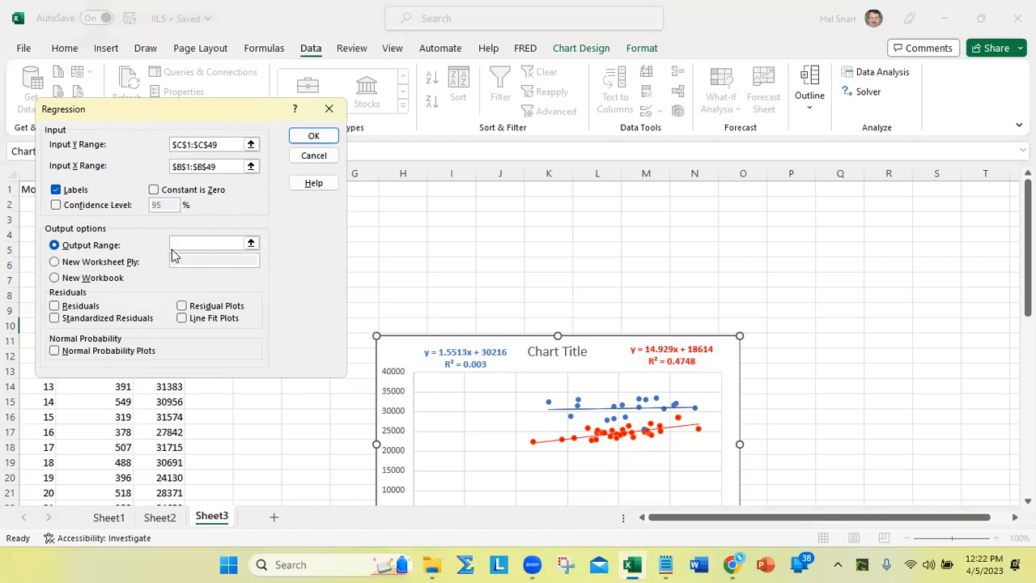
Step: Run the regression with its output starting at cell H1, and move the scatter chart off the ANOVA and coefficient results
{"action": "left_click", "coordinate": [406, 187]}
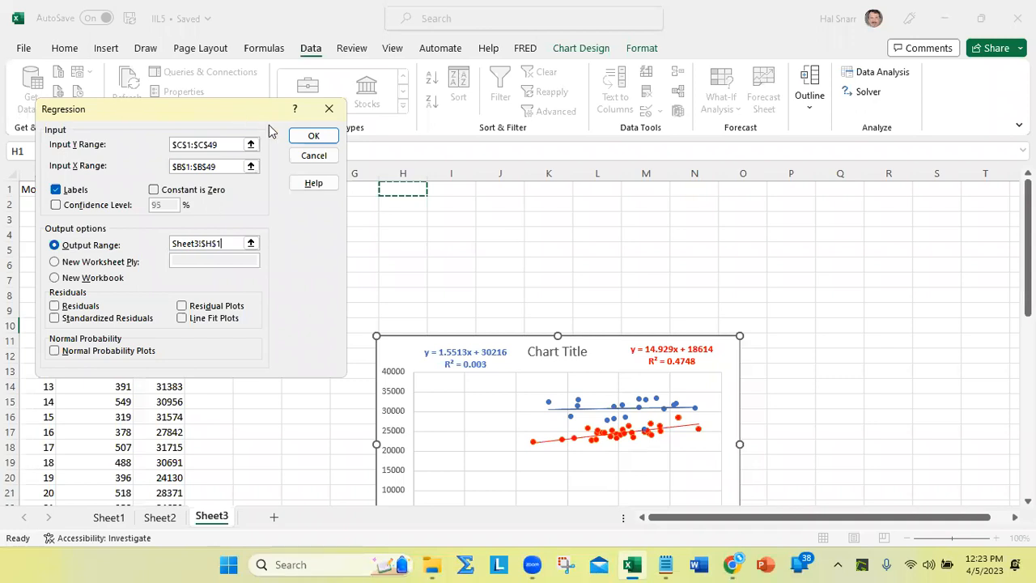
{"action": "left_click", "coordinate": [315, 136]}
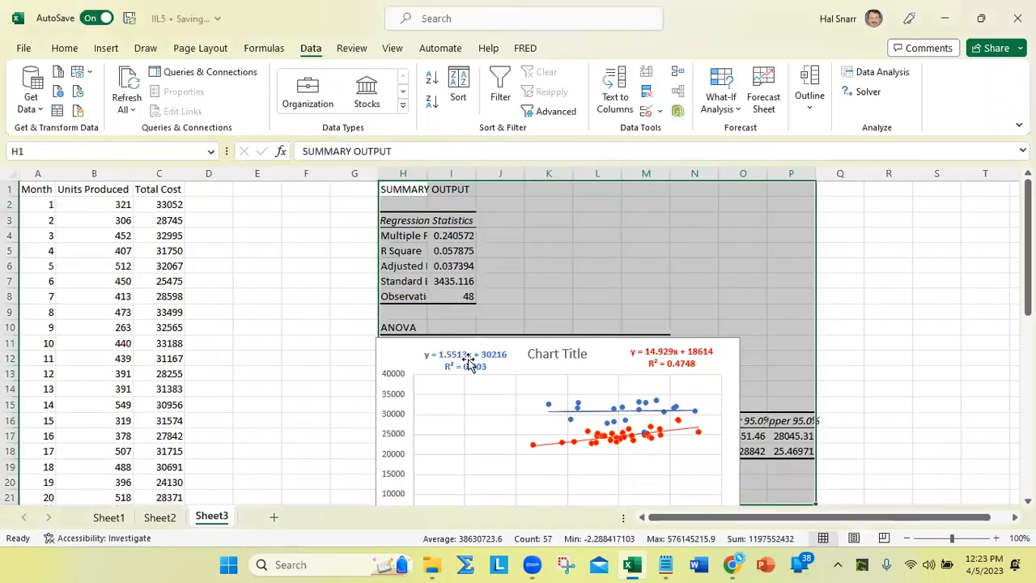
{"action": "left_click_drag", "start_coordinate": [432, 360], "coordinate": [68, 233]}
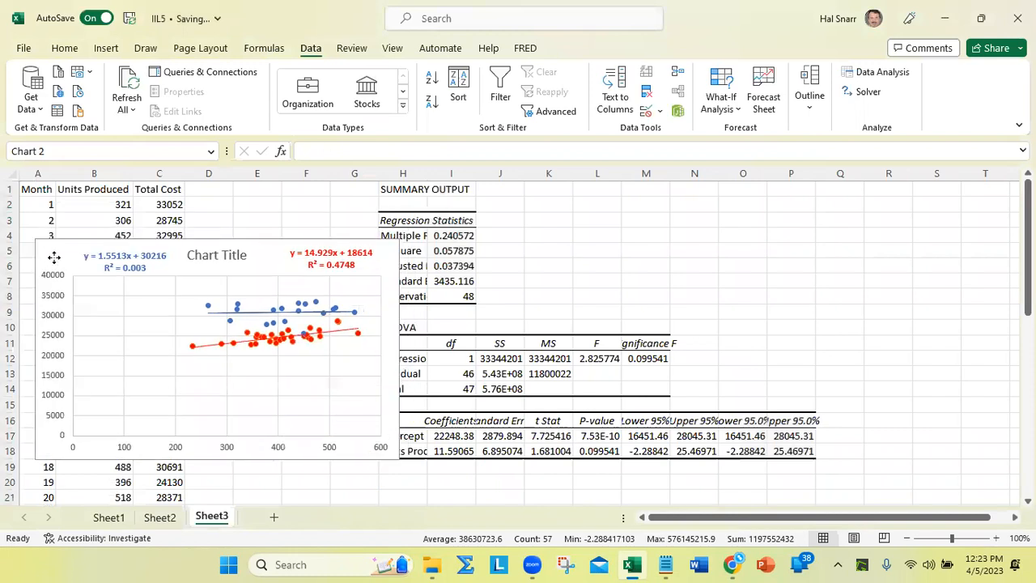
{"action": "left_click", "coordinate": [578, 264]}
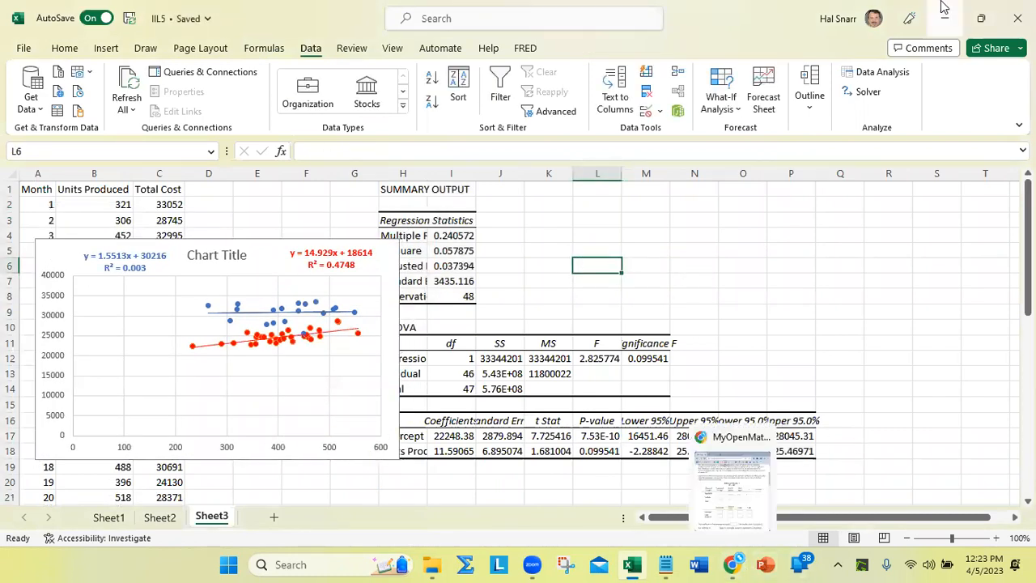
Step: Restore and resize the workbook window to full height beside the browser, leaving the question's answer tables visible
{"action": "left_click", "coordinate": [986, 20]}
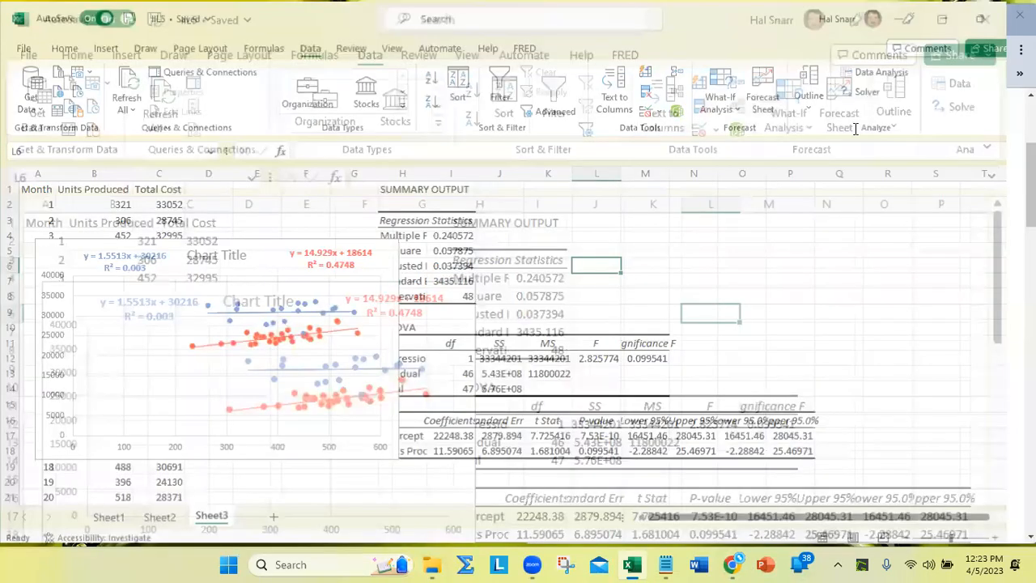
{"action": "left_click_drag", "start_coordinate": [849, 130], "coordinate": [585, 130]}
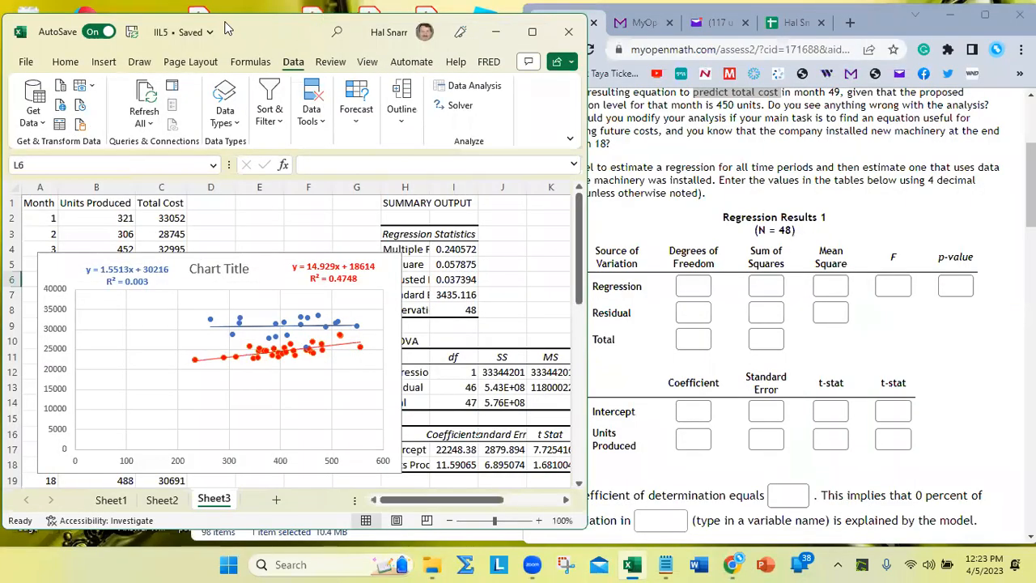
{"action": "left_click_drag", "start_coordinate": [225, 20], "coordinate": [220, 6]}
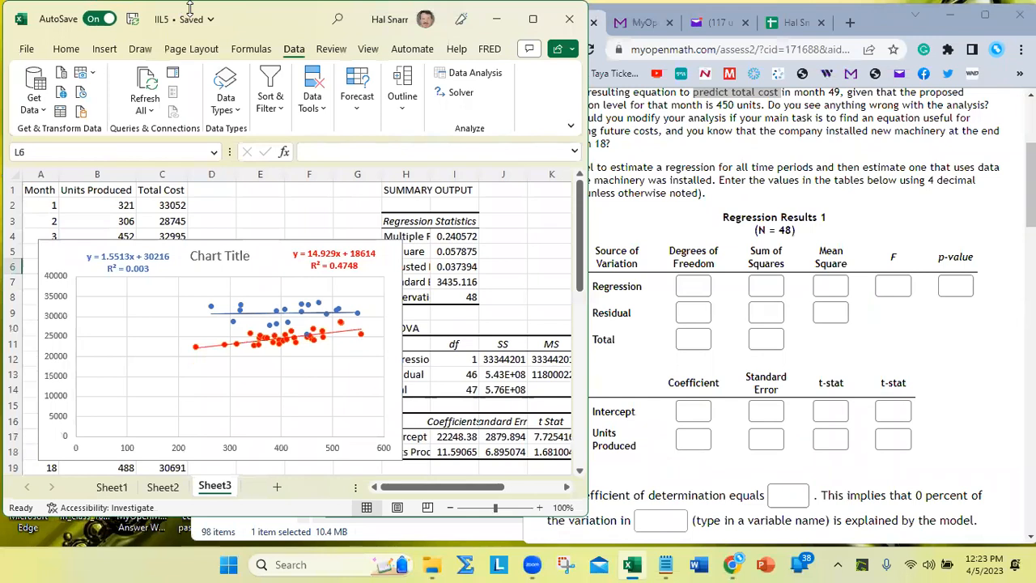
{"action": "key", "text": "super+shift+Up"}
Step: Move the scatter chart below the regression output, to about row 19, and bring all output columns into view
{"action": "left_click", "coordinate": [565, 517]}
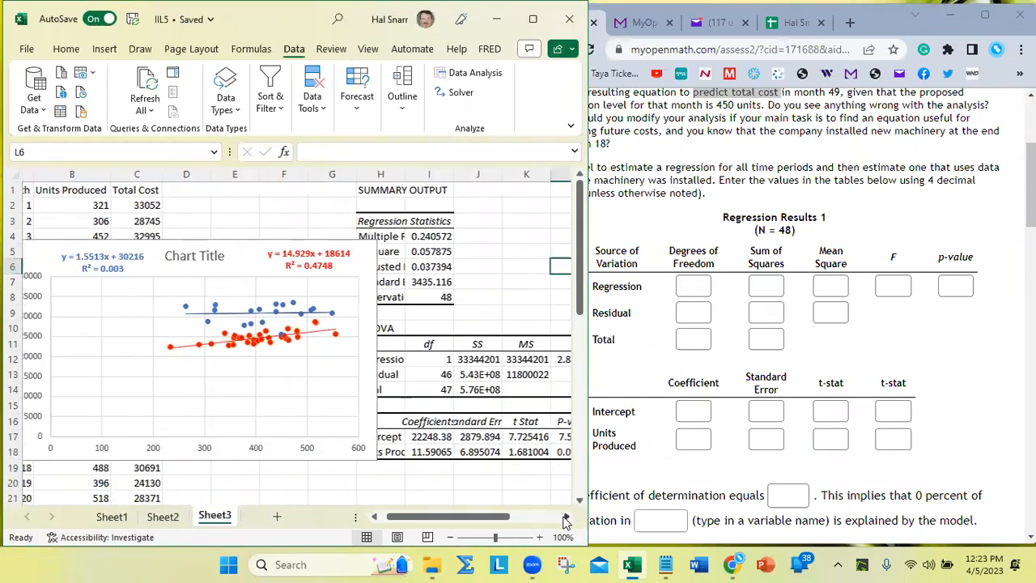
{"action": "left_click", "coordinate": [565, 516]}
{"action": "left_click", "coordinate": [565, 517]}
{"action": "left_click", "coordinate": [89, 316]}
{"action": "left_click_drag", "start_coordinate": [89, 317], "coordinate": [93, 509]}
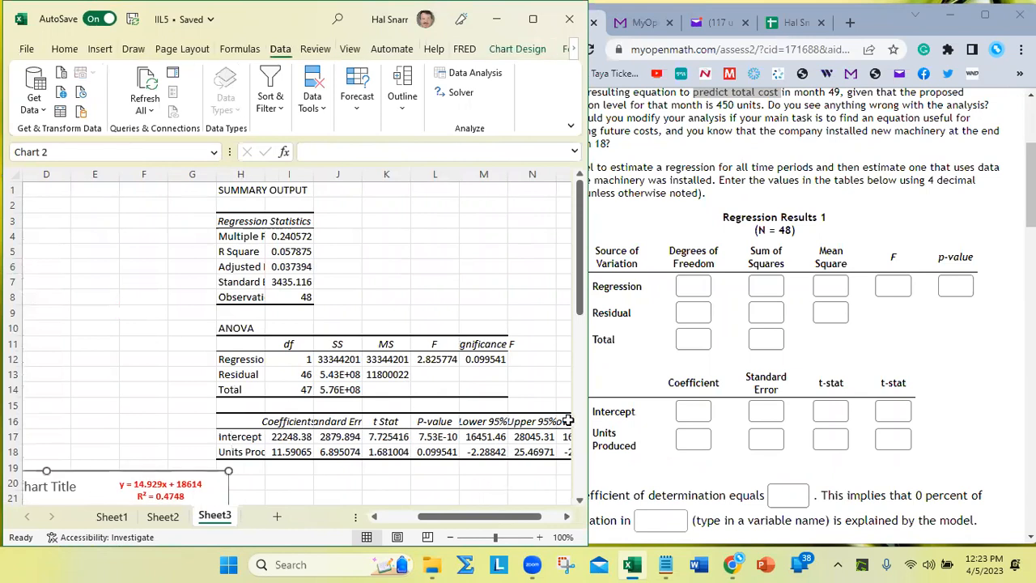
{"action": "left_click", "coordinate": [376, 517]}
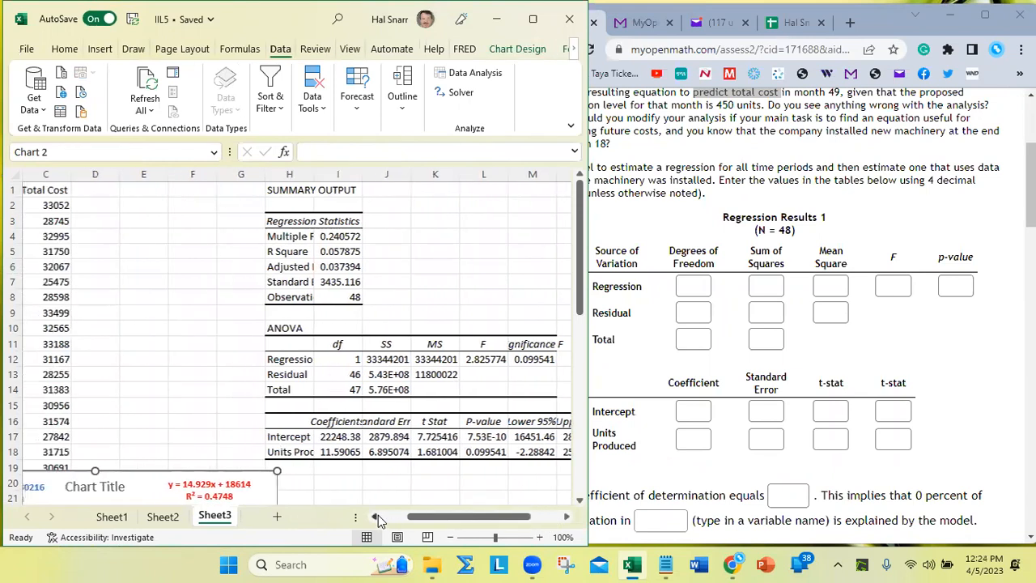
{"action": "left_click", "coordinate": [565, 517]}
{"action": "left_click", "coordinate": [565, 517]}
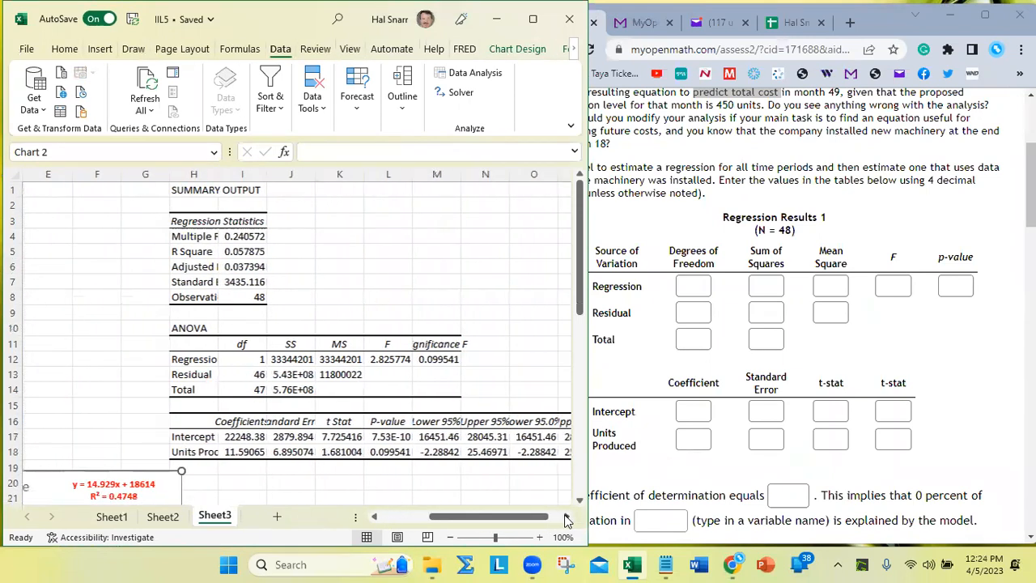
{"action": "left_click", "coordinate": [565, 517]}
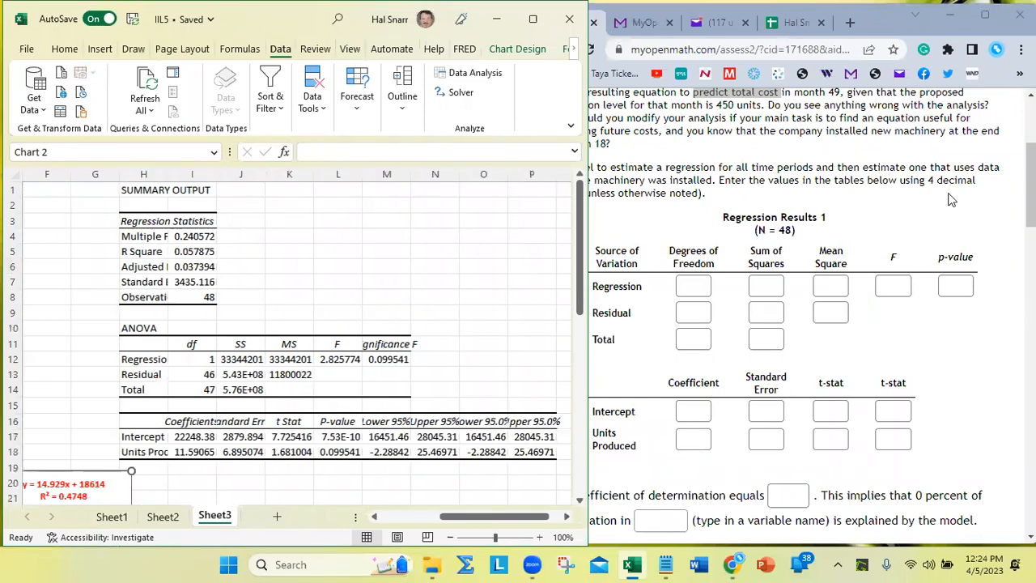
Step: Format the regression statistics, ANOVA and coefficient values to the question's four decimal places, leaving out the degrees of freedom and observation count
{"action": "left_click", "coordinate": [963, 178]}
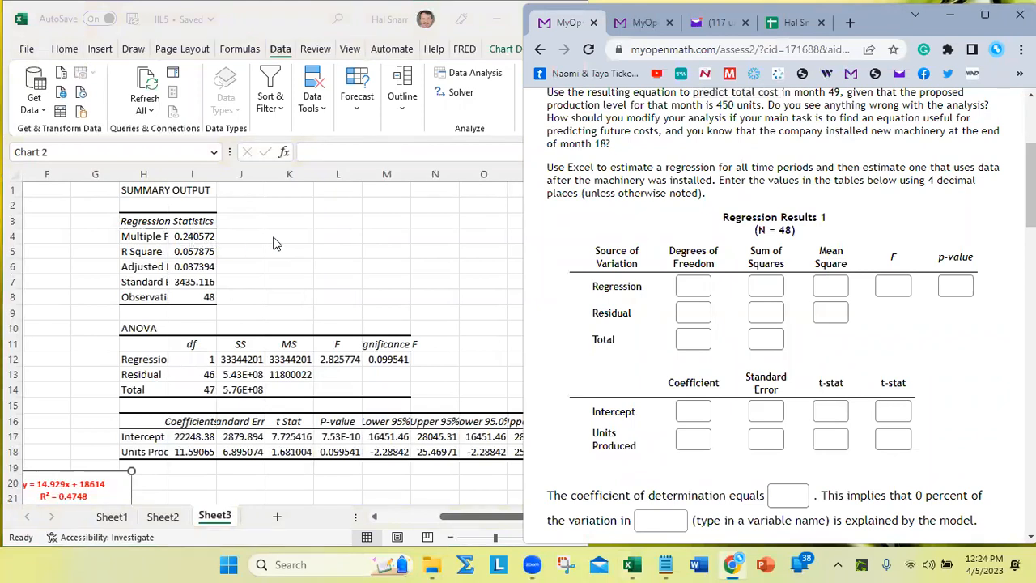
{"action": "left_click", "coordinate": [186, 239]}
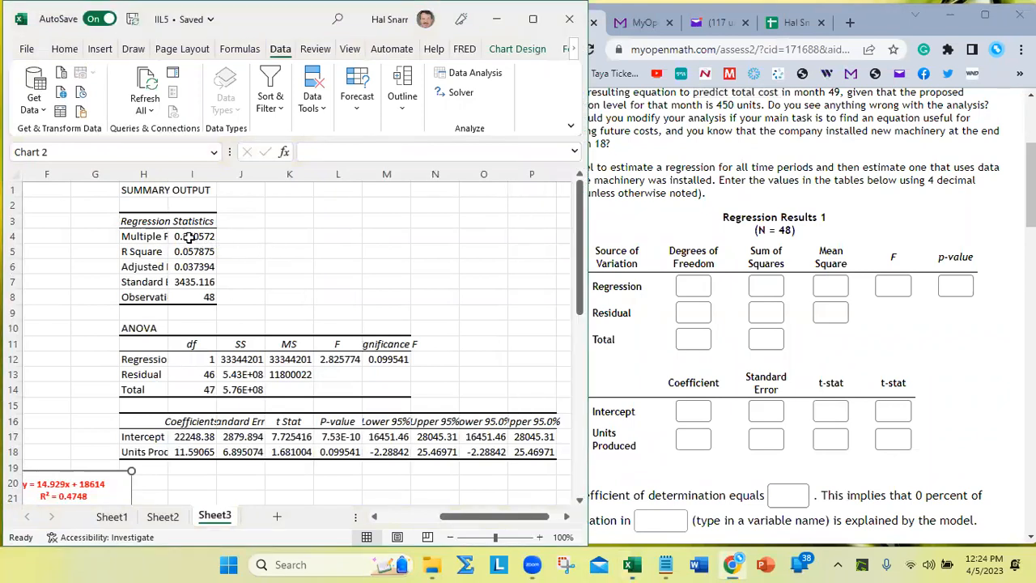
{"action": "left_click", "coordinate": [190, 240], "text": "ctrl"}
{"action": "left_click", "coordinate": [198, 253], "text": "ctrl"}
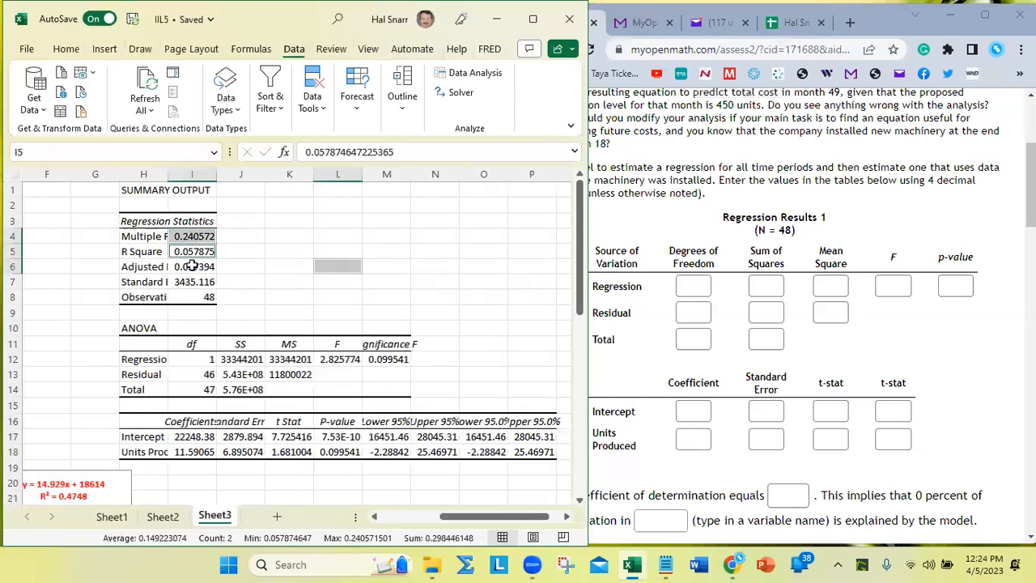
{"action": "left_click", "coordinate": [194, 267], "text": "ctrl"}
{"action": "left_click", "coordinate": [194, 281], "text": "ctrl"}
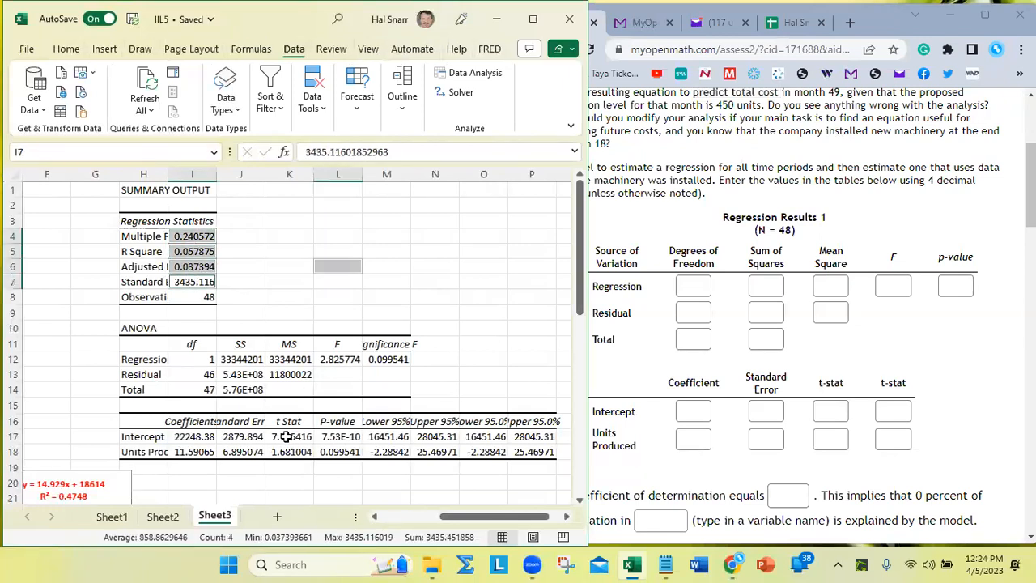
{"action": "left_click", "coordinate": [241, 361], "text": "ctrl"}
{"action": "left_click", "coordinate": [247, 376], "text": "ctrl"}
{"action": "left_click", "coordinate": [243, 389], "text": "ctrl"}
{"action": "left_click", "coordinate": [298, 361], "text": "ctrl"}
{"action": "left_click", "coordinate": [303, 375], "text": "ctrl"}
{"action": "left_click", "coordinate": [340, 360], "text": "ctrl"}
{"action": "left_click", "coordinate": [389, 360], "text": "ctrl"}
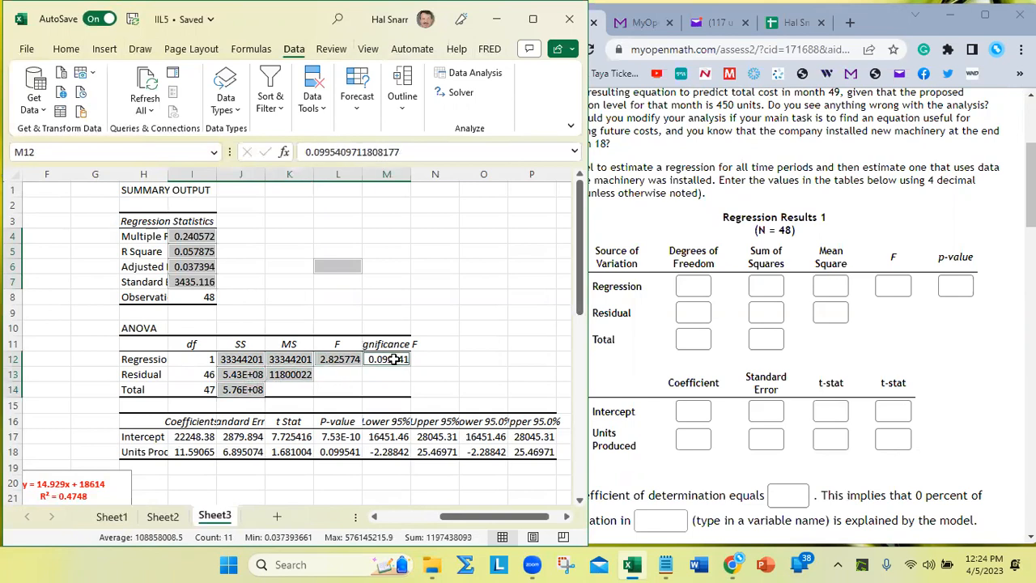
{"action": "left_click", "coordinate": [192, 439], "text": "ctrl"}
{"action": "left_click", "coordinate": [195, 451], "text": "ctrl"}
{"action": "left_click", "coordinate": [251, 440], "text": "ctrl"}
{"action": "left_click", "coordinate": [253, 452], "text": "ctrl"}
{"action": "left_click", "coordinate": [287, 442], "text": "ctrl"}
{"action": "left_click", "coordinate": [298, 454], "text": "ctrl"}
{"action": "left_click", "coordinate": [344, 438], "text": "ctrl"}
{"action": "left_click", "coordinate": [347, 451], "text": "ctrl"}
{"action": "left_click", "coordinate": [384, 453], "text": "ctrl"}
{"action": "left_click", "coordinate": [391, 437], "text": "ctrl"}
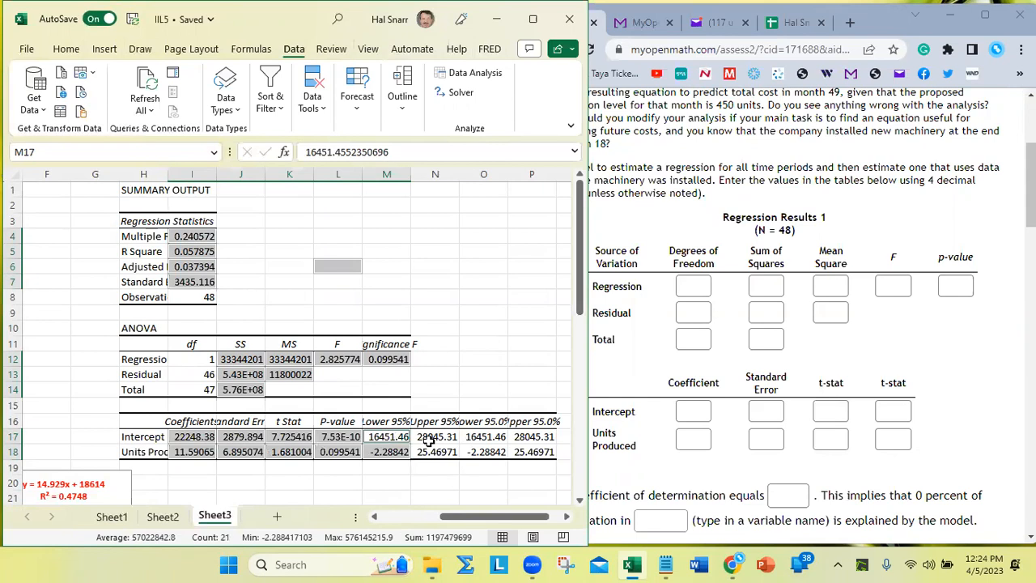
{"action": "left_click", "coordinate": [434, 442], "text": "ctrl"}
{"action": "left_click", "coordinate": [443, 453], "text": "ctrl"}
{"action": "left_click", "coordinate": [489, 453], "text": "ctrl"}
{"action": "left_click", "coordinate": [488, 438], "text": "ctrl"}
{"action": "left_click", "coordinate": [530, 437], "text": "ctrl"}
{"action": "left_click", "coordinate": [528, 451], "text": "ctrl"}
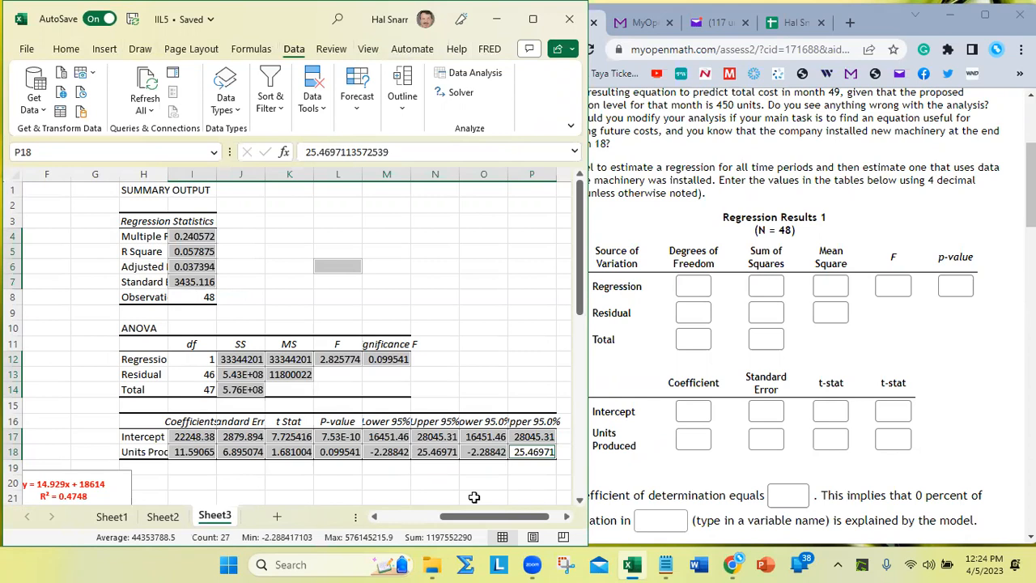
{"action": "left_click", "coordinate": [60, 49]}
{"action": "left_click", "coordinate": [237, 114]}
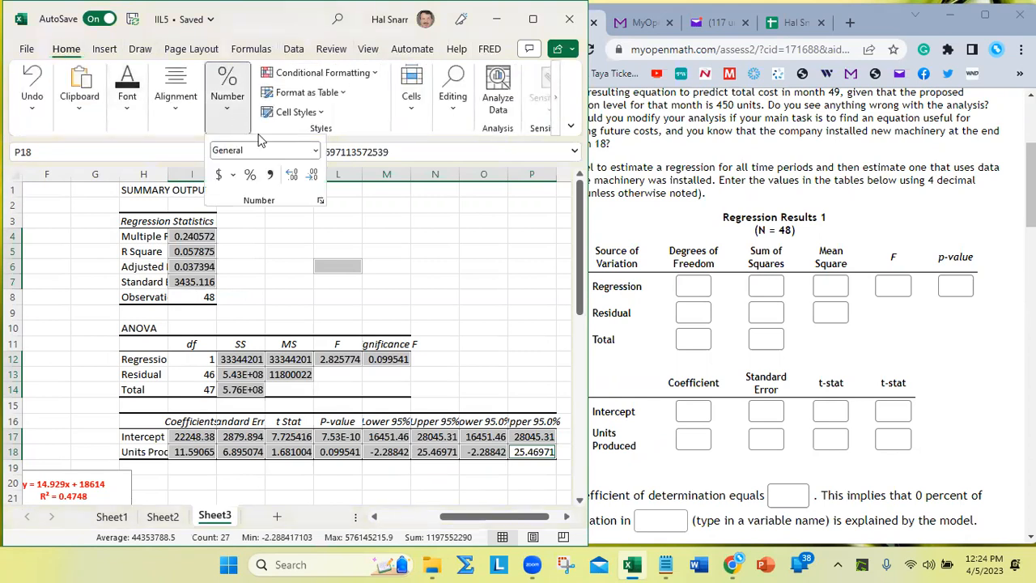
{"action": "left_click", "coordinate": [314, 177]}
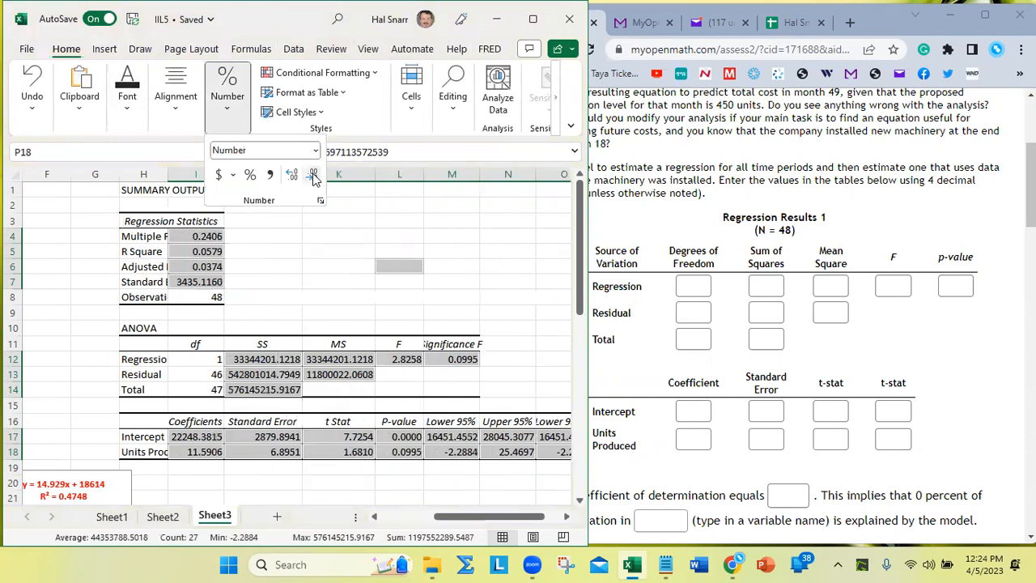
{"action": "left_click", "coordinate": [313, 176]}
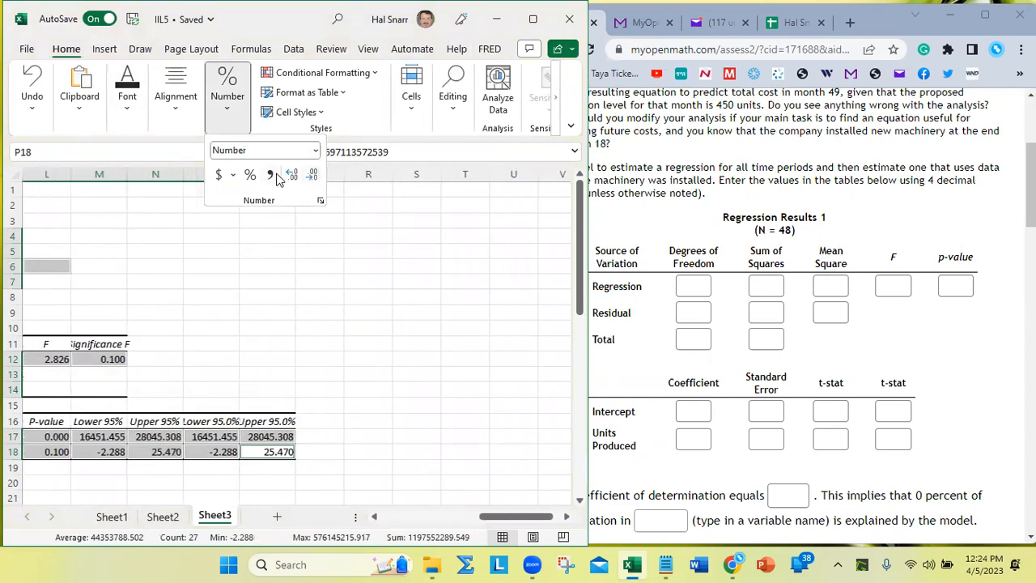
{"action": "left_click", "coordinate": [292, 177]}
{"action": "left_click_drag", "start_coordinate": [497, 521], "coordinate": [314, 492]}
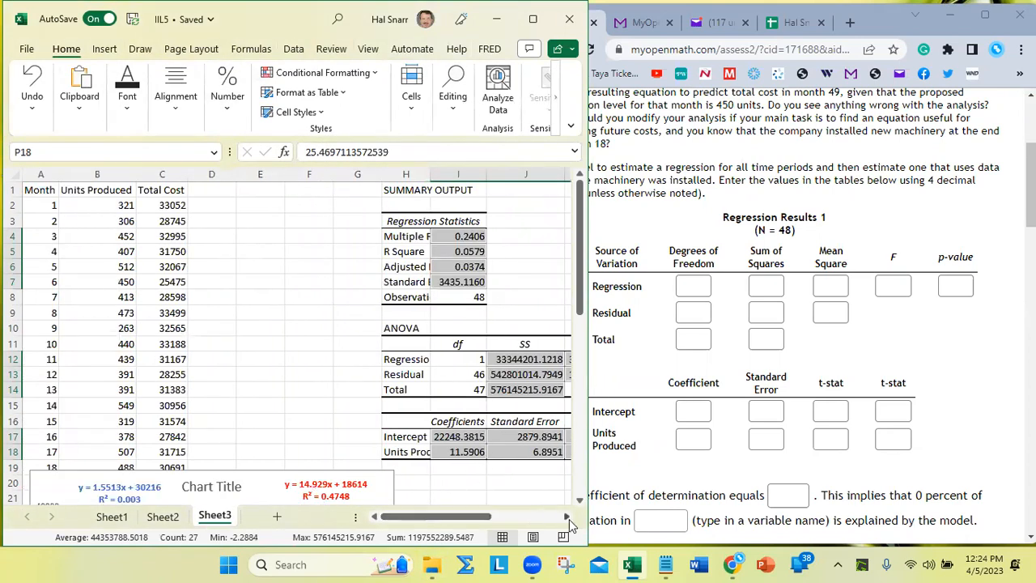
Step: Examine the observation count and the ANOVA degrees of freedom for regression, residual and total in the output
{"action": "left_click", "coordinate": [567, 518]}
{"action": "left_click", "coordinate": [567, 517]}
{"action": "left_click", "coordinate": [567, 517]}
{"action": "left_click", "coordinate": [567, 518]}
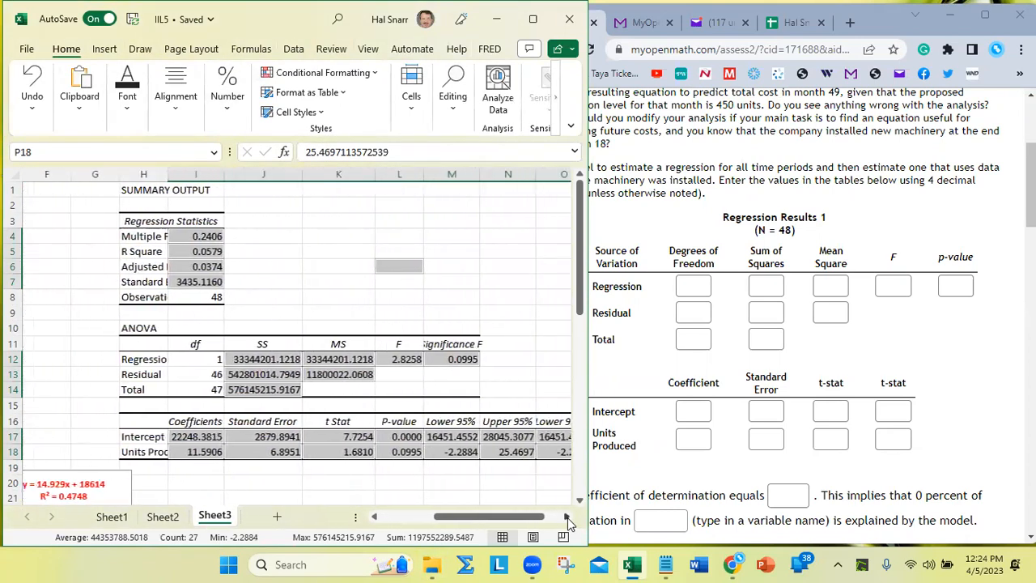
{"action": "left_click", "coordinate": [212, 297]}
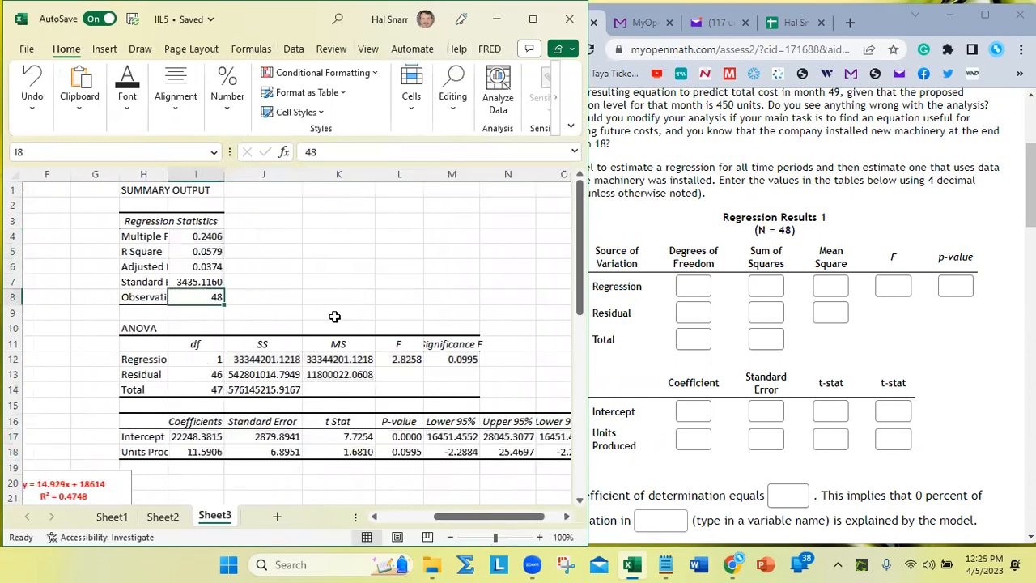
{"action": "left_click", "coordinate": [219, 362]}
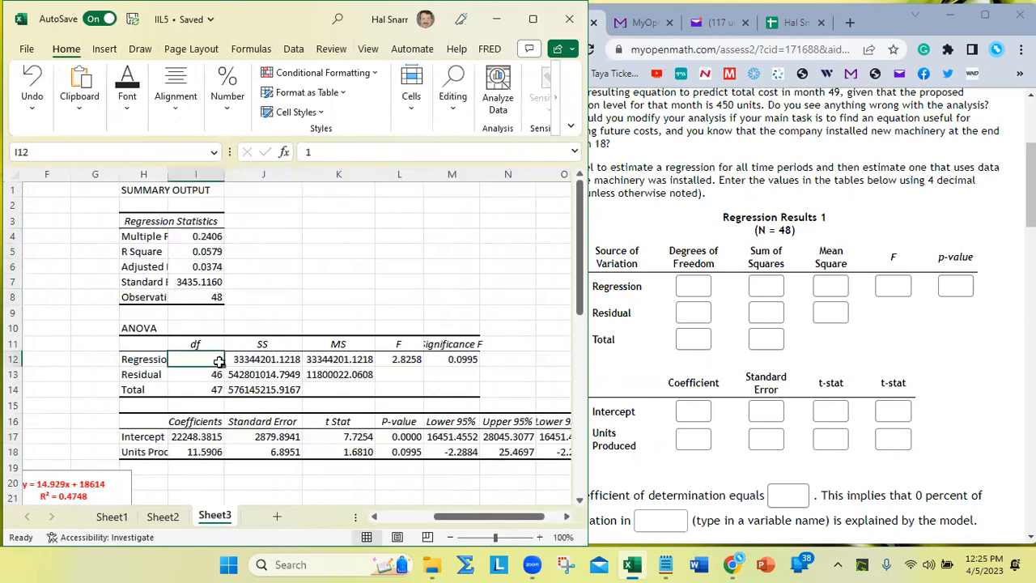
{"action": "left_click", "coordinate": [209, 377]}
{"action": "left_click", "coordinate": [195, 389]}
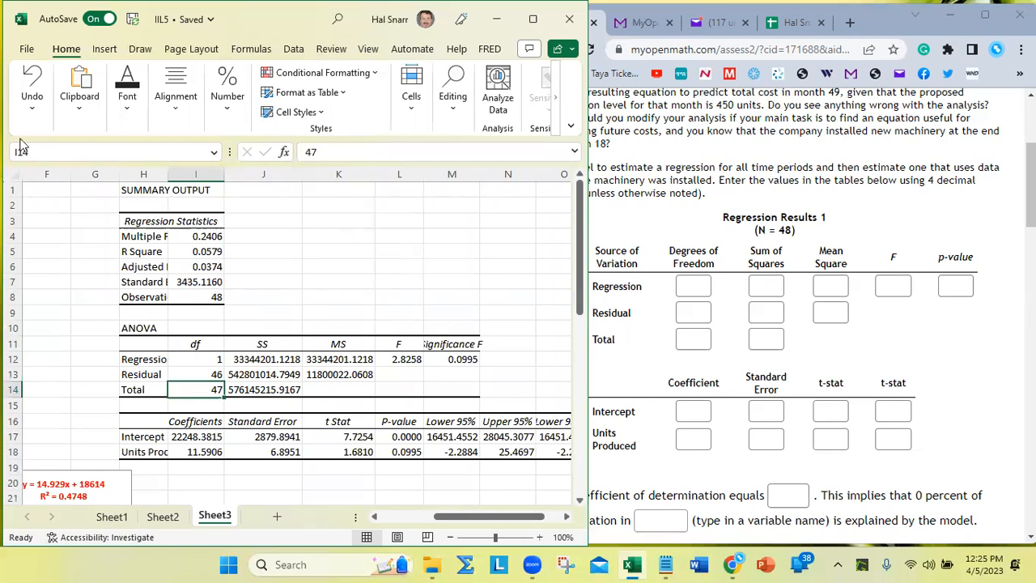
Step: Autofit the widths of column H and the remaining regression output columns to their contents
{"action": "left_click", "coordinate": [154, 173]}
{"action": "left_click_drag", "start_coordinate": [168, 174], "coordinate": [542, 199]}
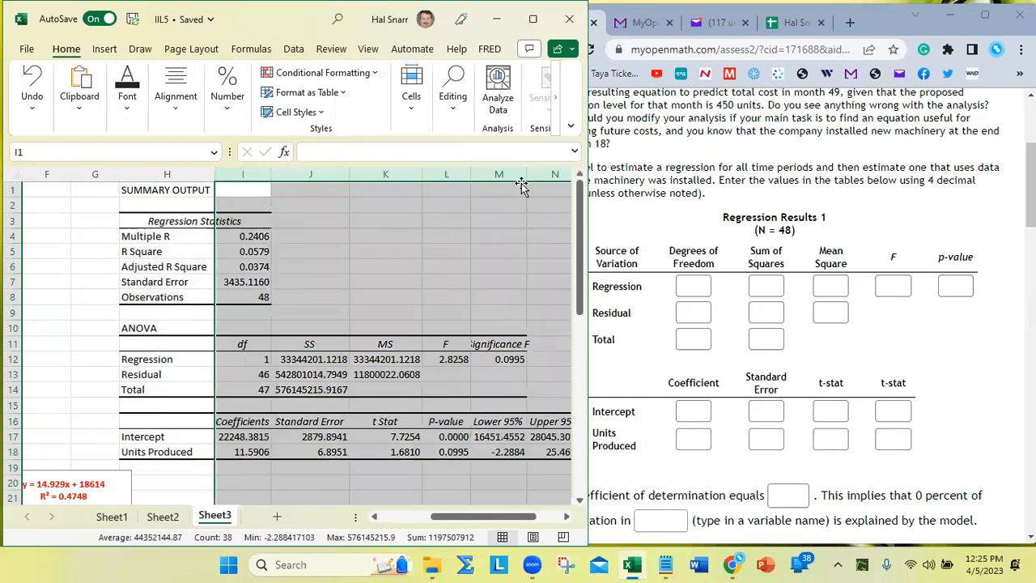
{"action": "double_click", "coordinate": [526, 174]}
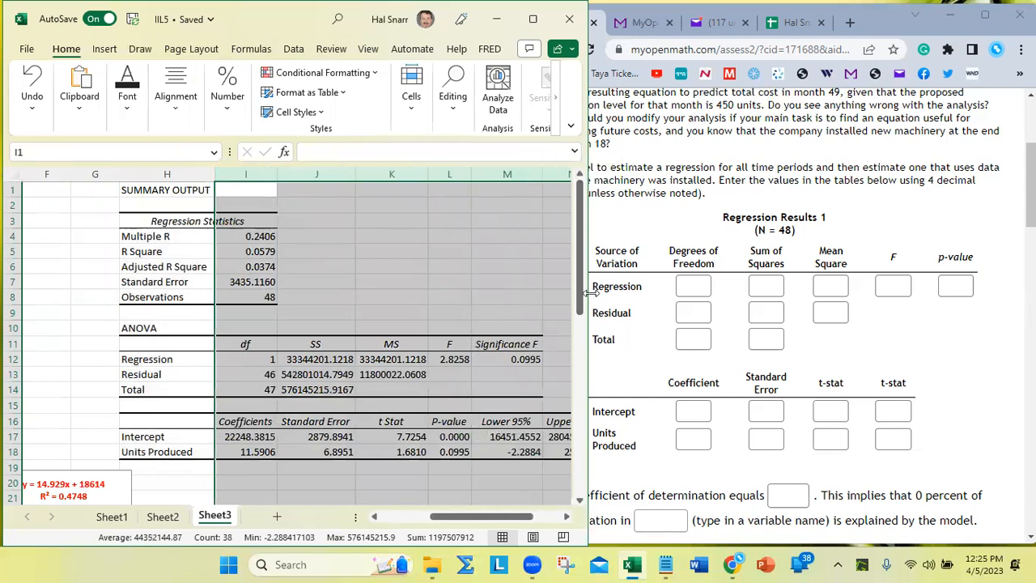
Step: Clear the lower and upper 95% confidence limit columns by filling blank cells from row 20 up over M16:Q20
{"action": "left_click_drag", "start_coordinate": [592, 293], "coordinate": [850, 381]}
{"action": "left_click", "coordinate": [753, 421]}
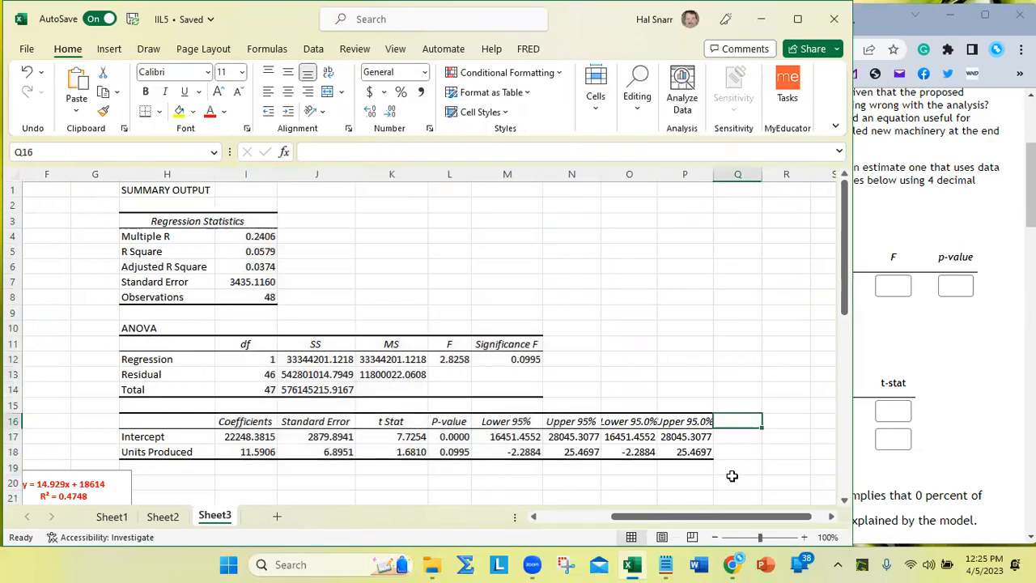
{"action": "left_click_drag", "start_coordinate": [732, 477], "coordinate": [518, 481]}
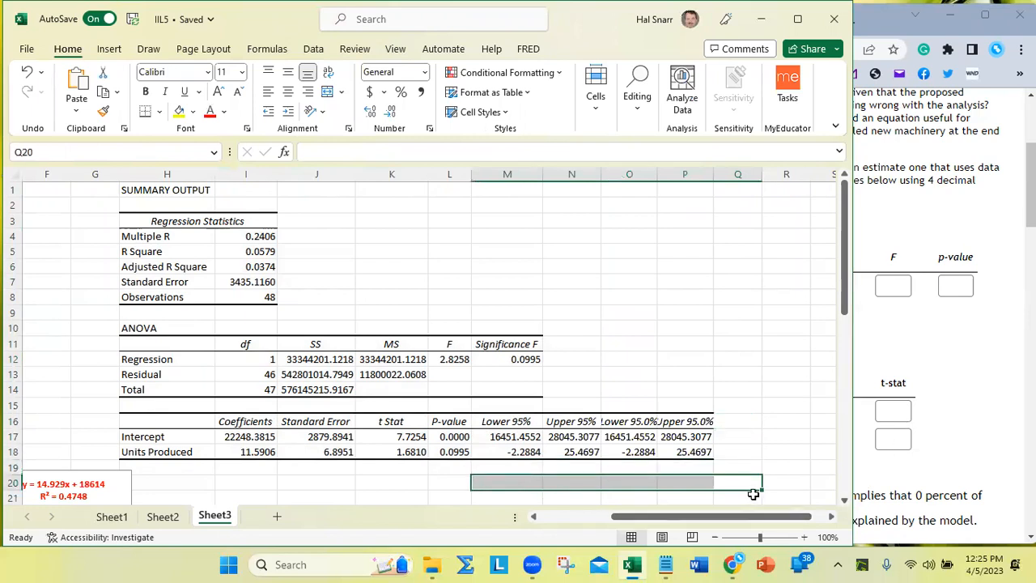
{"action": "left_click_drag", "start_coordinate": [762, 490], "coordinate": [749, 415]}
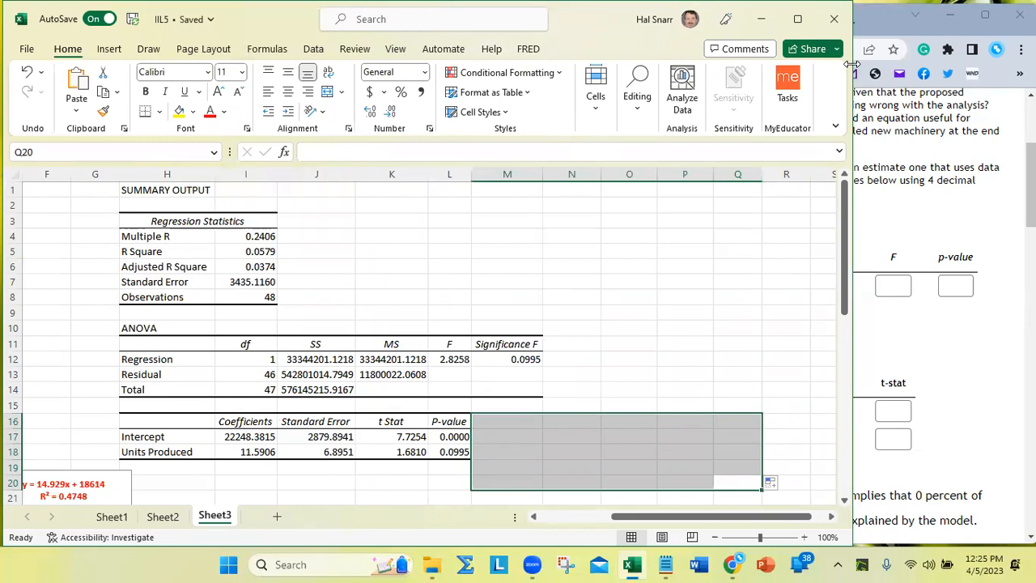
Step: Narrow the workbook window so the regression output from column H sits beside the question's complete answer tables
{"action": "left_click_drag", "start_coordinate": [852, 63], "coordinate": [576, 63]}
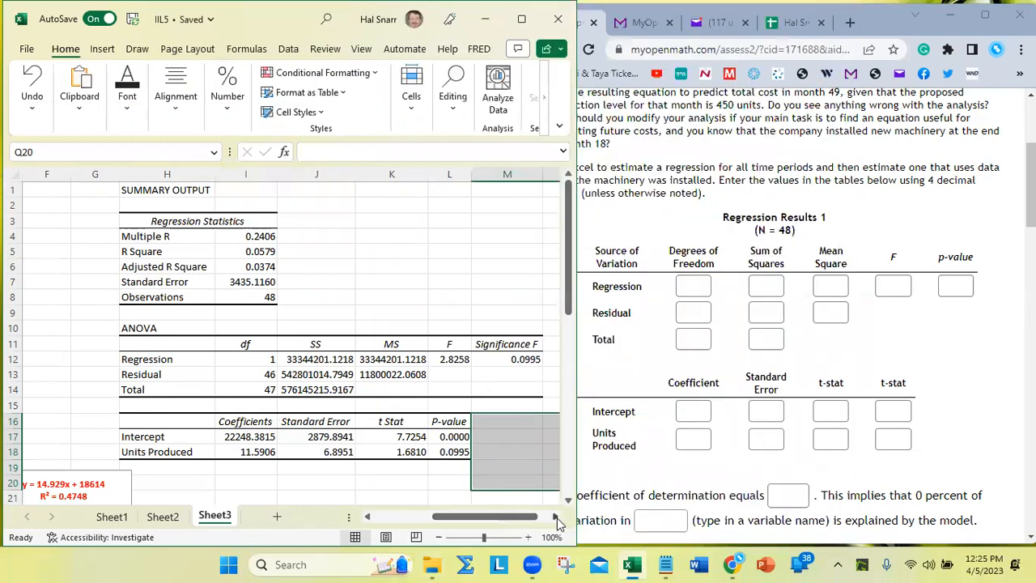
{"action": "left_click", "coordinate": [555, 516]}
{"action": "left_click", "coordinate": [555, 516]}
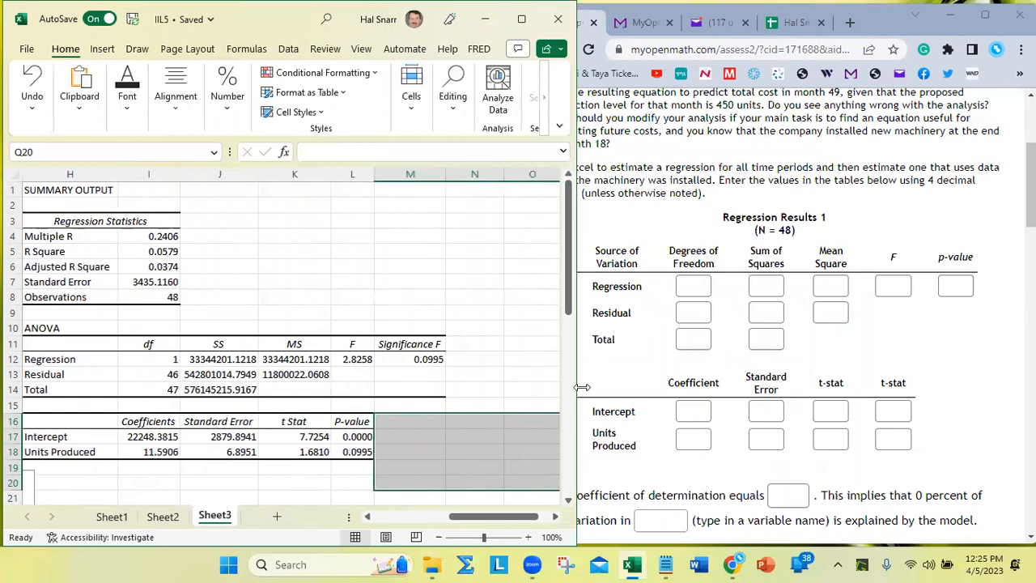
{"action": "left_click_drag", "start_coordinate": [582, 388], "coordinate": [491, 388]}
{"action": "left_click", "coordinate": [409, 467]}
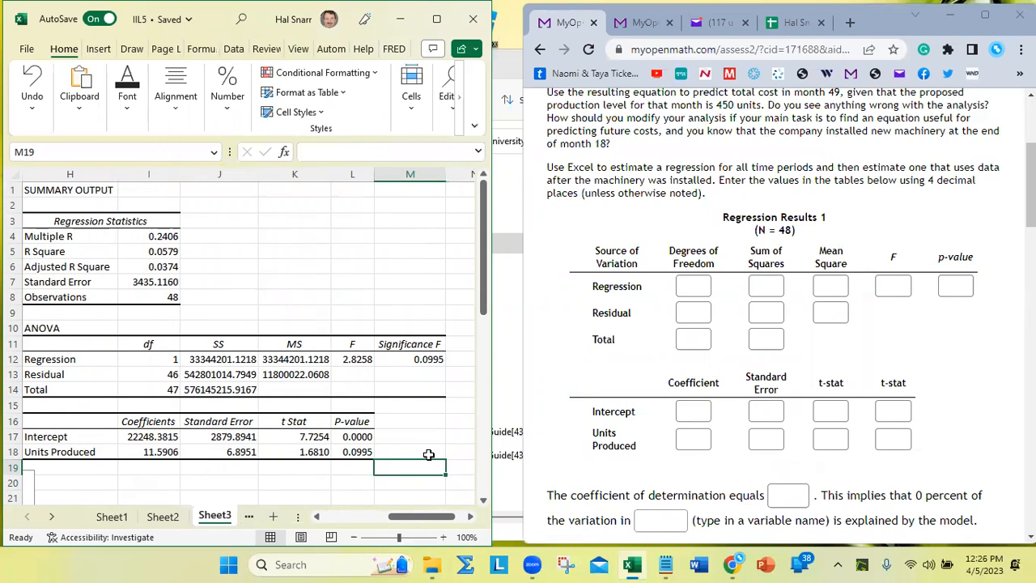
{"action": "left_click", "coordinate": [381, 482]}
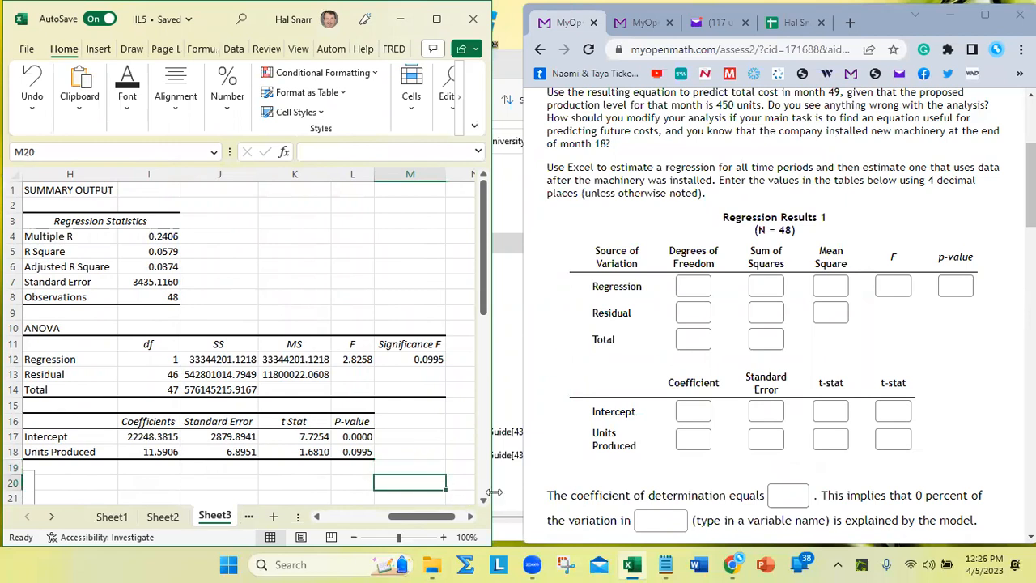
Step: Fill the blank cell M20 over M16:Q20 again and return the workbook window to its narrow size beside the browser
{"action": "left_click_drag", "start_coordinate": [494, 491], "coordinate": [746, 491]}
{"action": "mouse_move", "coordinate": [411, 486]}
{"action": "left_mouse_down"}
{"action": "mouse_move", "coordinate": [626, 490]}
{"action": "mouse_move", "coordinate": [666, 440]}
{"action": "mouse_move", "coordinate": [666, 406]}
{"action": "left_mouse_up"}
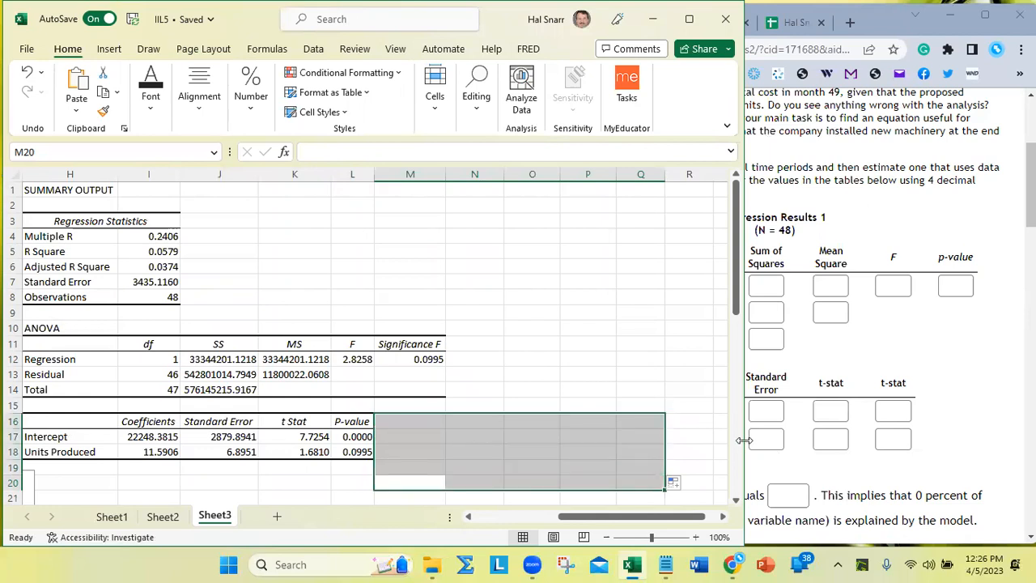
{"action": "left_click_drag", "start_coordinate": [744, 440], "coordinate": [484, 440]}
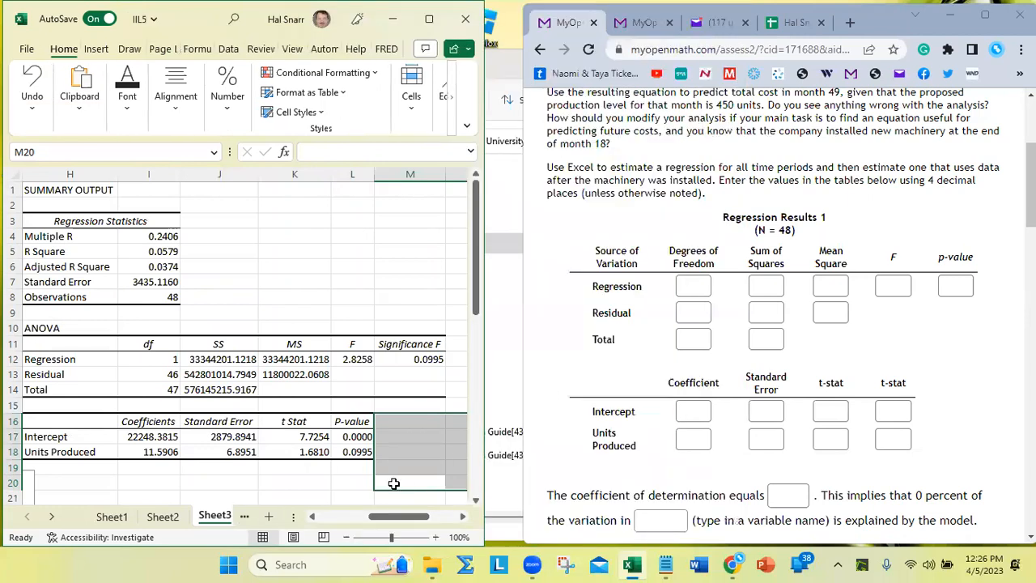
{"action": "left_click", "coordinate": [324, 483]}
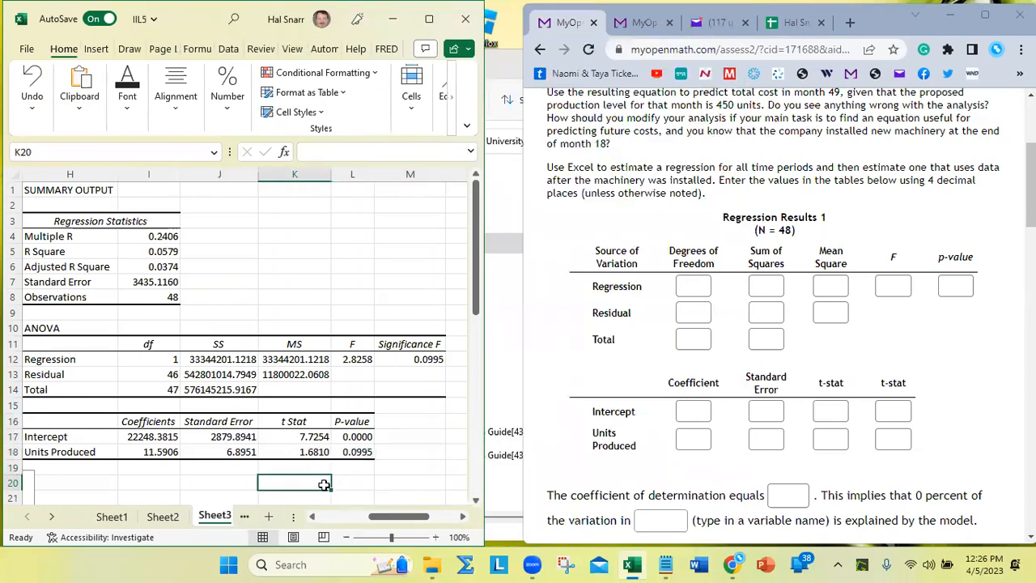
Step: In the Regression Results 1 table, enter degrees of freedom 1 for Regression and 46 for Residual
{"action": "left_click", "coordinate": [700, 287]}
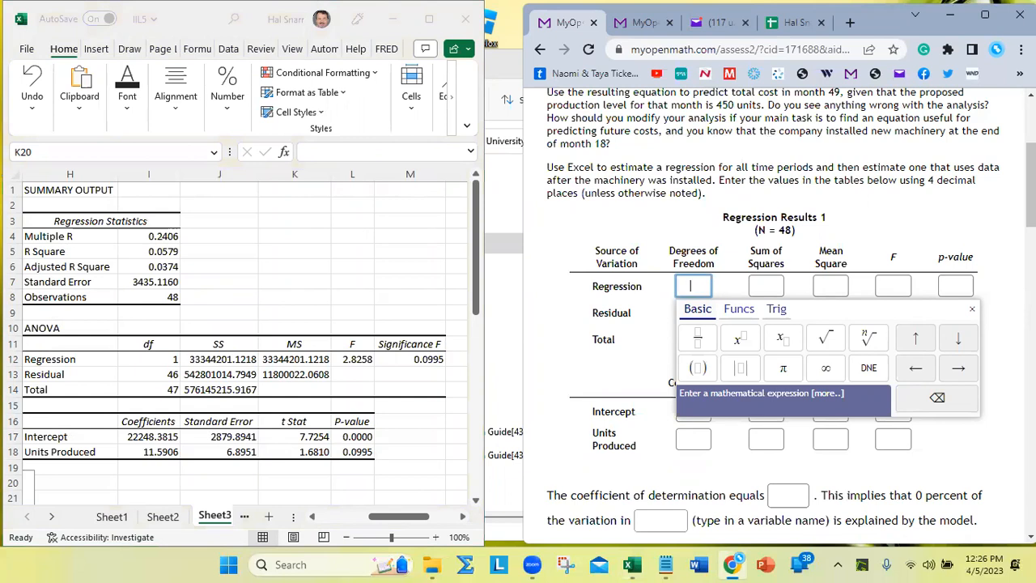
{"action": "type", "text": "1"}
{"action": "left_click", "coordinate": [157, 362]}
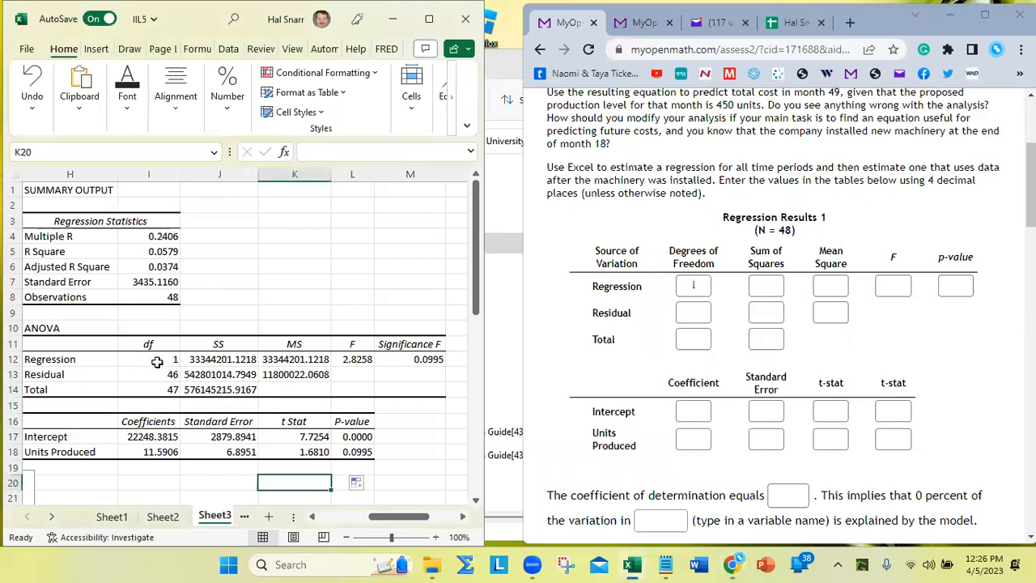
{"action": "left_click", "coordinate": [157, 362]}
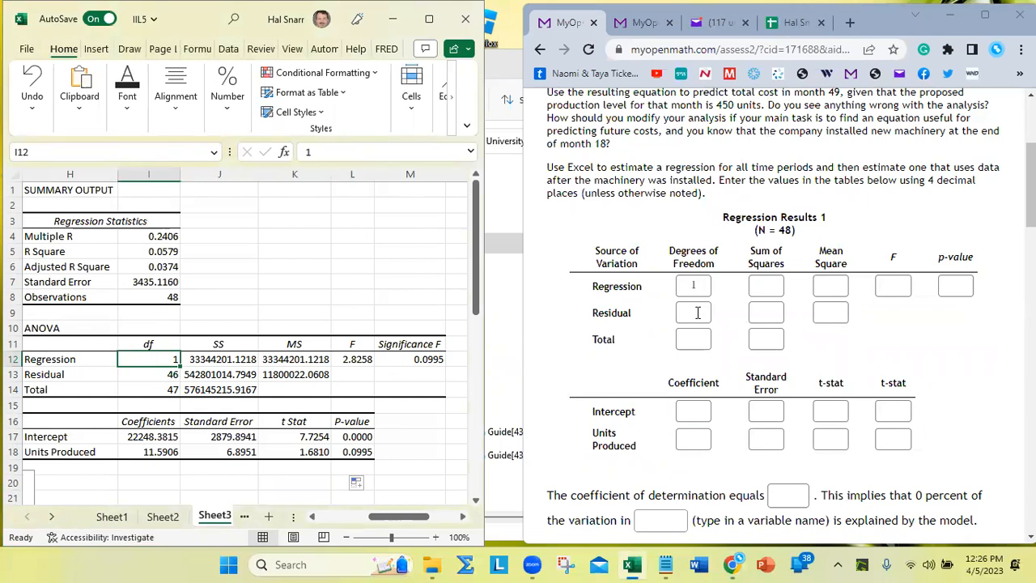
{"action": "left_click", "coordinate": [695, 285]}
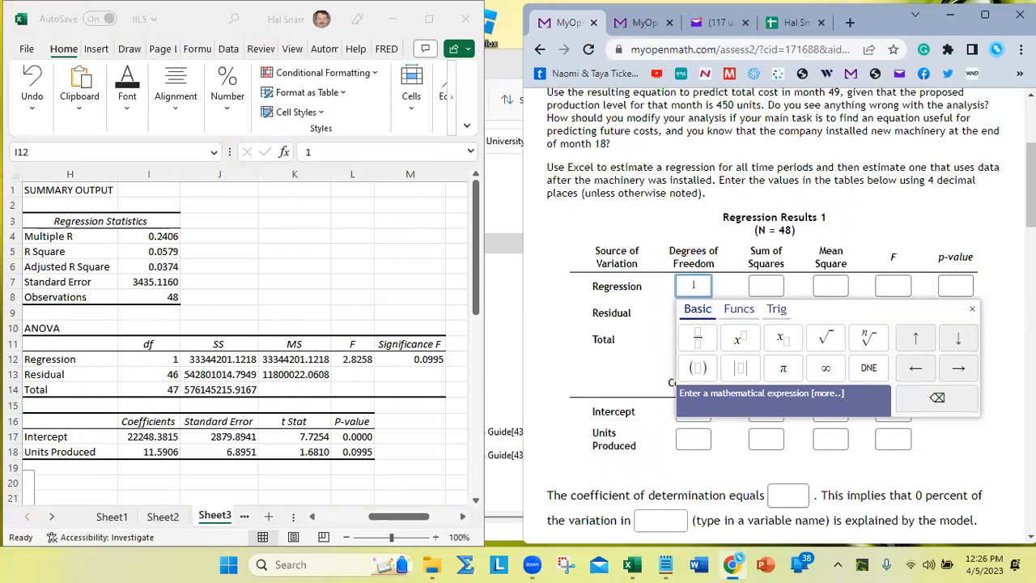
{"action": "left_click", "coordinate": [695, 320]}
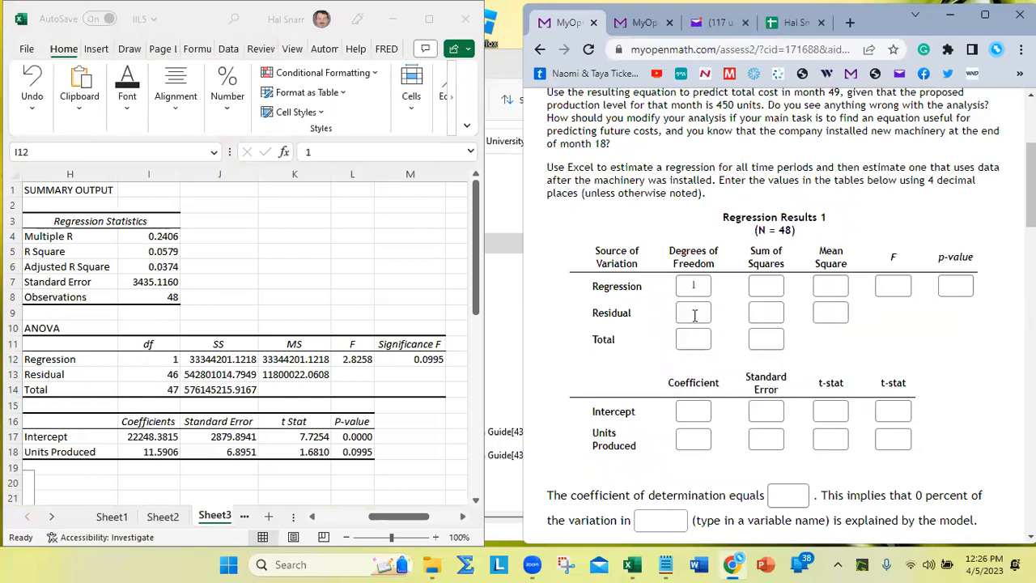
{"action": "left_click", "coordinate": [695, 315]}
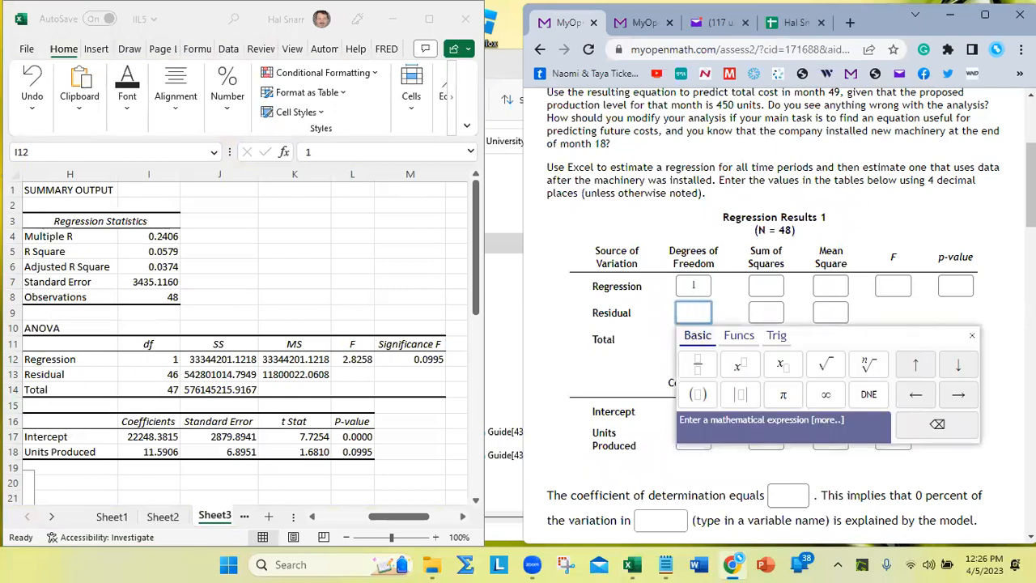
{"action": "type", "text": "46"}
Step: Minimize the File Explorer window lying between the two windows and enter 47 as the Total degrees of freedom
{"action": "left_click", "coordinate": [510, 396]}
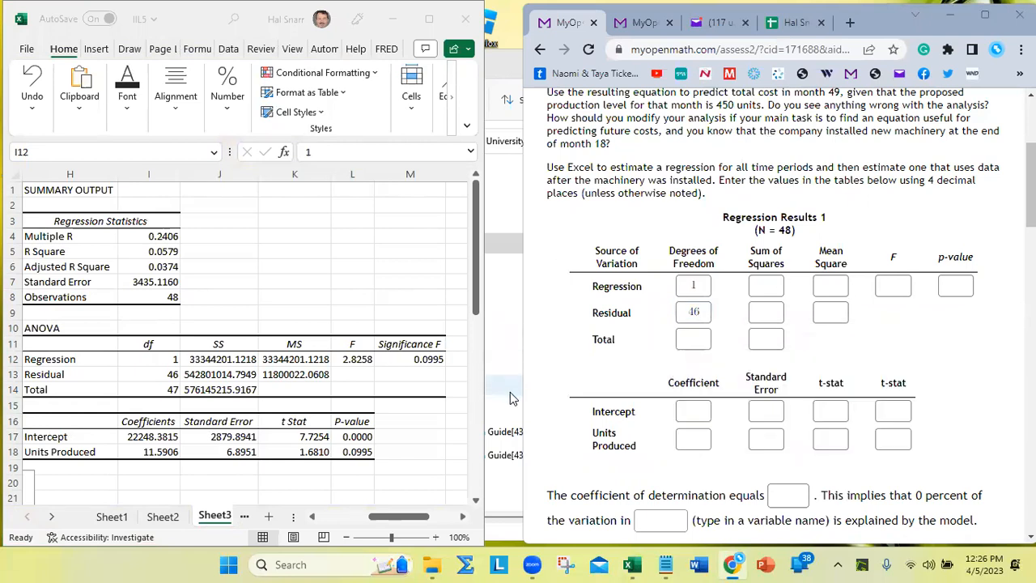
{"action": "left_click", "coordinate": [871, 343]}
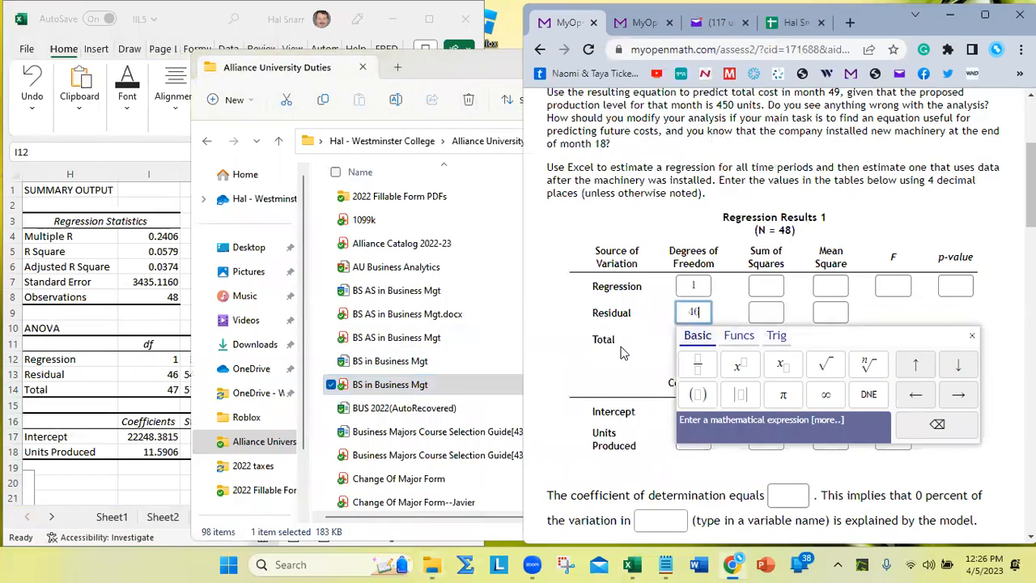
{"action": "left_click", "coordinate": [435, 64]}
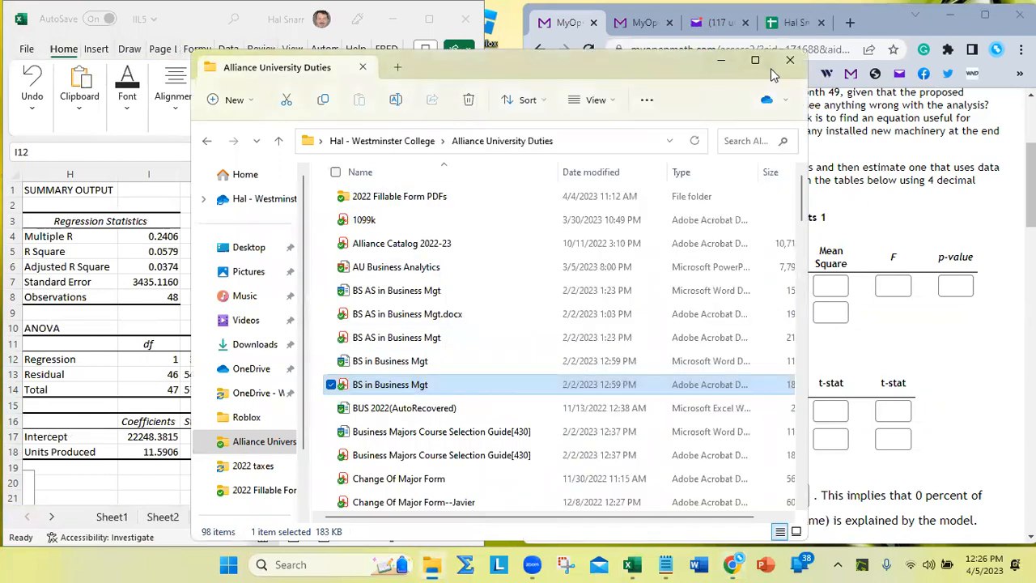
{"action": "left_click", "coordinate": [719, 66]}
{"action": "left_click", "coordinate": [690, 339]}
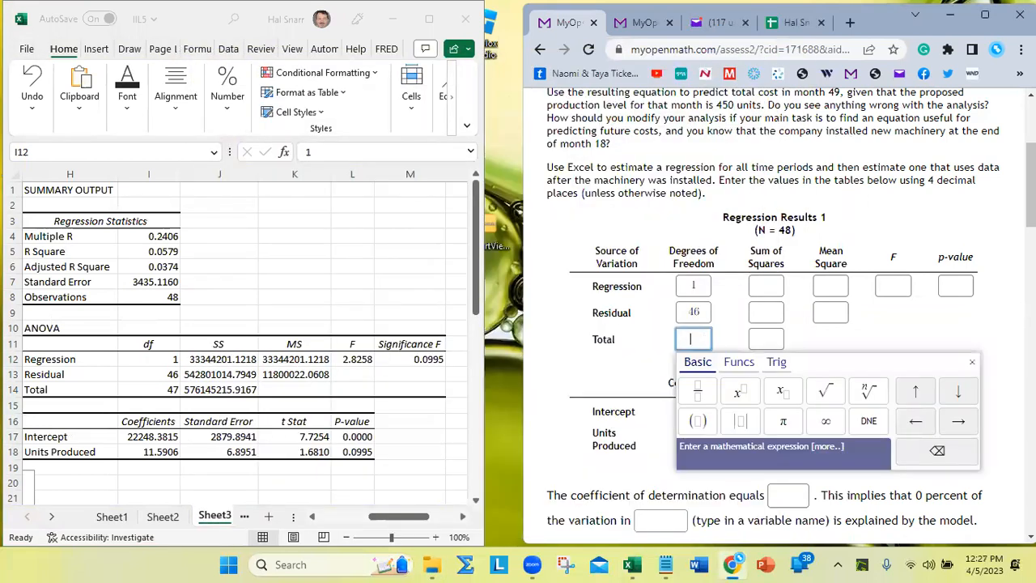
{"action": "type", "text": "47"}
{"action": "left_click", "coordinate": [887, 323]}
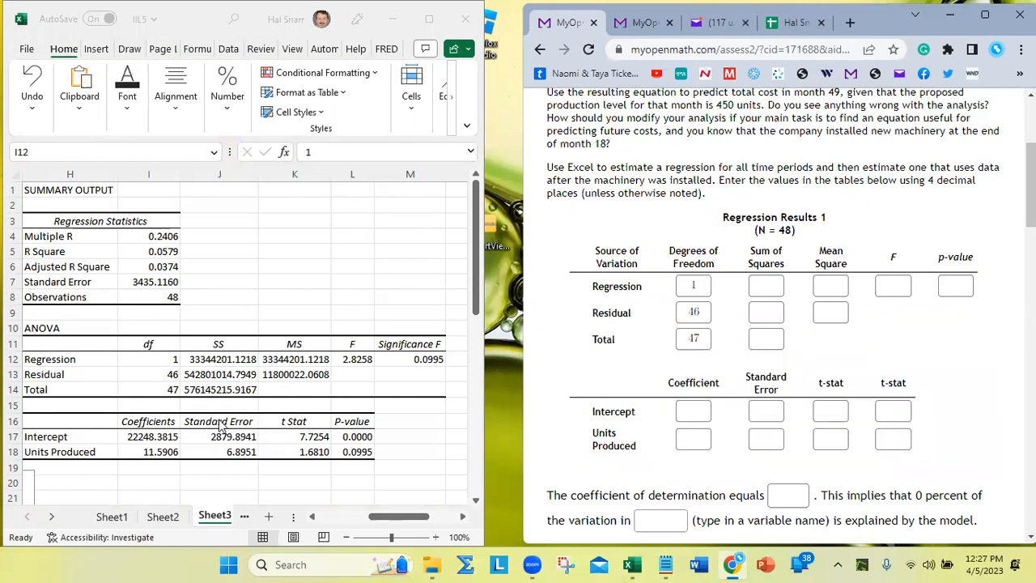
Step: Copy the regression sum of squares, 33344201.1218, from cell J12 into the Regression row's Sum of Squares answer
{"action": "left_click", "coordinate": [217, 360]}
{"action": "left_click", "coordinate": [217, 359]}
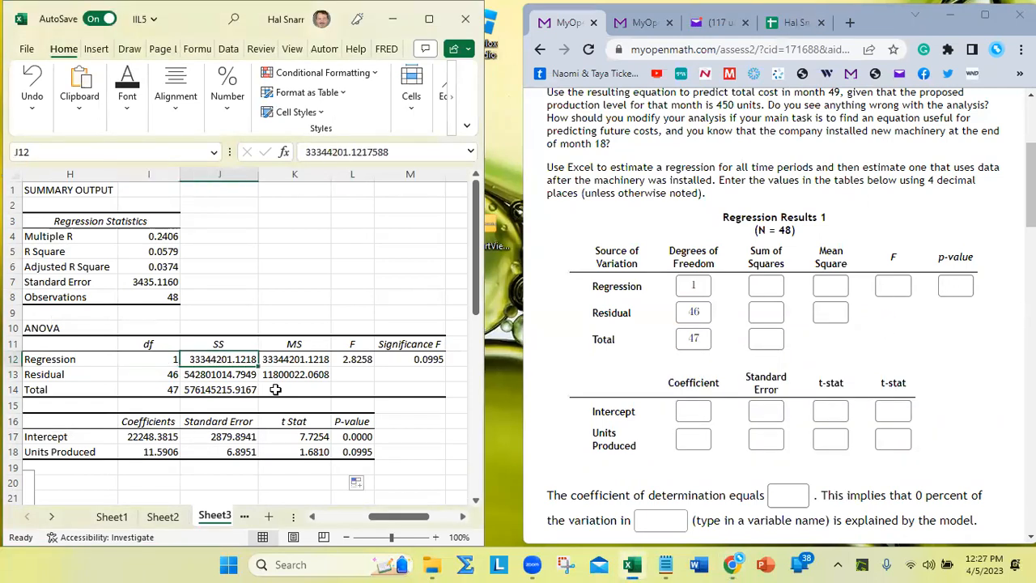
{"action": "key", "text": "ctrl+c"}
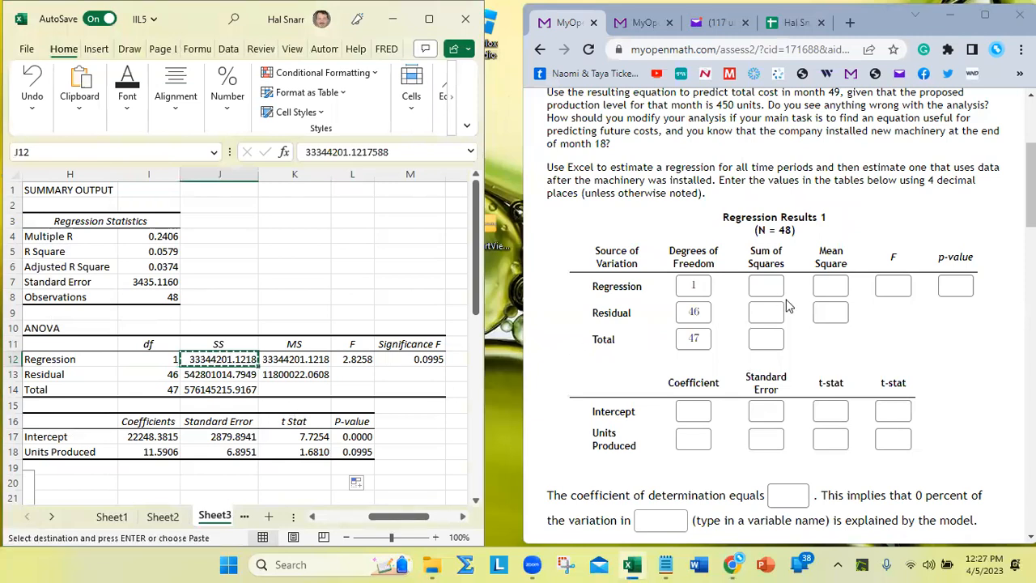
{"action": "left_click", "coordinate": [762, 287]}
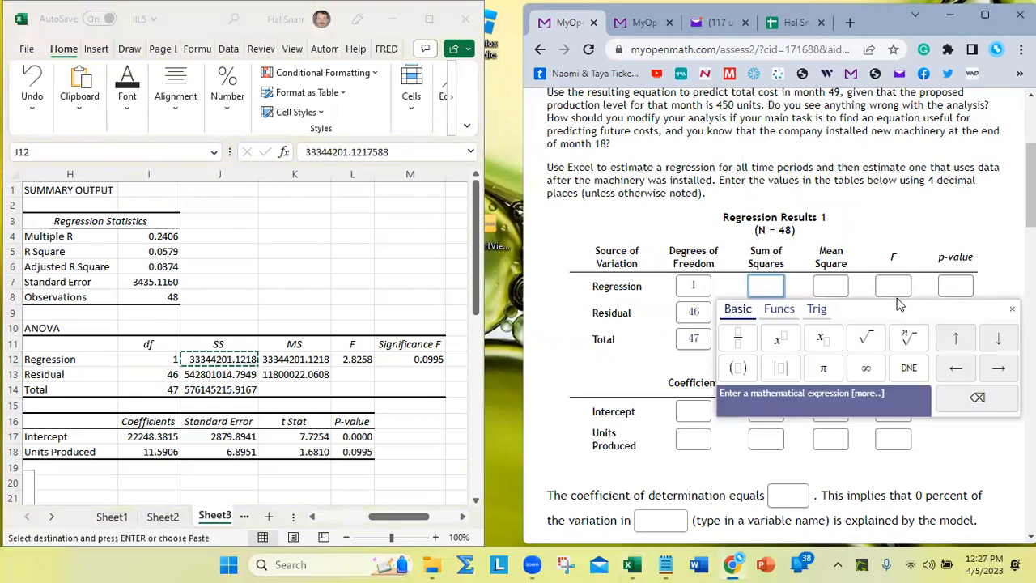
{"action": "key", "text": "ctrl+v"}
{"action": "left_click", "coordinate": [905, 208]}
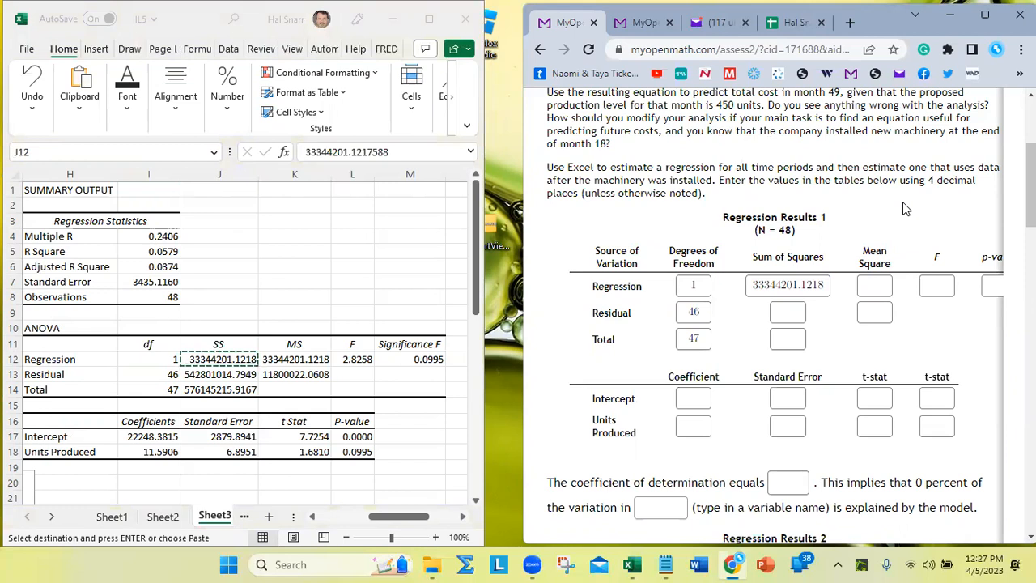
Step: Try to copy the residual sum of squares from cell J13 into the Residual row's Sum of Squares answer
{"action": "left_click", "coordinate": [194, 374]}
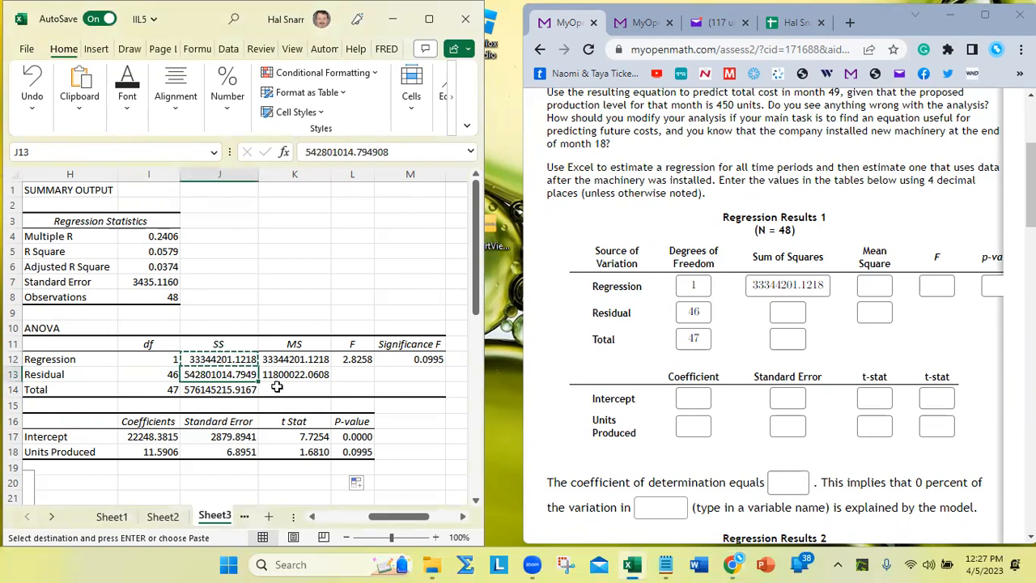
{"action": "key", "text": "ctrl"}
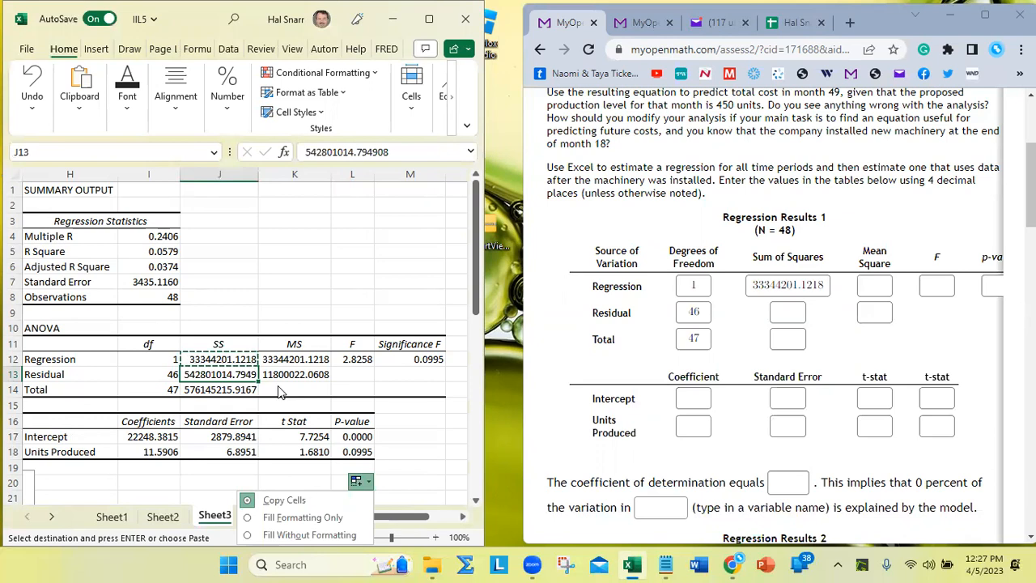
{"action": "left_click", "coordinate": [787, 314]}
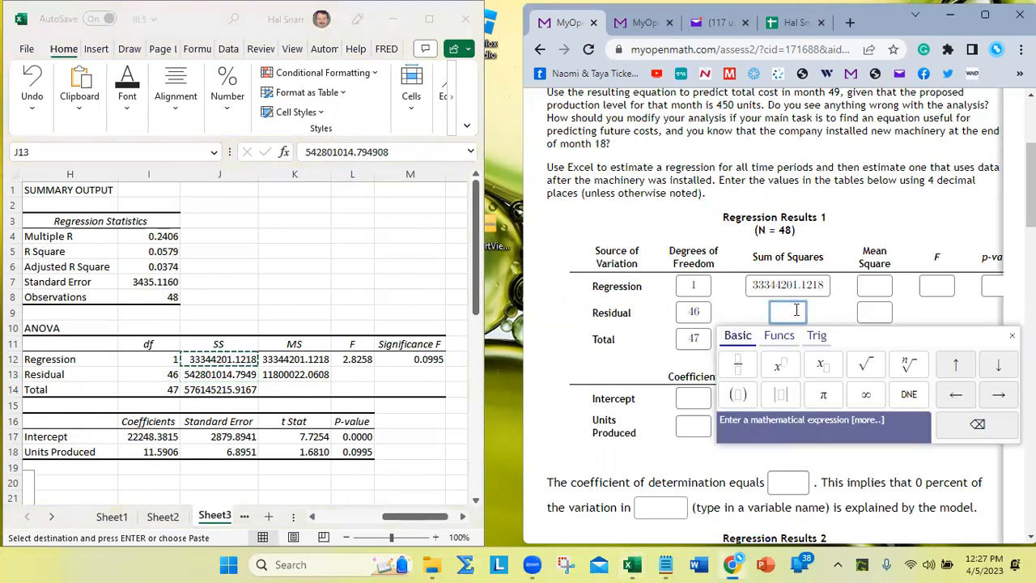
{"action": "key", "text": "ctrl+v"}
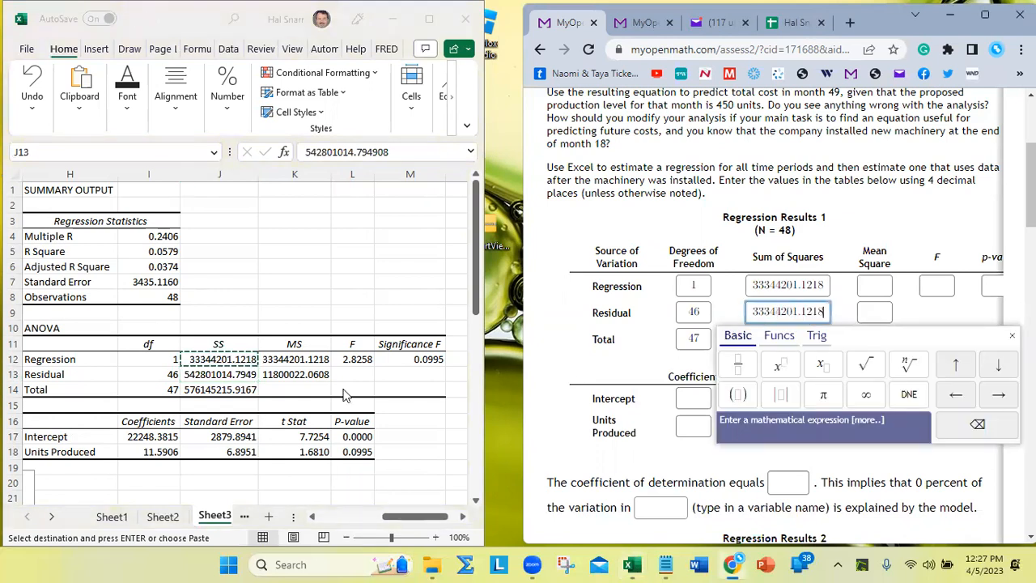
Step: Replace the Residual row's Sum of Squares answer with 542801014.7949, copied from cell J13
{"action": "left_click", "coordinate": [198, 391]}
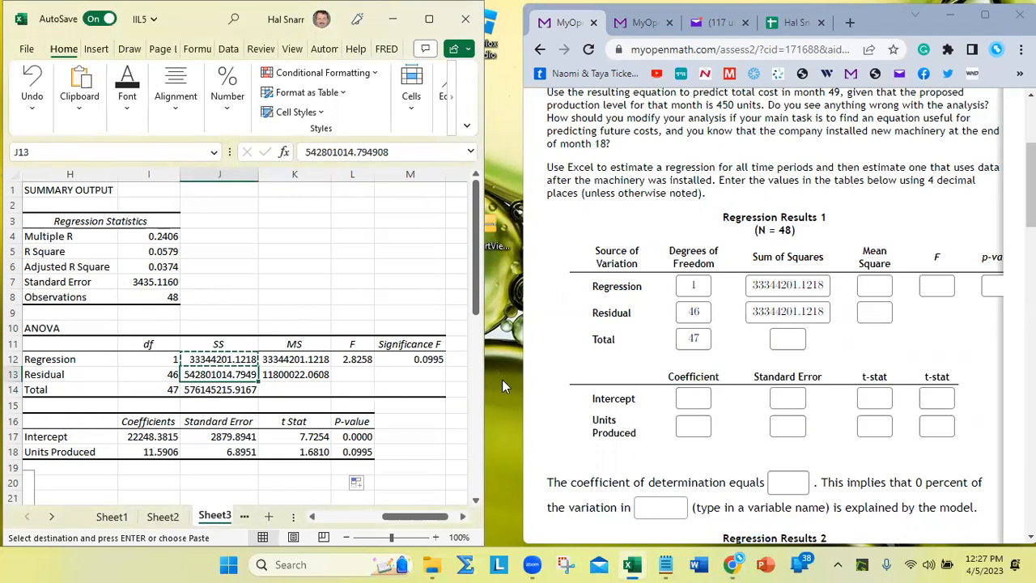
{"action": "left_click", "coordinate": [790, 315]}
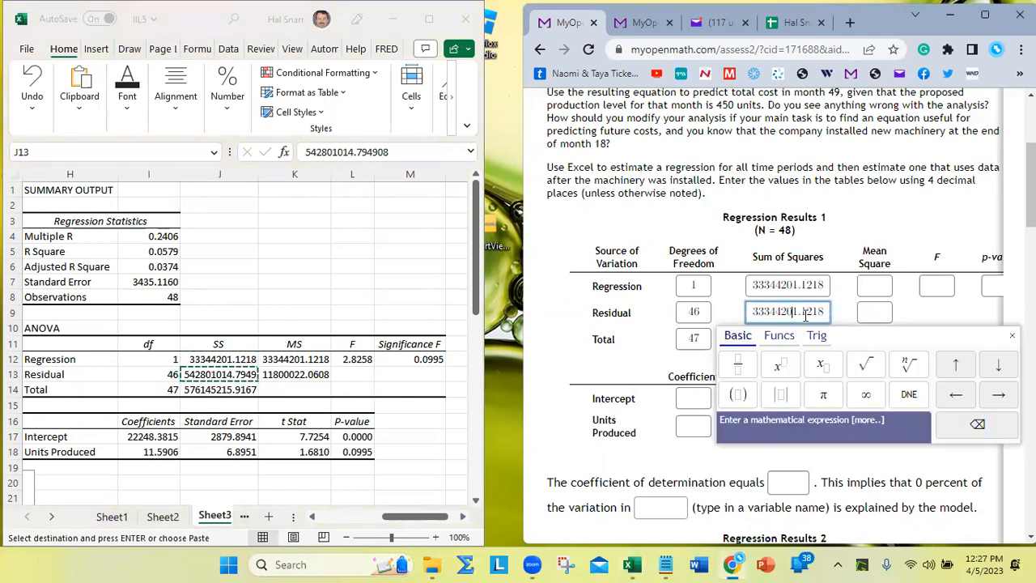
{"action": "key", "text": "ctrl+a"}
{"action": "key", "text": "ctrl+v"}
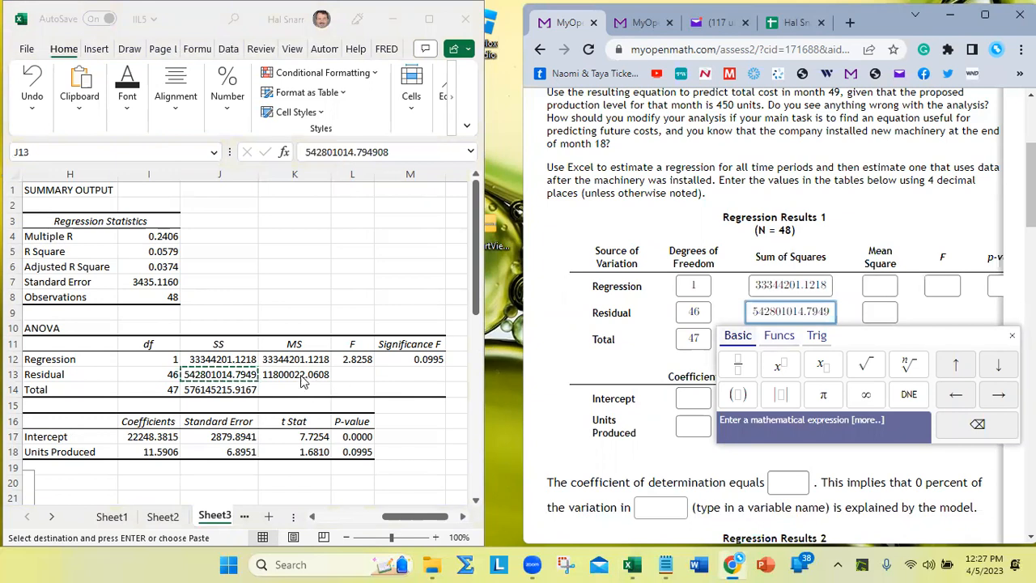
Step: Copy the total sum of squares, 576145215.9167, from cell J14 into the Total row's Sum of Squares answer
{"action": "left_click", "coordinate": [216, 393]}
{"action": "left_click", "coordinate": [215, 390]}
{"action": "key", "text": "ctrl+c"}
{"action": "left_click", "coordinate": [802, 344]}
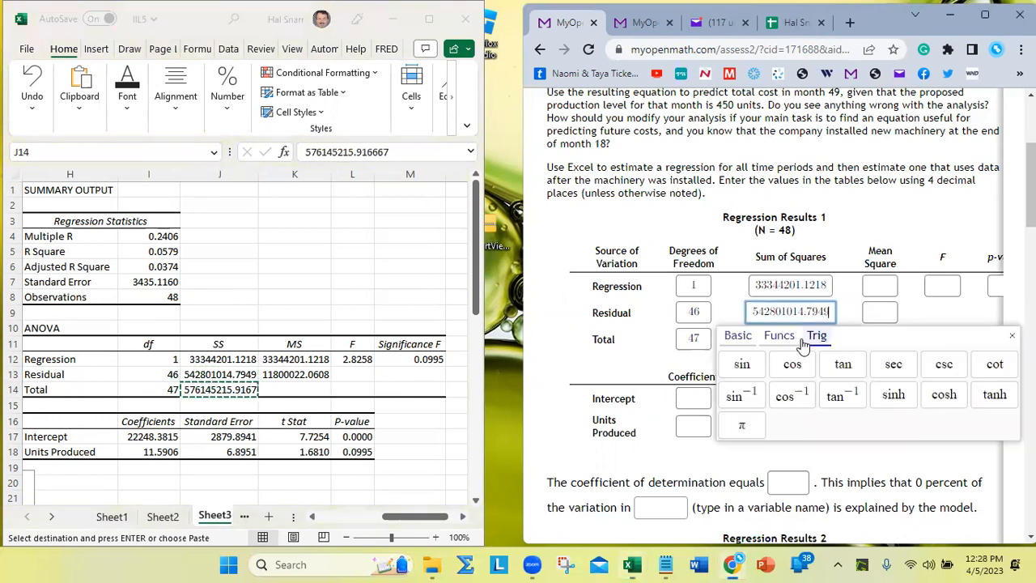
{"action": "left_click", "coordinate": [864, 317]}
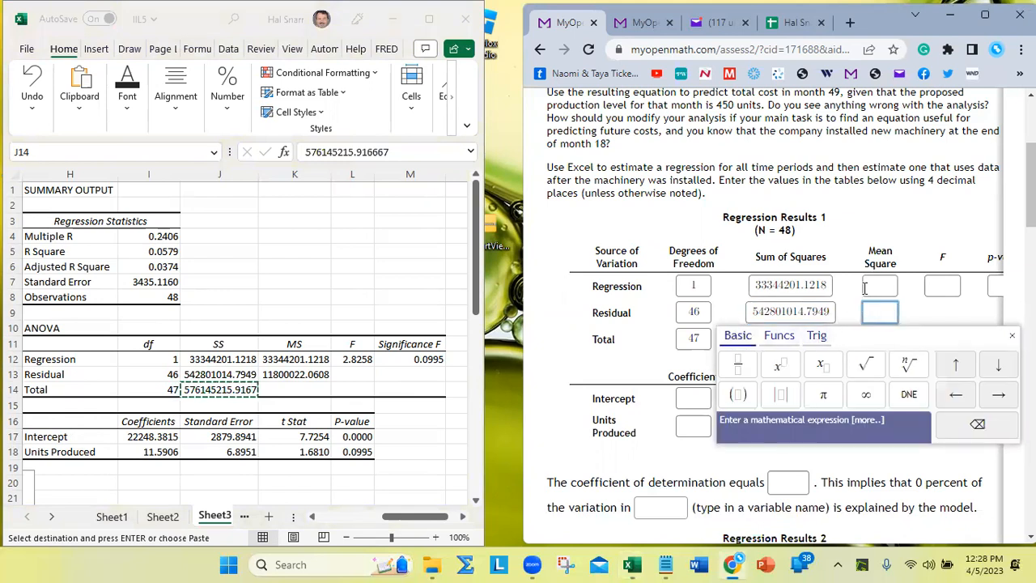
{"action": "left_click", "coordinate": [693, 424]}
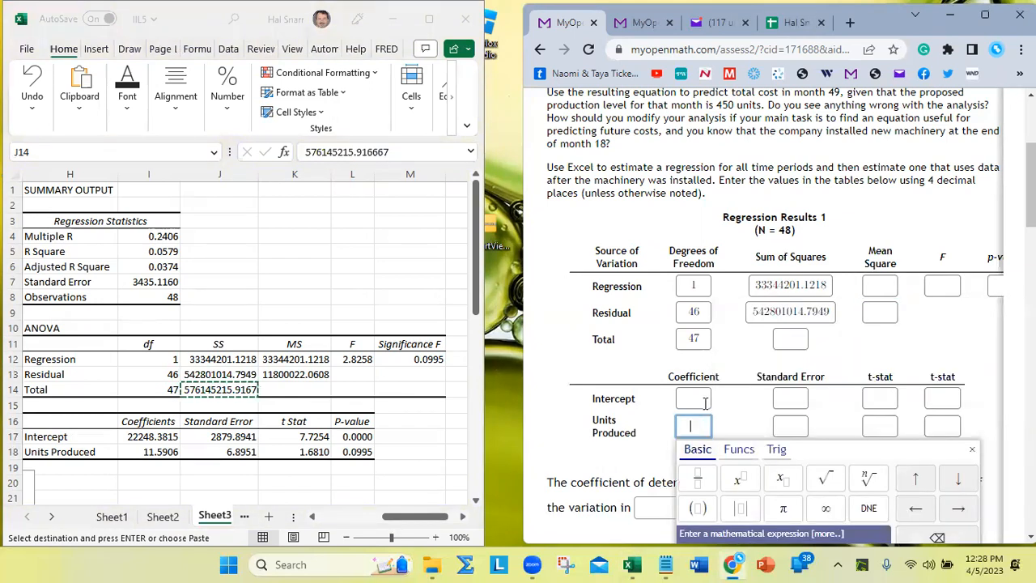
{"action": "left_click", "coordinate": [797, 344]}
{"action": "key", "text": "ctrl+v"}
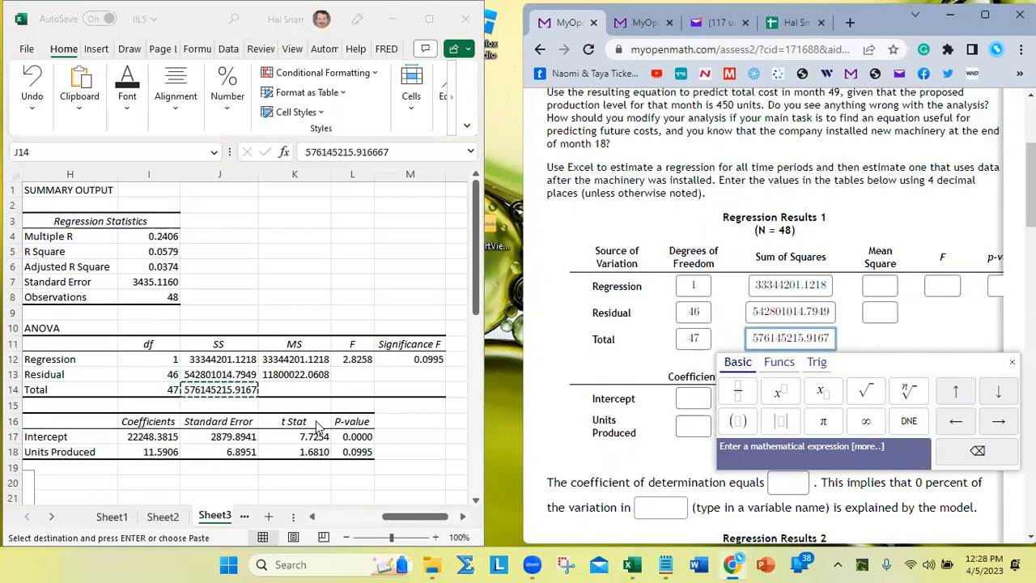
Step: Copy the regression mean square, 33344201.1218, from cell K12 into the Regression row's Mean Square answer
{"action": "left_click", "coordinate": [312, 368]}
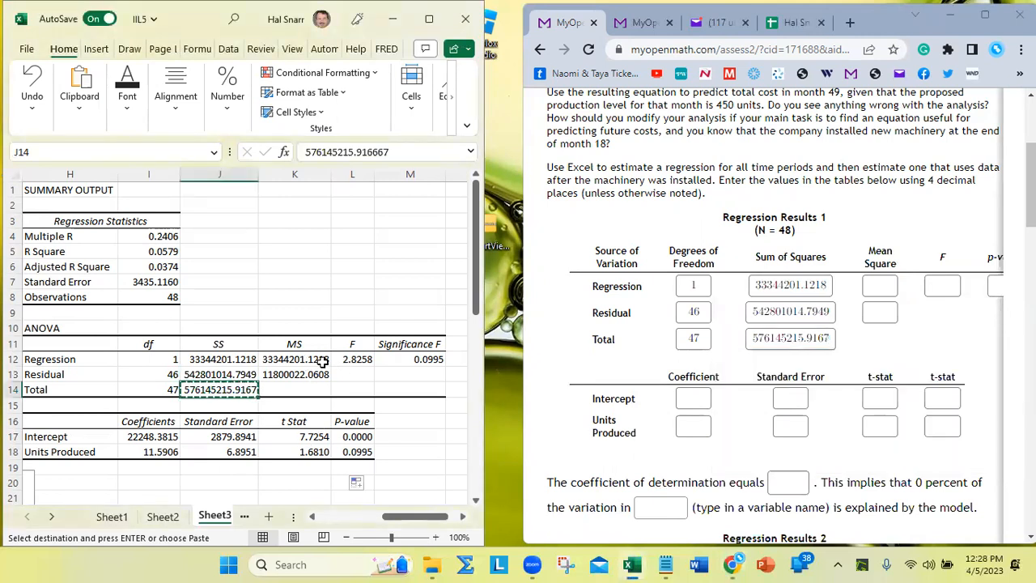
{"action": "left_click", "coordinate": [322, 362]}
{"action": "key", "text": "ctrl+c"}
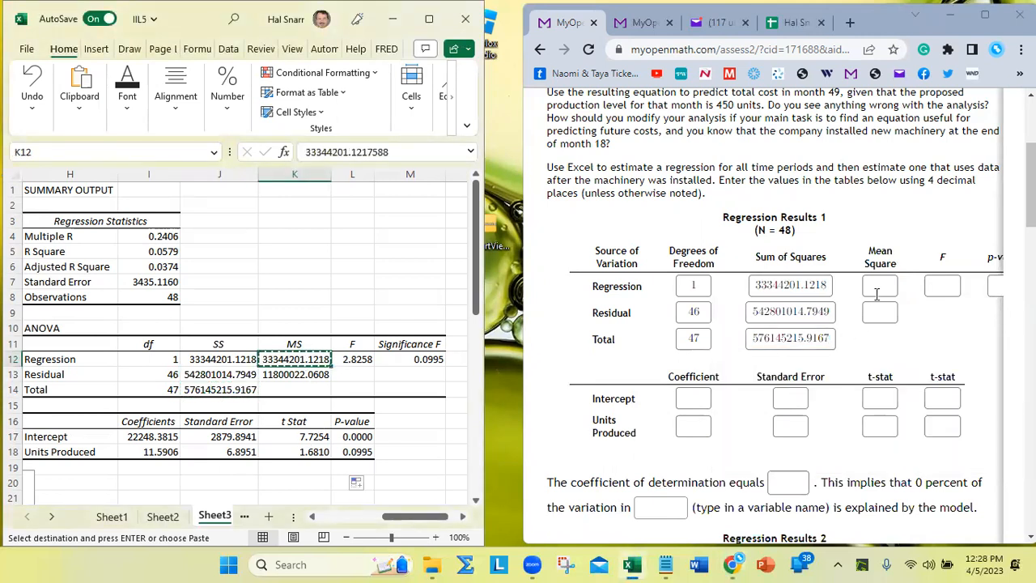
{"action": "left_click", "coordinate": [877, 294]}
{"action": "key", "text": "ctrl+v"}
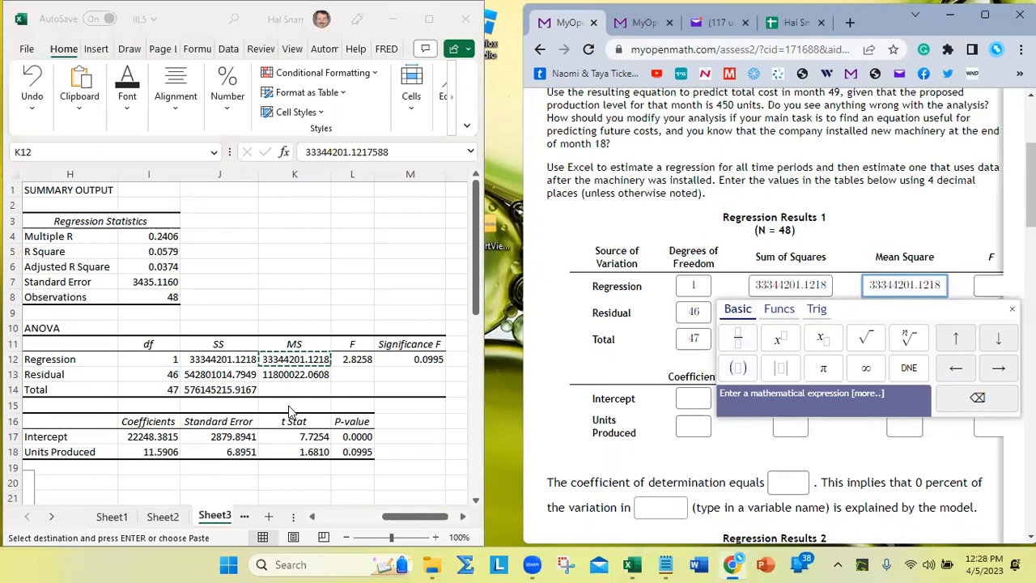
Step: Copy the residual mean square, 11800022.0608, from cell K13 into the Residual row's Mean Square answer
{"action": "left_click", "coordinate": [292, 374]}
{"action": "key", "text": "ctrl+c"}
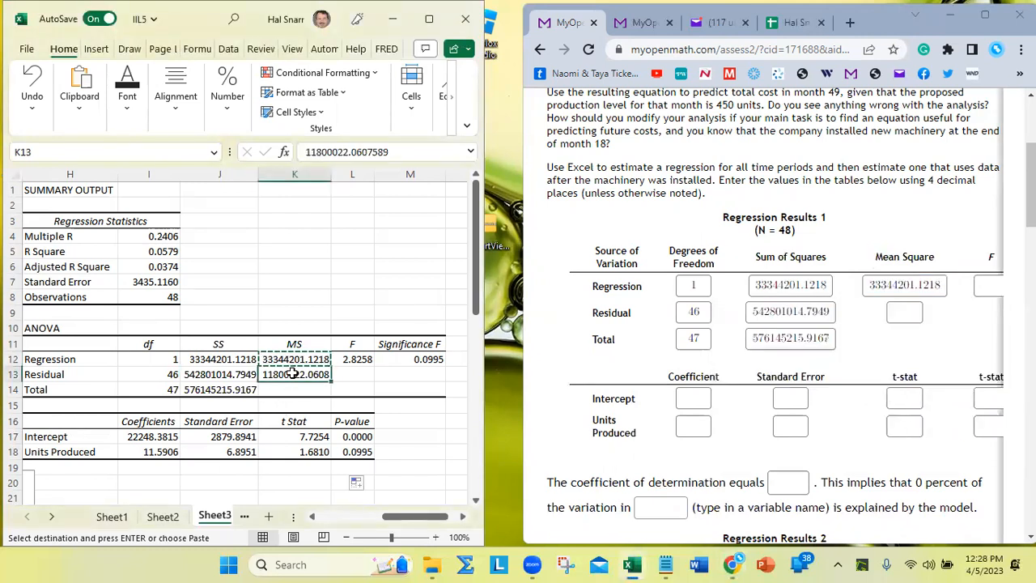
{"action": "left_click", "coordinate": [913, 310]}
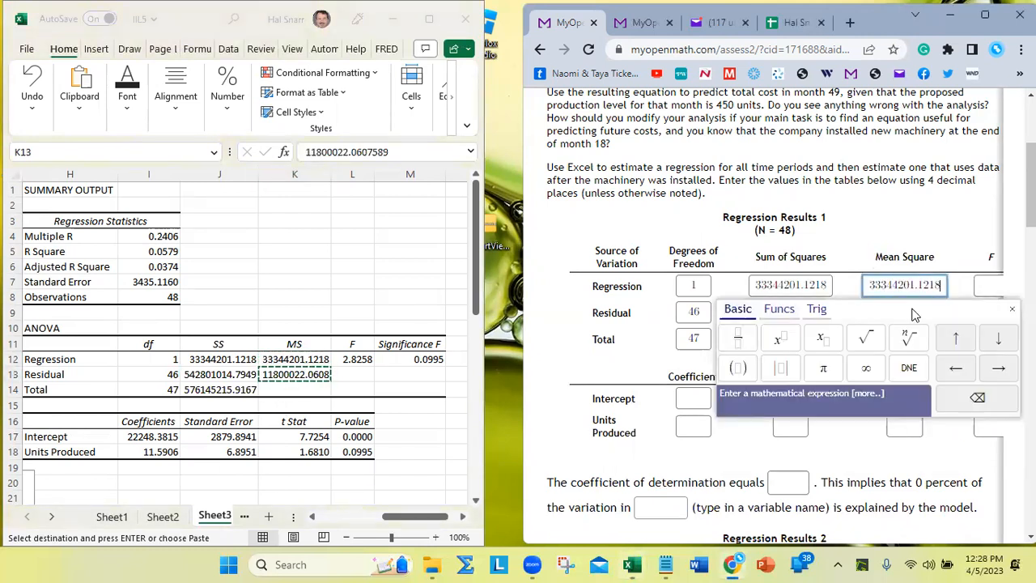
{"action": "left_click", "coordinate": [905, 293]}
{"action": "left_click", "coordinate": [904, 311]}
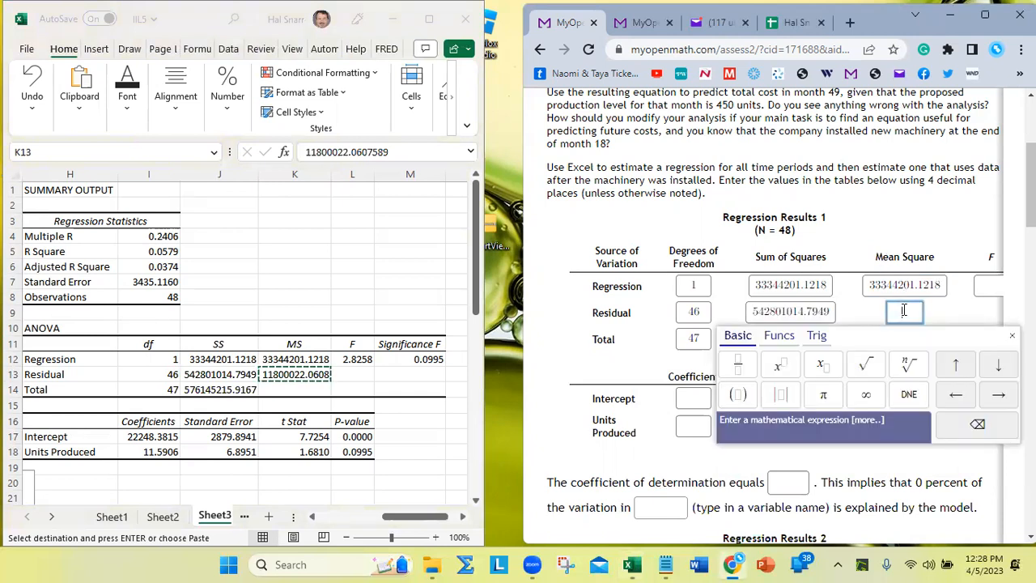
{"action": "key", "text": "ctrl+v"}
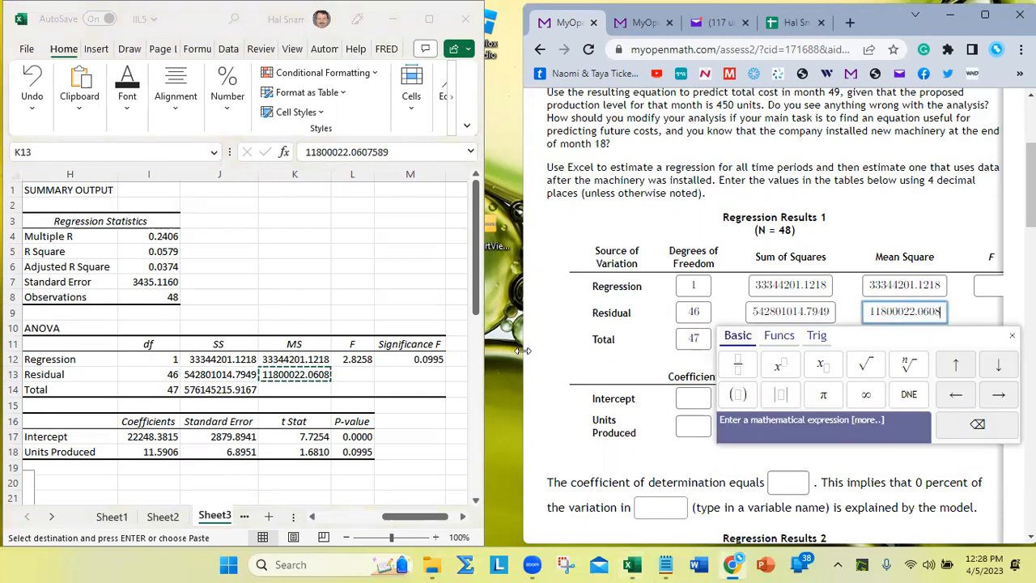
Step: Widen the browser window over the workbook and copy the F statistic, 2.8258, from cell L12 into the Regression row's F answer
{"action": "left_click_drag", "start_coordinate": [523, 351], "coordinate": [464, 351]}
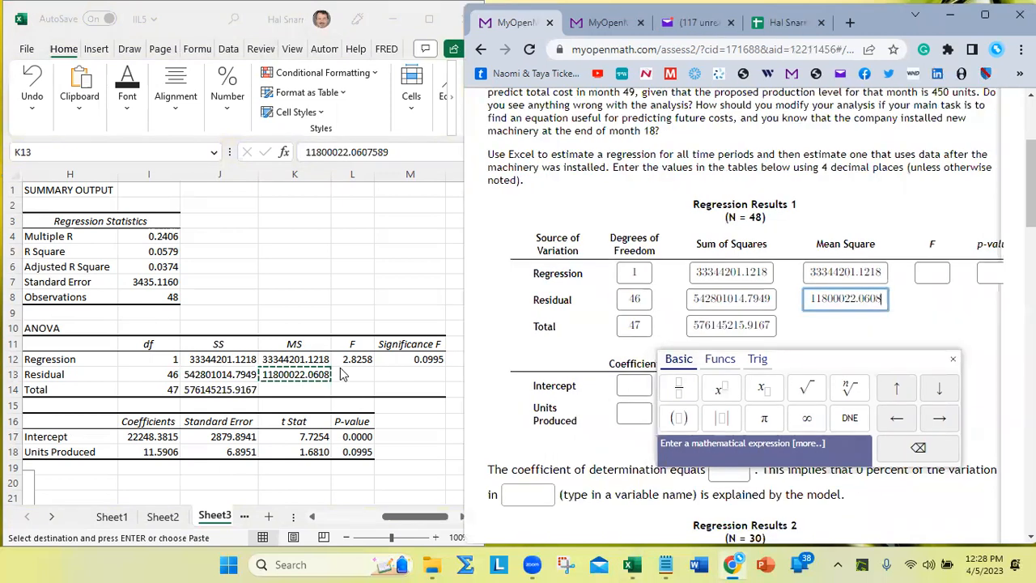
{"action": "left_click", "coordinate": [356, 360]}
{"action": "key", "text": "ctrl+c"}
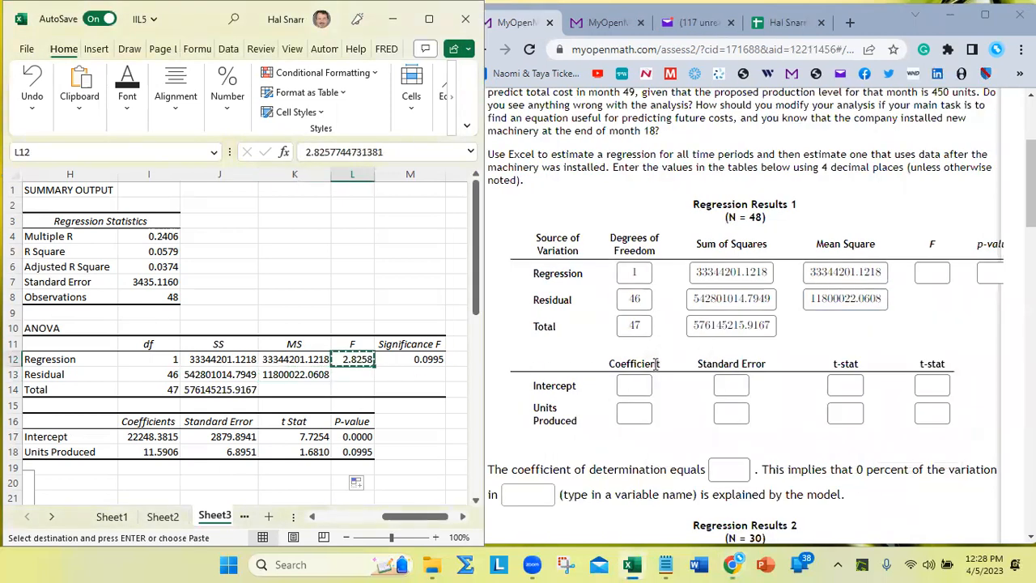
{"action": "left_click", "coordinate": [932, 273]}
{"action": "key", "text": "ctrl+v"}
{"action": "left_click_drag", "start_coordinate": [934, 274], "coordinate": [530, 373]}
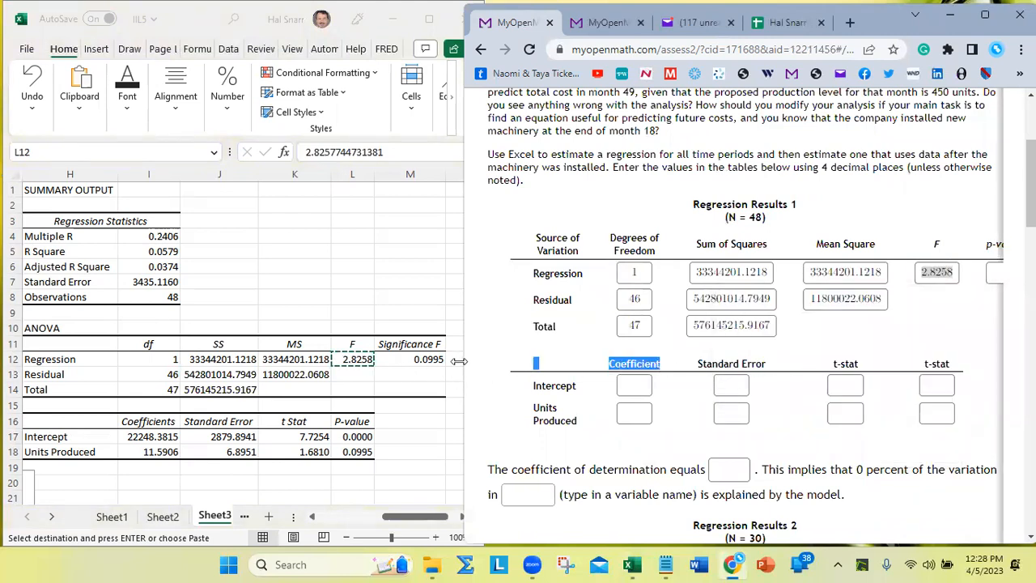
Step: Widen the browser window further and enter the Significance F from cell M12, 0.0995, as the Regression row's p-value
{"action": "left_click_drag", "start_coordinate": [459, 361], "coordinate": [416, 361]}
{"action": "left_click", "coordinate": [430, 359]}
{"action": "left_click", "coordinate": [430, 359]}
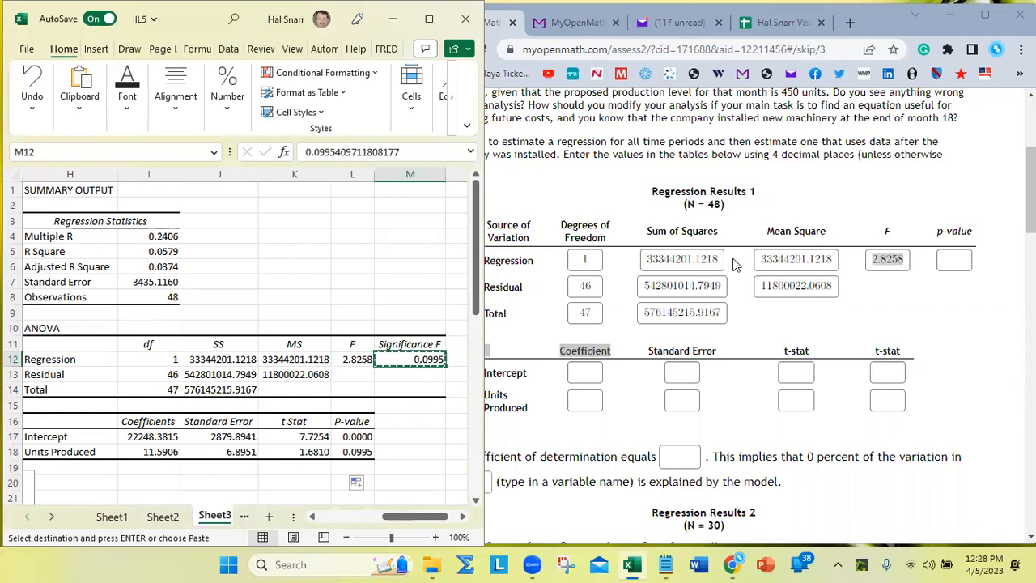
{"action": "left_click", "coordinate": [952, 259]}
{"action": "type", "text": "0.0995"}
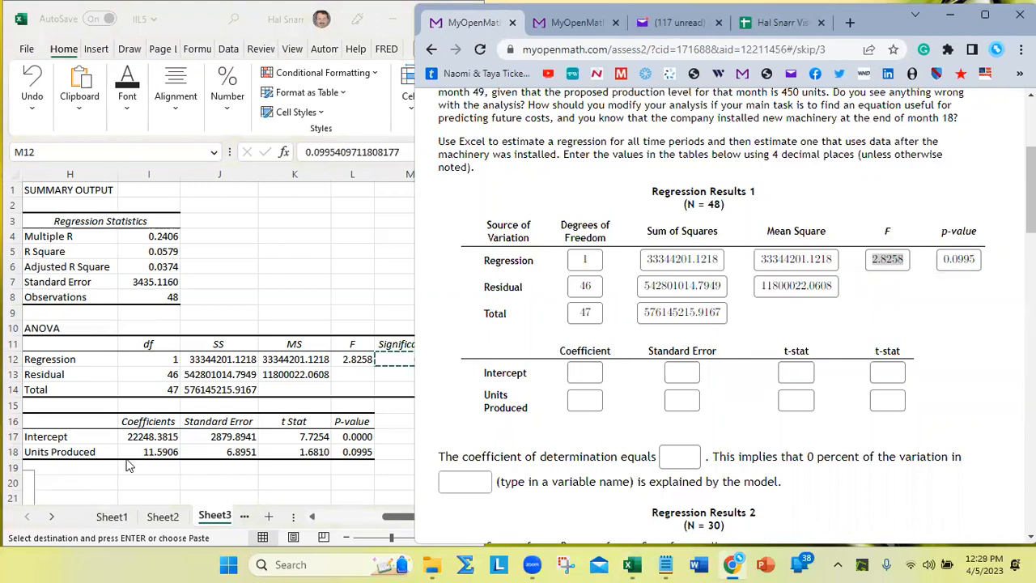
Step: Copy the intercept coefficient, 22248.3815, from cell I17 into the Intercept row's Coefficient answer
{"action": "left_click", "coordinate": [148, 437]}
{"action": "key", "text": "ctrl+c"}
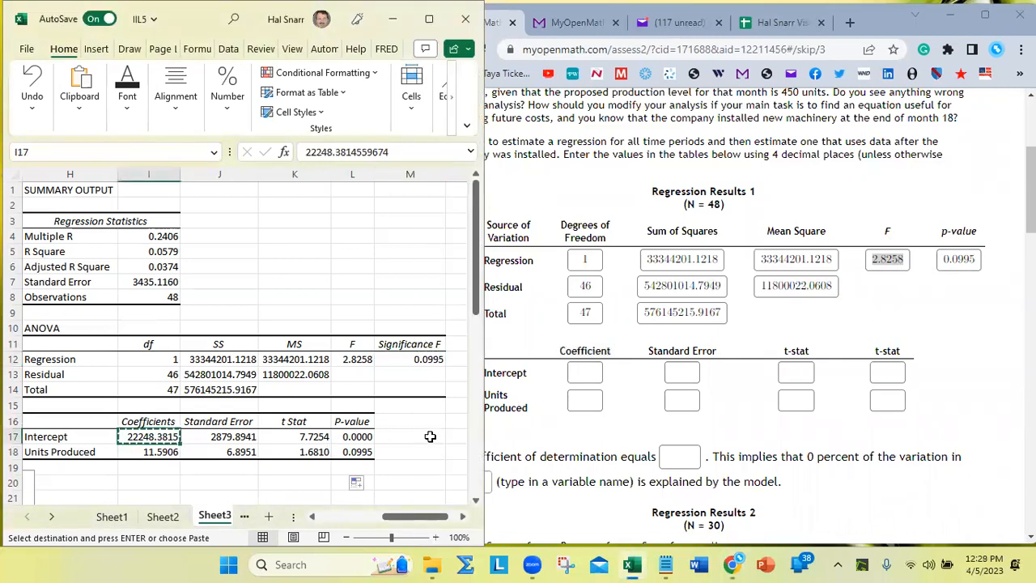
{"action": "left_click", "coordinate": [591, 373]}
{"action": "key", "text": "ctrl+v"}
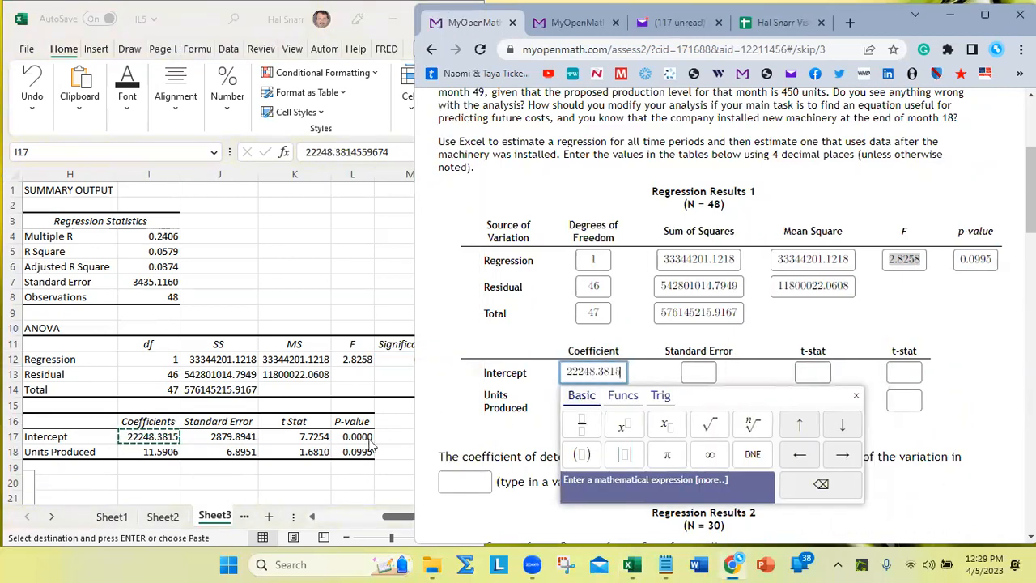
Step: Copy the Units Produced coefficient, 11.5906, from cell I18 into the Units Produced row's Coefficient answer
{"action": "left_click", "coordinate": [160, 454]}
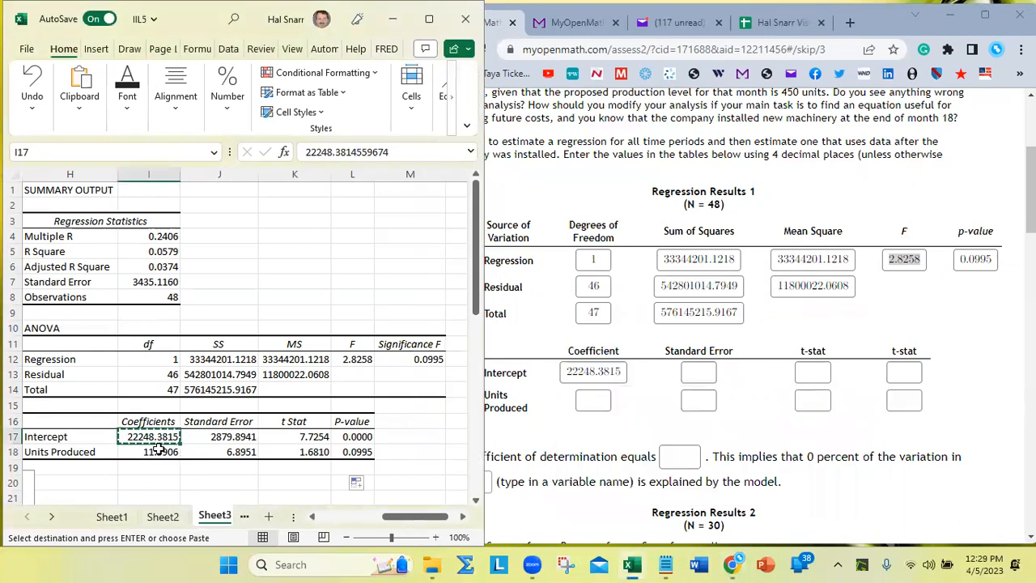
{"action": "left_click", "coordinate": [158, 452]}
{"action": "key", "text": "ctrl+c"}
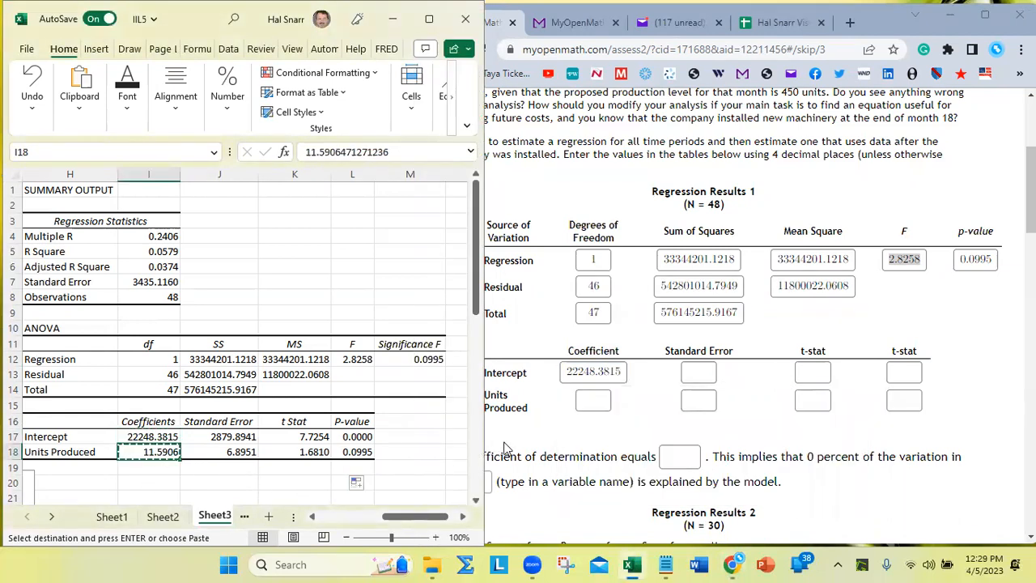
{"action": "left_click", "coordinate": [589, 406]}
{"action": "left_click", "coordinate": [590, 400]}
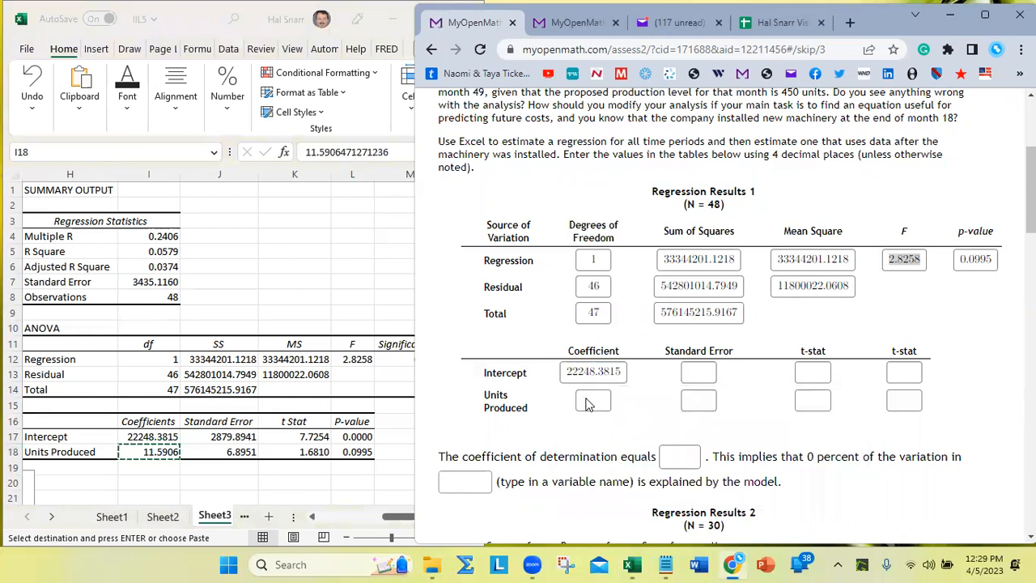
{"action": "key", "text": "ctrl+v"}
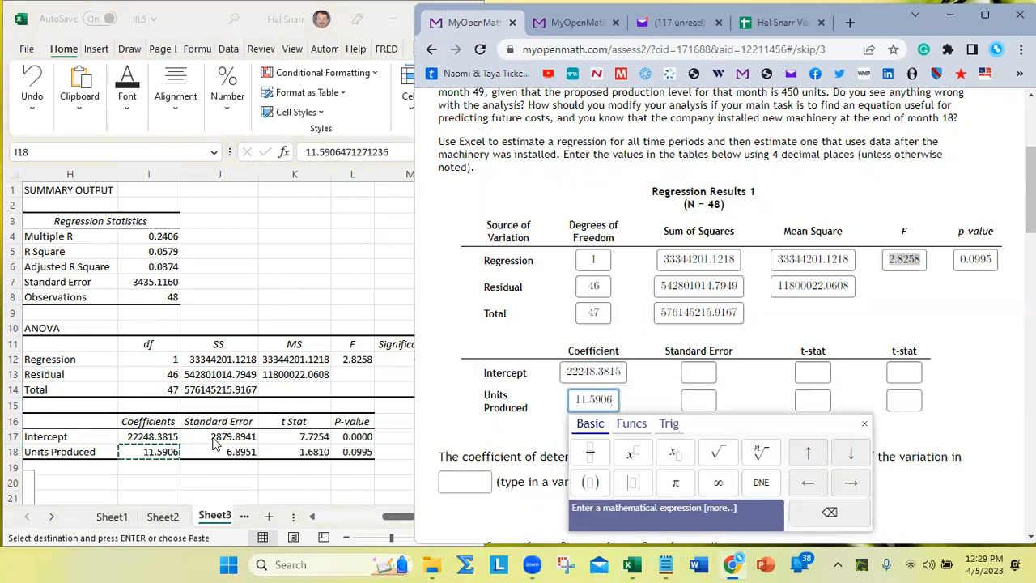
Step: Copy the intercept's standard error, 2879.8941, from cell J17 into the Intercept row's Standard Error answer
{"action": "left_click", "coordinate": [217, 438]}
{"action": "key", "text": "ctrl+c"}
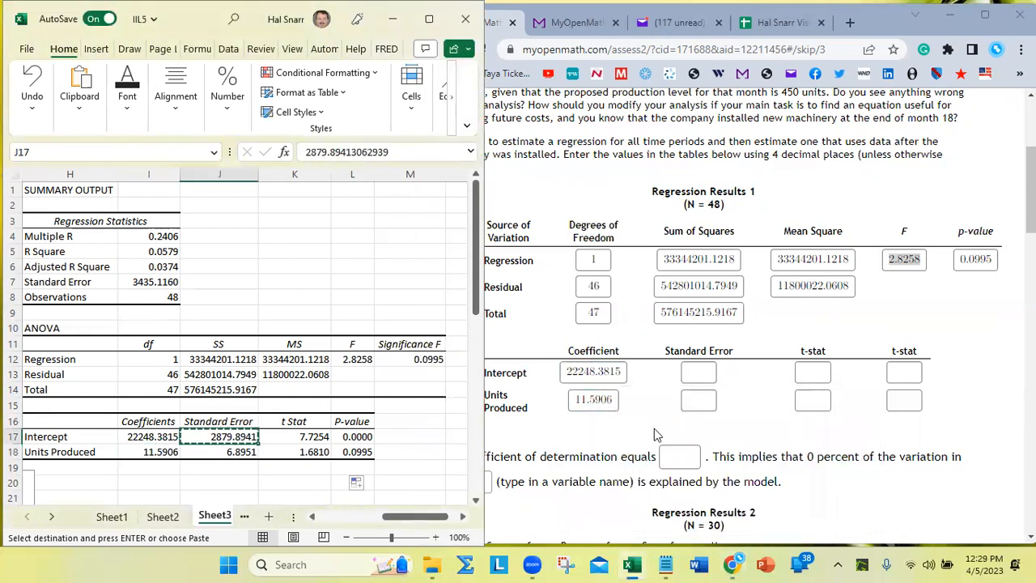
{"action": "left_click", "coordinate": [698, 373]}
{"action": "key", "text": "ctrl+v"}
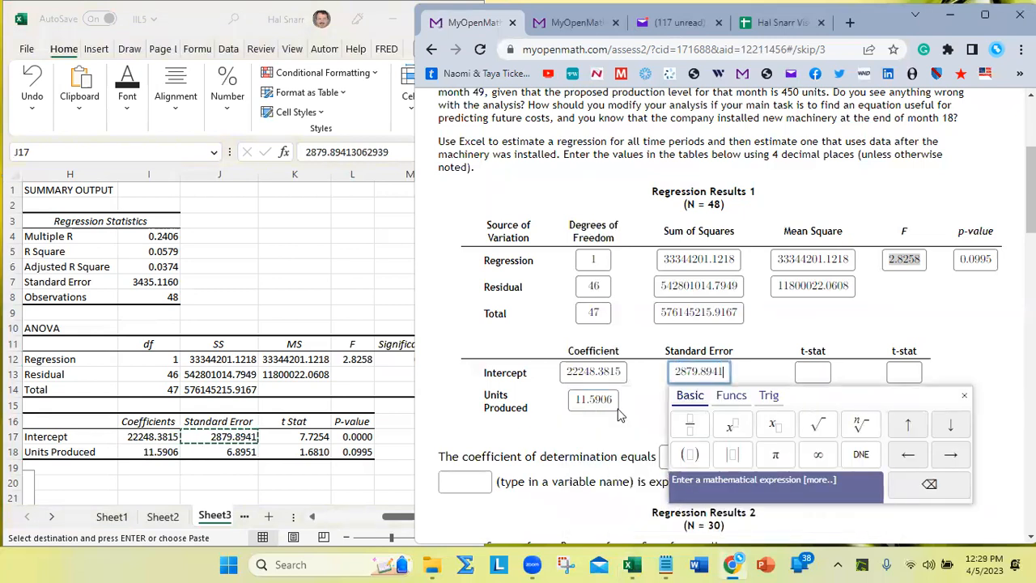
Step: Copy the Units Produced standard error, 6.8951, from cell J18 into the Units Produced row's Standard Error answer
{"action": "left_click", "coordinate": [229, 451]}
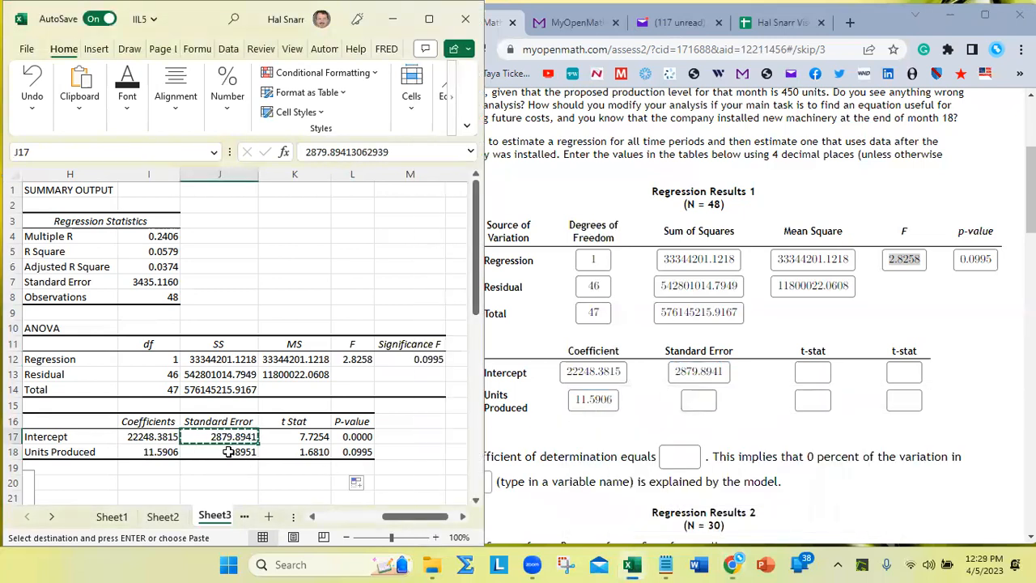
{"action": "key", "text": "ctrl+c"}
{"action": "left_click", "coordinate": [688, 395]}
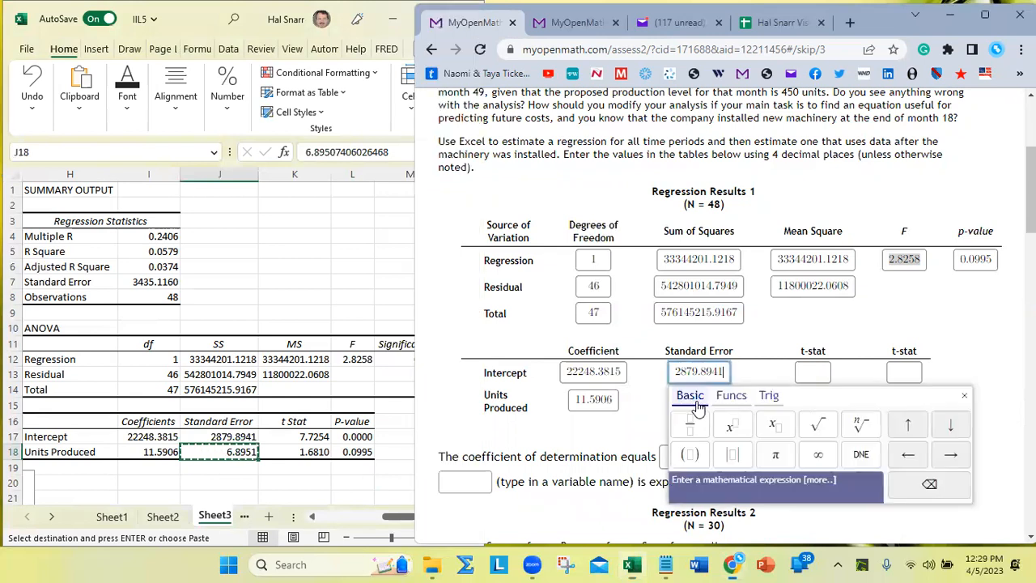
{"action": "left_click", "coordinate": [703, 399]}
{"action": "key", "text": "ctrl+v"}
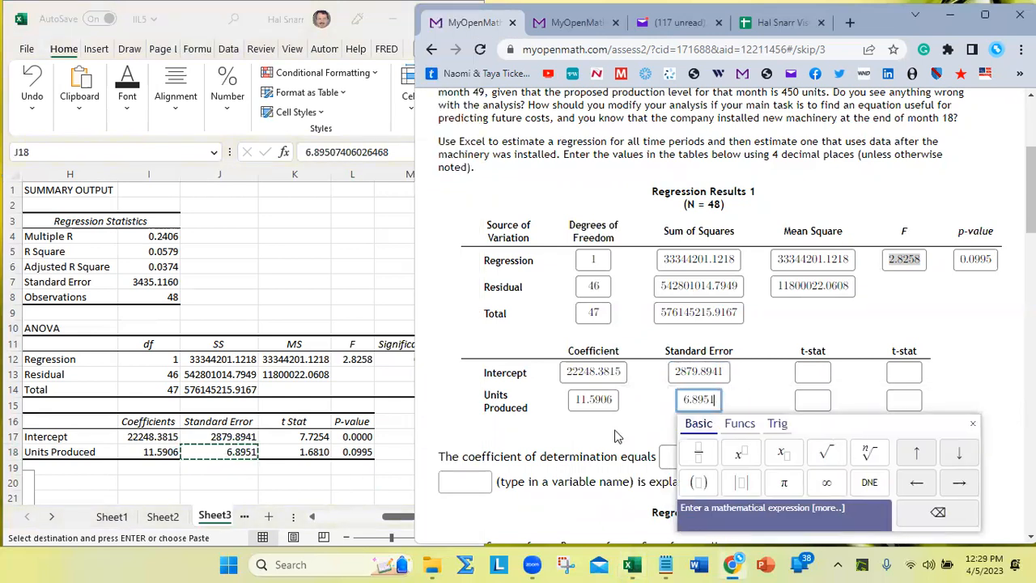
Step: Copy the intercept's t statistic, 7.7254, from cell K17 into the Intercept row's t-stat answer
{"action": "left_click", "coordinate": [316, 445]}
{"action": "left_click", "coordinate": [316, 437]}
{"action": "key", "text": "ctrl+c"}
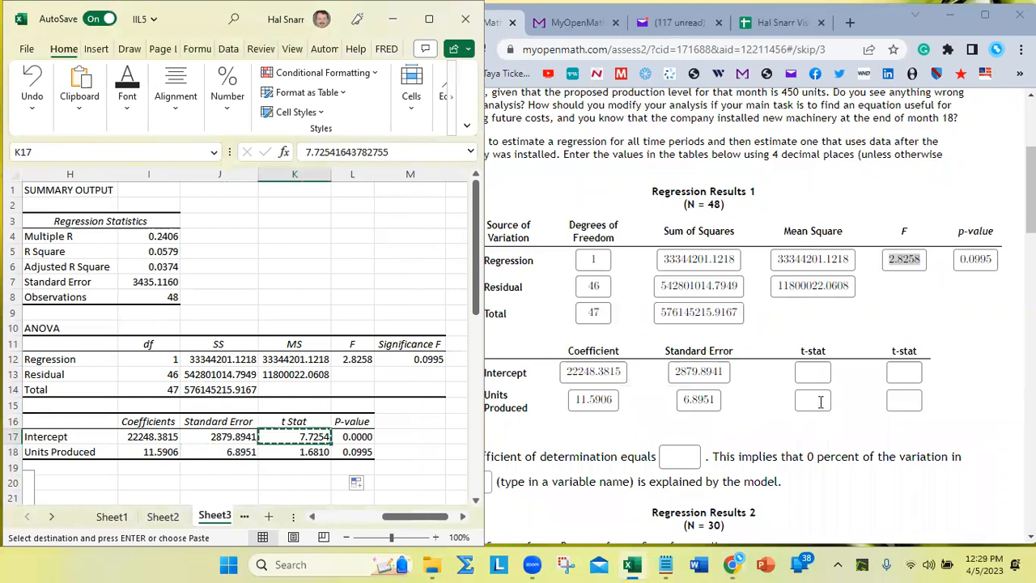
{"action": "left_click", "coordinate": [813, 372]}
{"action": "key", "text": "ctrl+v"}
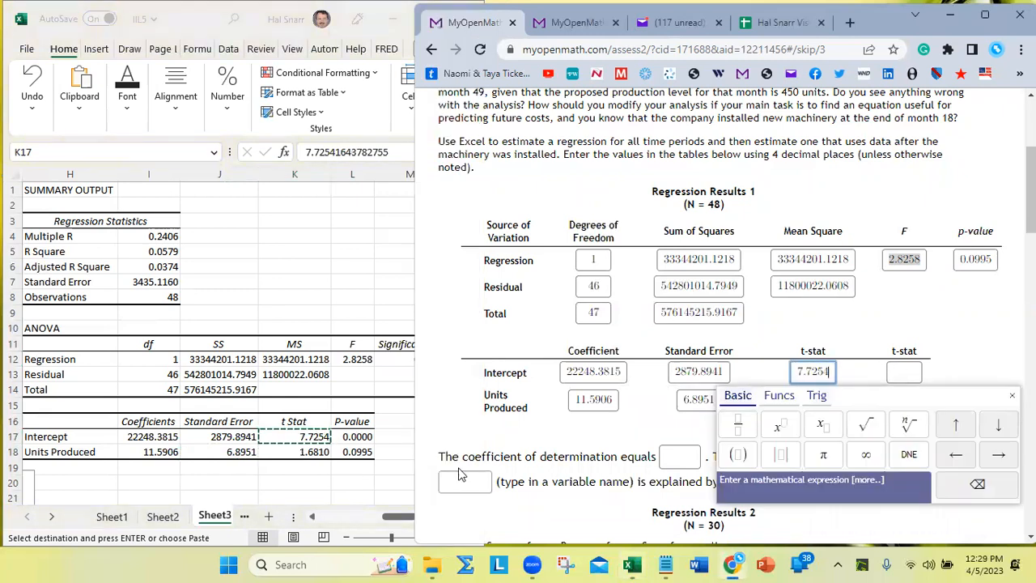
Step: Copy the Units Produced t statistic, 1.6810, from cell K18 into the Units Produced row's t-stat answer
{"action": "left_click", "coordinate": [313, 453]}
{"action": "left_click", "coordinate": [314, 454]}
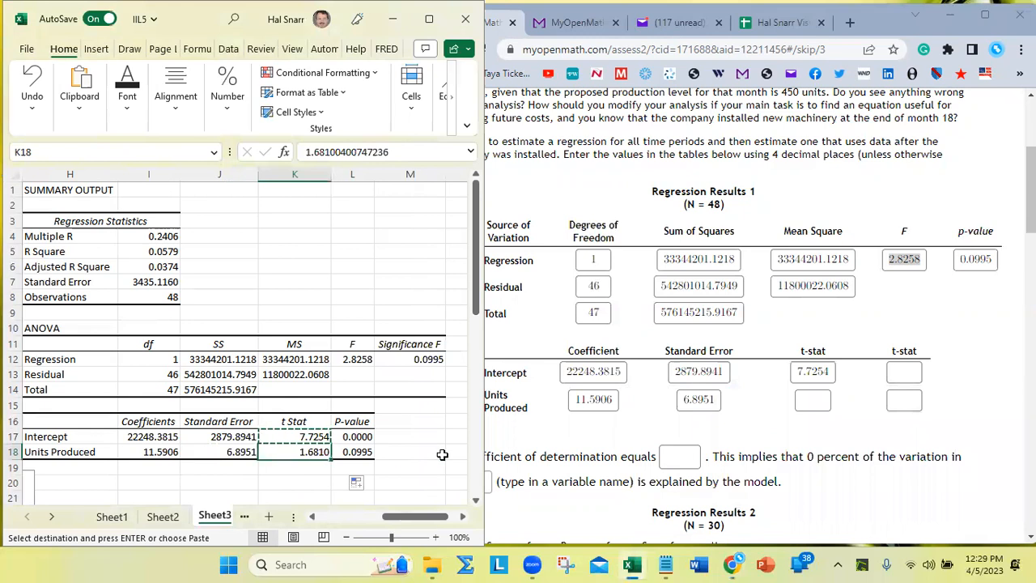
{"action": "key", "text": "ctrl+c"}
{"action": "left_click", "coordinate": [809, 399]}
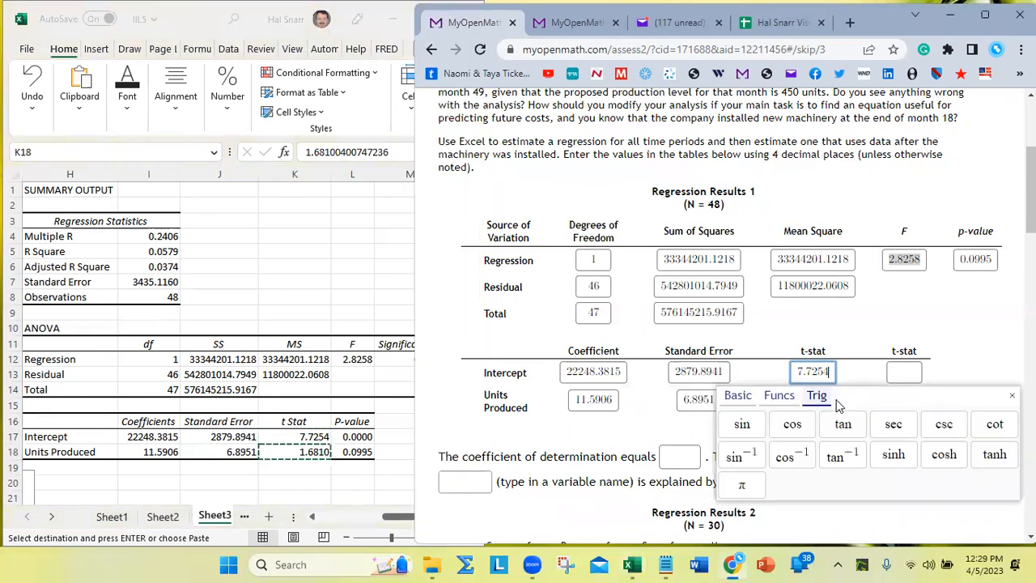
{"action": "left_click", "coordinate": [818, 400]}
{"action": "key", "text": "ctrl+v"}
Step: Copy the intercept's p-value, 0.0000, from cell L17 into the Intercept row's last answer
{"action": "left_click", "coordinate": [351, 437]}
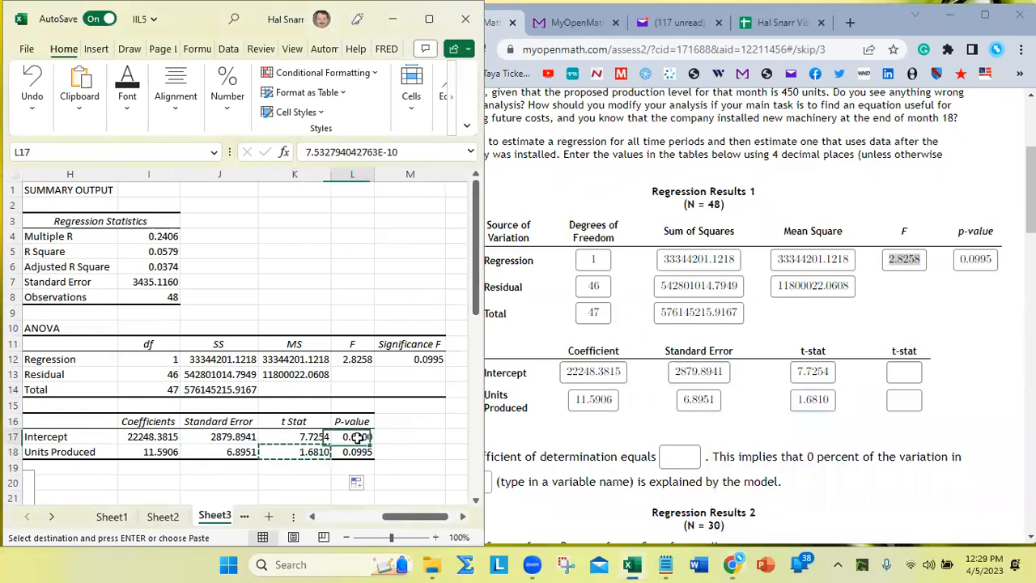
{"action": "key", "text": "ctrl+c"}
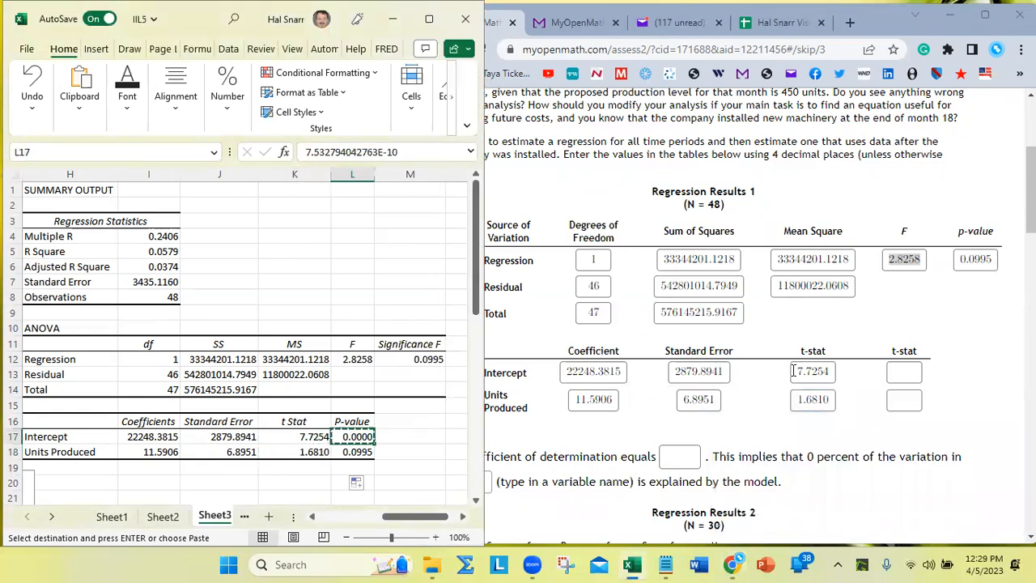
{"action": "left_click", "coordinate": [906, 372]}
{"action": "key", "text": "ctrl+v"}
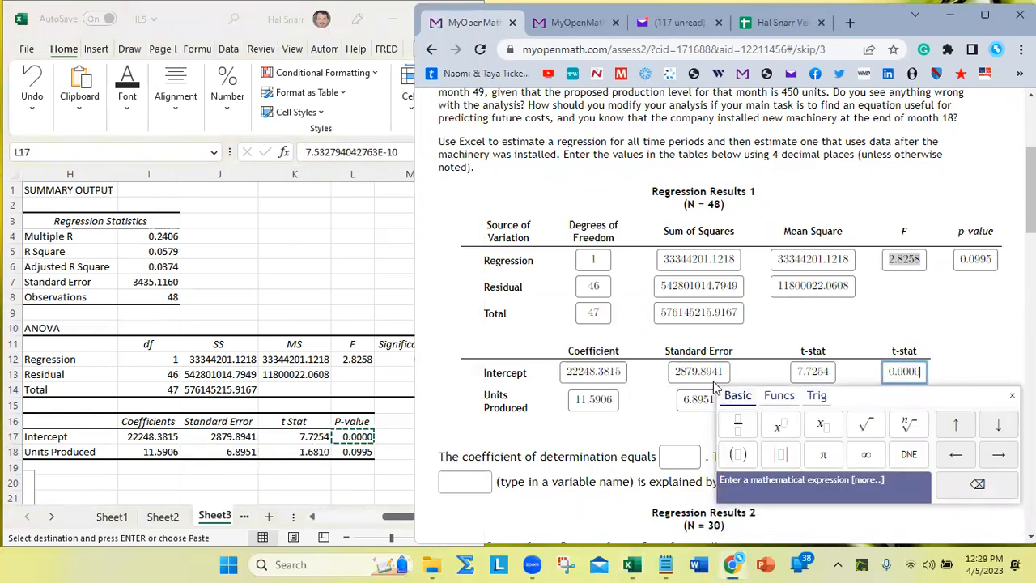
Step: Copy the Units Produced p-value, 0.0995, from cell L18 into the Units Produced row's last answer and submit the question
{"action": "left_click", "coordinate": [357, 451]}
{"action": "key", "text": "ctrl+c"}
{"action": "key", "text": "ctrl+c"}
{"action": "left_click", "coordinate": [929, 394]}
{"action": "left_click", "coordinate": [906, 398]}
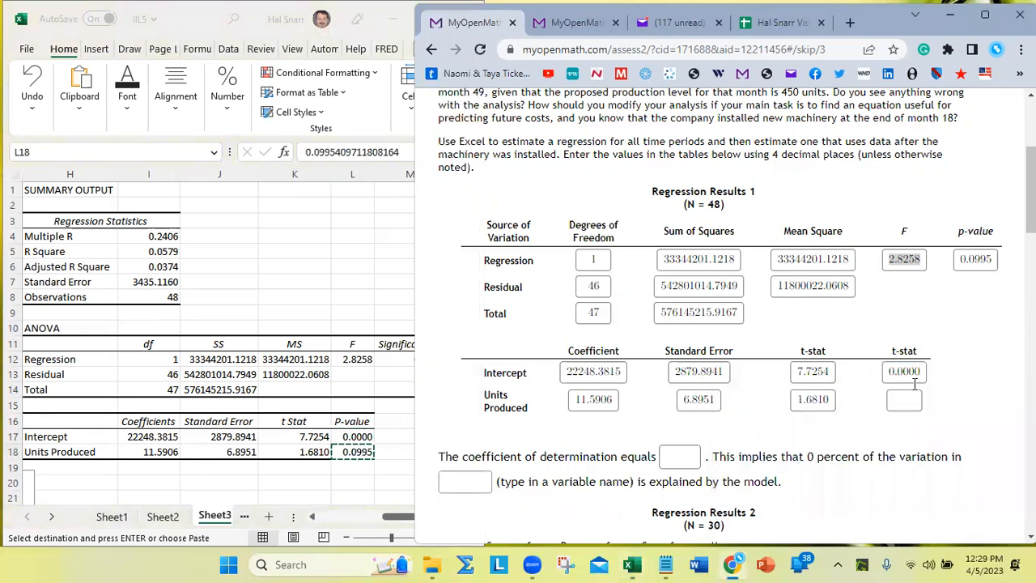
{"action": "key", "text": "ctrl+v"}
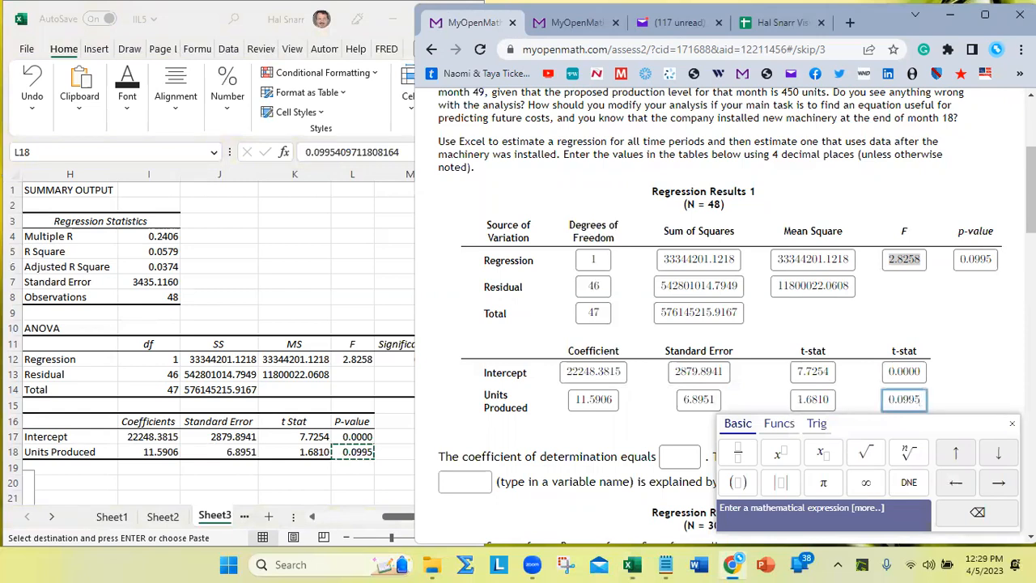
{"action": "key", "text": "Return"}
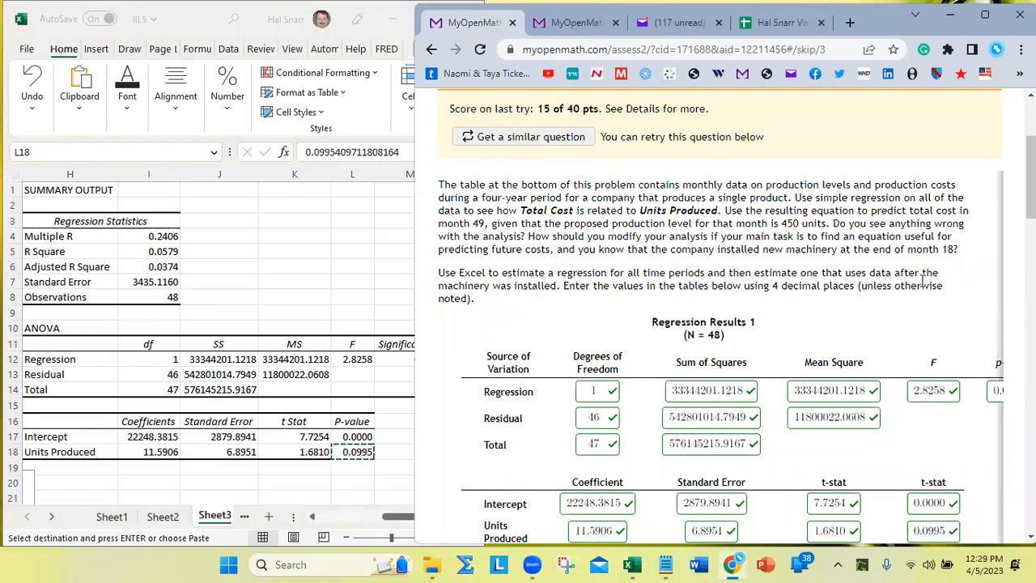
Step: Copy R Square, 0.0579, from cell I5 into the coefficient of determination answer below Regression Results 1 and submit it
{"action": "scroll", "coordinate": [891, 283], "scroll_direction": "down", "scroll_amount": 2}
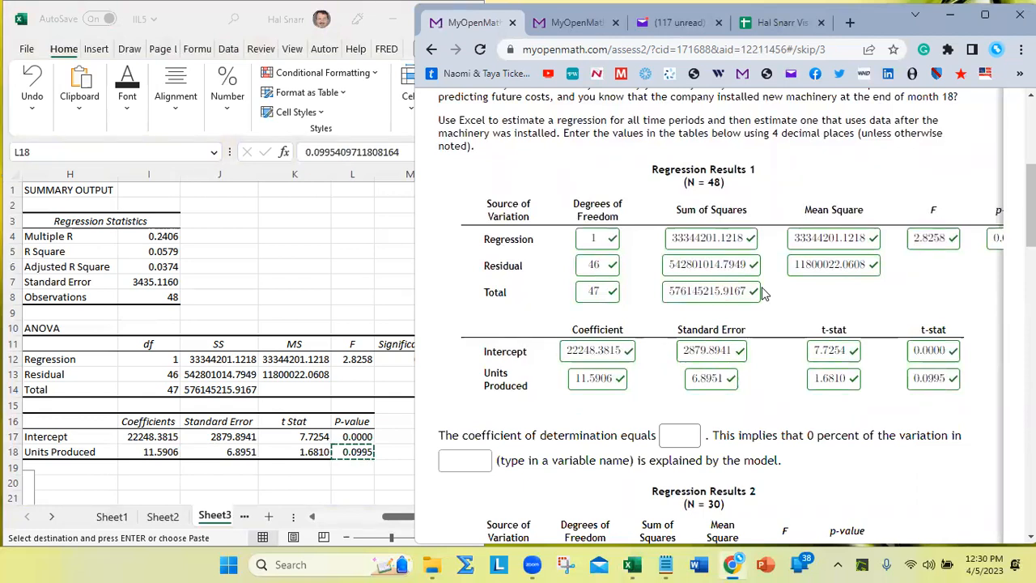
{"action": "left_click", "coordinate": [166, 252]}
{"action": "left_click", "coordinate": [165, 252]}
{"action": "key", "text": "ctrl+c"}
{"action": "left_click", "coordinate": [680, 435]}
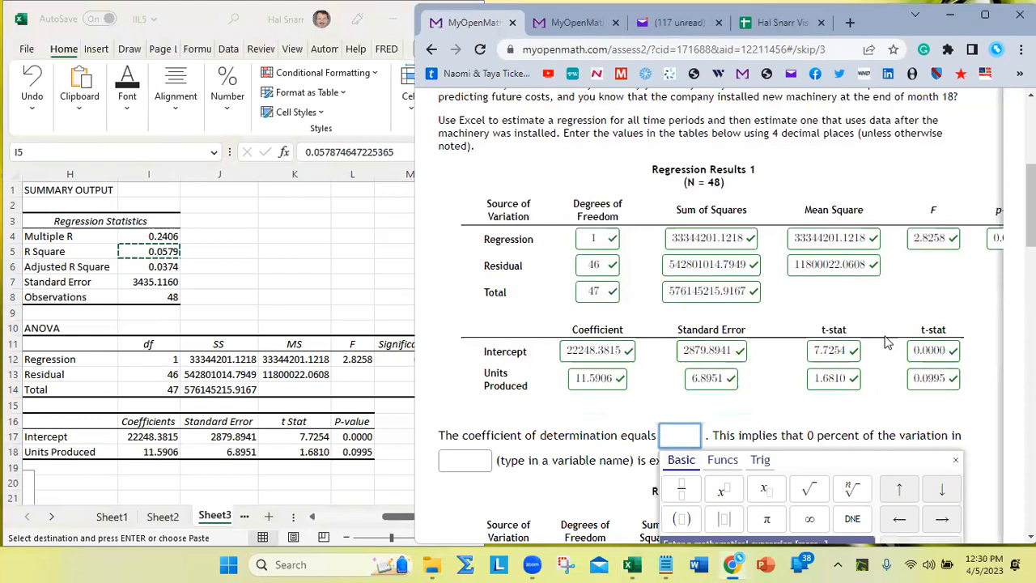
{"action": "key", "text": "ctrl+v"}
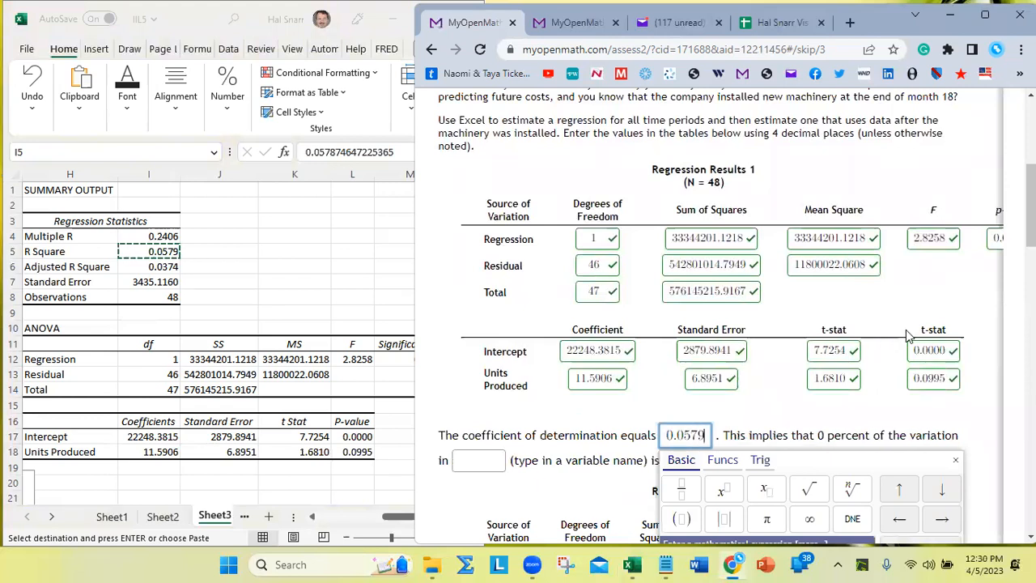
{"action": "left_click", "coordinate": [639, 414]}
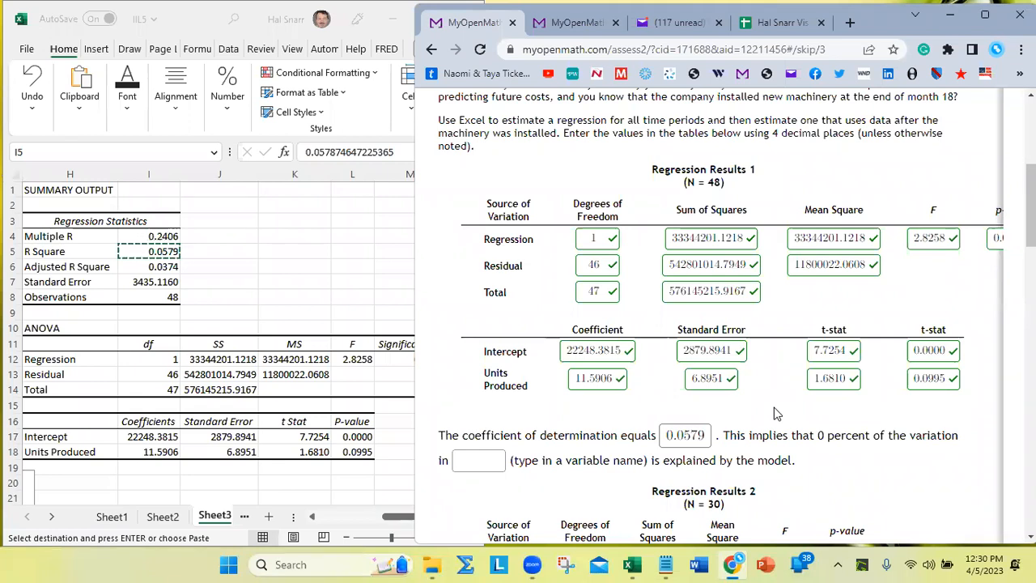
{"action": "left_click", "coordinate": [684, 431]}
{"action": "key", "text": "Return"}
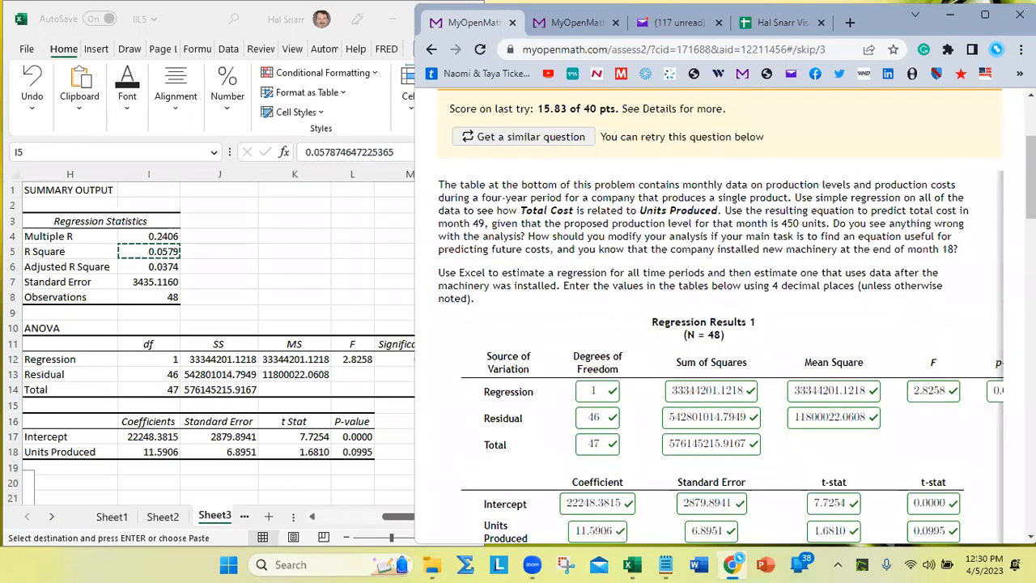
Step: Enter "total cost" as the variable whose variation the model explains and submit the answer
{"action": "scroll", "coordinate": [806, 231], "scroll_direction": "down", "scroll_amount": 5}
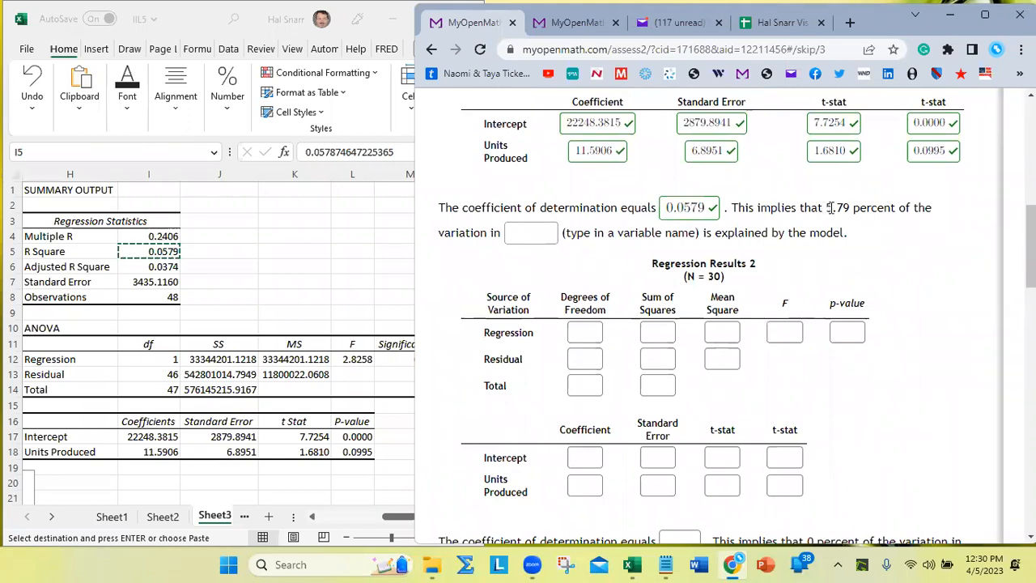
{"action": "left_click_drag", "start_coordinate": [827, 208], "coordinate": [850, 209]}
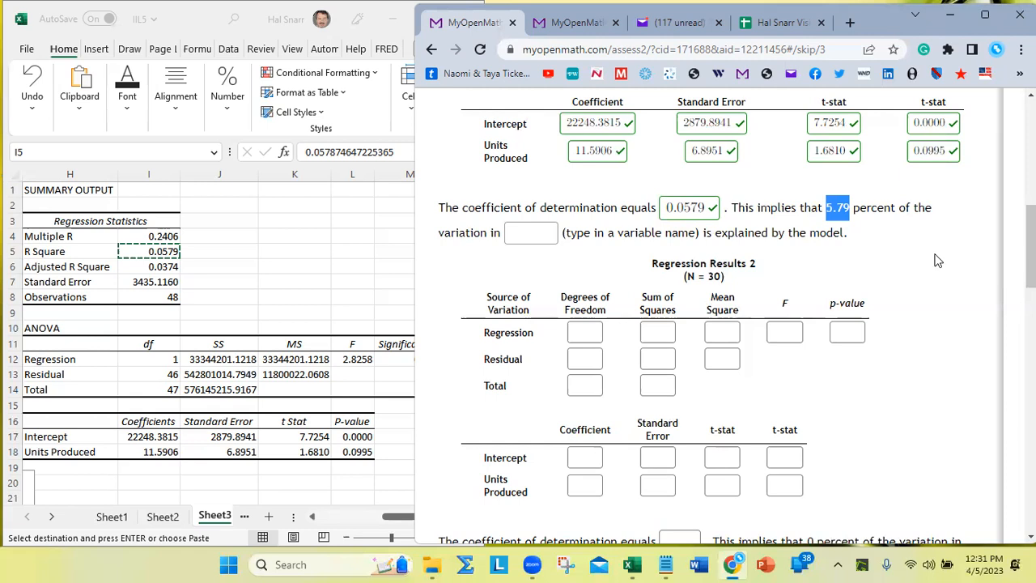
{"action": "left_click", "coordinate": [547, 233]}
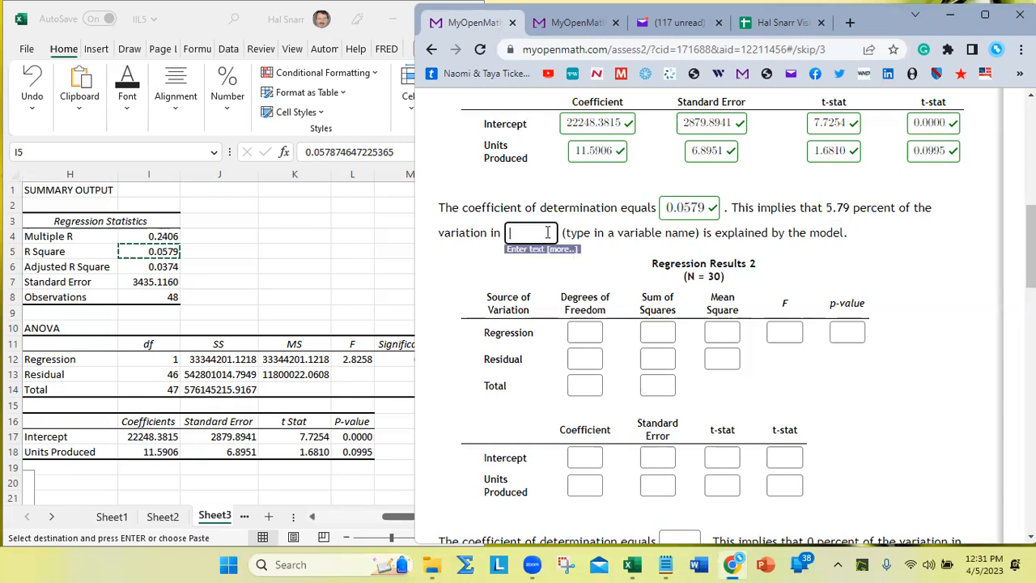
{"action": "type", "text": "total cost"}
{"action": "key", "text": "Return"}
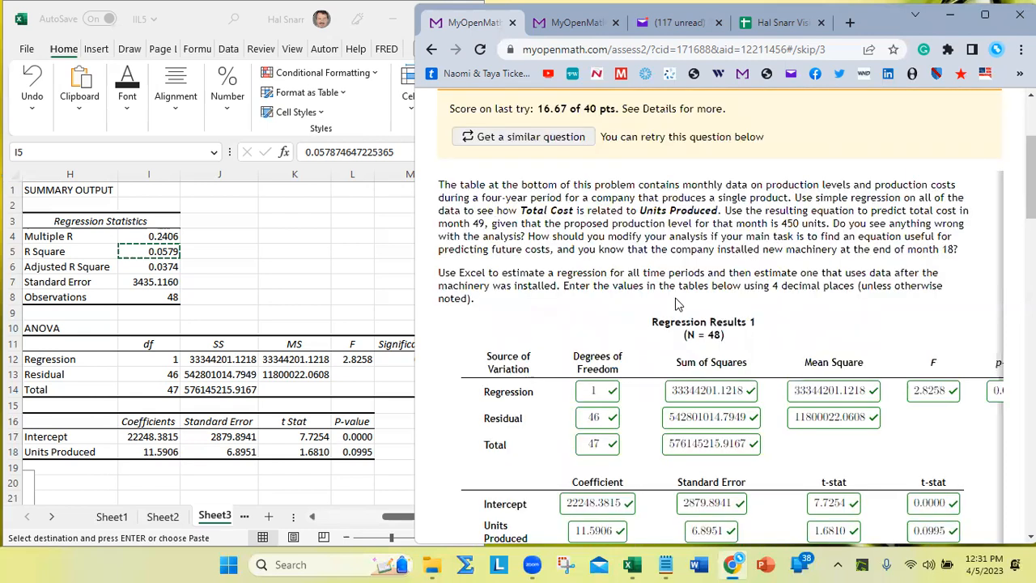
{"action": "scroll", "coordinate": [671, 305], "scroll_direction": "down", "scroll_amount": 4}
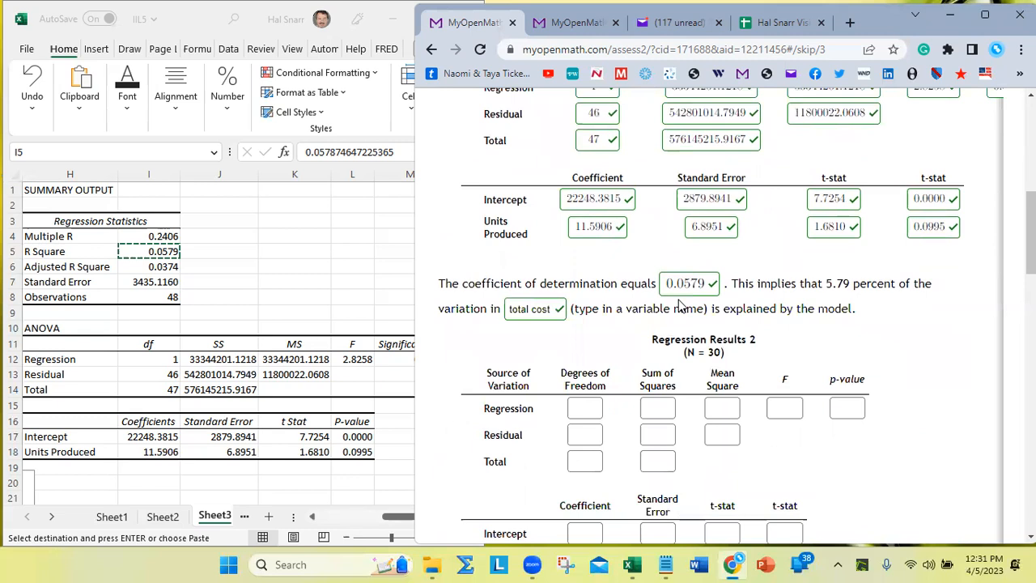
{"action": "scroll", "coordinate": [682, 304], "scroll_direction": "up", "scroll_amount": 2}
{"action": "scroll", "coordinate": [683, 296], "scroll_direction": "down", "scroll_amount": 1}
{"action": "scroll", "coordinate": [683, 296], "scroll_direction": "up", "scroll_amount": 1}
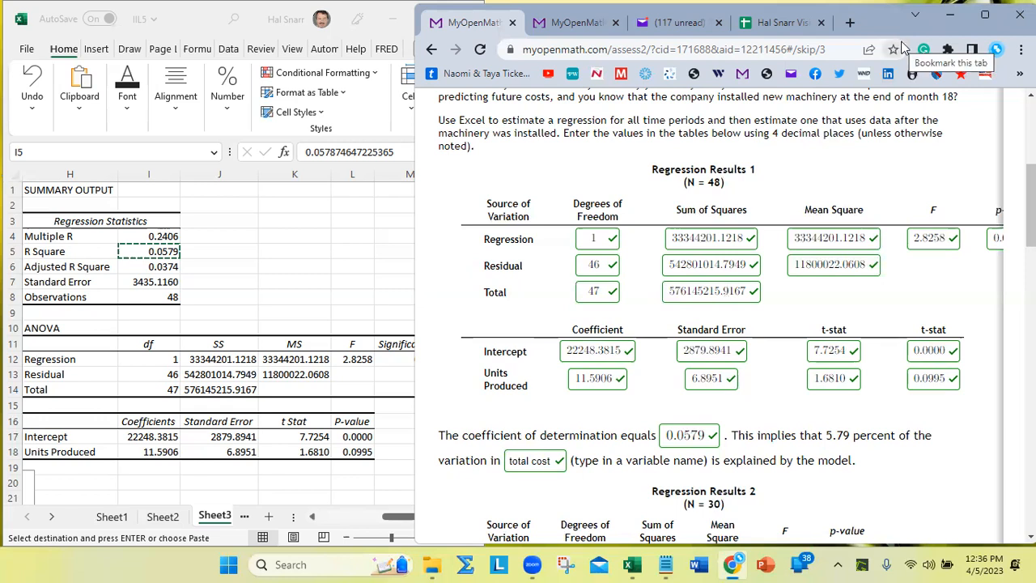
Step: Square the Units Produced t statistic in cell K19 with the formula =K18^2
{"action": "left_click", "coordinate": [309, 470]}
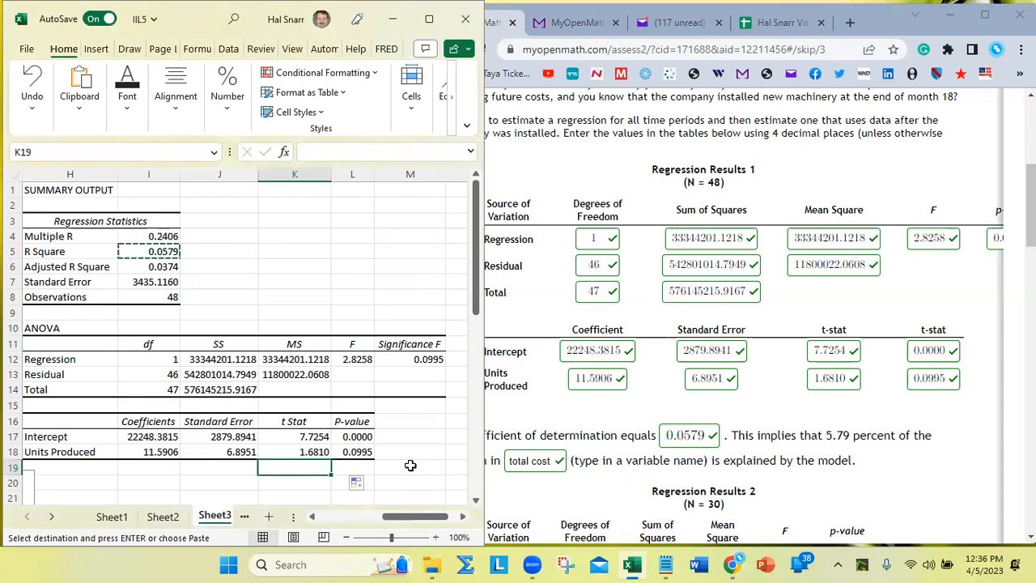
{"action": "type", "text": "="}
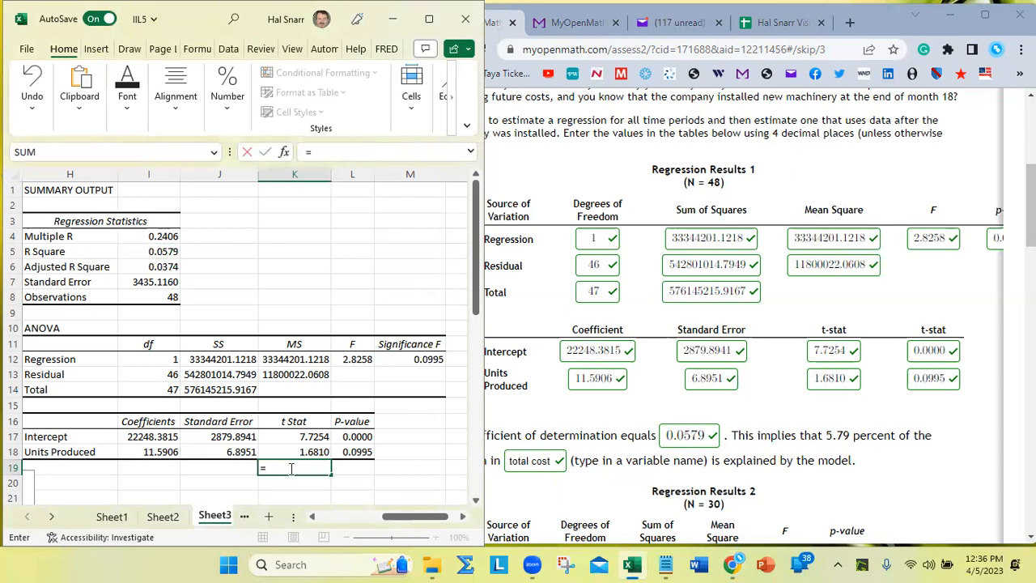
{"action": "left_click", "coordinate": [320, 452]}
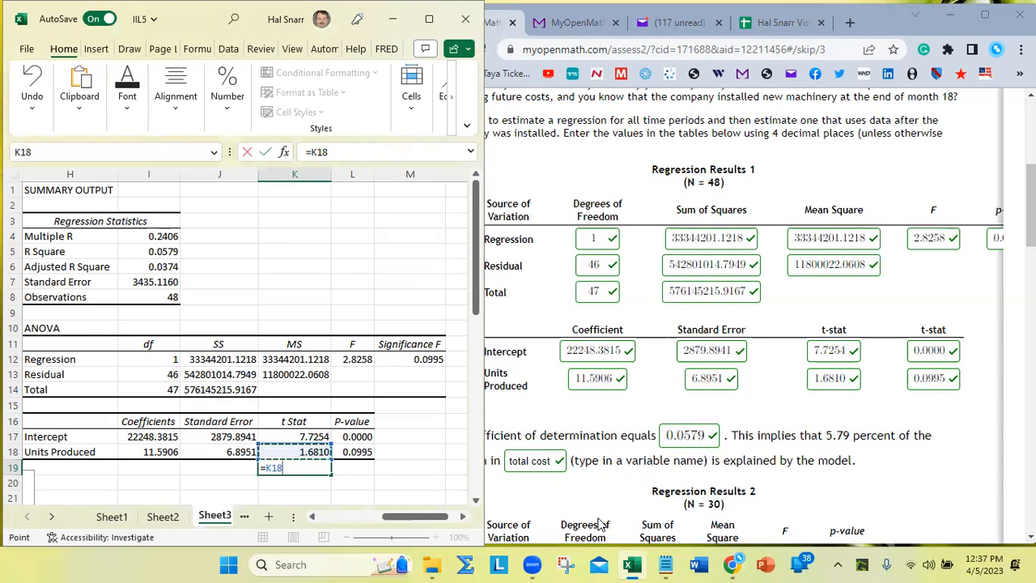
{"action": "type", "text": "^2"}
{"action": "key", "text": "Return"}
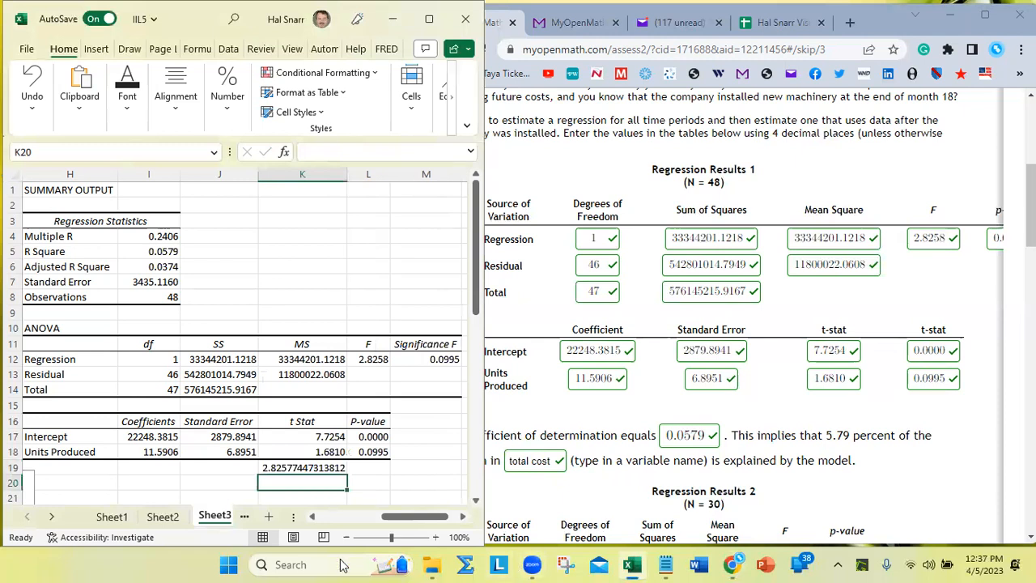
Step: Reduce cell K19 to four decimal places and autofit column K's width
{"action": "left_click", "coordinate": [316, 467]}
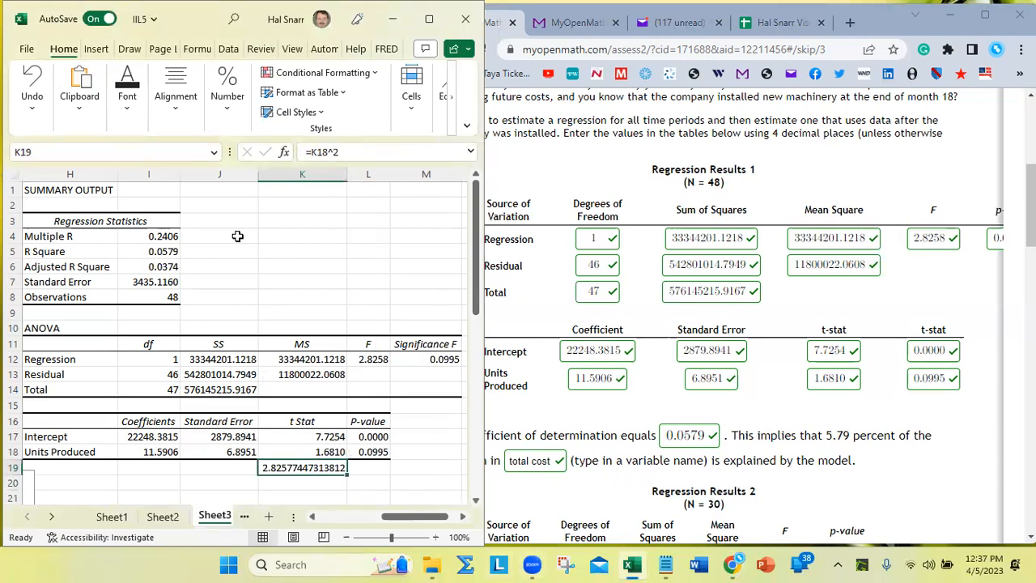
{"action": "left_click", "coordinate": [230, 96]}
{"action": "left_click", "coordinate": [315, 176]}
{"action": "left_click", "coordinate": [315, 175]}
{"action": "left_click", "coordinate": [316, 176]}
{"action": "left_click", "coordinate": [316, 176]}
{"action": "left_click", "coordinate": [316, 176]}
{"action": "left_click", "coordinate": [316, 176]}
{"action": "left_click", "coordinate": [316, 176]}
{"action": "left_click", "coordinate": [316, 176]}
{"action": "left_click", "coordinate": [315, 175]}
{"action": "left_click", "coordinate": [316, 176]}
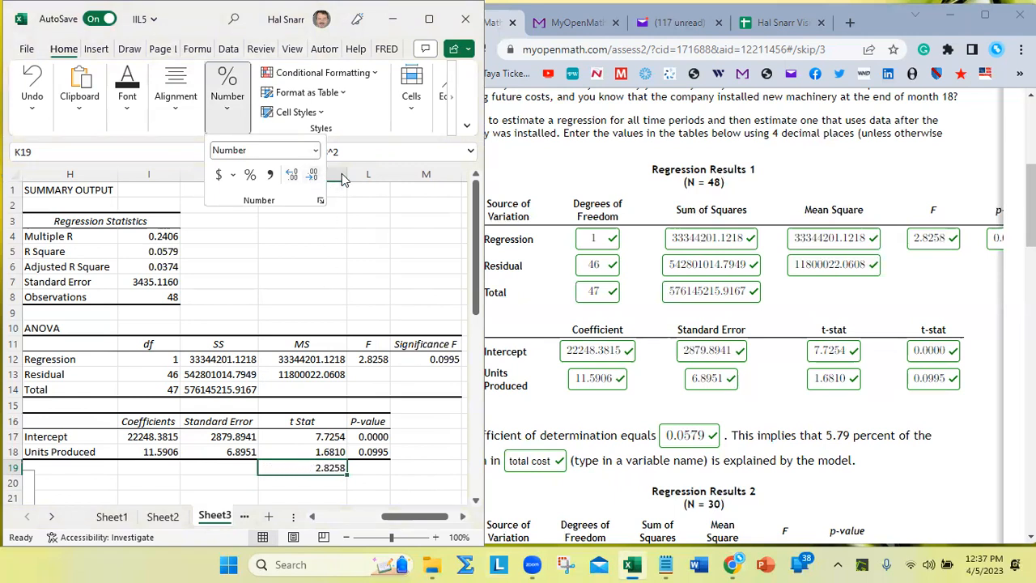
{"action": "left_click", "coordinate": [348, 174]}
{"action": "double_click", "coordinate": [348, 175]}
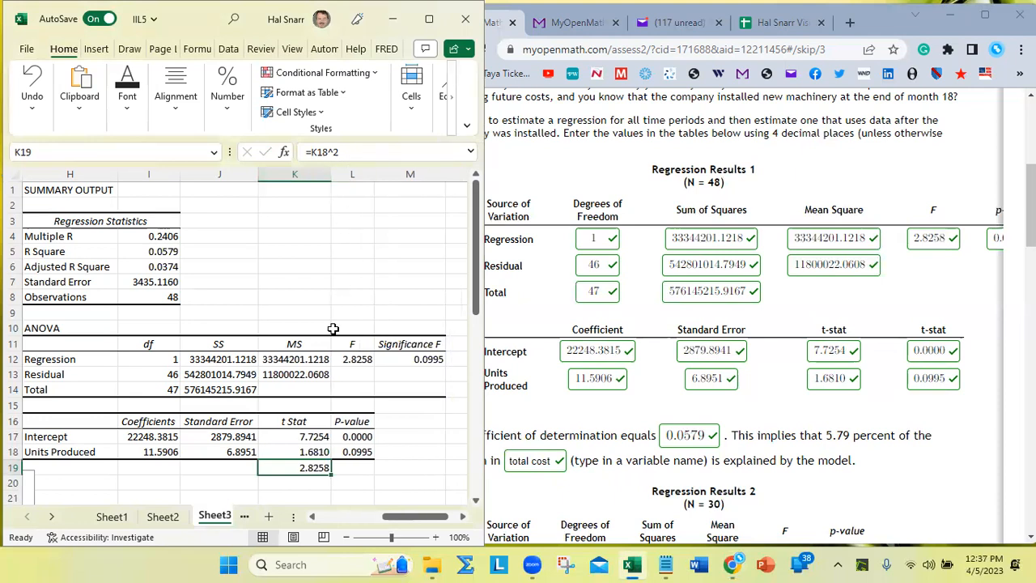
Step: Examine the F statistic in L12 and compare Significance F in M12 with the Units Produced p-value in L18
{"action": "left_click", "coordinate": [367, 361]}
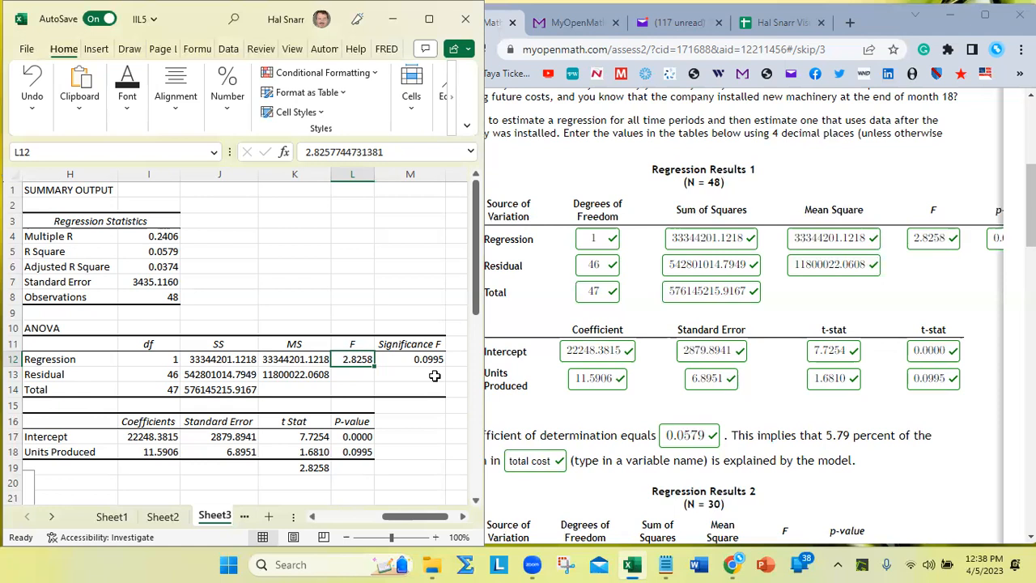
{"action": "left_click", "coordinate": [414, 363]}
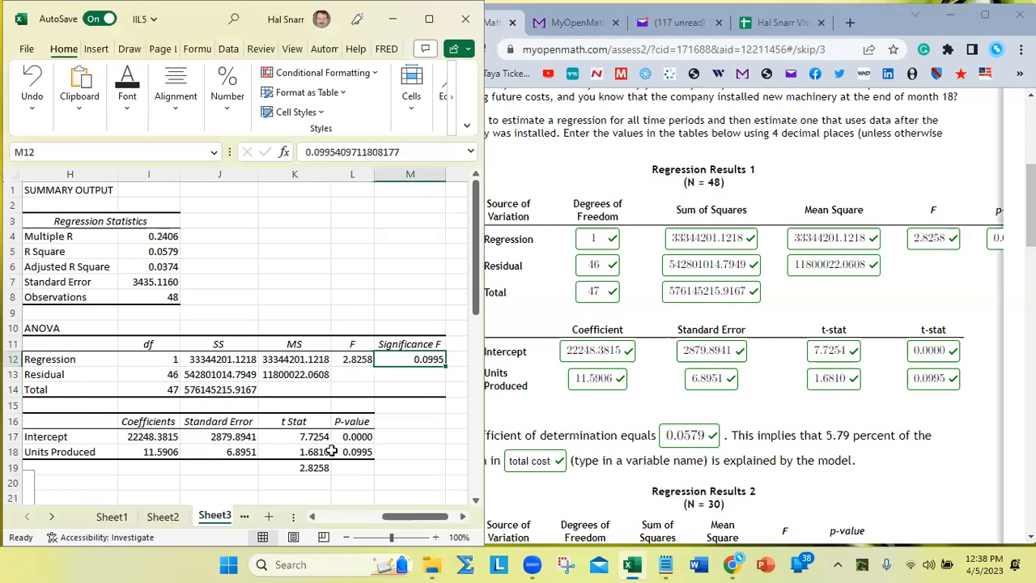
{"action": "left_click", "coordinate": [360, 451], "text": "ctrl"}
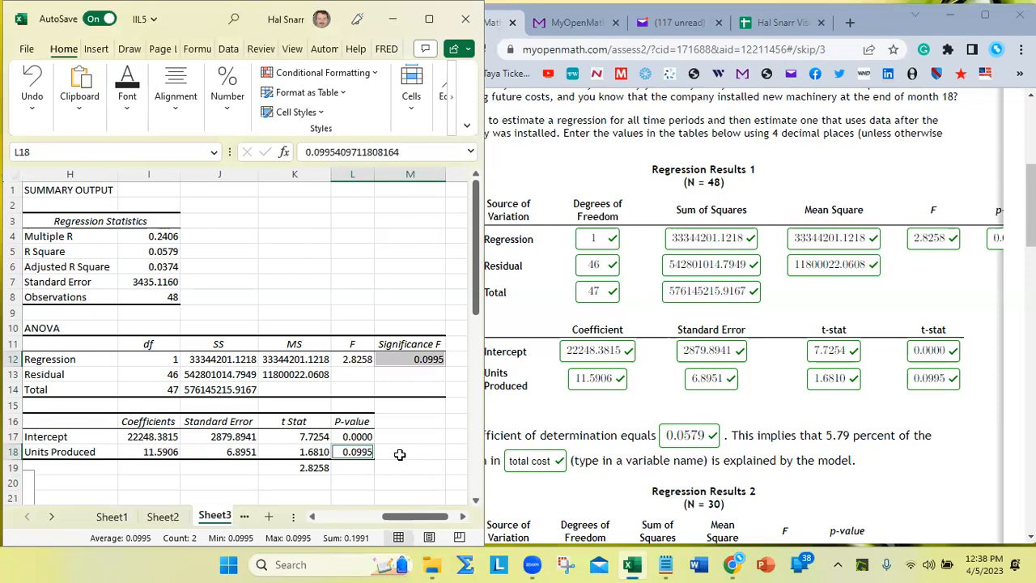
{"action": "left_click", "coordinate": [349, 485], "text": "ctrl"}
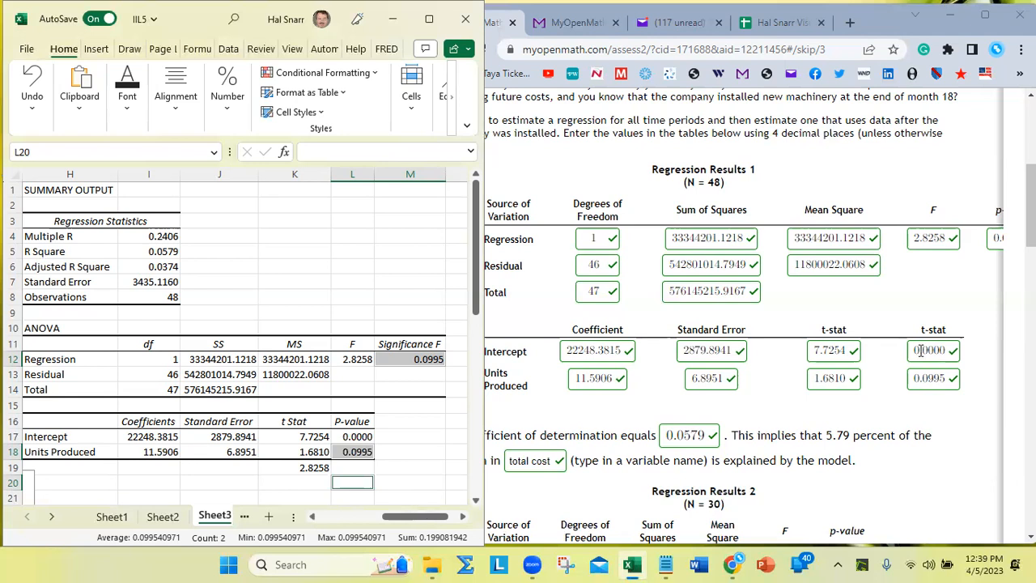
Step: Review the Total Cost and Units Produced variables in Question 3's problem statement and the answers below Regression Results 1
{"action": "left_click", "coordinate": [768, 145]}
{"action": "scroll", "coordinate": [762, 139], "scroll_direction": "up", "scroll_amount": 2}
{"action": "scroll", "coordinate": [762, 138], "scroll_direction": "up", "scroll_amount": 2}
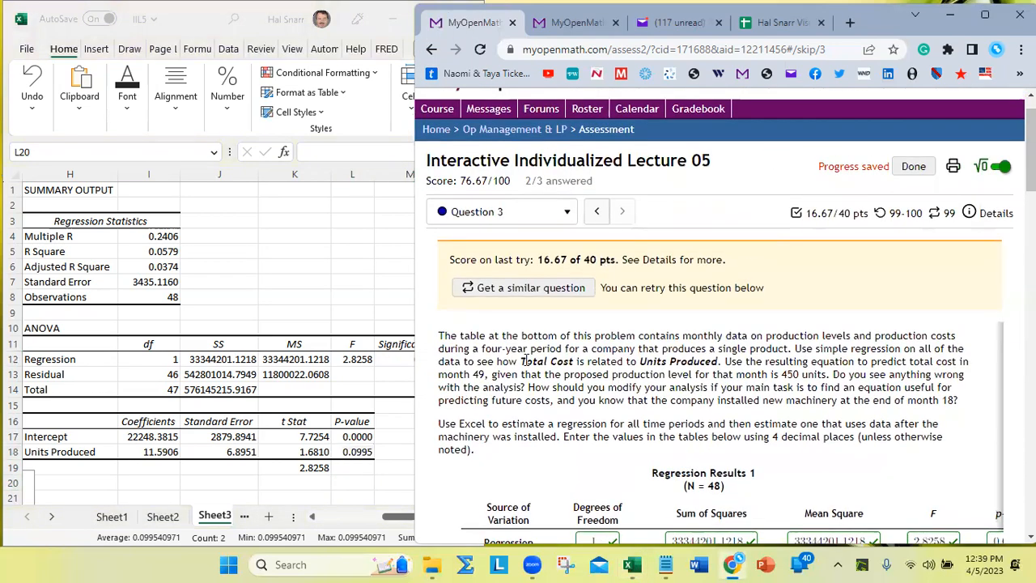
{"action": "left_click_drag", "start_coordinate": [520, 361], "coordinate": [575, 361]}
{"action": "mouse_move", "coordinate": [644, 361]}
{"action": "left_mouse_down"}
{"action": "mouse_move", "coordinate": [709, 374]}
{"action": "mouse_move", "coordinate": [726, 362]}
{"action": "mouse_move", "coordinate": [639, 362]}
{"action": "left_mouse_up"}
{"action": "left_click", "coordinate": [716, 361]}
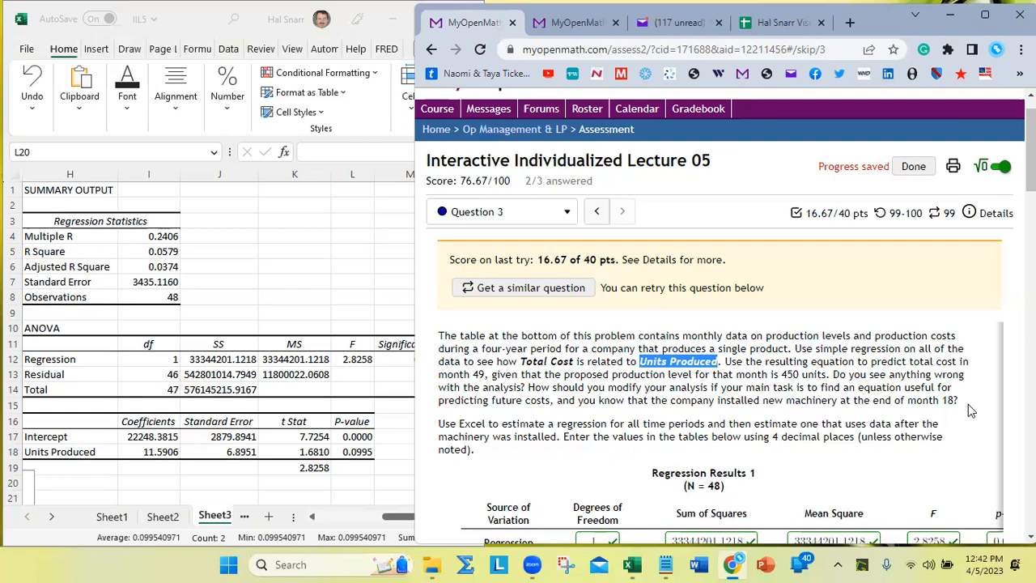
{"action": "scroll", "coordinate": [842, 444], "scroll_direction": "down", "scroll_amount": 5}
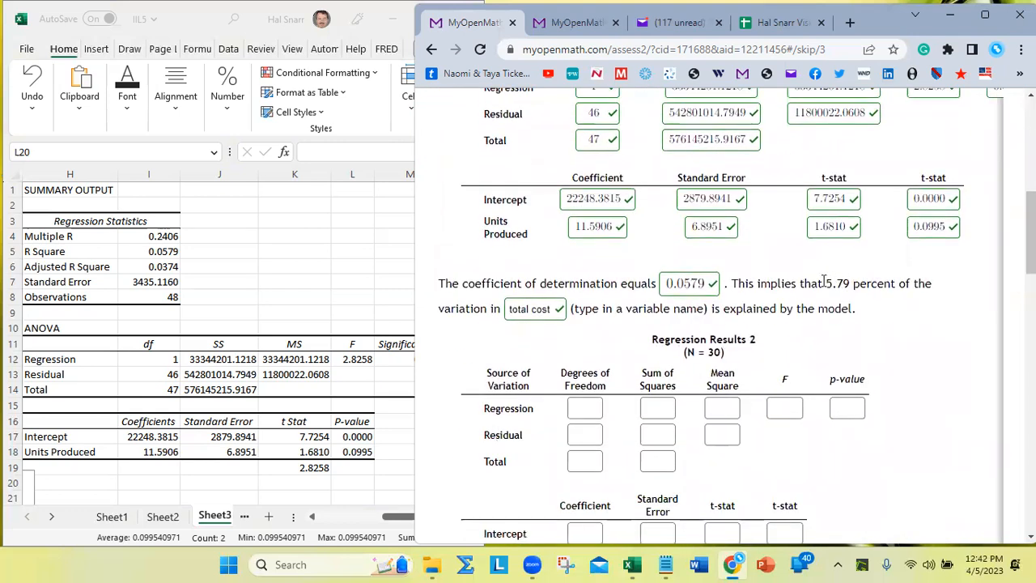
Step: Switch to the IIL5 Excel workbook and move the scatter chart on Sheet3 to just below the regression coefficients table
{"action": "mouse_move", "coordinate": [822, 285]}
{"action": "left_mouse_down"}
{"action": "mouse_move", "coordinate": [860, 285]}
{"action": "mouse_move", "coordinate": [817, 298]}
{"action": "left_mouse_up"}
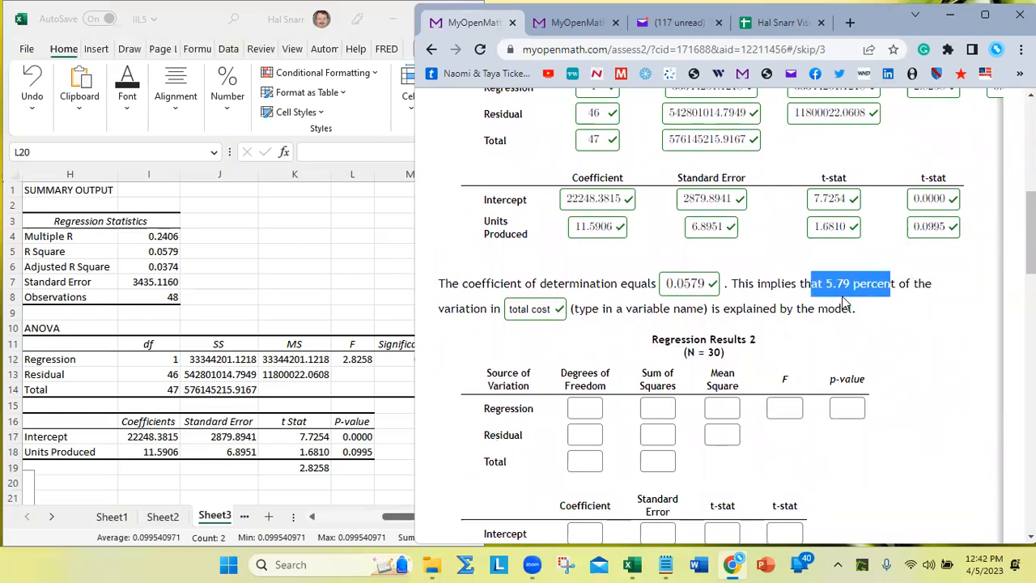
{"action": "key", "text": "alt+Tab"}
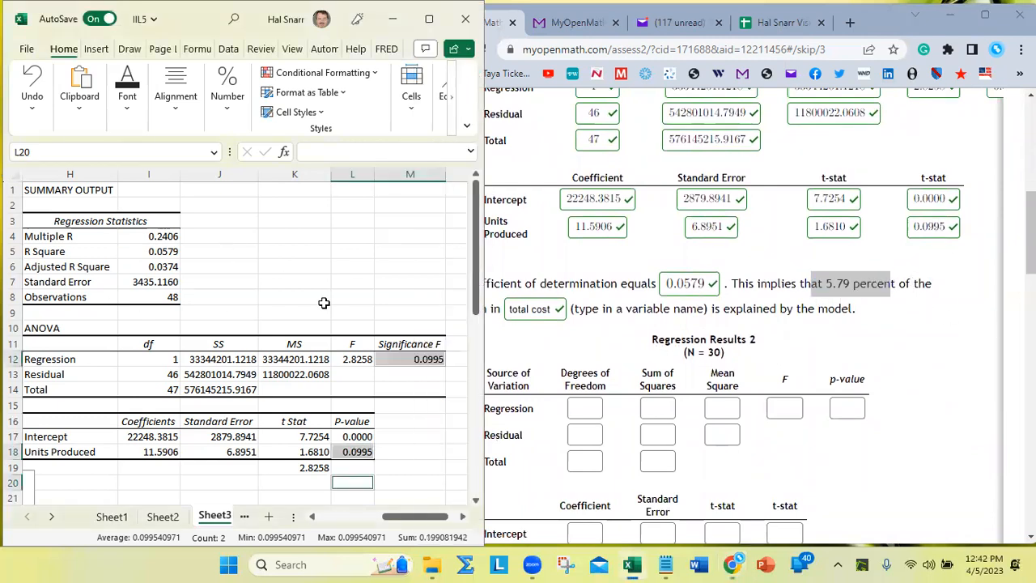
{"action": "left_click", "coordinate": [429, 17]}
{"action": "scroll", "coordinate": [259, 335], "scroll_direction": "down", "scroll_amount": 2}
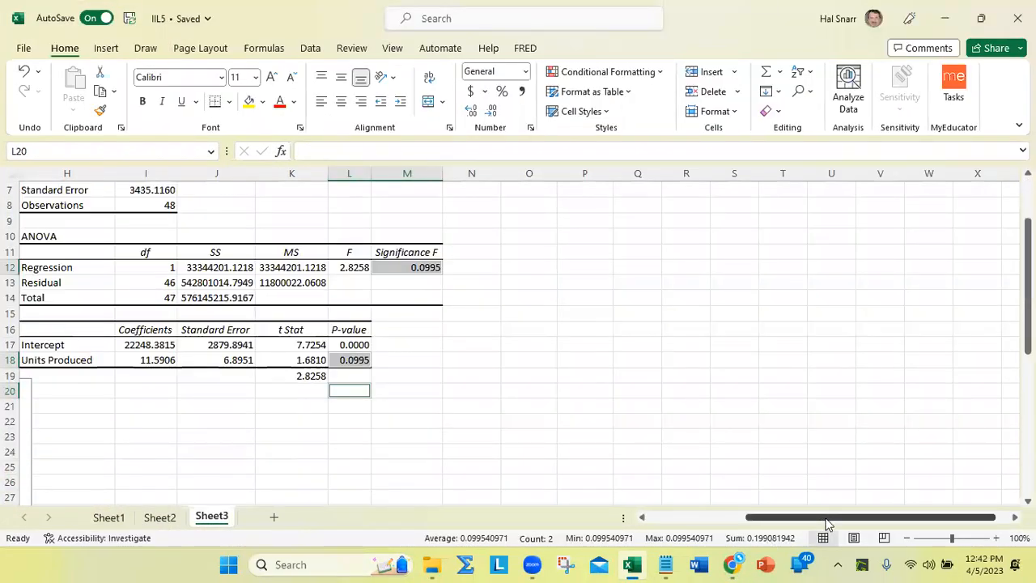
{"action": "left_click_drag", "start_coordinate": [830, 518], "coordinate": [435, 510]}
{"action": "scroll", "coordinate": [378, 476], "scroll_direction": "down", "scroll_amount": 2}
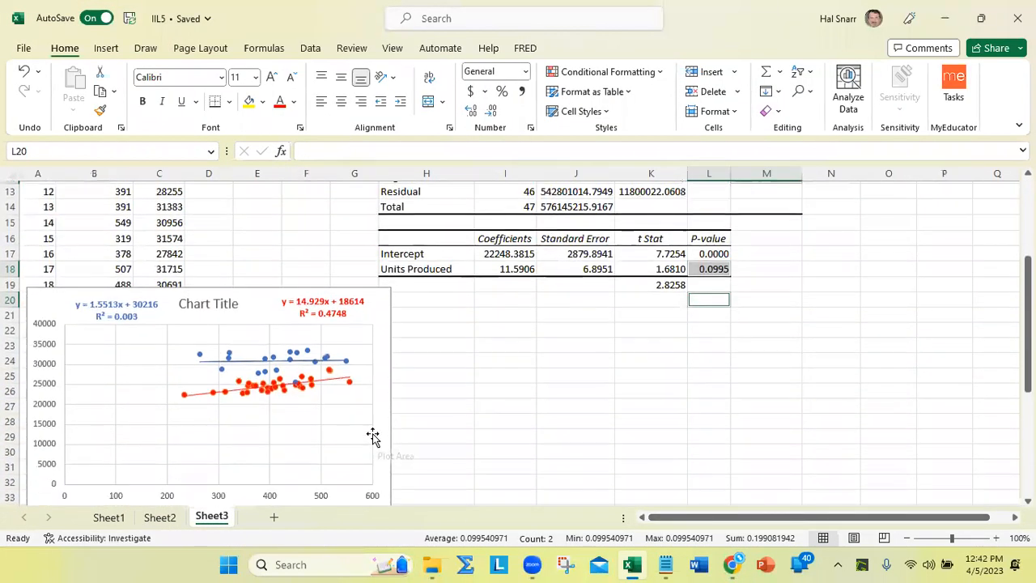
{"action": "left_click_drag", "start_coordinate": [252, 297], "coordinate": [685, 289]}
Step: Duplicate the two-series scatter chart on Sheet3
{"action": "key", "text": "ctrl+c"}
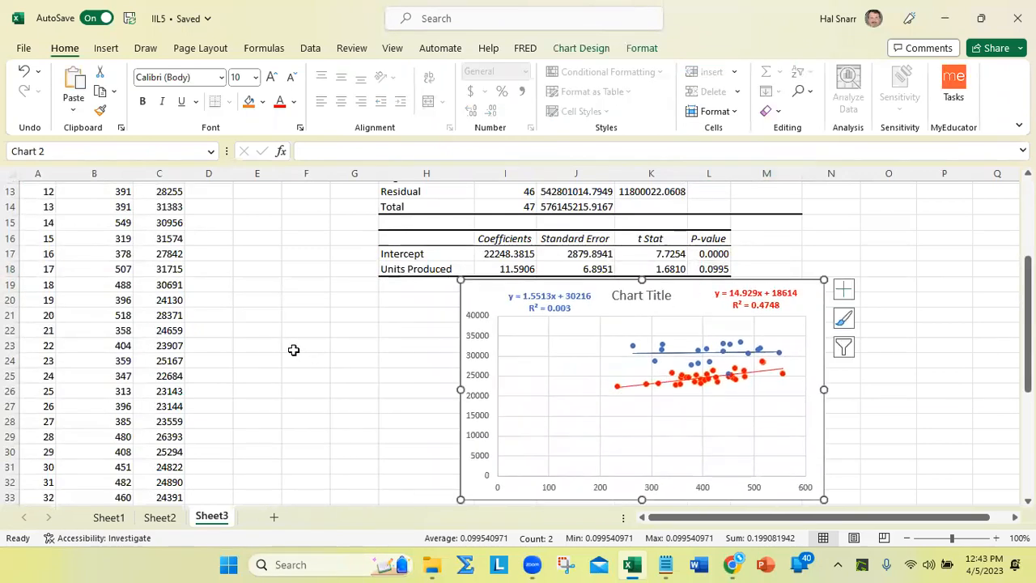
{"action": "left_click", "coordinate": [294, 349]}
{"action": "key", "text": "ctrl+v"}
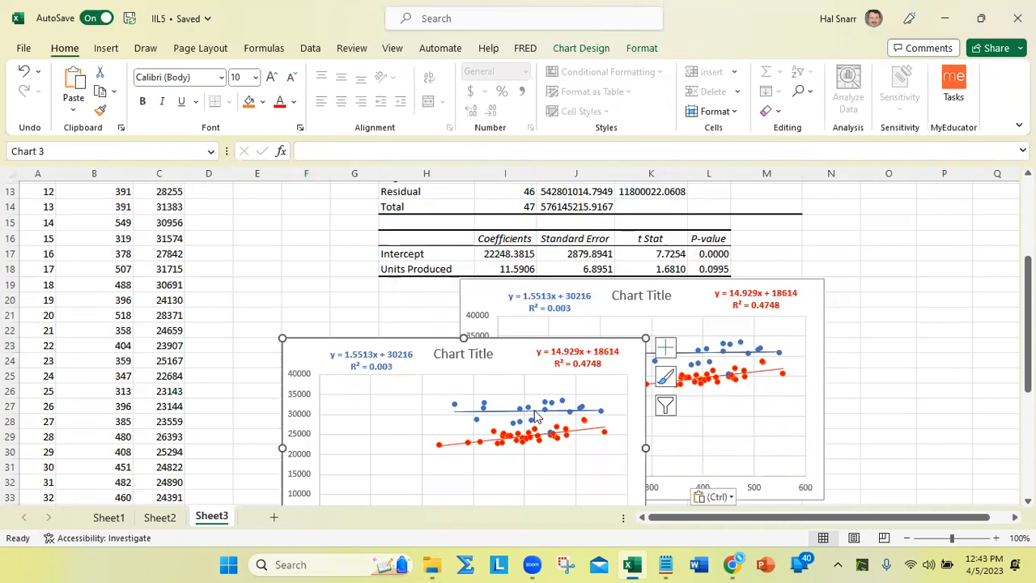
Step: Delete the blue data series and the red trendline from the copied chart
{"action": "left_click", "coordinate": [531, 409]}
{"action": "key", "text": "Delete"}
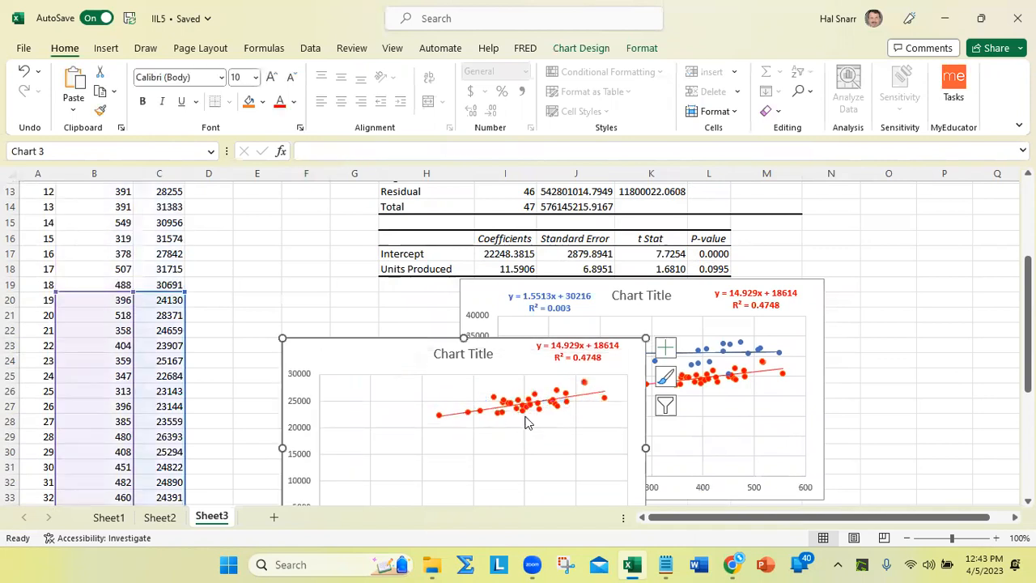
{"action": "left_click", "coordinate": [587, 395]}
{"action": "key", "text": "Delete"}
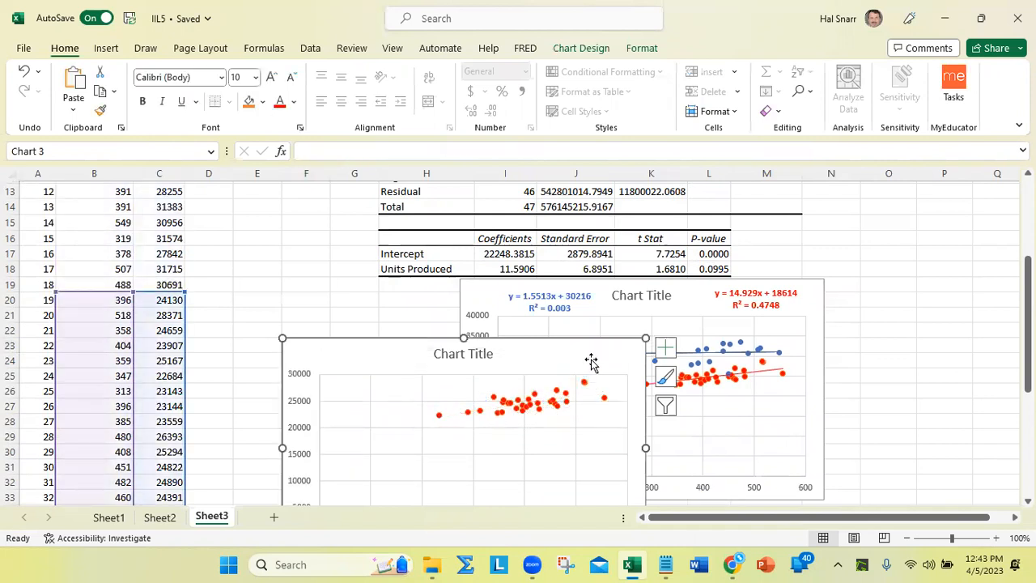
Step: Extend the copied chart's red series to B2:B49 and C2:C49, and move the chart over the data columns beside the original
{"action": "left_click", "coordinate": [585, 382]}
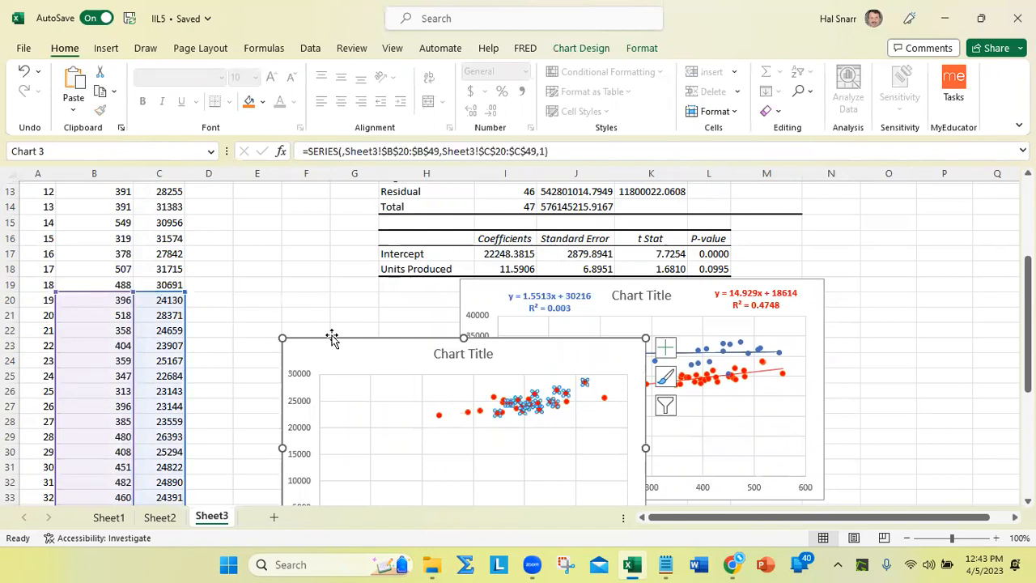
{"action": "left_click", "coordinate": [381, 354]}
{"action": "left_click_drag", "start_coordinate": [121, 284], "coordinate": [179, 215]}
{"action": "scroll", "coordinate": [273, 259], "scroll_direction": "down", "scroll_amount": 4}
{"action": "left_click_drag", "start_coordinate": [367, 351], "coordinate": [129, 328]}
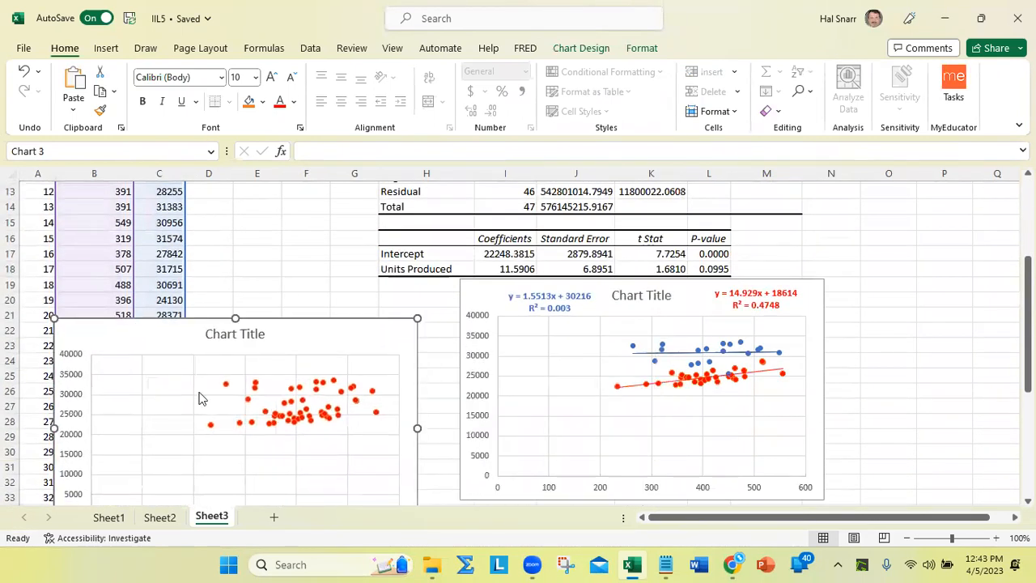
Step: Add a linear trendline to the 48-month series, display its equation and R-squared value, and place the label beside the chart title
{"action": "right_click", "coordinate": [311, 422]}
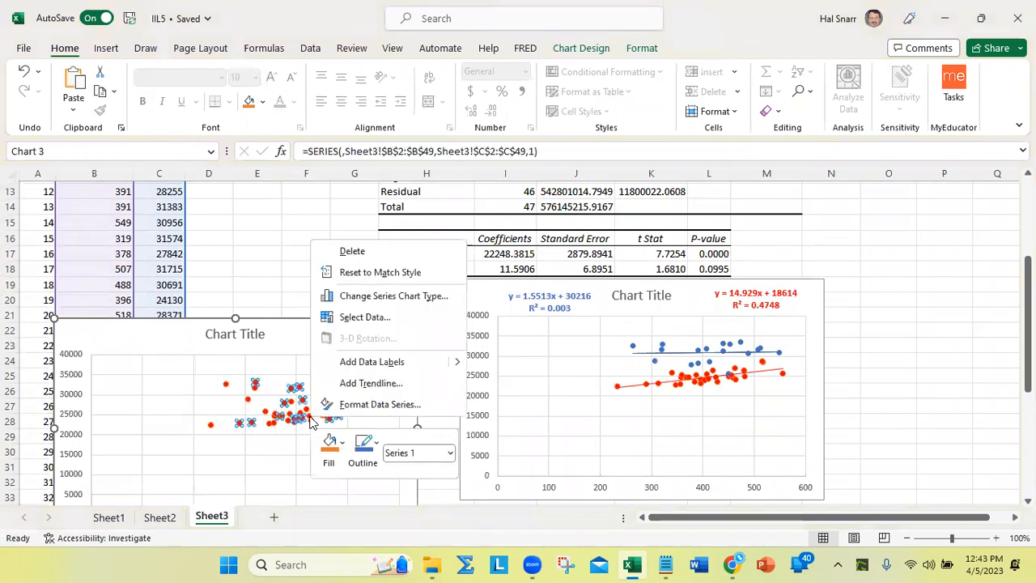
{"action": "left_click", "coordinate": [372, 384]}
{"action": "scroll", "coordinate": [876, 476], "scroll_direction": "down", "scroll_amount": 3}
{"action": "left_click", "coordinate": [853, 470]}
{"action": "left_click", "coordinate": [852, 489]}
{"action": "left_click_drag", "start_coordinate": [311, 401], "coordinate": [243, 283]}
{"action": "left_click", "coordinate": [279, 340]}
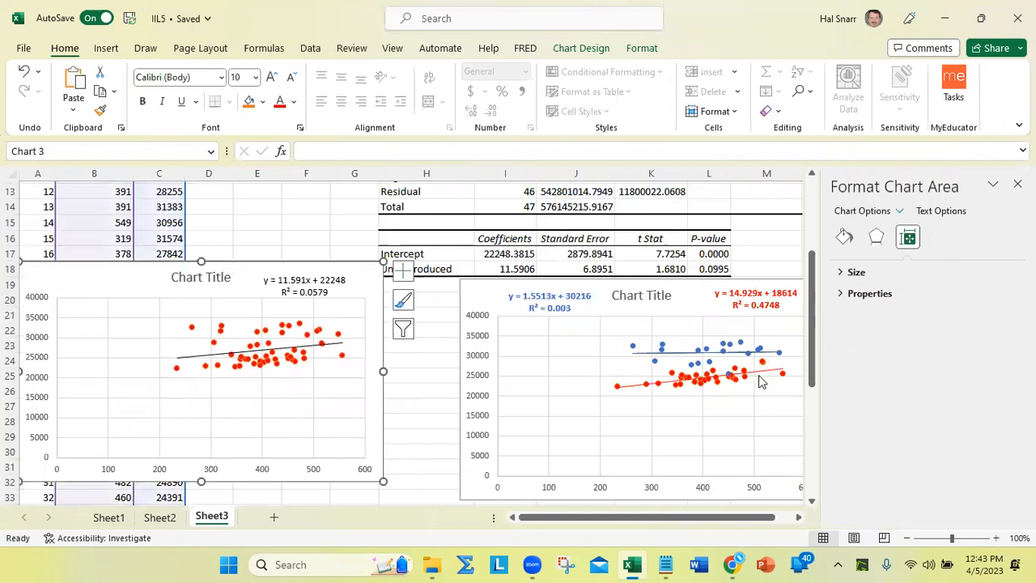
Step: Change the 48-month series' marker fill color to black
{"action": "left_click", "coordinate": [296, 326]}
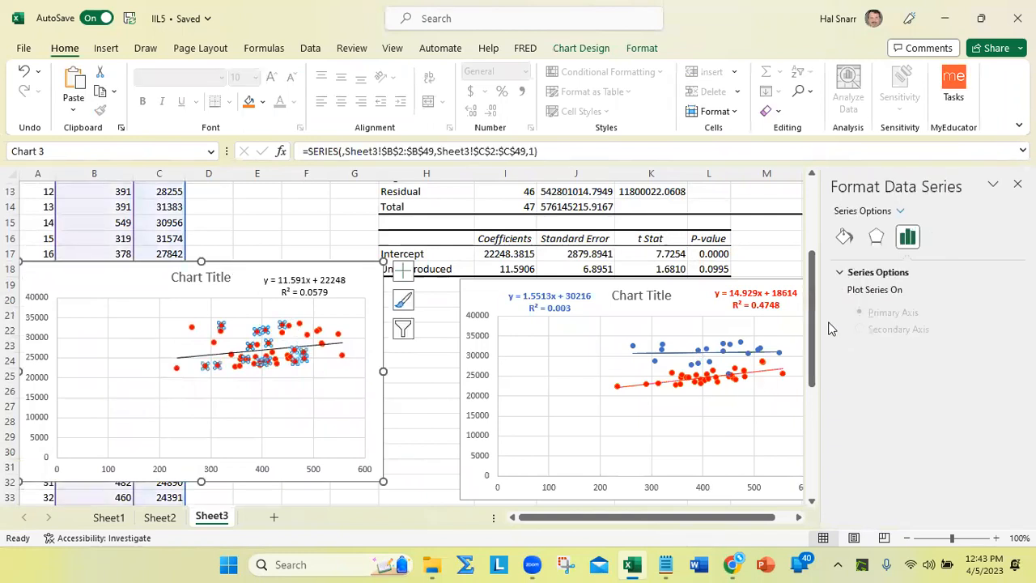
{"action": "left_click", "coordinate": [848, 241]}
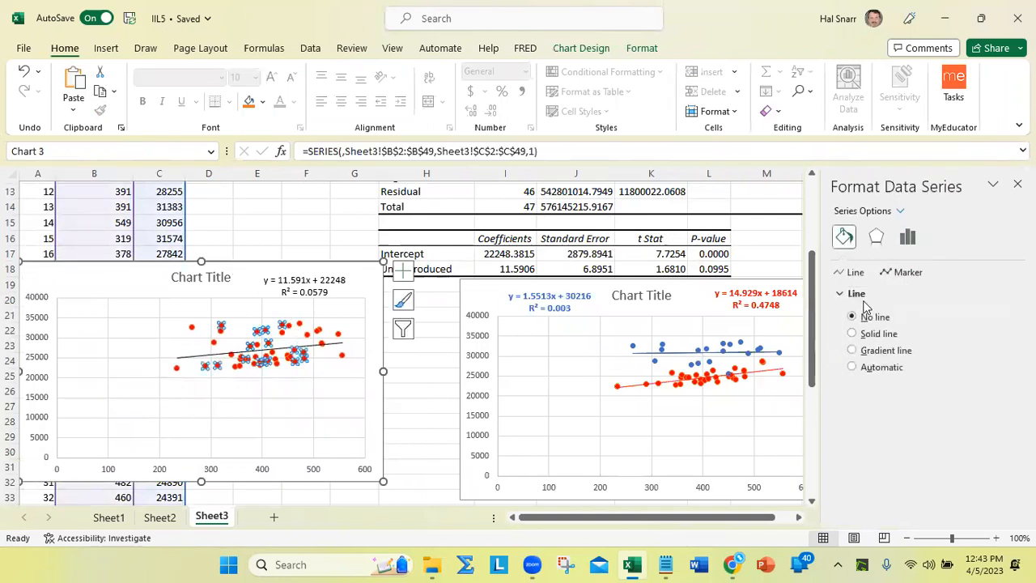
{"action": "left_click", "coordinate": [910, 273]}
{"action": "left_click", "coordinate": [990, 467]}
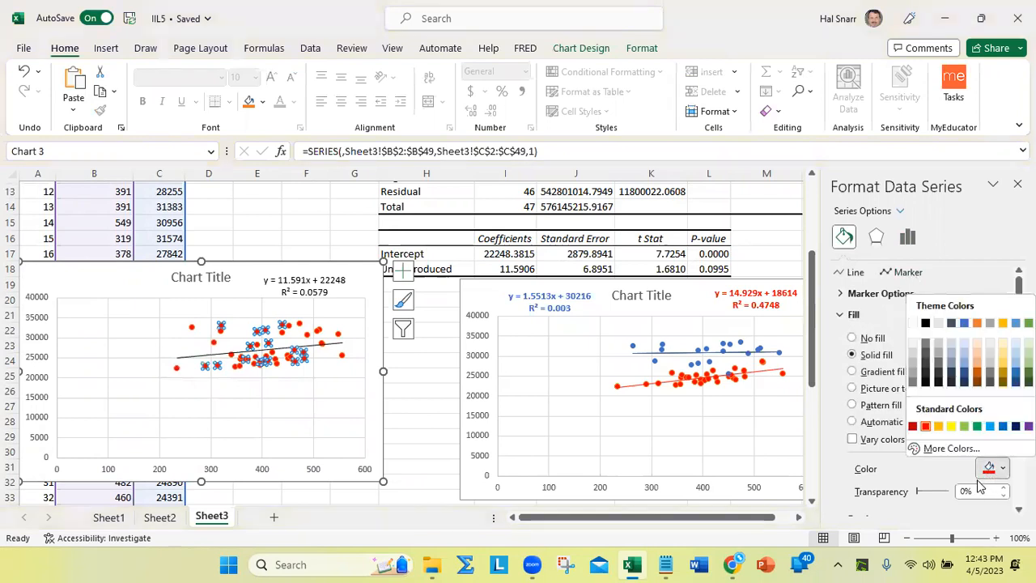
{"action": "left_click", "coordinate": [926, 323]}
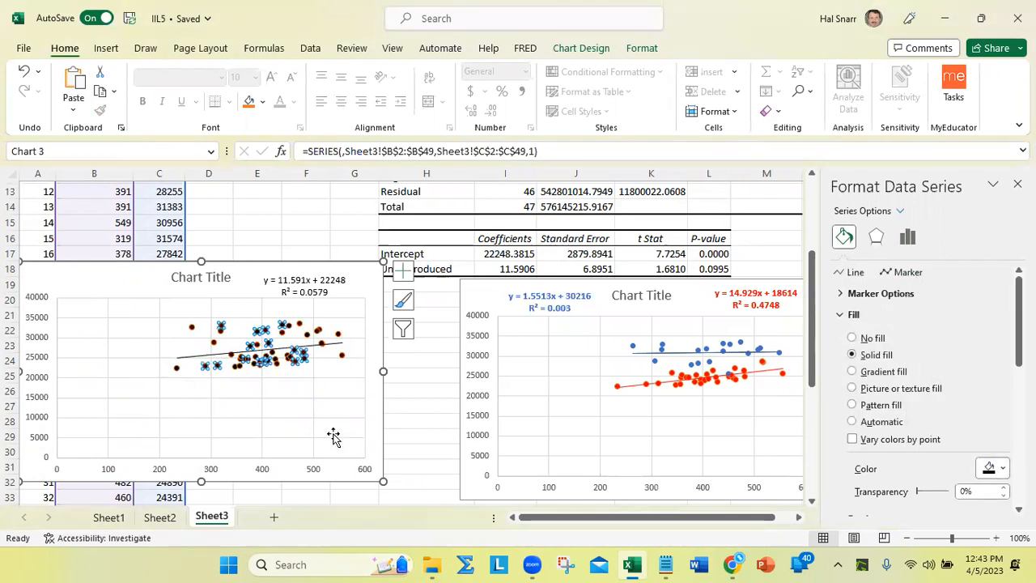
{"action": "left_click", "coordinate": [280, 448]}
Step: Examine the line, marker and fill formatting options of the 48-month series
{"action": "left_click", "coordinate": [305, 362]}
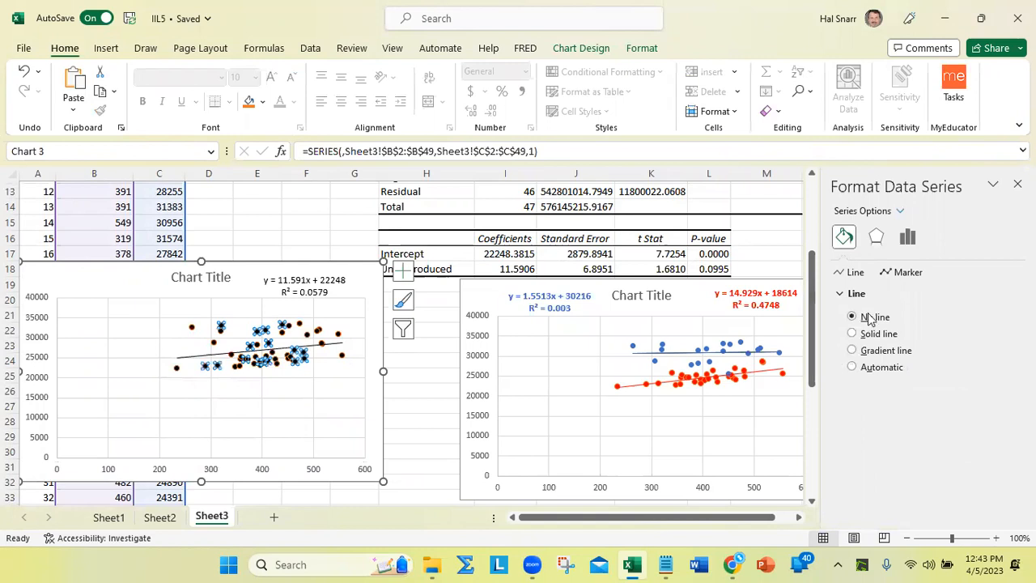
{"action": "left_click", "coordinate": [887, 273]}
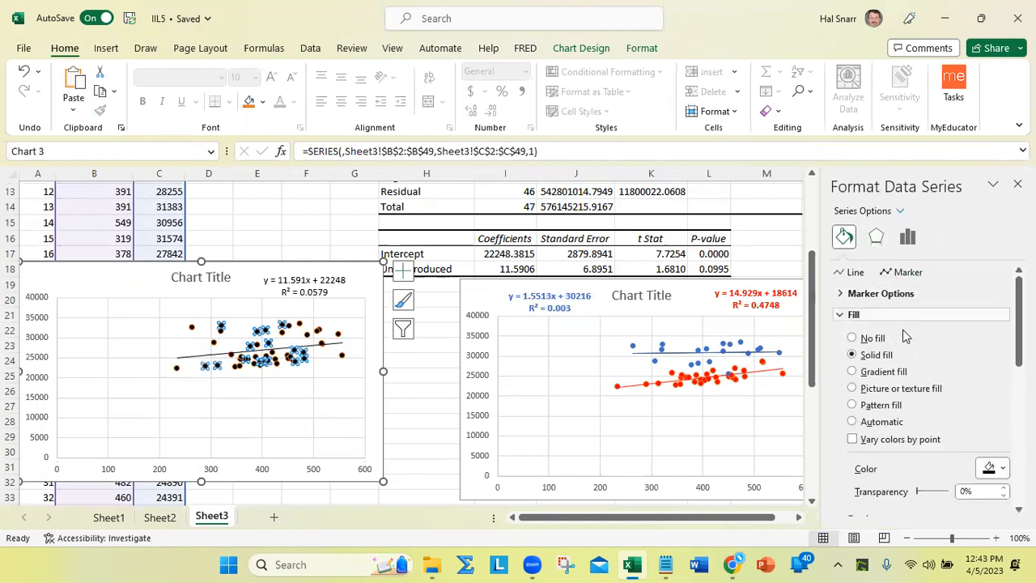
{"action": "left_click", "coordinate": [878, 293]}
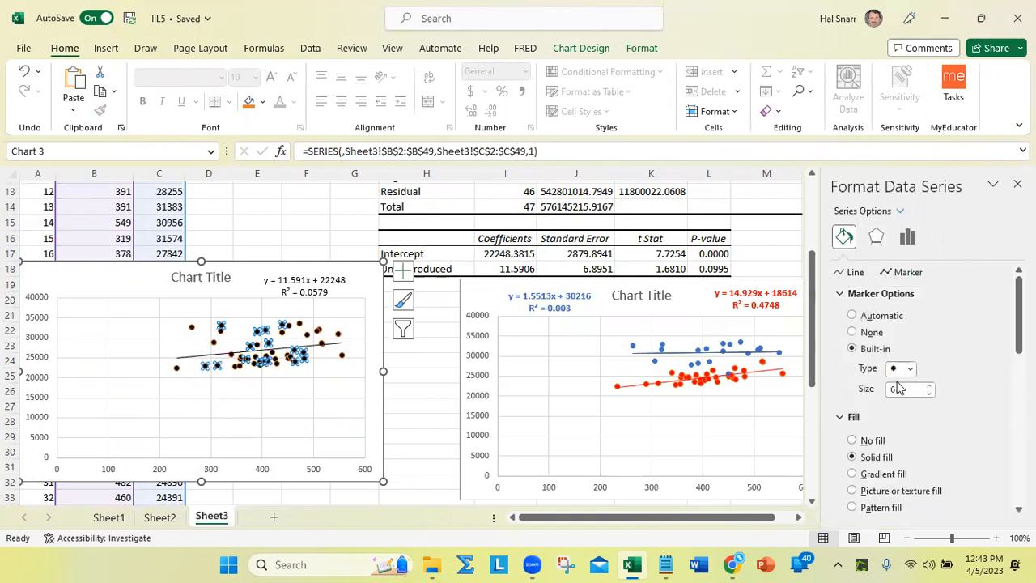
{"action": "scroll", "coordinate": [896, 390], "scroll_direction": "down", "scroll_amount": 1}
{"action": "scroll", "coordinate": [896, 390], "scroll_direction": "up", "scroll_amount": 1}
{"action": "left_click", "coordinate": [855, 272]}
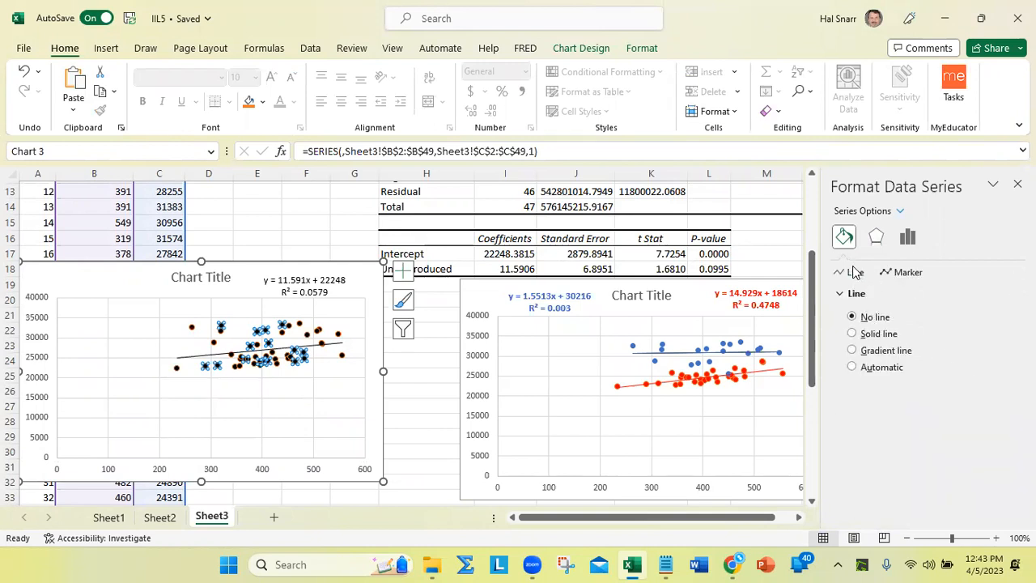
{"action": "left_click", "coordinate": [856, 293]}
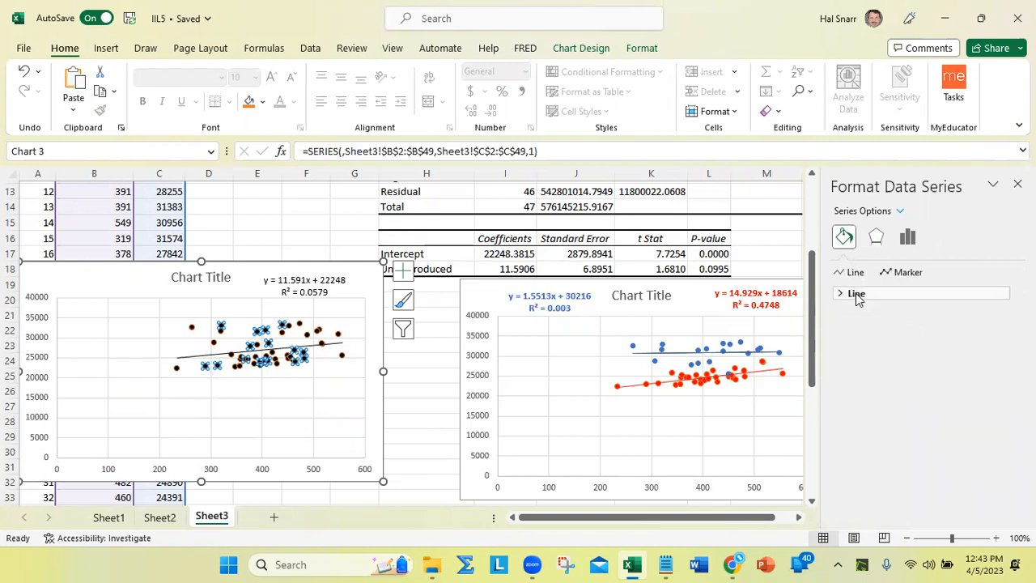
{"action": "left_click", "coordinate": [902, 273]}
{"action": "scroll", "coordinate": [931, 340], "scroll_direction": "down", "scroll_amount": 1}
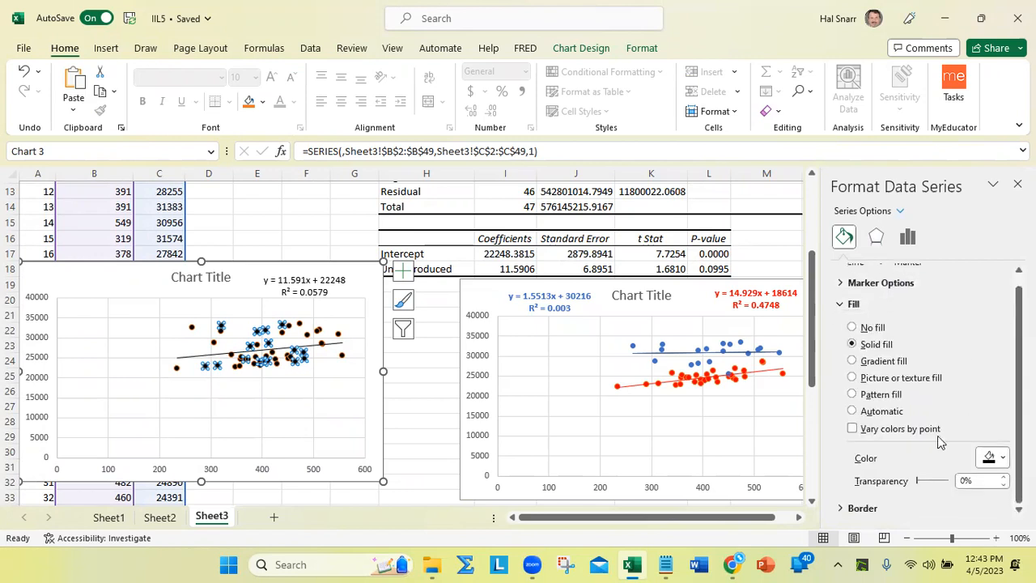
{"action": "scroll", "coordinate": [882, 392], "scroll_direction": "up", "scroll_amount": 1}
{"action": "left_click", "coordinate": [889, 293]}
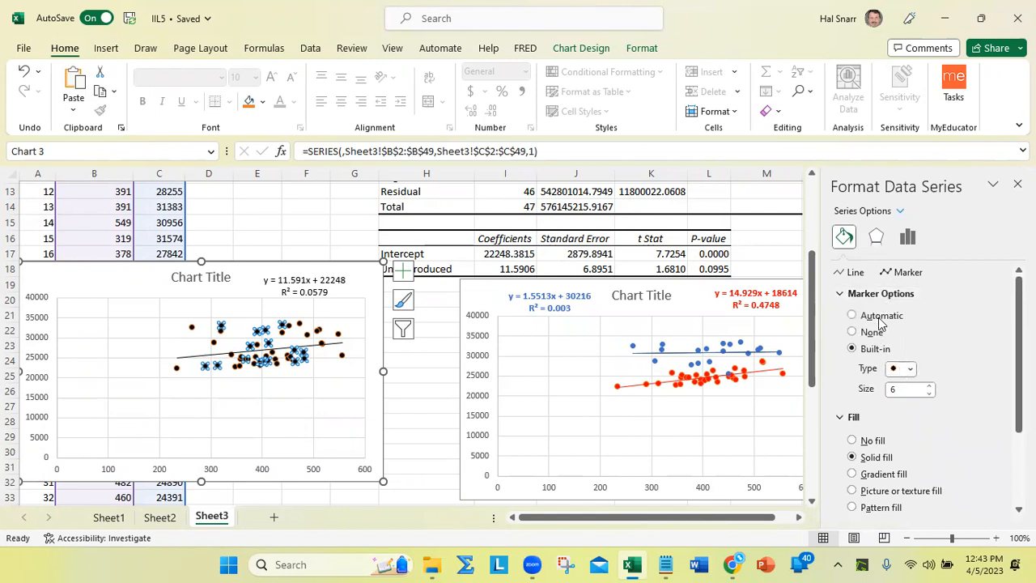
{"action": "scroll", "coordinate": [897, 356], "scroll_direction": "down", "scroll_amount": 3}
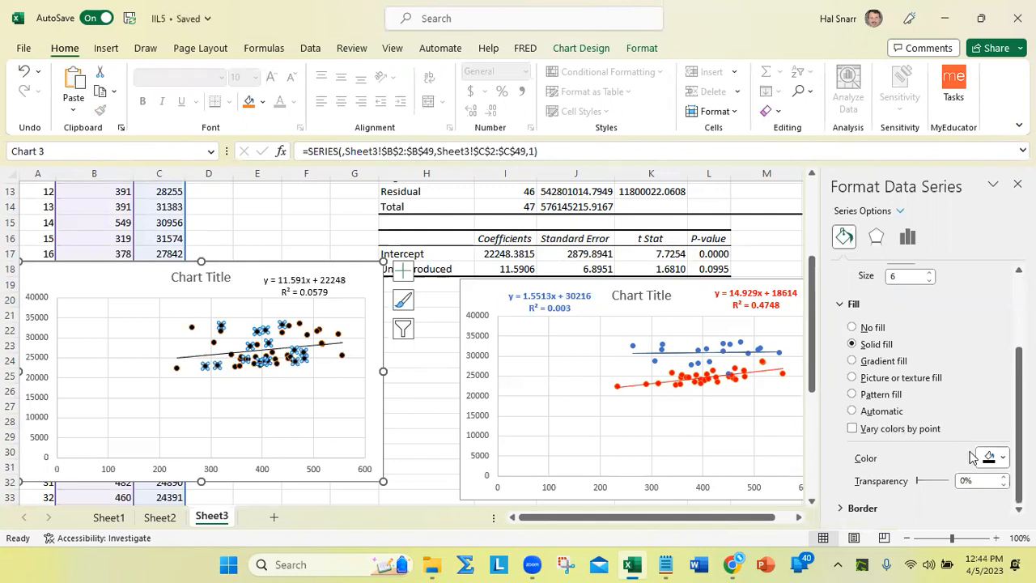
{"action": "left_click", "coordinate": [336, 429]}
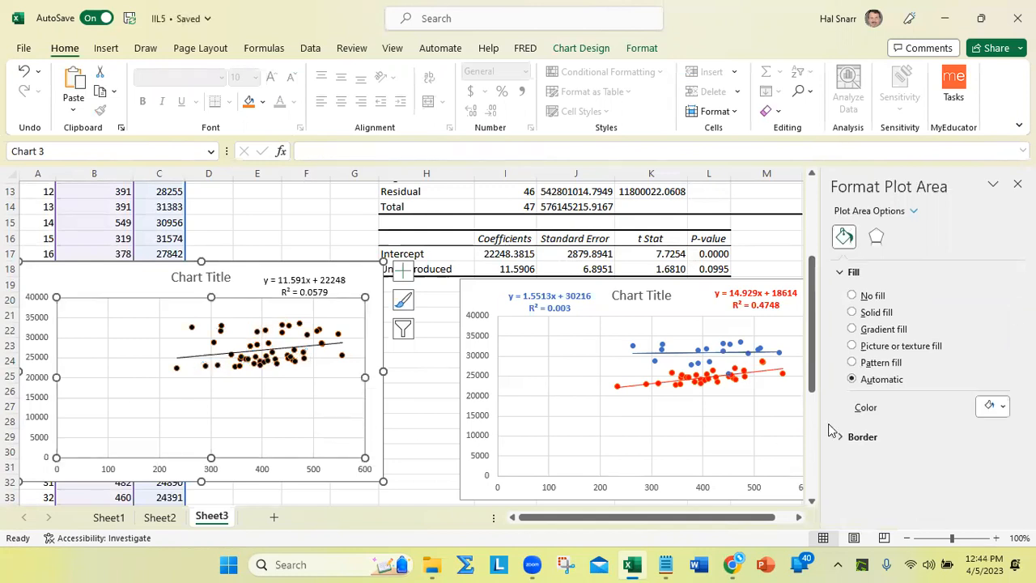
Step: Set the 48-month series' marker options to Automatic
{"action": "left_click", "coordinate": [341, 362]}
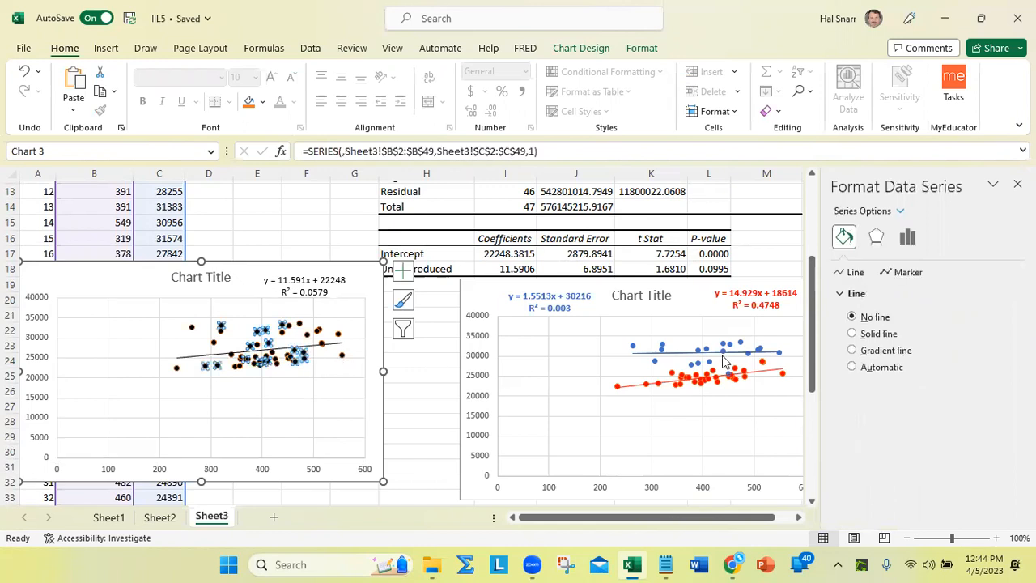
{"action": "left_click", "coordinate": [908, 274]}
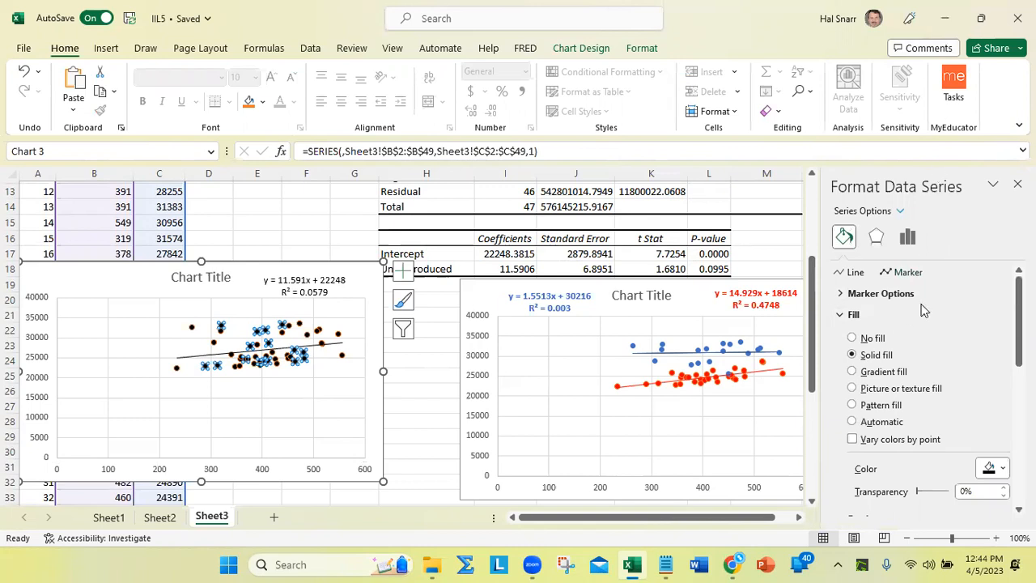
{"action": "left_click", "coordinate": [853, 273]}
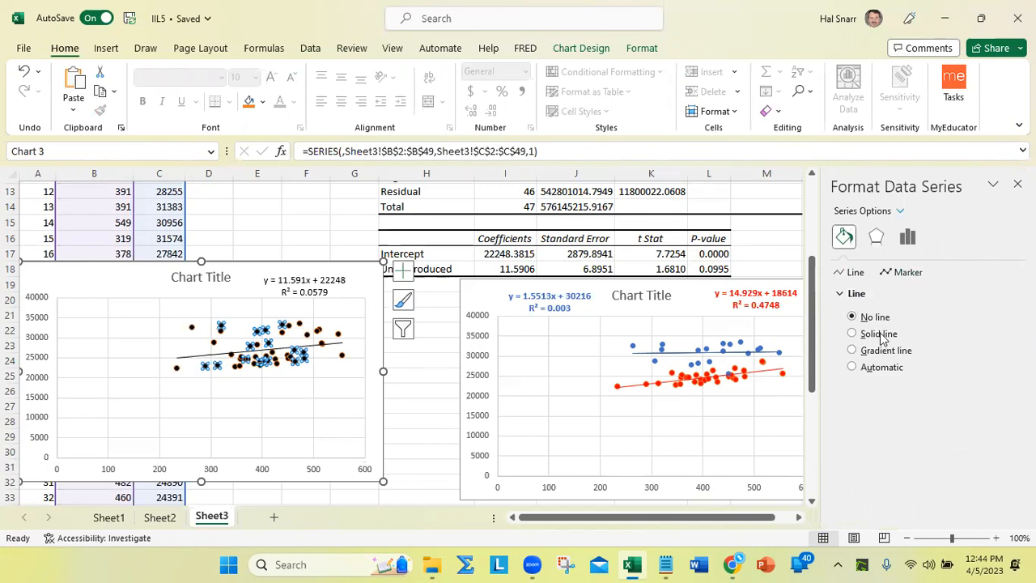
{"action": "left_click", "coordinate": [907, 272]}
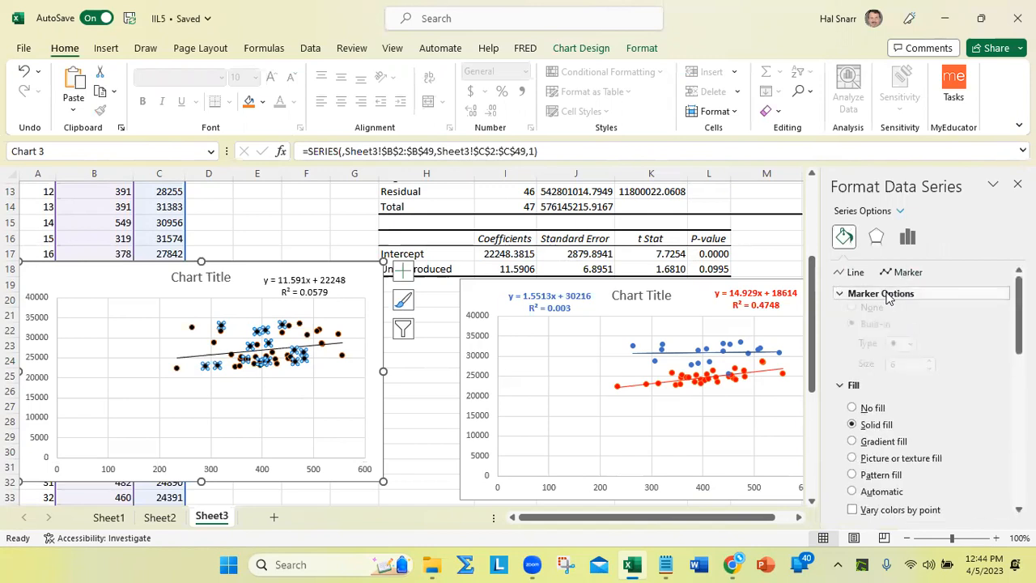
{"action": "left_click", "coordinate": [890, 323]}
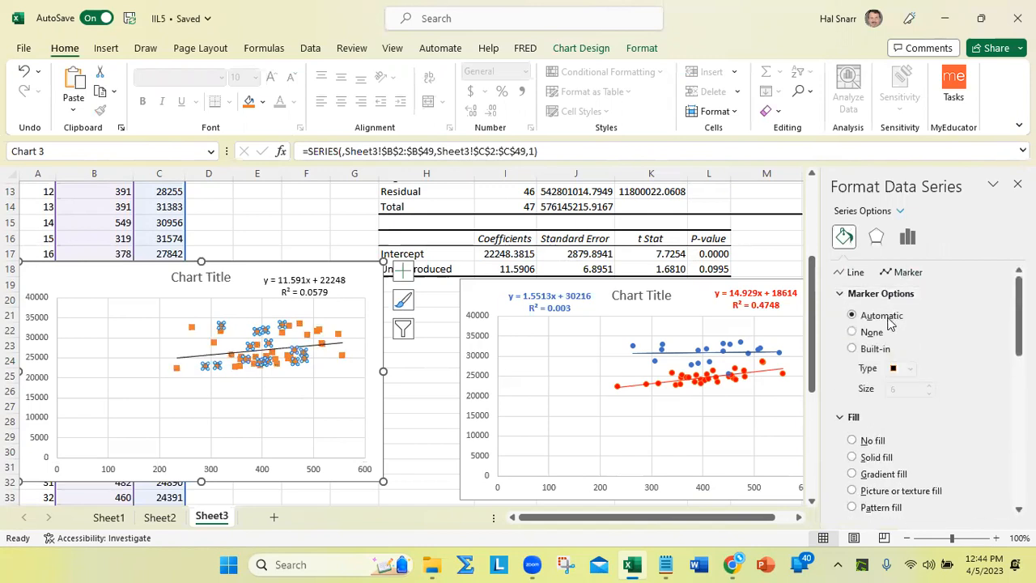
Step: Give the black-trendline chart's data series a built-in circle marker
{"action": "left_click", "coordinate": [875, 348]}
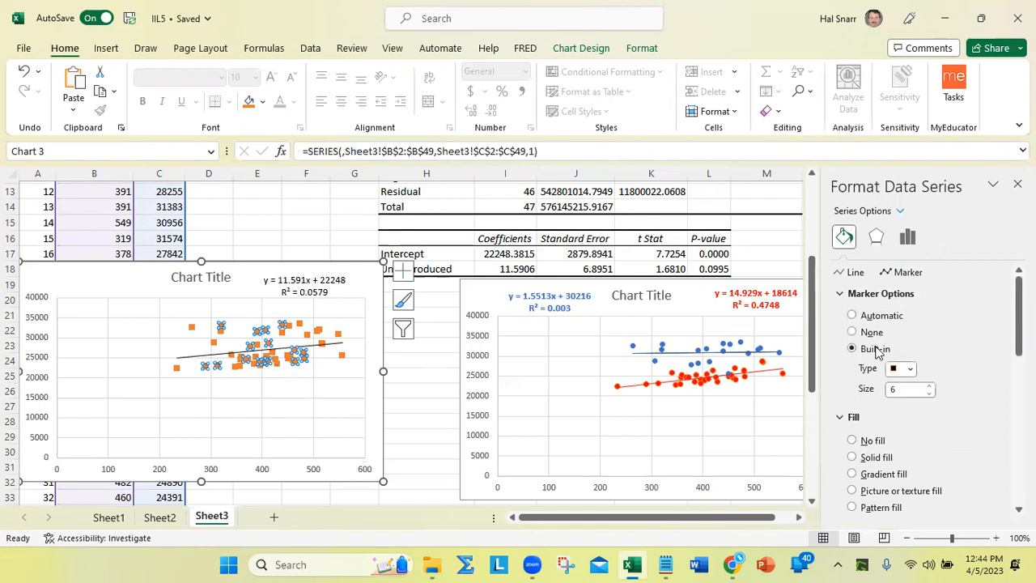
{"action": "left_click", "coordinate": [909, 369]}
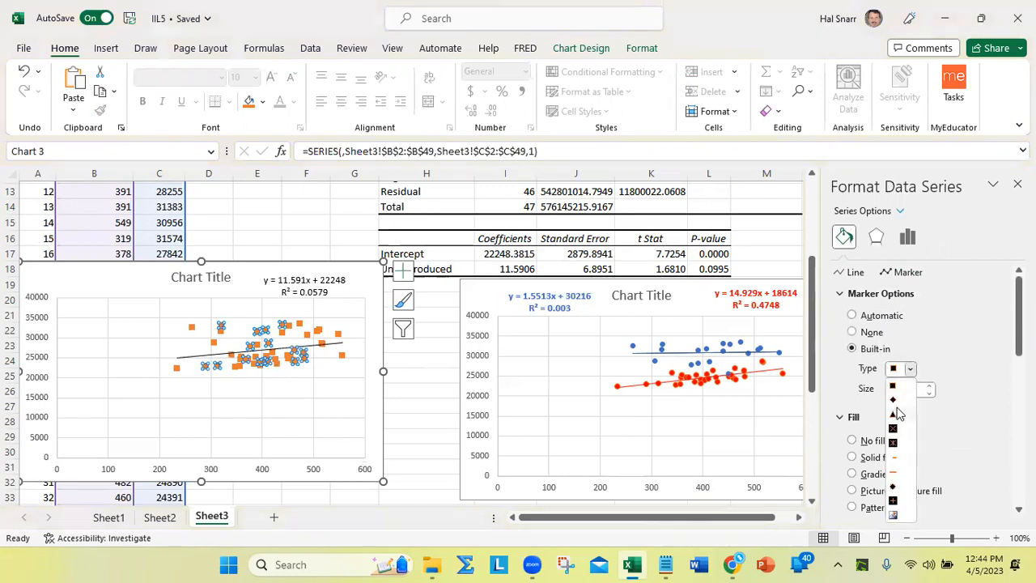
{"action": "left_click", "coordinate": [895, 487]}
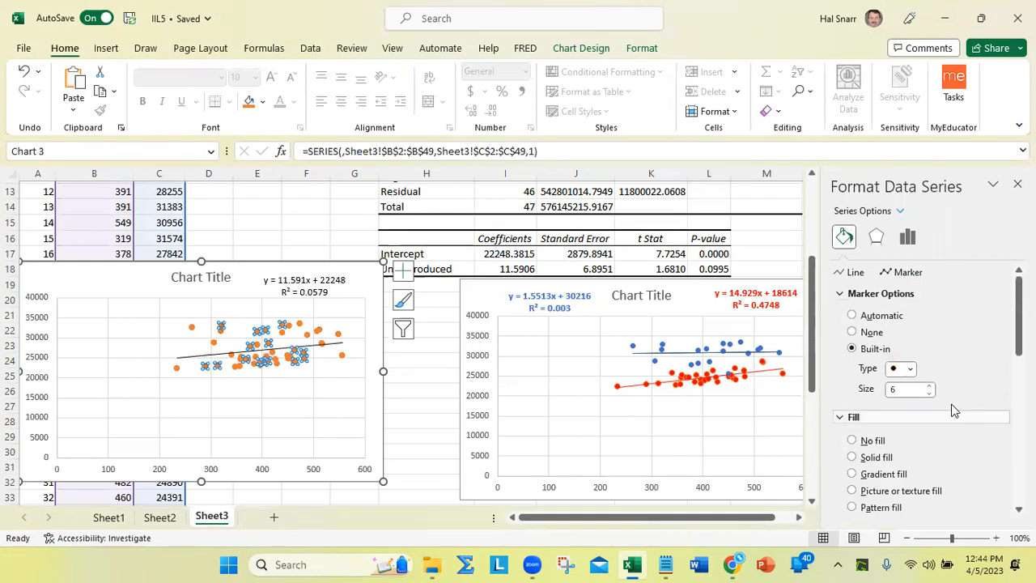
Step: Set both the border and the fill of the series markers to black in the single-trendline chart
{"action": "scroll", "coordinate": [949, 396], "scroll_direction": "down", "scroll_amount": 5}
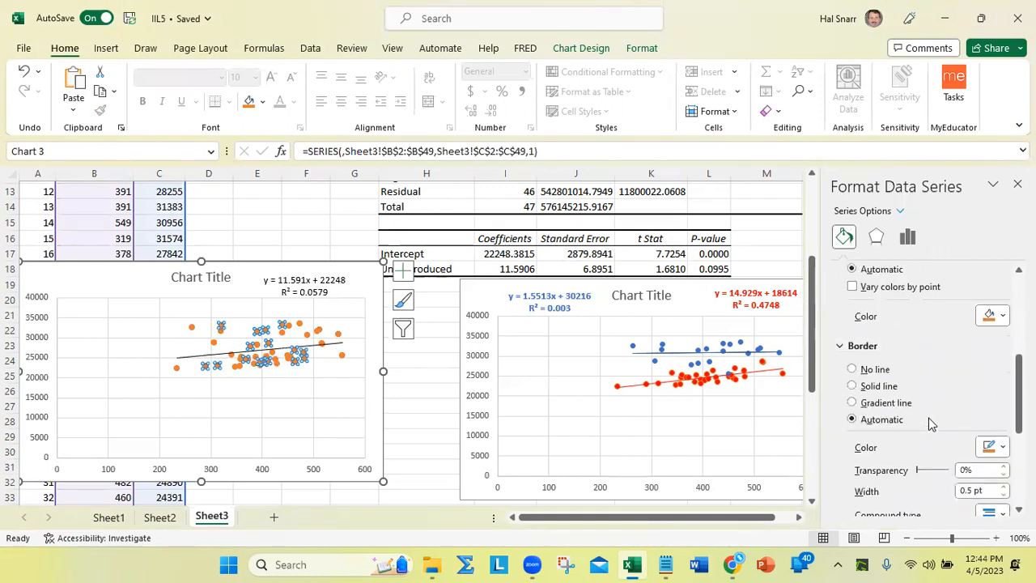
{"action": "left_click", "coordinate": [988, 447]}
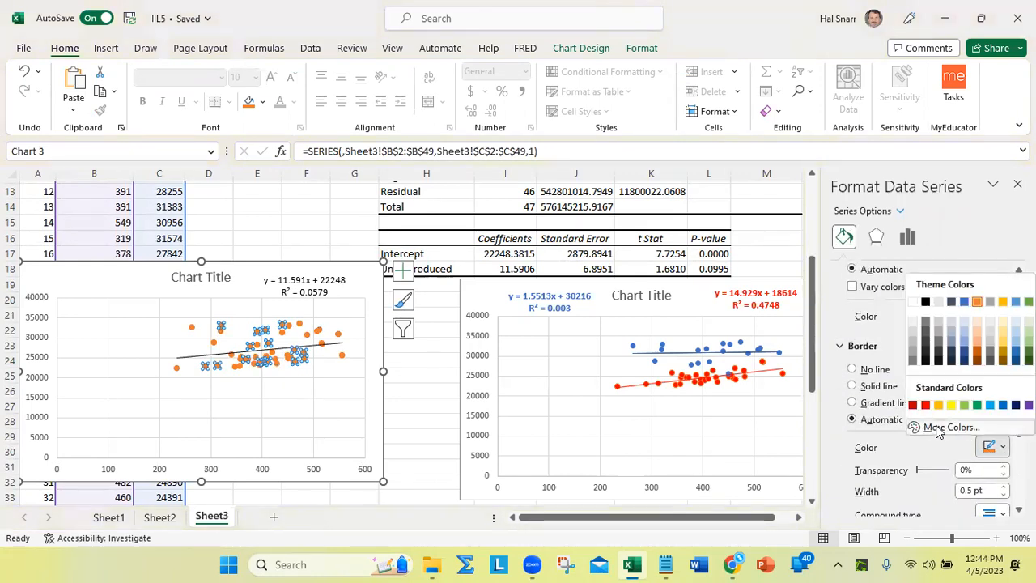
{"action": "left_click", "coordinate": [925, 301]}
{"action": "left_click", "coordinate": [994, 318]}
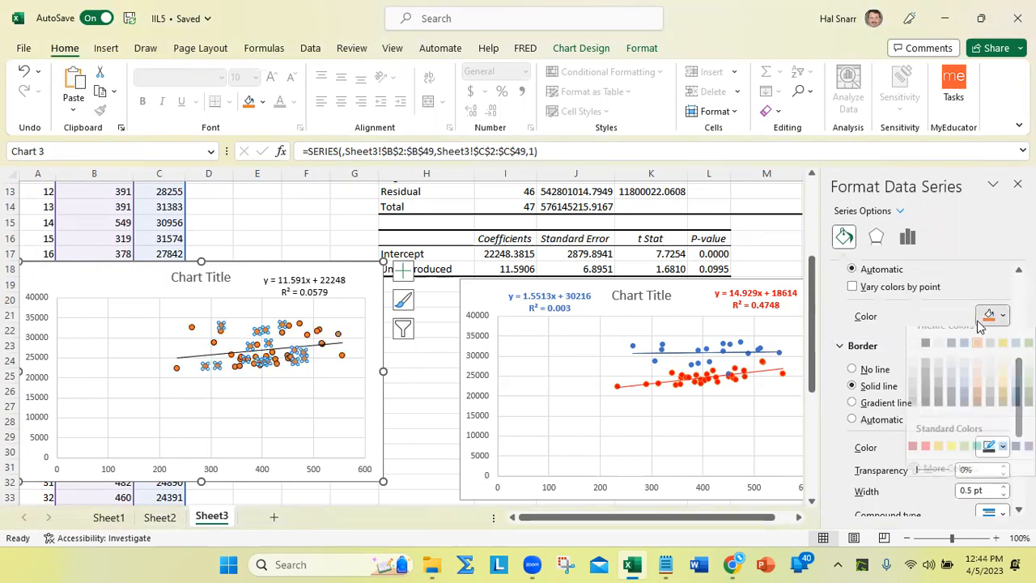
{"action": "left_click", "coordinate": [931, 361]}
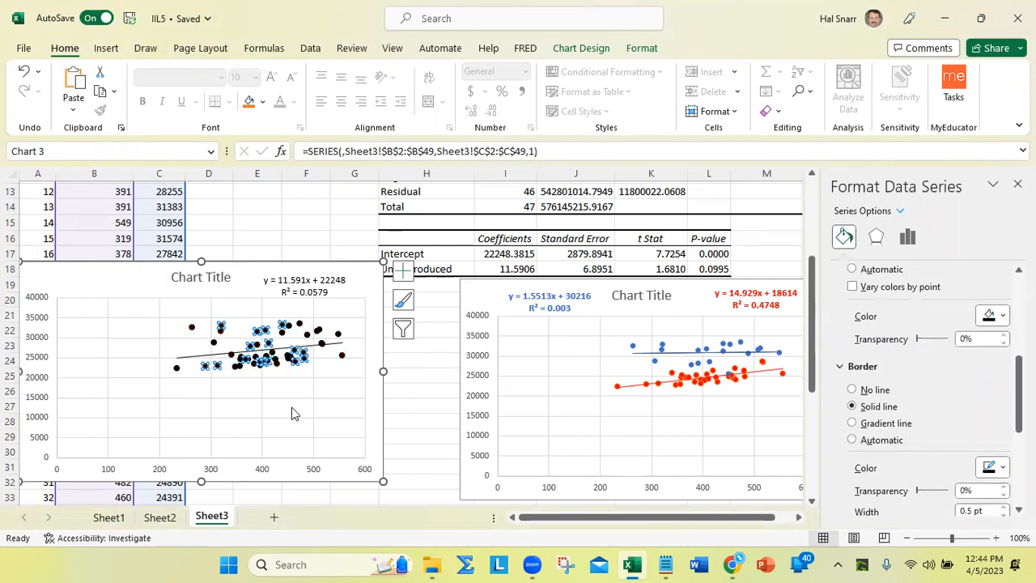
{"action": "left_click", "coordinate": [319, 480]}
Step: Reposition the single-trendline chart over the data columns and the two-trendline chart below the coefficients table, clear of the regression output
{"action": "left_click_drag", "start_coordinate": [243, 276], "coordinate": [260, 297]}
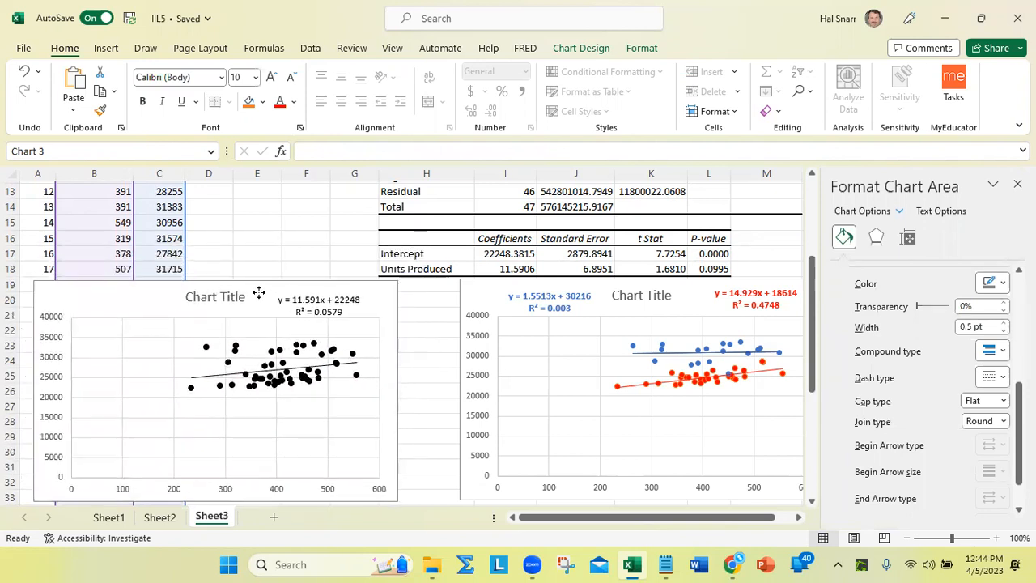
{"action": "left_click_drag", "start_coordinate": [483, 294], "coordinate": [508, 326]}
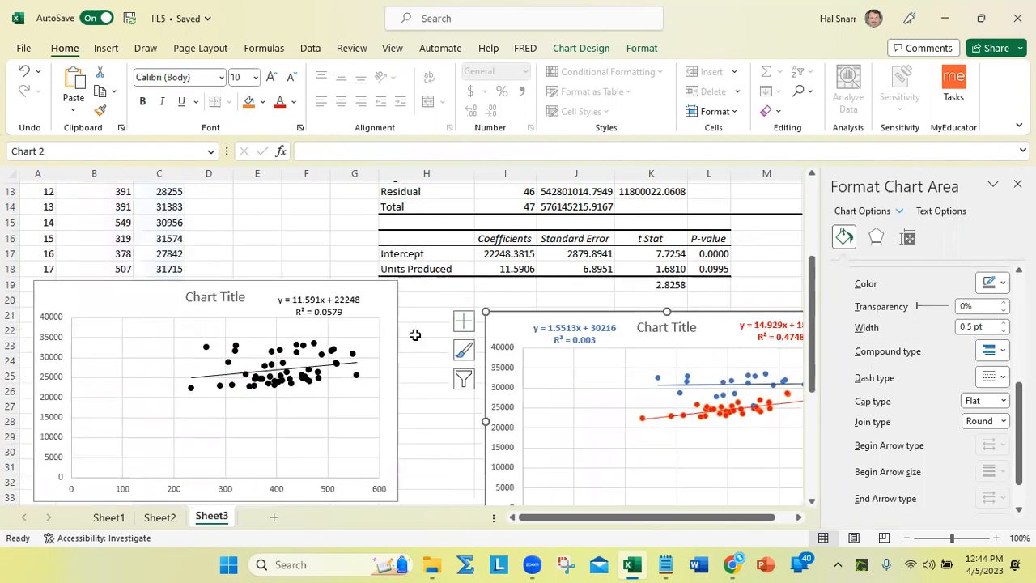
{"action": "scroll", "coordinate": [417, 333], "scroll_direction": "up", "scroll_amount": 3}
{"action": "left_click_drag", "start_coordinate": [143, 430], "coordinate": [116, 339]}
{"action": "scroll", "coordinate": [151, 353], "scroll_direction": "up", "scroll_amount": 1}
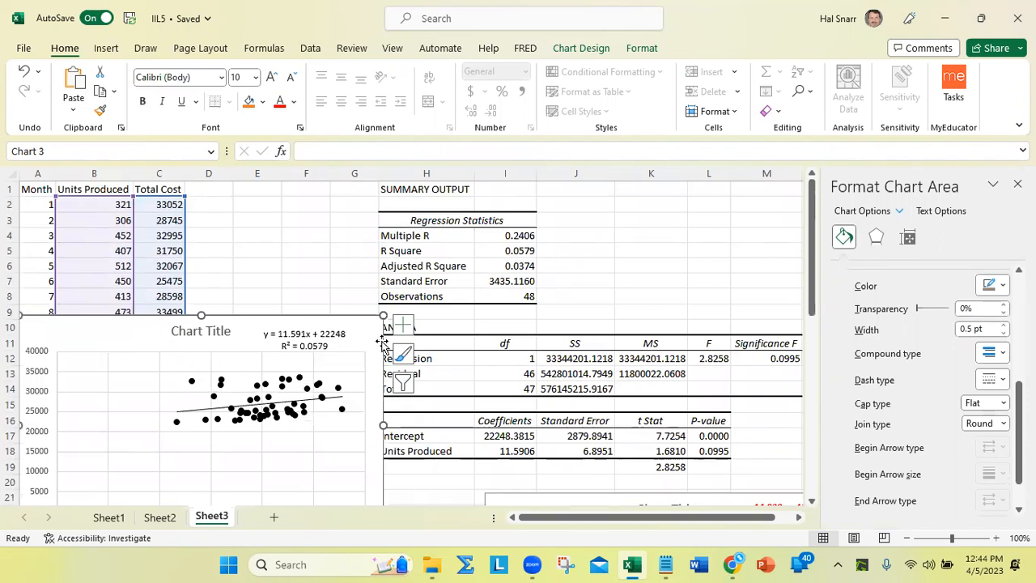
Step: Compare the R Square, Units Produced coefficient and Intercept in the regression output with the chart's trendline equation
{"action": "left_click", "coordinate": [534, 251]}
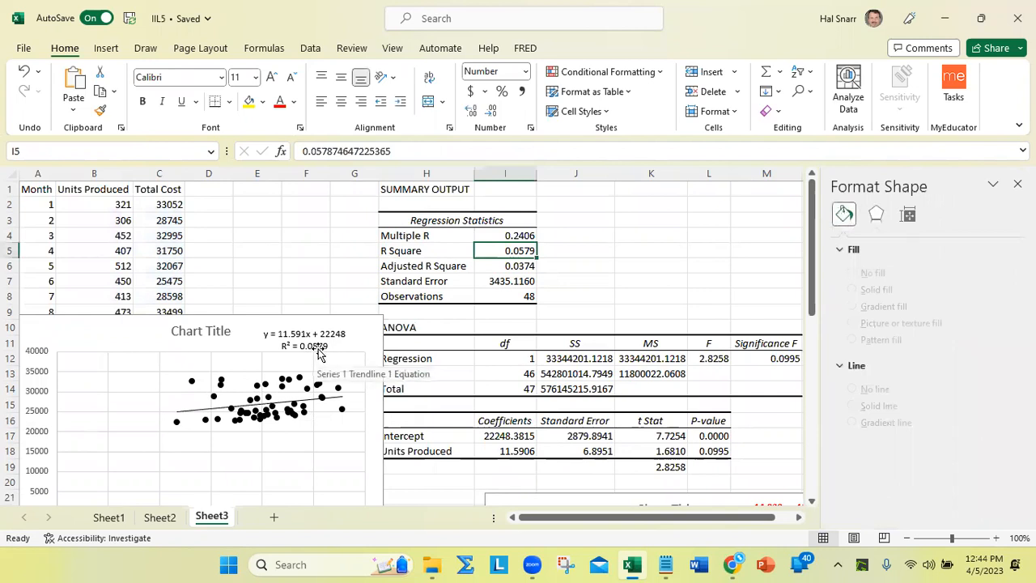
{"action": "left_click", "coordinate": [516, 451]}
{"action": "left_click", "coordinate": [504, 435]}
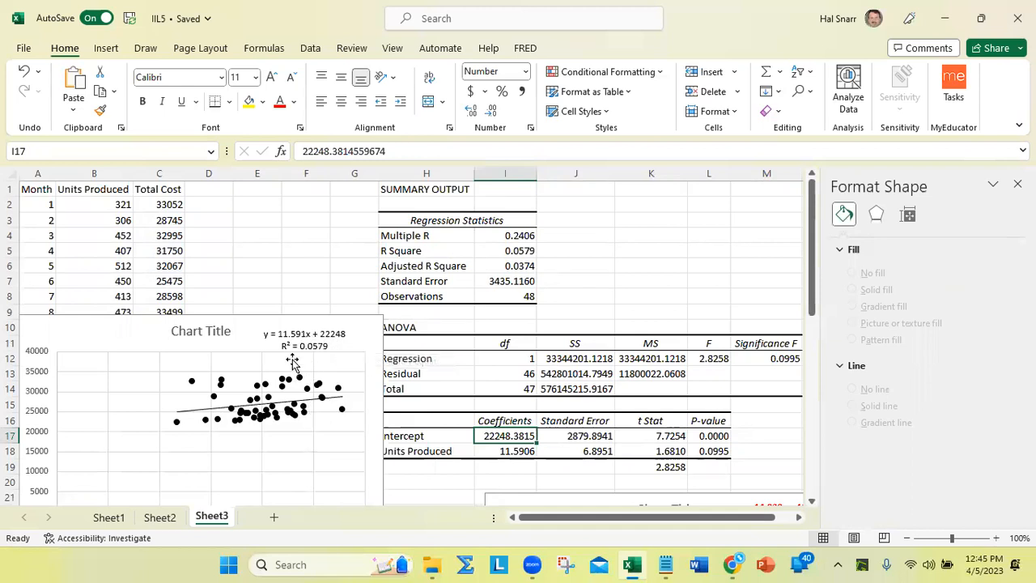
Step: Stack the two-trendline chart directly above the single-trendline chart over the data columns, with their edges roughly aligned
{"action": "mouse_move", "coordinate": [370, 336]}
{"action": "left_mouse_down"}
{"action": "mouse_move", "coordinate": [368, 417]}
{"action": "mouse_move", "coordinate": [379, 338]}
{"action": "left_mouse_up"}
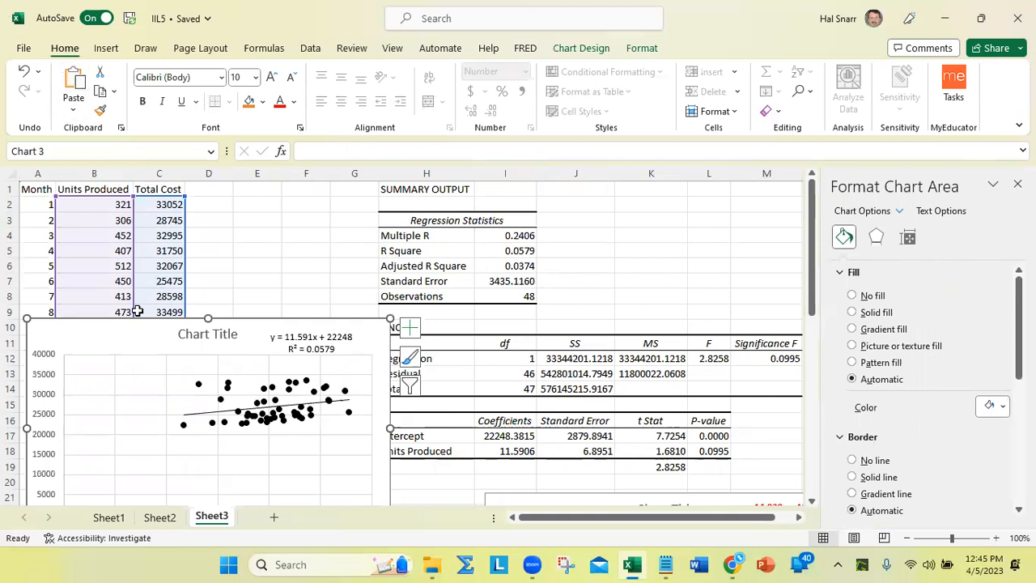
{"action": "left_click_drag", "start_coordinate": [112, 341], "coordinate": [99, 532]}
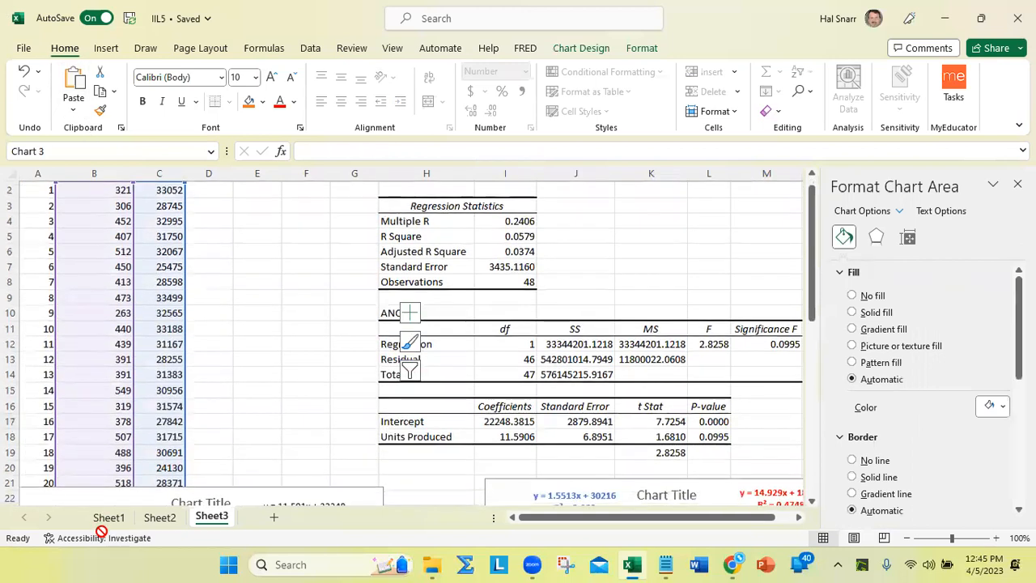
{"action": "left_click_drag", "start_coordinate": [512, 493], "coordinate": [68, 256]}
{"action": "left_click_drag", "start_coordinate": [91, 344], "coordinate": [104, 393]}
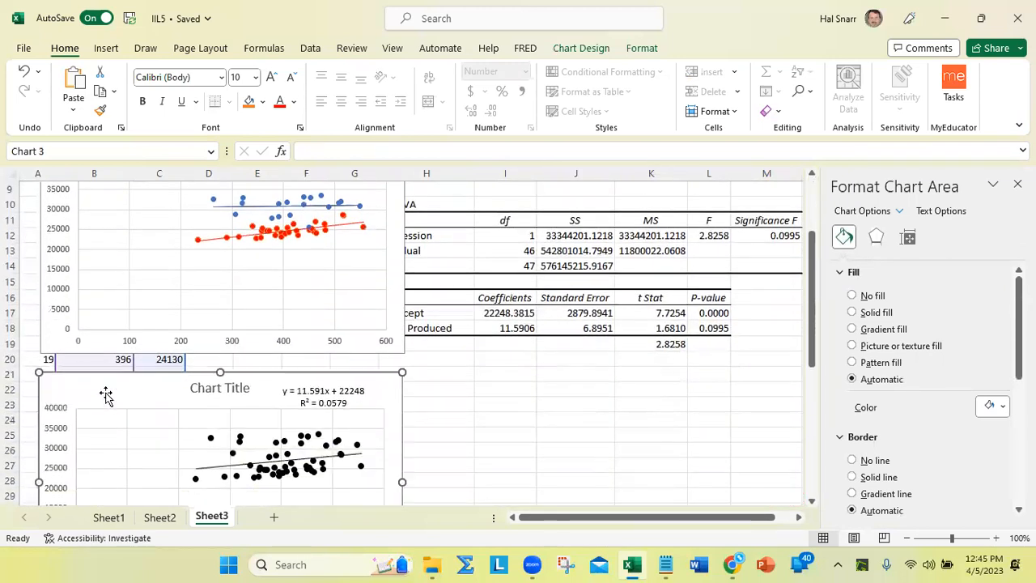
{"action": "scroll", "coordinate": [105, 271], "scroll_direction": "up", "scroll_amount": 2}
{"action": "left_click_drag", "start_coordinate": [63, 248], "coordinate": [43, 252]}
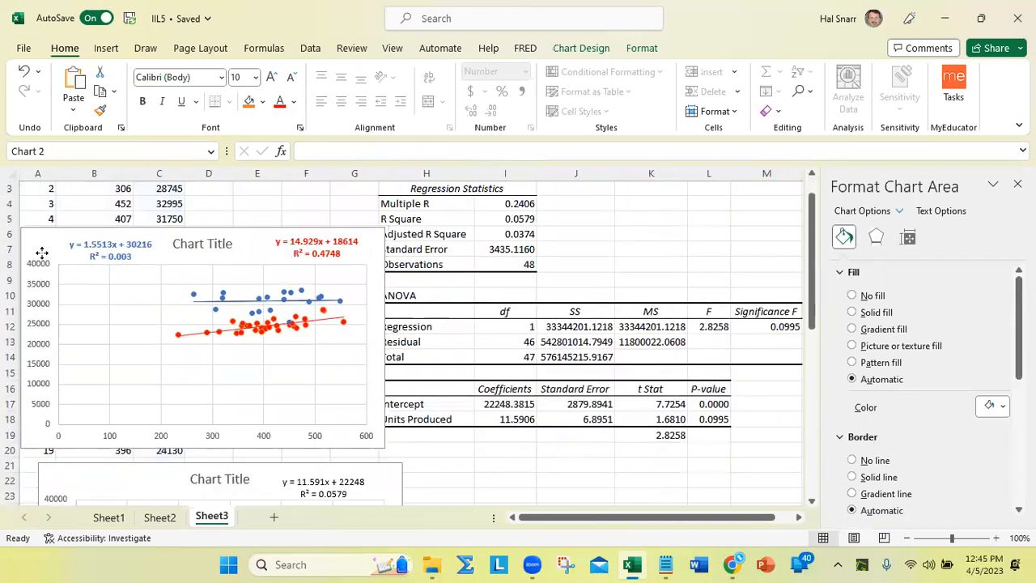
{"action": "left_click_drag", "start_coordinate": [63, 479], "coordinate": [49, 466]}
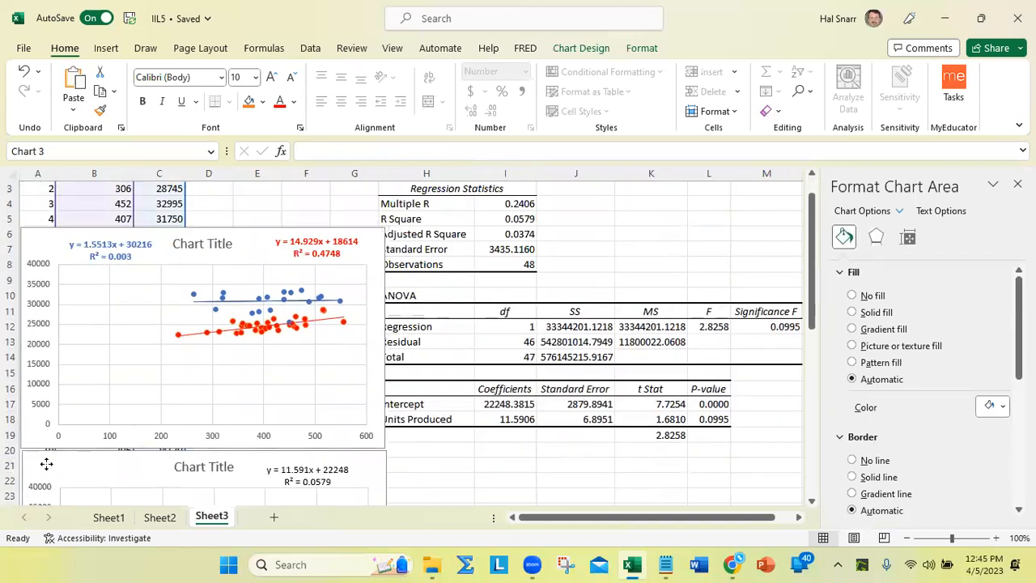
{"action": "scroll", "coordinate": [269, 377], "scroll_direction": "down", "scroll_amount": 1}
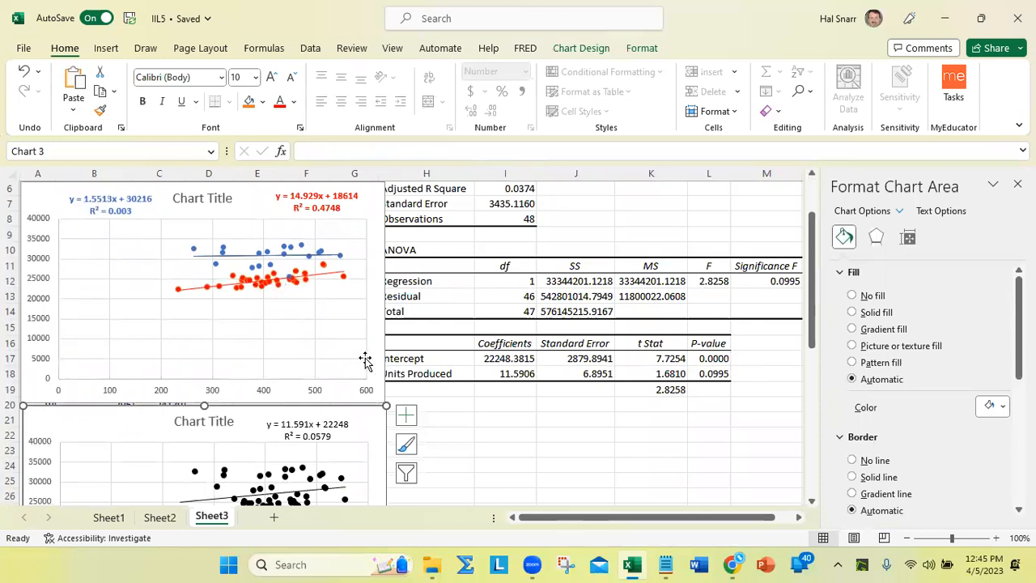
Step: Move the red and blue two-trendline chart below the black single-trendline chart
{"action": "left_click", "coordinate": [567, 435]}
{"action": "left_click_drag", "start_coordinate": [261, 203], "coordinate": [416, 482]}
{"action": "left_click_drag", "start_coordinate": [442, 540], "coordinate": [253, 491]}
{"action": "scroll", "coordinate": [518, 385], "scroll_direction": "up", "scroll_amount": 5}
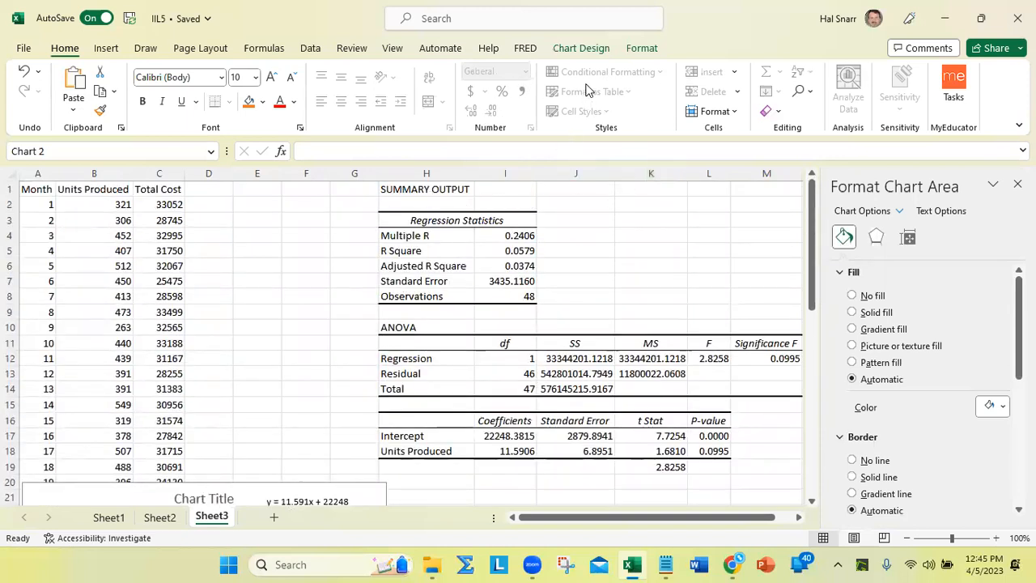
{"action": "left_click", "coordinate": [311, 48]}
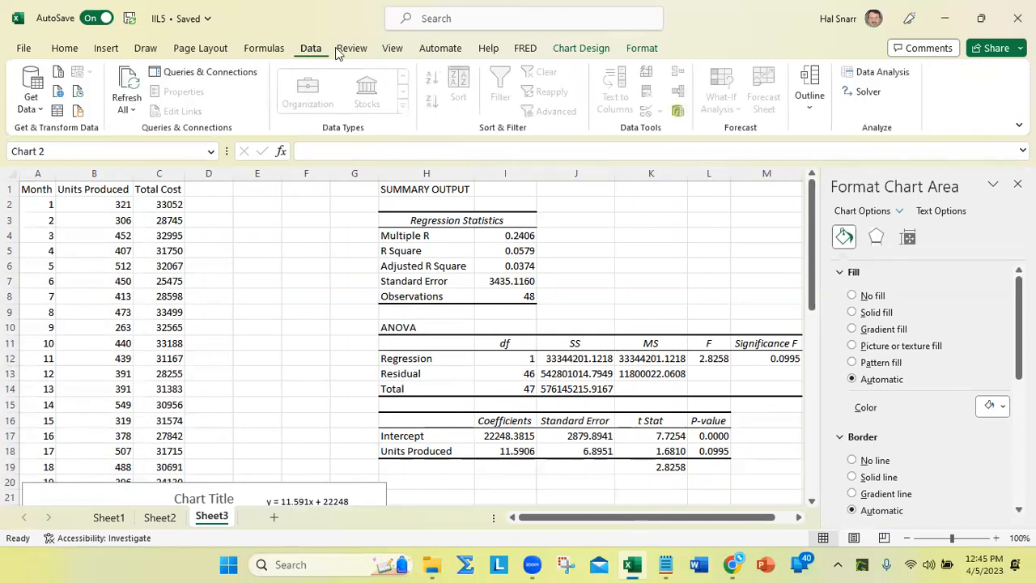
{"action": "left_click", "coordinate": [880, 73]}
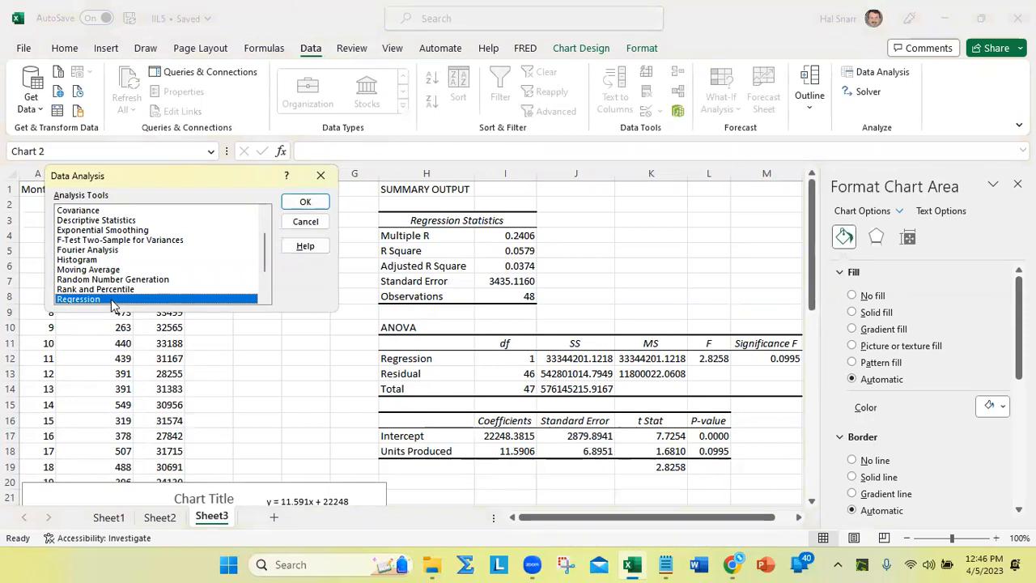
{"action": "left_click", "coordinate": [305, 203]}
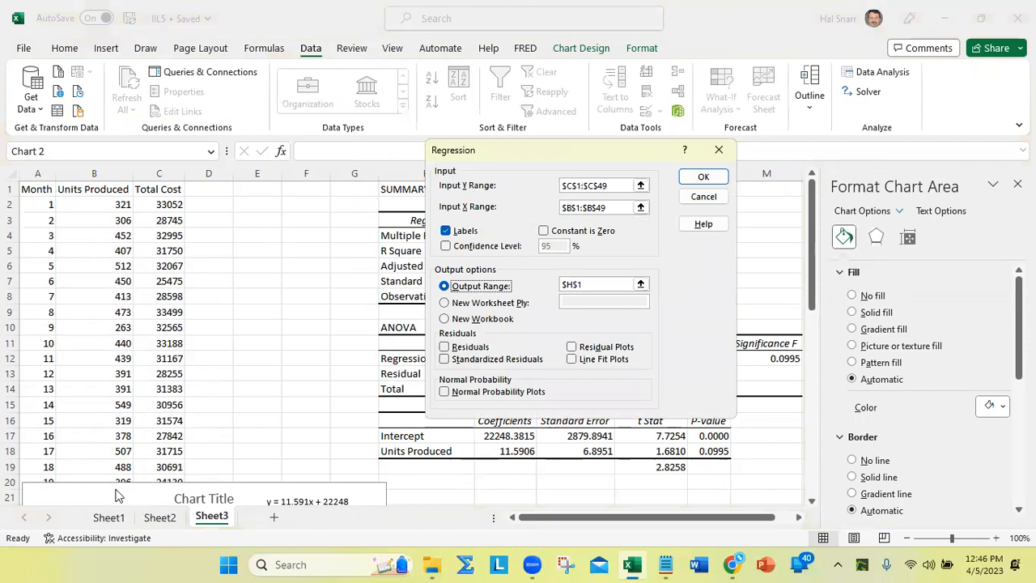
{"action": "left_click", "coordinate": [579, 184]}
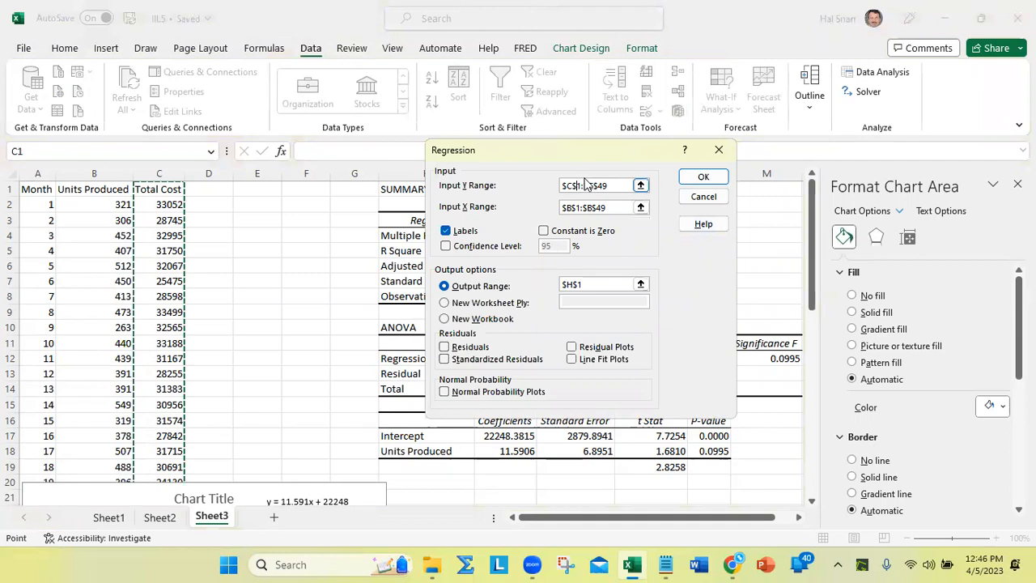
{"action": "left_click", "coordinate": [640, 186]}
{"action": "scroll", "coordinate": [160, 405], "scroll_direction": "down", "scroll_amount": 1}
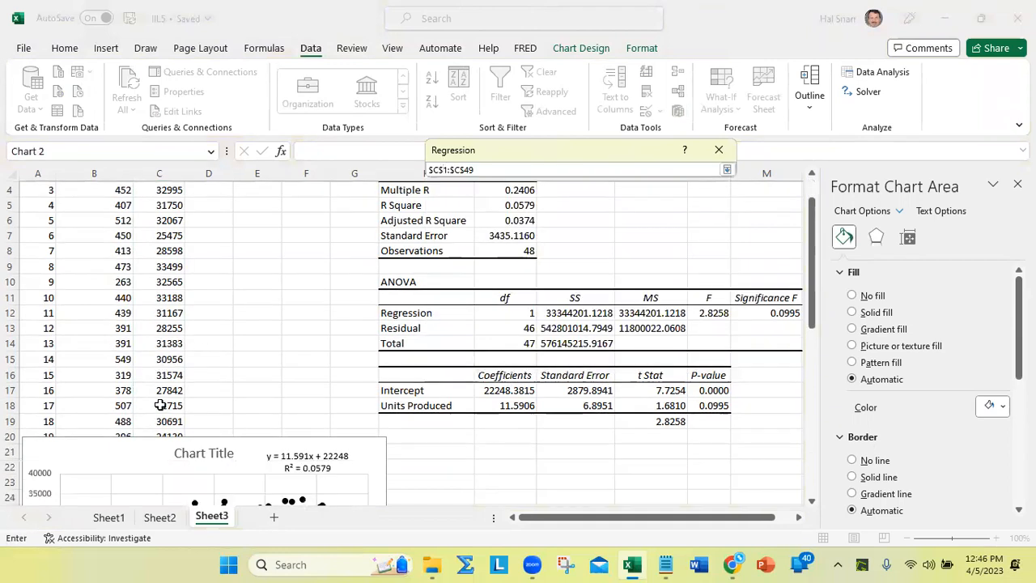
{"action": "left_click", "coordinate": [110, 431]}
{"action": "scroll", "coordinate": [128, 421], "scroll_direction": "down", "scroll_amount": 4}
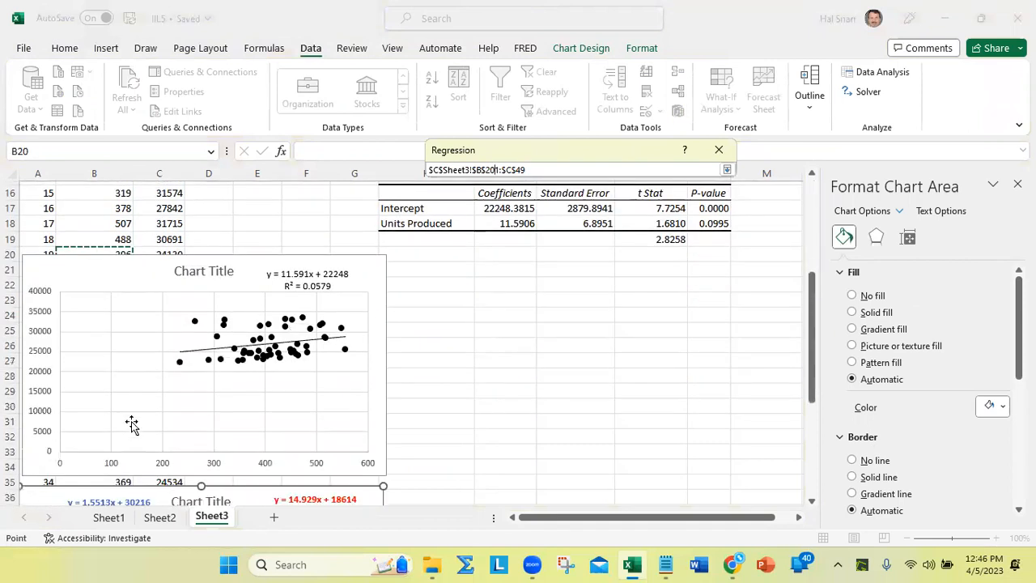
{"action": "scroll", "coordinate": [132, 421], "scroll_direction": "up", "scroll_amount": 5}
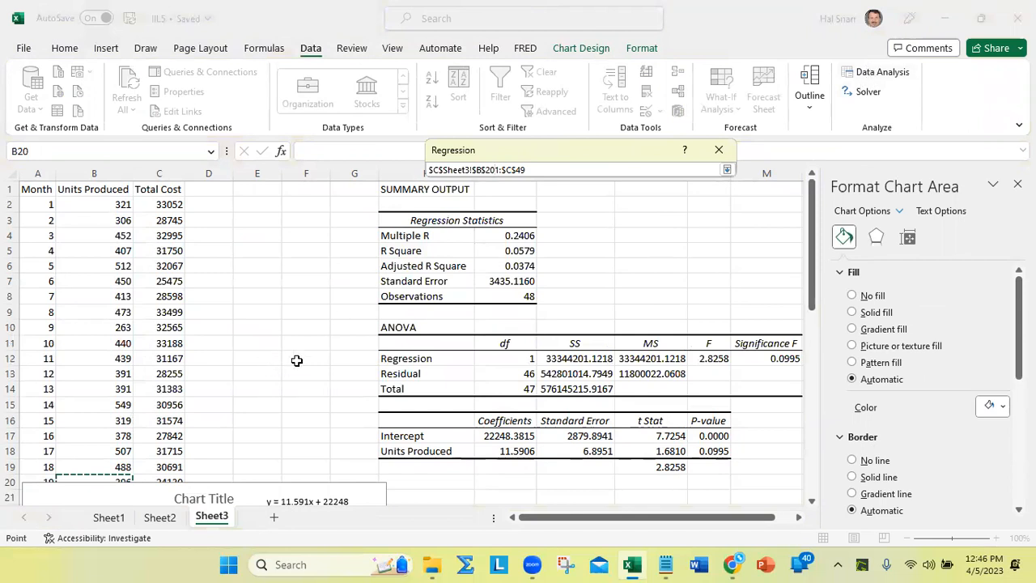
{"action": "key", "text": "Escape"}
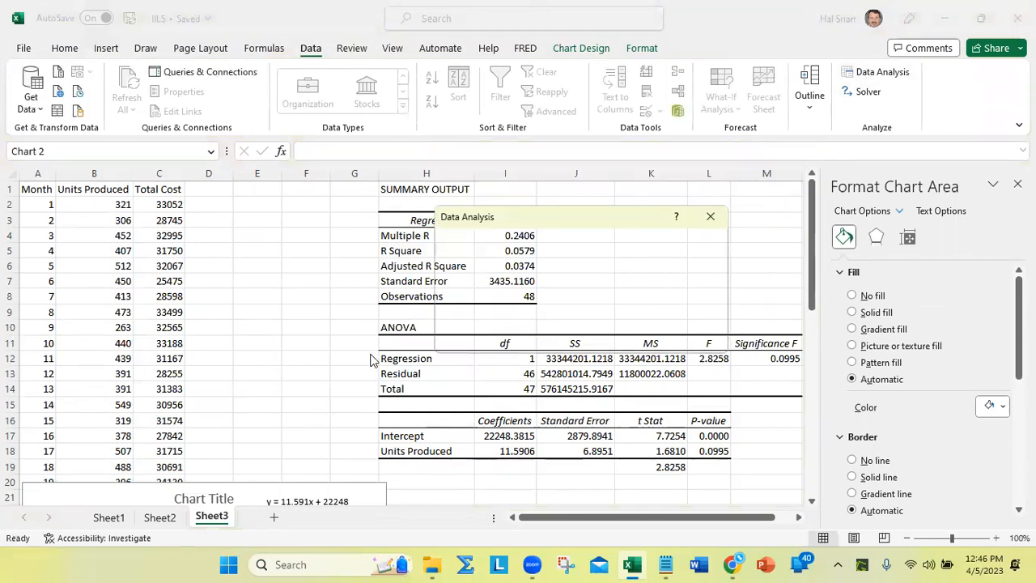
{"action": "key", "text": "Escape"}
Step: Move the black single-trendline chart off the data columns to just below the regression coefficients table, starting near column H
{"action": "left_click_drag", "start_coordinate": [64, 495], "coordinate": [364, 494]}
{"action": "scroll", "coordinate": [176, 453], "scroll_direction": "down", "scroll_amount": 1}
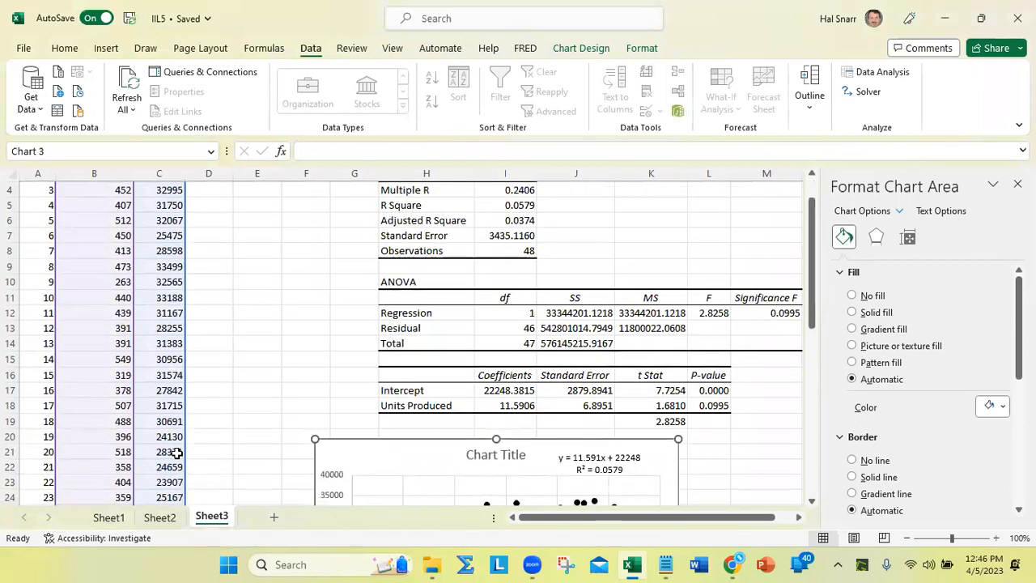
{"action": "scroll", "coordinate": [177, 453], "scroll_direction": "down", "scroll_amount": 1}
{"action": "scroll", "coordinate": [183, 449], "scroll_direction": "up", "scroll_amount": 2}
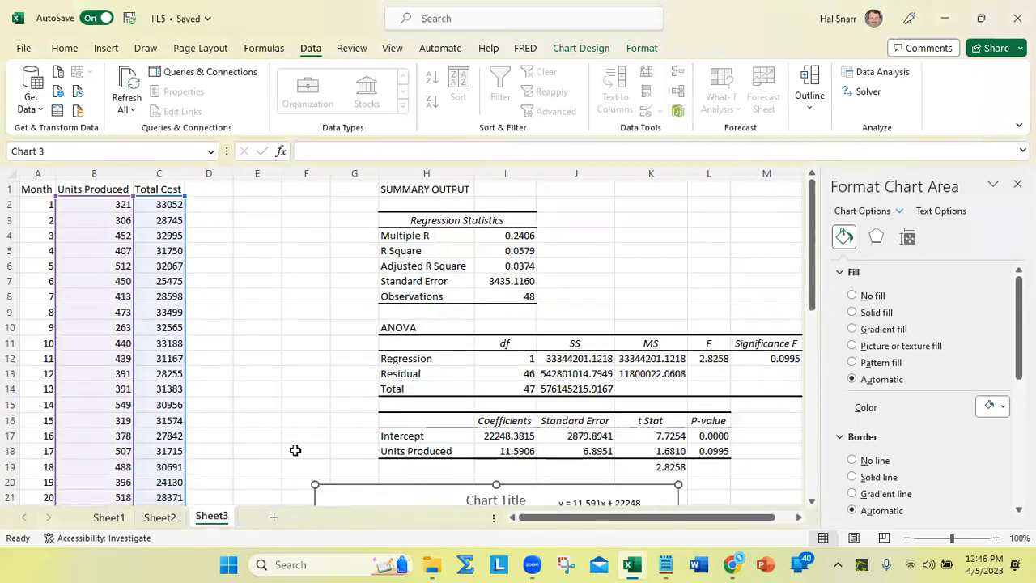
{"action": "left_click_drag", "start_coordinate": [367, 502], "coordinate": [427, 428]}
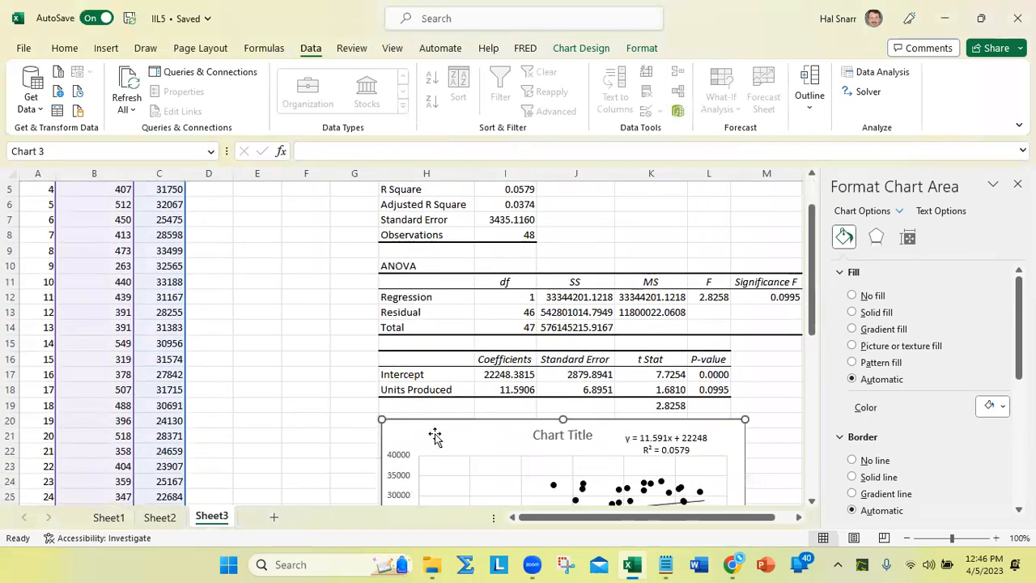
{"action": "scroll", "coordinate": [284, 418], "scroll_direction": "up", "scroll_amount": 2}
{"action": "left_click", "coordinate": [309, 435]}
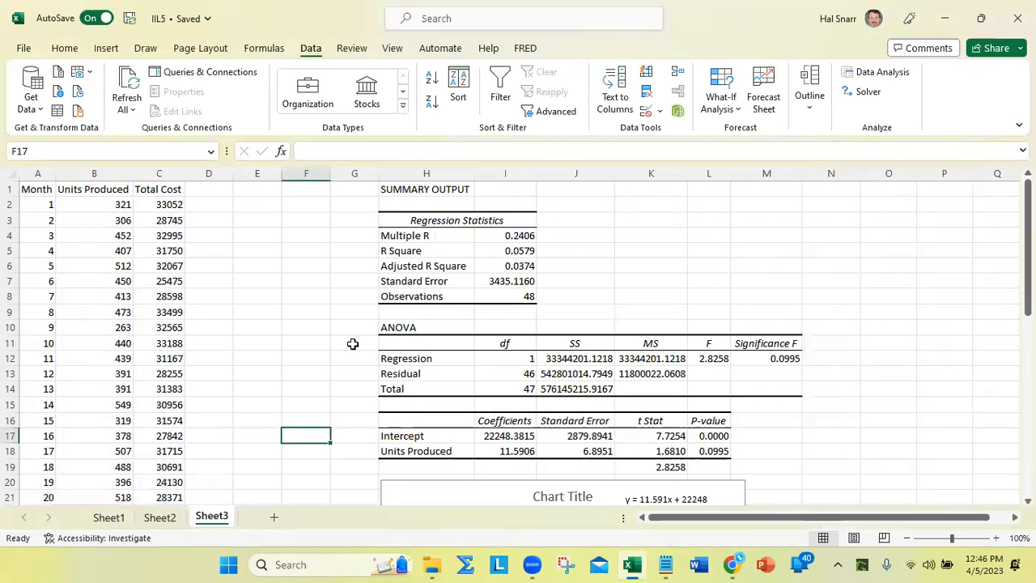
Step: Copy the Month, Units Produced and Total Cost data from month 19 onward, starting at A20, and paste it at D2
{"action": "scroll", "coordinate": [186, 417], "scroll_direction": "down", "scroll_amount": 1}
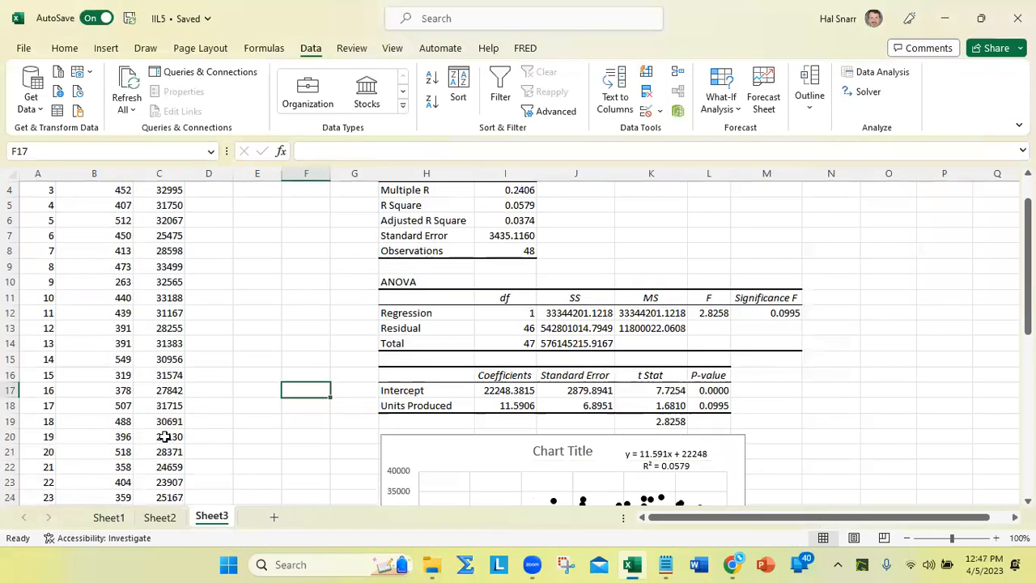
{"action": "left_click", "coordinate": [46, 453]}
{"action": "left_click", "coordinate": [48, 436]}
{"action": "left_click_drag", "start_coordinate": [49, 436], "coordinate": [128, 479]}
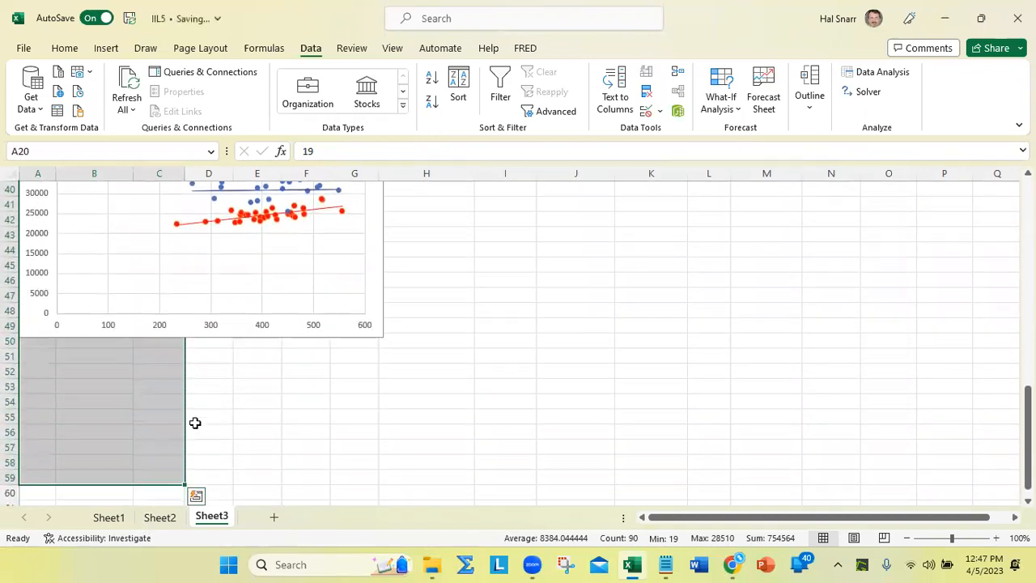
{"action": "key", "text": "ctrl+c"}
{"action": "scroll", "coordinate": [242, 354], "scroll_direction": "up", "scroll_amount": 6}
{"action": "scroll", "coordinate": [242, 354], "scroll_direction": "up", "scroll_amount": 7}
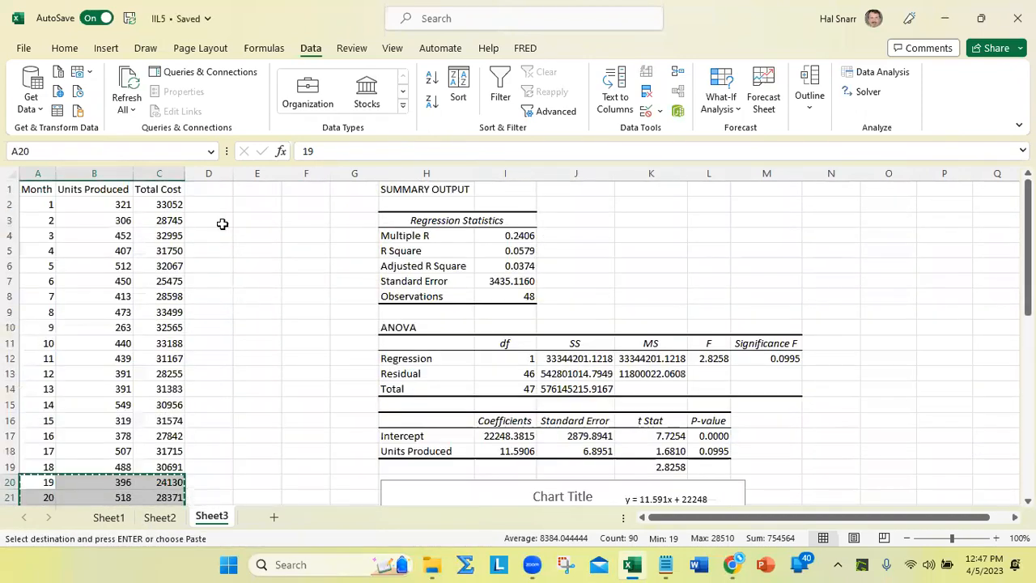
{"action": "left_click", "coordinate": [210, 206]}
{"action": "key", "text": "ctrl+v"}
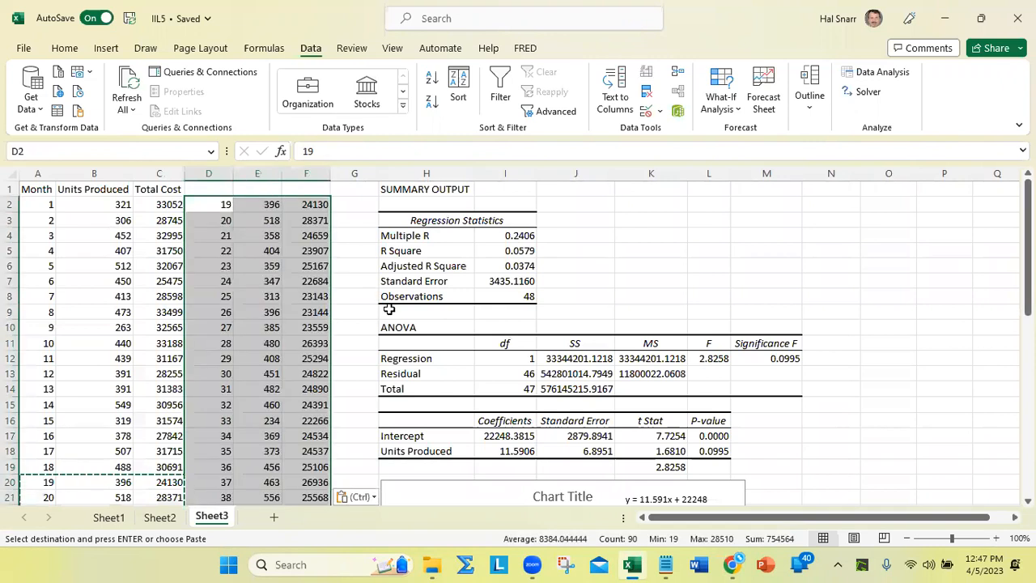
Step: Copy the Month, Units Produced and Total Cost headers from A1:C1 and paste them at D1 above the copied data
{"action": "left_click_drag", "start_coordinate": [38, 192], "coordinate": [154, 189]}
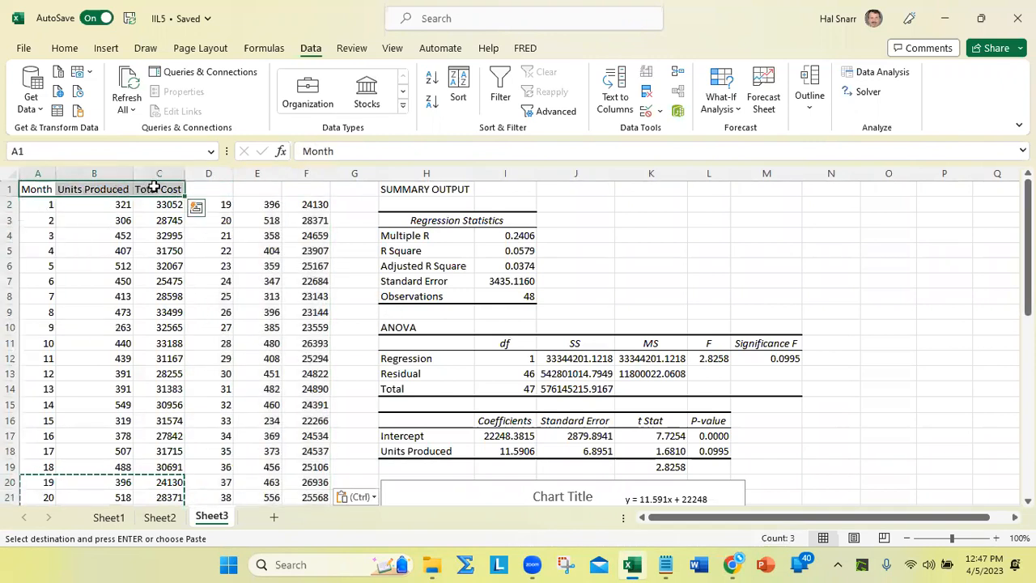
{"action": "key", "text": "ctrl+c"}
{"action": "left_click", "coordinate": [206, 187]}
{"action": "key", "text": "ctrl+v"}
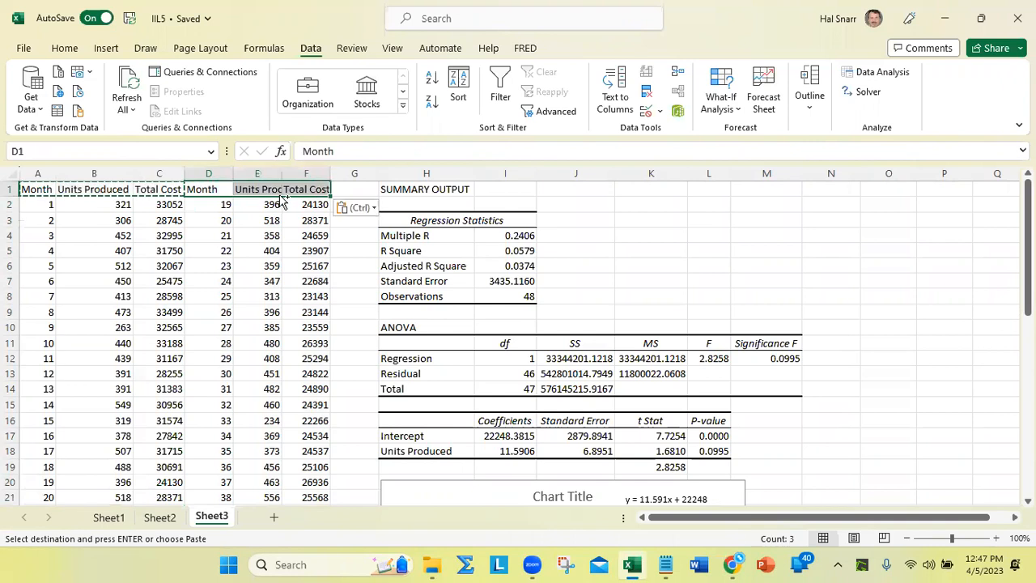
Step: Review the copied Month, Units Produced and Total Cost columns in D to F, from month 19 through month 48
{"action": "left_click", "coordinate": [235, 267]}
{"action": "left_click", "coordinate": [217, 204]}
{"action": "left_click", "coordinate": [208, 173]}
{"action": "left_click", "coordinate": [257, 173]}
{"action": "left_click", "coordinate": [304, 173]}
{"action": "left_click", "coordinate": [220, 205]}
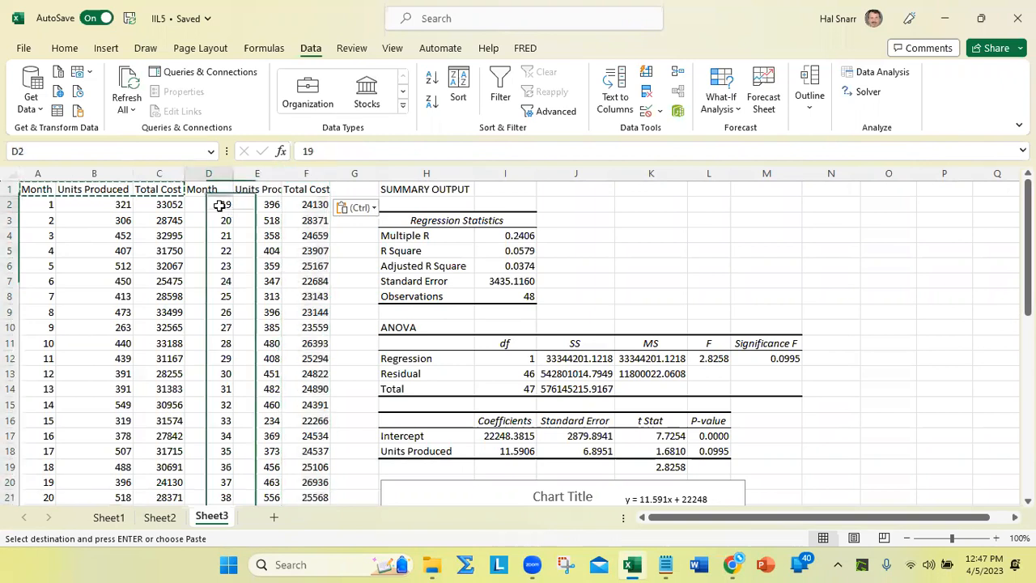
{"action": "scroll", "coordinate": [246, 388], "scroll_direction": "down", "scroll_amount": 3}
{"action": "scroll", "coordinate": [246, 388], "scroll_direction": "down", "scroll_amount": 2}
{"action": "left_click", "coordinate": [227, 421]}
{"action": "scroll", "coordinate": [348, 397], "scroll_direction": "up", "scroll_amount": 5}
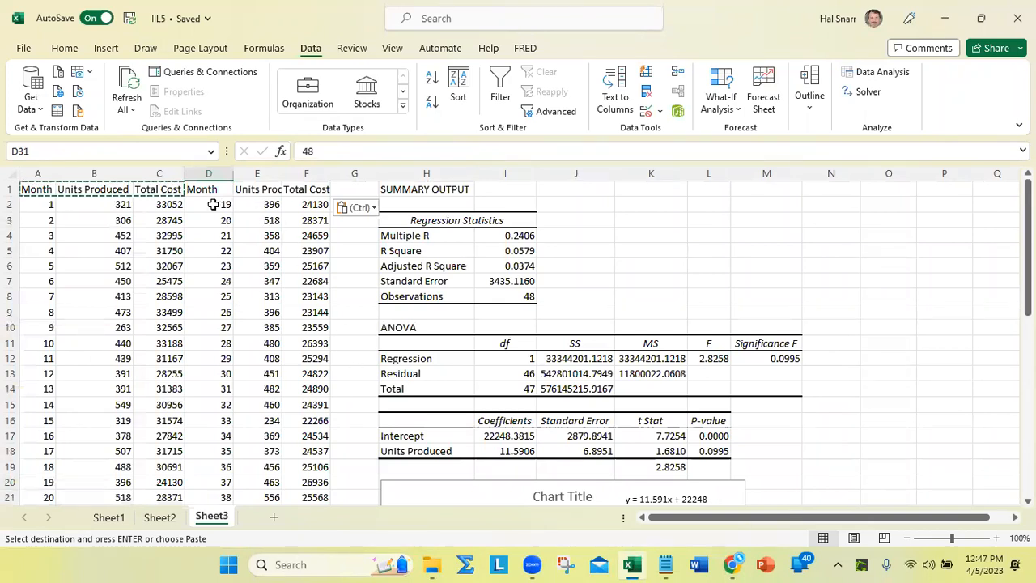
{"action": "left_click", "coordinate": [217, 173]}
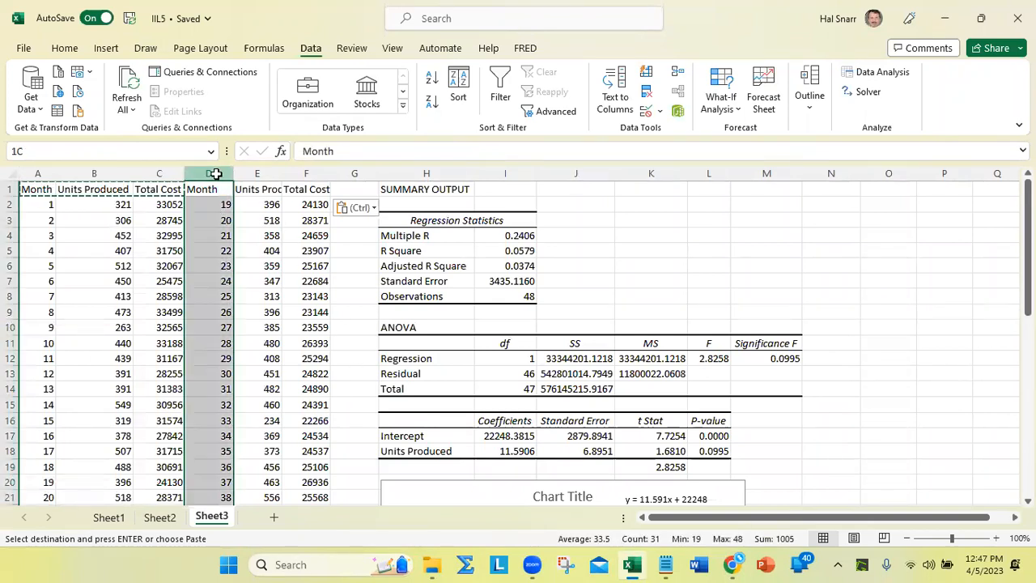
{"action": "left_click", "coordinate": [264, 173]}
{"action": "left_click", "coordinate": [296, 173]}
{"action": "left_click_drag", "start_coordinate": [215, 204], "coordinate": [231, 418]}
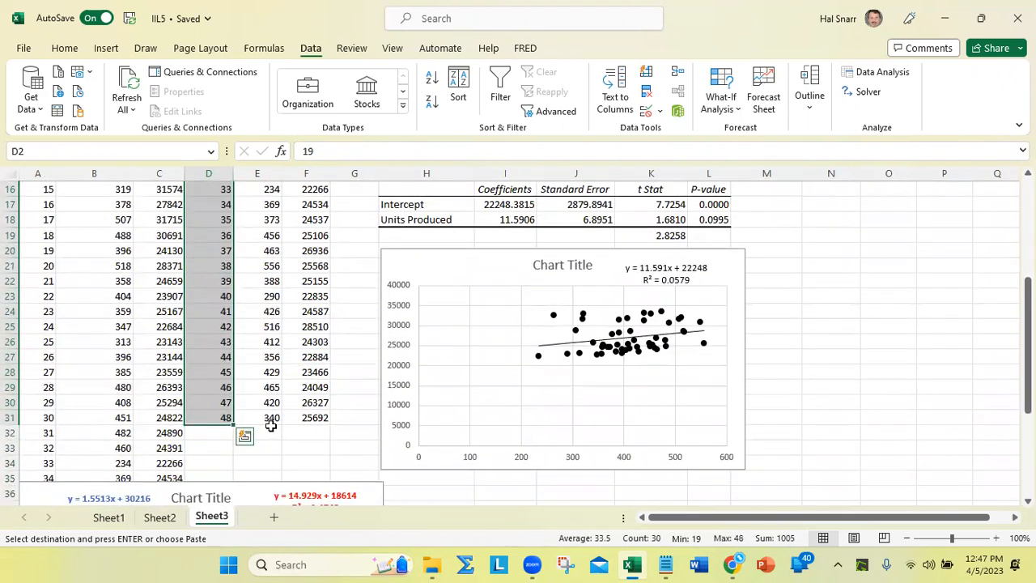
Step: Move the red and blue two-trendline chart off the data columns to directly below the black single-trendline chart at column H
{"action": "scroll", "coordinate": [272, 421], "scroll_direction": "down", "scroll_amount": 4}
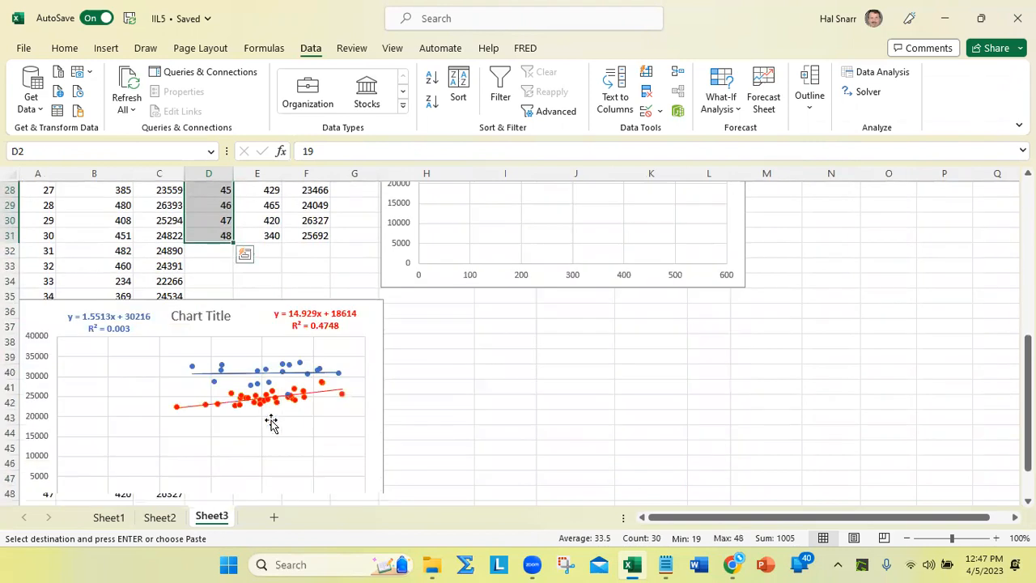
{"action": "left_click_drag", "start_coordinate": [67, 314], "coordinate": [430, 310]}
{"action": "scroll", "coordinate": [212, 355], "scroll_direction": "up", "scroll_amount": 9}
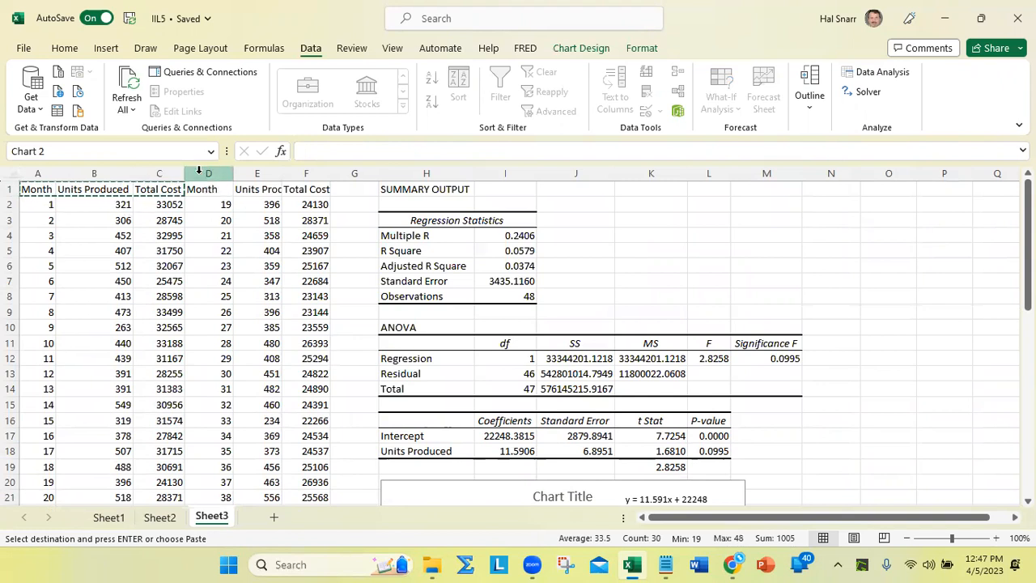
Step: Copy A20:C49, the data for months 19 to 48, again and paste it at D2 under the copied headers
{"action": "scroll", "coordinate": [45, 387], "scroll_direction": "down", "scroll_amount": 5}
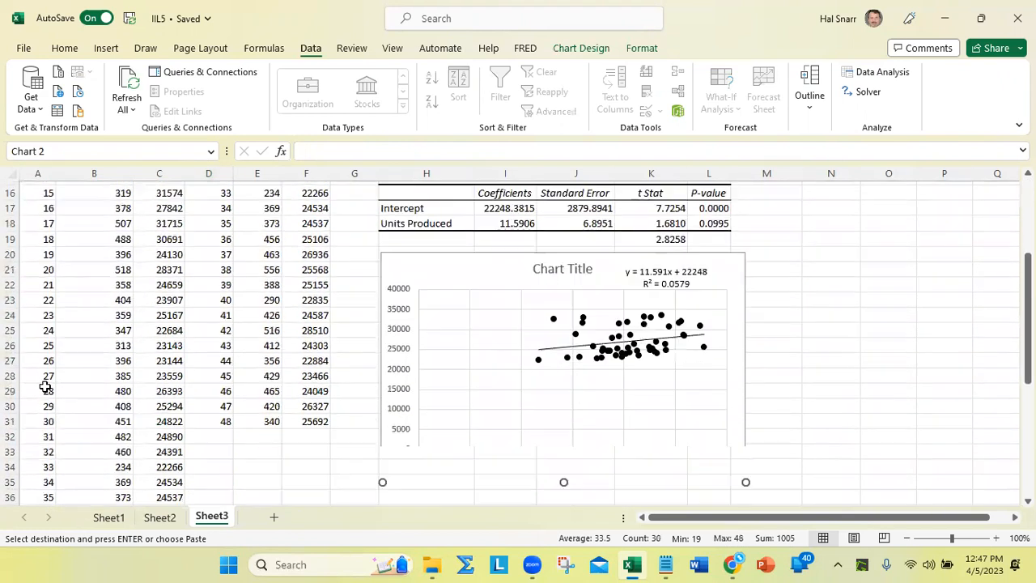
{"action": "left_click", "coordinate": [33, 264]}
{"action": "left_click_drag", "start_coordinate": [30, 254], "coordinate": [160, 448]}
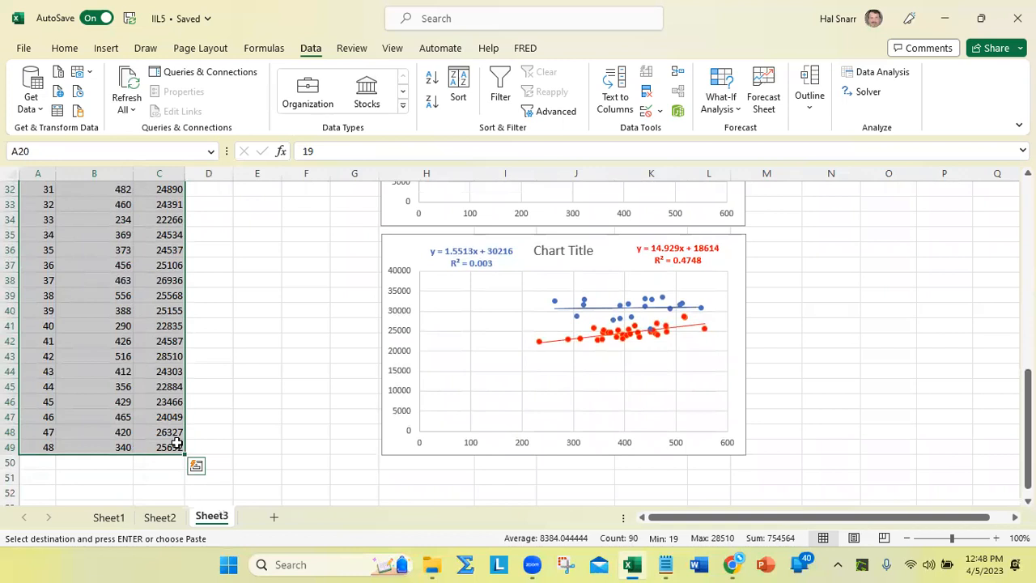
{"action": "scroll", "coordinate": [239, 417], "scroll_direction": "up", "scroll_amount": 10}
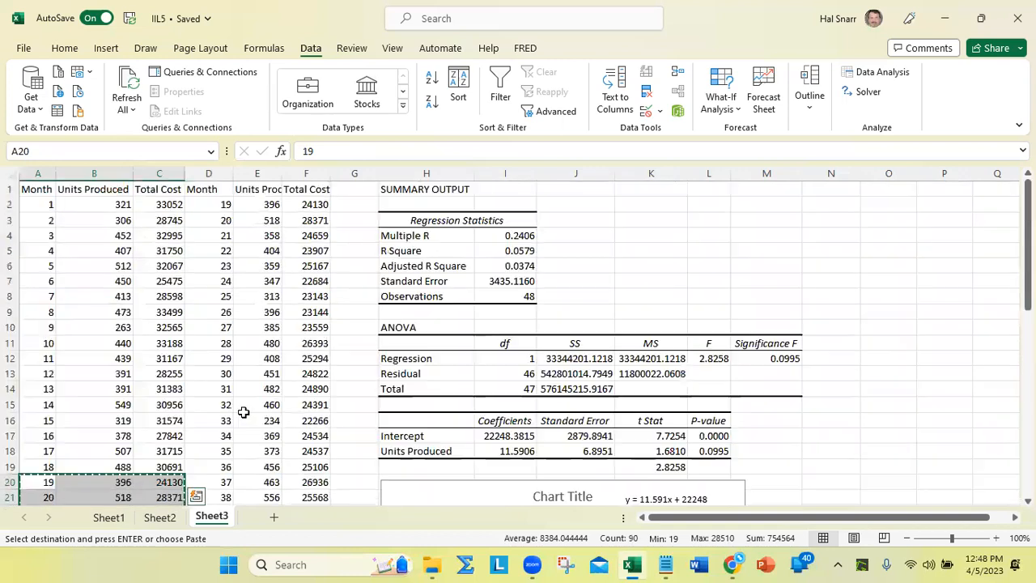
{"action": "left_click", "coordinate": [210, 205]}
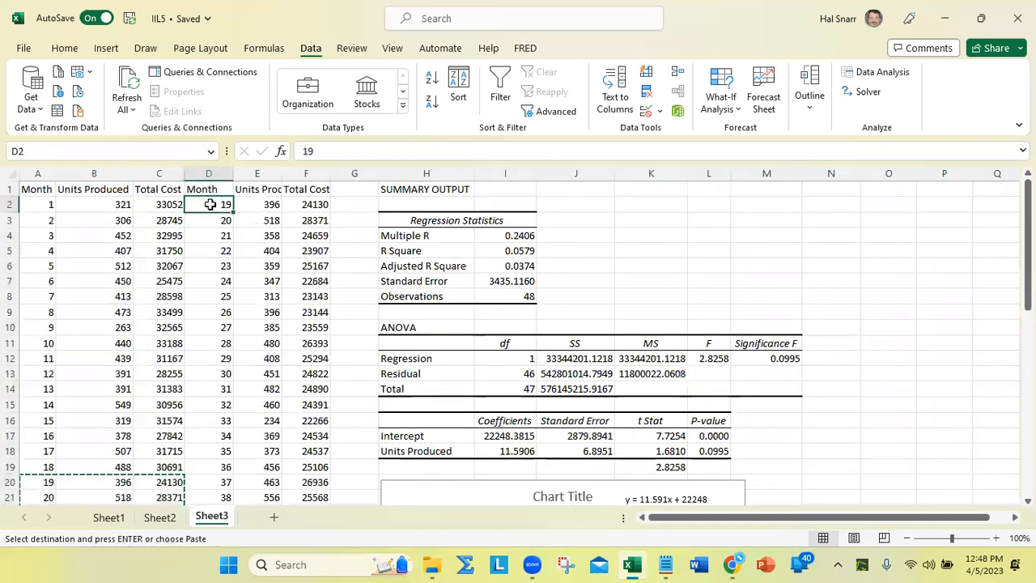
{"action": "key", "text": "ctrl+v"}
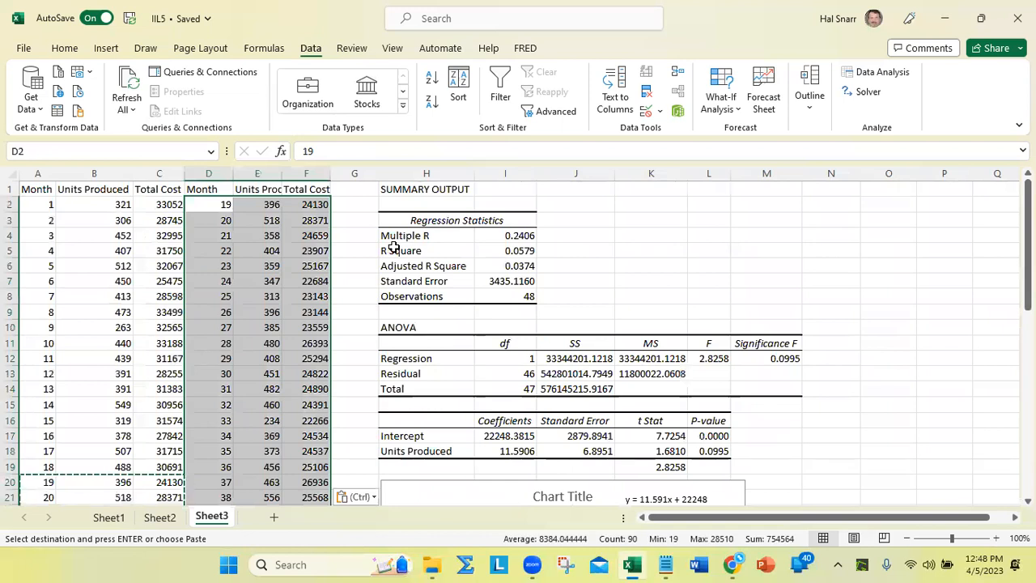
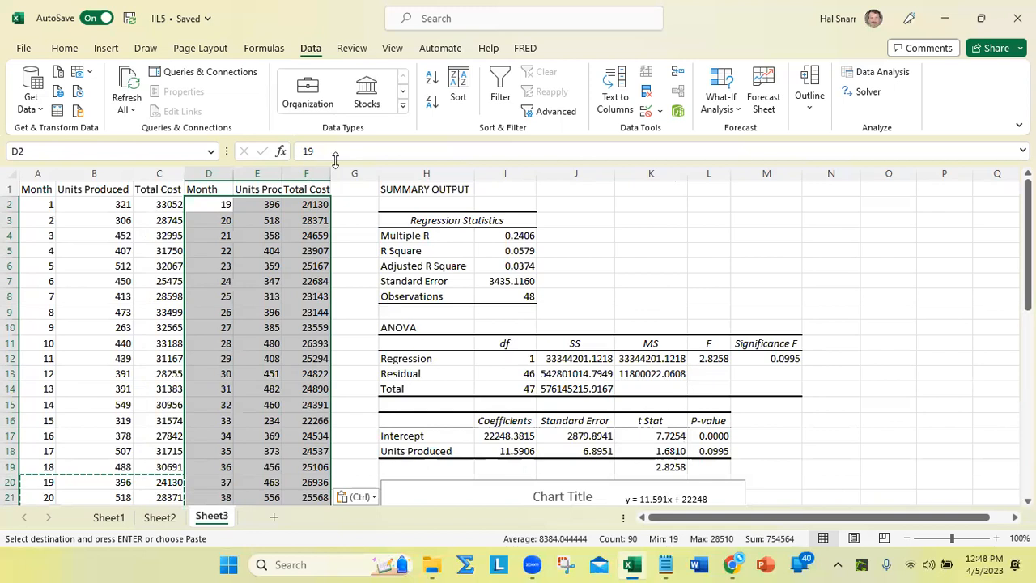
Step: Open the Regression data analysis tool and clear its previous Input Y Range
{"action": "left_click", "coordinate": [789, 231]}
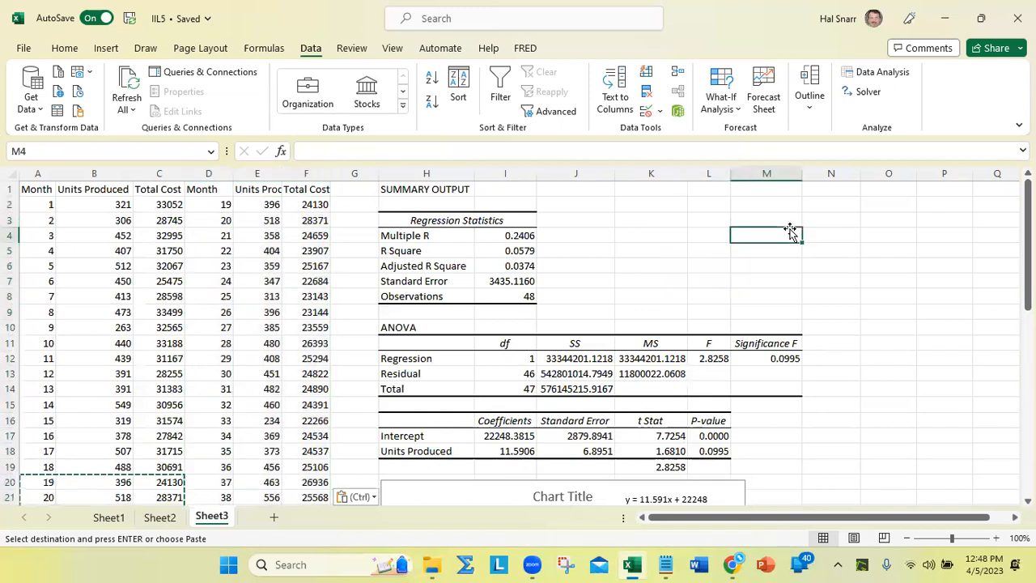
{"action": "left_click", "coordinate": [895, 71]}
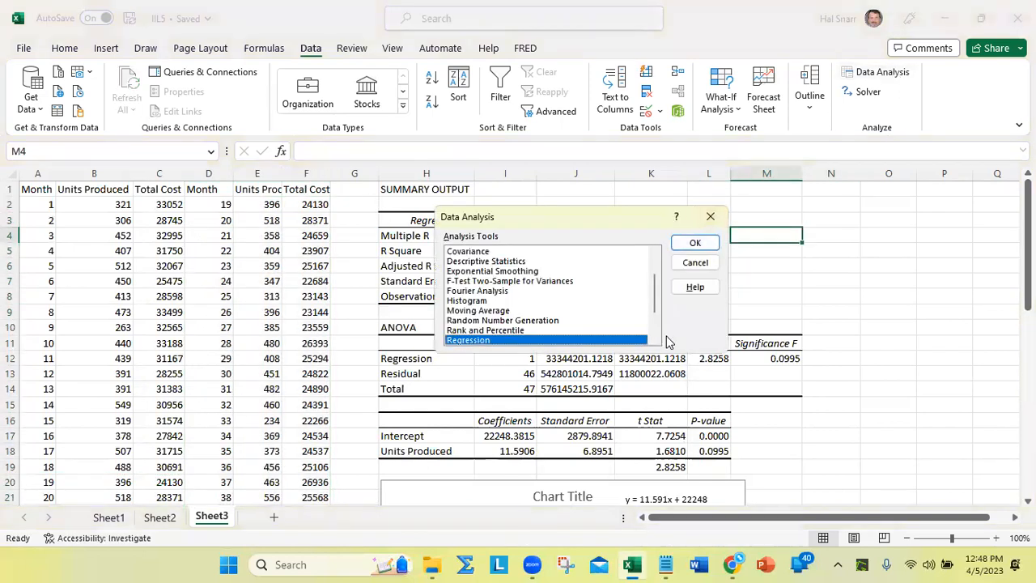
{"action": "left_click", "coordinate": [698, 244]}
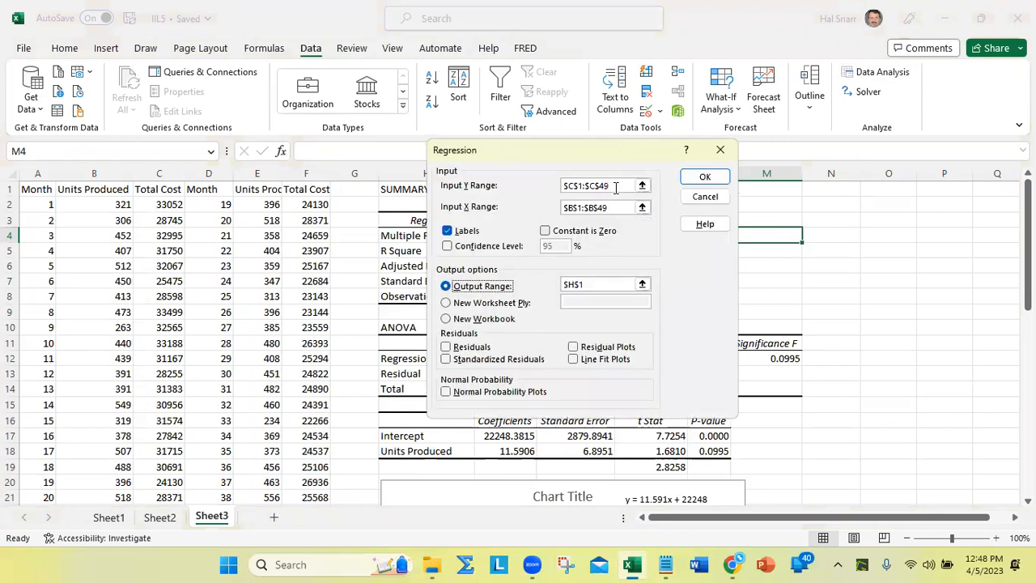
{"action": "left_click", "coordinate": [620, 185]}
{"action": "key", "text": "BackSpace"}
{"action": "key", "text": "BackSpace"}
{"action": "key", "text": "BackSpace"}
{"action": "key", "text": "BackSpace"}
{"action": "key", "text": "BackSpace"}
{"action": "key", "text": "BackSpace"}
{"action": "key", "text": "BackSpace"}
{"action": "key", "text": "BackSpace"}
{"action": "key", "text": "BackSpace"}
{"action": "key", "text": "BackSpace"}
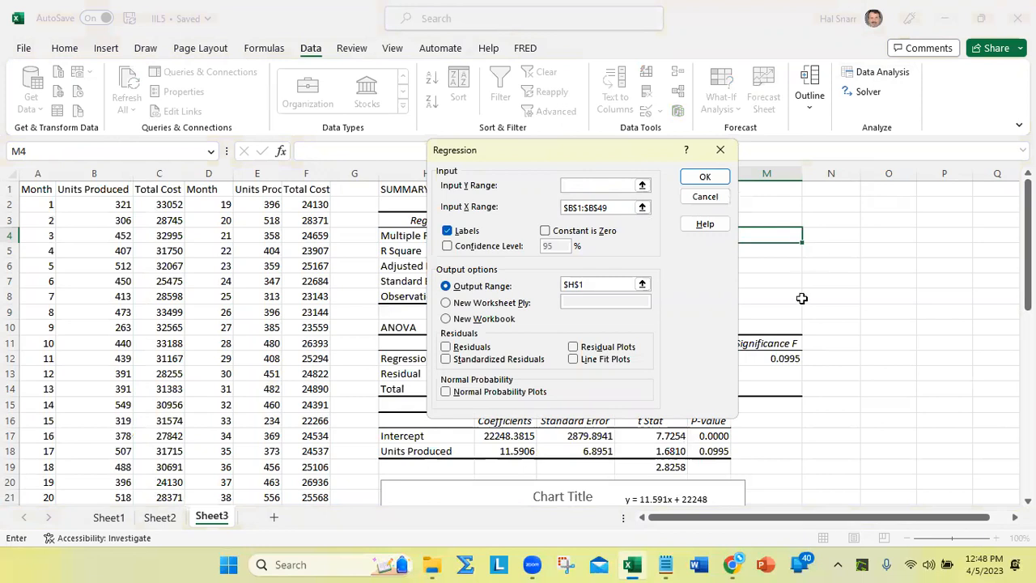
Step: Clear the previous Input X Range in the Regression settings
{"action": "left_click", "coordinate": [625, 208]}
{"action": "key", "text": "BackSpace"}
{"action": "key", "text": "BackSpace"}
{"action": "key", "text": "BackSpace"}
{"action": "key", "text": "BackSpace"}
{"action": "key", "text": "BackSpace"}
{"action": "key", "text": "BackSpace"}
{"action": "key", "text": "BackSpace"}
{"action": "key", "text": "BackSpace"}
{"action": "key", "text": "BackSpace"}
{"action": "left_click", "coordinate": [606, 185]}
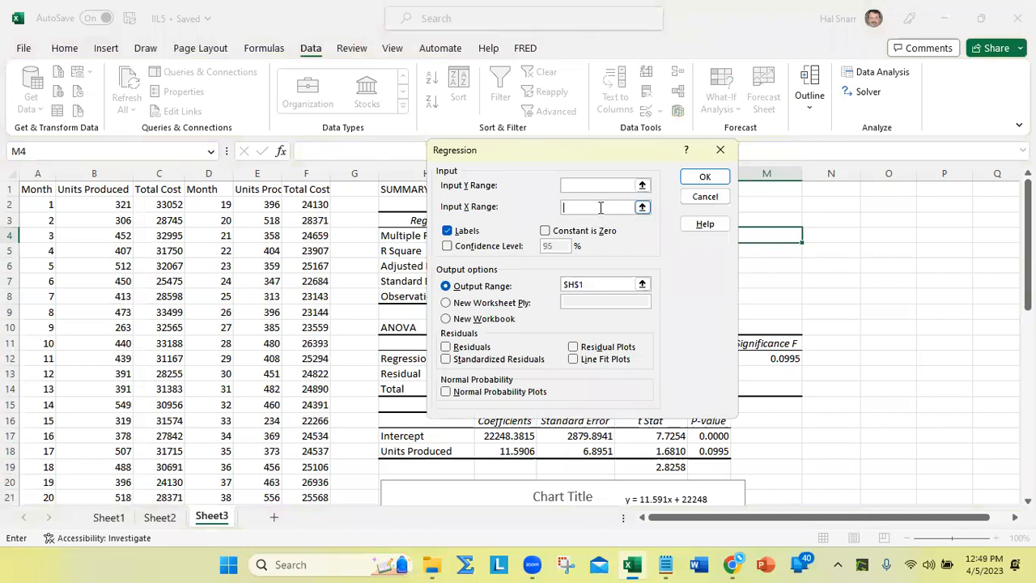
{"action": "left_click", "coordinate": [597, 185]}
{"action": "left_click", "coordinate": [594, 207]}
{"action": "left_click", "coordinate": [592, 185]}
{"action": "key", "text": "Tab"}
{"action": "left_click", "coordinate": [617, 185]}
{"action": "left_click", "coordinate": [224, 206]}
{"action": "left_click_drag", "start_coordinate": [224, 206], "coordinate": [317, 442]}
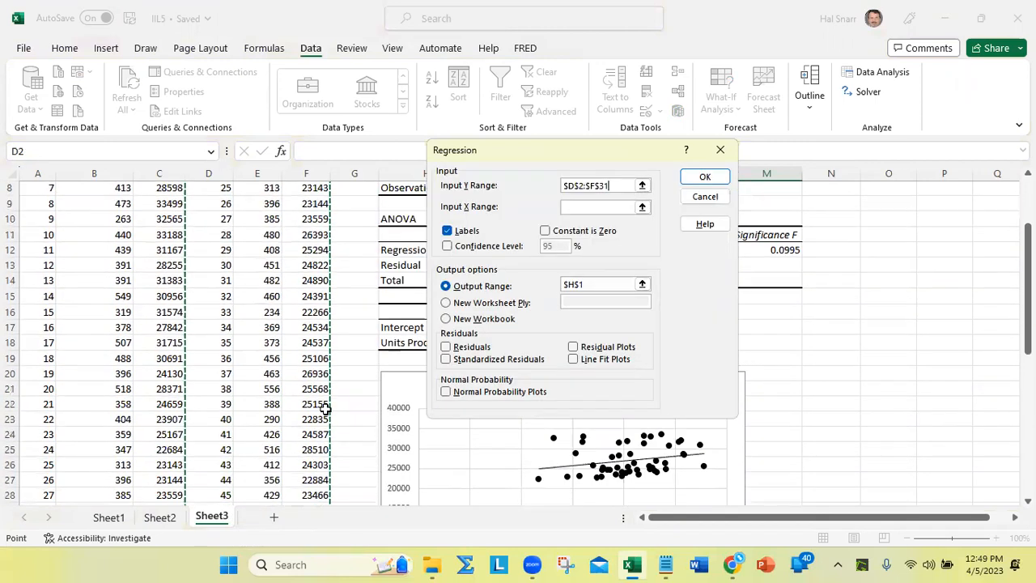
{"action": "left_click", "coordinate": [622, 186]}
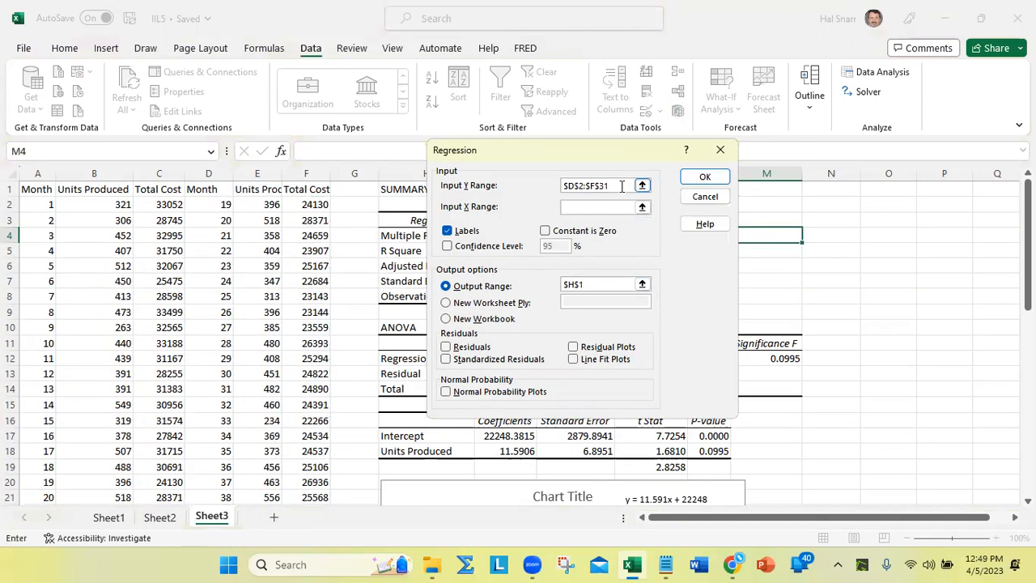
{"action": "key", "text": "BackSpace"}
{"action": "key", "text": "BackSpace"}
{"action": "key", "text": "BackSpace"}
{"action": "key", "text": "BackSpace"}
{"action": "key", "text": "BackSpace"}
{"action": "key", "text": "BackSpace"}
{"action": "key", "text": "BackSpace"}
{"action": "key", "text": "BackSpace"}
{"action": "key", "text": "BackSpace"}
Step: Try the copied Total Cost column with its header, F1:F31, as the Input Y Range, and clear the range again
{"action": "left_click", "coordinate": [642, 187]}
{"action": "left_click", "coordinate": [310, 189]}
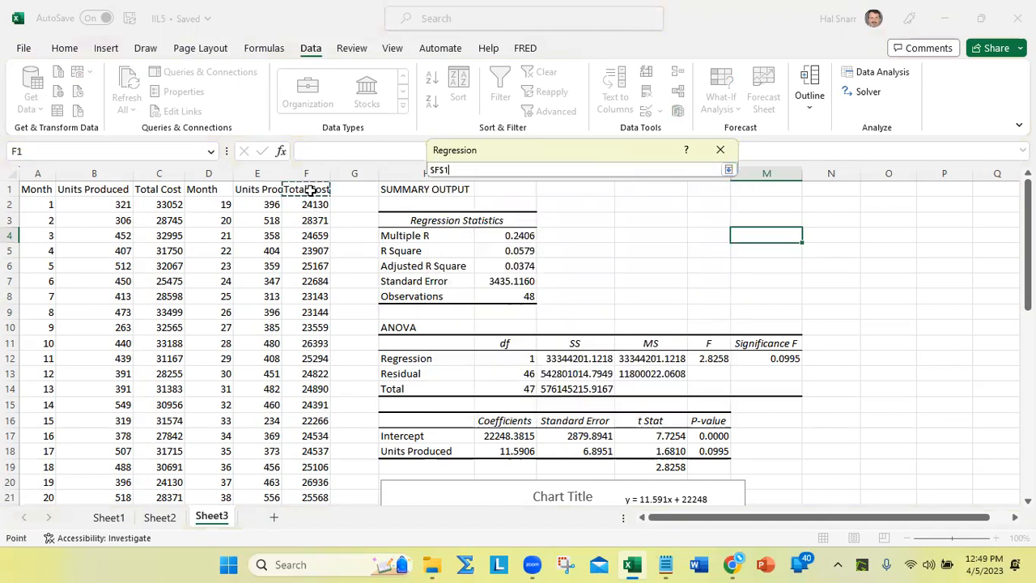
{"action": "left_click_drag", "start_coordinate": [311, 190], "coordinate": [309, 419]}
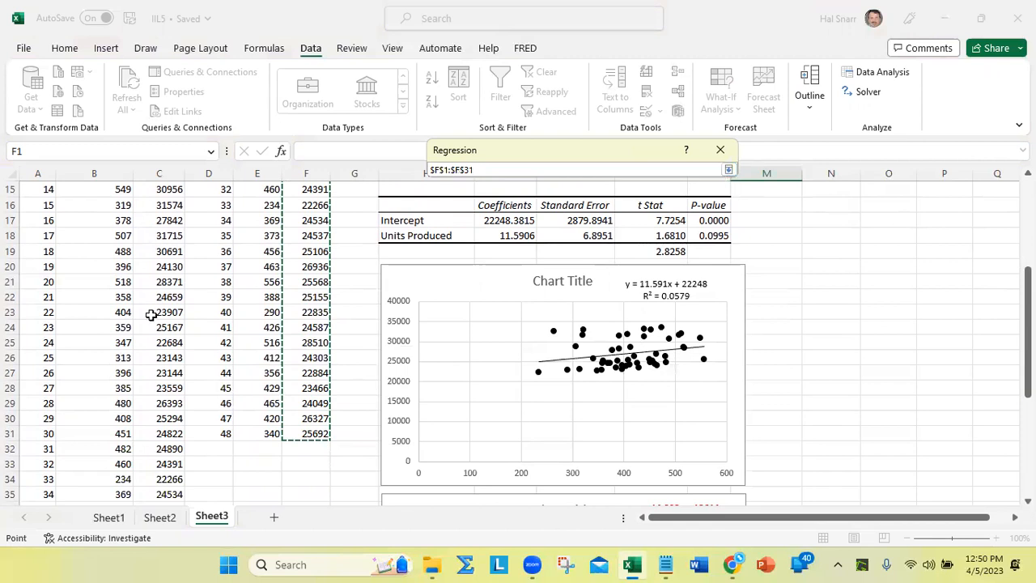
{"action": "scroll", "coordinate": [194, 304], "scroll_direction": "up", "scroll_amount": 5}
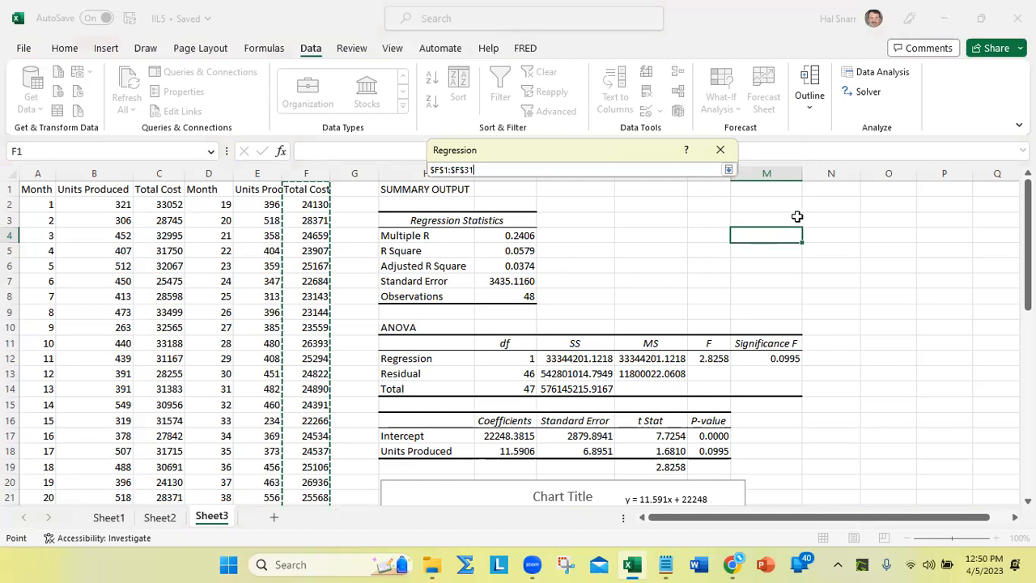
{"action": "left_click", "coordinate": [729, 170]}
{"action": "key", "text": "BackSpace"}
{"action": "key", "text": "BackSpace"}
{"action": "key", "text": "BackSpace"}
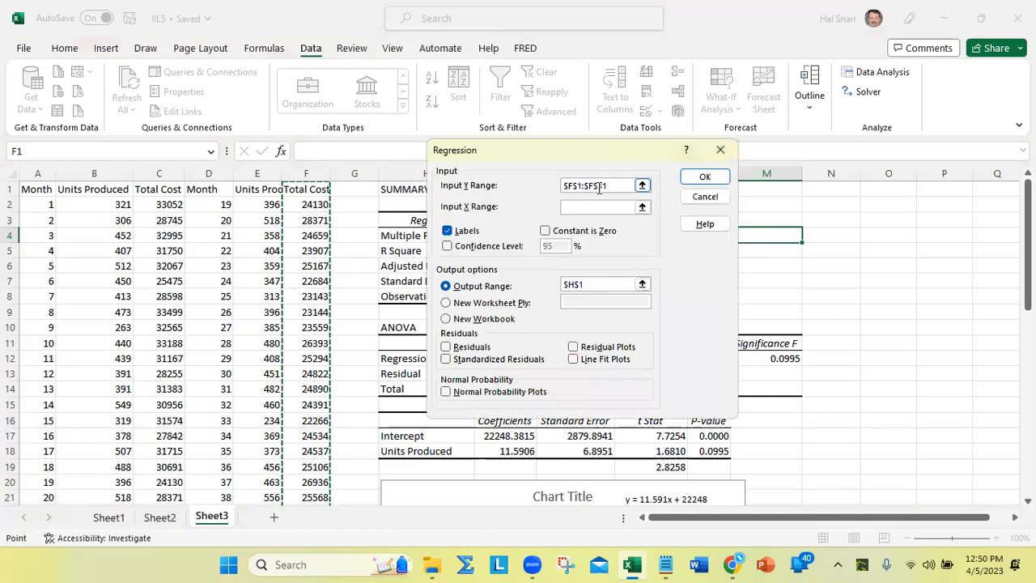
{"action": "key", "text": "BackSpace"}
{"action": "key", "text": "BackSpace"}
{"action": "key", "text": "BackSpace"}
{"action": "key", "text": "BackSpace"}
{"action": "key", "text": "BackSpace"}
{"action": "key", "text": "BackSpace"}
{"action": "key", "text": "BackSpace"}
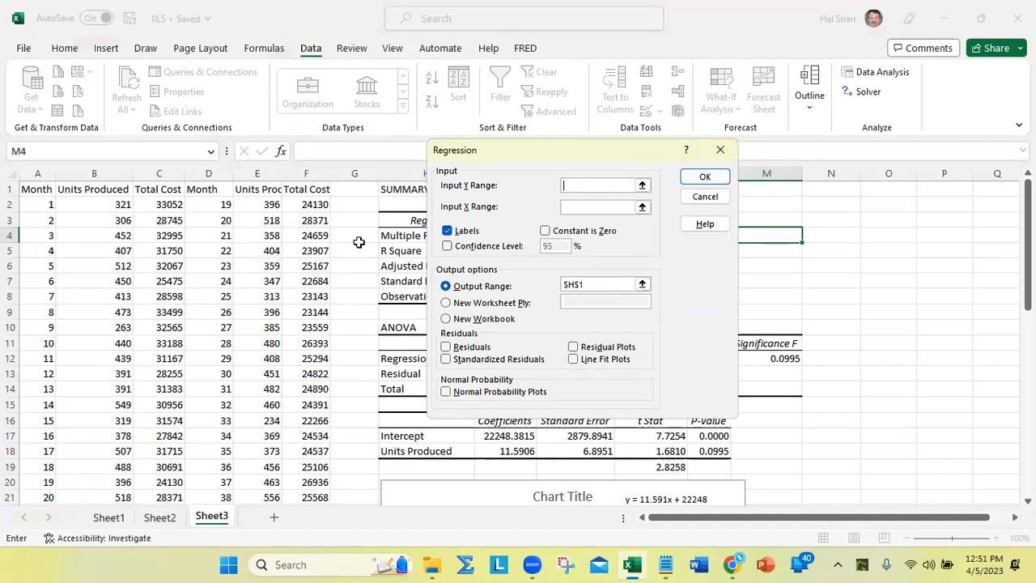
Step: Set the regression's Input Y Range to the copied Total Cost column including its header, F1:F31
{"action": "scroll", "coordinate": [369, 240], "scroll_direction": "down", "scroll_amount": 6}
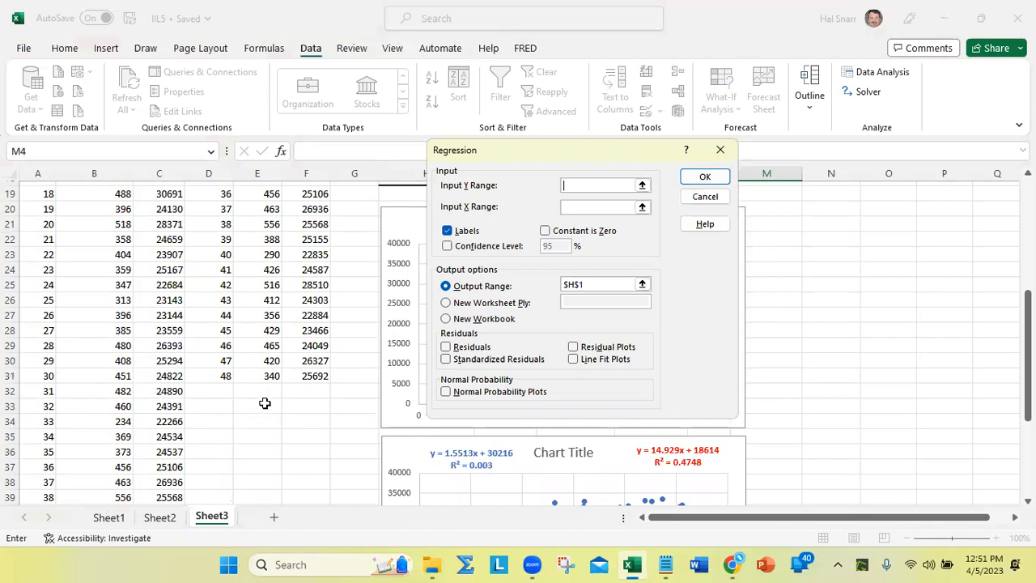
{"action": "scroll", "coordinate": [265, 404], "scroll_direction": "up", "scroll_amount": 6}
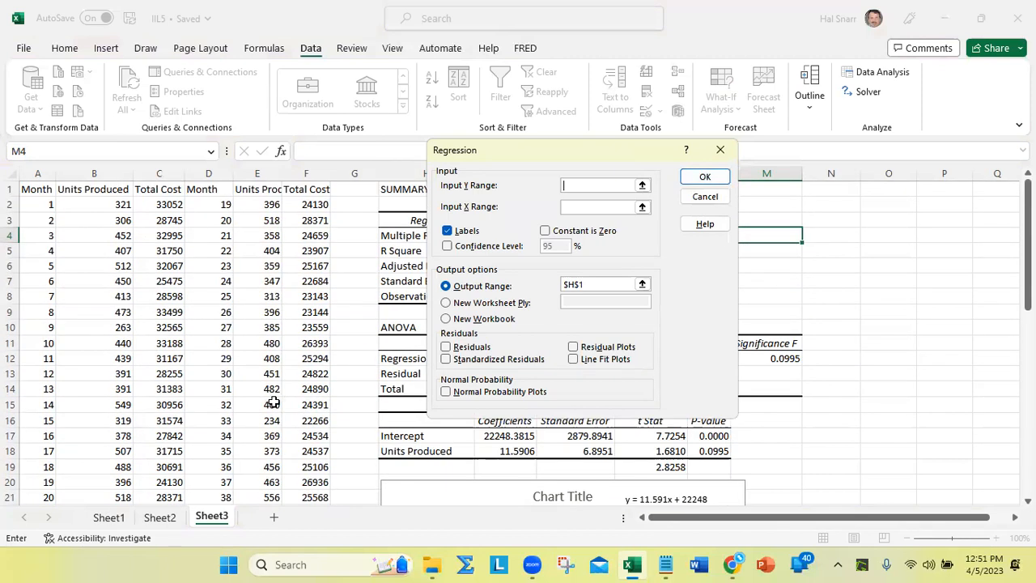
{"action": "left_click", "coordinate": [643, 185]}
{"action": "left_click_drag", "start_coordinate": [316, 196], "coordinate": [302, 390]}
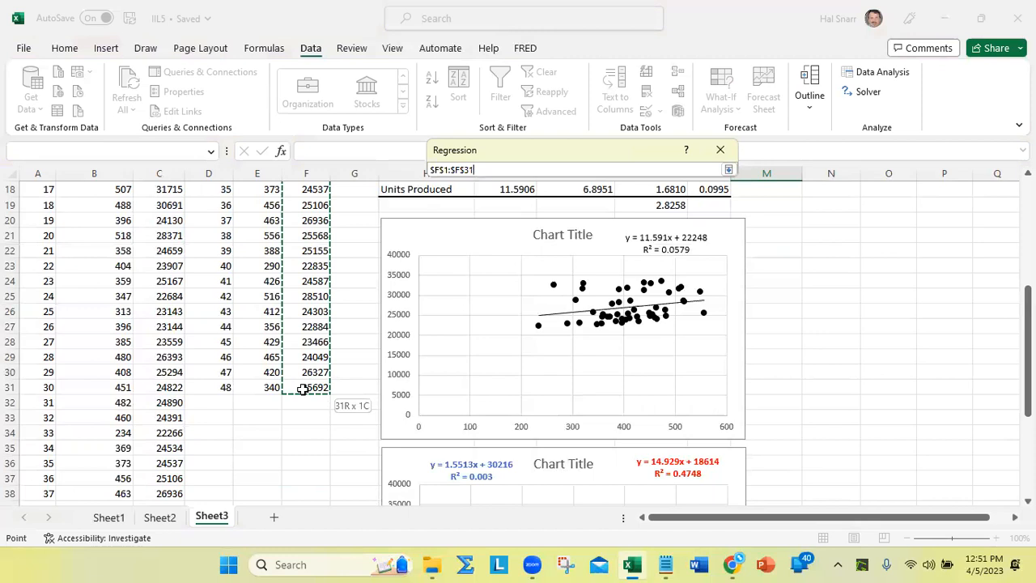
{"action": "left_click_drag", "start_coordinate": [302, 390], "coordinate": [301, 389]}
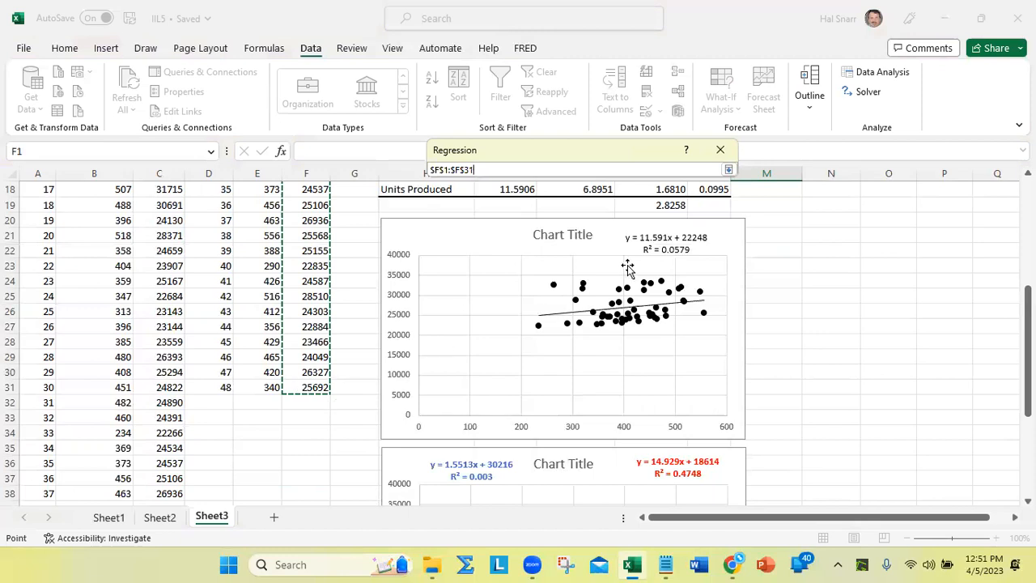
{"action": "left_click", "coordinate": [728, 170]}
Step: Set the regression's Input X Range to the copied Units Produced column including its header, E1:E31
{"action": "left_click", "coordinate": [613, 207]}
{"action": "left_click", "coordinate": [270, 391]}
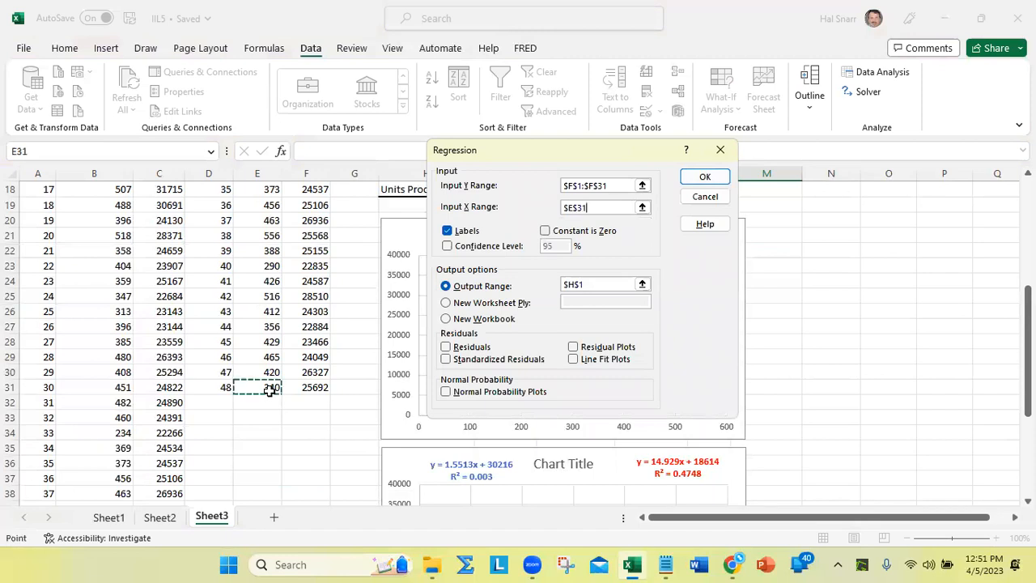
{"action": "left_click_drag", "start_coordinate": [270, 390], "coordinate": [251, 131]}
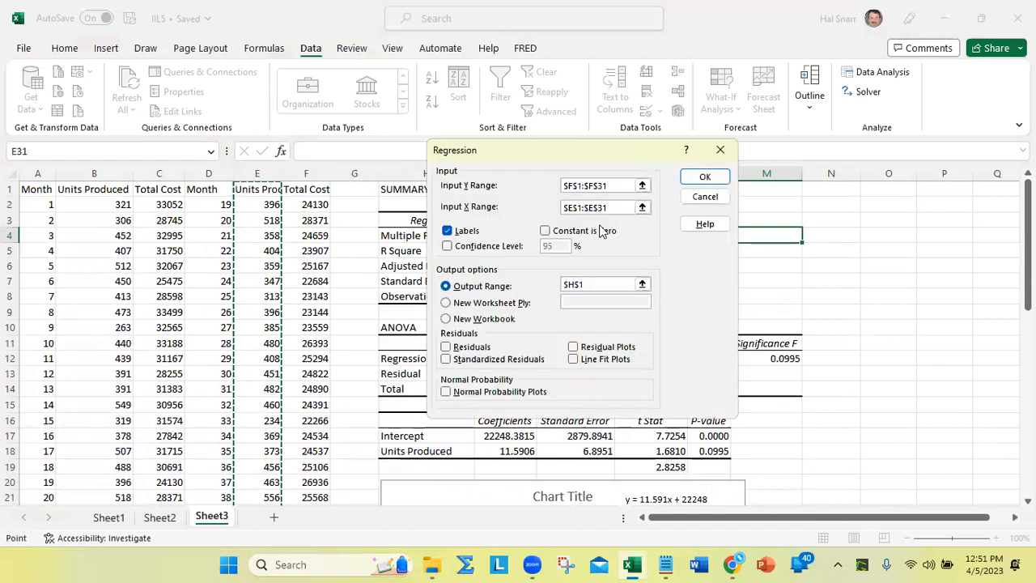
{"action": "left_click", "coordinate": [616, 208]}
{"action": "left_click", "coordinate": [613, 186]}
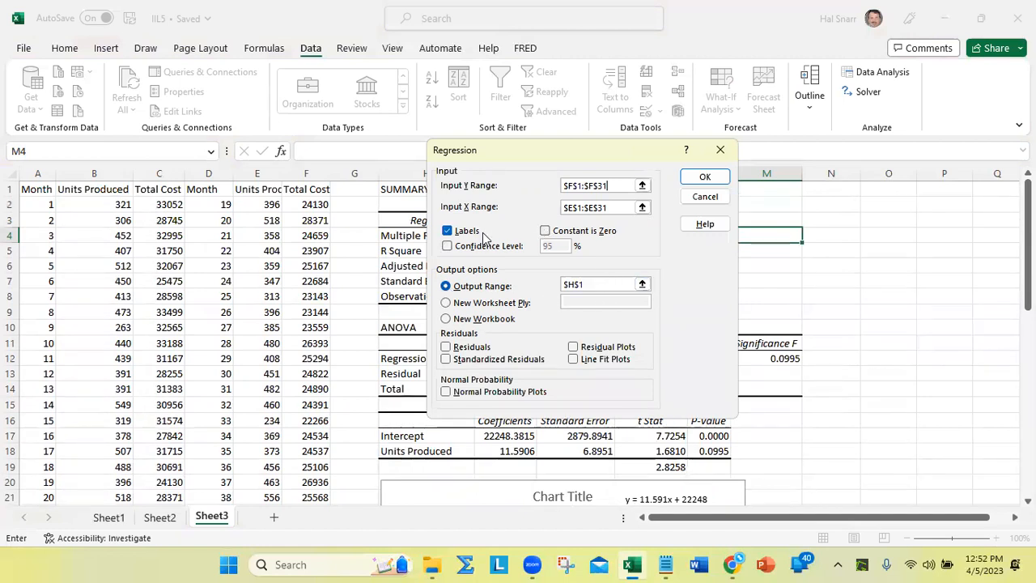
Step: Set the regression's Output Range to H21 and run the regression for months 19 to 48
{"action": "scroll", "coordinate": [486, 239], "scroll_direction": "down", "scroll_amount": 2}
{"action": "scroll", "coordinate": [397, 377], "scroll_direction": "down", "scroll_amount": 2}
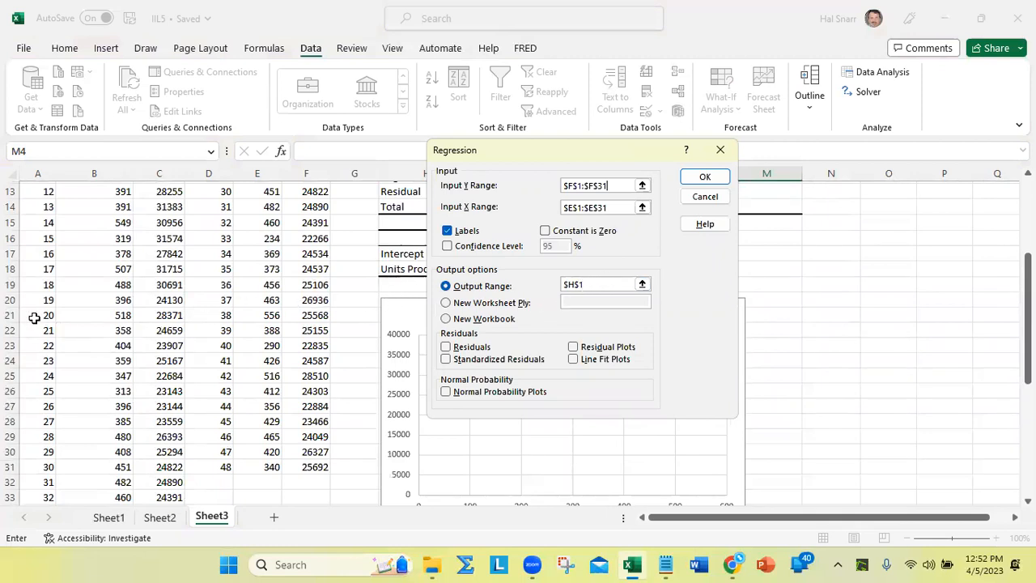
{"action": "left_click", "coordinate": [589, 285]}
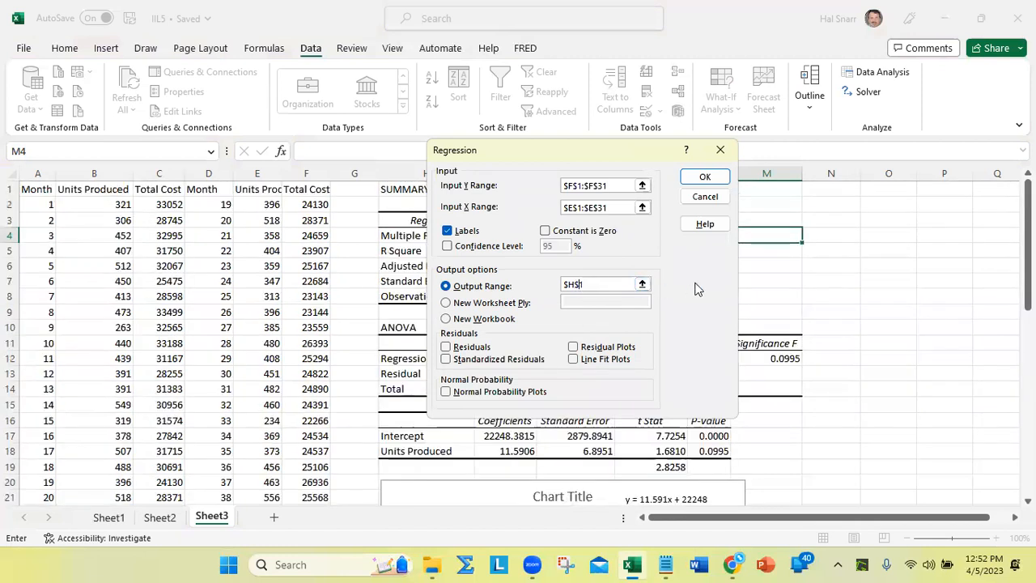
{"action": "type", "text": "2"}
{"action": "left_click", "coordinate": [705, 177]}
Step: Move the single-series scatter chart off the regression output onto columns A to G beside the first summary, and narrow it to fit
{"action": "scroll", "coordinate": [694, 316], "scroll_direction": "down", "scroll_amount": 6}
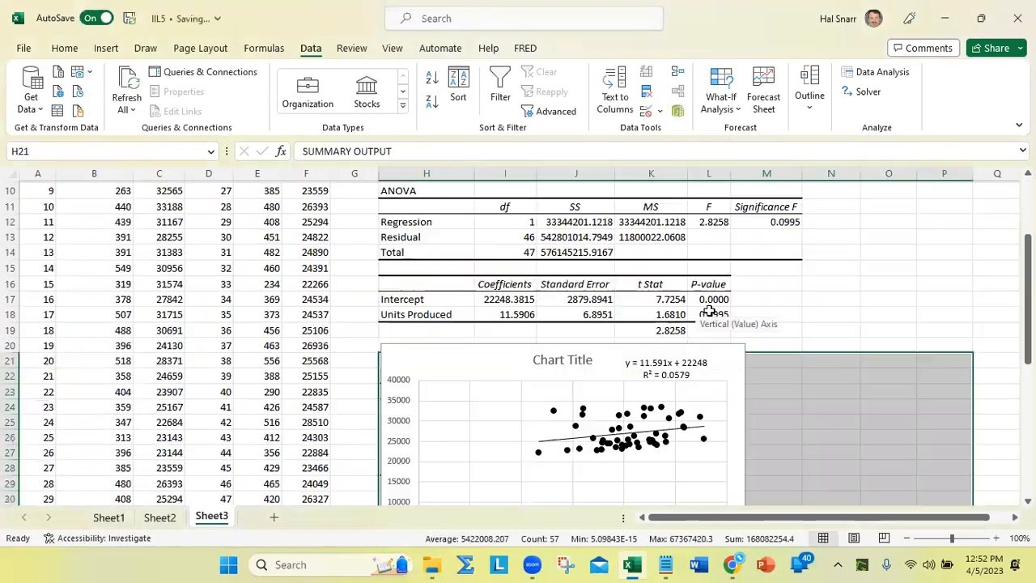
{"action": "left_click_drag", "start_coordinate": [419, 209], "coordinate": [58, 212]}
{"action": "scroll", "coordinate": [123, 241], "scroll_direction": "up", "scroll_amount": 2}
{"action": "scroll", "coordinate": [123, 241], "scroll_direction": "up", "scroll_amount": 3}
{"action": "left_click_drag", "start_coordinate": [98, 458], "coordinate": [61, 209]}
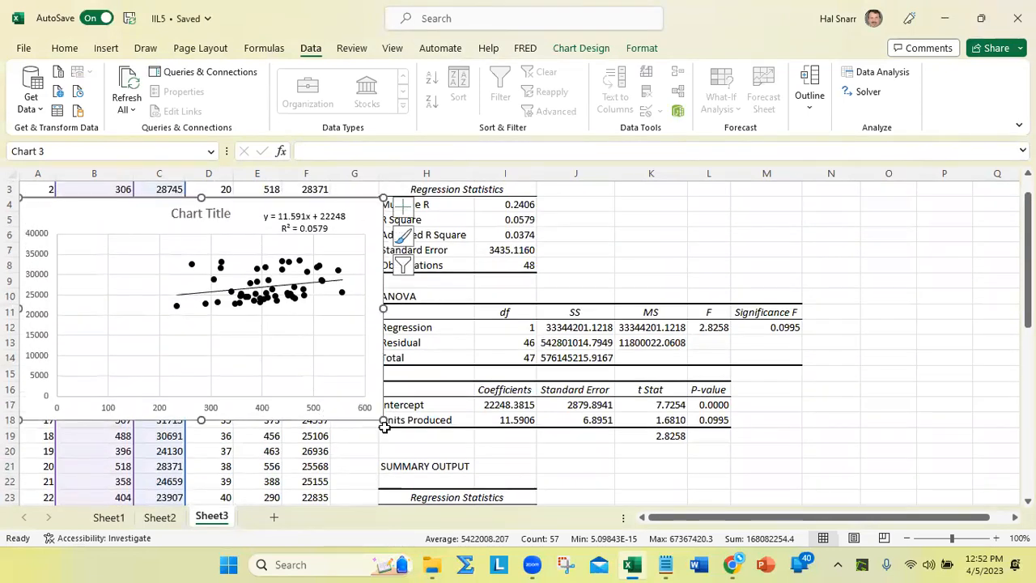
{"action": "mouse_move", "coordinate": [383, 420]}
{"action": "left_mouse_down"}
{"action": "mouse_move", "coordinate": [346, 426]}
{"action": "mouse_move", "coordinate": [354, 431]}
{"action": "left_mouse_up"}
{"action": "left_click", "coordinate": [470, 215]}
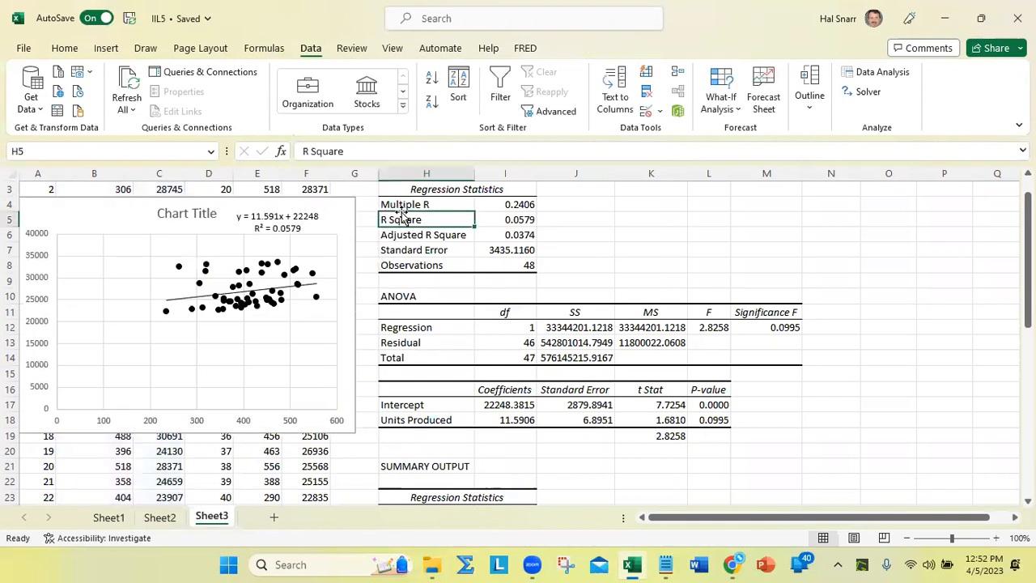
{"action": "left_click", "coordinate": [515, 269]}
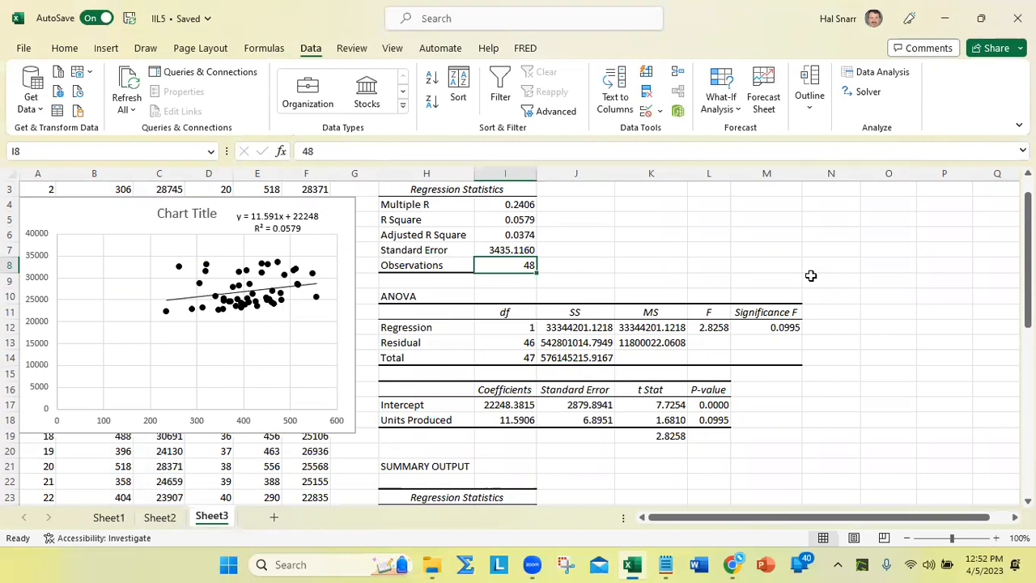
Step: Move the two-series scatter chart onto columns A to G beside the second summary output, just below the other chart, and narrow it
{"action": "scroll", "coordinate": [597, 306], "scroll_direction": "down", "scroll_amount": 7}
{"action": "left_click_drag", "start_coordinate": [386, 374], "coordinate": [9, 196]}
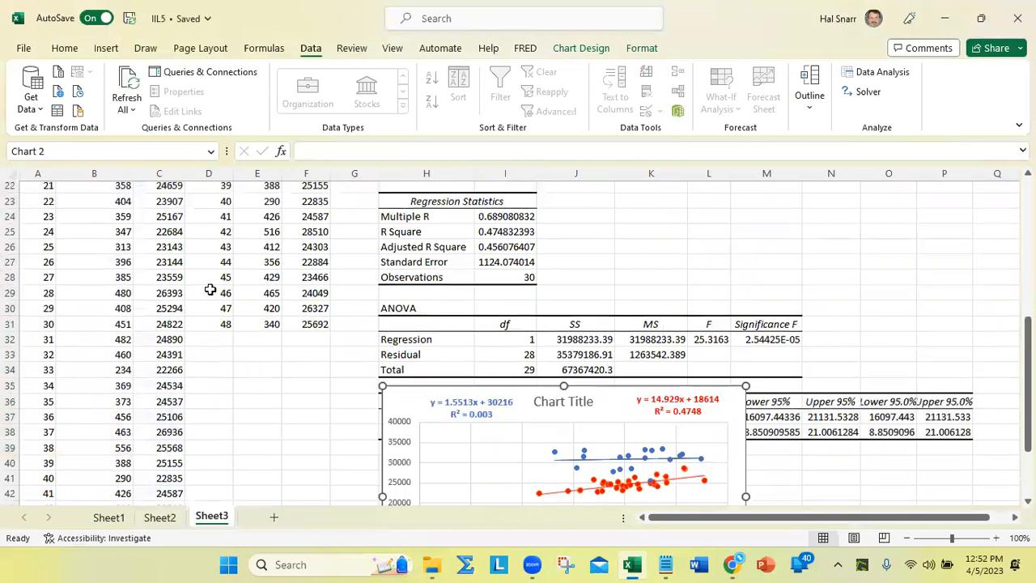
{"action": "left_click_drag", "start_coordinate": [408, 425], "coordinate": [11, 219]}
{"action": "left_click_drag", "start_coordinate": [404, 415], "coordinate": [29, 233]}
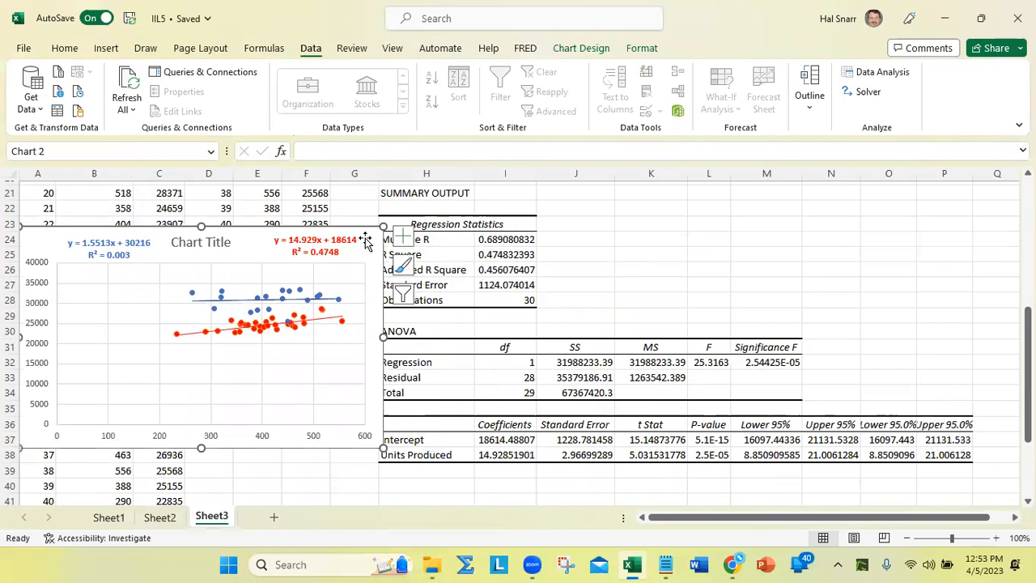
{"action": "scroll", "coordinate": [382, 262], "scroll_direction": "up", "scroll_amount": 2}
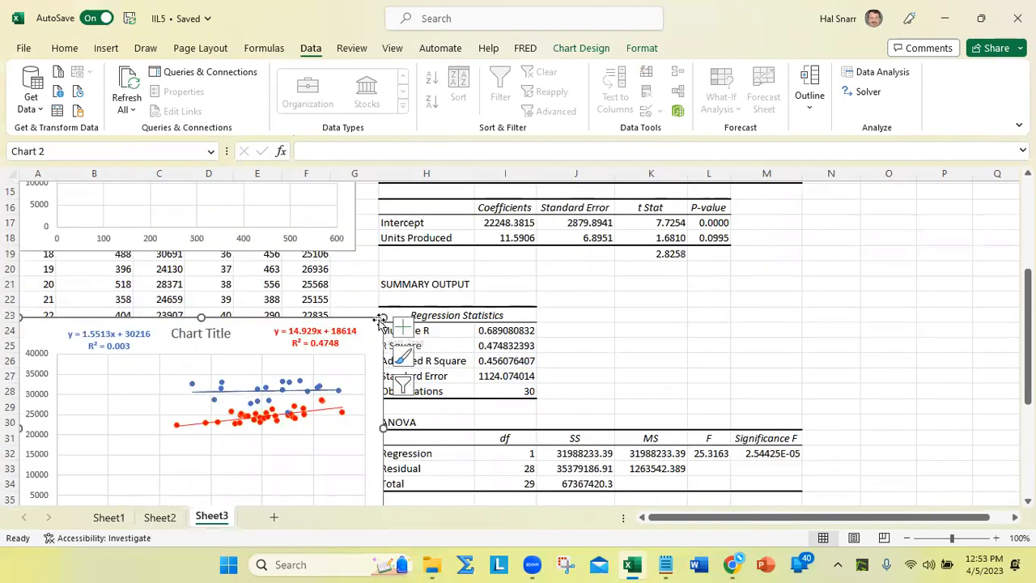
{"action": "left_click_drag", "start_coordinate": [383, 429], "coordinate": [351, 433]}
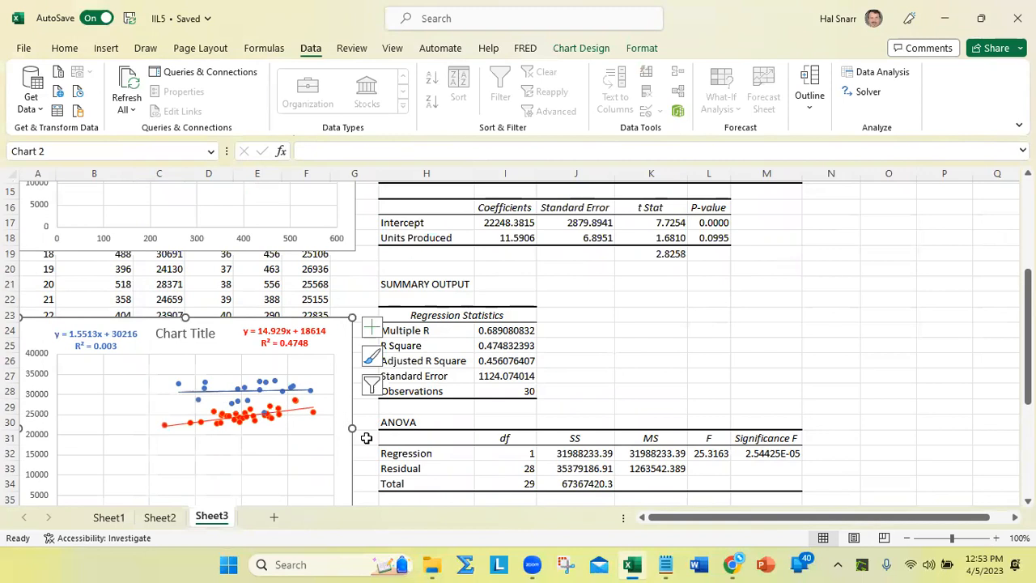
{"action": "left_click_drag", "start_coordinate": [142, 326], "coordinate": [140, 277]}
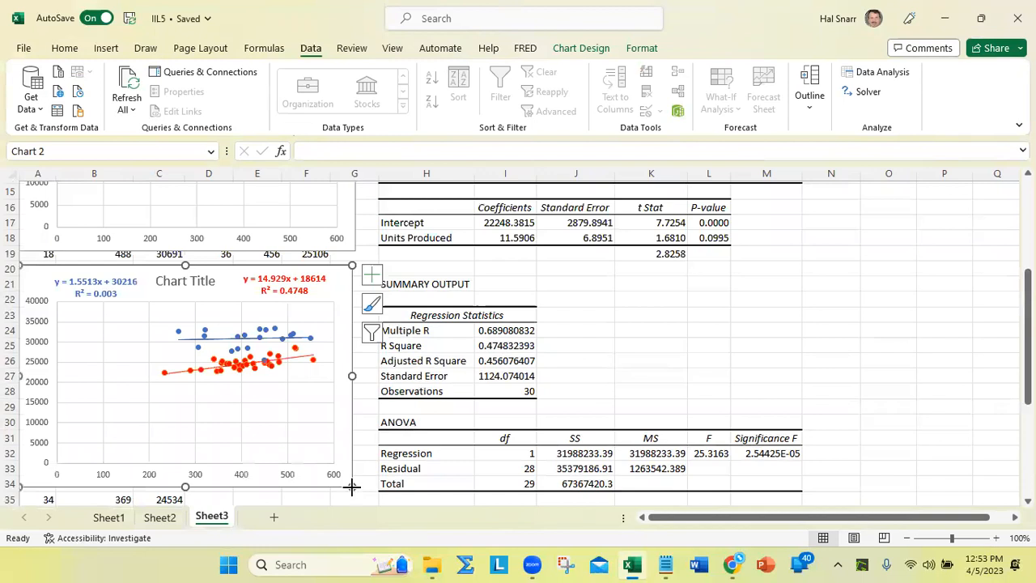
{"action": "left_click_drag", "start_coordinate": [353, 486], "coordinate": [356, 490]}
Step: Check the second regression's observation count by uncovering the Month column and selecting months 19 to 48, A20:A49
{"action": "left_click", "coordinate": [578, 435]}
{"action": "left_click", "coordinate": [526, 393]}
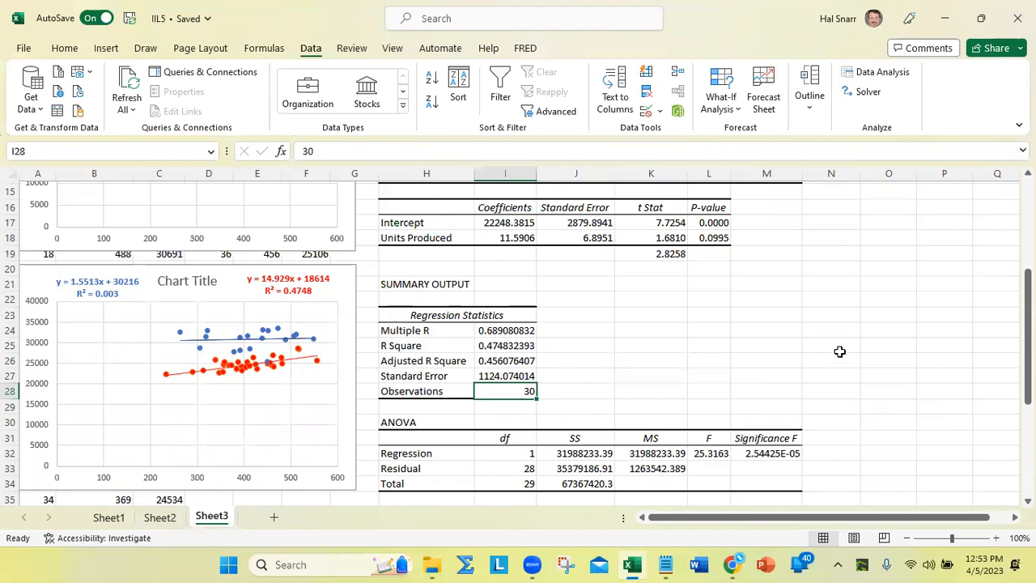
{"action": "scroll", "coordinate": [504, 375], "scroll_direction": "down", "scroll_amount": 5}
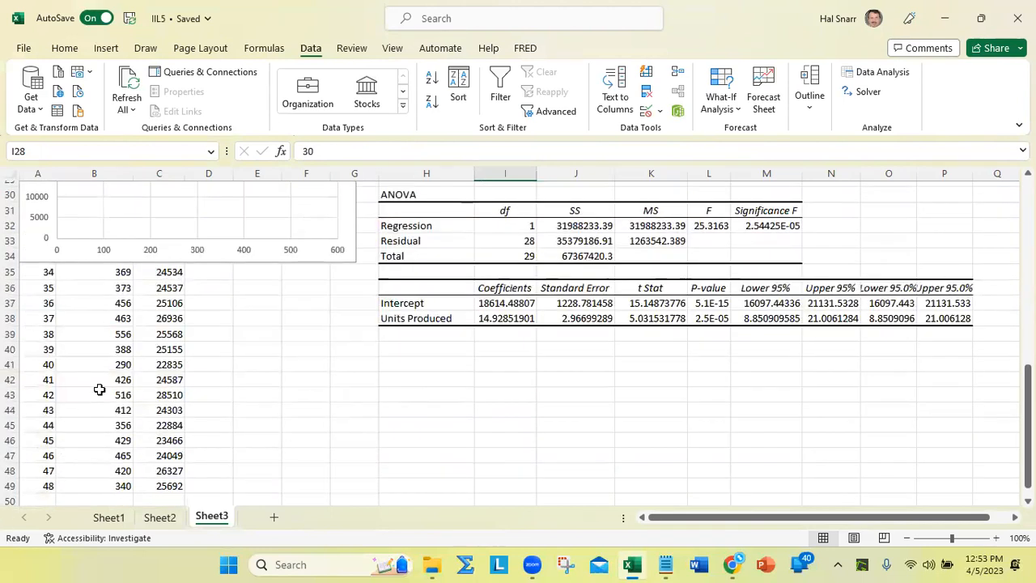
{"action": "scroll", "coordinate": [100, 392], "scroll_direction": "up", "scroll_amount": 5}
{"action": "left_click", "coordinate": [50, 271]}
{"action": "left_click_drag", "start_coordinate": [51, 271], "coordinate": [49, 484]}
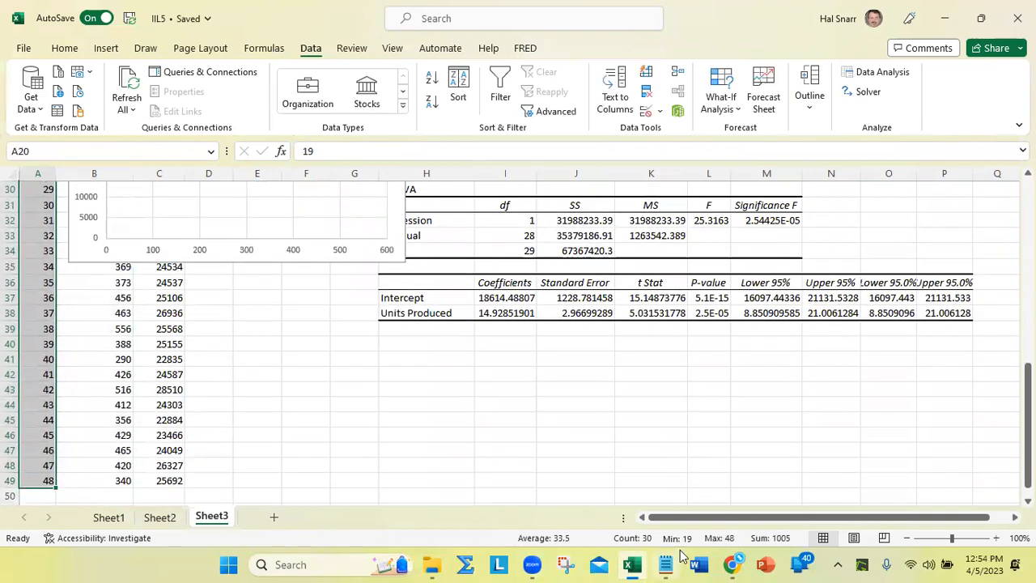
{"action": "scroll", "coordinate": [243, 481], "scroll_direction": "up", "scroll_amount": 6}
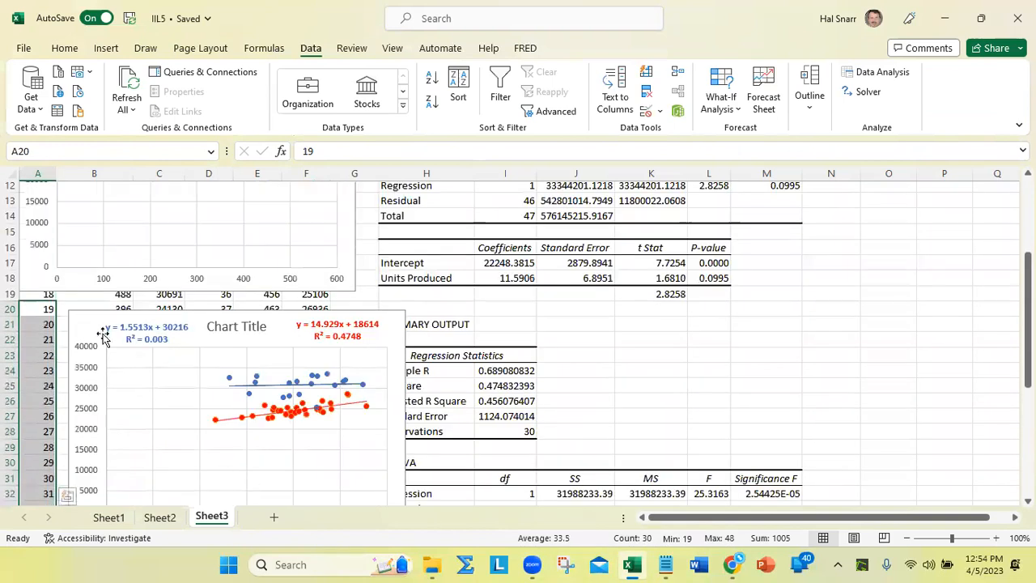
Step: Move the two-series chart back to the left edge of column A, clear of the second summary output, and select the Observations value
{"action": "left_click", "coordinate": [56, 312]}
{"action": "left_click_drag", "start_coordinate": [56, 311], "coordinate": [20, 308]}
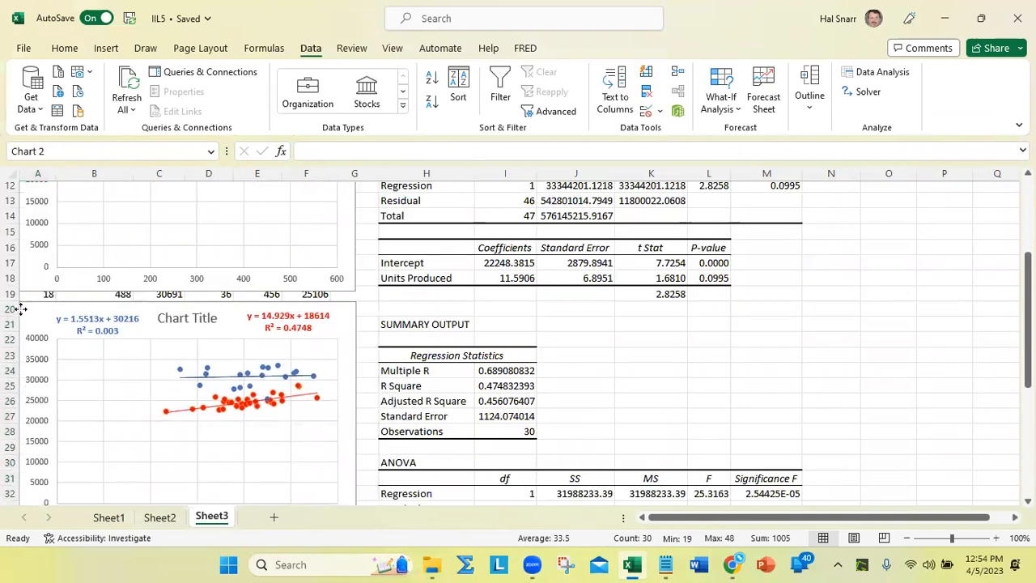
{"action": "left_click", "coordinate": [20, 309]}
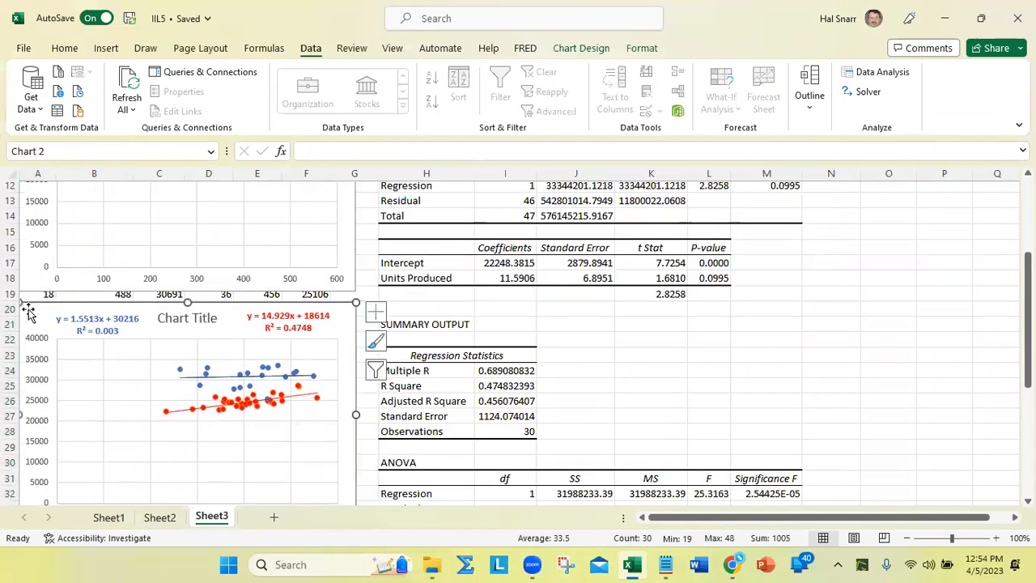
{"action": "left_click", "coordinate": [708, 409]}
{"action": "left_click", "coordinate": [520, 430]}
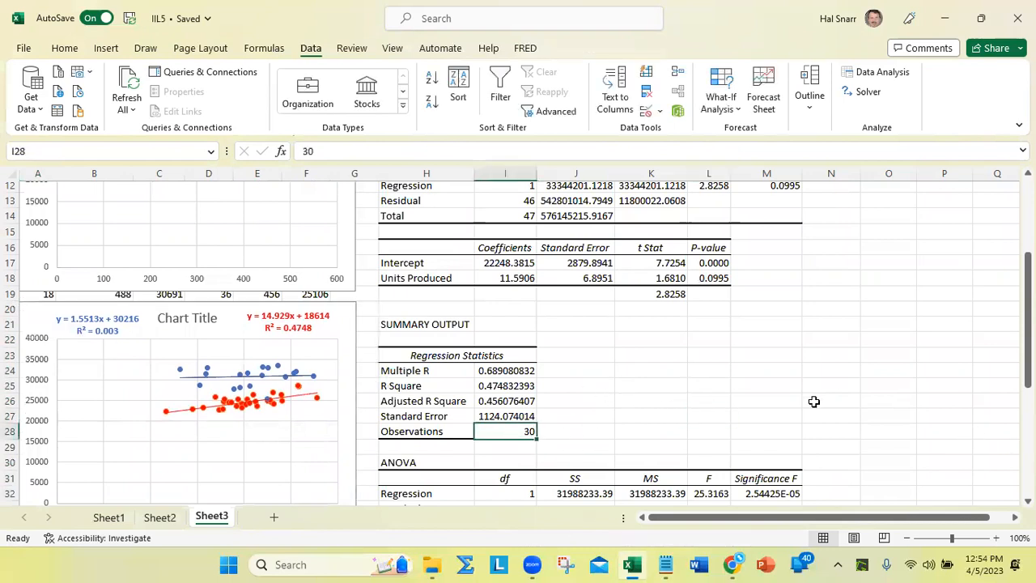
Step: Format the second regression's statistics, ANOVA values and coefficient table to four decimal places, excluding observations and degrees of freedom
{"action": "scroll", "coordinate": [619, 392], "scroll_direction": "down", "scroll_amount": 2}
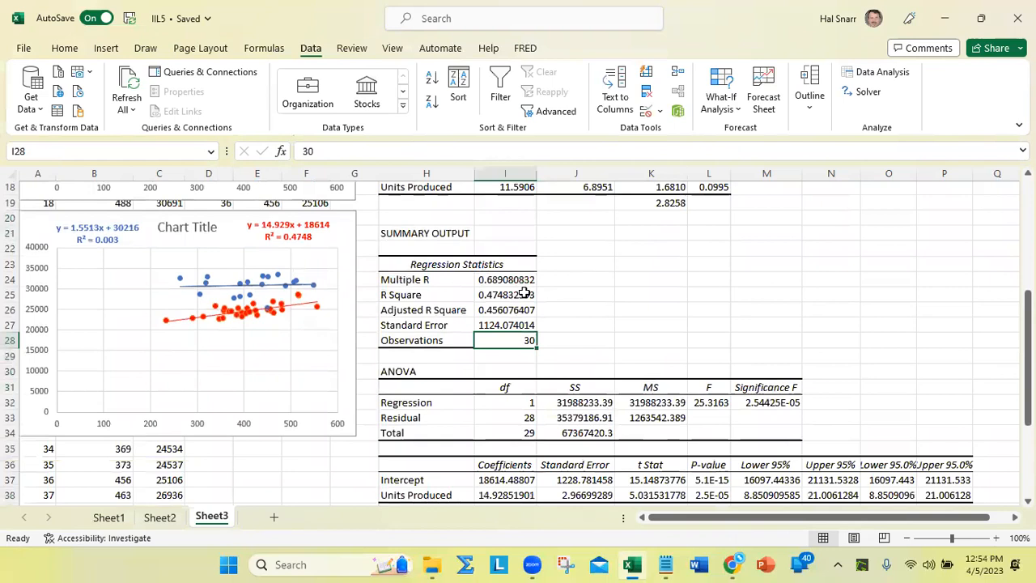
{"action": "left_click_drag", "start_coordinate": [524, 280], "coordinate": [524, 325]}
{"action": "left_click", "coordinate": [586, 405], "text": "ctrl"}
{"action": "left_click_drag", "start_coordinate": [588, 405], "coordinate": [761, 430]}
{"action": "left_click_drag", "start_coordinate": [518, 484], "coordinate": [949, 453]}
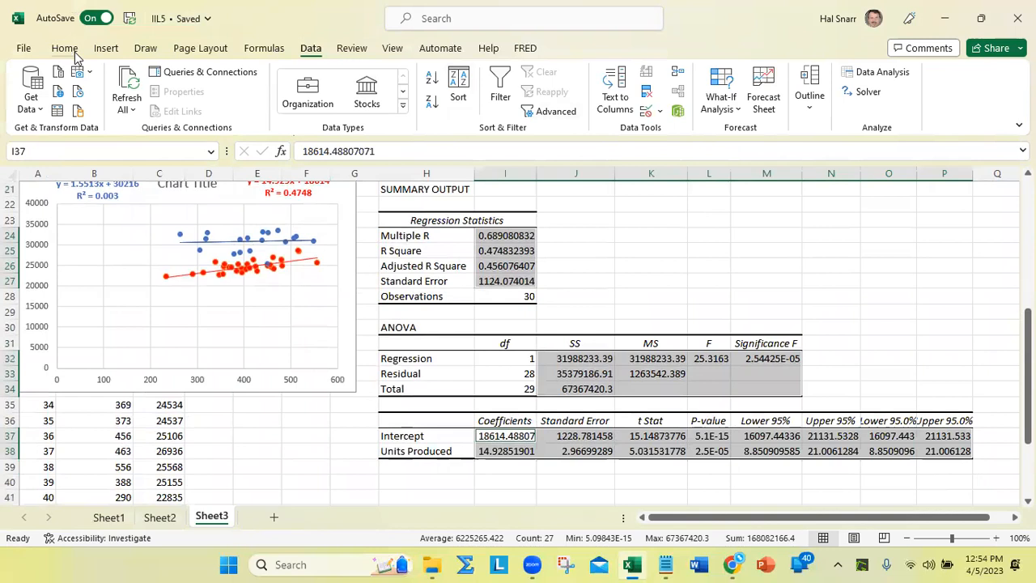
{"action": "left_click", "coordinate": [74, 52]}
{"action": "left_click", "coordinate": [493, 111]}
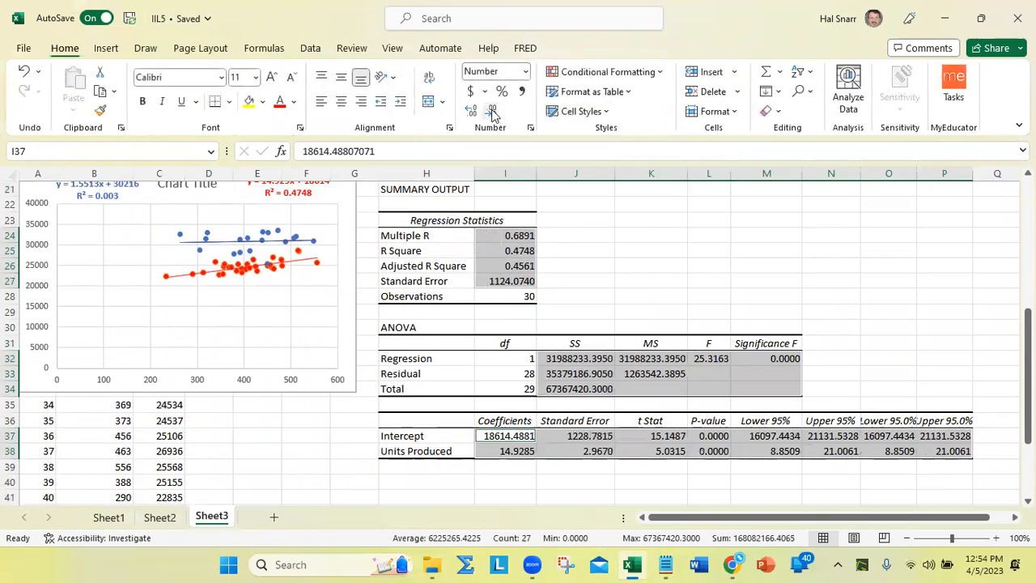
{"action": "left_click", "coordinate": [913, 363]}
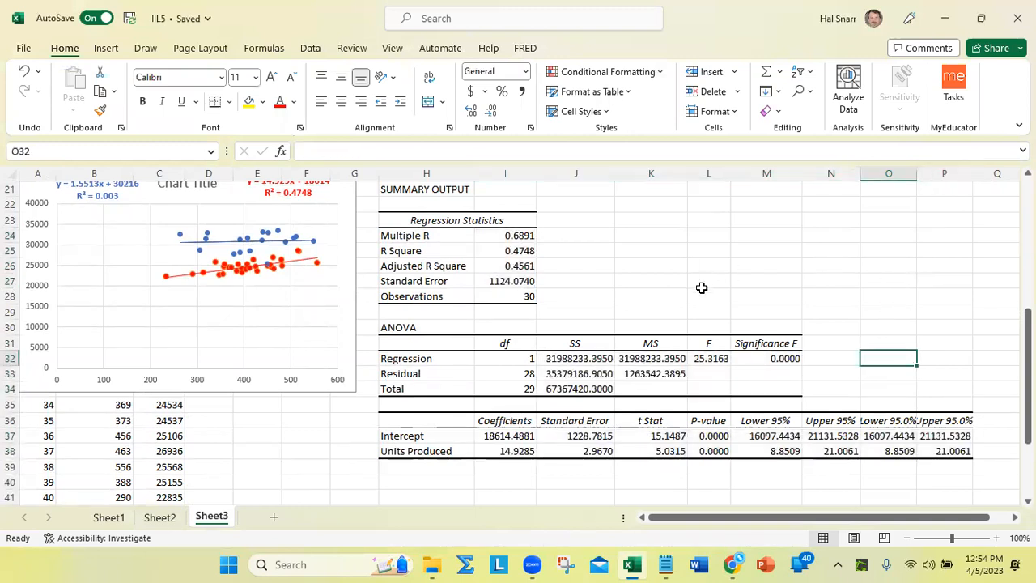
Step: Compare the second regression's R Square and other statistics with those of the first regression
{"action": "left_click", "coordinate": [525, 252]}
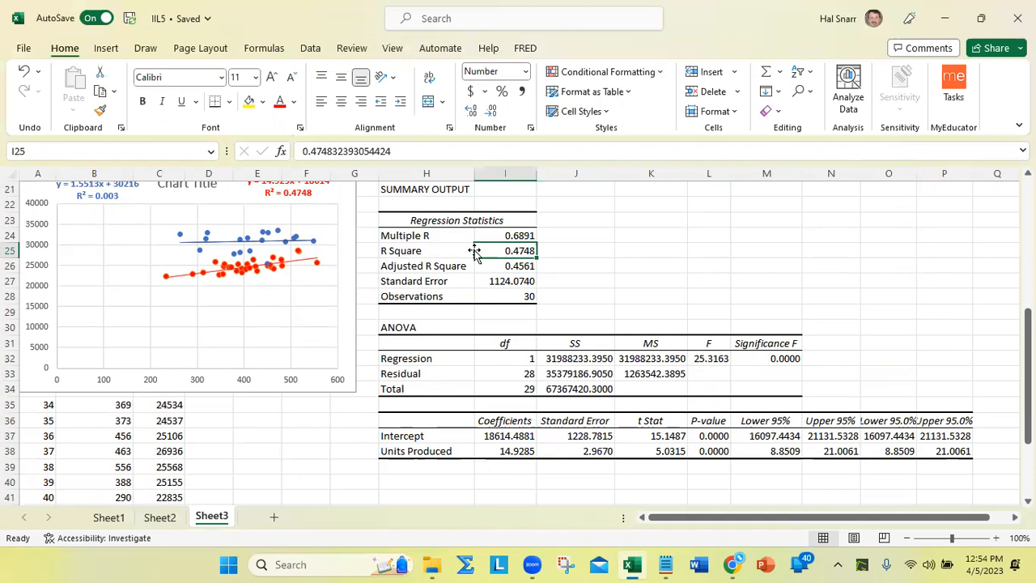
{"action": "scroll", "coordinate": [478, 249], "scroll_direction": "up", "scroll_amount": 7}
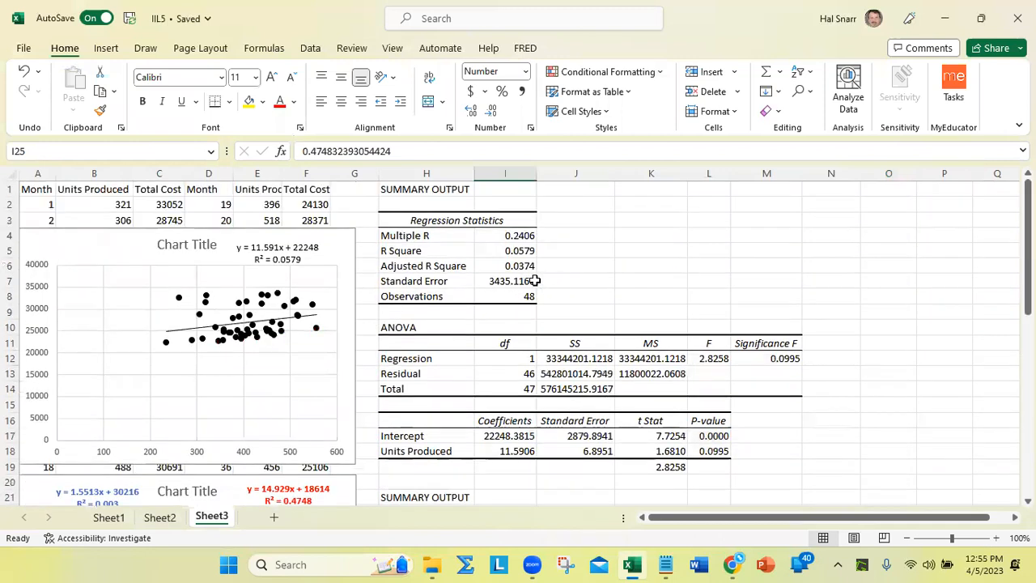
{"action": "scroll", "coordinate": [537, 276], "scroll_direction": "down", "scroll_amount": 5}
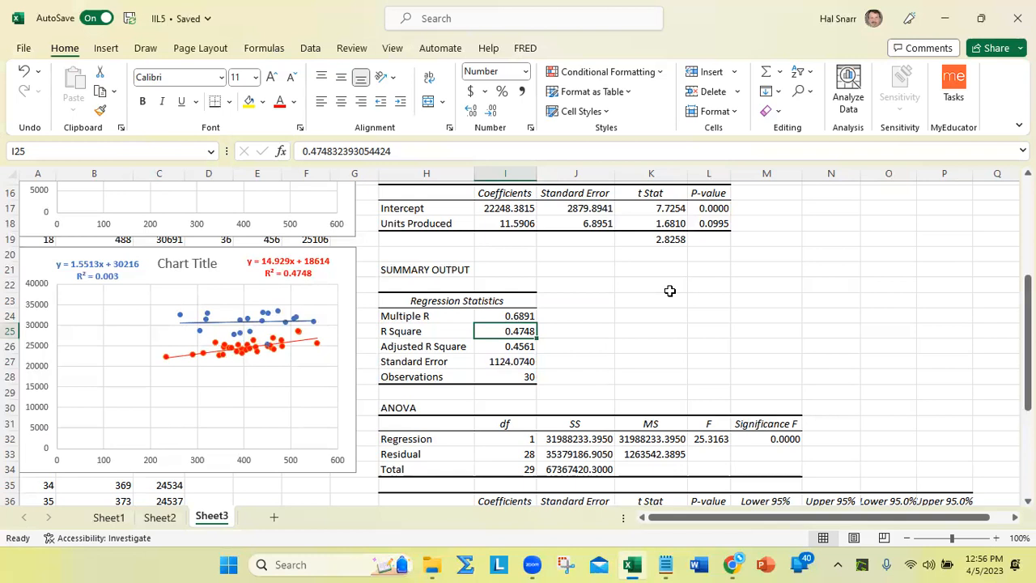
{"action": "scroll", "coordinate": [671, 300], "scroll_direction": "down", "scroll_amount": 2}
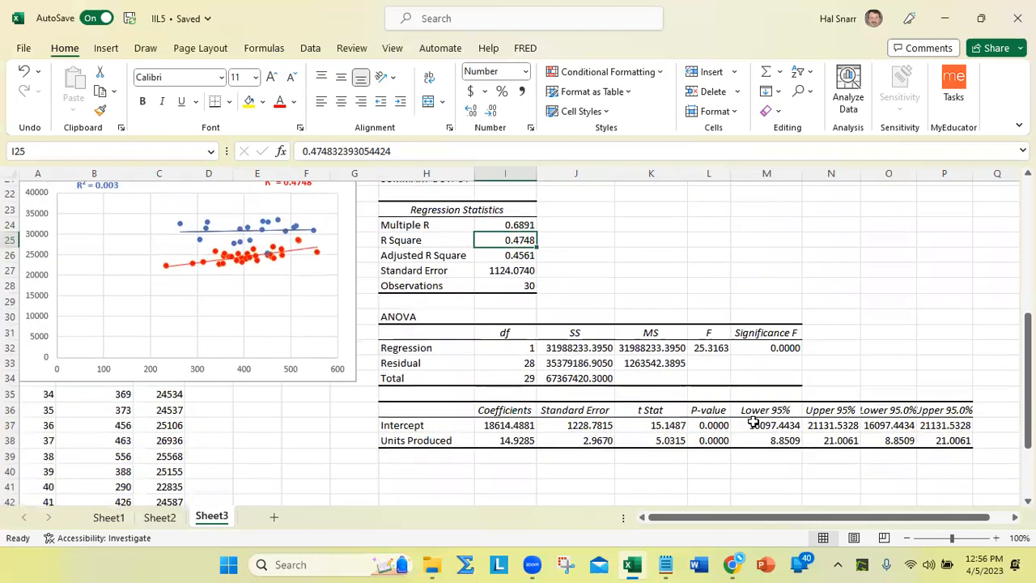
Step: Restore the workbook window to a smaller size beside the MyOpenMath page, widen it, and bring the second regression output into view
{"action": "mouse_move", "coordinate": [732, 565]}
{"action": "left_click", "coordinate": [981, 18]}
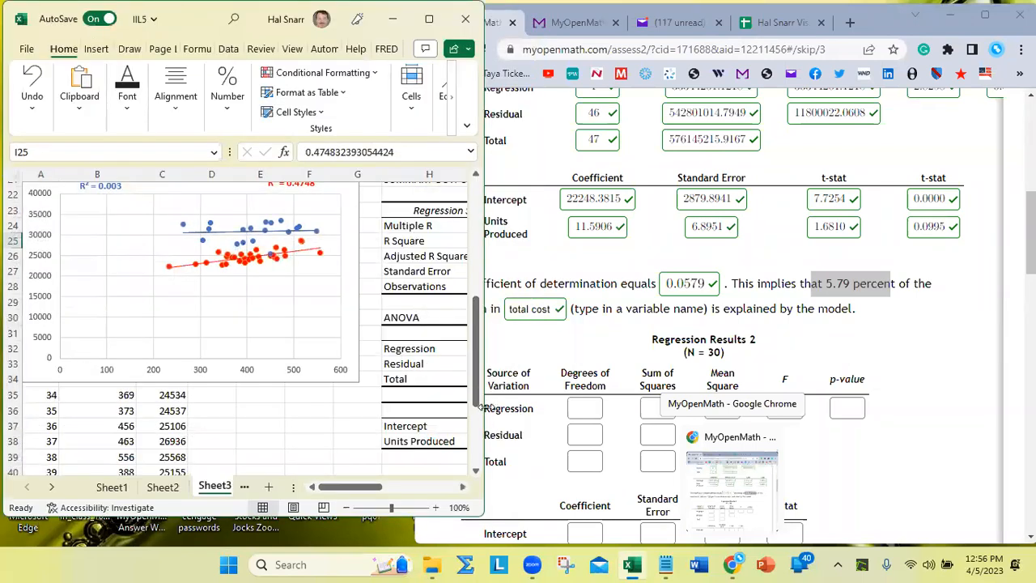
{"action": "left_click_drag", "start_coordinate": [483, 409], "coordinate": [680, 409]}
{"action": "left_click", "coordinate": [659, 488]}
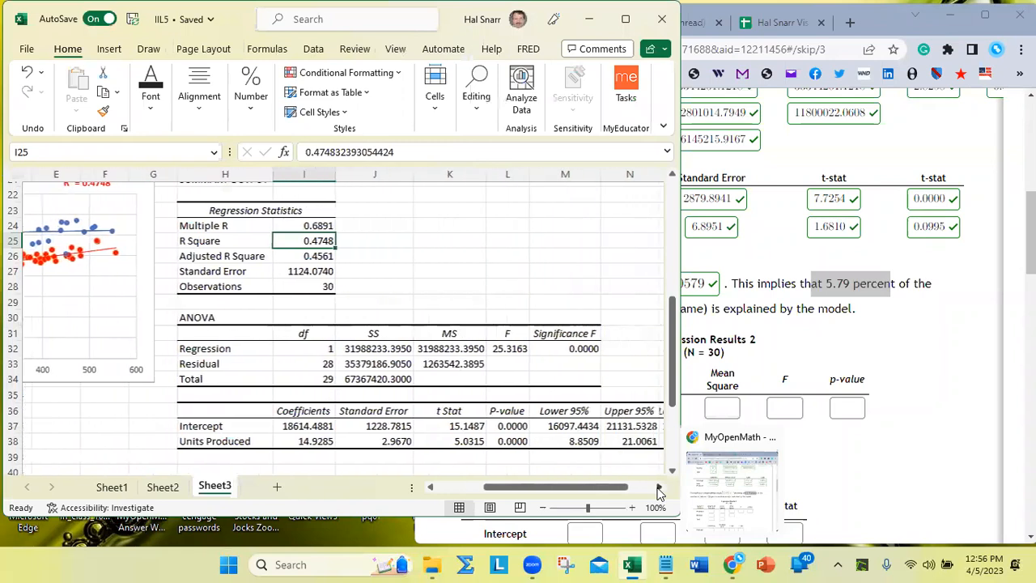
{"action": "left_click", "coordinate": [659, 488]}
{"action": "left_click", "coordinate": [659, 488]}
{"action": "left_click", "coordinate": [659, 489]}
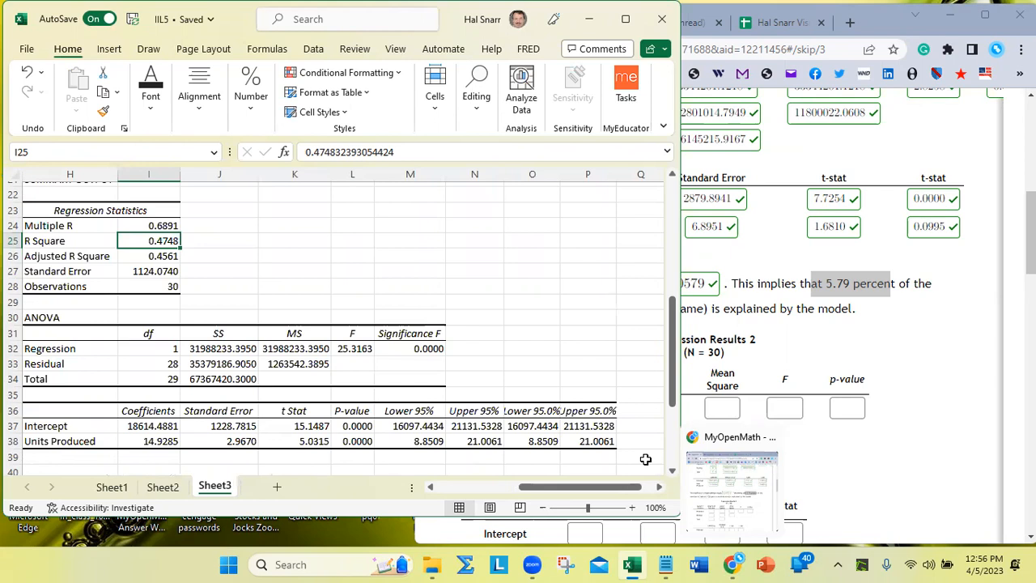
Step: Clear the lower and upper 95% confidence limit columns, M36:P38, from the second regression's coefficient table
{"action": "scroll", "coordinate": [478, 341], "scroll_direction": "down", "scroll_amount": 1}
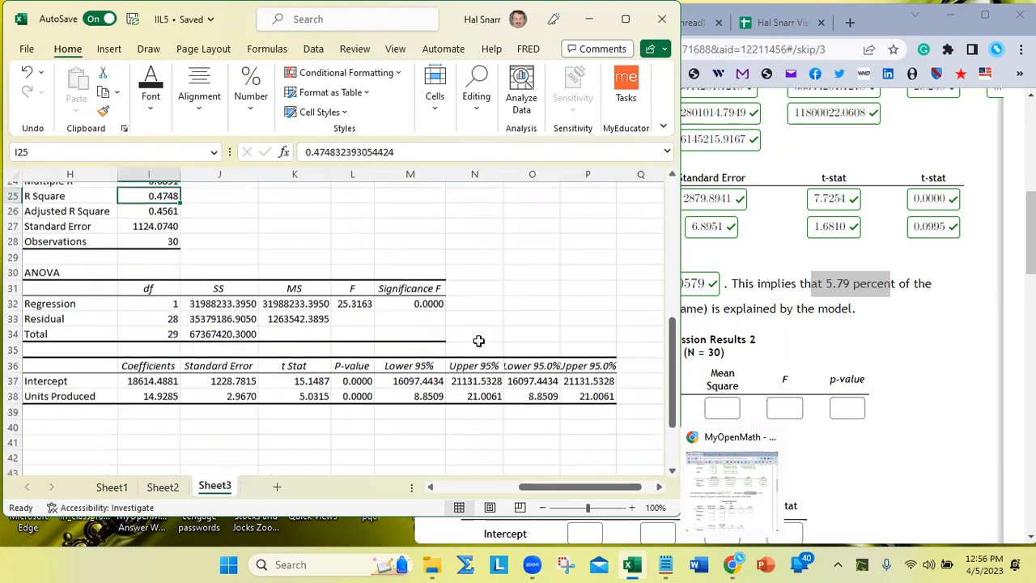
{"action": "left_click", "coordinate": [416, 438]}
{"action": "left_click_drag", "start_coordinate": [416, 438], "coordinate": [592, 359]}
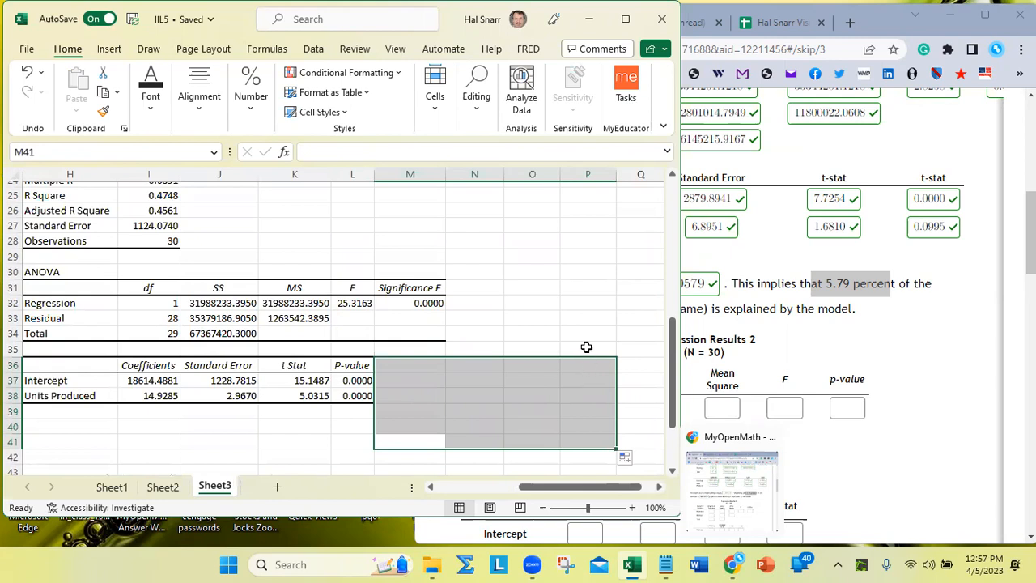
{"action": "left_click", "coordinate": [602, 272]}
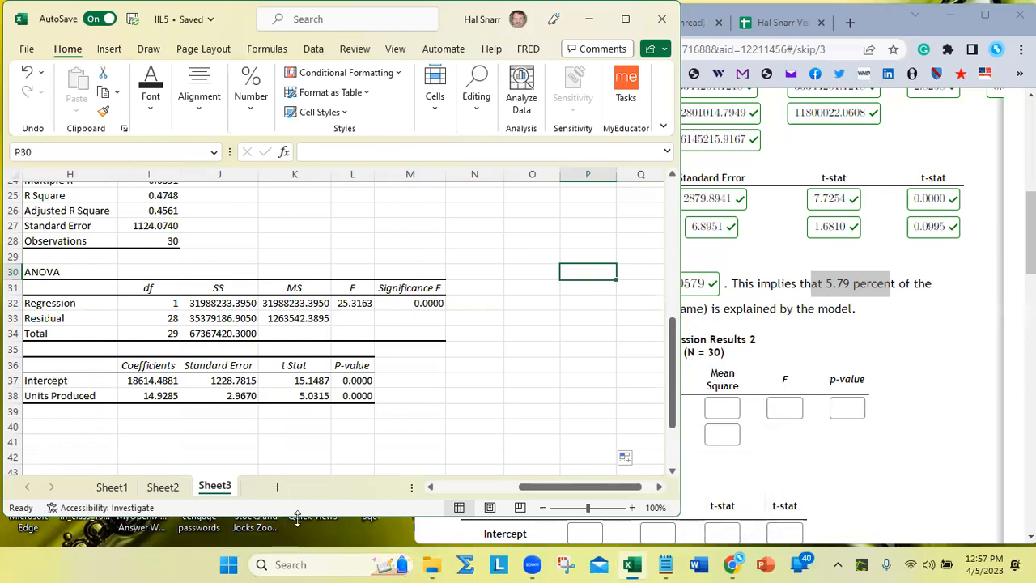
Step: Lengthen the workbook window to fit the whole second regression output, and switch to the Regression Results 2 tables on the MyOpenMath page
{"action": "left_click_drag", "start_coordinate": [299, 516], "coordinate": [301, 544]}
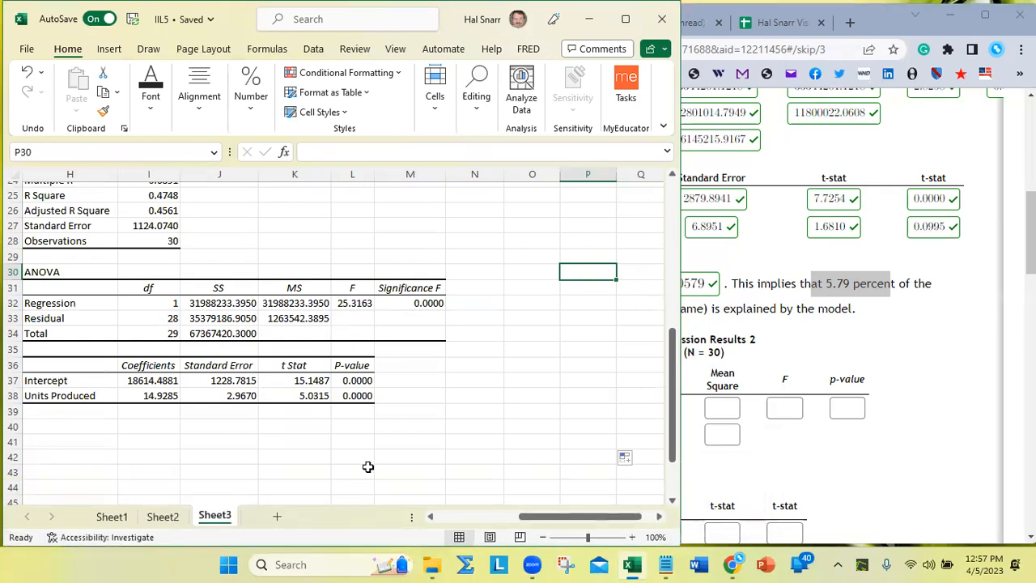
{"action": "scroll", "coordinate": [365, 468], "scroll_direction": "up", "scroll_amount": 2}
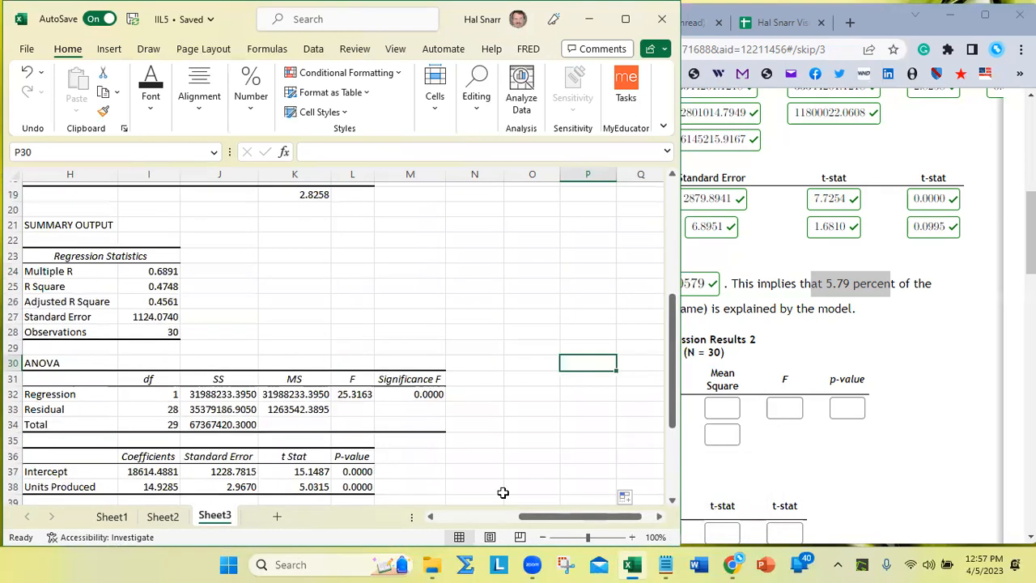
{"action": "left_click", "coordinate": [672, 501]}
{"action": "left_click", "coordinate": [602, 437]}
{"action": "left_click", "coordinate": [931, 466]}
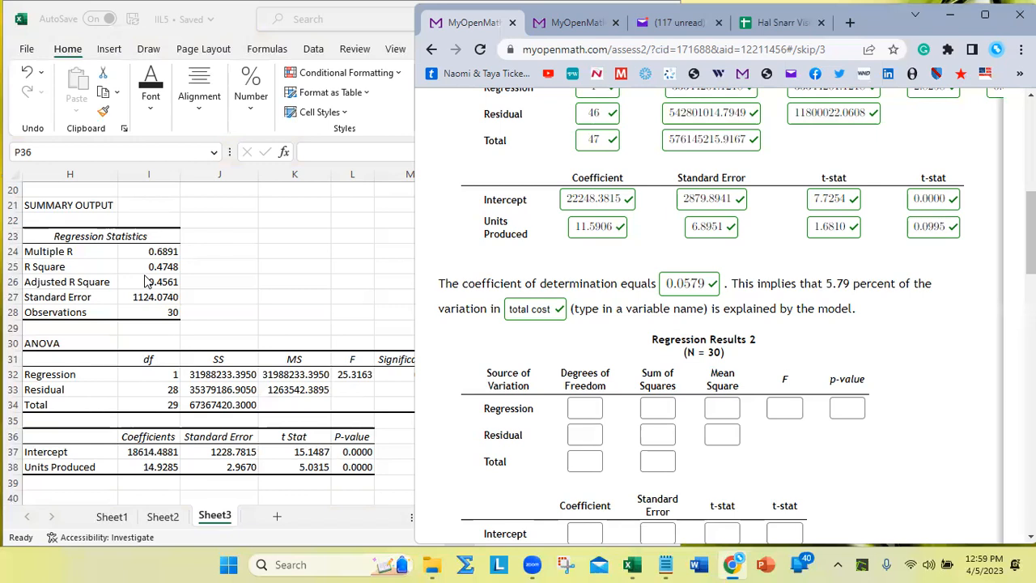
Step: Format the intercept's p-value in the second regression's coefficient table, cell L37, as Scientific in the Excel workbook
{"action": "left_click", "coordinate": [364, 457]}
{"action": "left_click", "coordinate": [363, 451]}
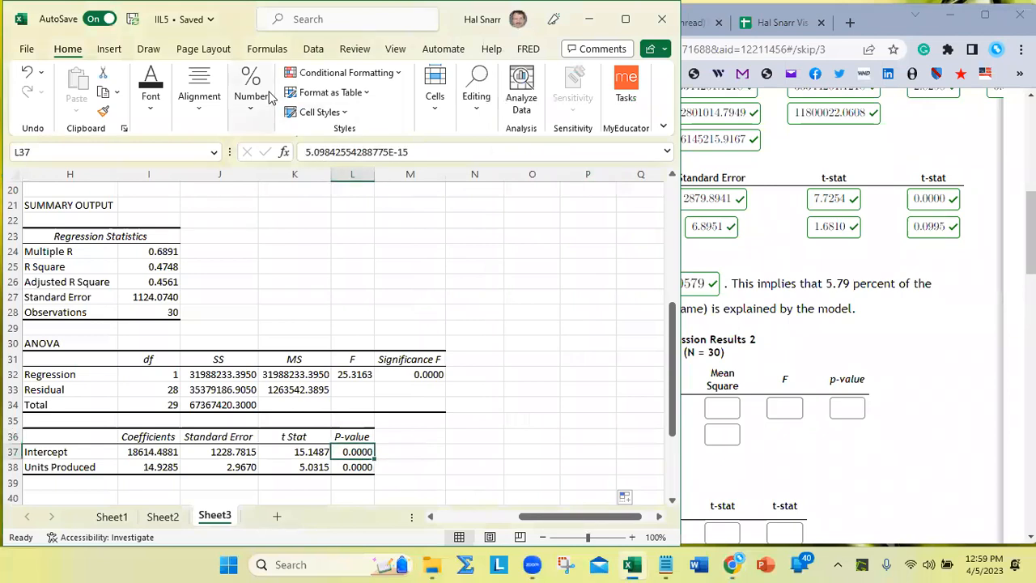
{"action": "left_click", "coordinate": [246, 111]}
{"action": "left_click", "coordinate": [340, 152]}
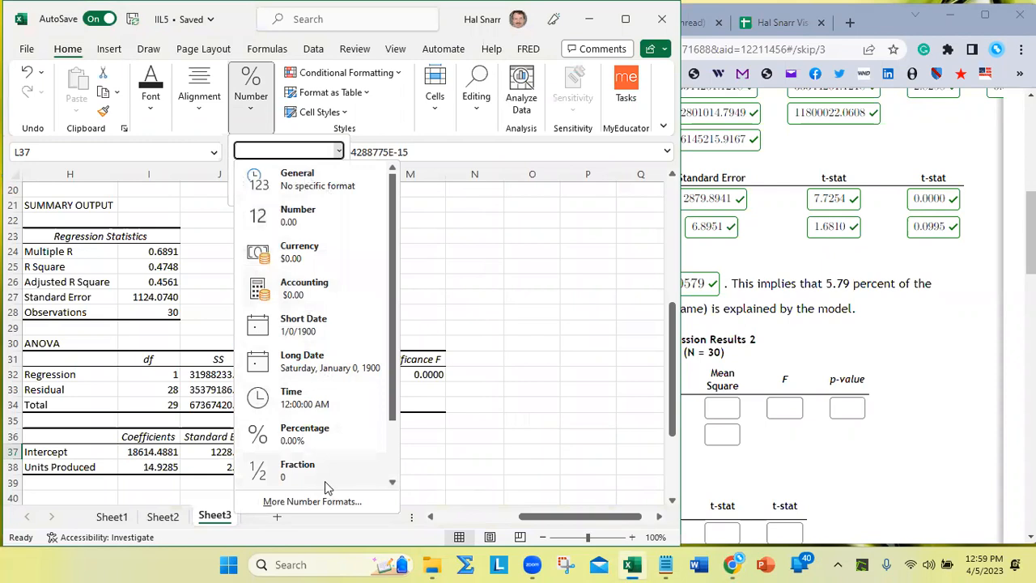
{"action": "scroll", "coordinate": [320, 454], "scroll_direction": "down", "scroll_amount": 2}
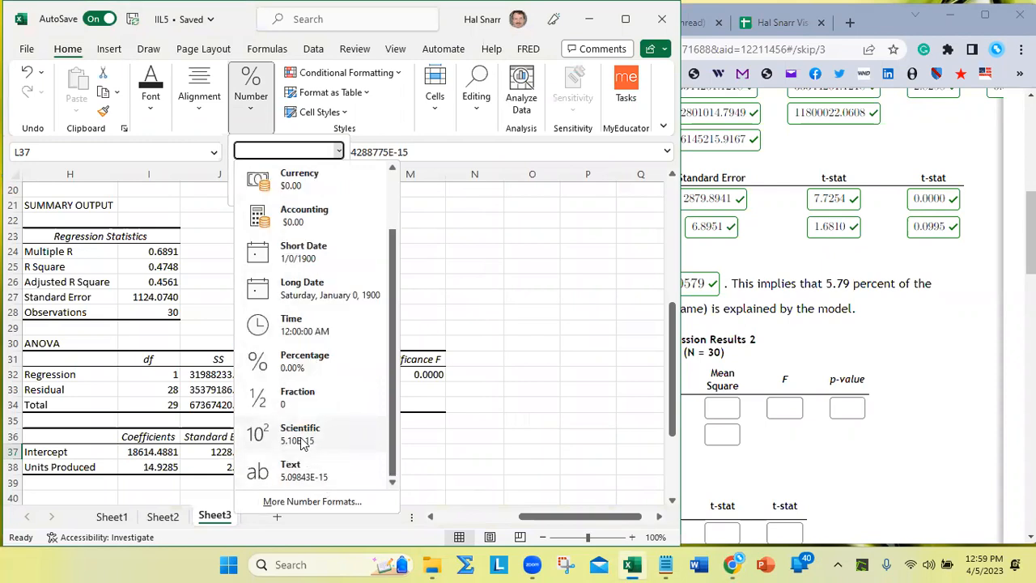
{"action": "left_click", "coordinate": [316, 433]}
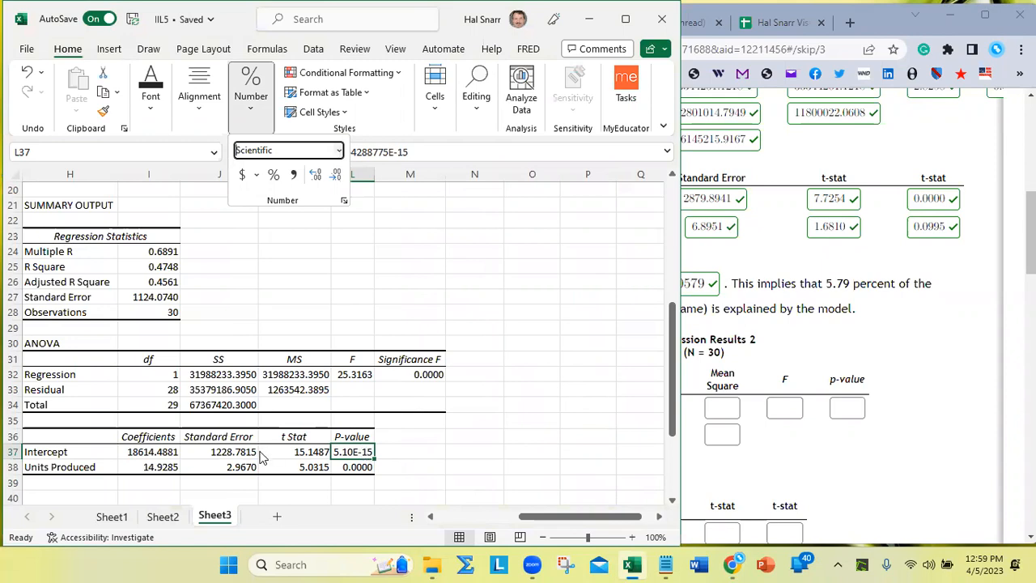
Step: Format the second regression's ANOVA and coefficient statistics, J32:M38, as numbers with four decimal places
{"action": "left_click", "coordinate": [243, 467]}
{"action": "left_click", "coordinate": [243, 467]}
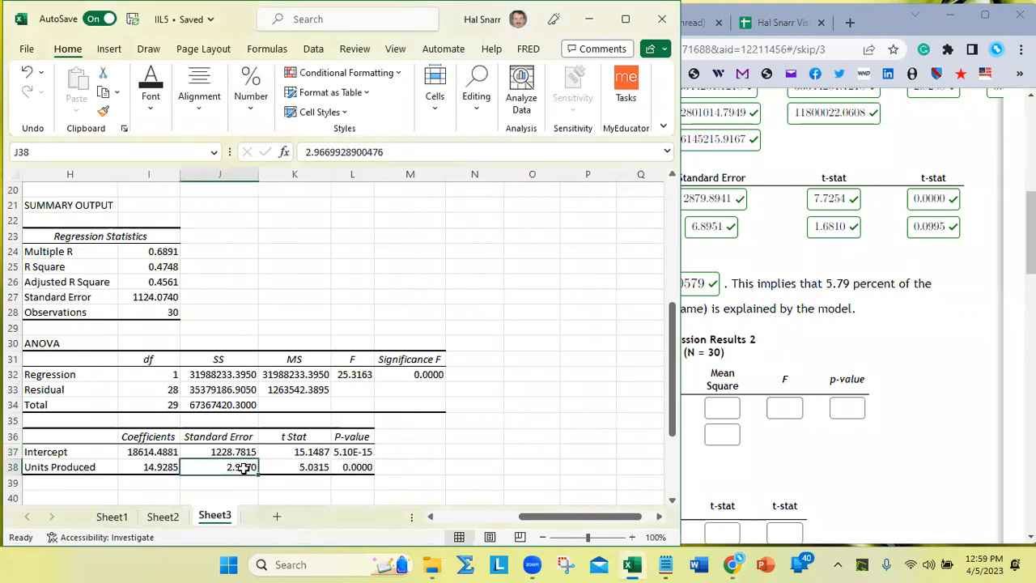
{"action": "left_click_drag", "start_coordinate": [243, 467], "coordinate": [415, 368]}
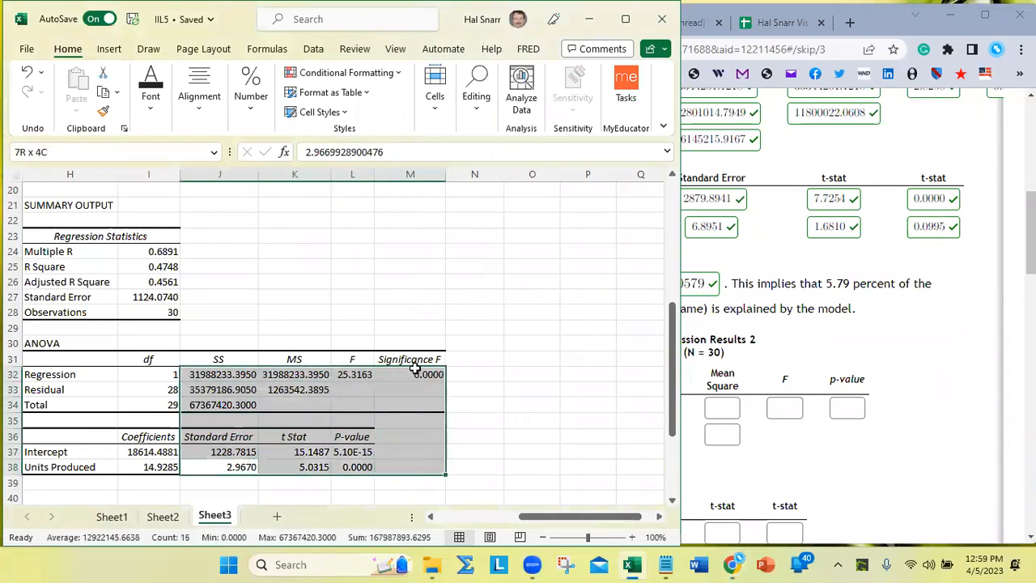
{"action": "left_click", "coordinate": [356, 453]}
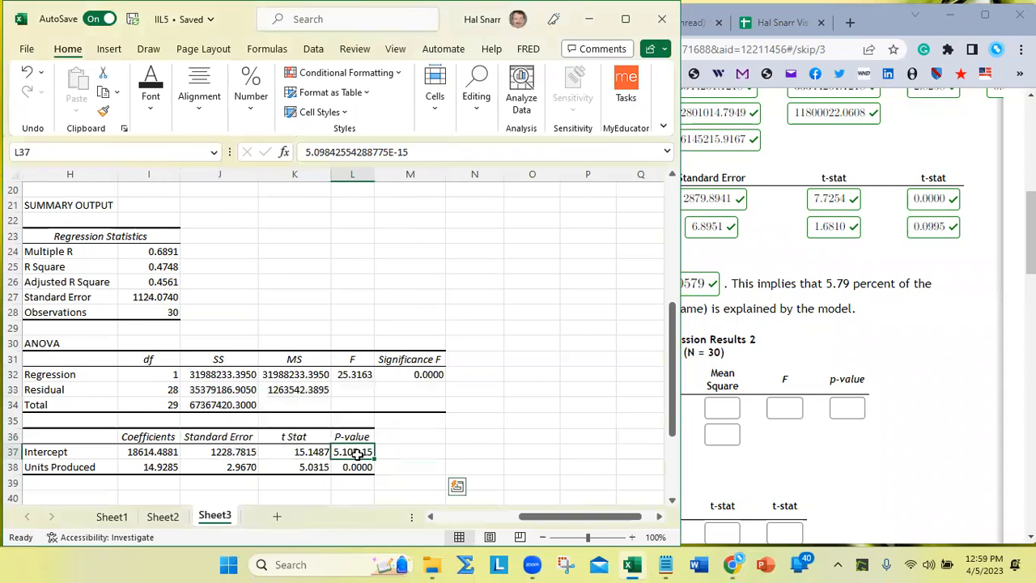
{"action": "left_click", "coordinate": [220, 467]}
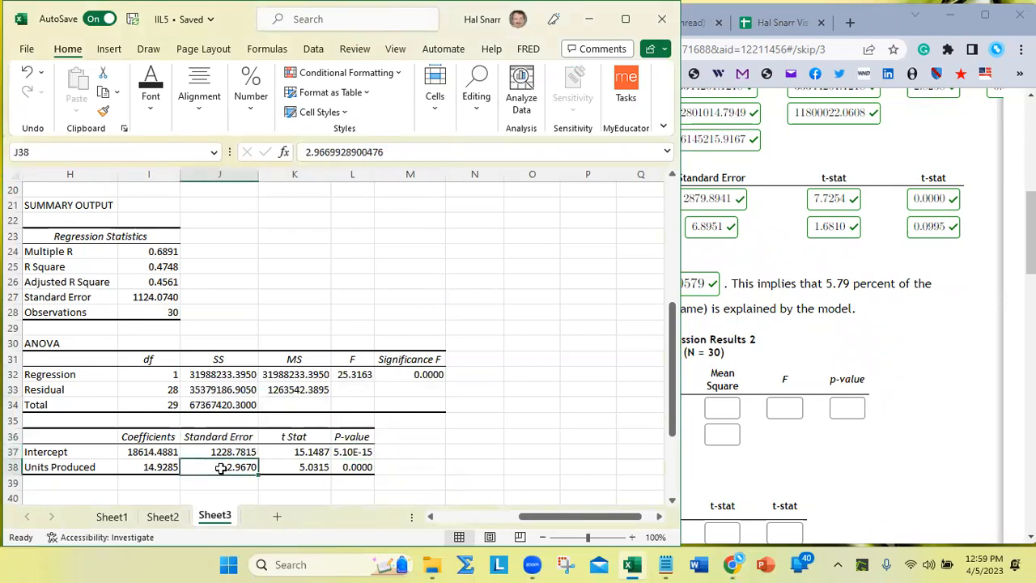
{"action": "left_click_drag", "start_coordinate": [221, 467], "coordinate": [444, 375]}
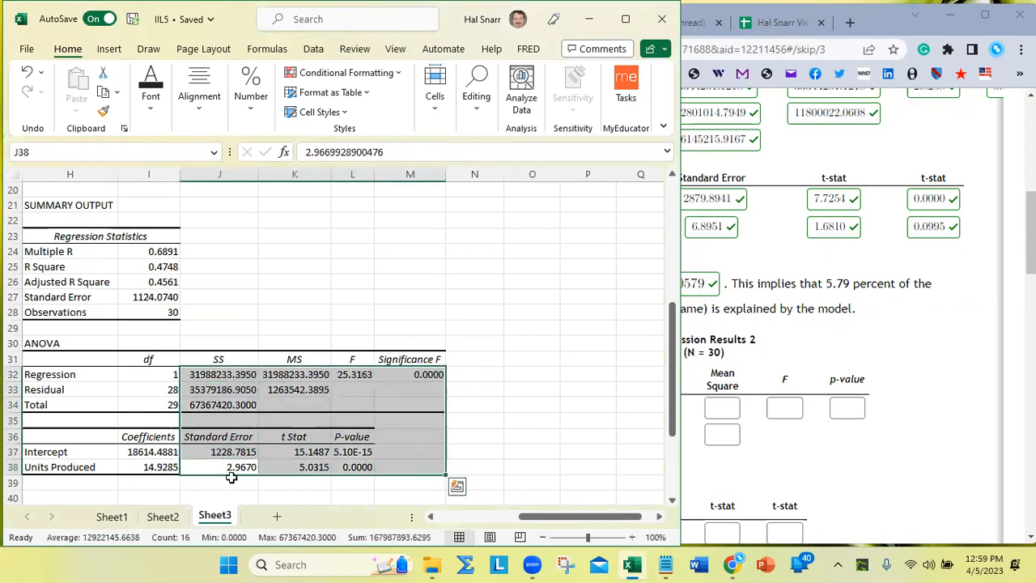
{"action": "left_click", "coordinate": [252, 105]}
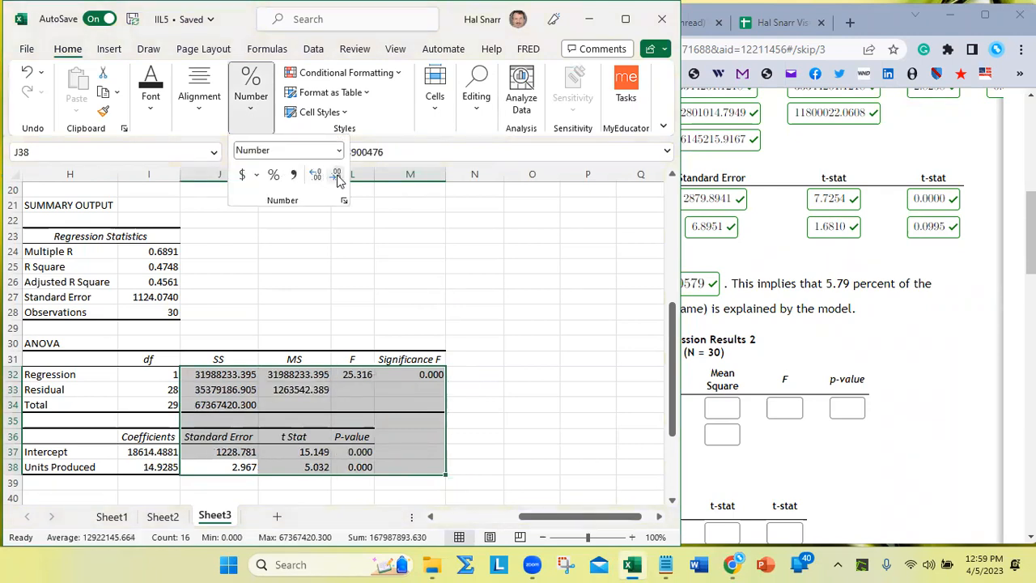
{"action": "left_click", "coordinate": [316, 179]}
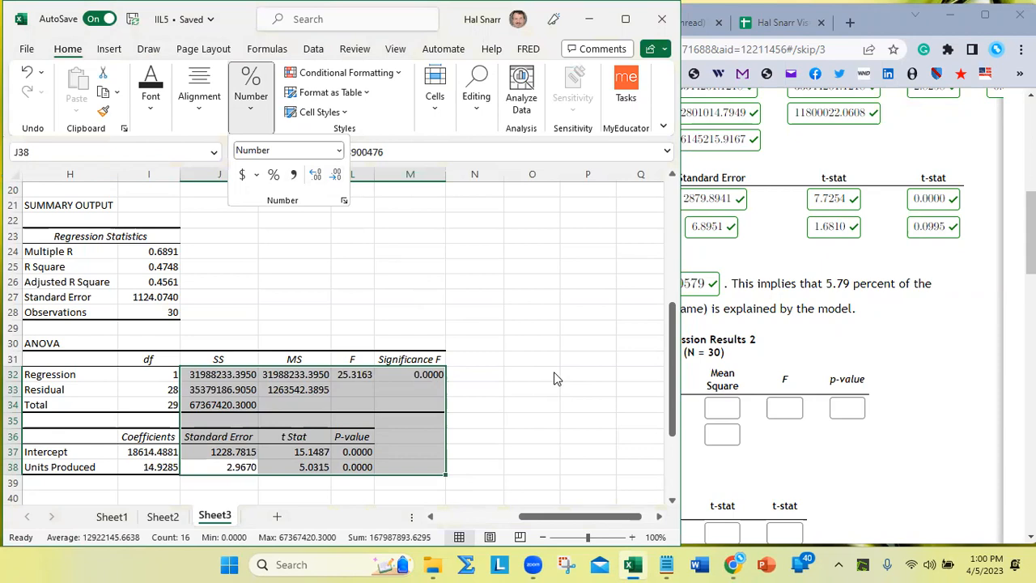
Step: Enter the Regression Results 2 degrees of freedom on the MyOpenMath page: Regression 1, Residual 28 and Total 29
{"action": "left_click", "coordinate": [808, 374]}
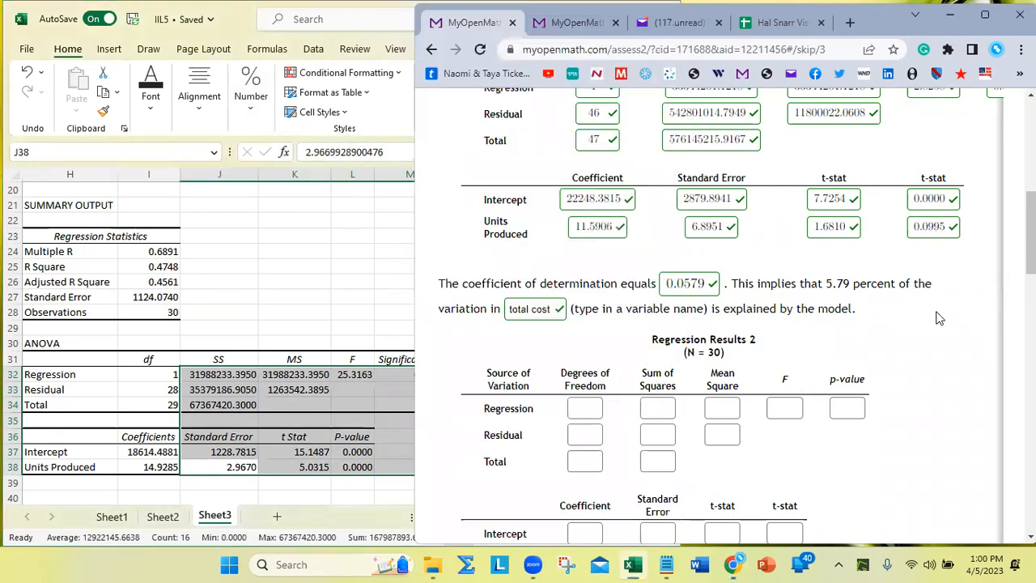
{"action": "scroll", "coordinate": [819, 333], "scroll_direction": "down", "scroll_amount": 1}
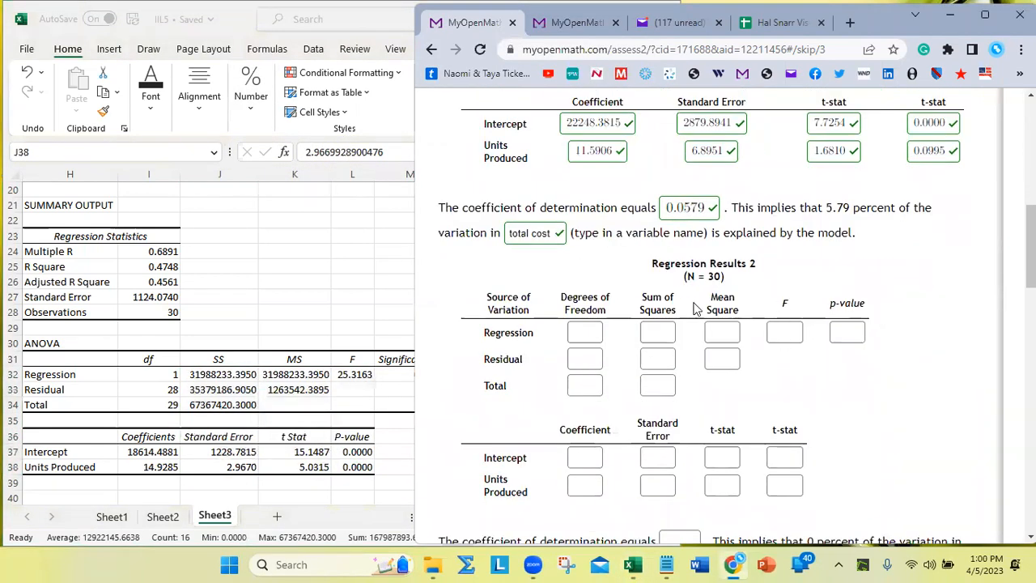
{"action": "left_click", "coordinate": [587, 330]}
{"action": "type", "text": "1"}
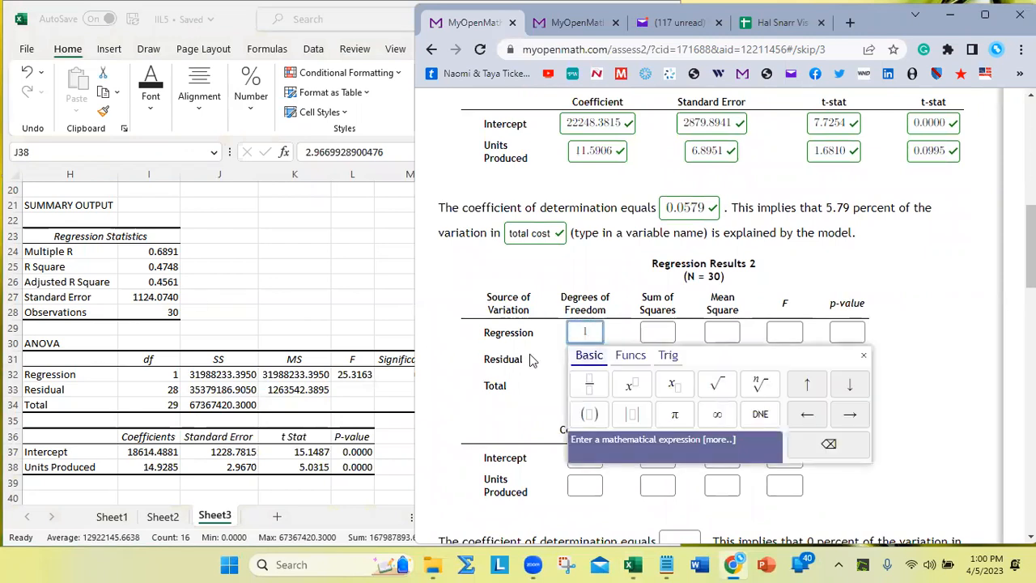
{"action": "left_click", "coordinate": [597, 358]}
{"action": "type", "text": "28"}
{"action": "left_click", "coordinate": [599, 384]}
{"action": "type", "text": "29"}
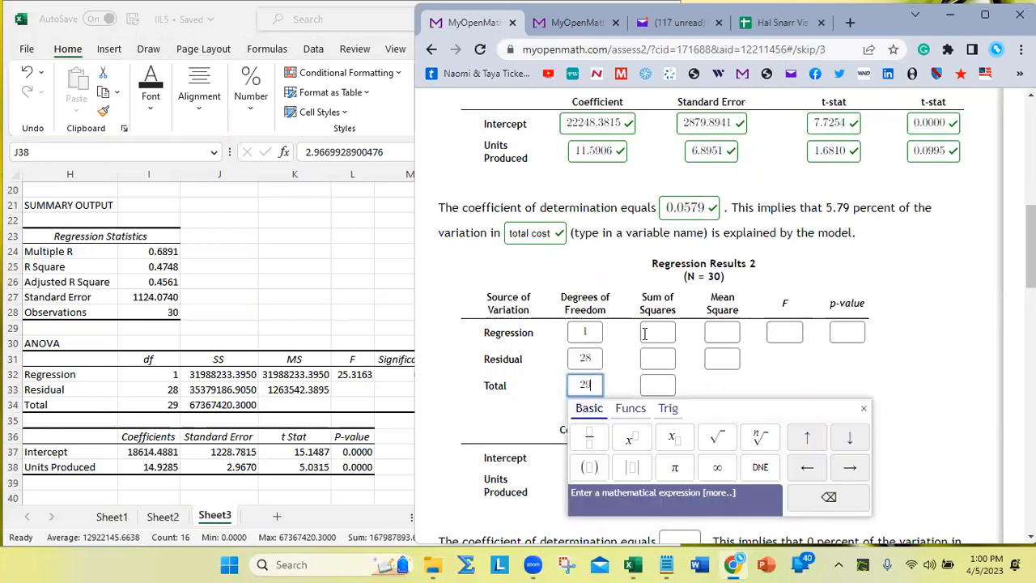
Step: Copy the regression sum of squares, 31988233.3950, from the Excel ANOVA table into the Regression row of Regression Results 2 in MyOpenMath
{"action": "left_click", "coordinate": [213, 381]}
{"action": "key", "text": "ctrl+c"}
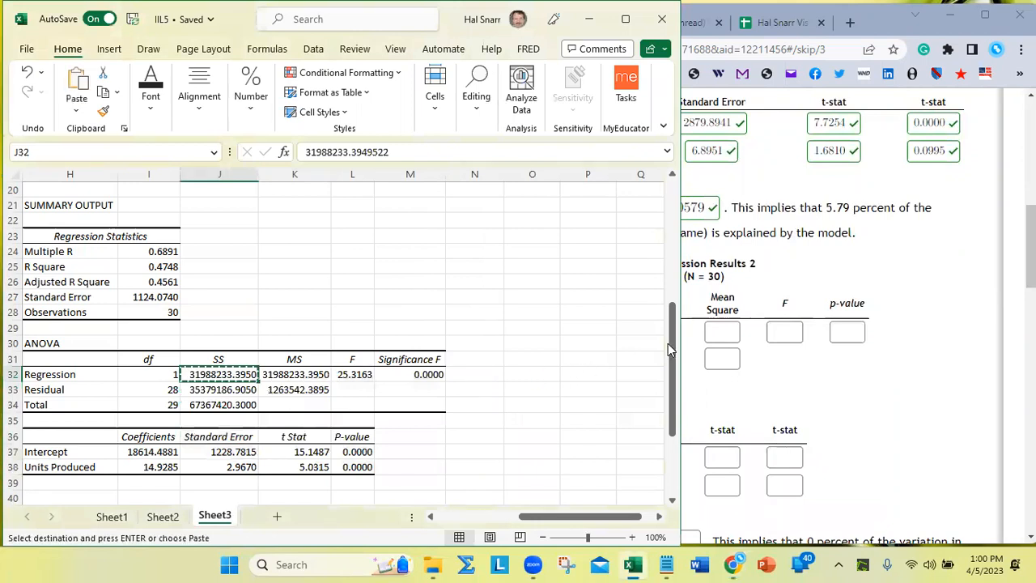
{"action": "left_click", "coordinate": [752, 365]}
{"action": "left_click", "coordinate": [679, 331]}
{"action": "key", "text": "ctrl+v"}
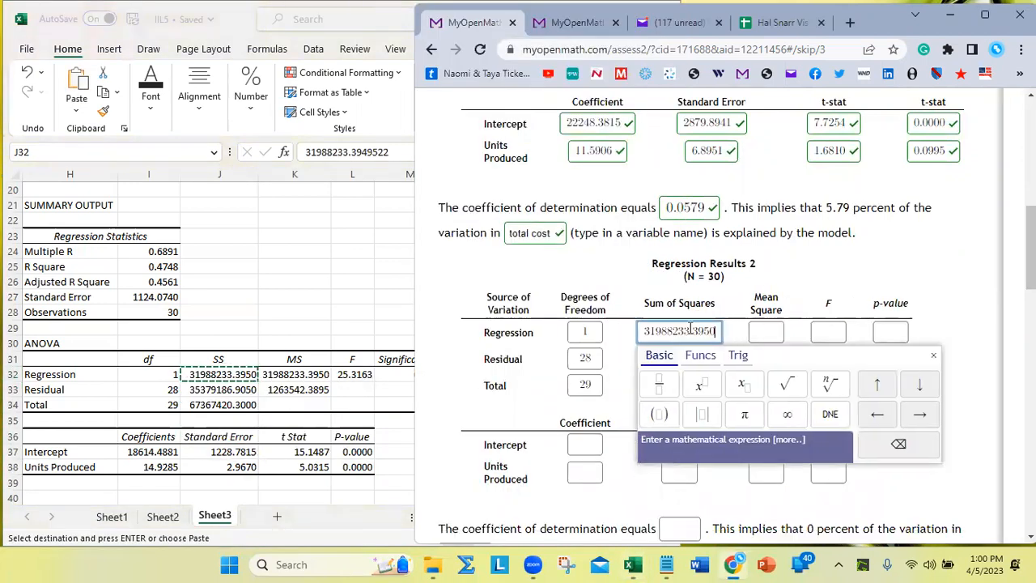
Step: Copy the residual sum of squares, 35379186.9050, from the workbook into the Residual row of Regression Results 2
{"action": "left_click", "coordinate": [211, 392]}
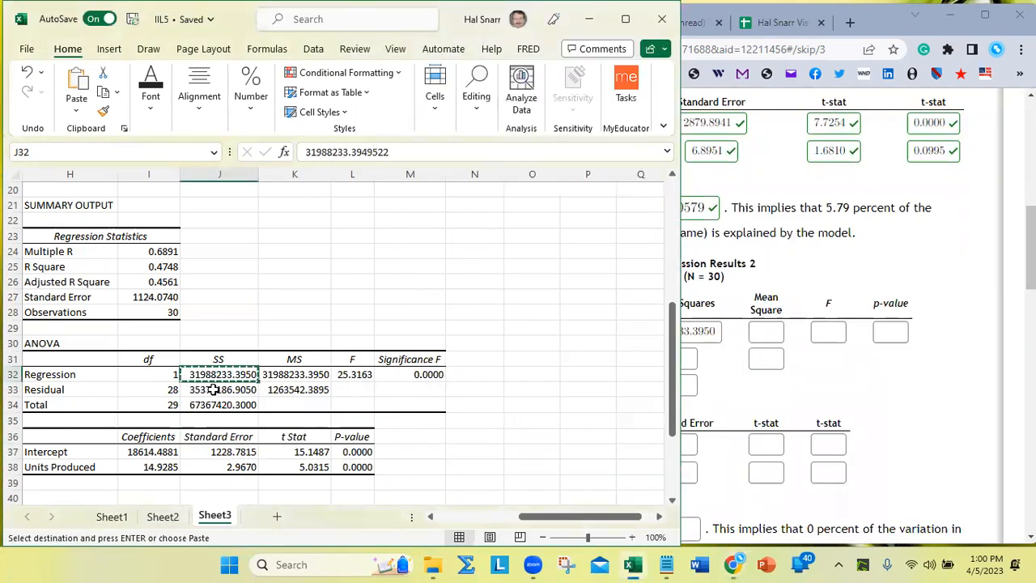
{"action": "left_click", "coordinate": [229, 389]}
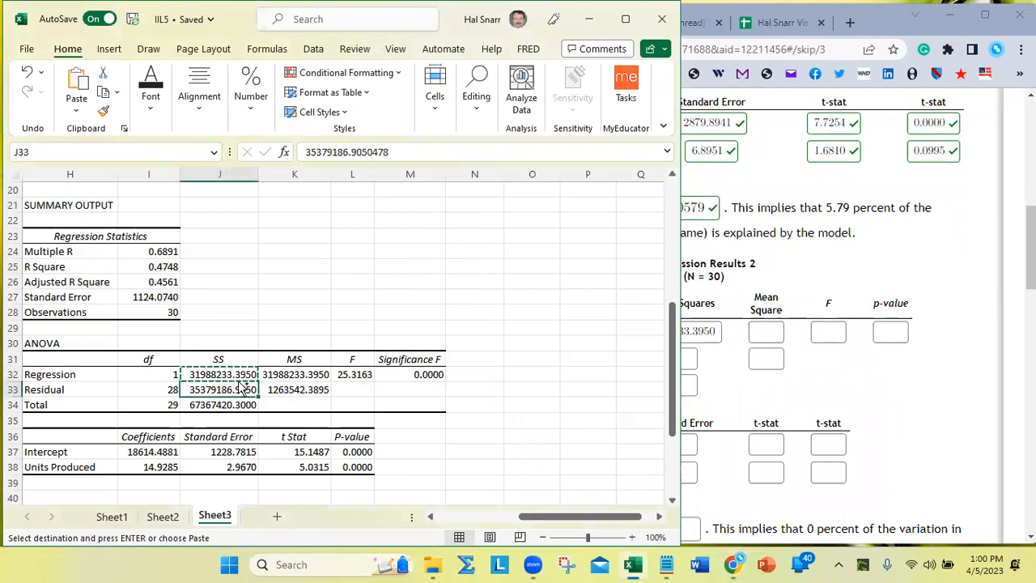
{"action": "left_click", "coordinate": [769, 403]}
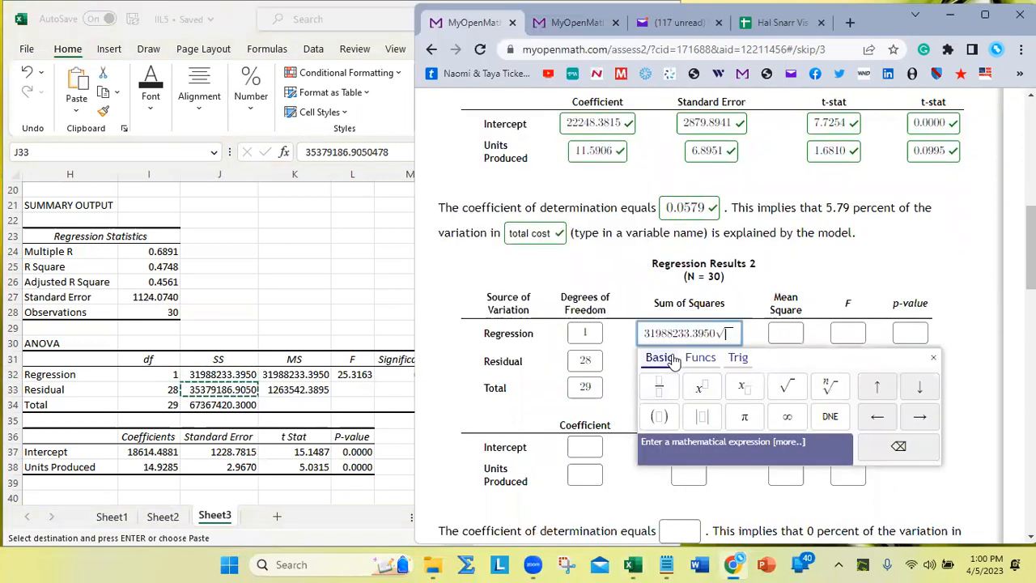
{"action": "left_click", "coordinate": [713, 334]}
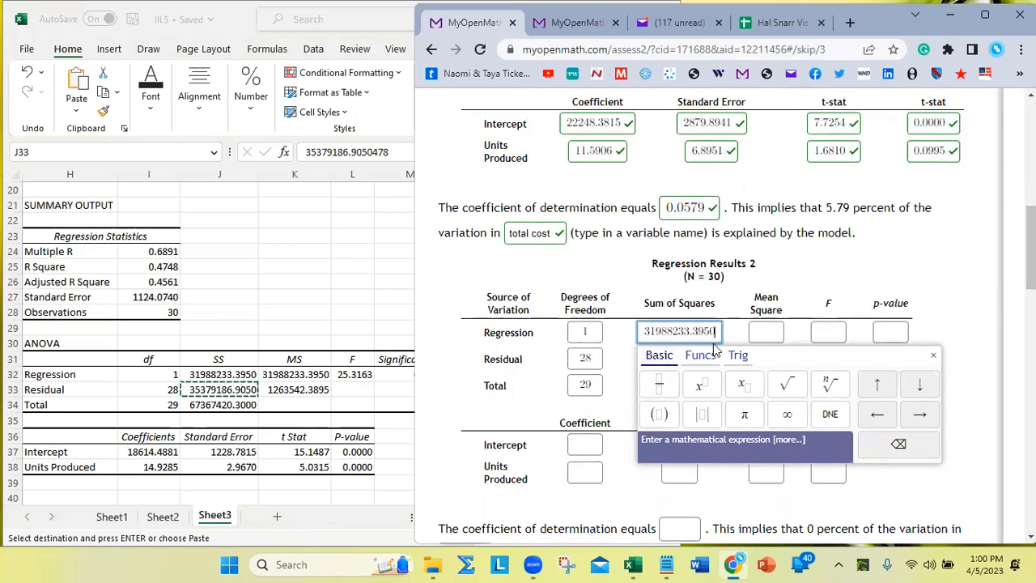
{"action": "left_click", "coordinate": [620, 376]}
{"action": "left_click", "coordinate": [684, 357]}
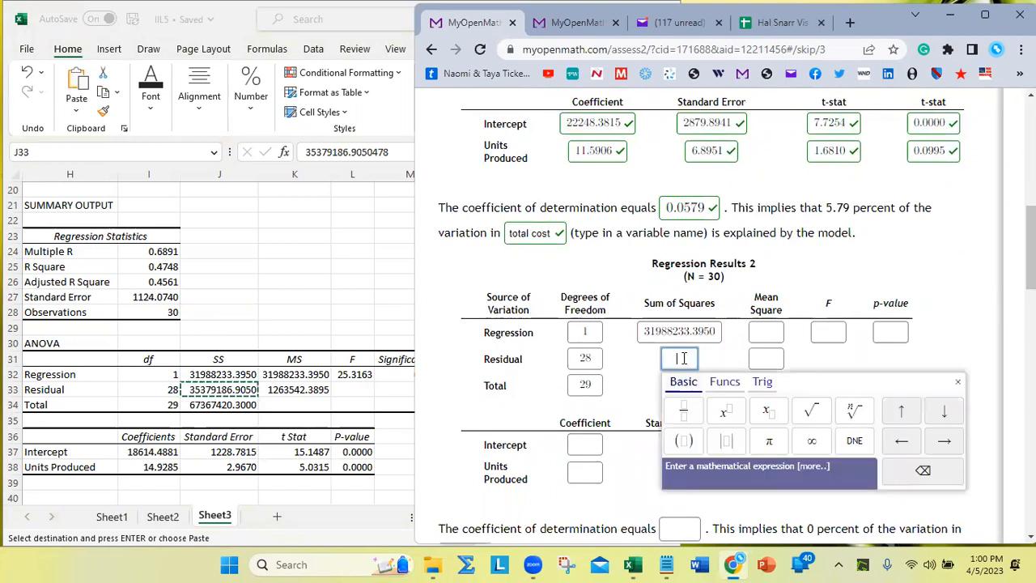
{"action": "key", "text": "ctrl+v"}
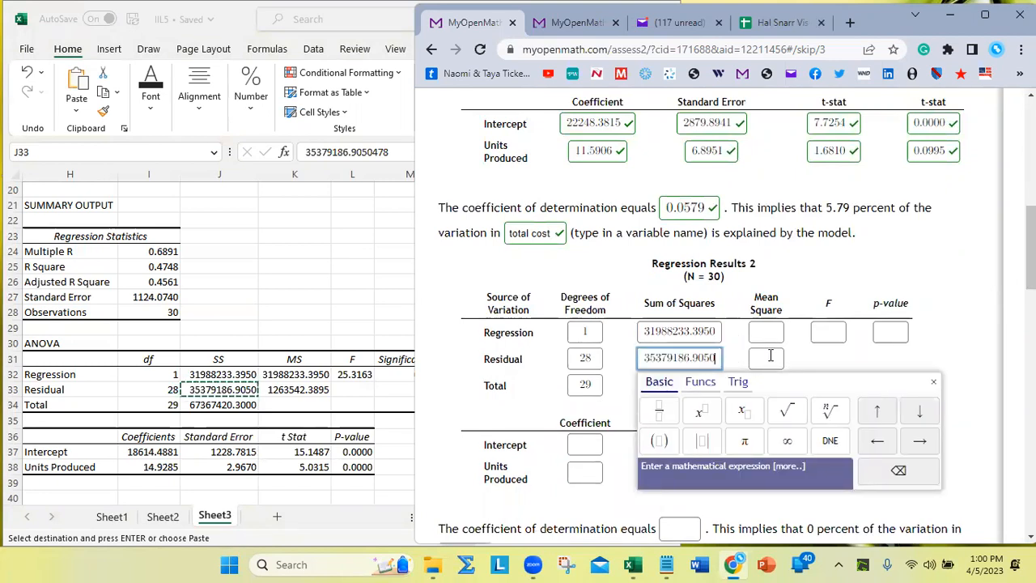
Step: Copy the total sum of squares, 67367420.3000, from the workbook into the Total row of Regression Results 2
{"action": "left_click", "coordinate": [217, 403]}
{"action": "key", "text": "ctrl+c"}
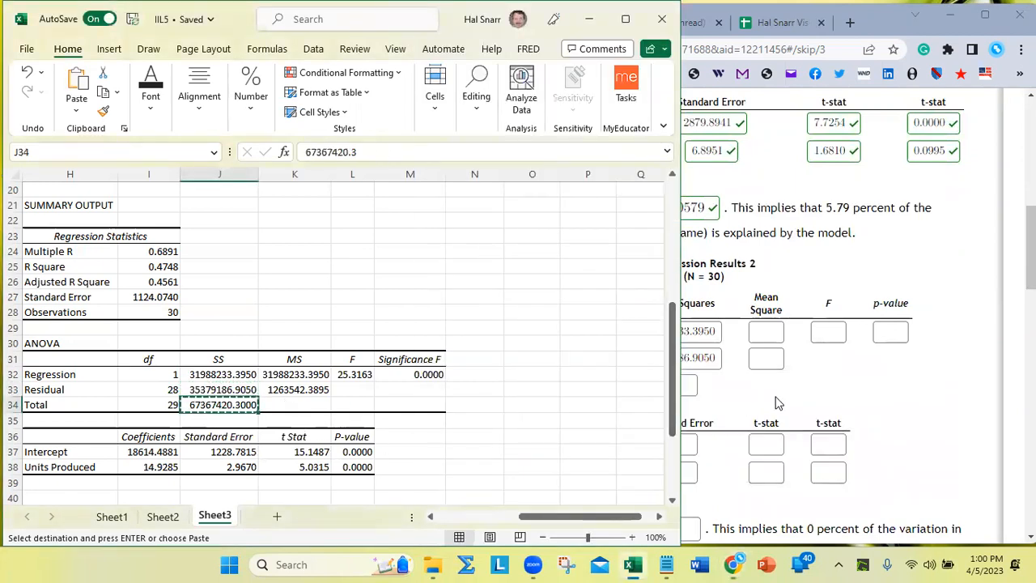
{"action": "left_click", "coordinate": [737, 376]}
{"action": "left_click", "coordinate": [595, 386]}
{"action": "left_click", "coordinate": [682, 387]}
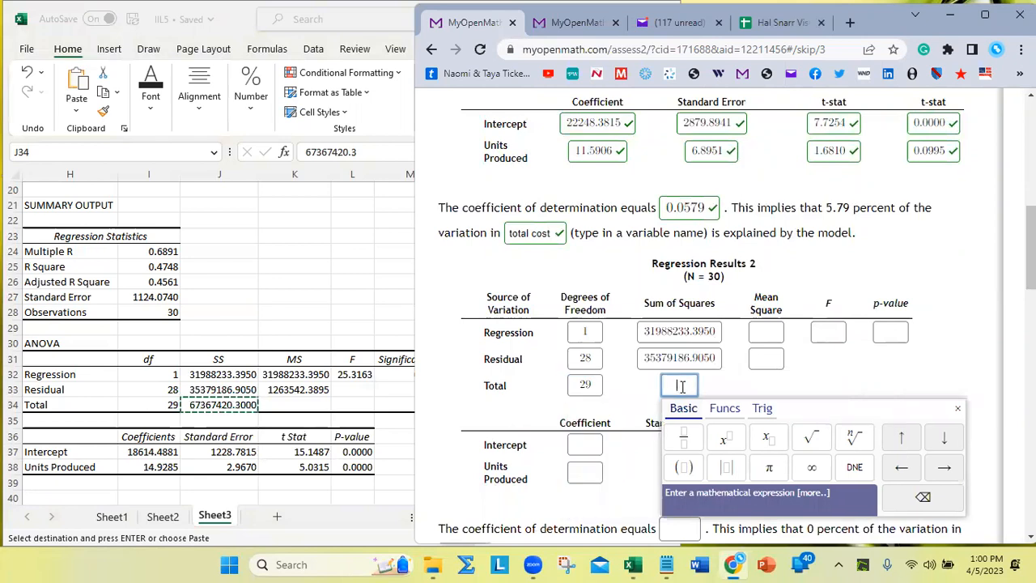
{"action": "key", "text": "ctrl+v"}
Step: Copy the mean squares from the workbook into Regression Results 2: 31988233.3950 for Regression and 1263542.3895 for Residual
{"action": "left_click", "coordinate": [299, 374]}
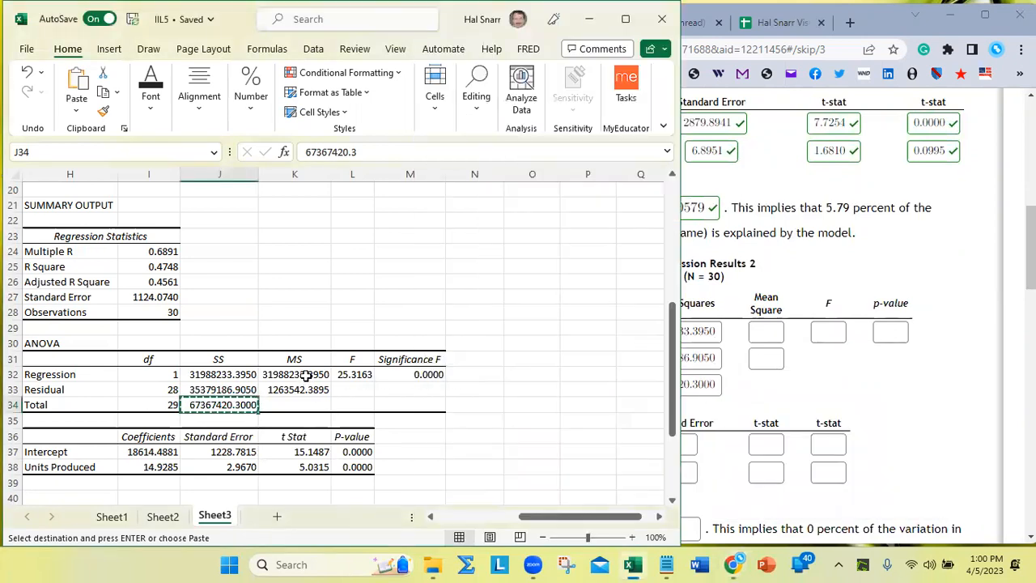
{"action": "key", "text": "ctrl+c"}
{"action": "left_click", "coordinate": [764, 333]}
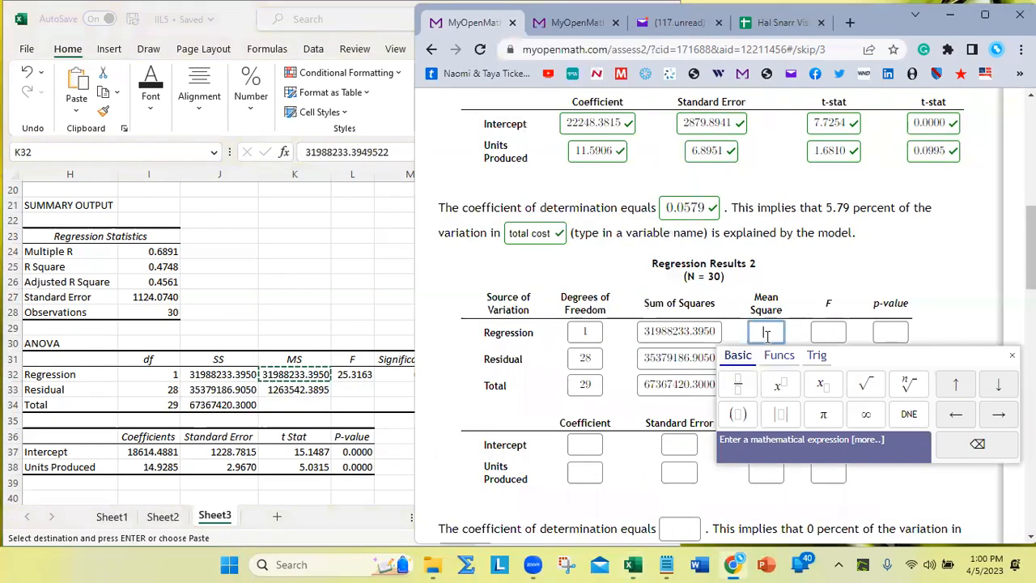
{"action": "key", "text": "ctrl+v"}
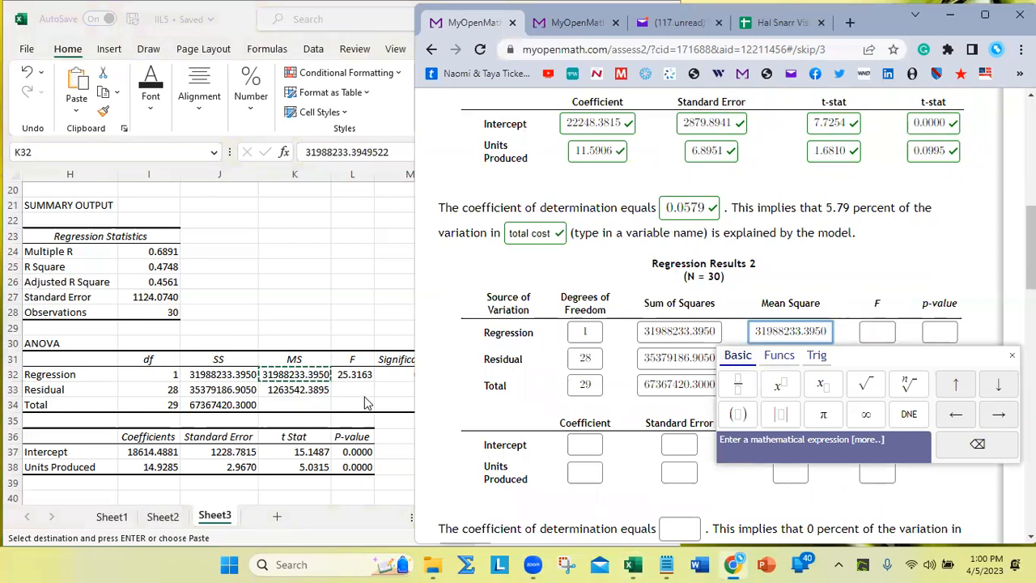
{"action": "left_click", "coordinate": [299, 389]}
{"action": "key", "text": "ctrl+c"}
{"action": "left_click", "coordinate": [795, 361]}
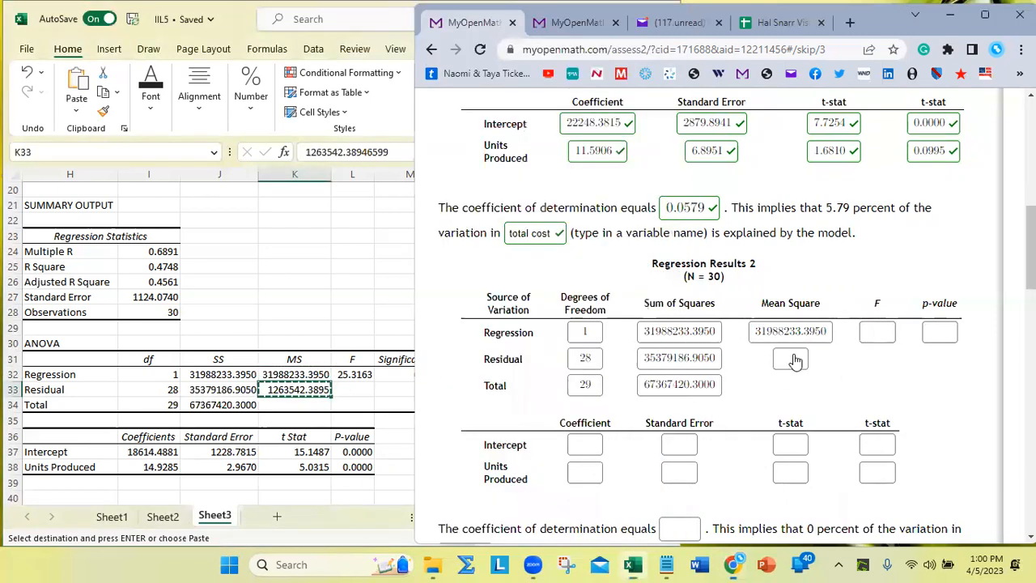
{"action": "left_click", "coordinate": [781, 358]}
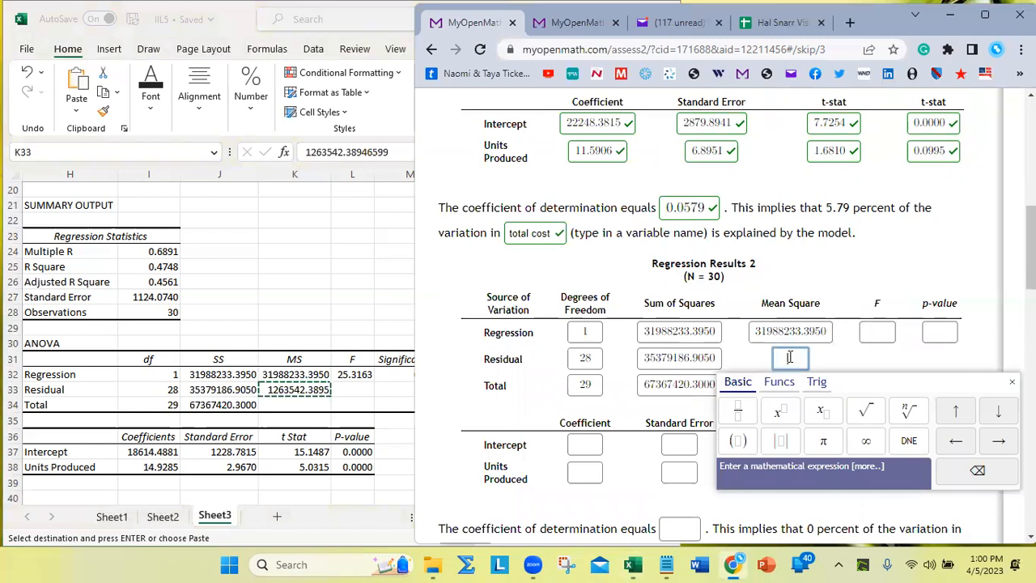
{"action": "key", "text": "ctrl+v"}
Step: Copy the second regression's F statistic, 25.3163, from the workbook into the F field of Regression Results 2
{"action": "left_click", "coordinate": [354, 374]}
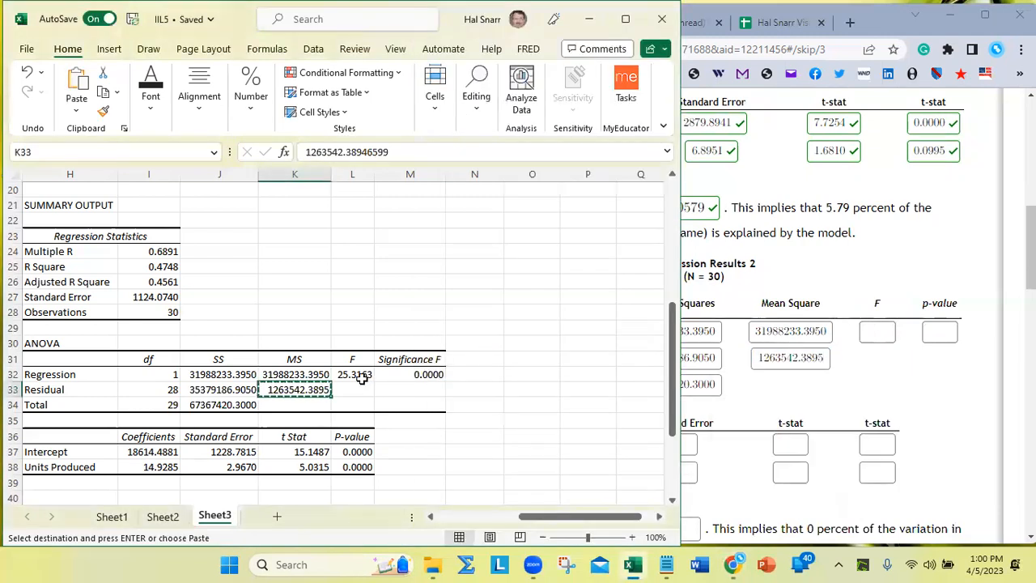
{"action": "key", "text": "ctrl+c"}
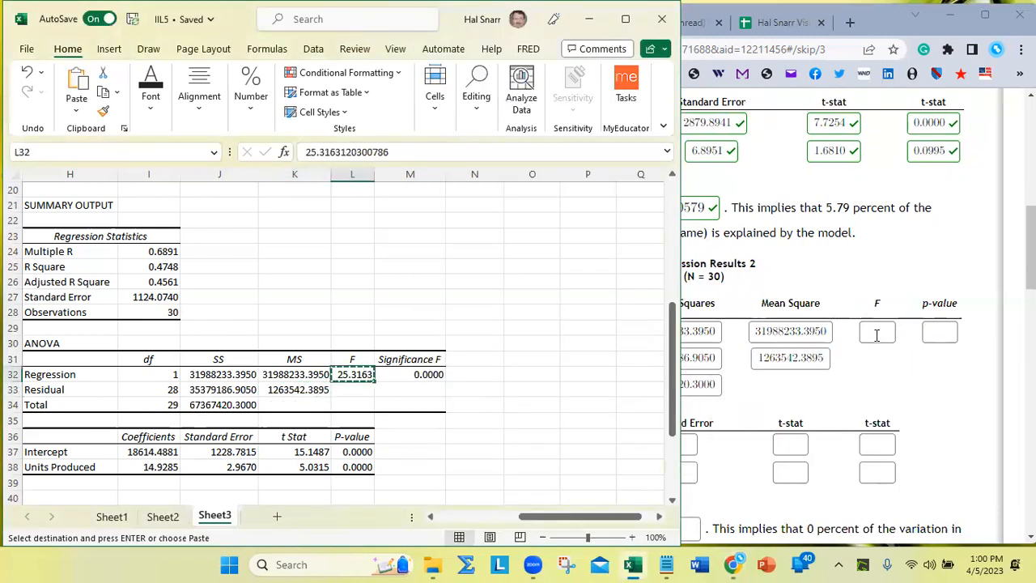
{"action": "left_click", "coordinate": [878, 332]}
{"action": "key", "text": "ctrl+v"}
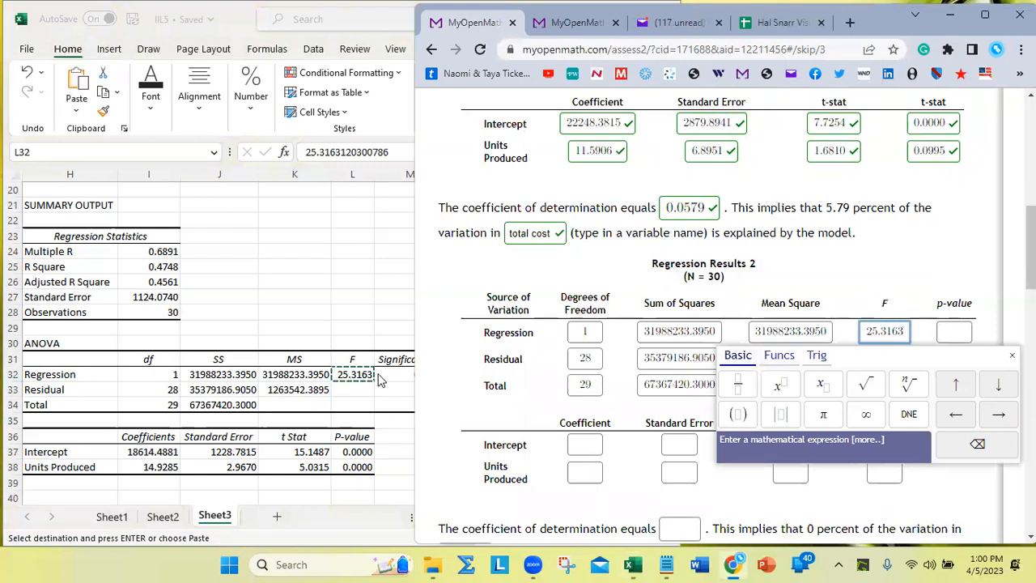
Step: Copy the second regression's Significance F, 0.0000, from the workbook into the p-value field of Regression Results 2
{"action": "left_click", "coordinate": [414, 374]}
{"action": "key", "text": "ctrl+c"}
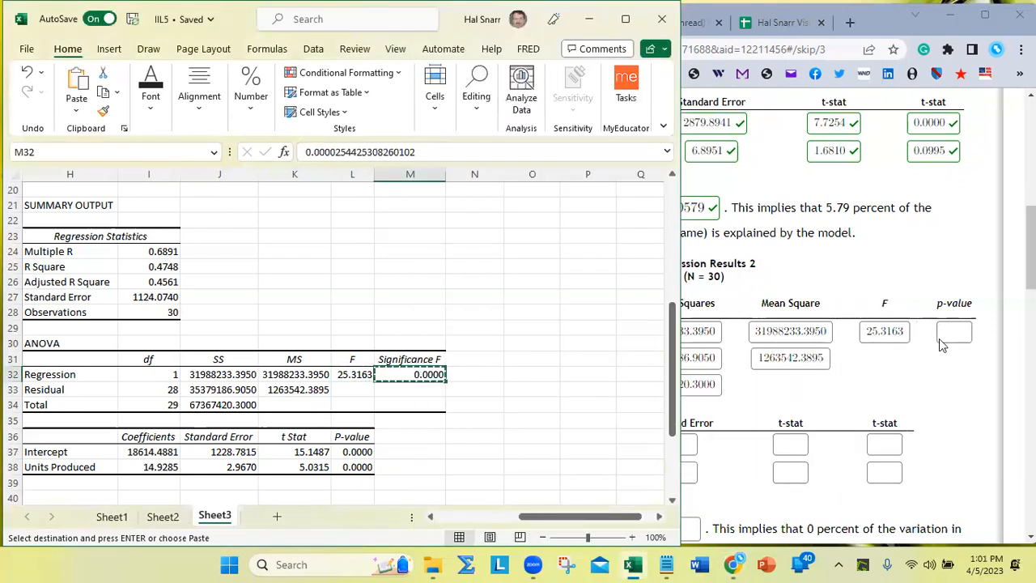
{"action": "left_click", "coordinate": [957, 333]}
{"action": "left_click", "coordinate": [956, 333]}
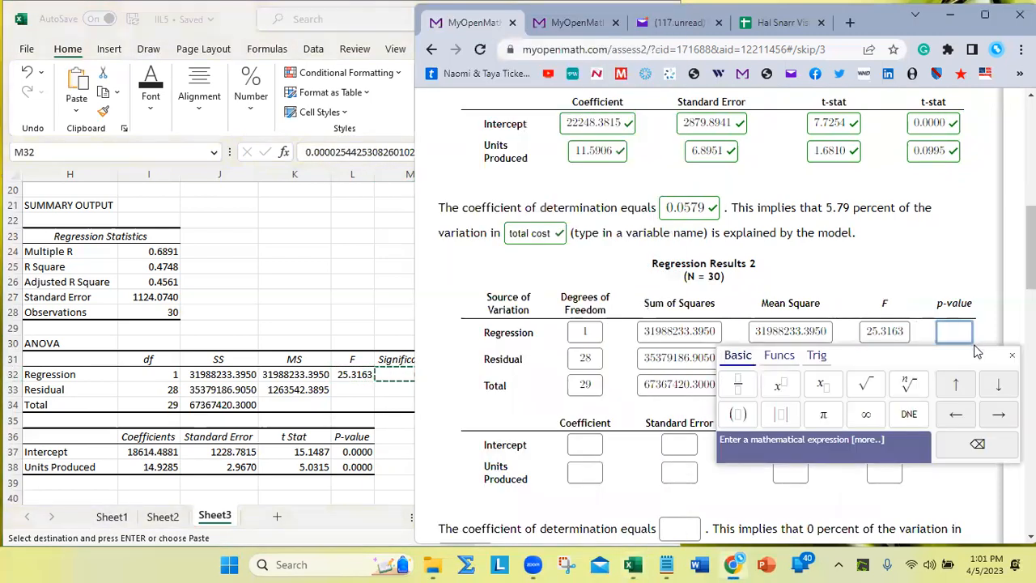
{"action": "key", "text": "ctrl+v"}
Step: Copy the intercept coefficient, 18614.4881, from the workbook into the Intercept row of Regression Results 2
{"action": "key", "text": "alt+Tab"}
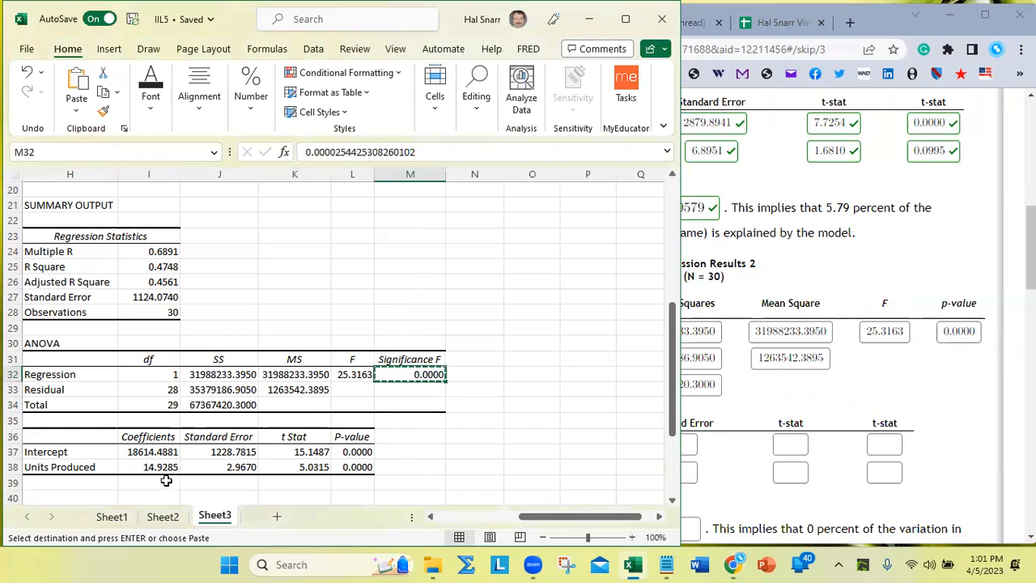
{"action": "left_click", "coordinate": [152, 455]}
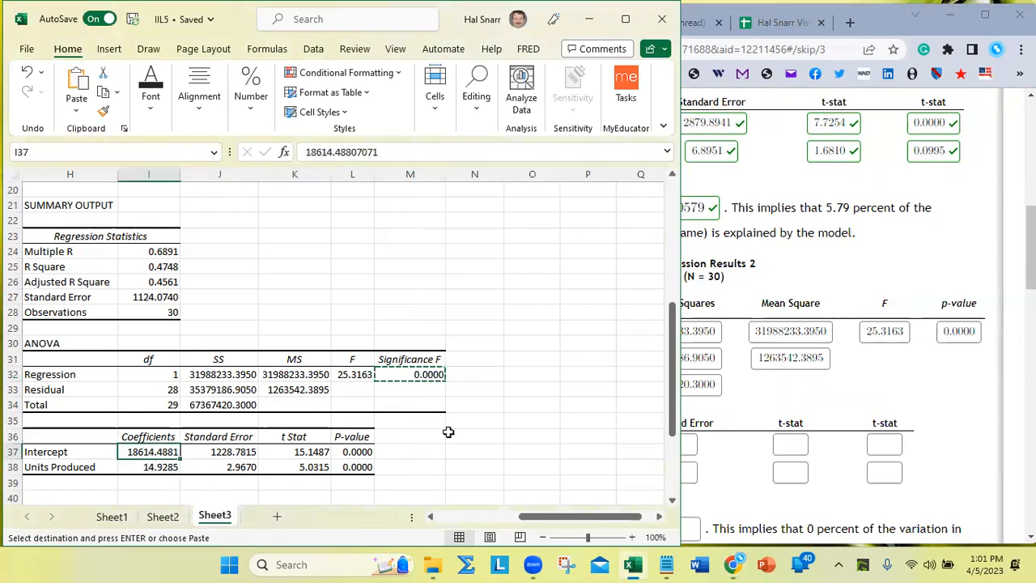
{"action": "key", "text": "ctrl+c"}
{"action": "key", "text": "alt+Tab"}
{"action": "left_click", "coordinate": [579, 448]}
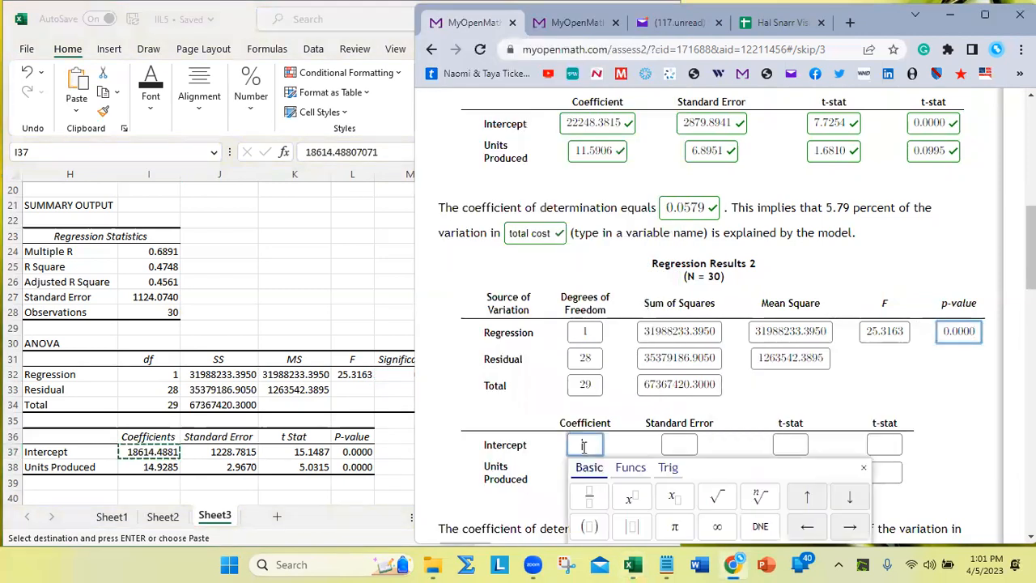
{"action": "key", "text": "ctrl+v"}
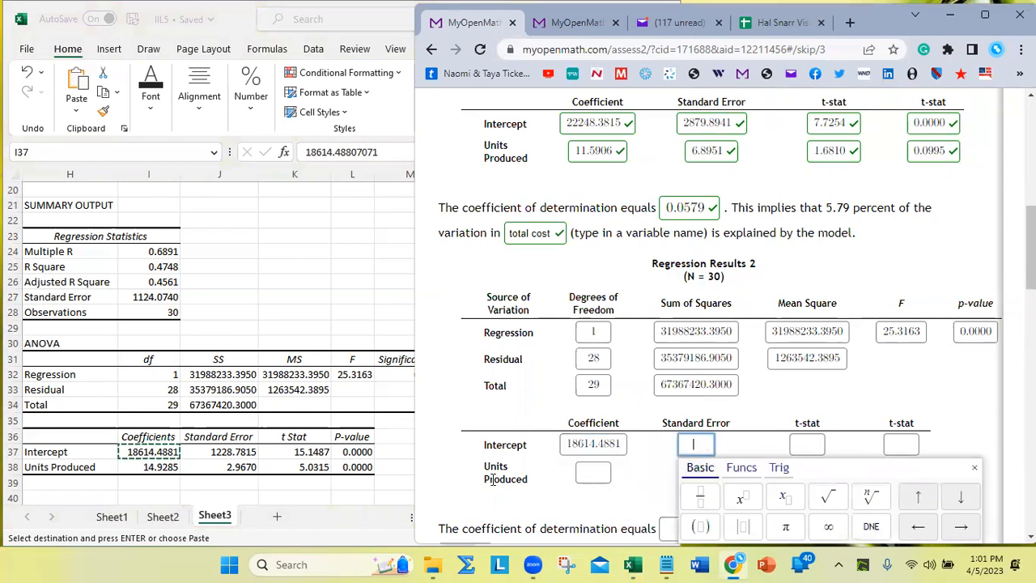
Step: Copy the intercept's standard error, 1228.7815, from the workbook into the Intercept row of Regression Results 2
{"action": "key", "text": "alt+Tab"}
{"action": "left_click", "coordinate": [242, 452]}
{"action": "key", "text": "ctrl+c"}
{"action": "key", "text": "alt+Tab"}
{"action": "left_click", "coordinate": [697, 448]}
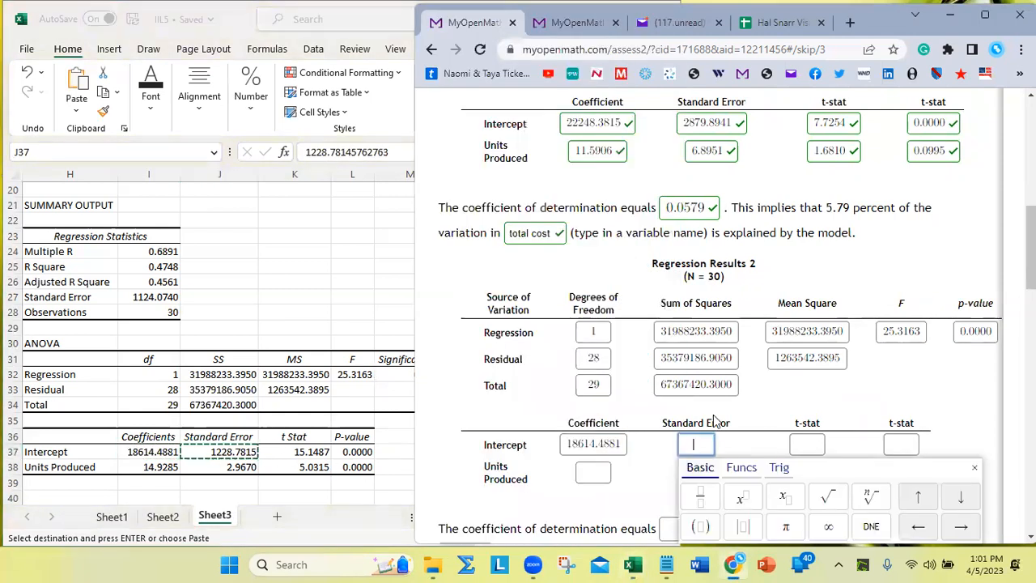
{"action": "key", "text": "ctrl+v"}
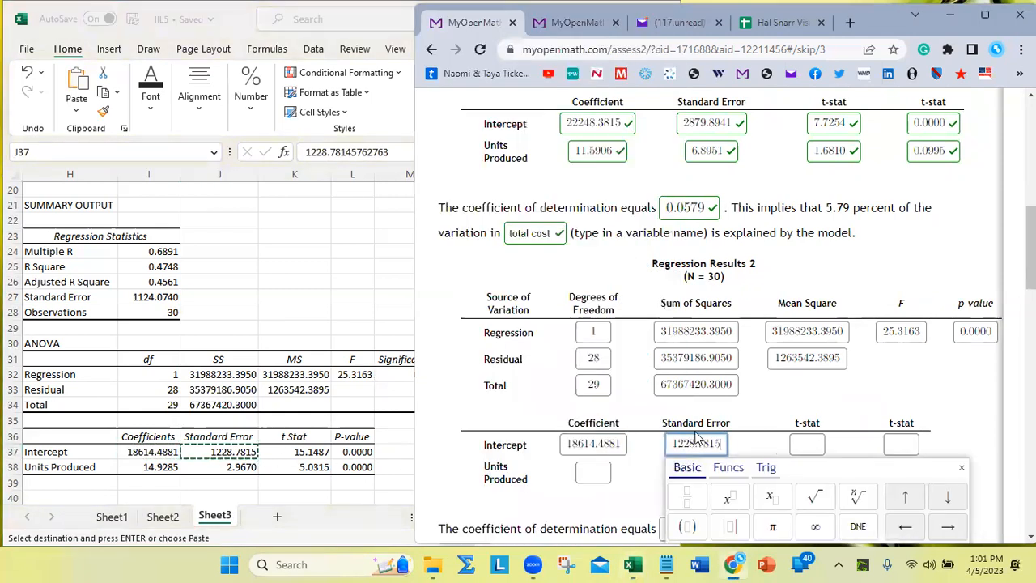
Step: Copy the intercept's t statistic, 15.1487, and p-value, 0.0000, from the workbook into the last two Intercept fields of Regression Results 2
{"action": "key", "text": "alt+Tab"}
{"action": "left_click", "coordinate": [323, 453]}
{"action": "key", "text": "ctrl+c"}
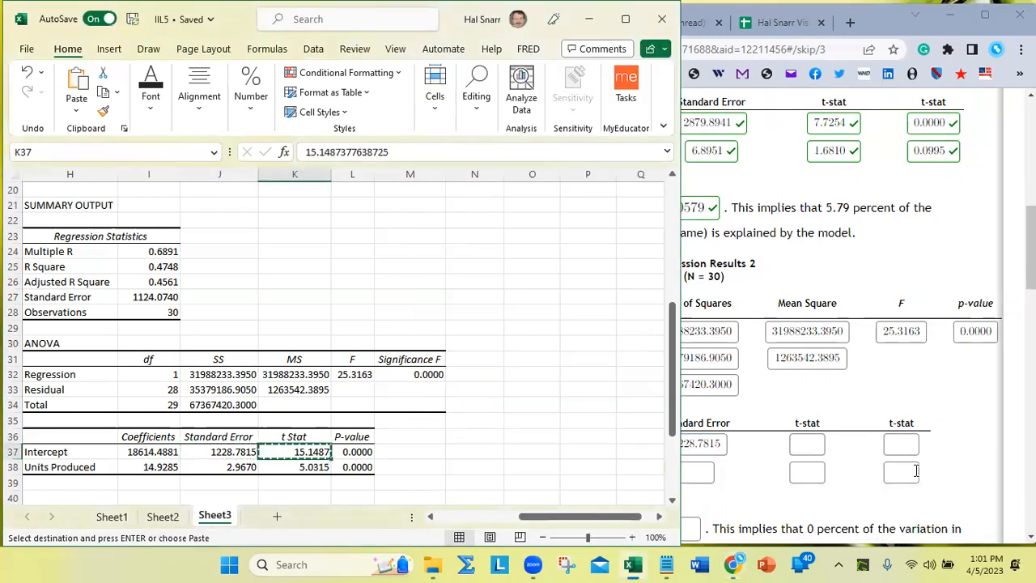
{"action": "left_click", "coordinate": [806, 444]}
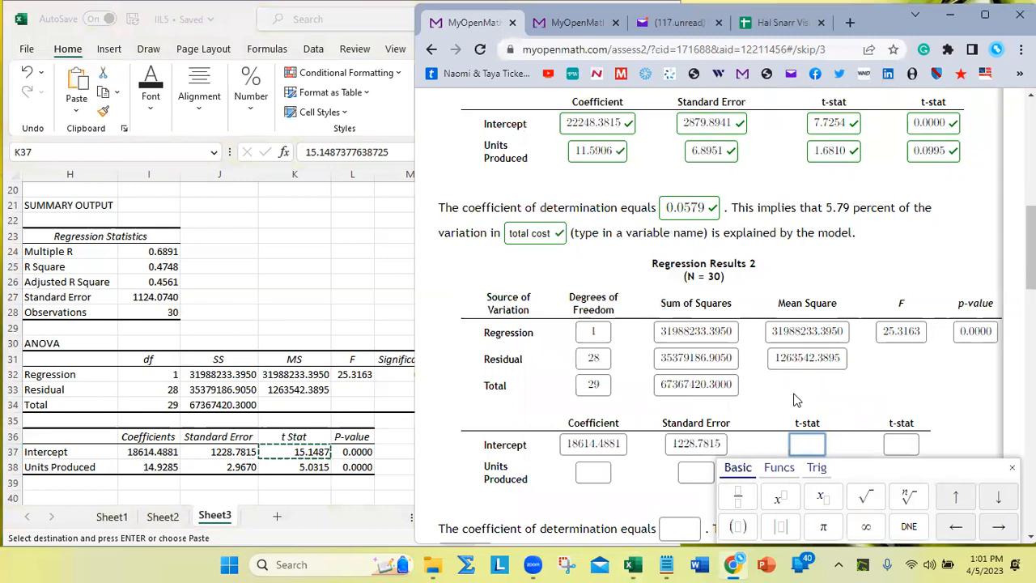
{"action": "key", "text": "ctrl+v"}
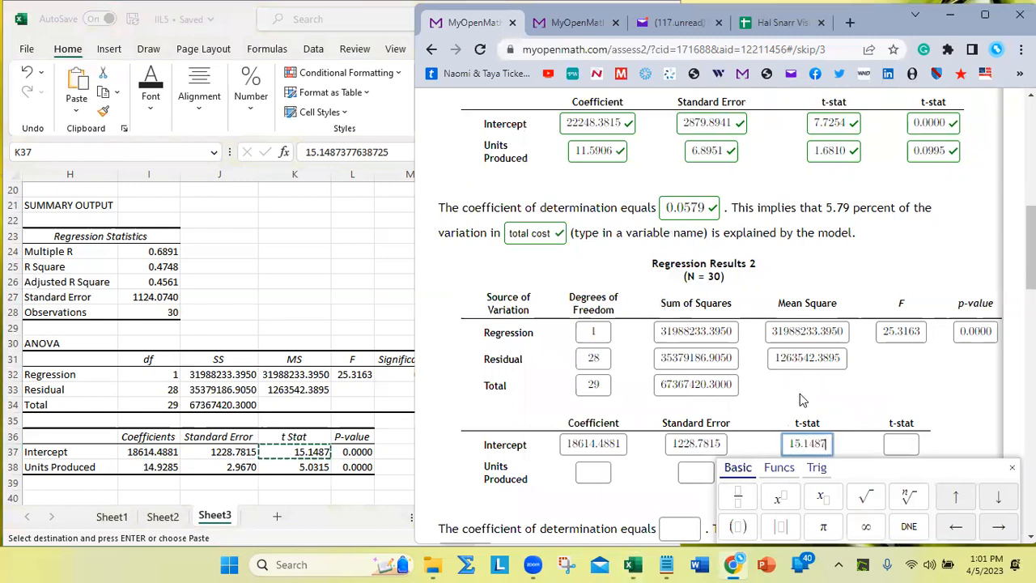
{"action": "left_click", "coordinate": [356, 458]}
{"action": "key", "text": "ctrl+c"}
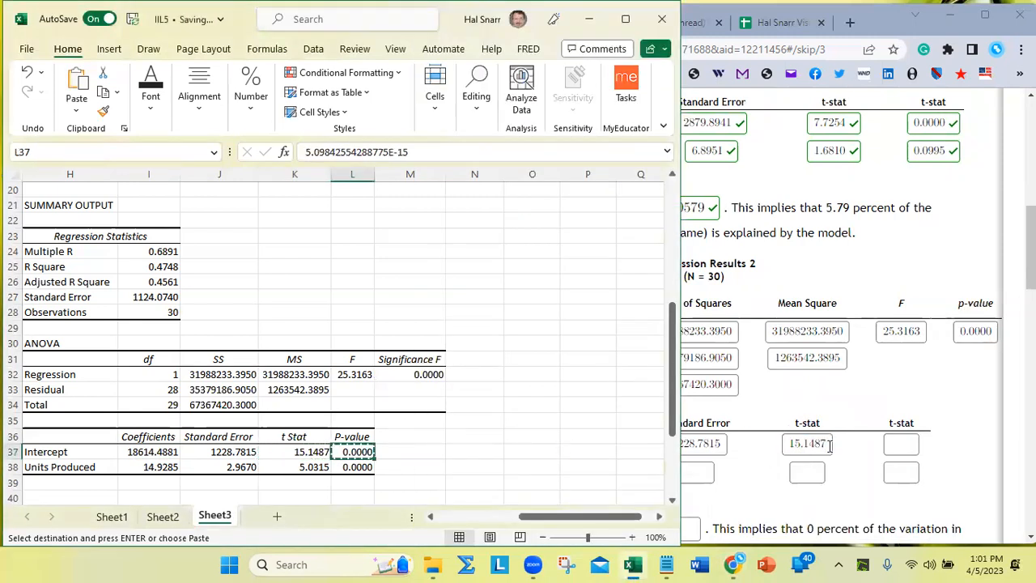
{"action": "left_click", "coordinate": [902, 443]}
{"action": "key", "text": "ctrl+v"}
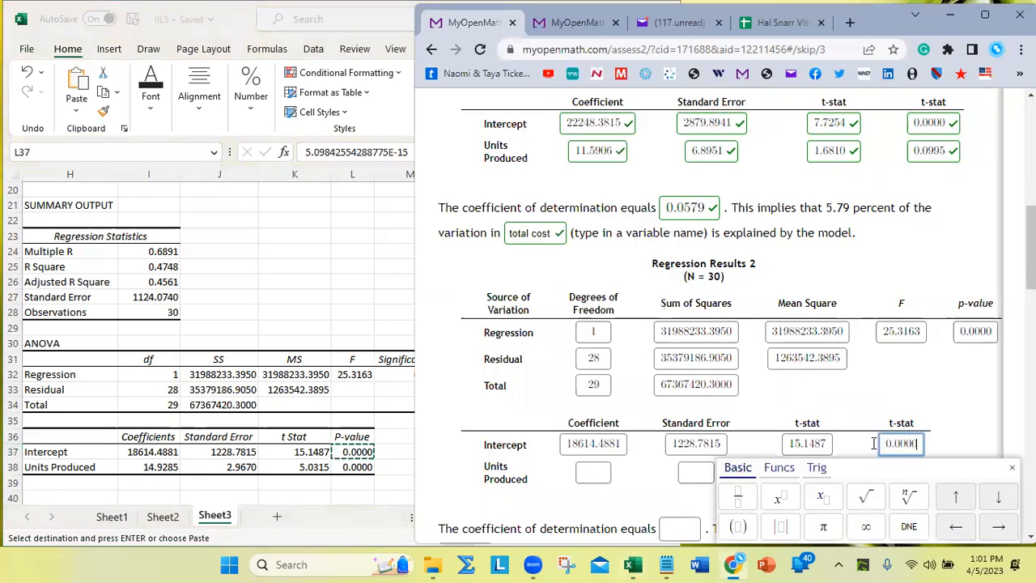
Step: Copy the Units Produced coefficient, 14.9285, from the workbook into the Units Produced row of Regression Results 2
{"action": "left_click", "coordinate": [159, 464]}
{"action": "left_click", "coordinate": [158, 465]}
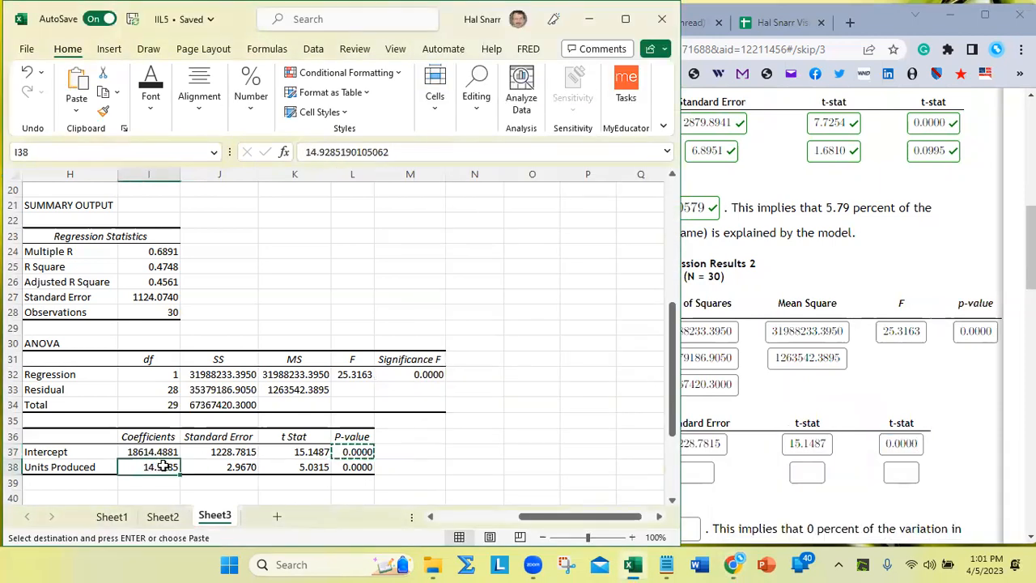
{"action": "key", "text": "ctrl+c"}
{"action": "left_click", "coordinate": [685, 474]}
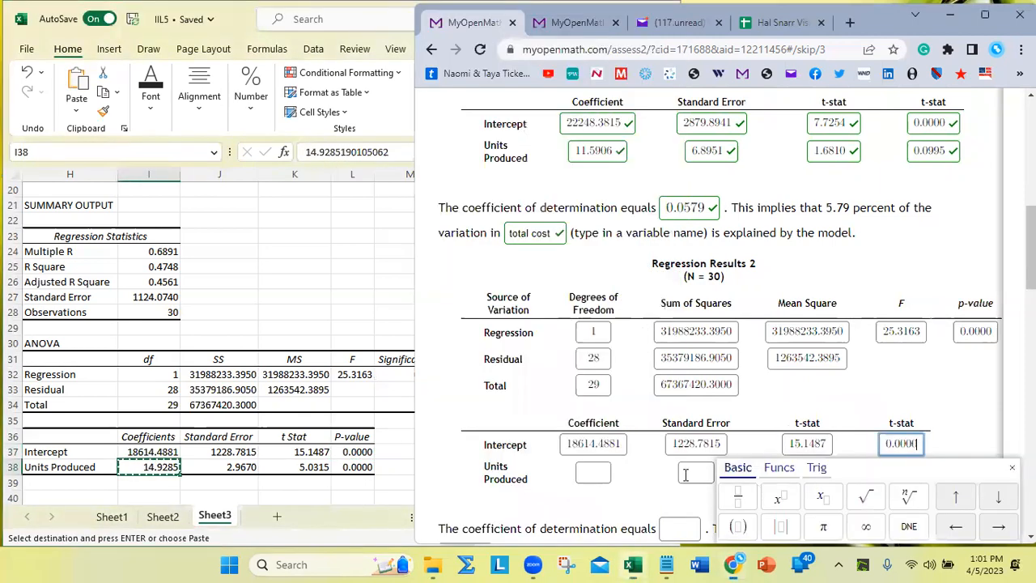
{"action": "left_click", "coordinate": [602, 475]}
{"action": "key", "text": "ctrl+v"}
{"action": "key", "text": "Tab"}
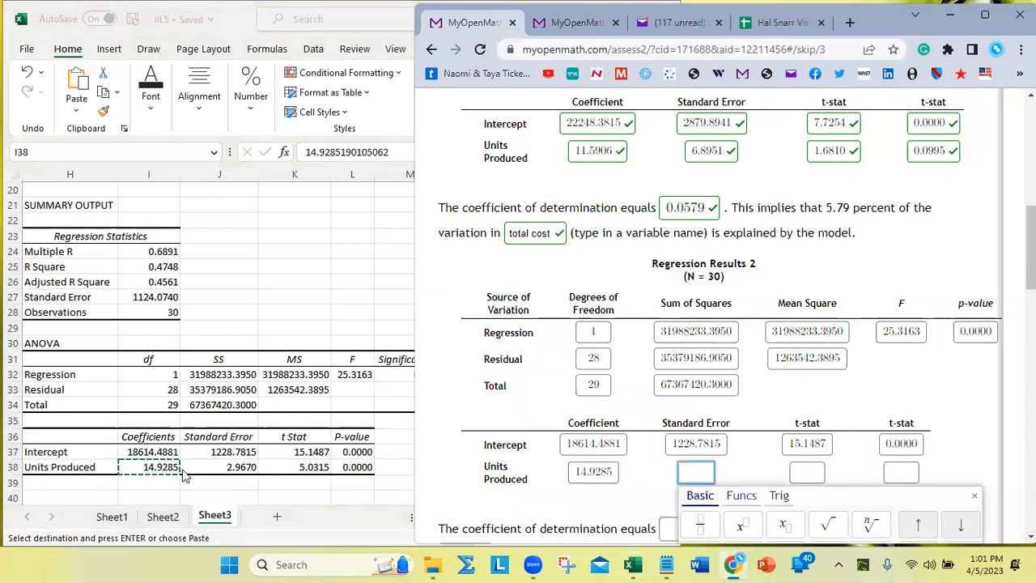
Step: Copy the Units Produced standard error, 2.9670, from the workbook into its field in Regression Results 2
{"action": "left_click", "coordinate": [220, 468]}
{"action": "key", "text": "ctrl+c"}
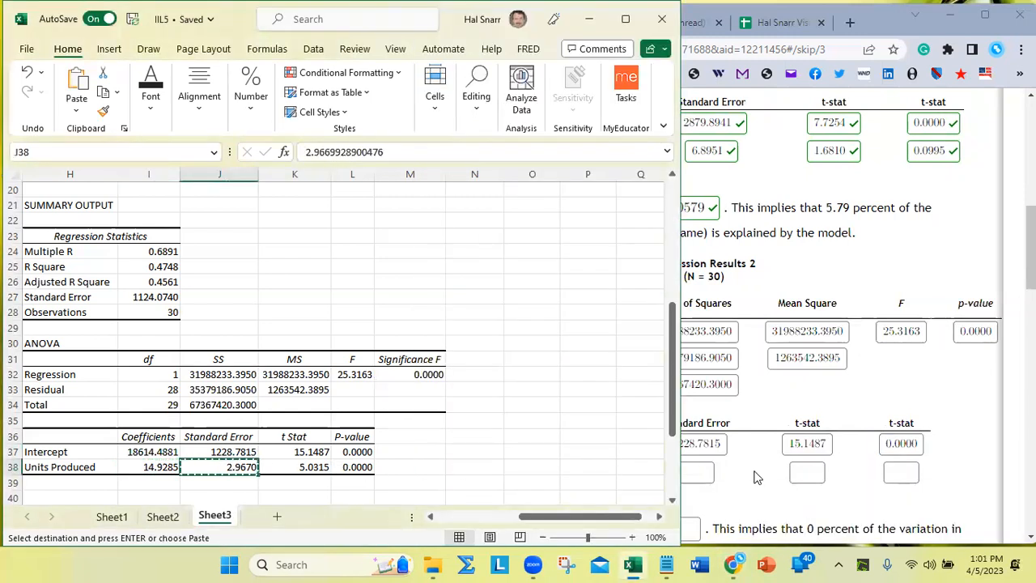
{"action": "left_click", "coordinate": [761, 492]}
{"action": "key", "text": "ctrl+v"}
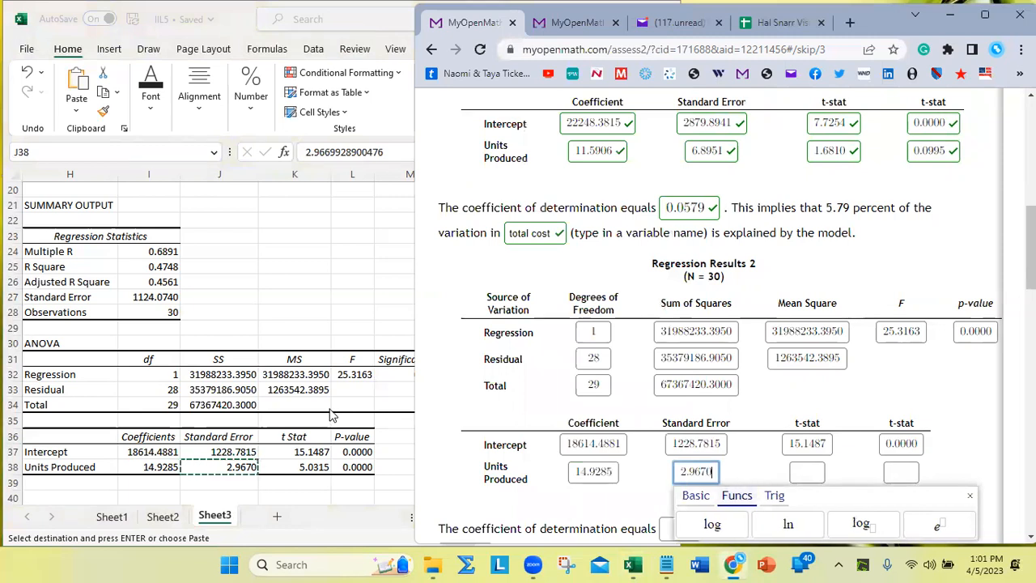
Step: Copy the Units Produced t statistic, 5.0315, and p-value, 0.0000, from the workbook into the last two Units Produced fields of Regression Results 2
{"action": "left_click", "coordinate": [314, 467]}
{"action": "key", "text": "ctrl+c"}
{"action": "left_click", "coordinate": [807, 472]}
{"action": "key", "text": "ctrl+v"}
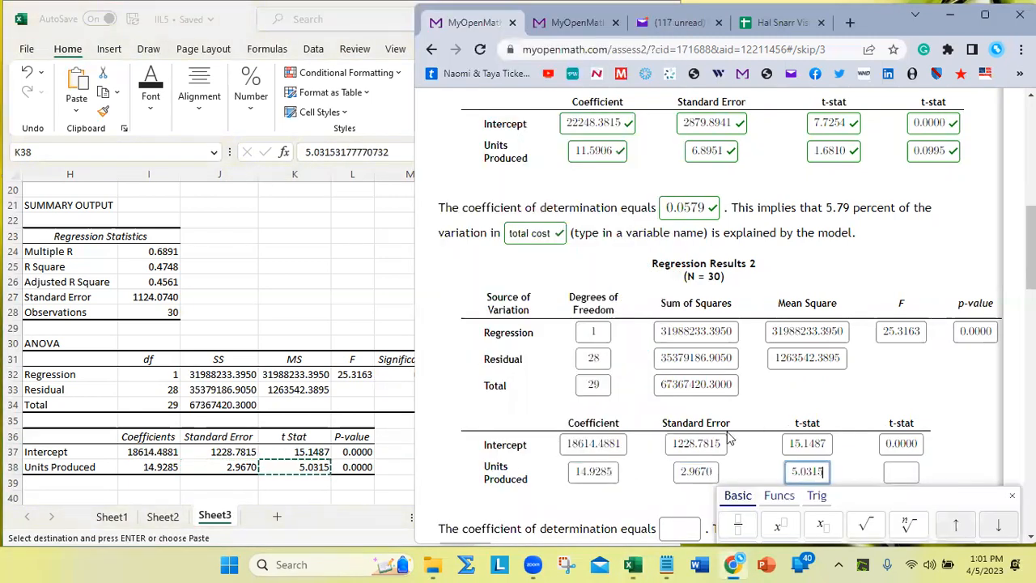
{"action": "left_click", "coordinate": [356, 467]}
{"action": "key", "text": "ctrl+c"}
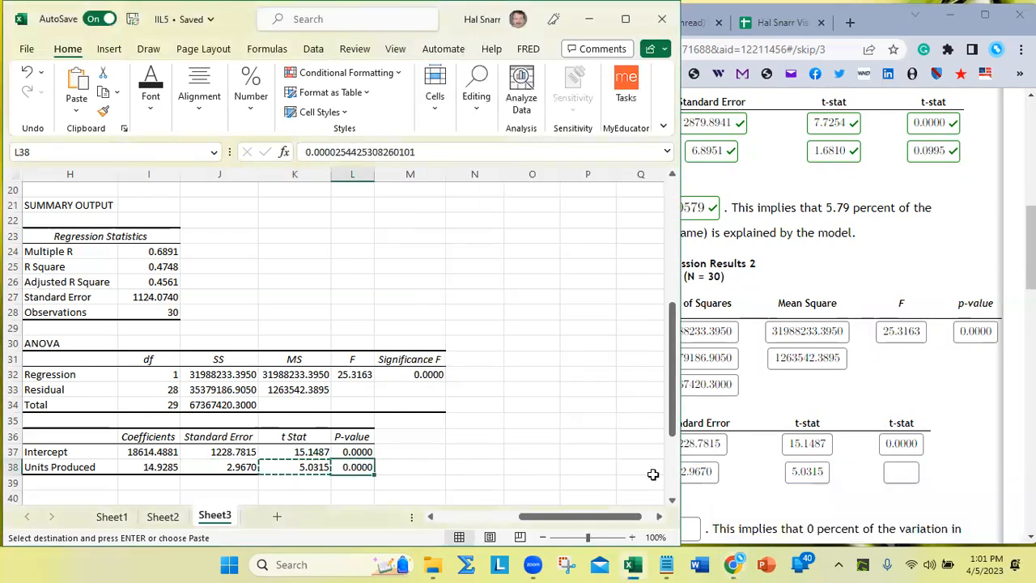
{"action": "left_click", "coordinate": [897, 475]}
{"action": "key", "text": "ctrl+v"}
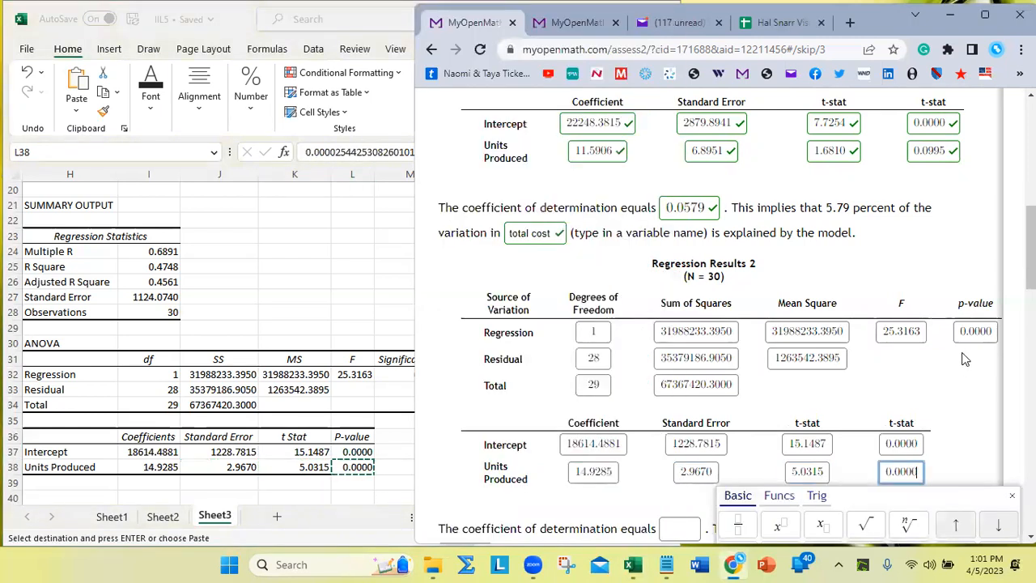
Step: Compare the regression degrees of freedom in Regression Results 1 and Regression Results 2, and review the completed second tables
{"action": "left_click", "coordinate": [605, 332]}
{"action": "scroll", "coordinate": [737, 350], "scroll_direction": "up", "scroll_amount": 1}
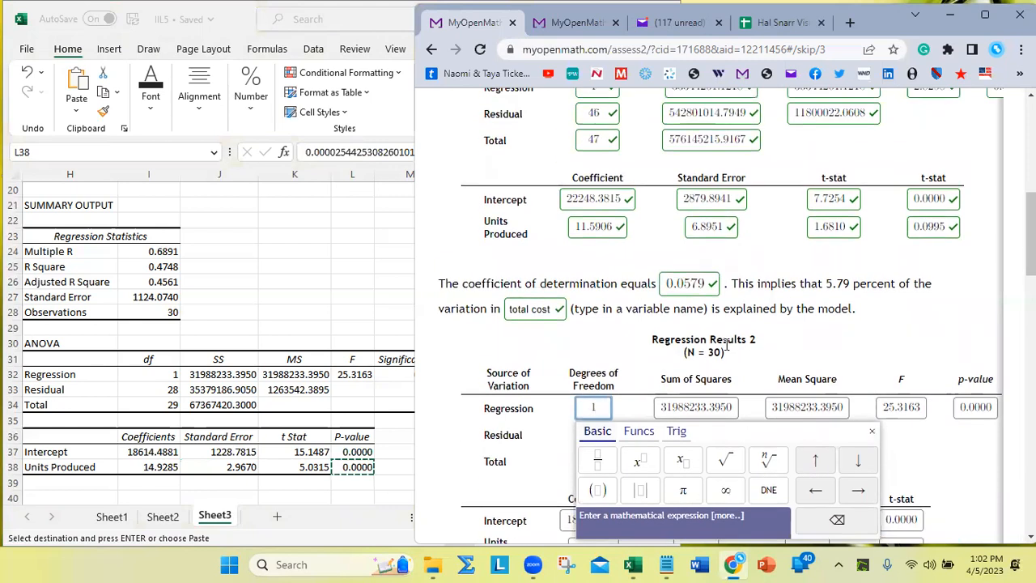
{"action": "scroll", "coordinate": [613, 317], "scroll_direction": "up", "scroll_amount": 2}
{"action": "left_click", "coordinate": [599, 238]}
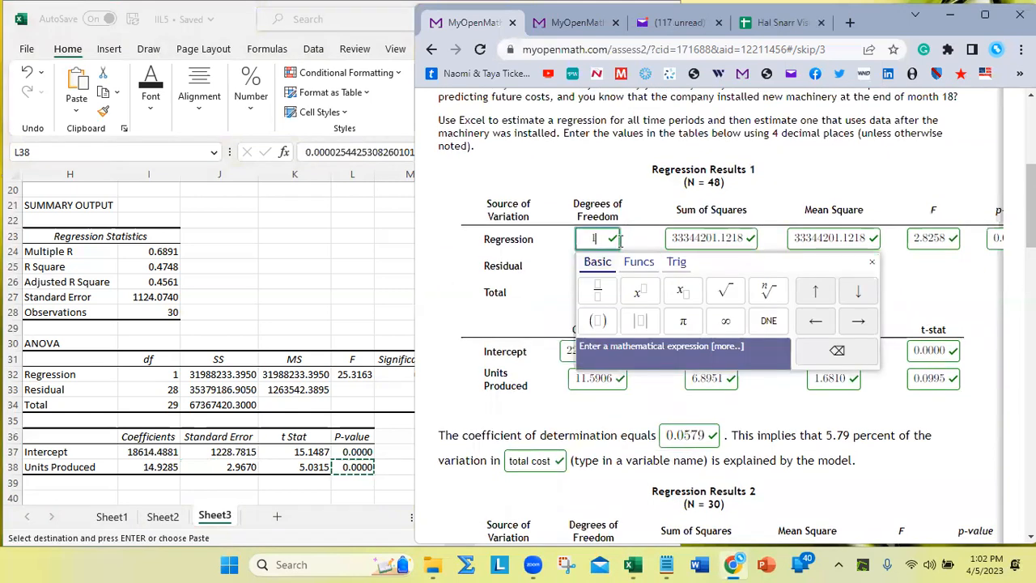
{"action": "scroll", "coordinate": [597, 365], "scroll_direction": "down", "scroll_amount": 2}
{"action": "left_click", "coordinate": [603, 408]}
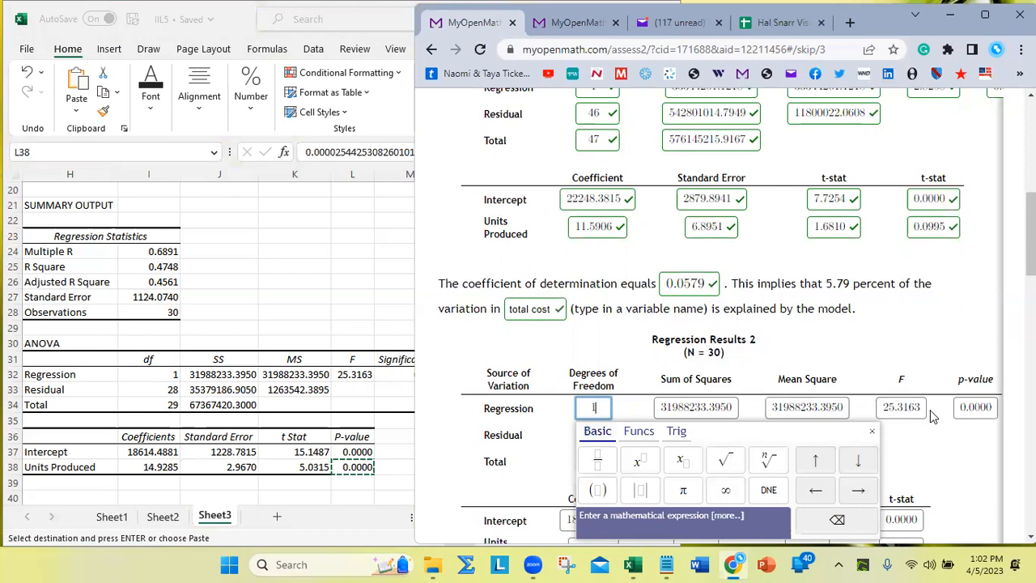
{"action": "left_click", "coordinate": [816, 364]}
{"action": "scroll", "coordinate": [854, 363], "scroll_direction": "down", "scroll_amount": 2}
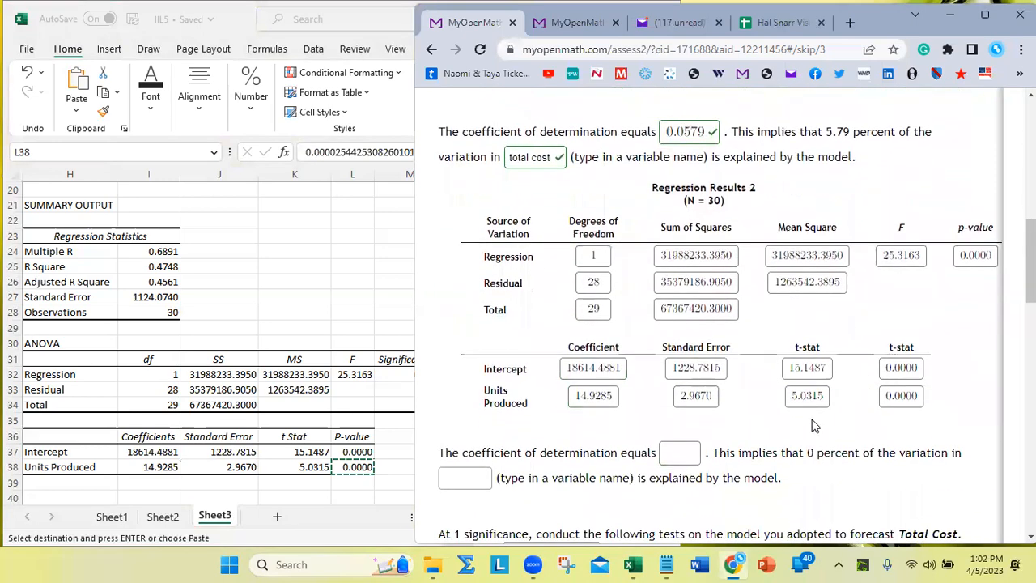
Step: Submit the Regression Results 2 answers for grading and return to the graded tables
{"action": "left_click", "coordinate": [920, 396]}
{"action": "key", "text": "Return"}
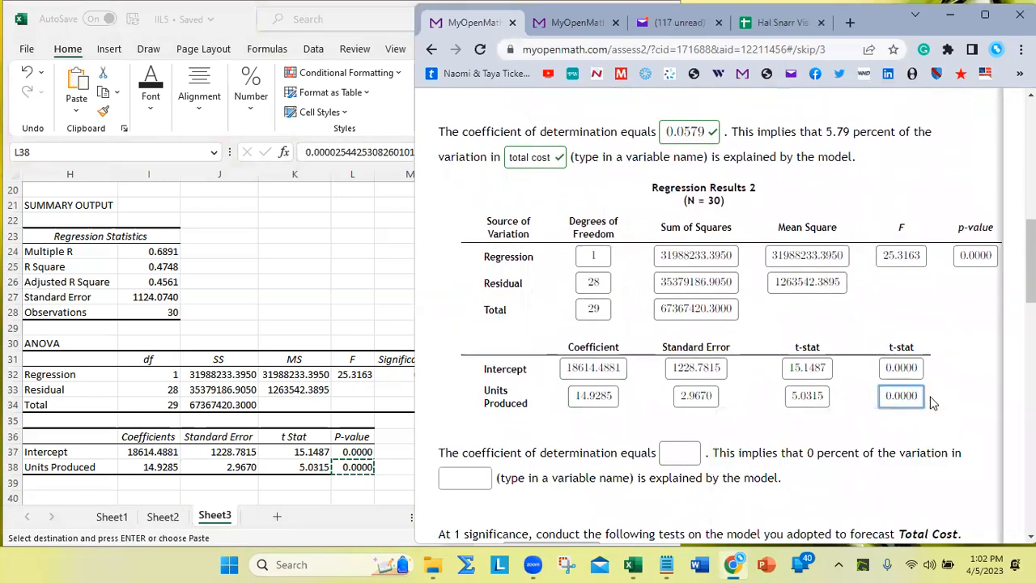
{"action": "scroll", "coordinate": [743, 359], "scroll_direction": "down", "scroll_amount": 8}
{"action": "scroll", "coordinate": [742, 359], "scroll_direction": "down", "scroll_amount": 2}
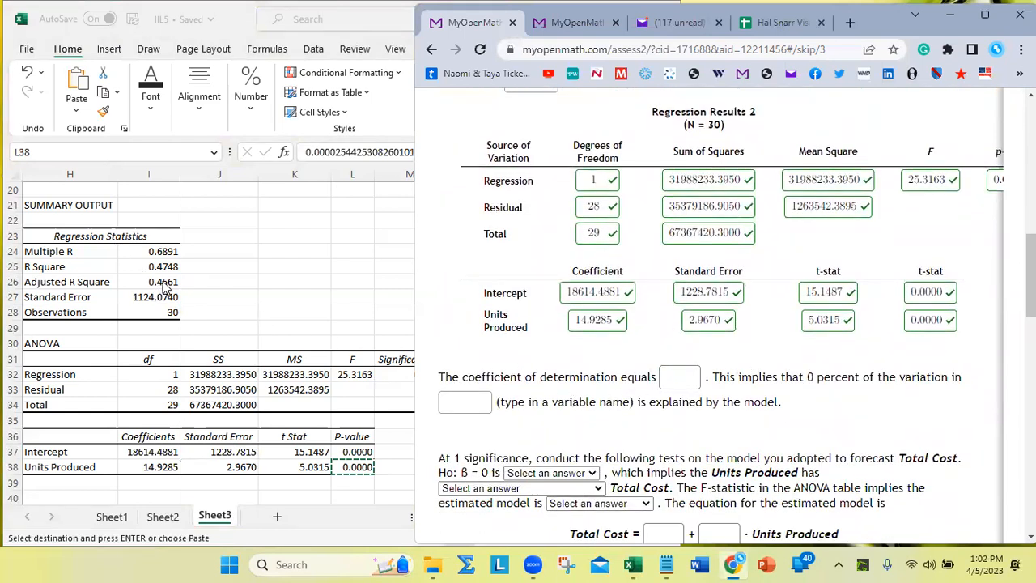
Step: Copy the second regression's R Square, 0.4748, into its coefficient of determination blank and submit the answer
{"action": "left_click", "coordinate": [159, 271]}
{"action": "left_click", "coordinate": [158, 271]}
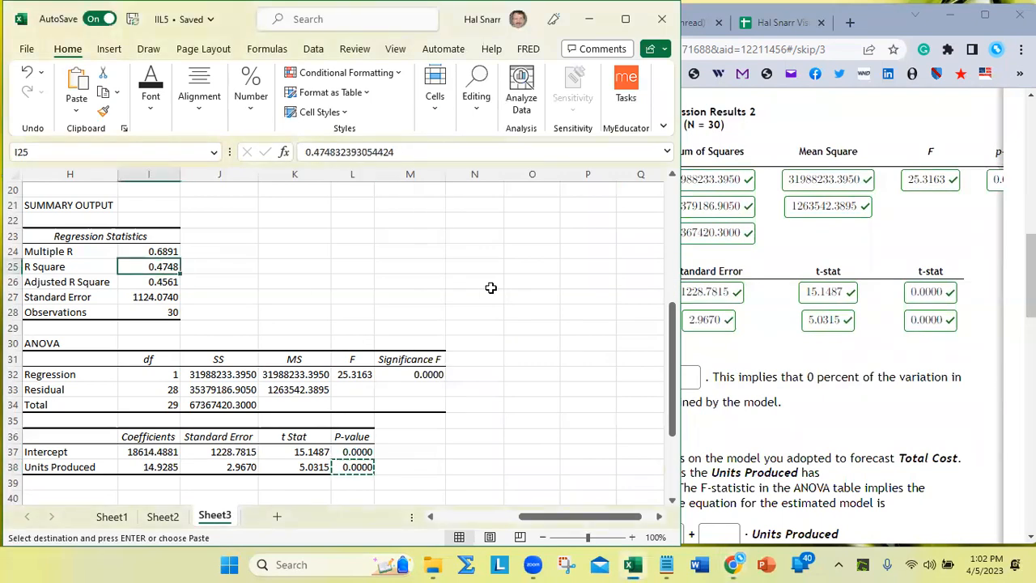
{"action": "key", "text": "ctrl+c"}
{"action": "left_click", "coordinate": [849, 377]}
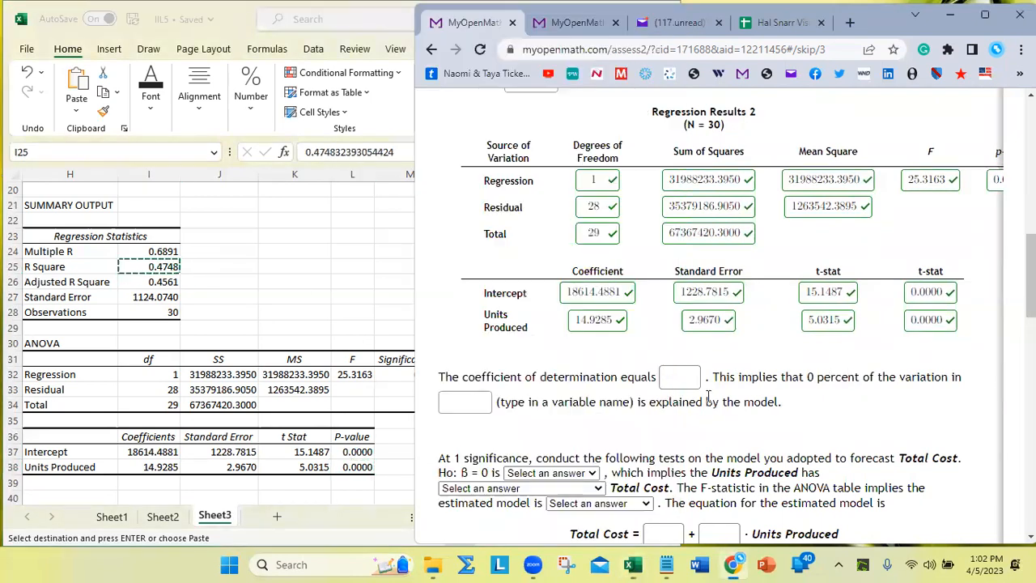
{"action": "left_click", "coordinate": [678, 379]}
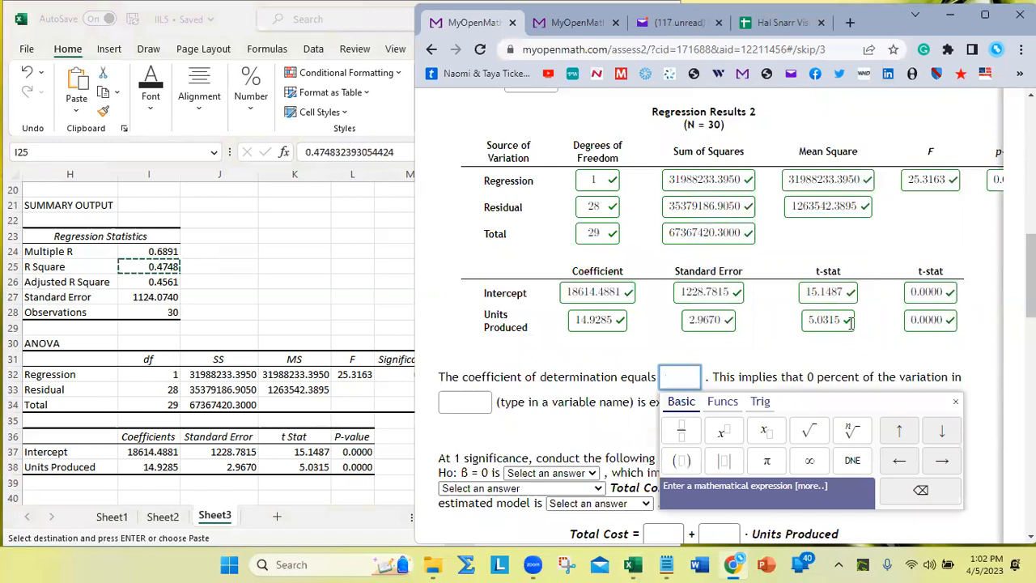
{"action": "key", "text": "ctrl+v"}
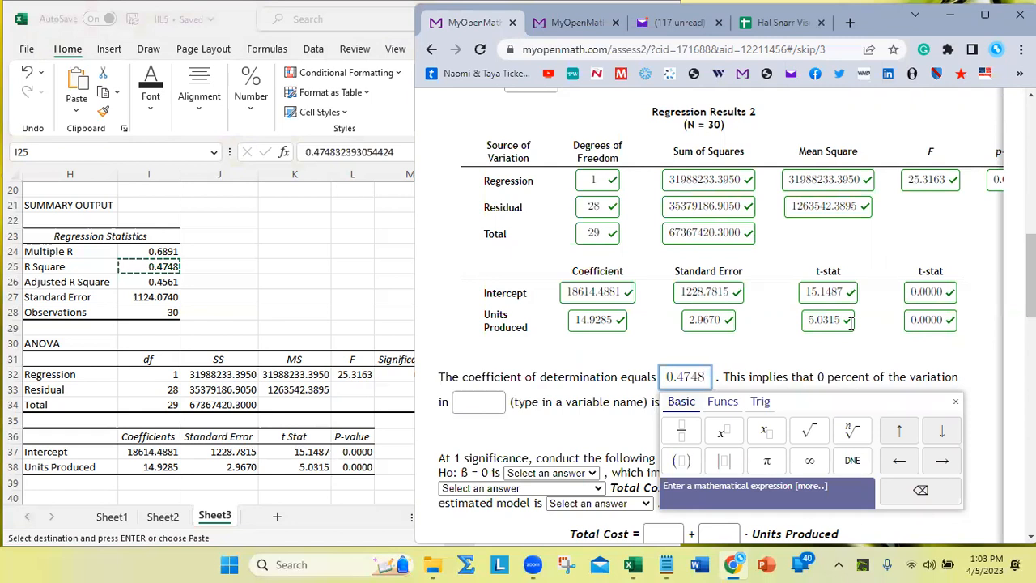
{"action": "key", "text": "Escape"}
{"action": "key", "text": "Return"}
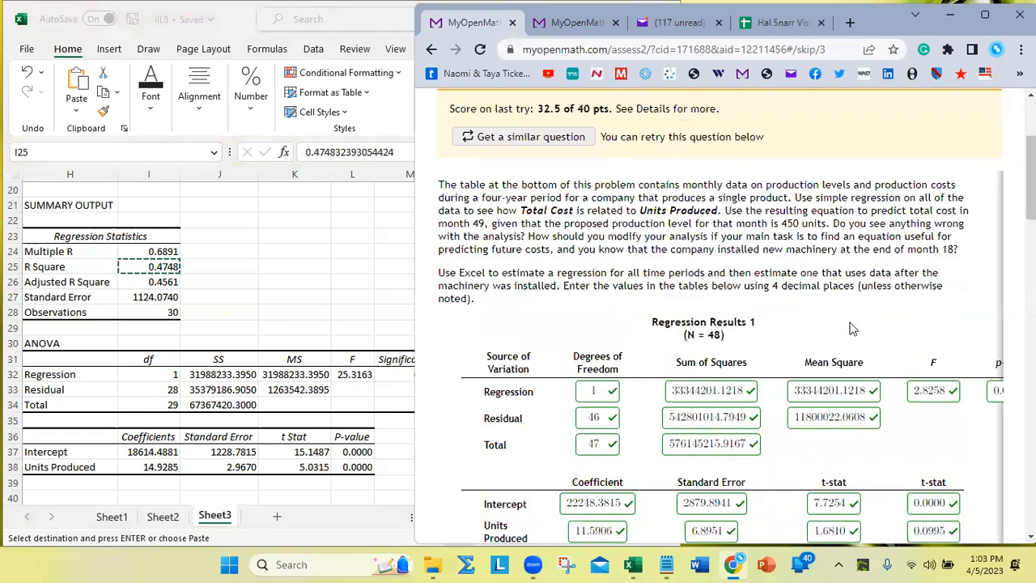
Step: Fill the variable-name blank below Regression Results 2 with total cost and submit the answer for grading
{"action": "scroll", "coordinate": [778, 412], "scroll_direction": "down", "scroll_amount": 8}
{"action": "scroll", "coordinate": [777, 412], "scroll_direction": "down", "scroll_amount": 6}
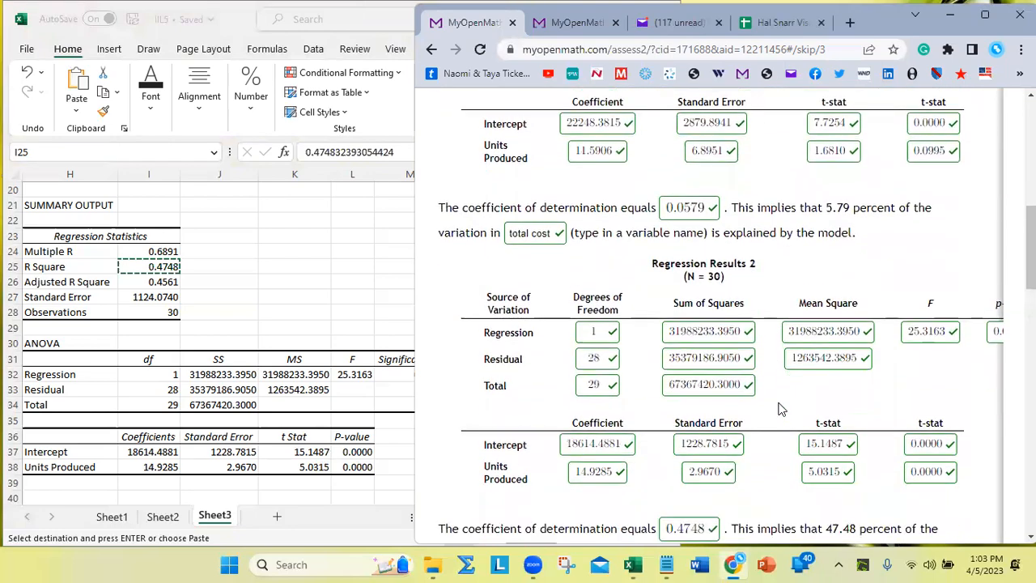
{"action": "scroll", "coordinate": [781, 403], "scroll_direction": "down", "scroll_amount": 1}
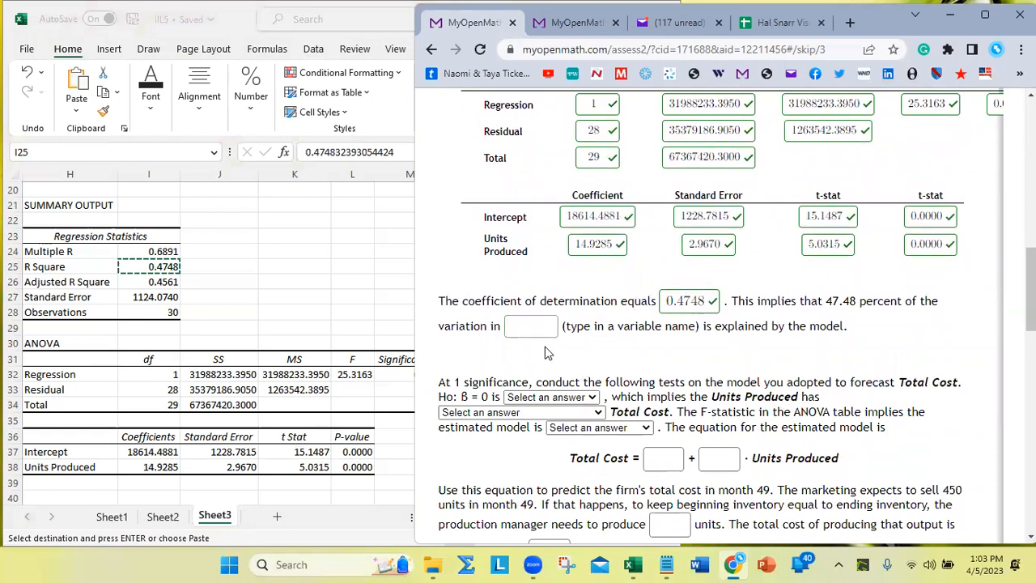
{"action": "left_click", "coordinate": [527, 327]}
{"action": "type", "text": "tota"}
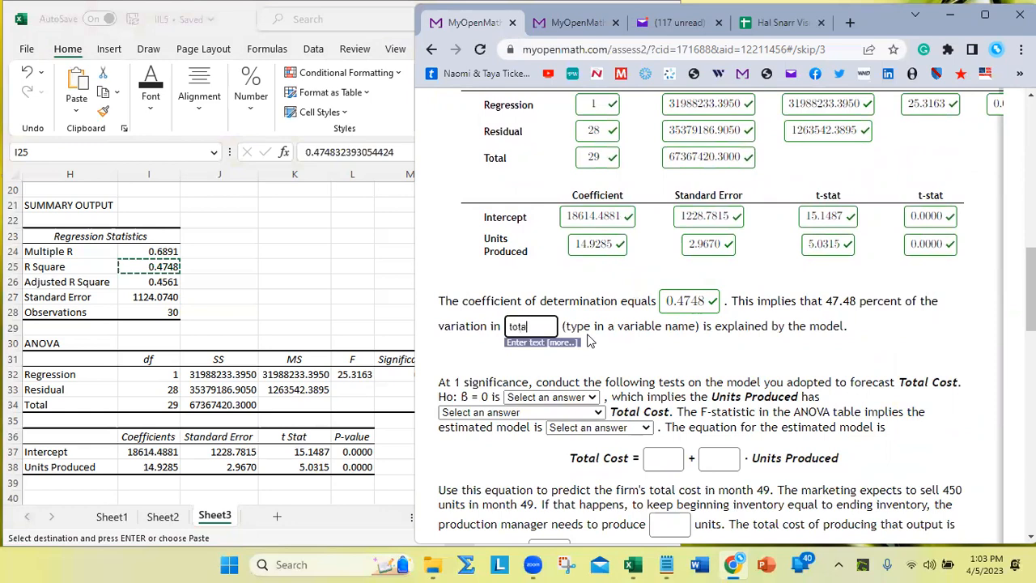
{"action": "type", "text": "l cost"}
{"action": "key", "text": "Return"}
{"action": "scroll", "coordinate": [580, 340], "scroll_direction": "down", "scroll_amount": 5}
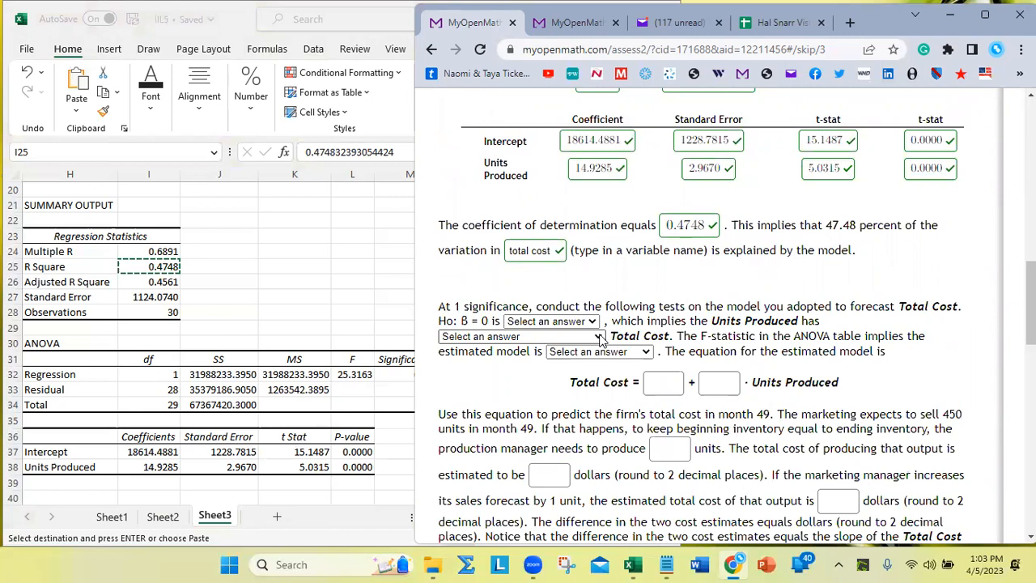
Step: Examine the workbook's split-period and all-months scatterplots with their trendlines, and return to the significance test questions
{"action": "left_click", "coordinate": [300, 297]}
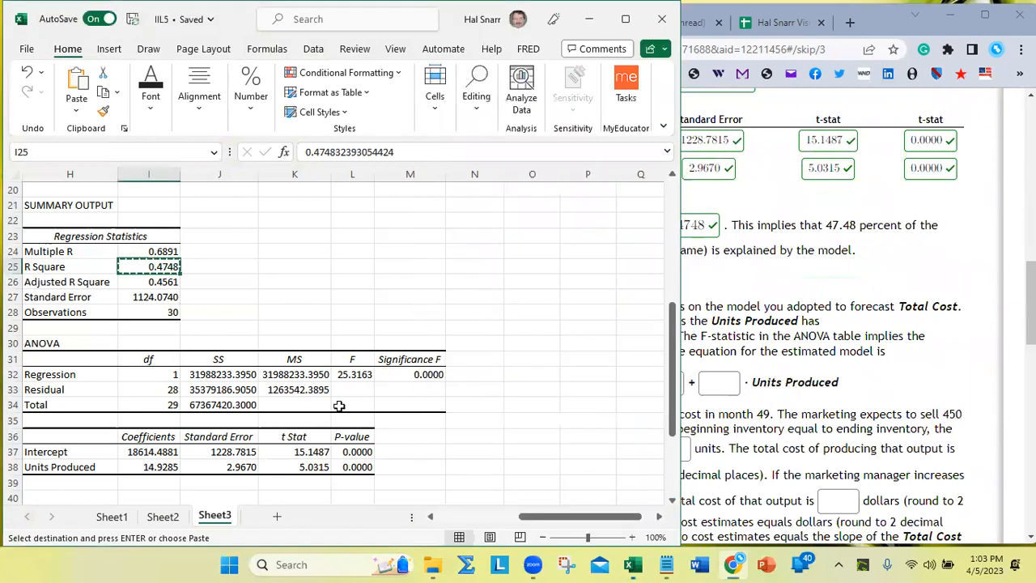
{"action": "left_click_drag", "start_coordinate": [575, 521], "coordinate": [486, 521]}
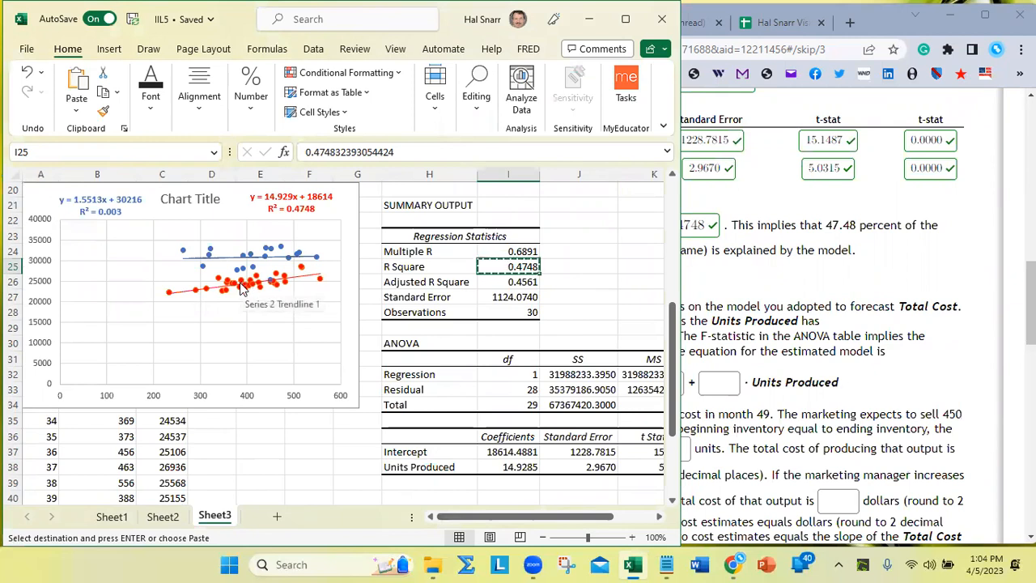
{"action": "scroll", "coordinate": [241, 291], "scroll_direction": "up", "scroll_amount": 5}
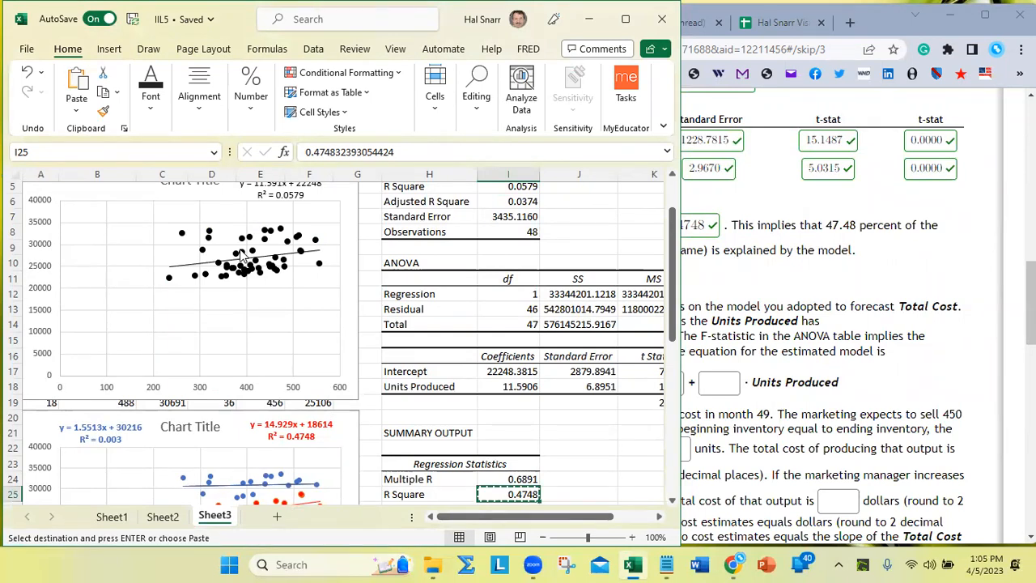
{"action": "left_click", "coordinate": [953, 381]}
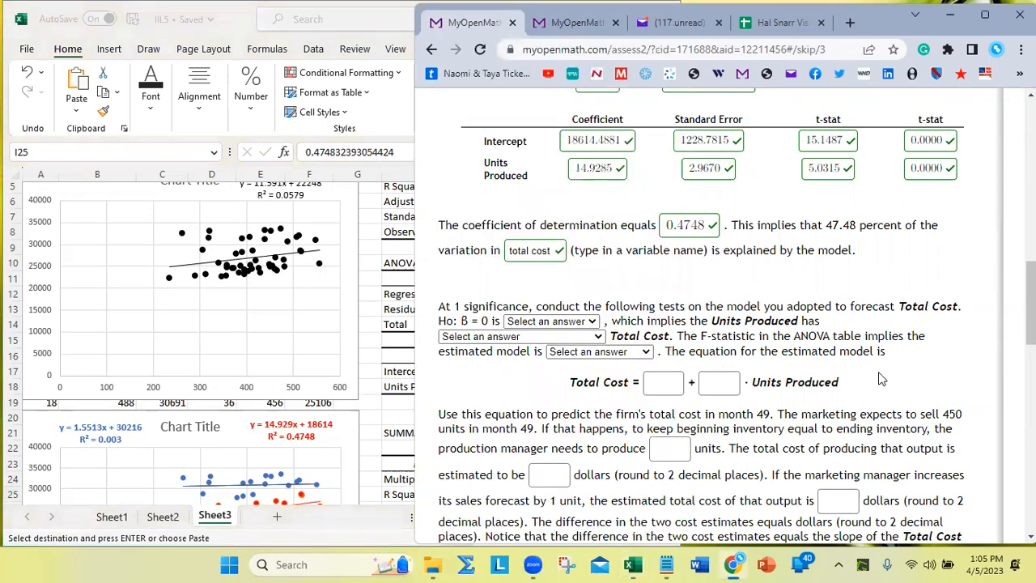
{"action": "scroll", "coordinate": [881, 379], "scroll_direction": "down", "scroll_amount": 1}
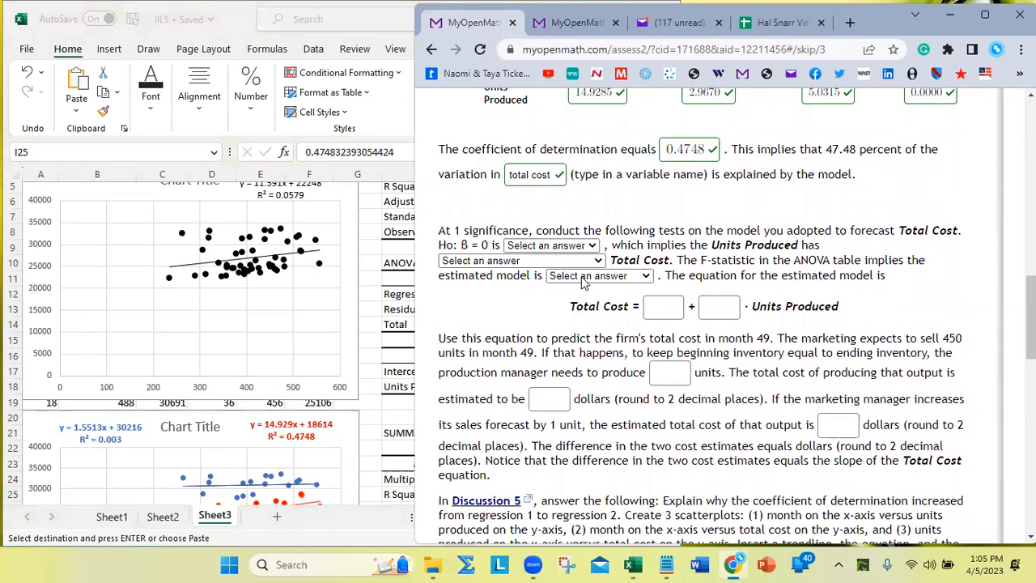
Step: In the second MyOpenMath tab, go to the Op Management & LP course and open the question list of Interactive Individualized Lecture 05
{"action": "left_click", "coordinate": [583, 25]}
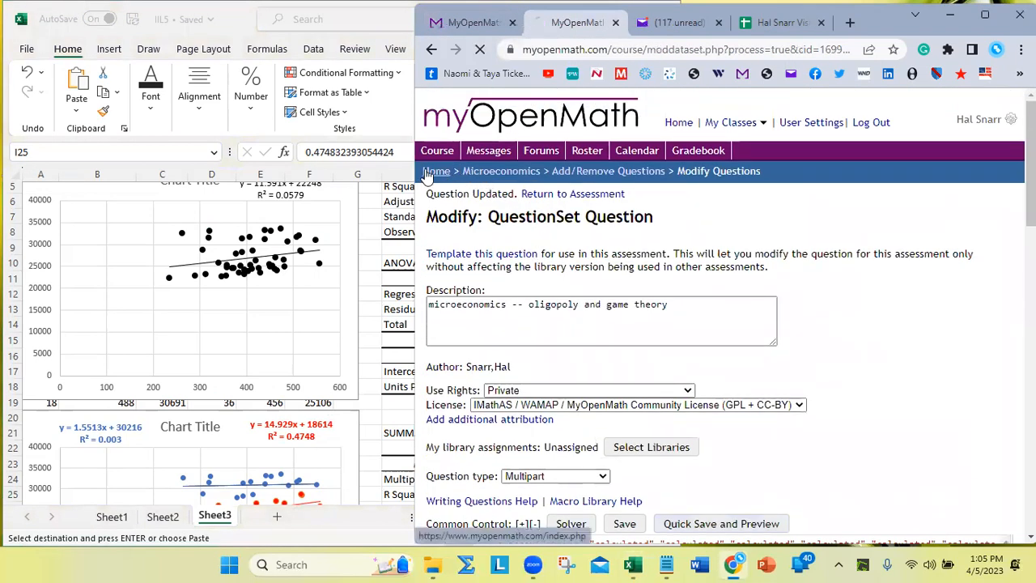
{"action": "left_click", "coordinate": [429, 172]}
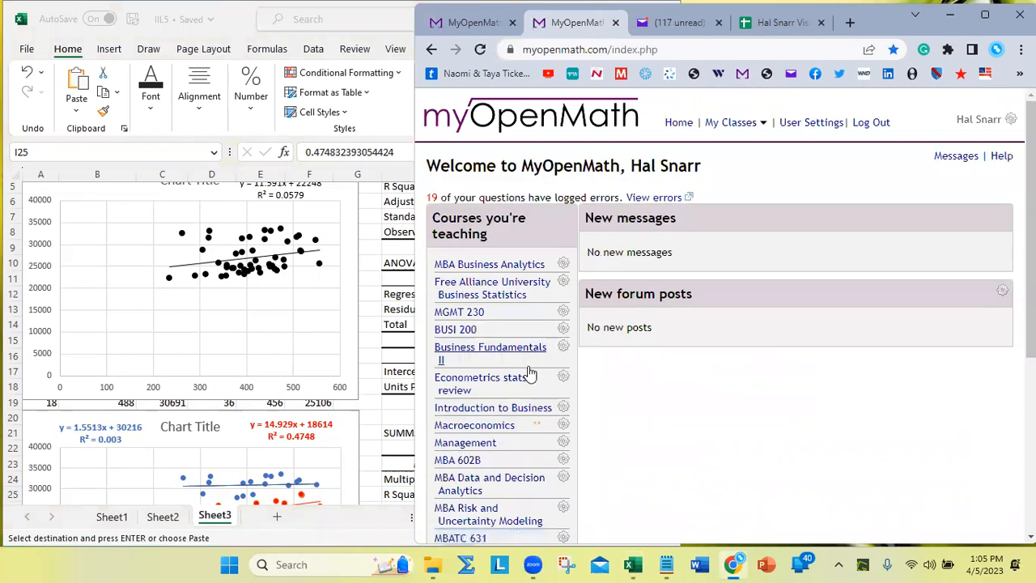
{"action": "scroll", "coordinate": [530, 368], "scroll_direction": "down", "scroll_amount": 3}
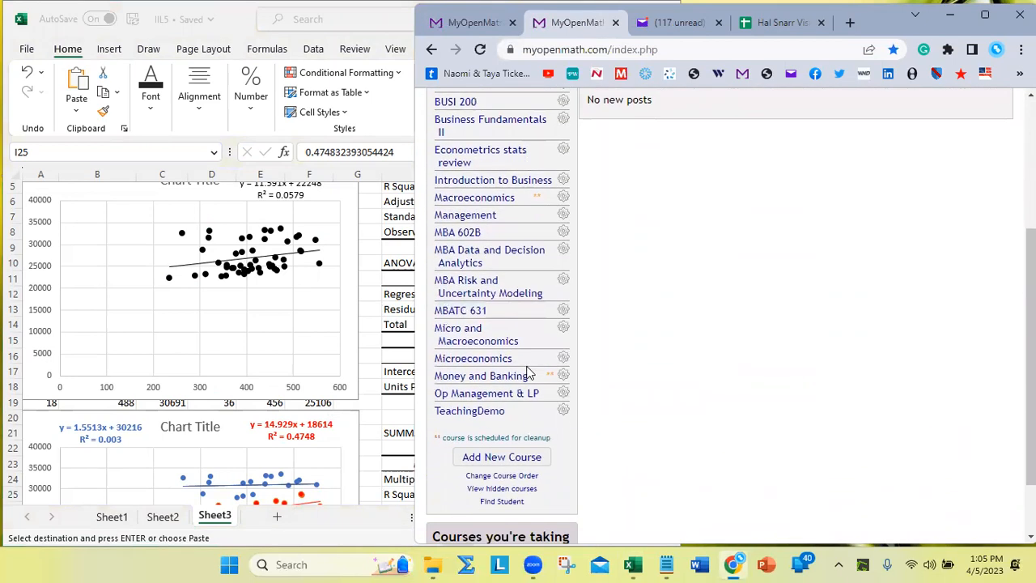
{"action": "left_click", "coordinate": [475, 396]}
{"action": "scroll", "coordinate": [686, 357], "scroll_direction": "down", "scroll_amount": 7}
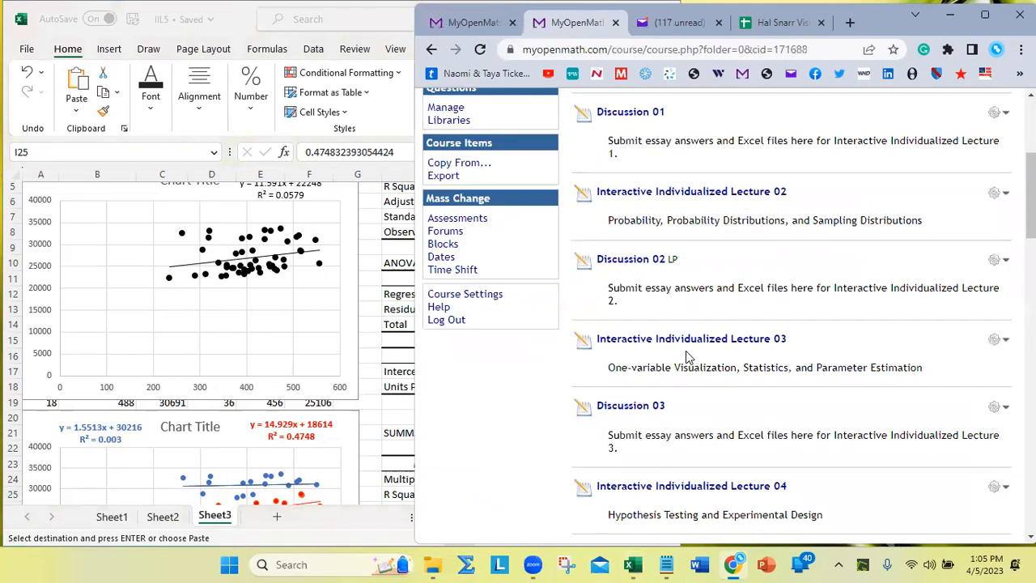
{"action": "scroll", "coordinate": [686, 351], "scroll_direction": "down", "scroll_amount": 1}
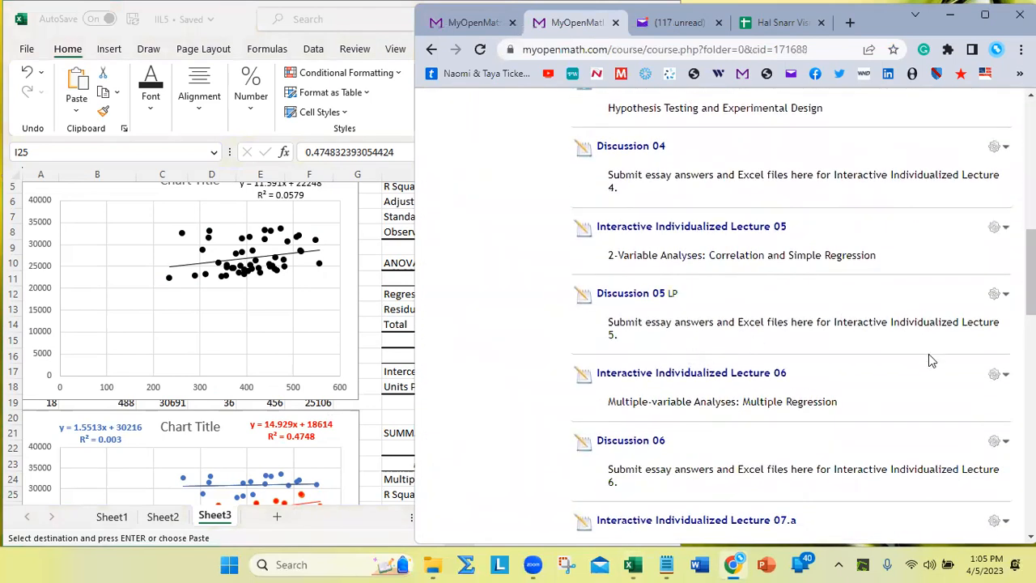
{"action": "left_click", "coordinate": [1000, 232]}
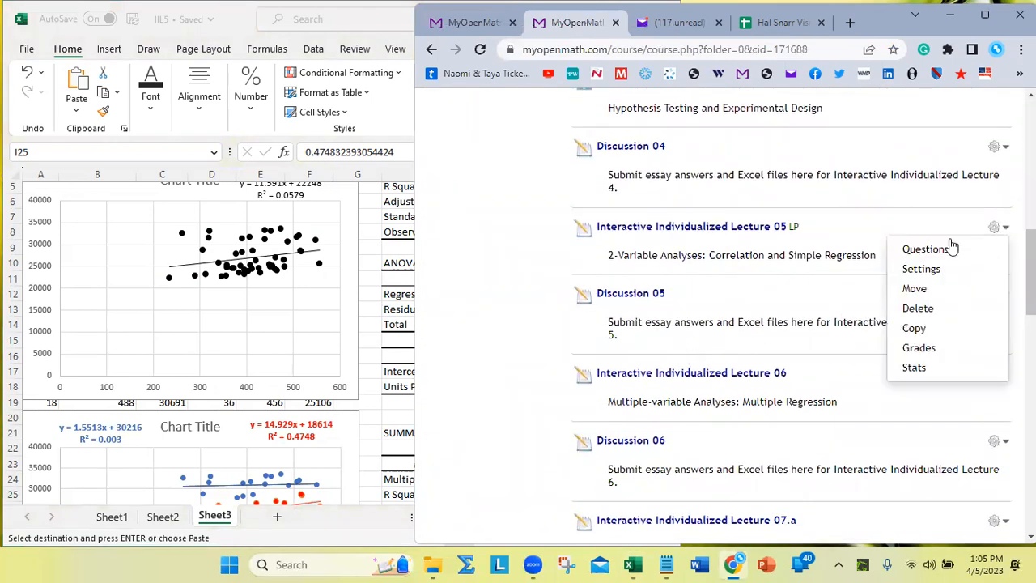
{"action": "left_click", "coordinate": [925, 251]}
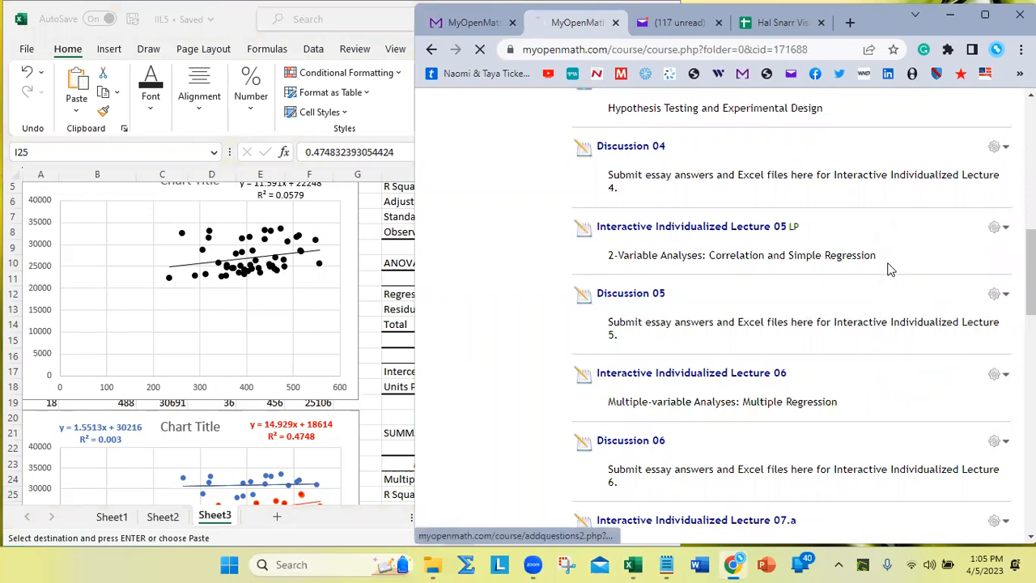
{"action": "scroll", "coordinate": [796, 290], "scroll_direction": "down", "scroll_amount": 1}
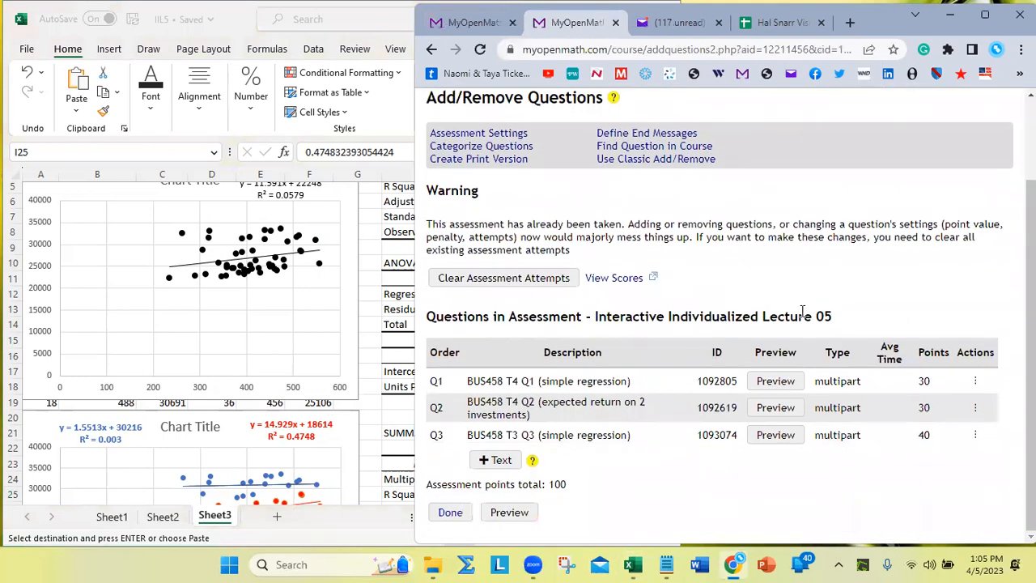
Step: Open question BUS458 T3 Q3 (simple regression) for modification and switch its question text to the formatted editor
{"action": "left_click", "coordinate": [976, 435]}
{"action": "left_click", "coordinate": [923, 480]}
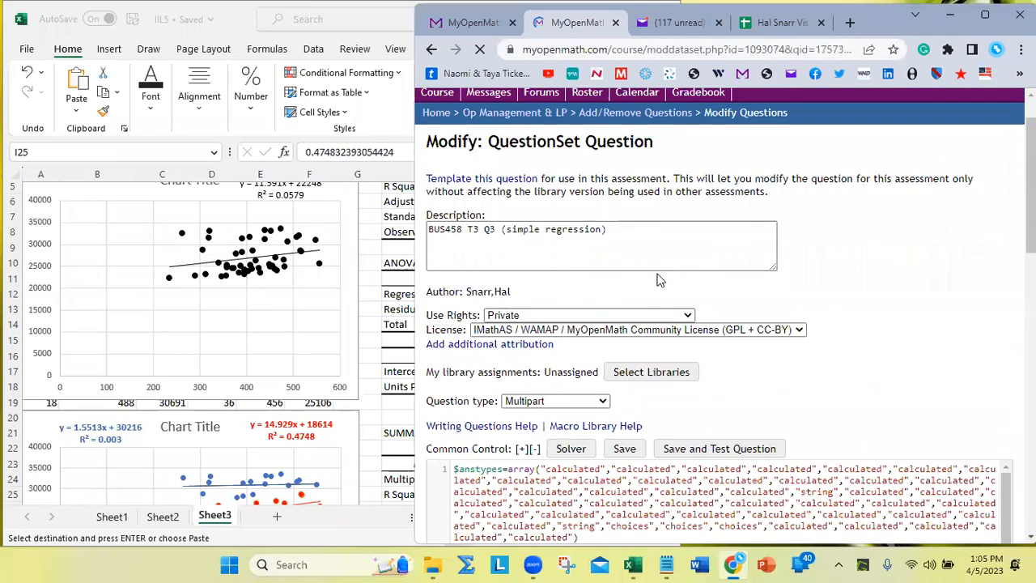
{"action": "scroll", "coordinate": [486, 381], "scroll_direction": "down", "scroll_amount": 10}
{"action": "scroll", "coordinate": [420, 395], "scroll_direction": "down", "scroll_amount": 3}
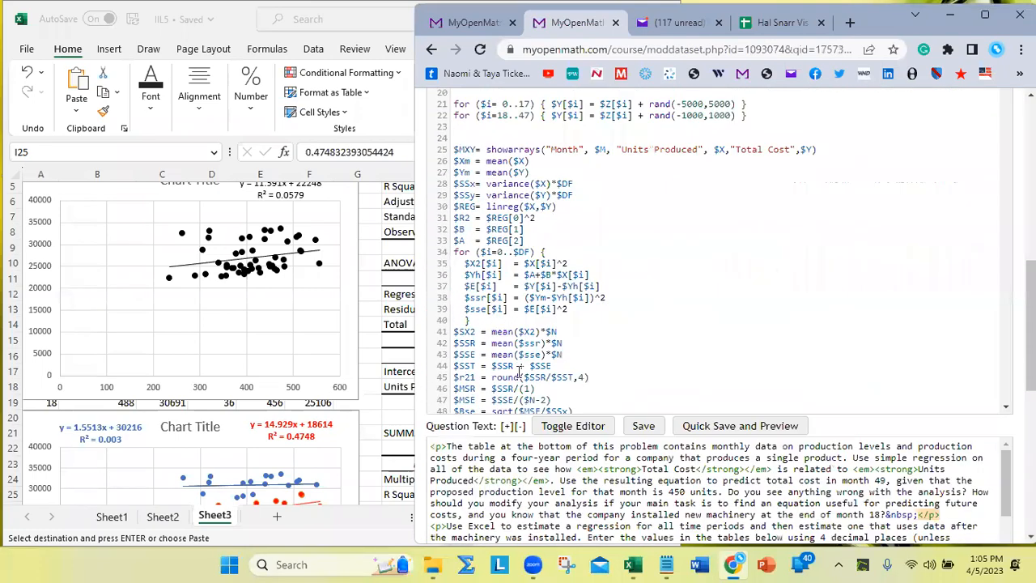
{"action": "left_click", "coordinate": [570, 304]}
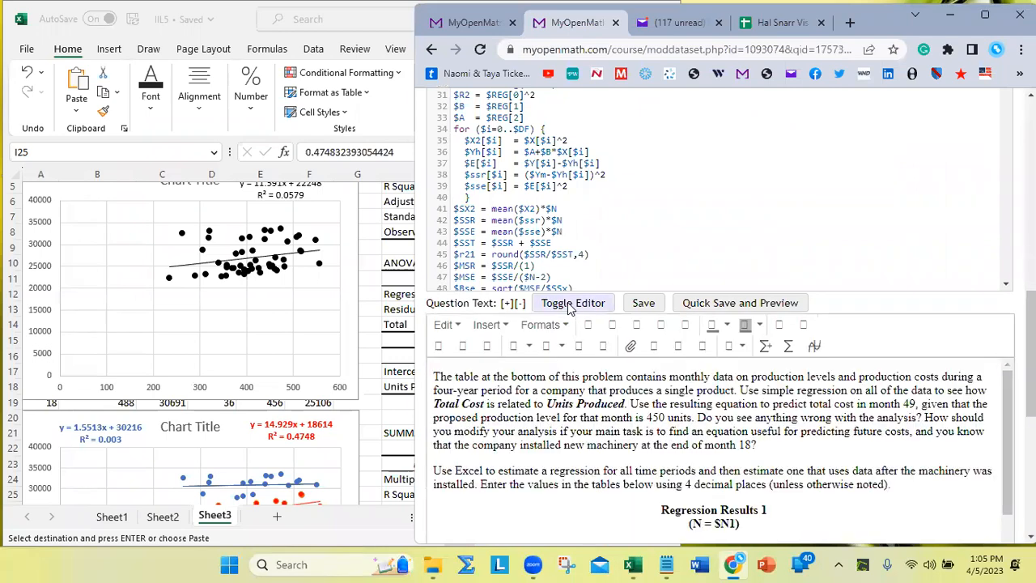
Step: Add a % sign after $a in the "At $a significance" sentence of the question text and save the question
{"action": "scroll", "coordinate": [592, 400], "scroll_direction": "down", "scroll_amount": 3}
{"action": "scroll", "coordinate": [592, 400], "scroll_direction": "down", "scroll_amount": 8}
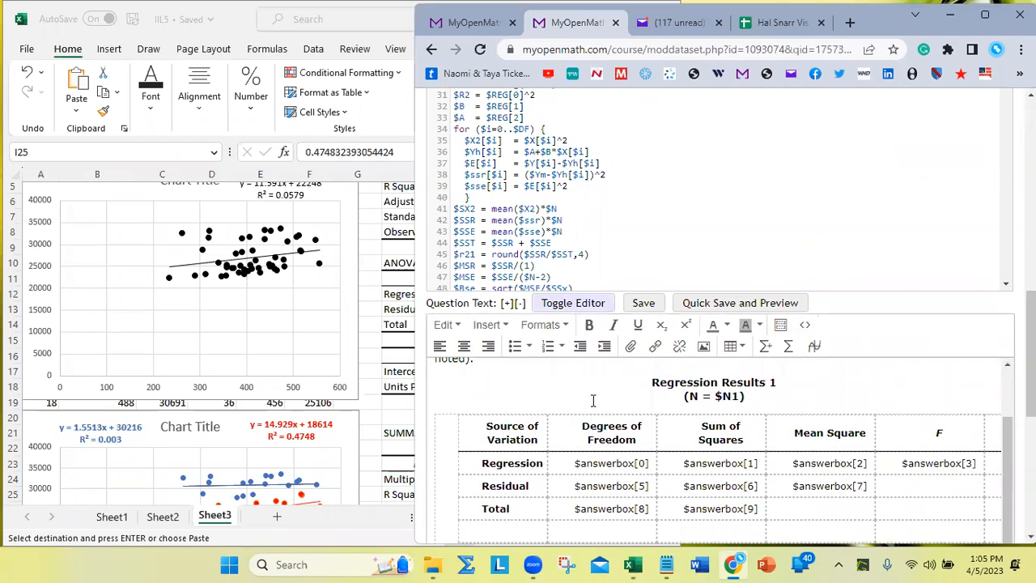
{"action": "scroll", "coordinate": [589, 401], "scroll_direction": "down", "scroll_amount": 2}
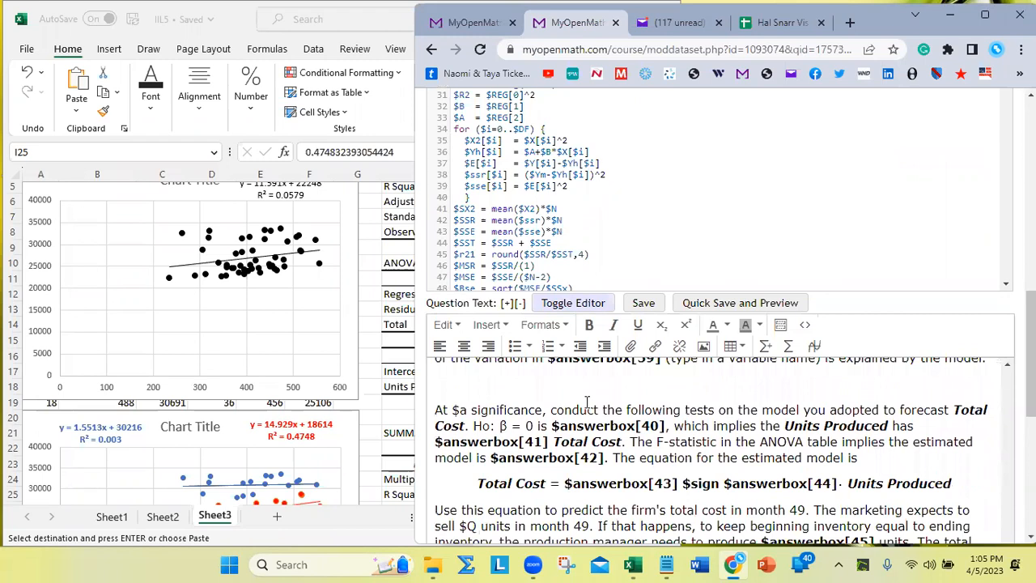
{"action": "left_click", "coordinate": [472, 410]}
{"action": "type", "text": "%"}
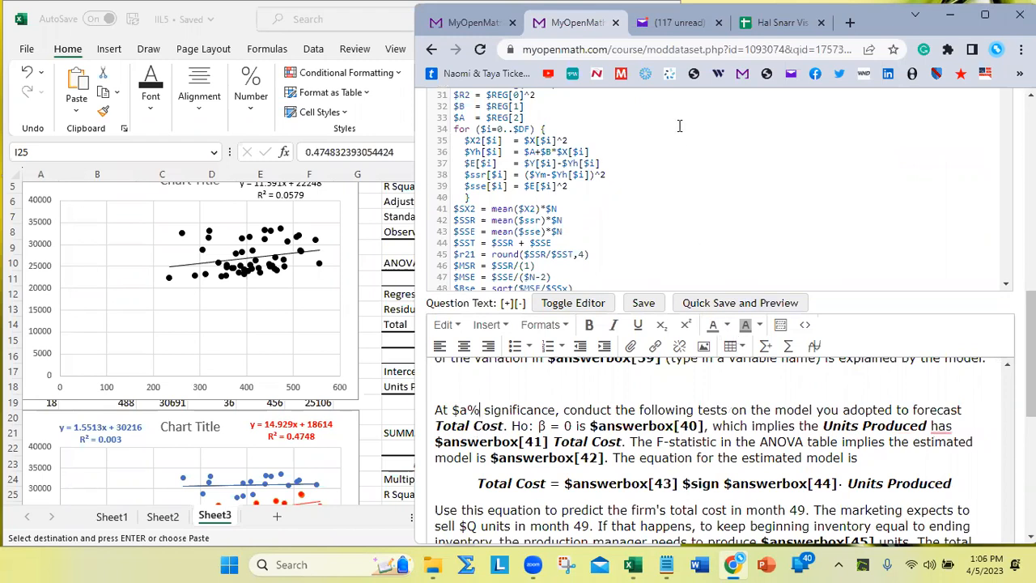
{"action": "left_click", "coordinate": [641, 306]}
Step: Try to resubmit the question in the assessment tab, and return to the significance test section
{"action": "left_click", "coordinate": [467, 24]}
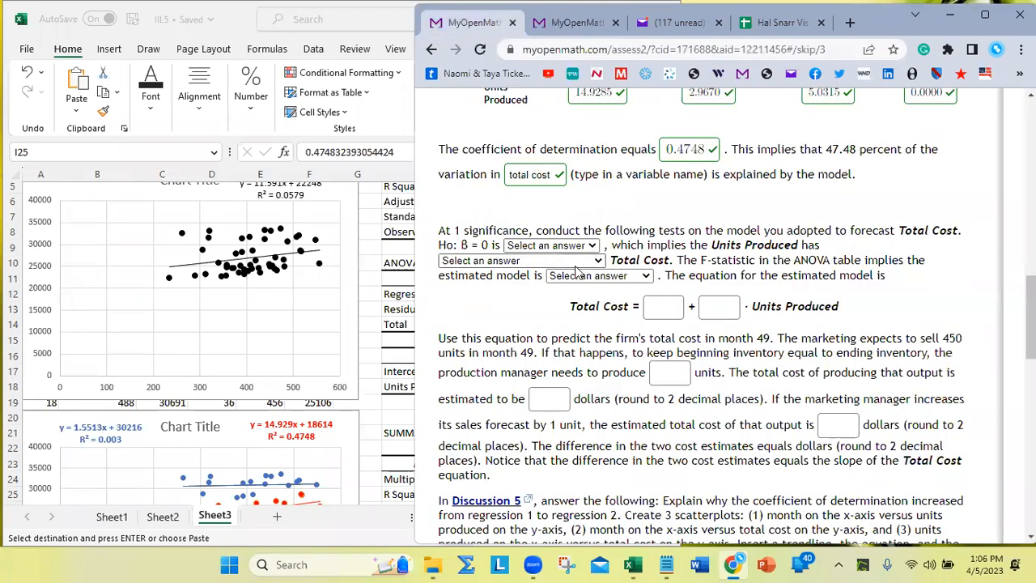
{"action": "scroll", "coordinate": [549, 267], "scroll_direction": "down", "scroll_amount": 15}
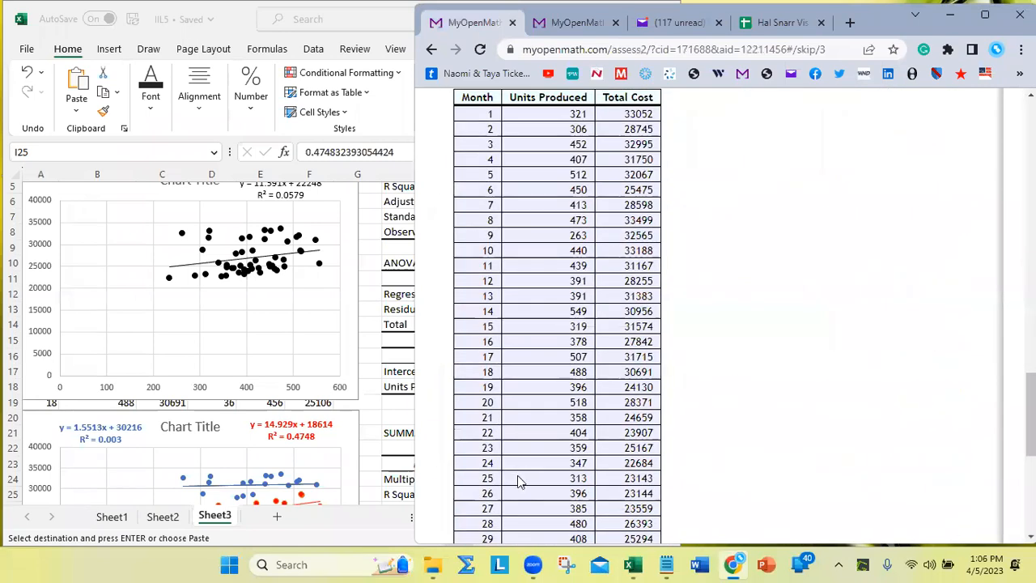
{"action": "left_click", "coordinate": [512, 481]}
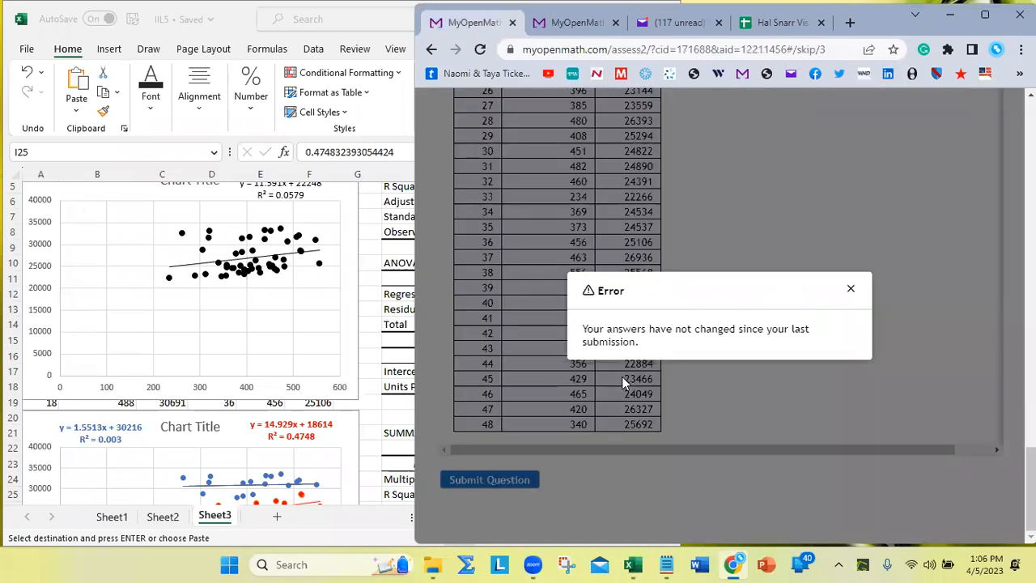
{"action": "left_click", "coordinate": [851, 289]}
{"action": "scroll", "coordinate": [821, 311], "scroll_direction": "up", "scroll_amount": 5}
{"action": "scroll", "coordinate": [822, 309], "scroll_direction": "up", "scroll_amount": 5}
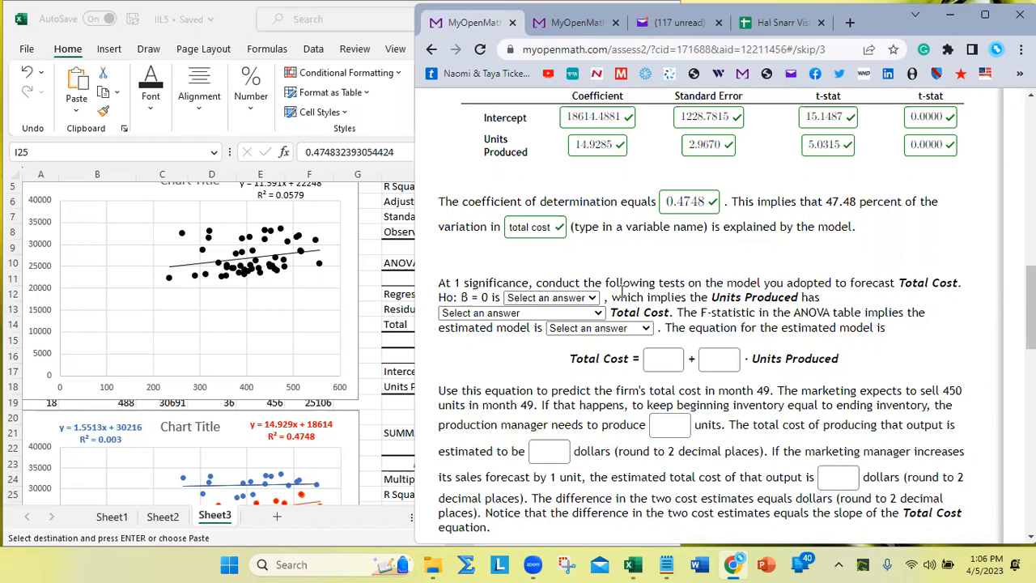
Step: Highlight the null hypothesis ß = 0 and read the significance test question for the adopted model
{"action": "left_click_drag", "start_coordinate": [463, 297], "coordinate": [489, 297]}
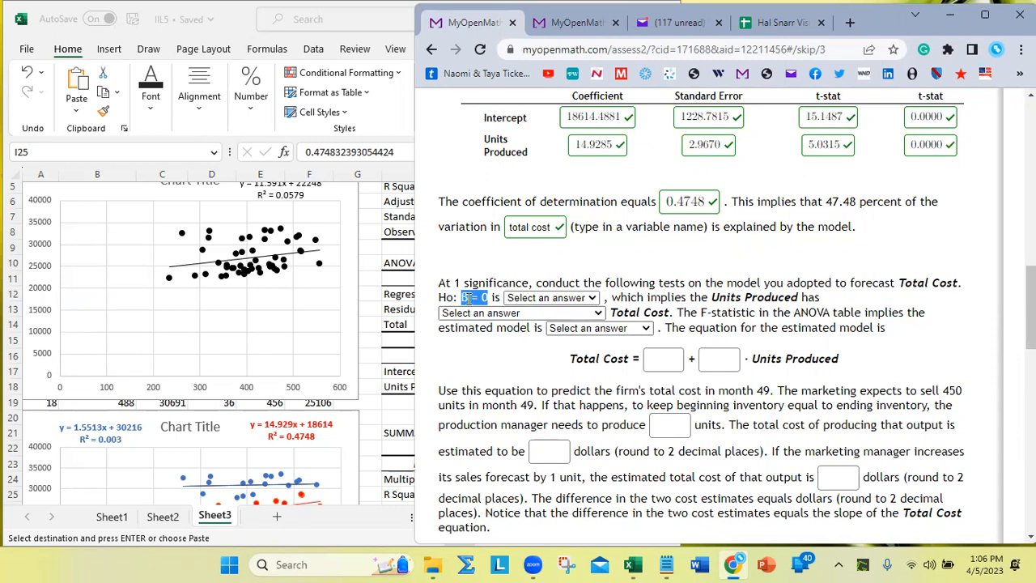
{"action": "left_click", "coordinate": [464, 298]}
{"action": "left_click_drag", "start_coordinate": [460, 297], "coordinate": [489, 297]}
{"action": "scroll", "coordinate": [719, 296], "scroll_direction": "up", "scroll_amount": 1}
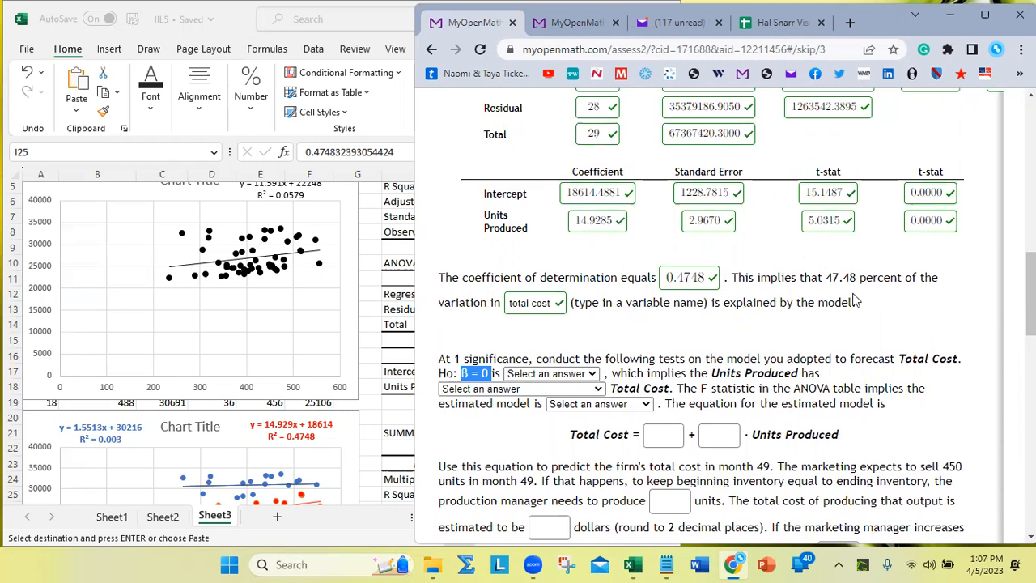
{"action": "scroll", "coordinate": [858, 299], "scroll_direction": "down", "scroll_amount": 1}
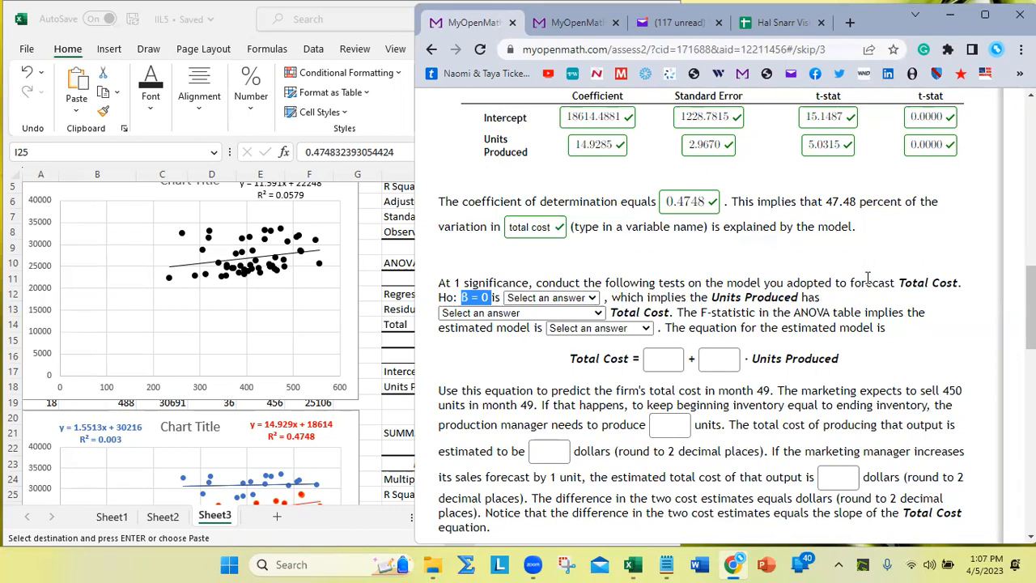
Step: Compare the graded ANOVA and coefficient tables of Regression Results 1 and Regression Results 2
{"action": "scroll", "coordinate": [873, 296], "scroll_direction": "up", "scroll_amount": 1}
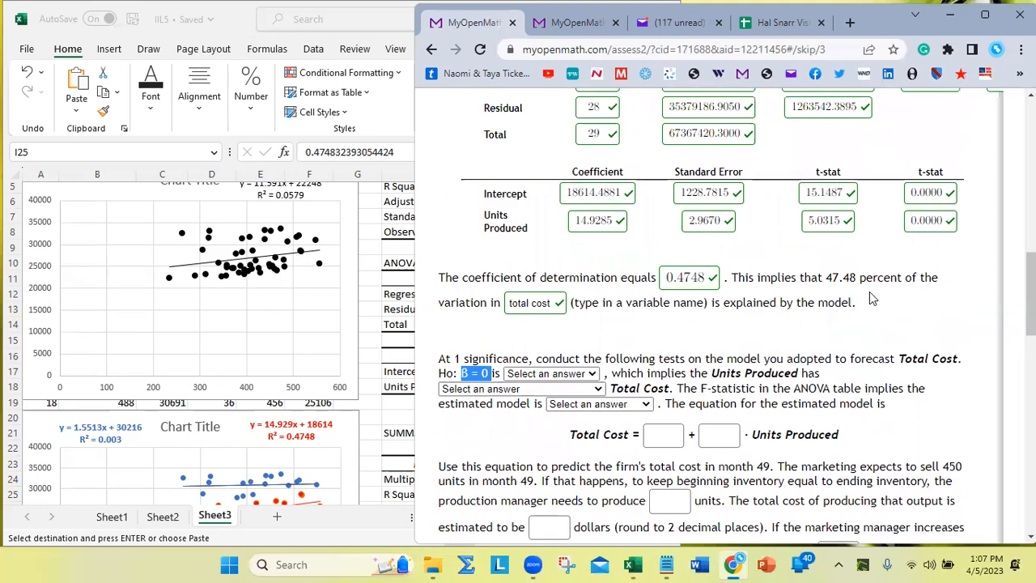
{"action": "scroll", "coordinate": [825, 356], "scroll_direction": "up", "scroll_amount": 5}
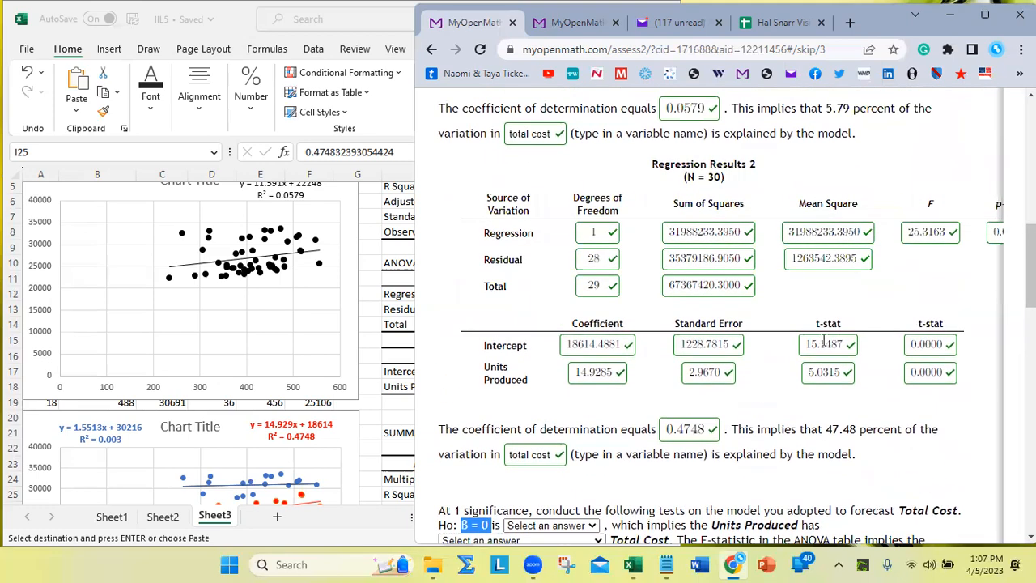
{"action": "scroll", "coordinate": [831, 332], "scroll_direction": "up", "scroll_amount": 1}
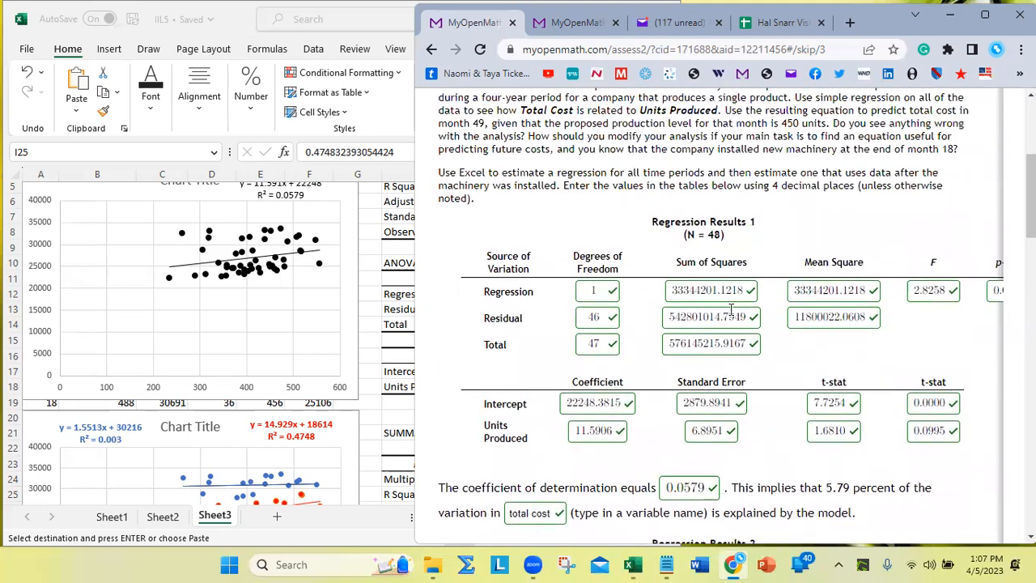
{"action": "scroll", "coordinate": [731, 311], "scroll_direction": "up", "scroll_amount": 1}
{"action": "scroll", "coordinate": [733, 306], "scroll_direction": "down", "scroll_amount": 3}
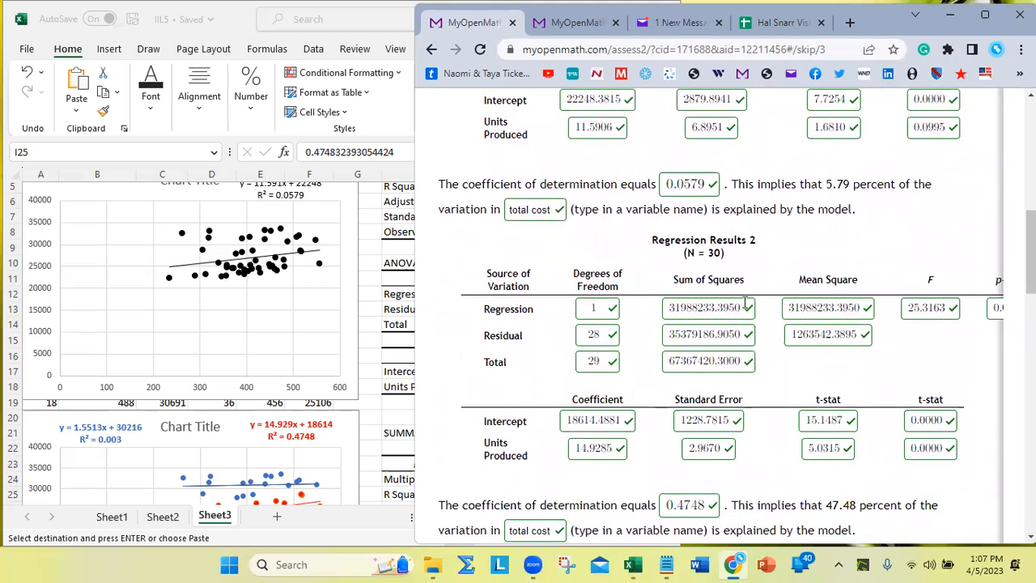
{"action": "scroll", "coordinate": [810, 314], "scroll_direction": "up", "scroll_amount": 3}
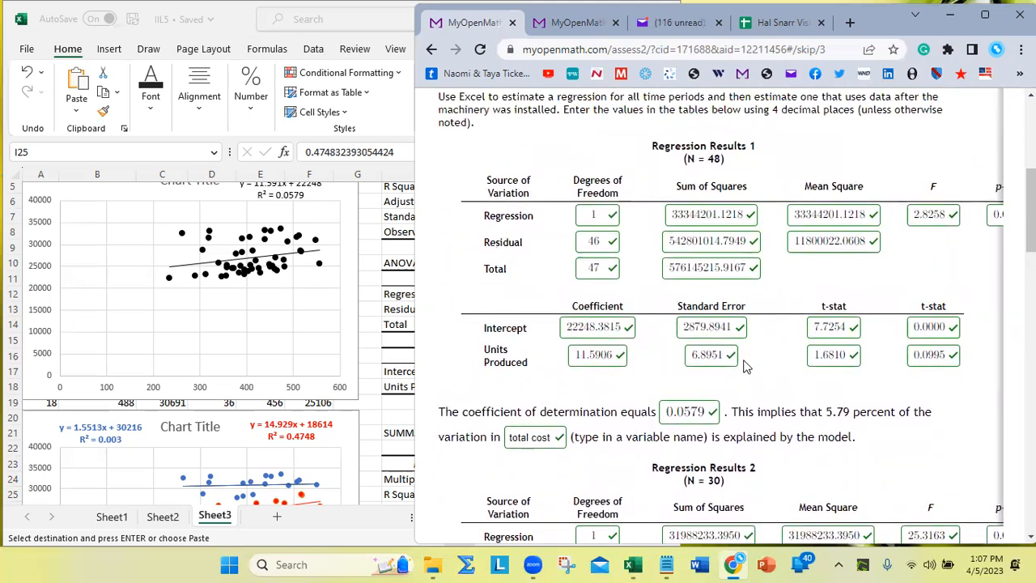
Step: Compare the Units Produced coefficients and p-values of both regressions and examine the answer options for the Ho: ß = 0 test
{"action": "left_click", "coordinate": [604, 356]}
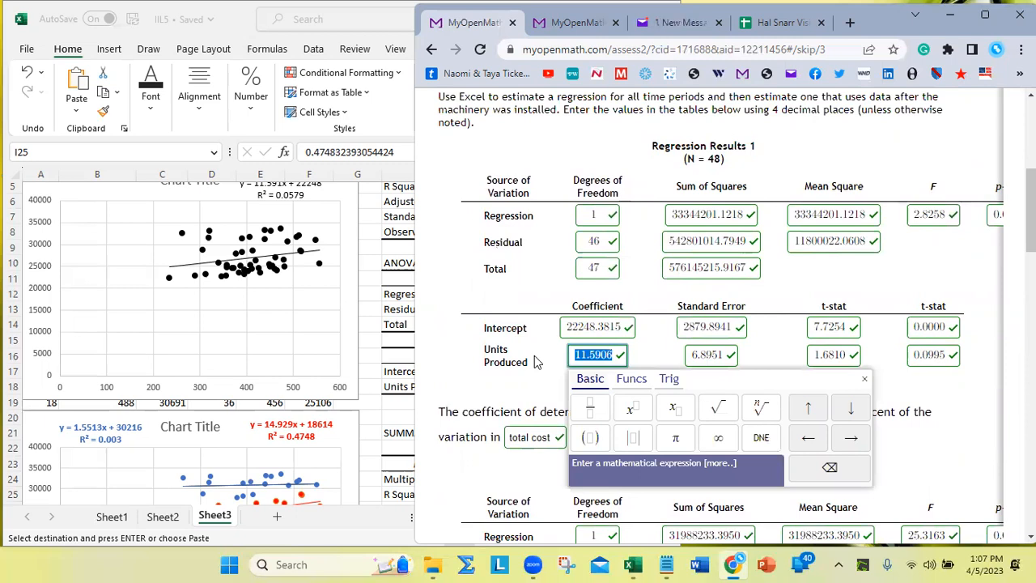
{"action": "left_click", "coordinate": [534, 355]}
{"action": "scroll", "coordinate": [537, 350], "scroll_direction": "down", "scroll_amount": 1}
{"action": "scroll", "coordinate": [539, 348], "scroll_direction": "down", "scroll_amount": 2}
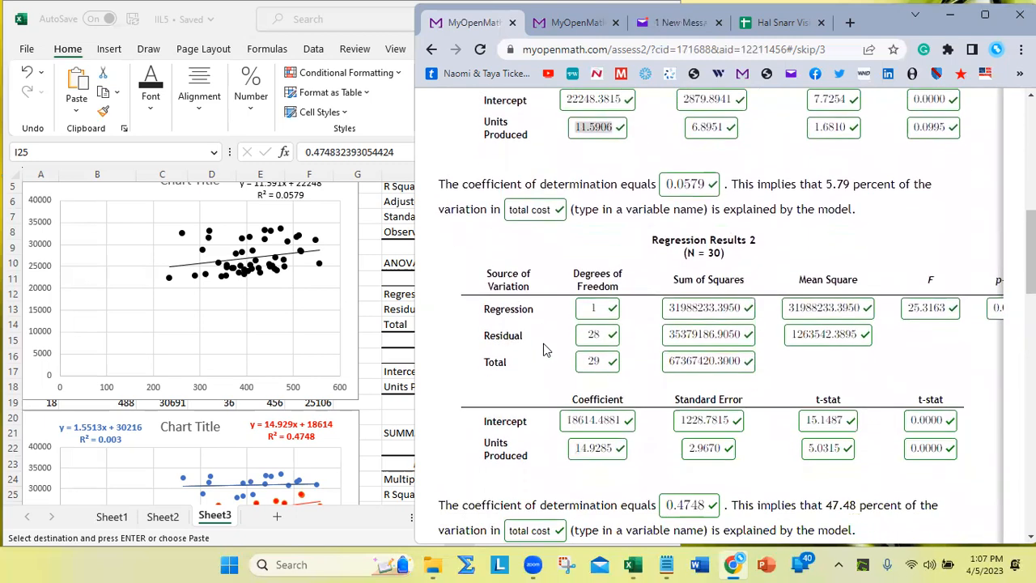
{"action": "left_click", "coordinate": [688, 505]}
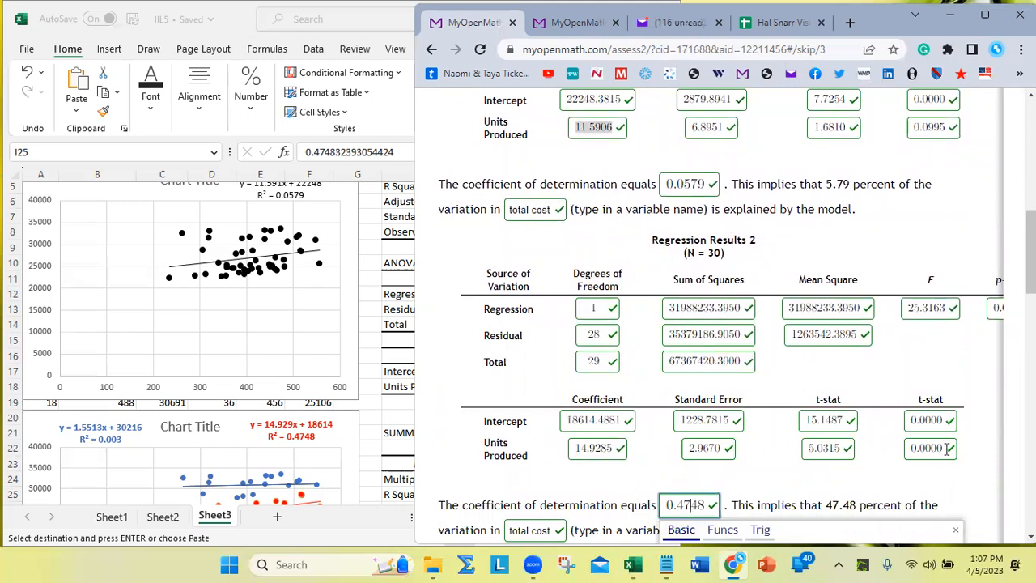
{"action": "key", "text": "shift+Tab"}
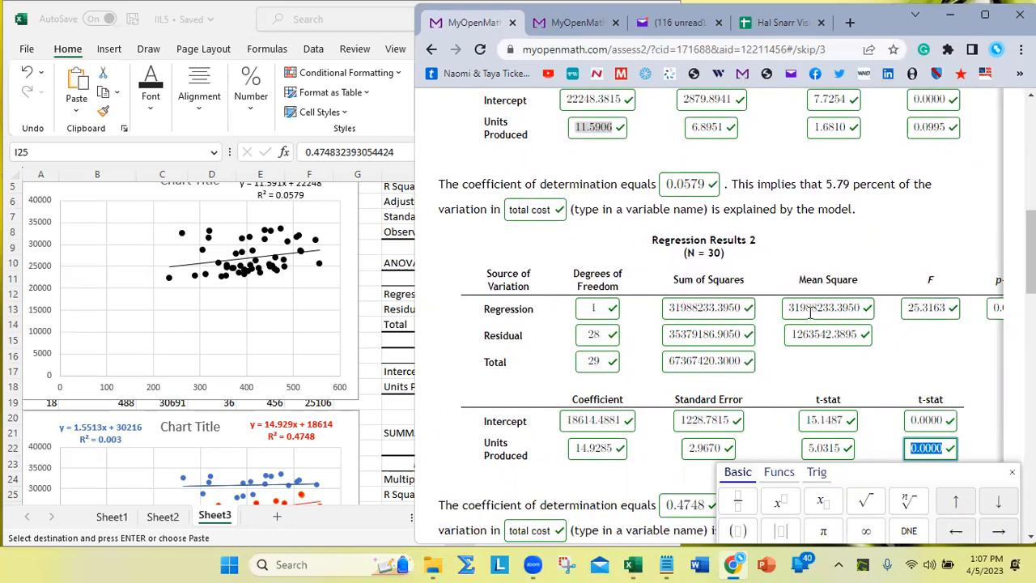
{"action": "scroll", "coordinate": [809, 313], "scroll_direction": "down", "scroll_amount": 2}
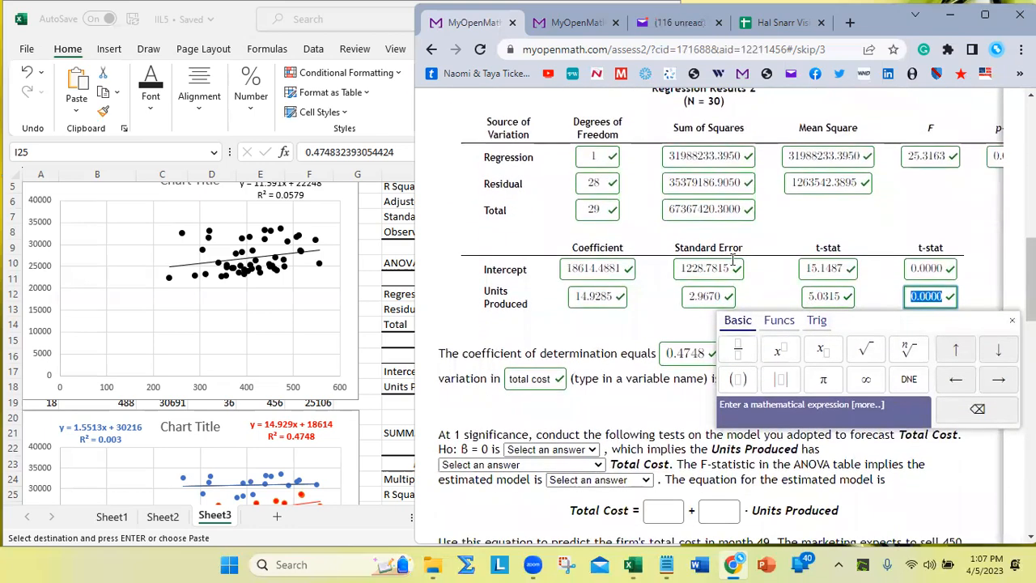
{"action": "scroll", "coordinate": [733, 259], "scroll_direction": "down", "scroll_amount": 1}
{"action": "left_click", "coordinate": [663, 369]}
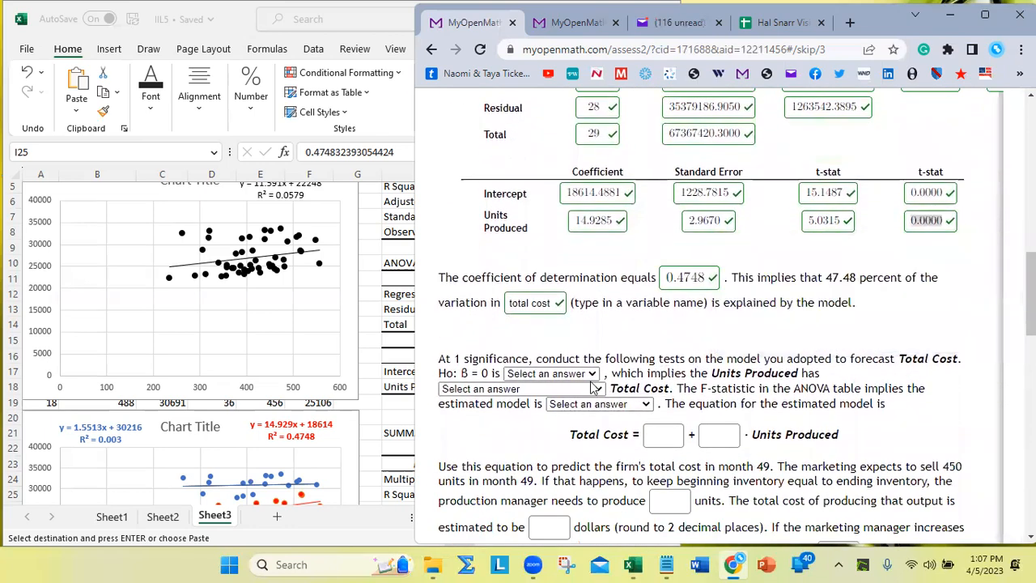
{"action": "left_click", "coordinate": [529, 374]}
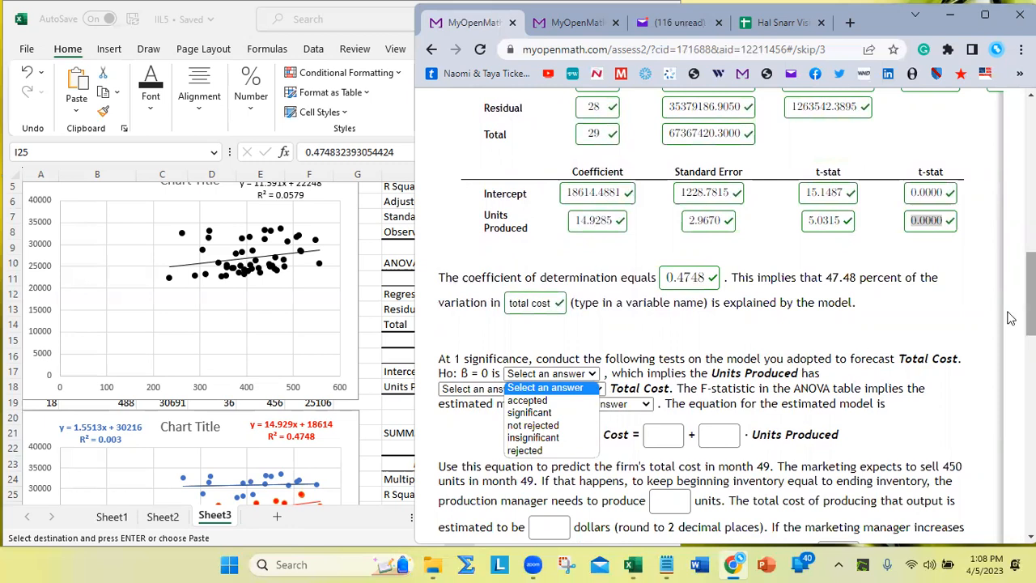
{"action": "scroll", "coordinate": [965, 265], "scroll_direction": "up", "scroll_amount": 2}
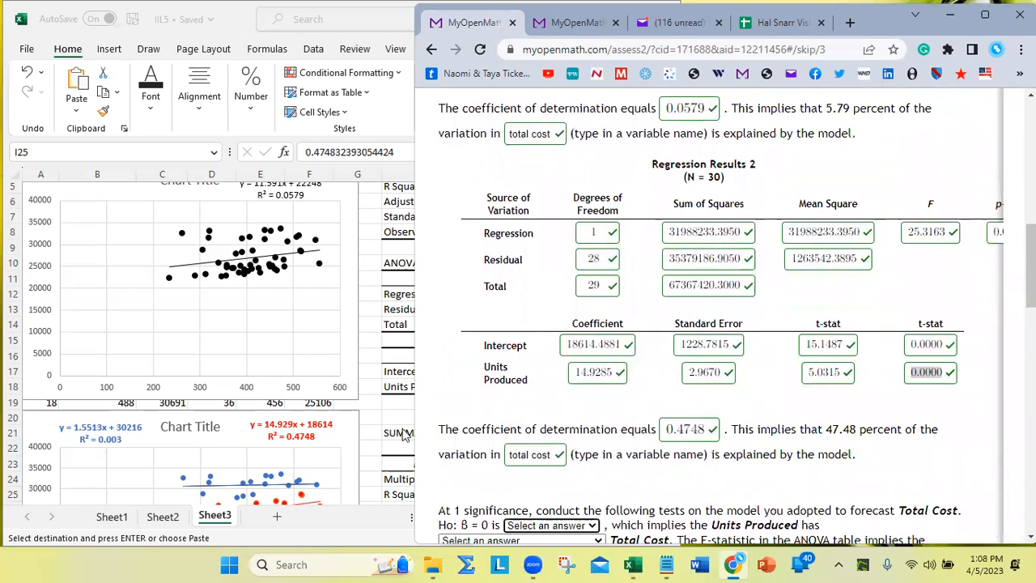
Step: Open question Q3, BUS458 T3 Q3 (simple regression), for editing from the assessment's Add/Remove Questions page
{"action": "left_click", "coordinate": [585, 24]}
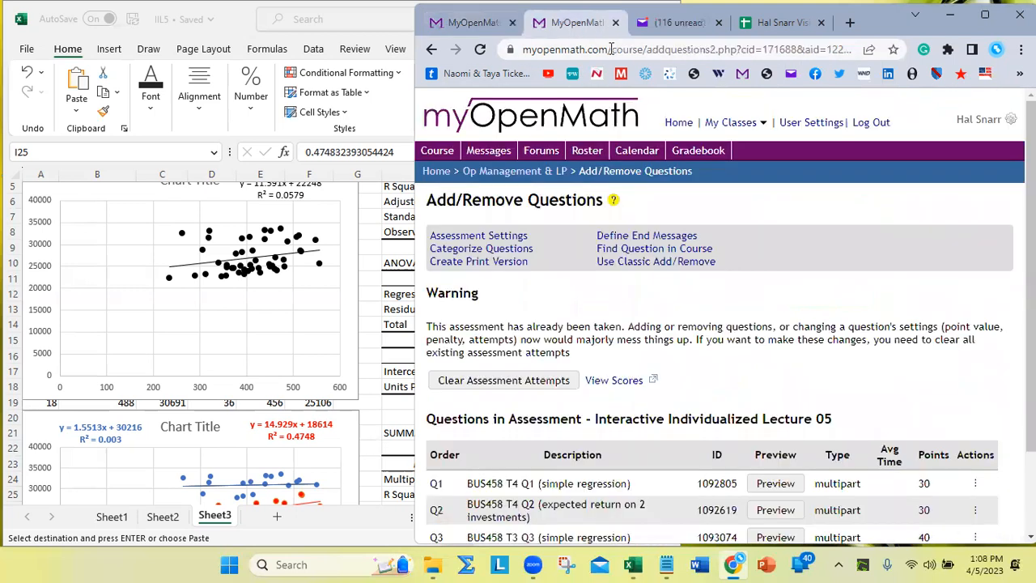
{"action": "scroll", "coordinate": [512, 381], "scroll_direction": "down", "scroll_amount": 1}
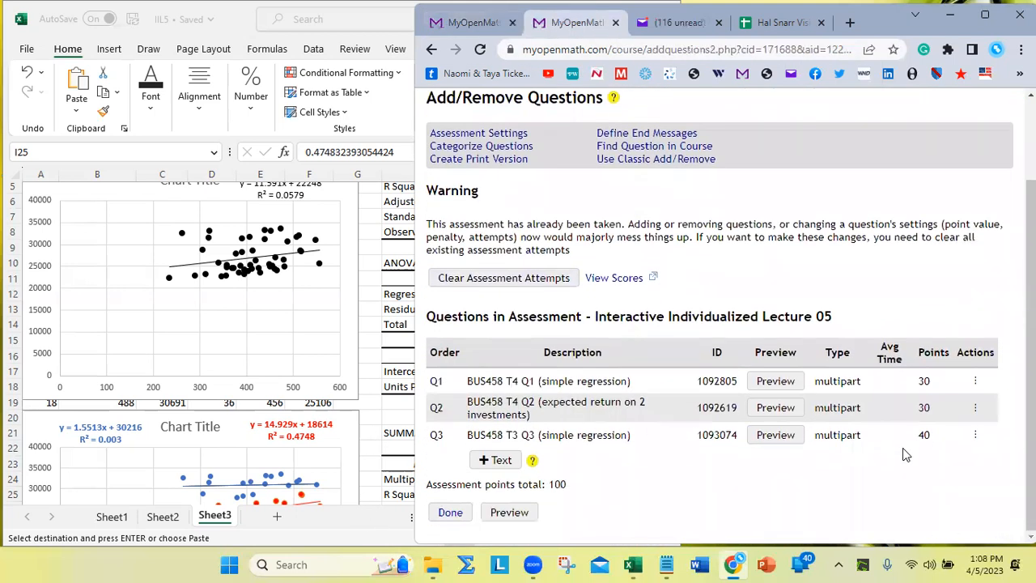
{"action": "left_click", "coordinate": [975, 435]}
{"action": "left_click", "coordinate": [908, 481]}
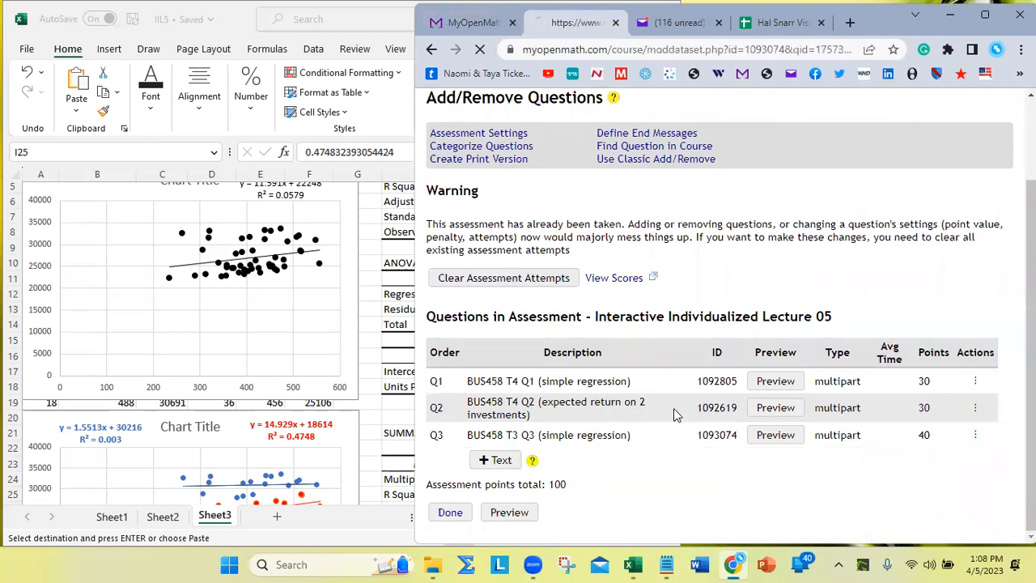
Step: Switch the question text from HTML source to the formatted editor and locate the Regression Results 1 coefficient table
{"action": "scroll", "coordinate": [607, 368], "scroll_direction": "down", "scroll_amount": 5}
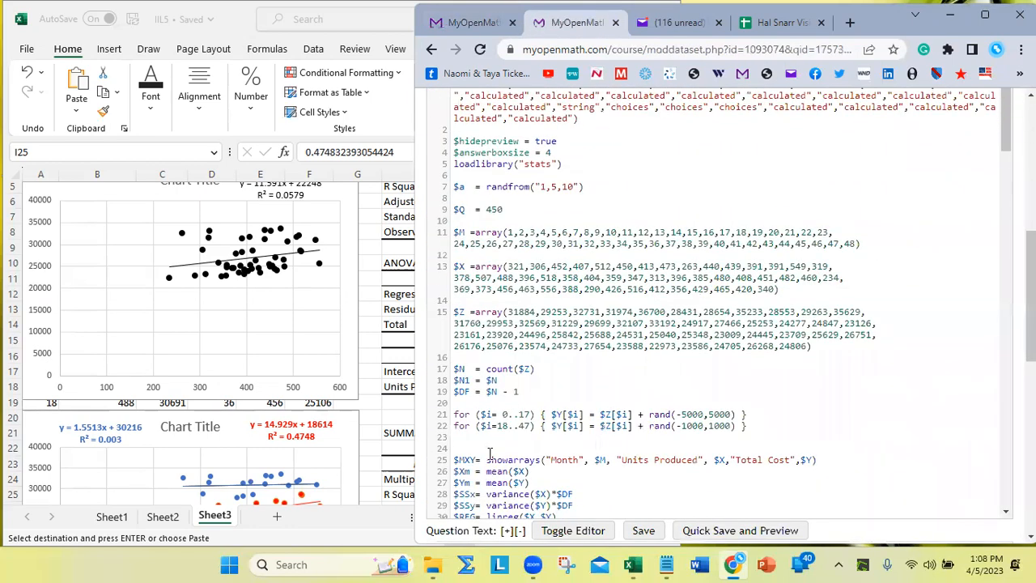
{"action": "scroll", "coordinate": [609, 368], "scroll_direction": "down", "scroll_amount": 20}
{"action": "scroll", "coordinate": [516, 417], "scroll_direction": "down", "scroll_amount": 10}
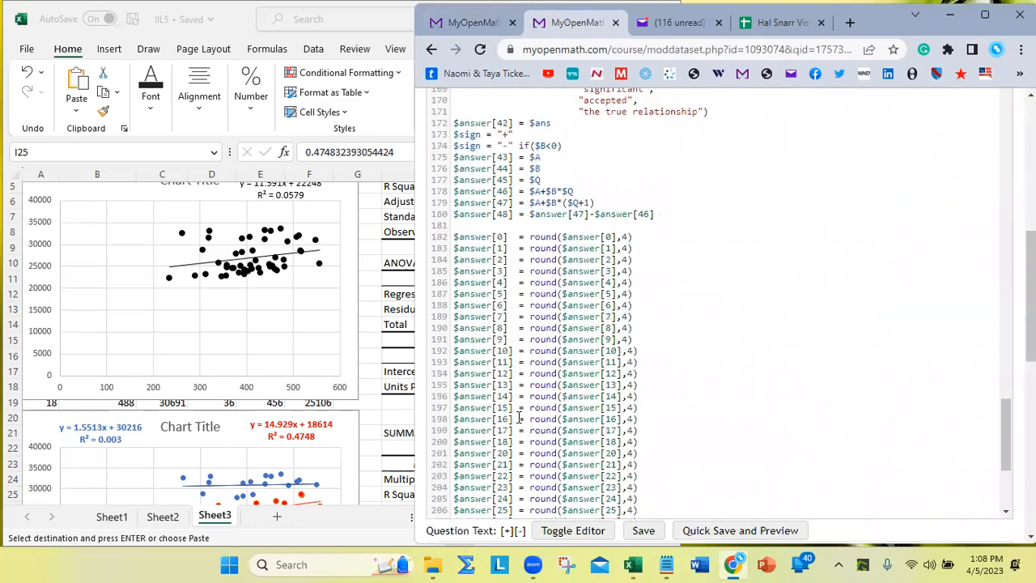
{"action": "scroll", "coordinate": [460, 436], "scroll_direction": "down", "scroll_amount": 3}
{"action": "scroll", "coordinate": [444, 437], "scroll_direction": "down", "scroll_amount": 3}
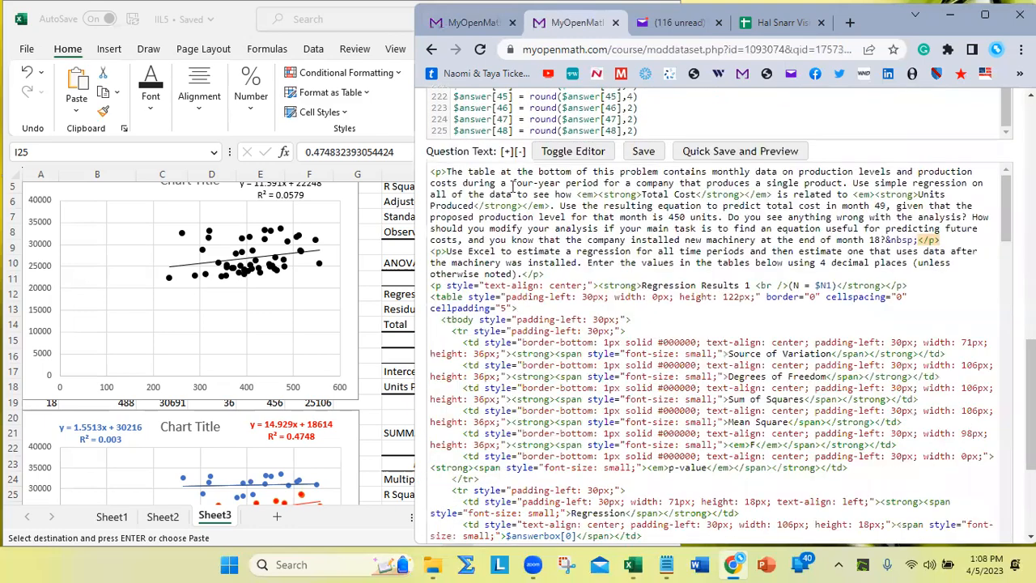
{"action": "left_click", "coordinate": [576, 153]}
{"action": "scroll", "coordinate": [662, 286], "scroll_direction": "down", "scroll_amount": 2}
{"action": "scroll", "coordinate": [809, 315], "scroll_direction": "down", "scroll_amount": 3}
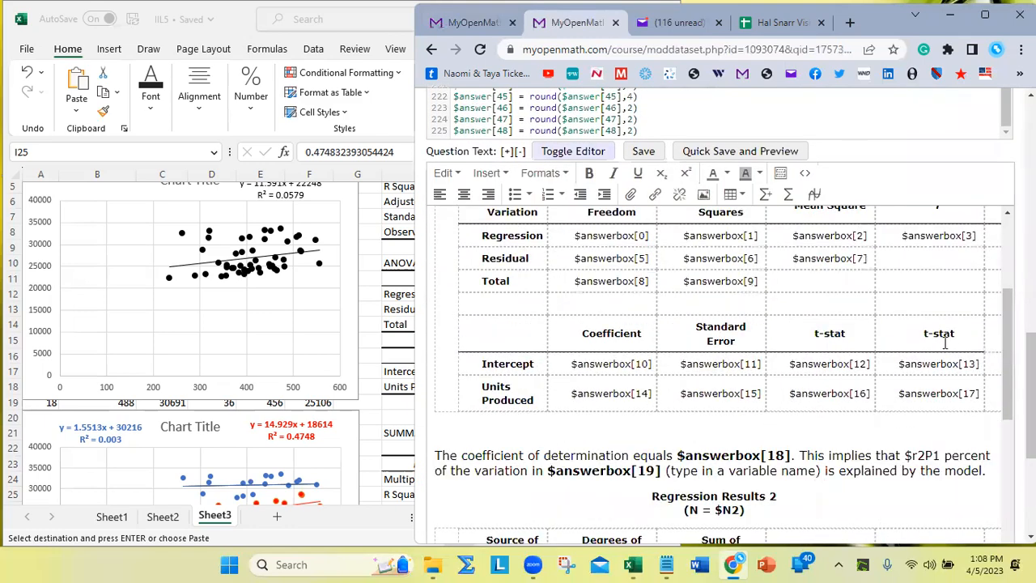
{"action": "scroll", "coordinate": [939, 338], "scroll_direction": "up", "scroll_amount": 2}
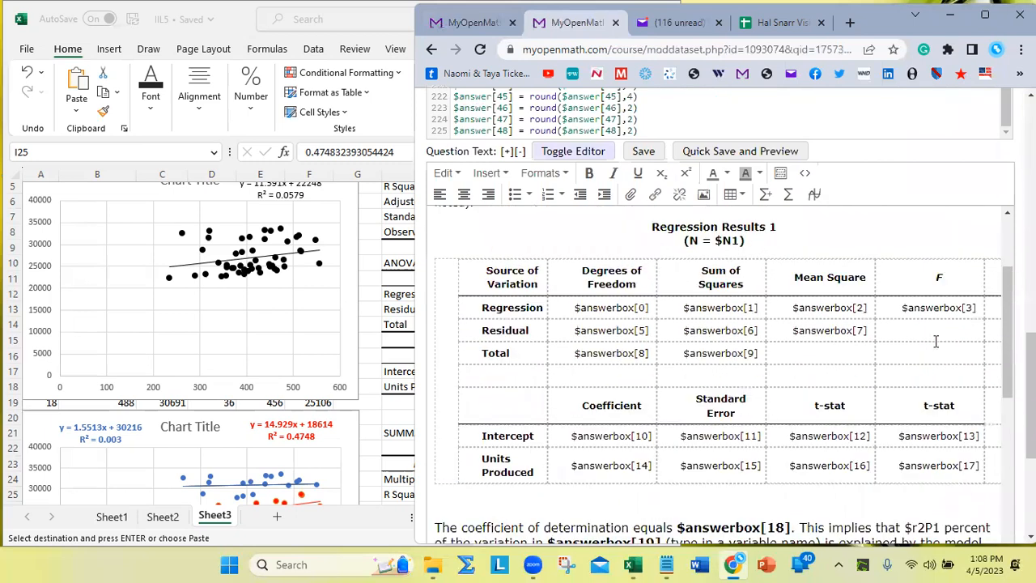
Step: Replace the second t-stat column heading in the Regression Results 1 coefficient table with "p-value"
{"action": "left_click", "coordinate": [924, 410]}
{"action": "key", "text": "BackSpace"}
{"action": "type", "text": "p-value"}
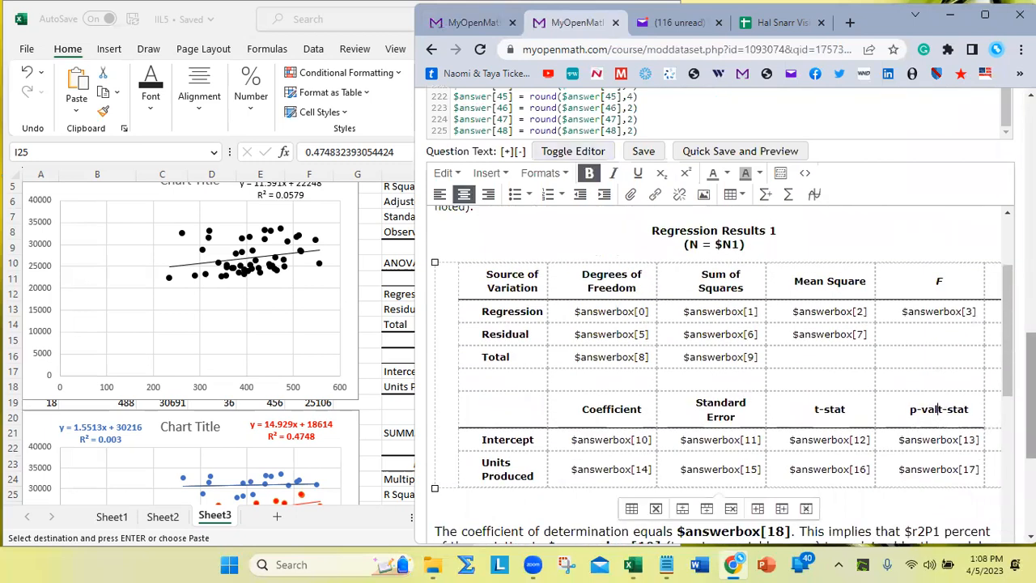
{"action": "key", "text": "Delete"}
{"action": "key", "text": "Delete"}
{"action": "key", "text": "Delete"}
{"action": "key", "text": "Delete"}
{"action": "key", "text": "Delete"}
Step: Copy the p-value heading over the second t-stat heading in the Regression Results 2 coefficient table, and quick-save the question
{"action": "key", "text": "shift+Left"}
{"action": "key", "text": "shift+Left"}
{"action": "key", "text": "shift+Left"}
{"action": "key", "text": "shift+Left"}
{"action": "key", "text": "shift+Left"}
{"action": "key", "text": "shift+Left"}
{"action": "key", "text": "shift+Left"}
{"action": "key", "text": "ctrl+c"}
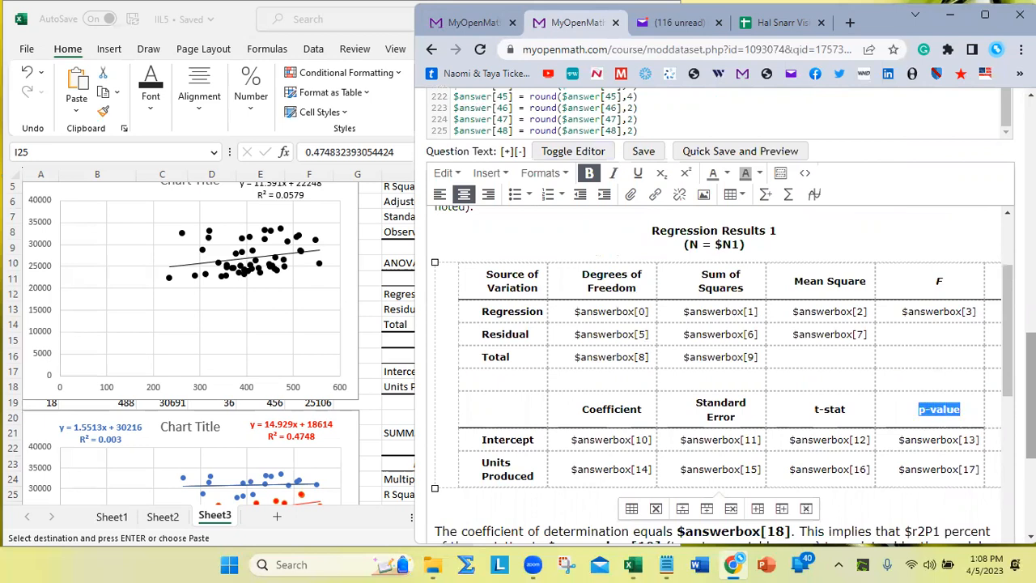
{"action": "scroll", "coordinate": [949, 371], "scroll_direction": "up", "scroll_amount": 3}
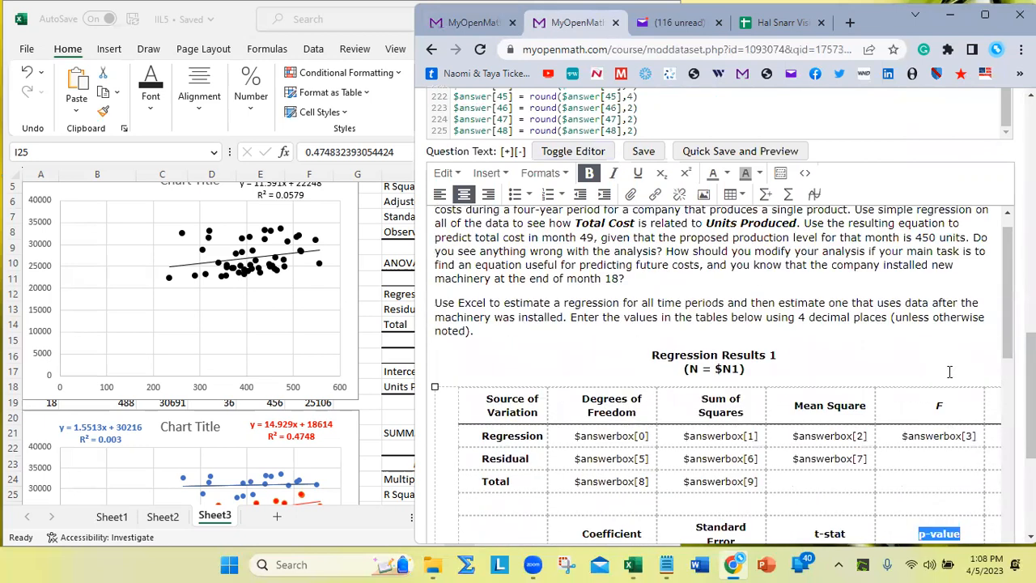
{"action": "scroll", "coordinate": [949, 372], "scroll_direction": "up", "scroll_amount": 2}
{"action": "scroll", "coordinate": [949, 372], "scroll_direction": "down", "scroll_amount": 5}
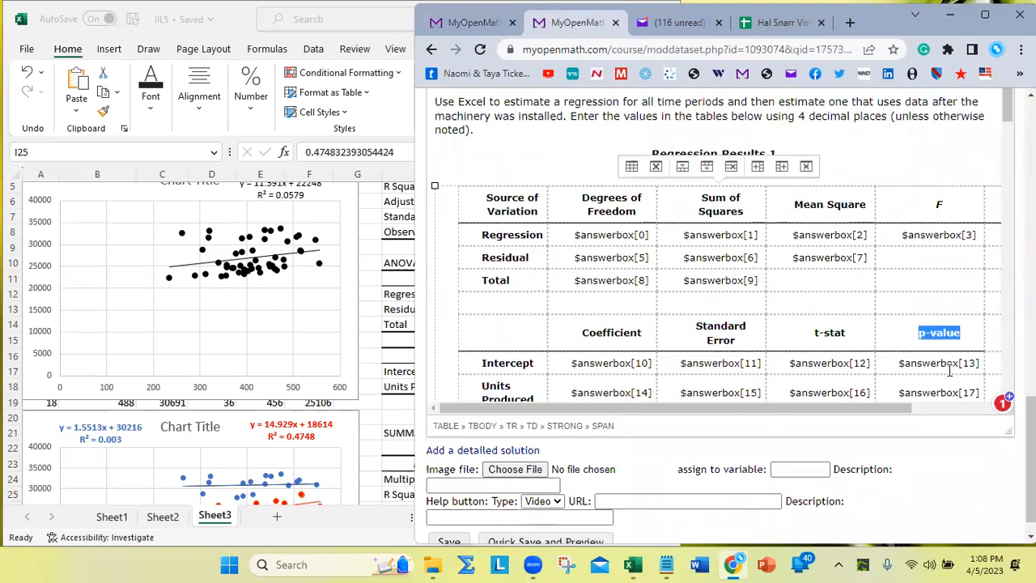
{"action": "left_click_drag", "start_coordinate": [879, 380], "coordinate": [957, 380]}
{"action": "scroll", "coordinate": [884, 330], "scroll_direction": "down", "scroll_amount": 5}
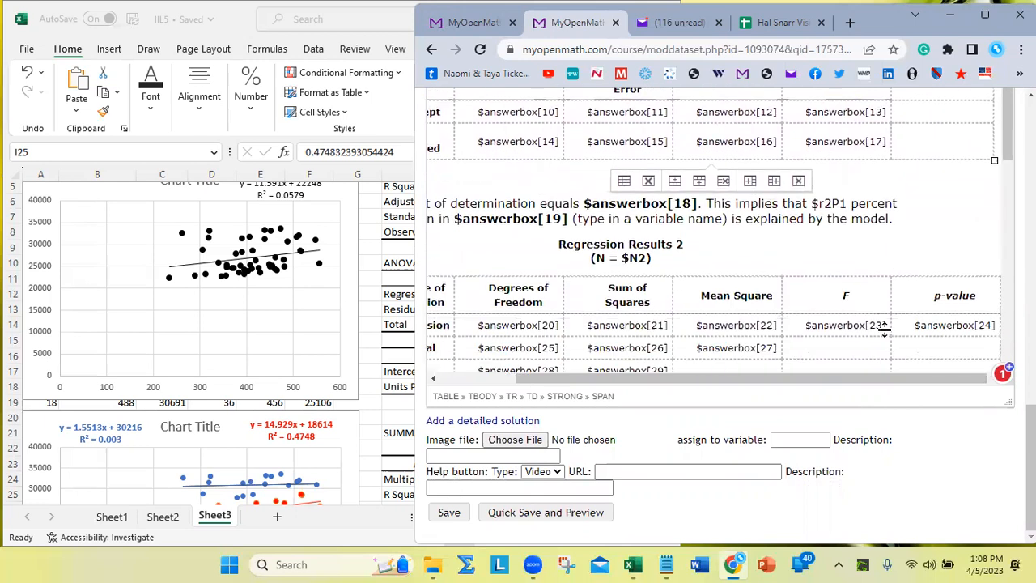
{"action": "double_click", "coordinate": [832, 265]}
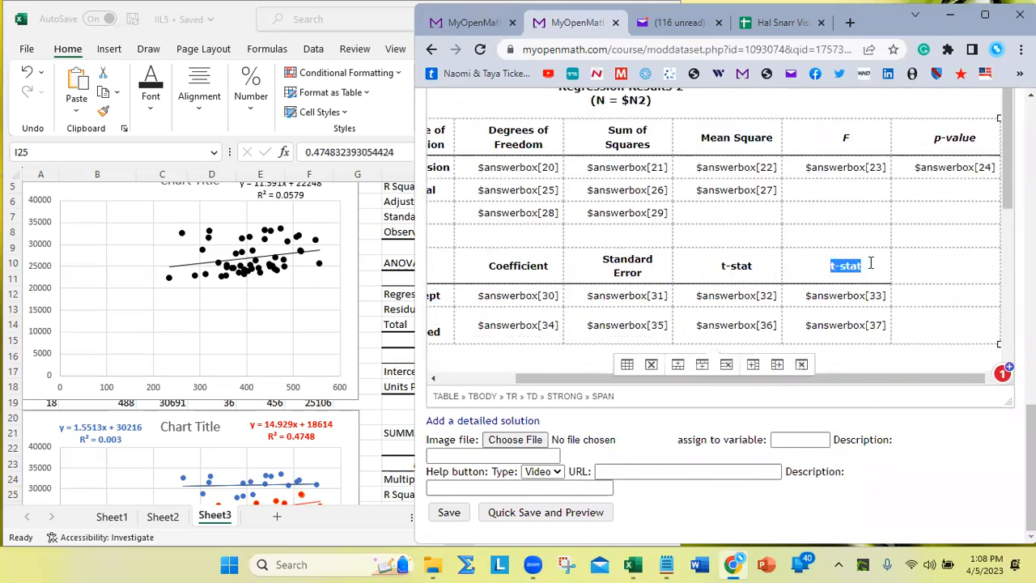
{"action": "key", "text": "ctrl+v"}
{"action": "left_click", "coordinate": [494, 512]}
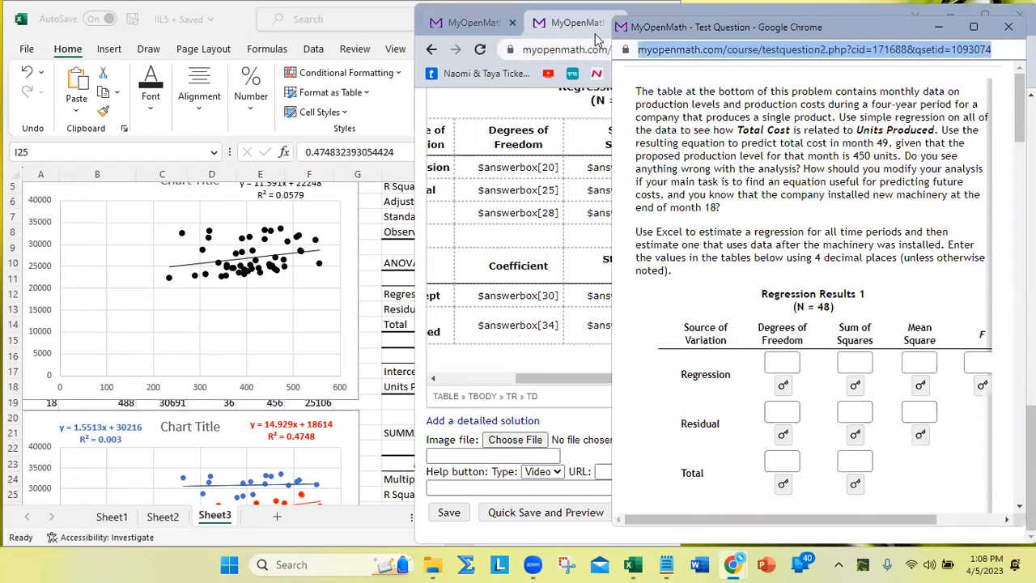
{"action": "left_click", "coordinate": [1008, 29]}
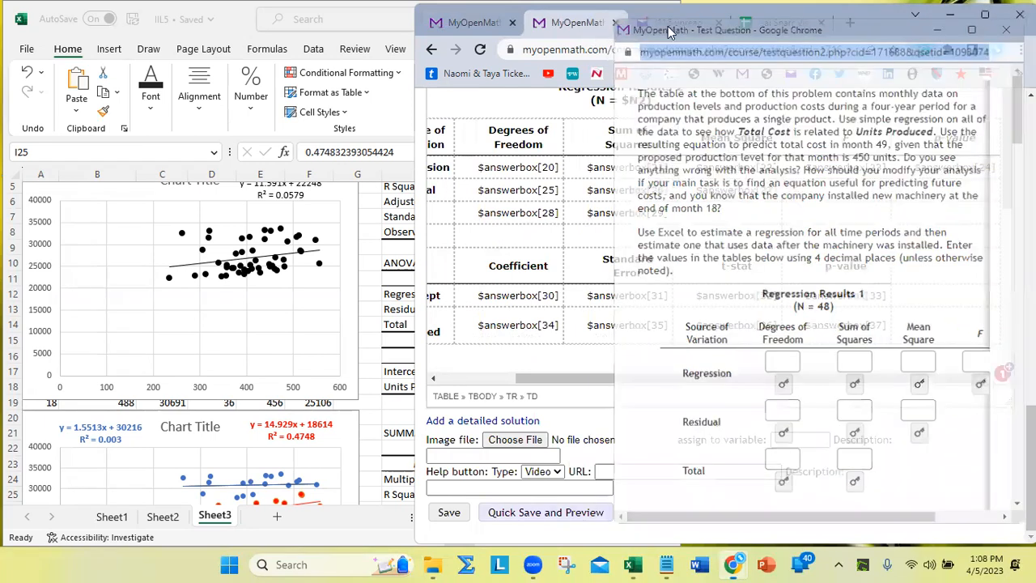
Step: Return to the assessment, shorten the Units Produced p-value in Regression Results 2 to 0.000, and resubmit the question
{"action": "left_click", "coordinate": [486, 28]}
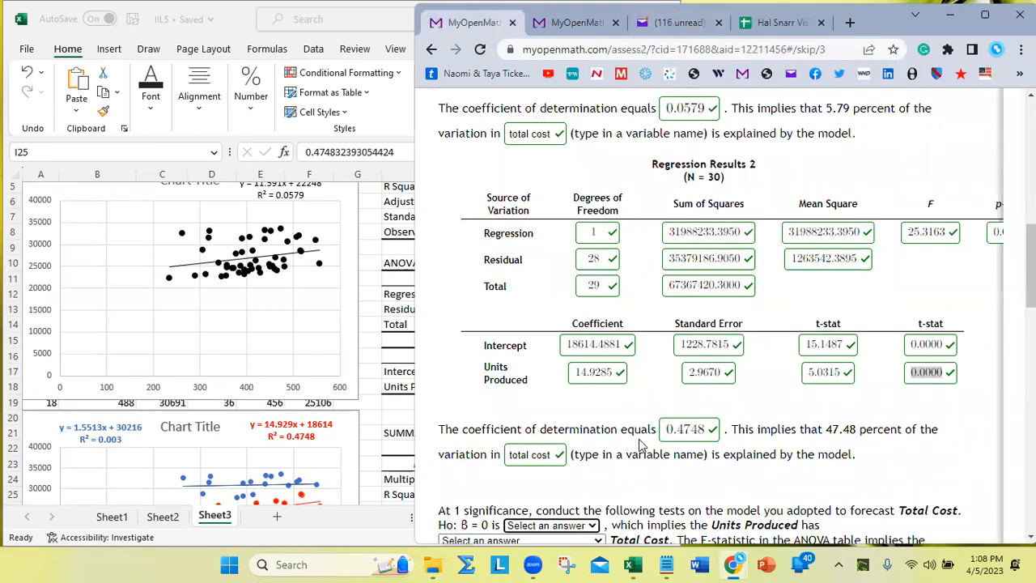
{"action": "left_click", "coordinate": [941, 373]}
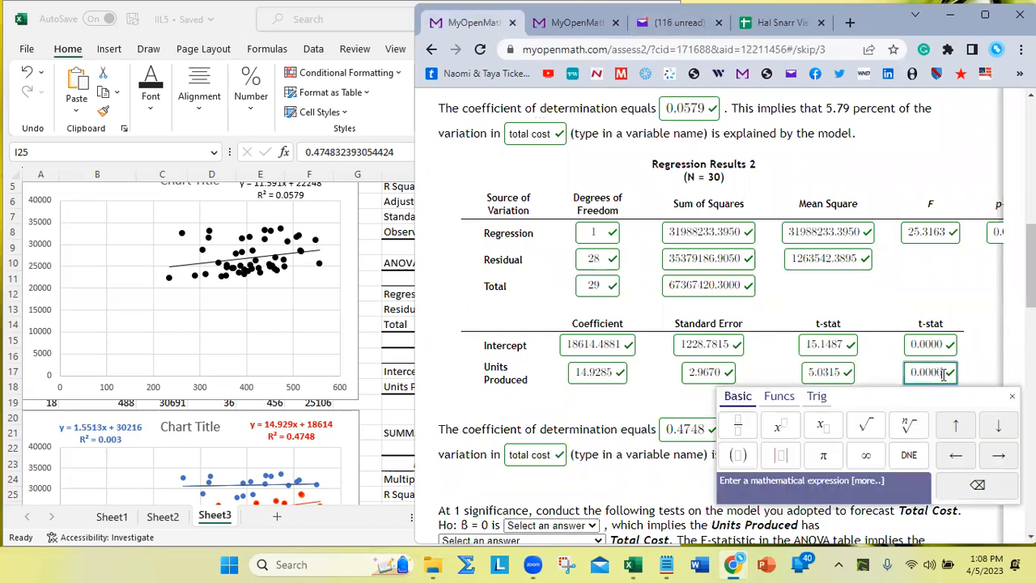
{"action": "key", "text": "BackSpace"}
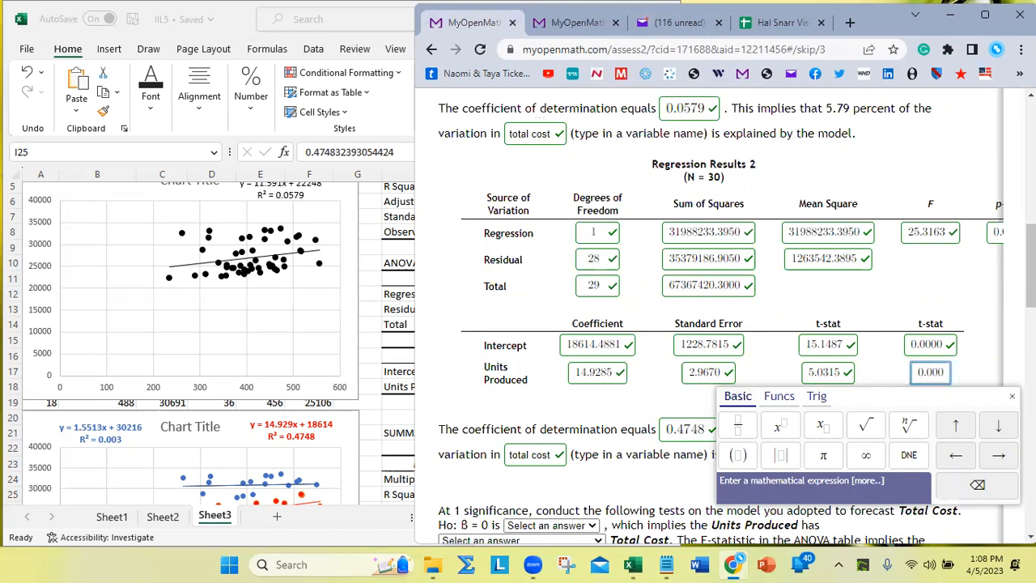
{"action": "key", "text": "Return"}
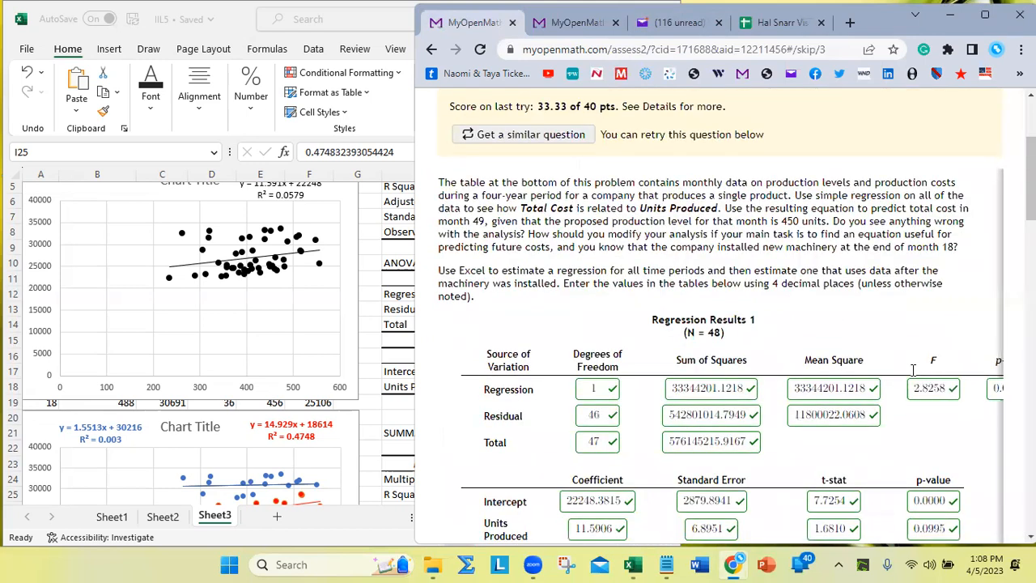
Step: Set the Units Produced p-value in Regression Results 2 back to four decimals as 0.0000
{"action": "scroll", "coordinate": [914, 369], "scroll_direction": "down", "scroll_amount": 5}
{"action": "left_click", "coordinate": [945, 473]}
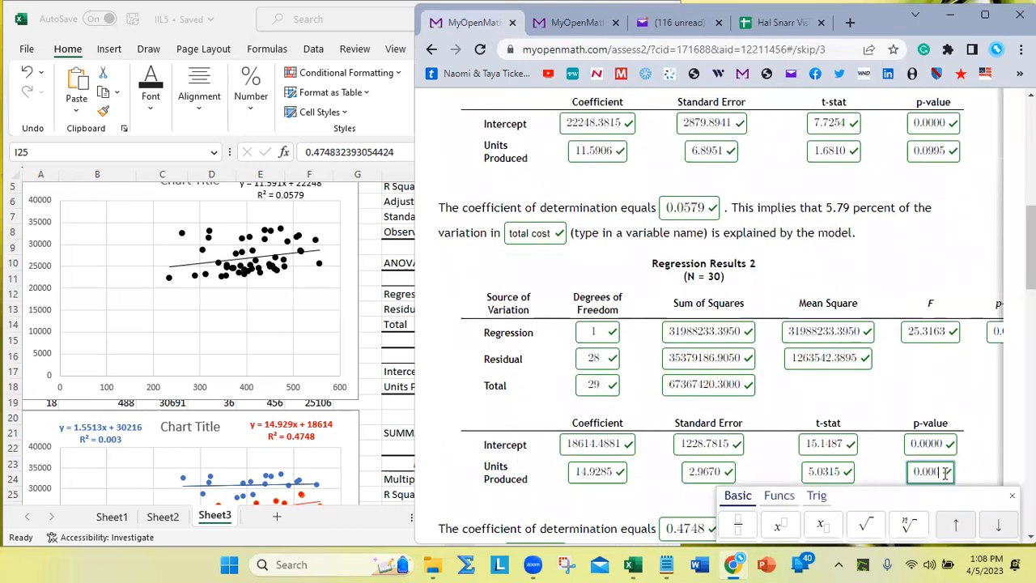
{"action": "type", "text": "0"}
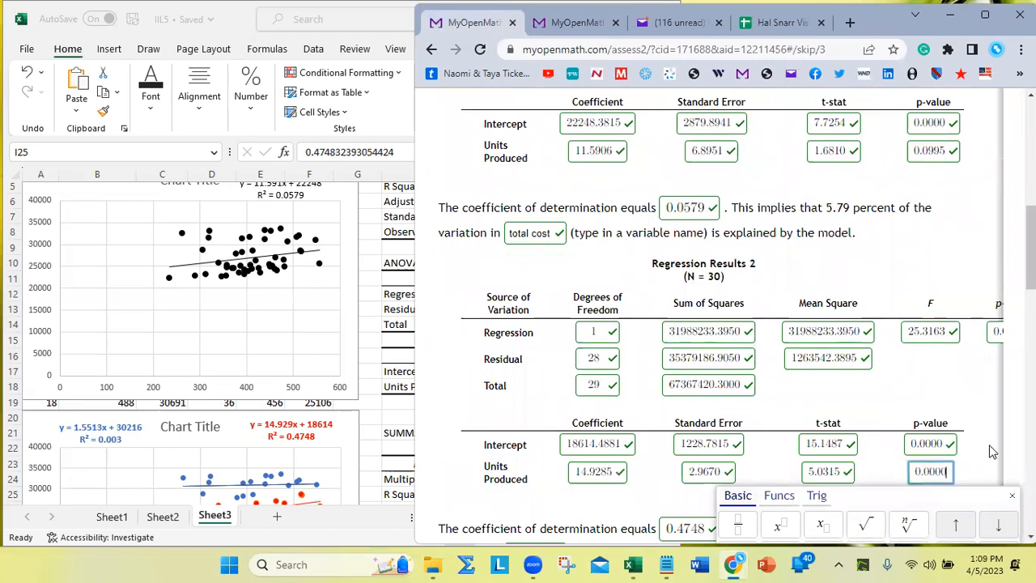
Step: Compare the Units Produced p-values of Regression Results 1 and Regression Results 2 under the corrected headings
{"action": "scroll", "coordinate": [849, 316], "scroll_direction": "up", "scroll_amount": 1}
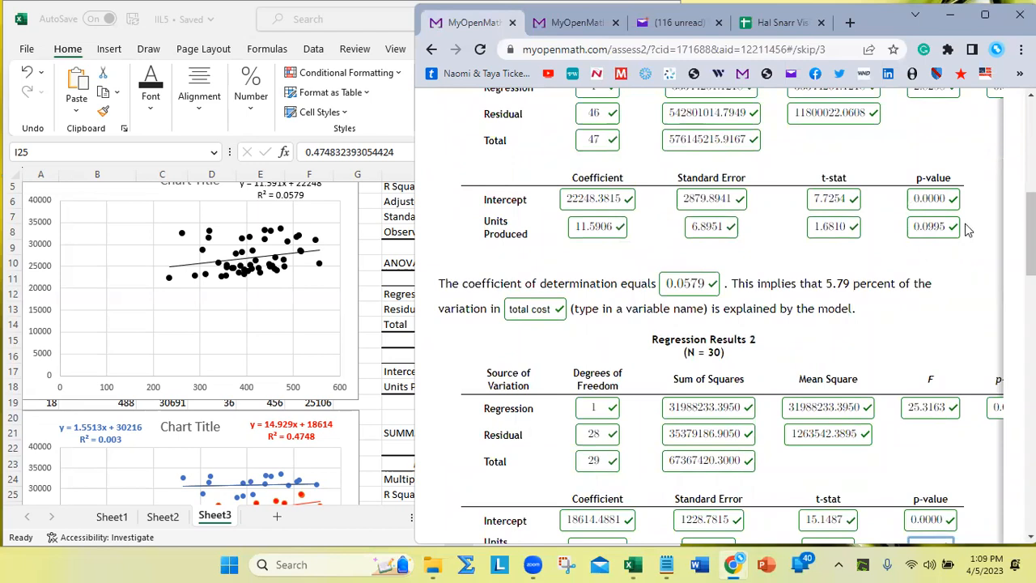
{"action": "left_click", "coordinate": [929, 229]}
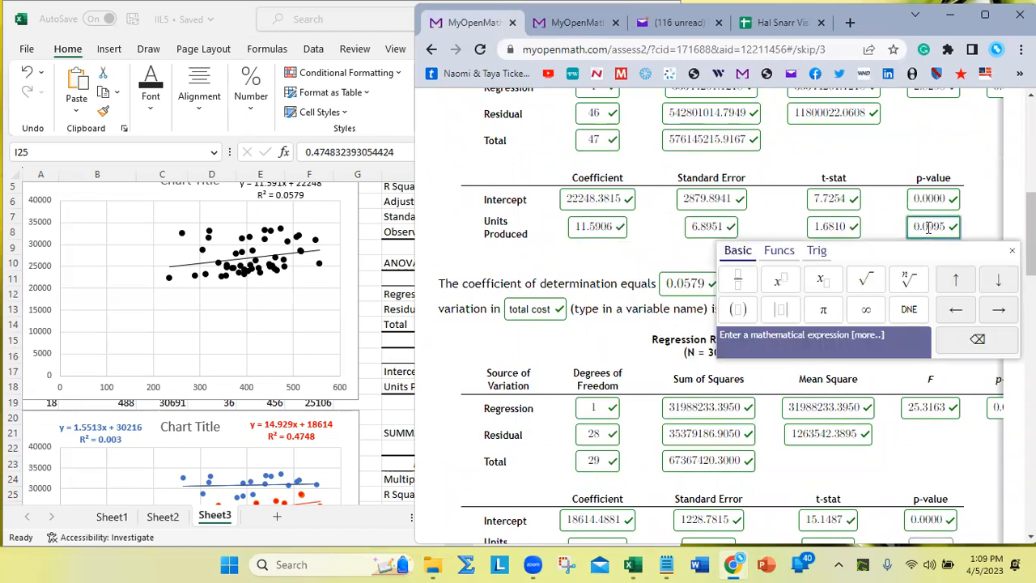
{"action": "left_click", "coordinate": [987, 189]}
{"action": "scroll", "coordinate": [987, 189], "scroll_direction": "down", "scroll_amount": 1}
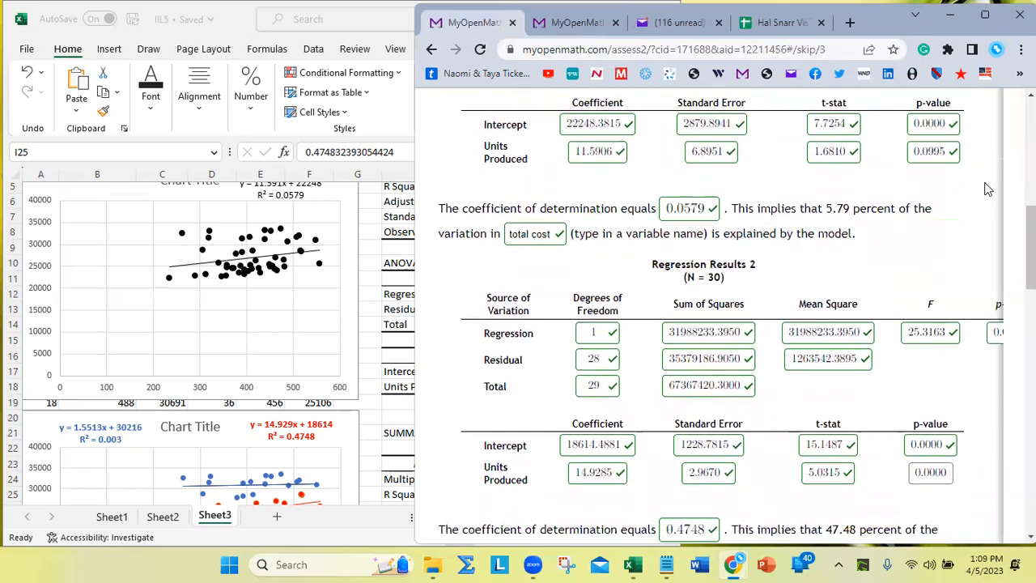
{"action": "scroll", "coordinate": [986, 194], "scroll_direction": "down", "scroll_amount": 1}
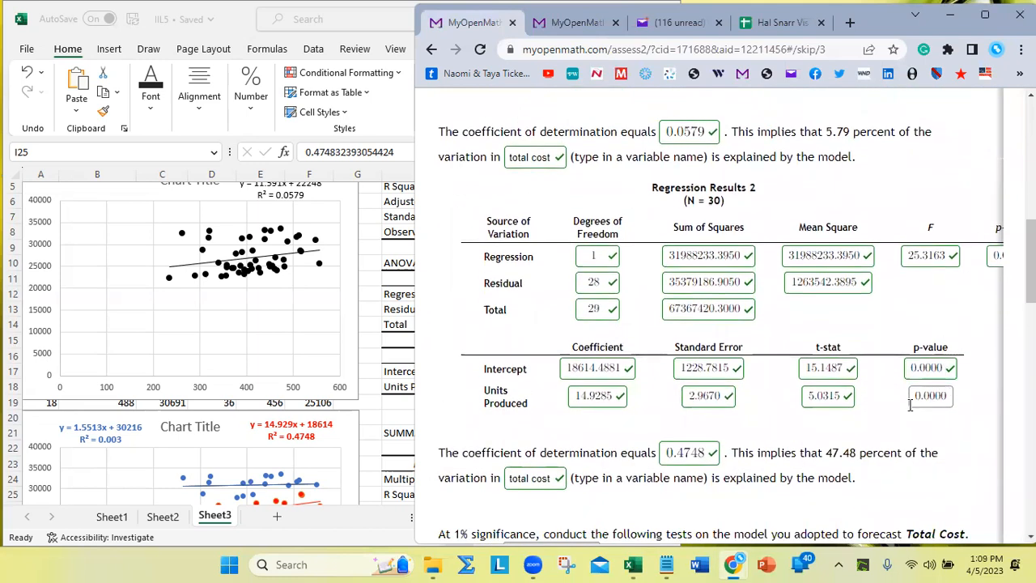
{"action": "left_click", "coordinate": [938, 400]}
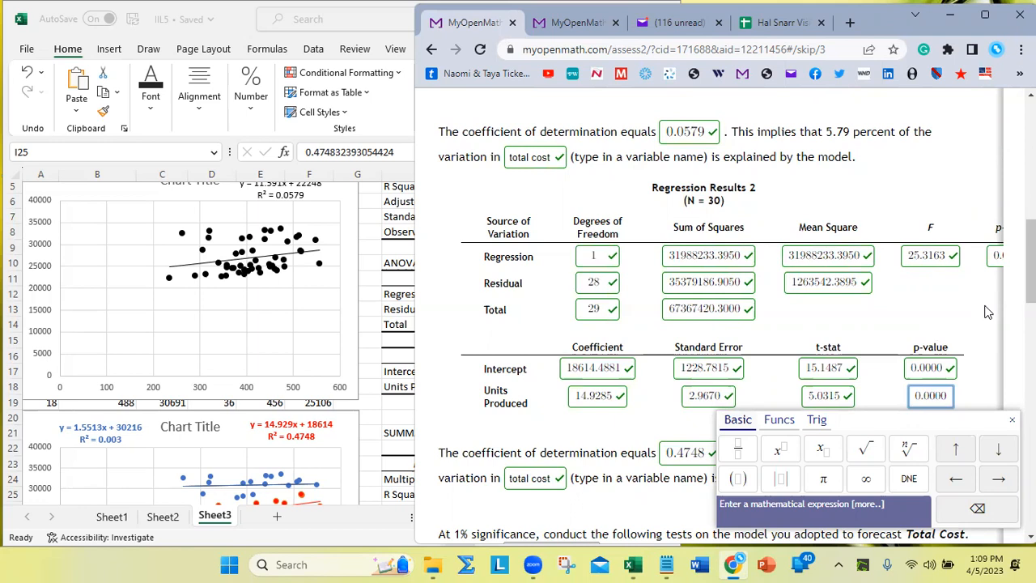
Step: Answer that the hypothesis Ho: β = 0 is rejected in the 1% significance test
{"action": "left_click", "coordinate": [841, 399]}
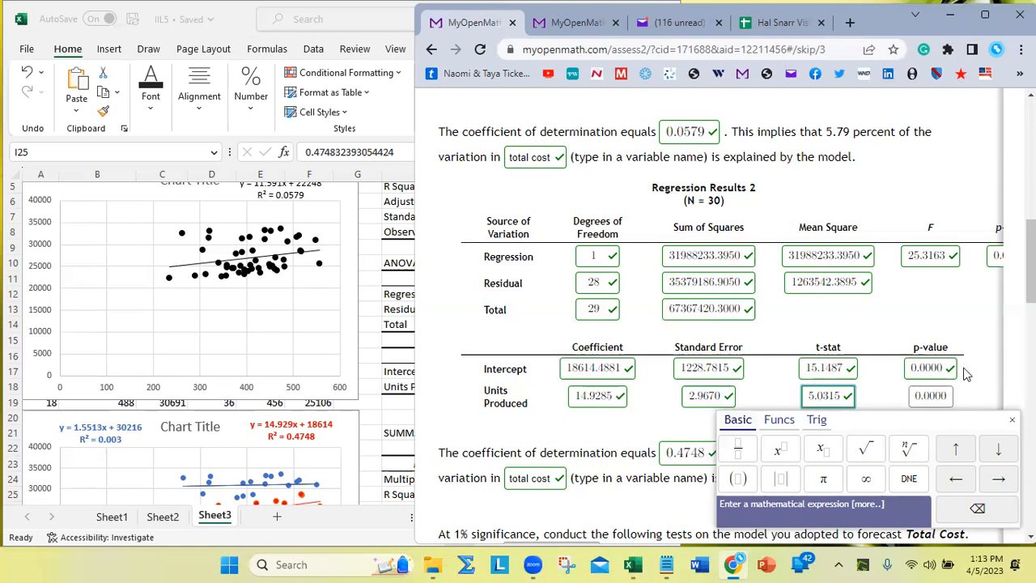
{"action": "scroll", "coordinate": [914, 356], "scroll_direction": "down", "scroll_amount": 2}
{"action": "left_click", "coordinate": [670, 334]}
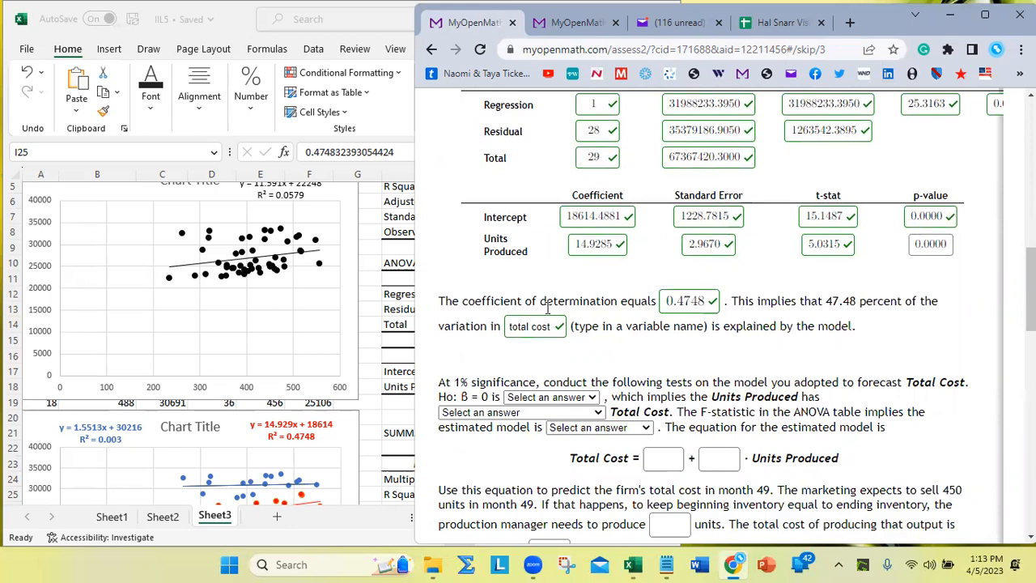
{"action": "left_click", "coordinate": [548, 396]}
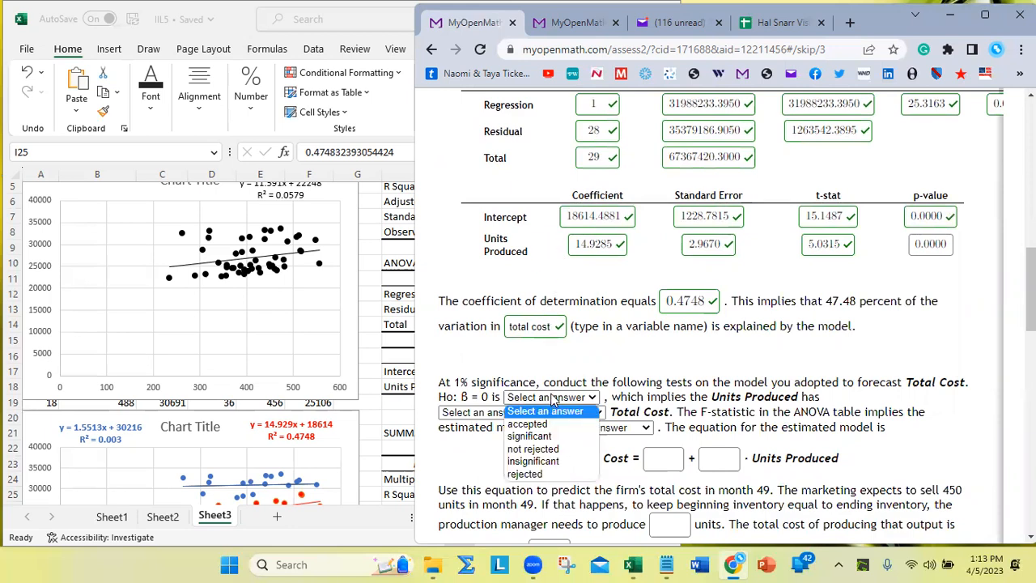
{"action": "left_click", "coordinate": [538, 476]}
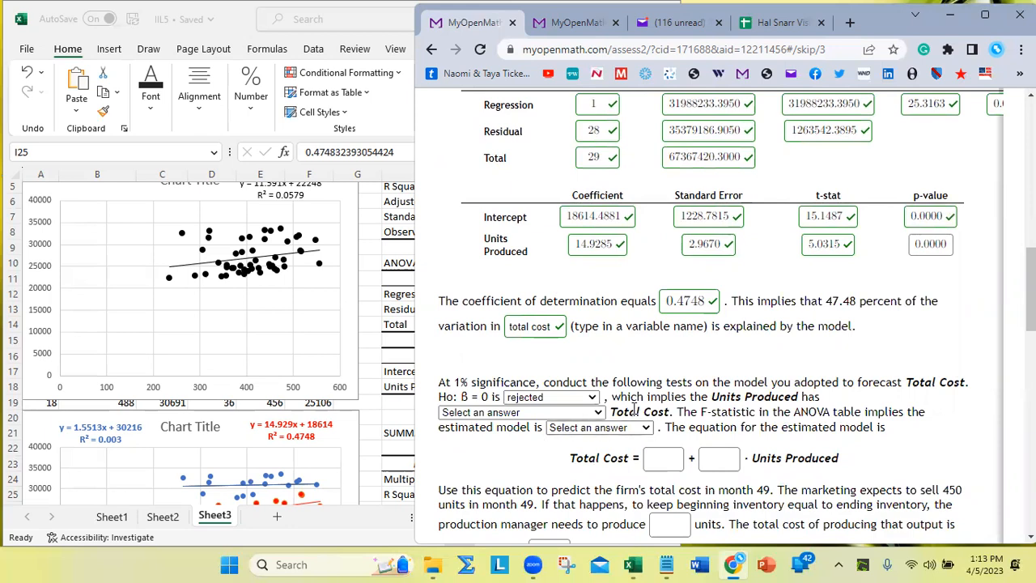
Step: Answer that Units Produced has a significant positive effect on Total Cost and that the estimated model is significant
{"action": "left_click", "coordinate": [531, 415]}
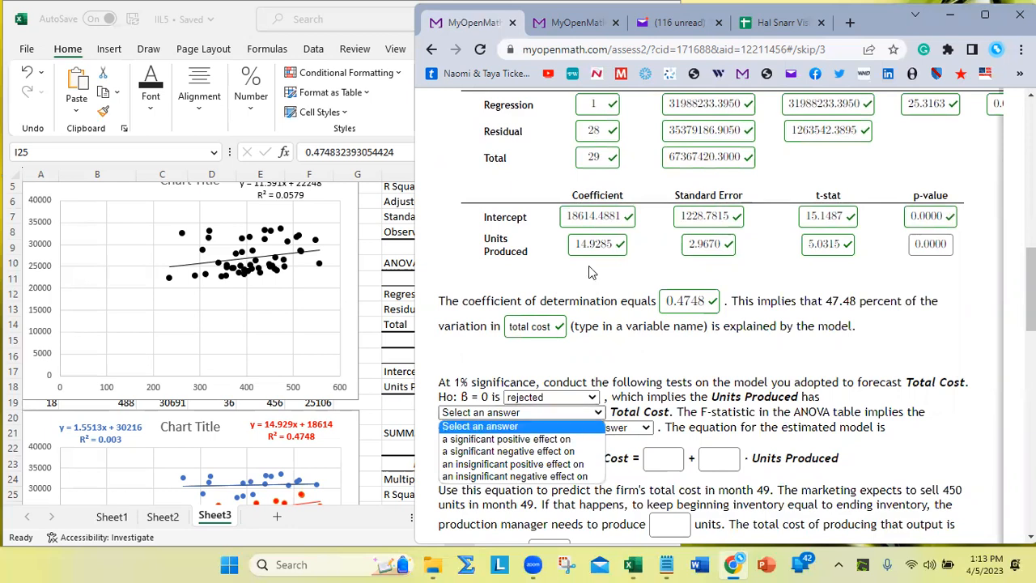
{"action": "left_click", "coordinate": [580, 243]}
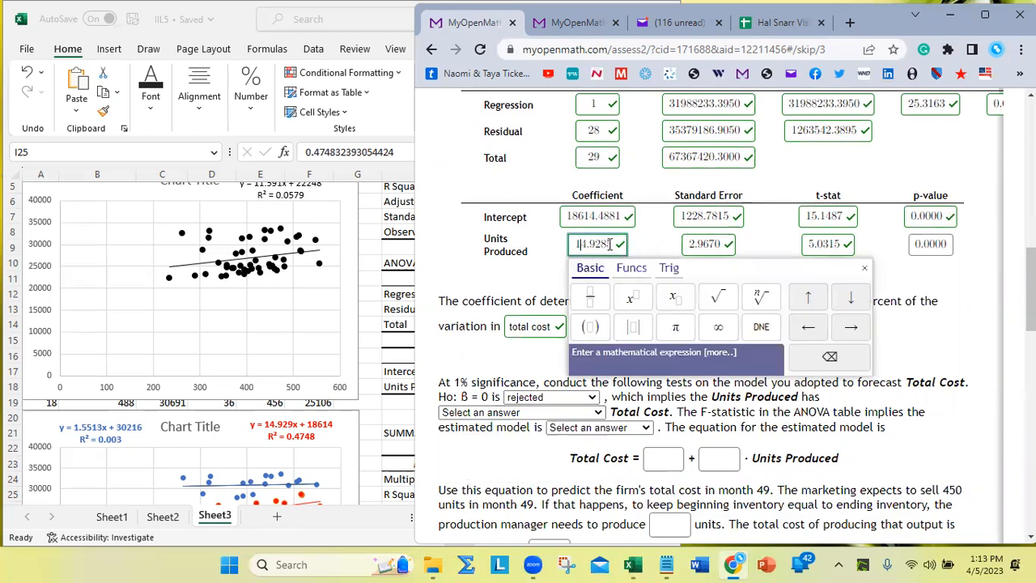
{"action": "left_click", "coordinate": [476, 412]}
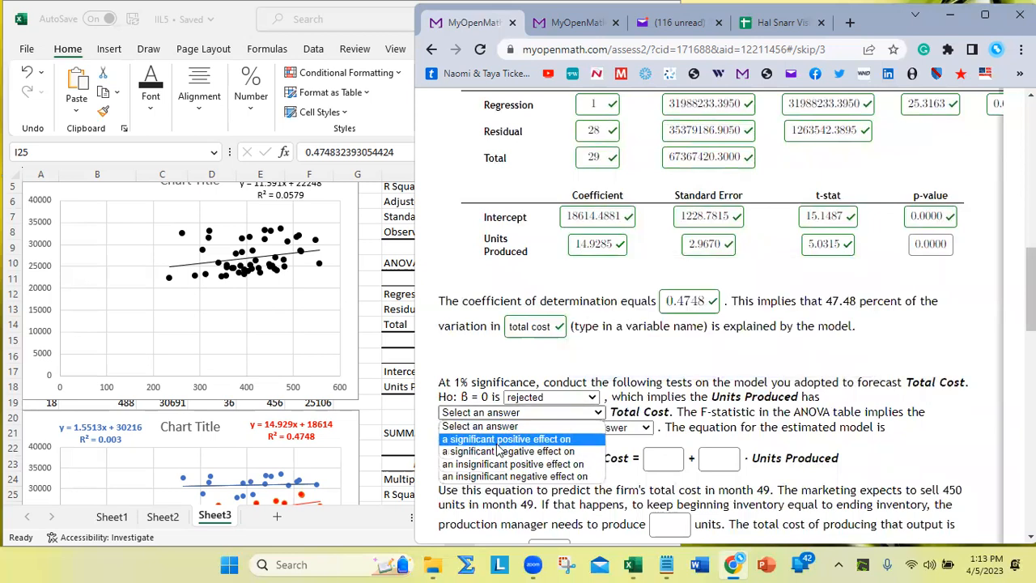
{"action": "left_click", "coordinate": [502, 440]}
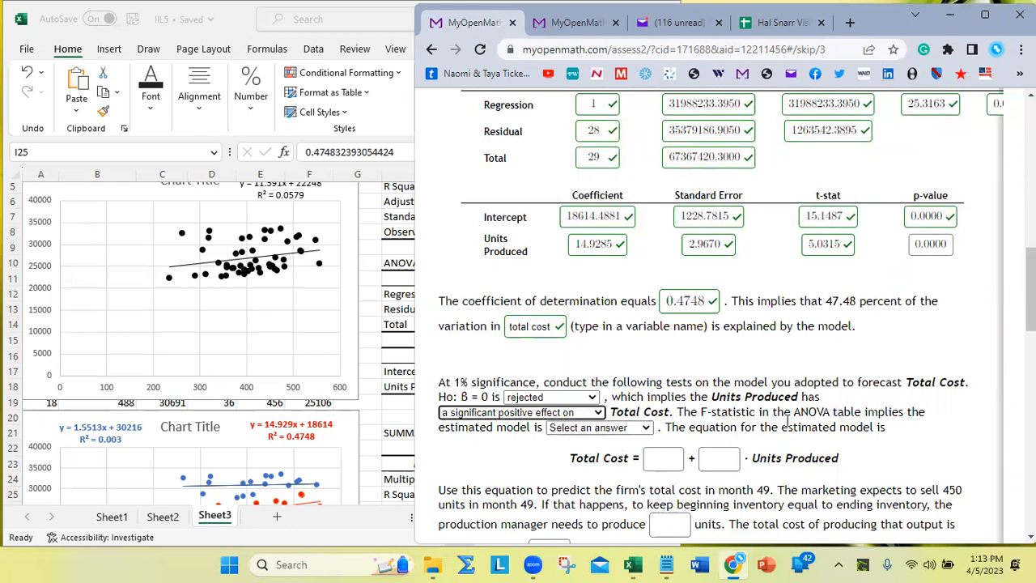
{"action": "left_click", "coordinate": [579, 435]}
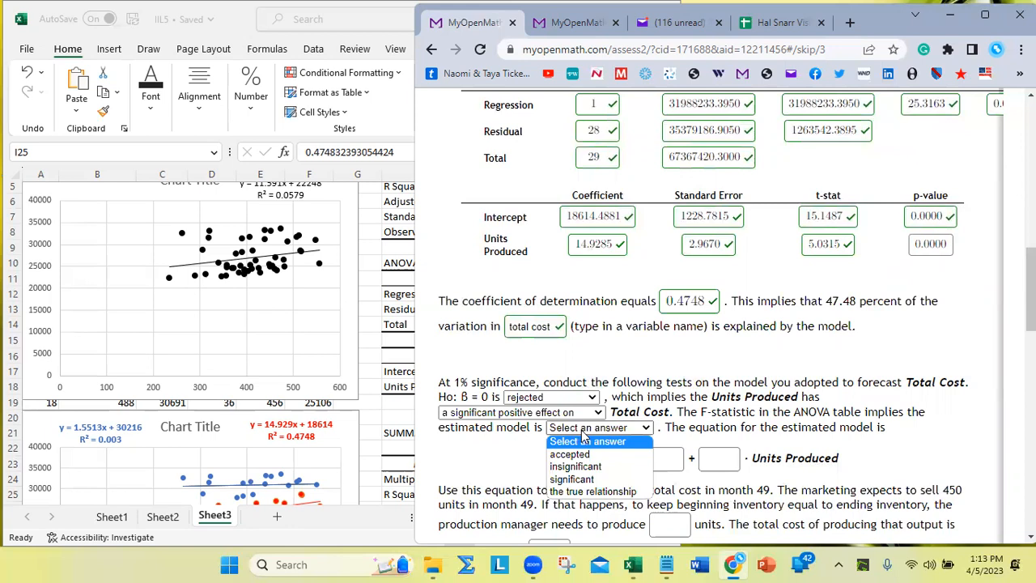
{"action": "left_click", "coordinate": [582, 480]}
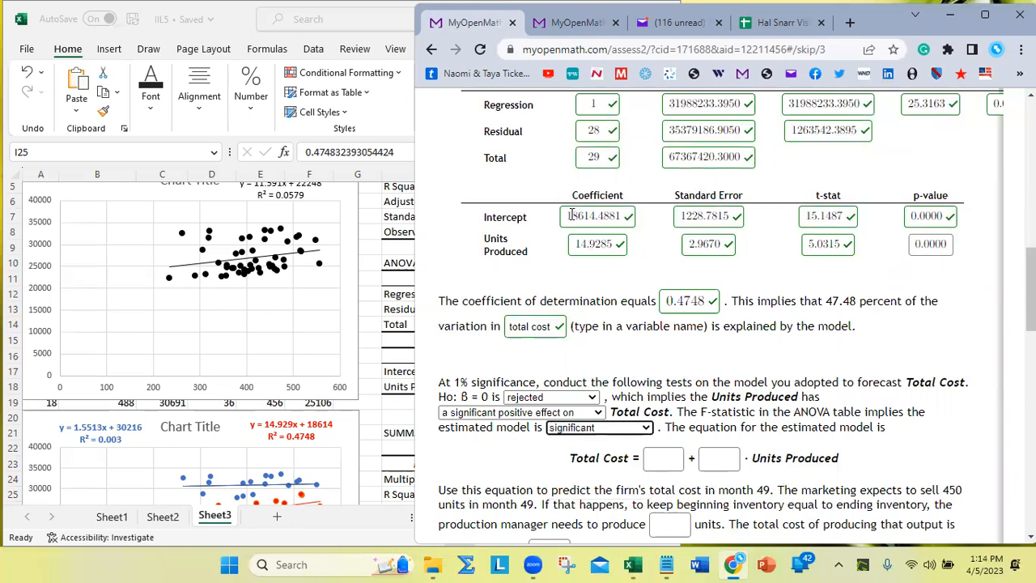
Step: Copy the intercept 18614.4881 and Units Produced coefficient 14.9285 from Regression Results 2 into the Total Cost equation, and submit the question
{"action": "left_click_drag", "start_coordinate": [564, 215], "coordinate": [651, 220]}
{"action": "key", "text": "ctrl+c"}
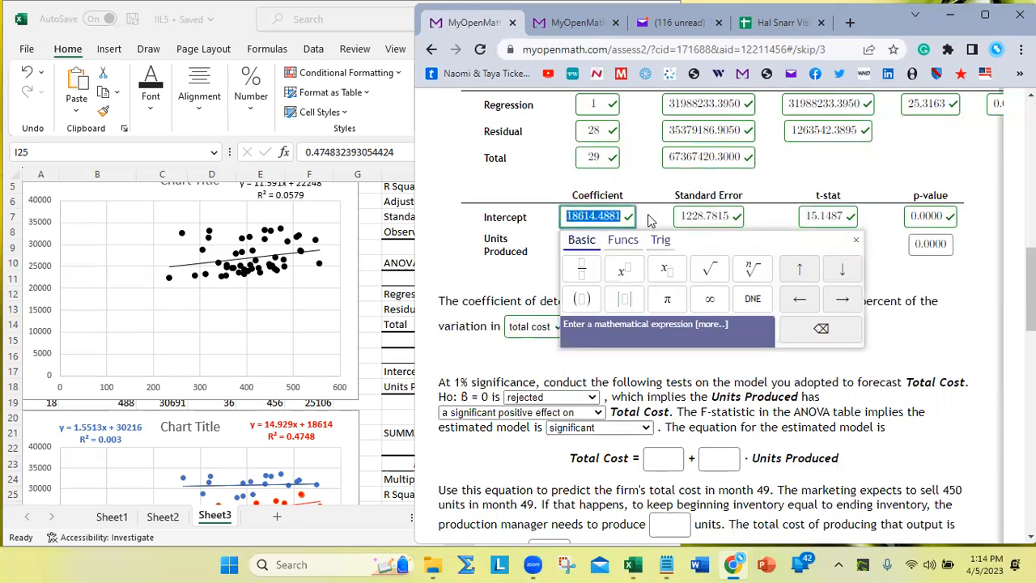
{"action": "left_click", "coordinate": [653, 458]}
{"action": "key", "text": "ctrl+v"}
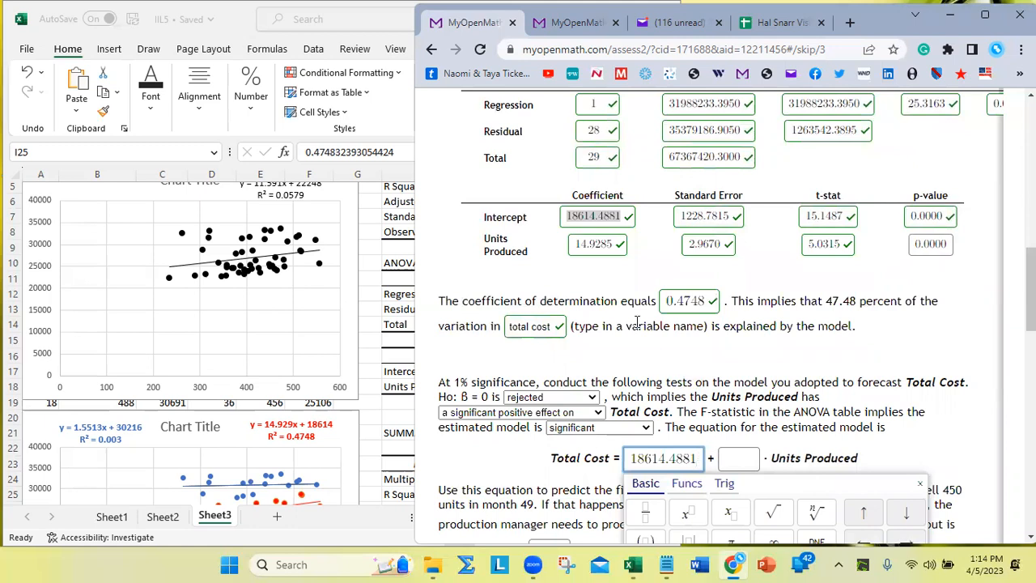
{"action": "left_click_drag", "start_coordinate": [578, 243], "coordinate": [634, 247]}
{"action": "key", "text": "ctrl+c"}
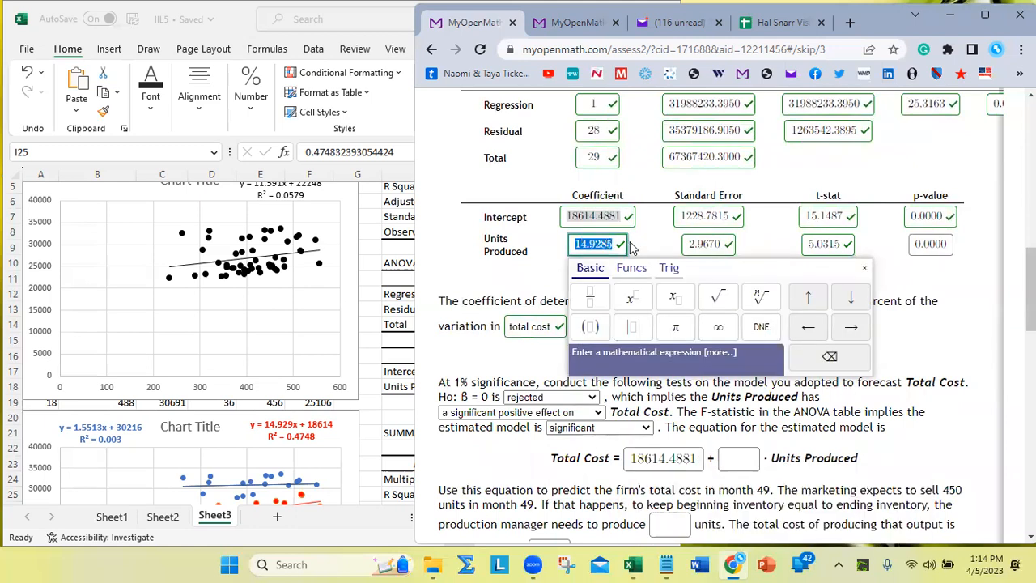
{"action": "left_click", "coordinate": [734, 459]}
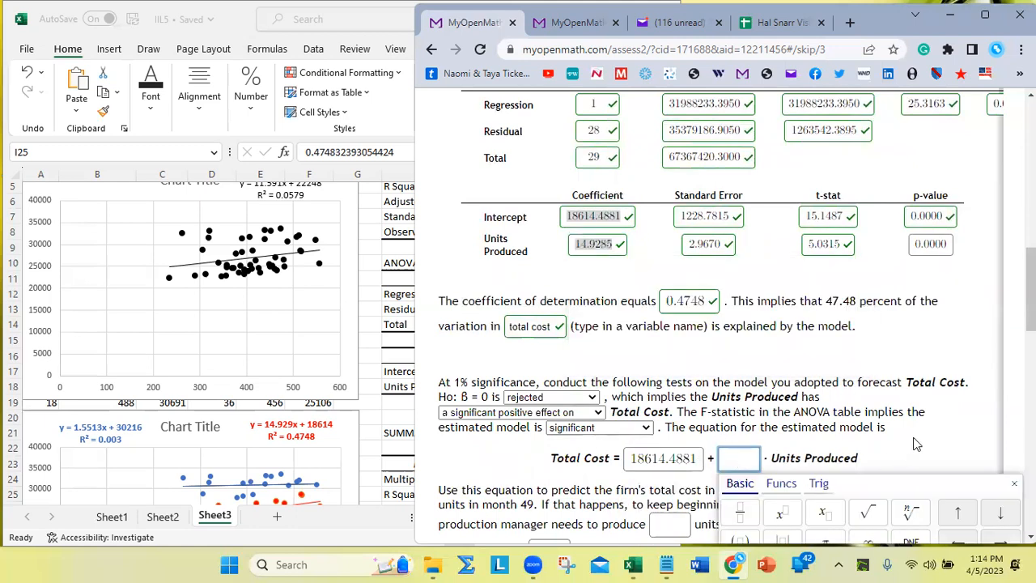
{"action": "key", "text": "ctrl+v"}
{"action": "left_click", "coordinate": [963, 434]}
{"action": "scroll", "coordinate": [963, 434], "scroll_direction": "up", "scroll_amount": 8}
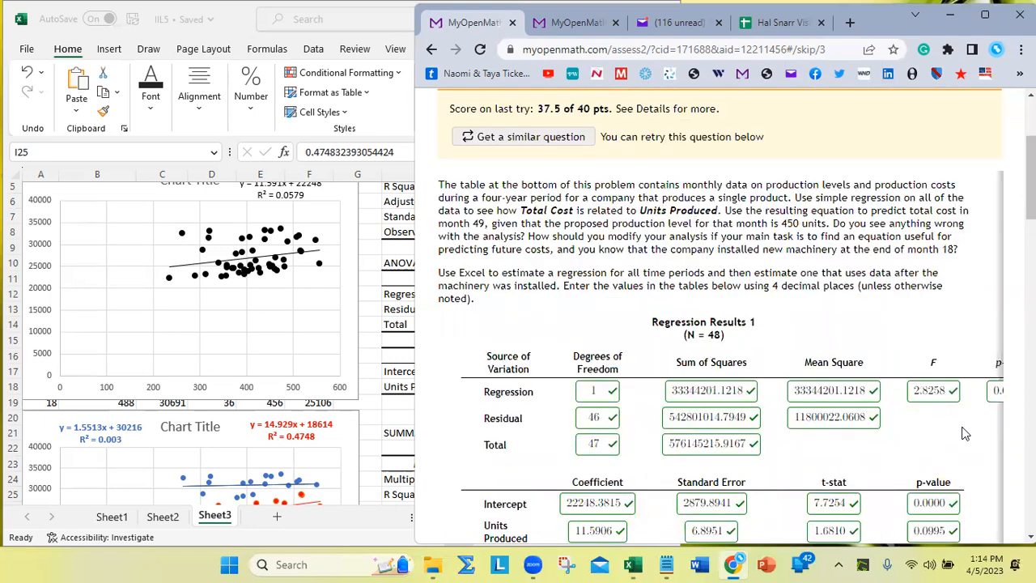
{"action": "scroll", "coordinate": [941, 419], "scroll_direction": "down", "scroll_amount": 9}
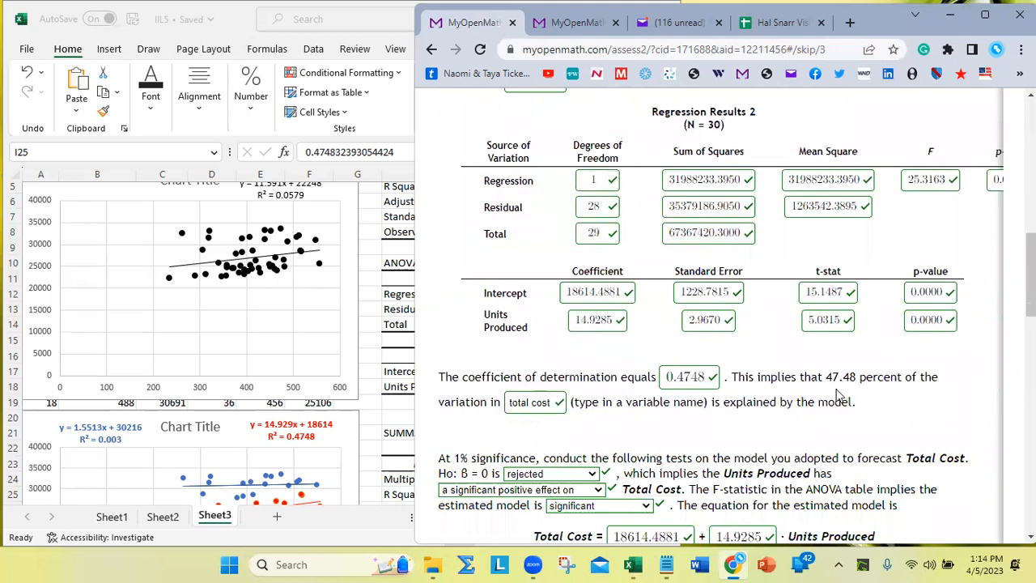
Step: Compare the Regression Results 2 coefficients with the Total Cost equation's intercept and slope, and read the month 49 prediction paragraph
{"action": "scroll", "coordinate": [840, 392], "scroll_direction": "down", "scroll_amount": 2}
{"action": "scroll", "coordinate": [839, 389], "scroll_direction": "down", "scroll_amount": 1}
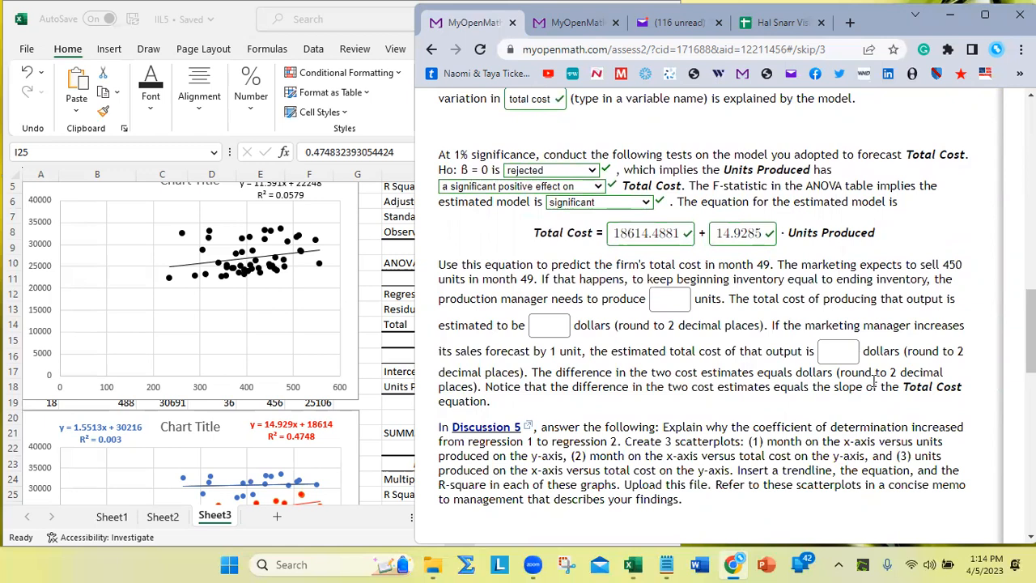
{"action": "scroll", "coordinate": [875, 379], "scroll_direction": "up", "scroll_amount": 1}
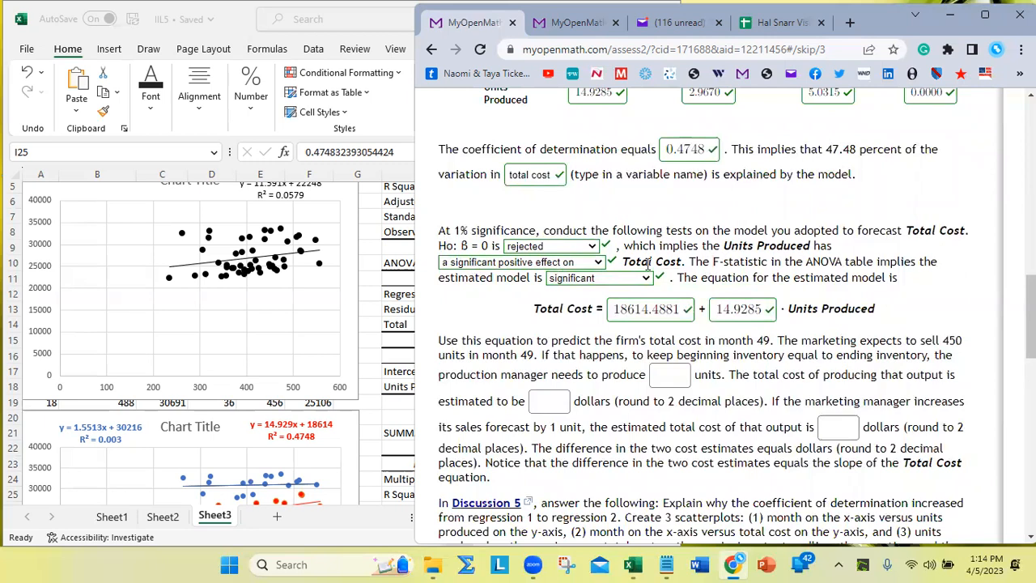
{"action": "scroll", "coordinate": [567, 191], "scroll_direction": "up", "scroll_amount": 1}
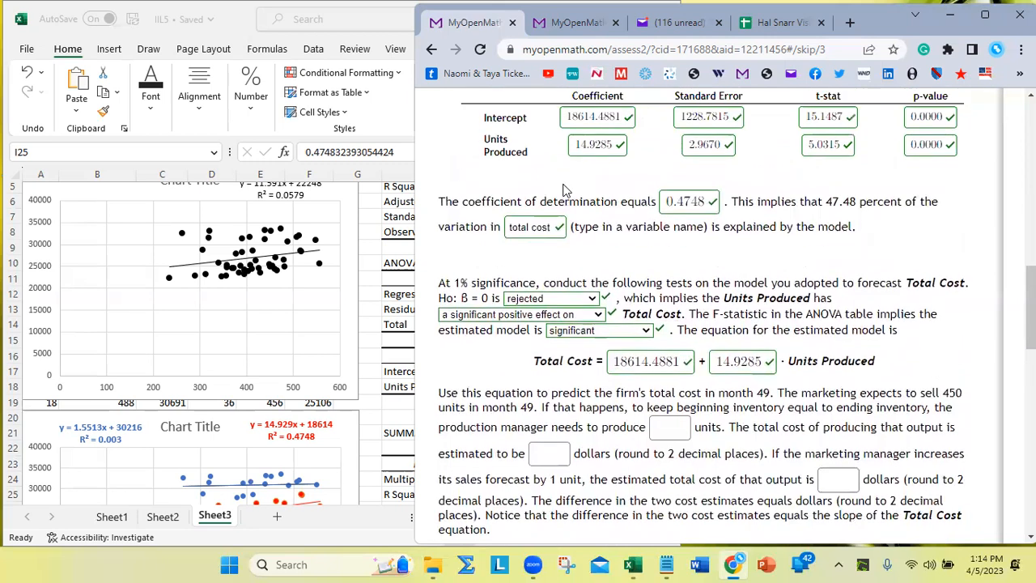
{"action": "left_click", "coordinate": [587, 170]}
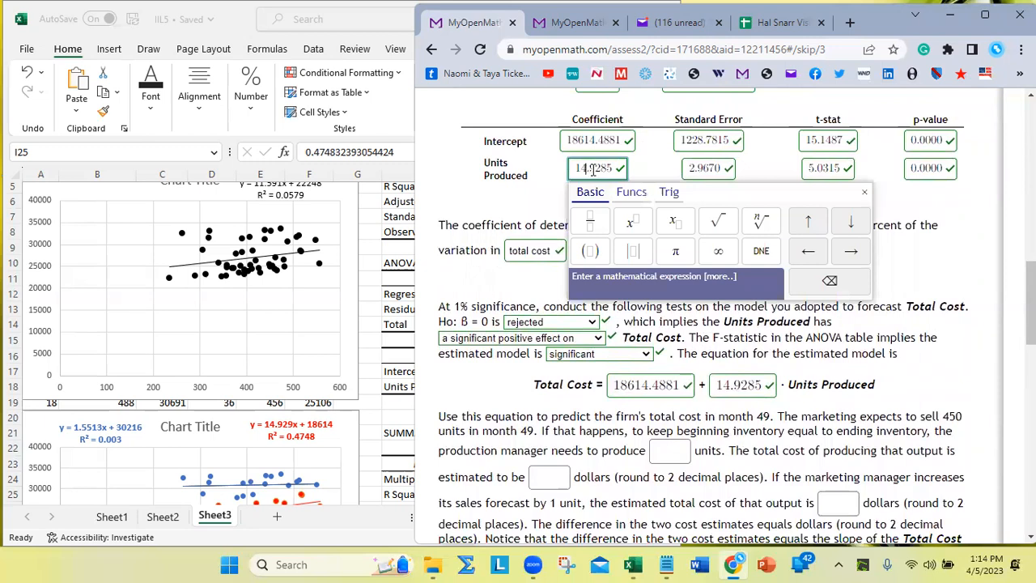
{"action": "left_click_drag", "start_coordinate": [615, 169], "coordinate": [540, 182]}
{"action": "left_click", "coordinate": [531, 203]}
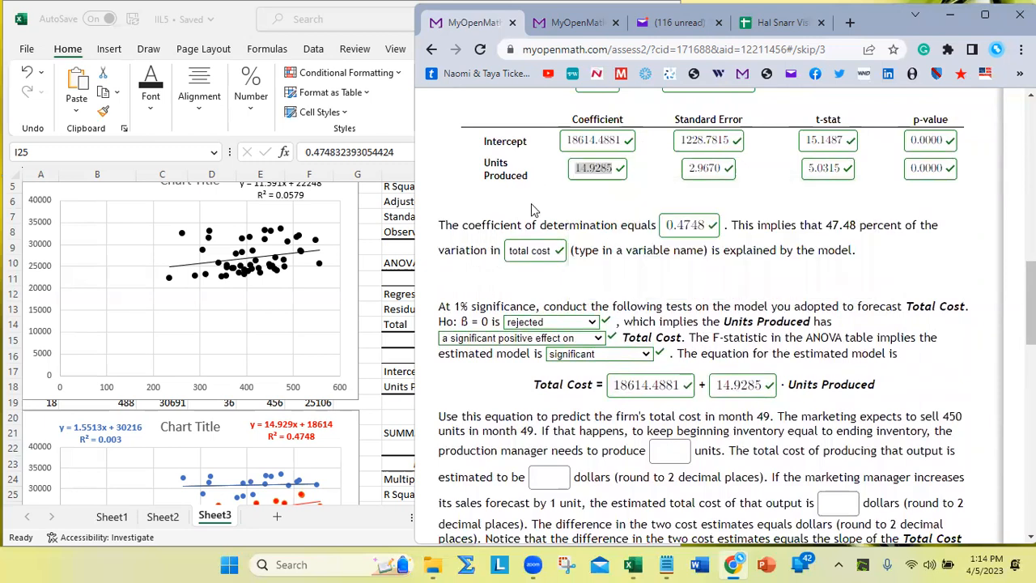
{"action": "left_click", "coordinate": [604, 141]}
{"action": "left_click", "coordinate": [646, 383]}
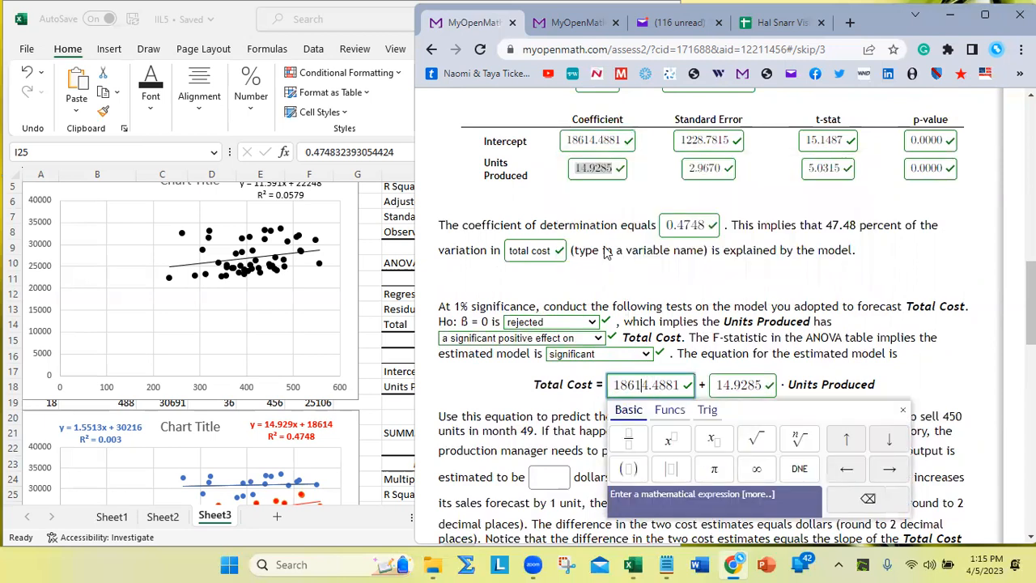
{"action": "left_click", "coordinate": [599, 167]}
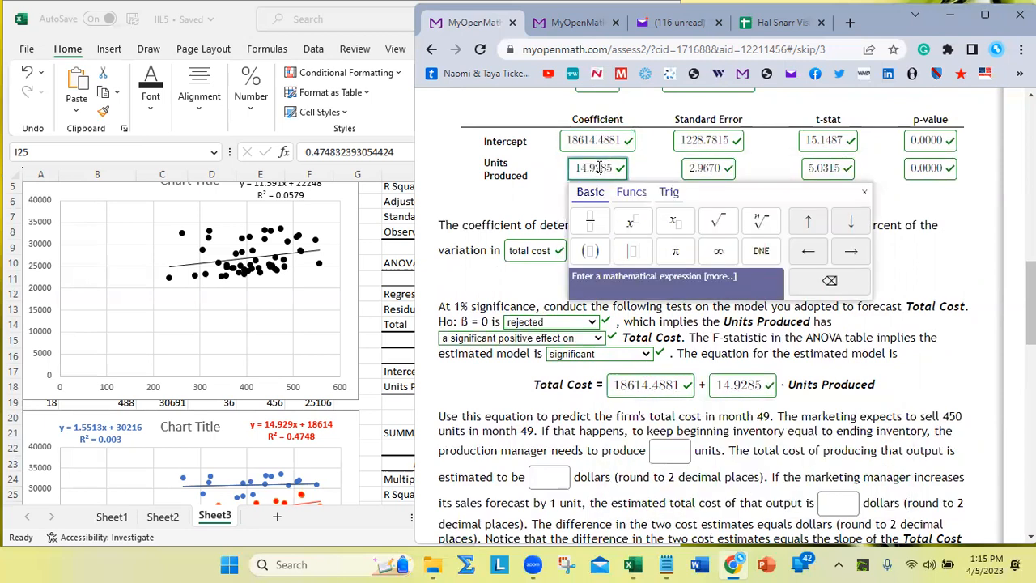
{"action": "left_click", "coordinate": [729, 385]}
{"action": "scroll", "coordinate": [669, 397], "scroll_direction": "down", "scroll_amount": 1}
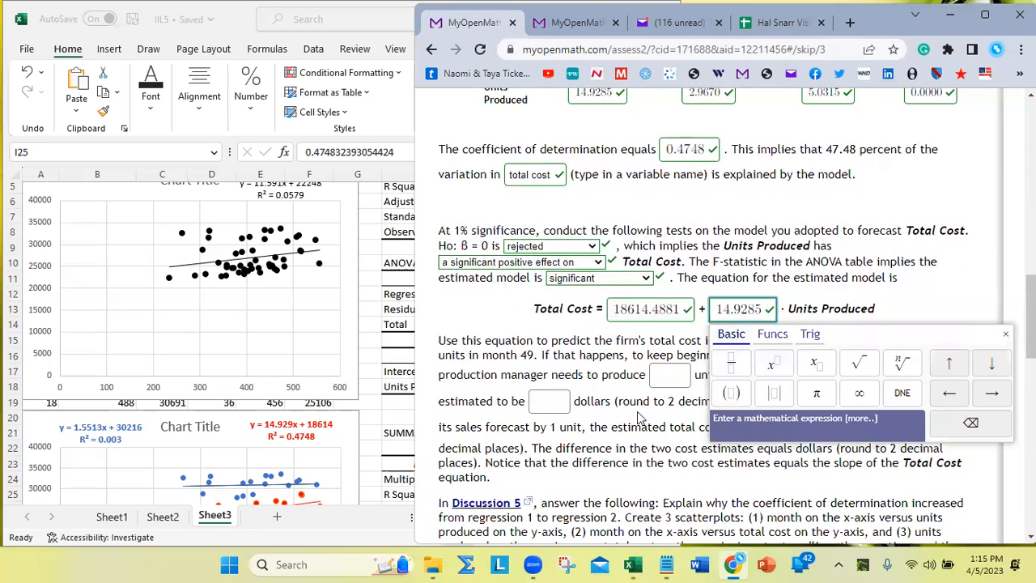
{"action": "left_click", "coordinate": [642, 417]}
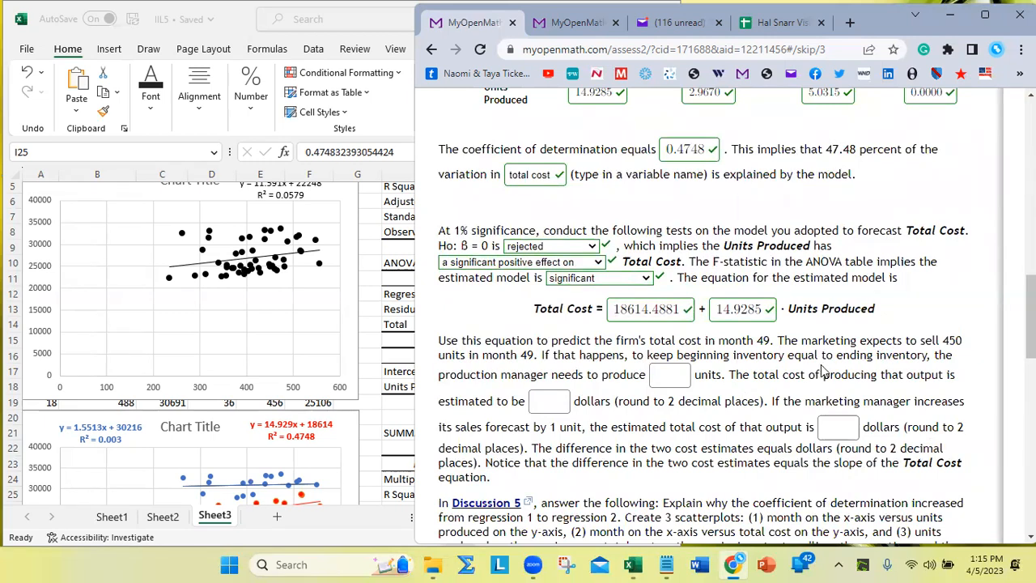
Step: Switch to the question editor and insert the word "department" after "The marketing" in the month 49 prediction paragraph
{"action": "left_click", "coordinate": [587, 25]}
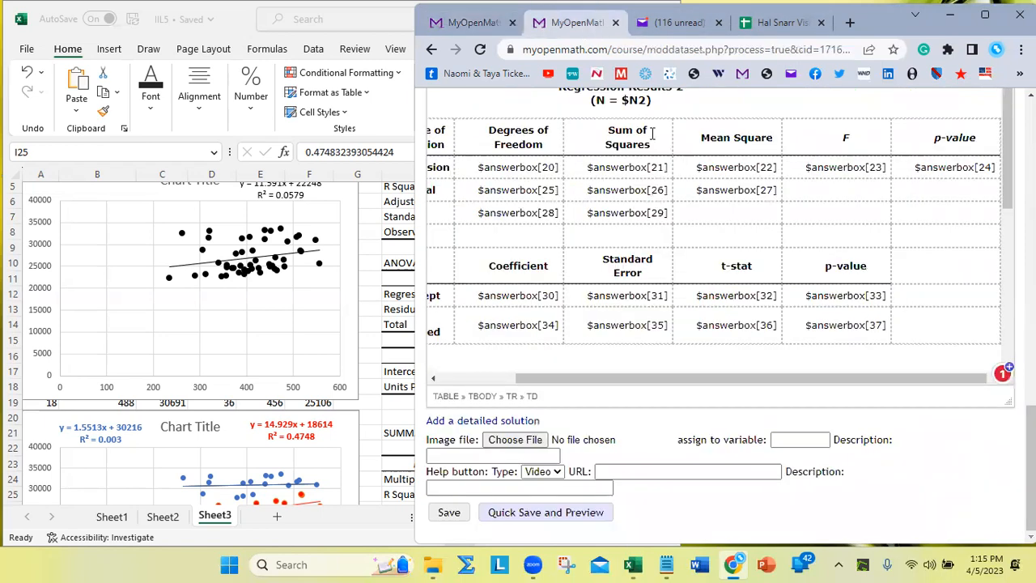
{"action": "scroll", "coordinate": [771, 274], "scroll_direction": "down", "scroll_amount": 1}
{"action": "scroll", "coordinate": [747, 474], "scroll_direction": "up", "scroll_amount": 1}
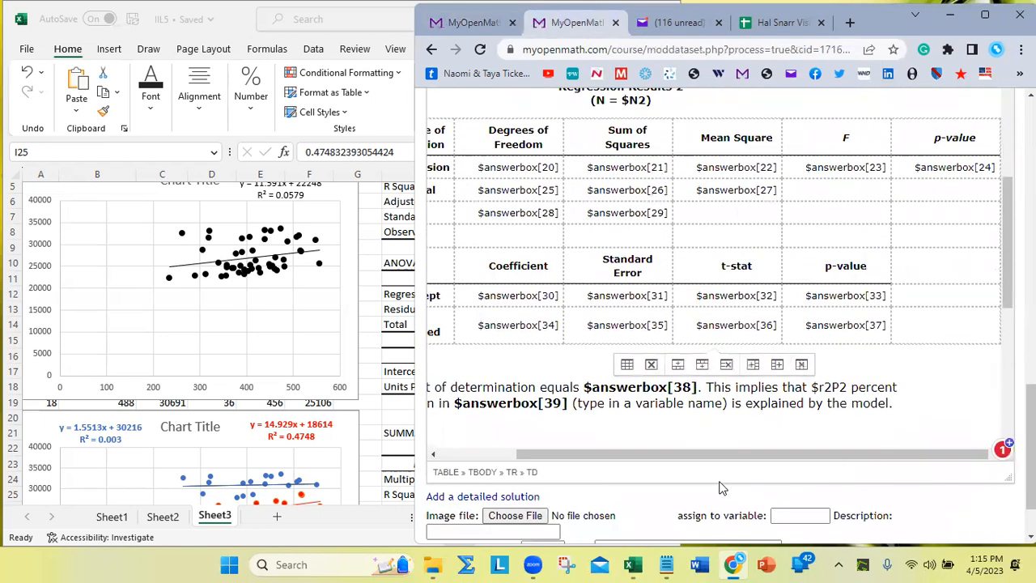
{"action": "left_click_drag", "start_coordinate": [687, 458], "coordinate": [610, 459]}
{"action": "scroll", "coordinate": [603, 371], "scroll_direction": "down", "scroll_amount": 3}
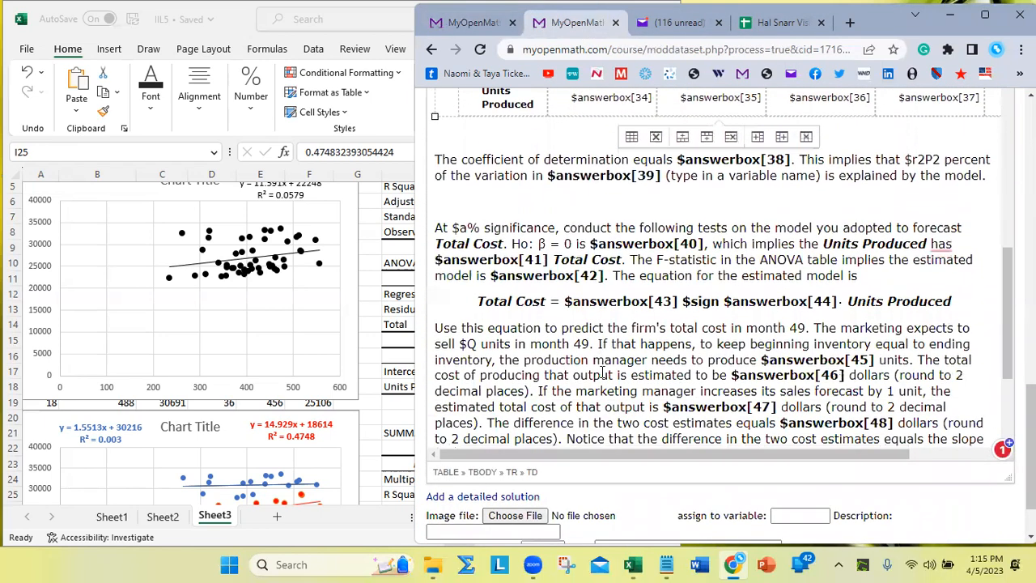
{"action": "scroll", "coordinate": [602, 372], "scroll_direction": "down", "scroll_amount": 3}
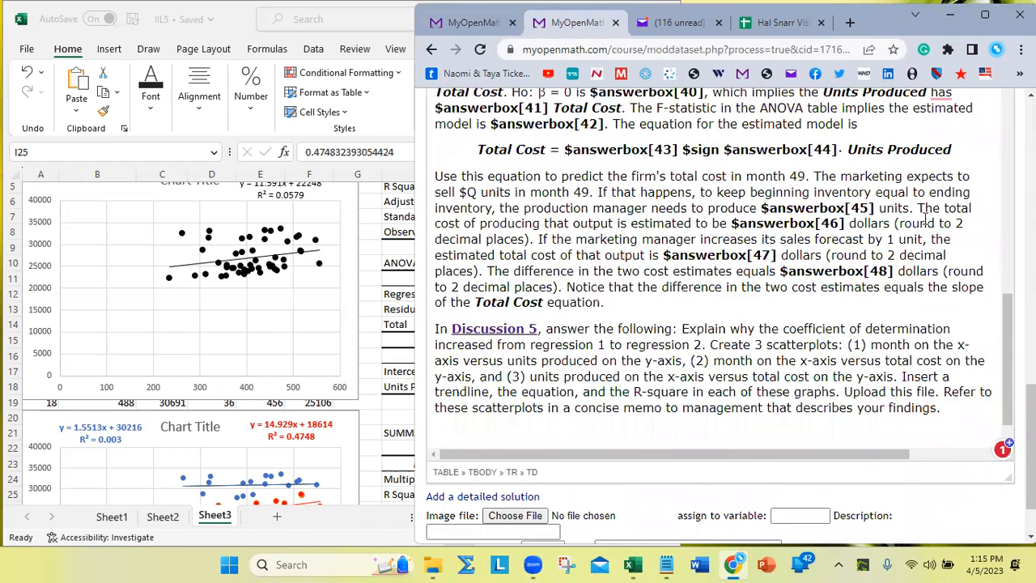
{"action": "left_click", "coordinate": [907, 176]}
{"action": "type", "text": "depart"}
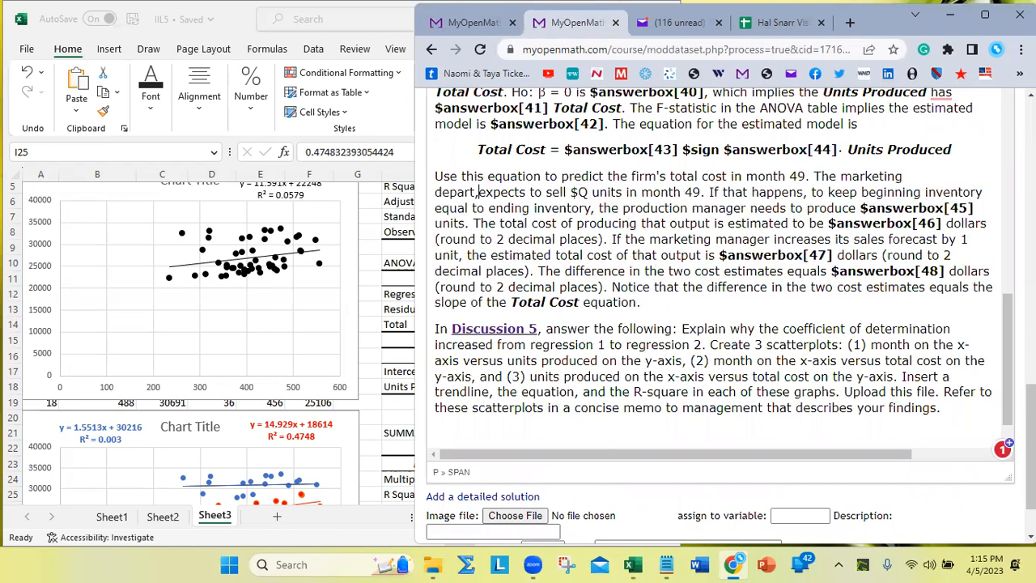
{"action": "type", "text": "ment"}
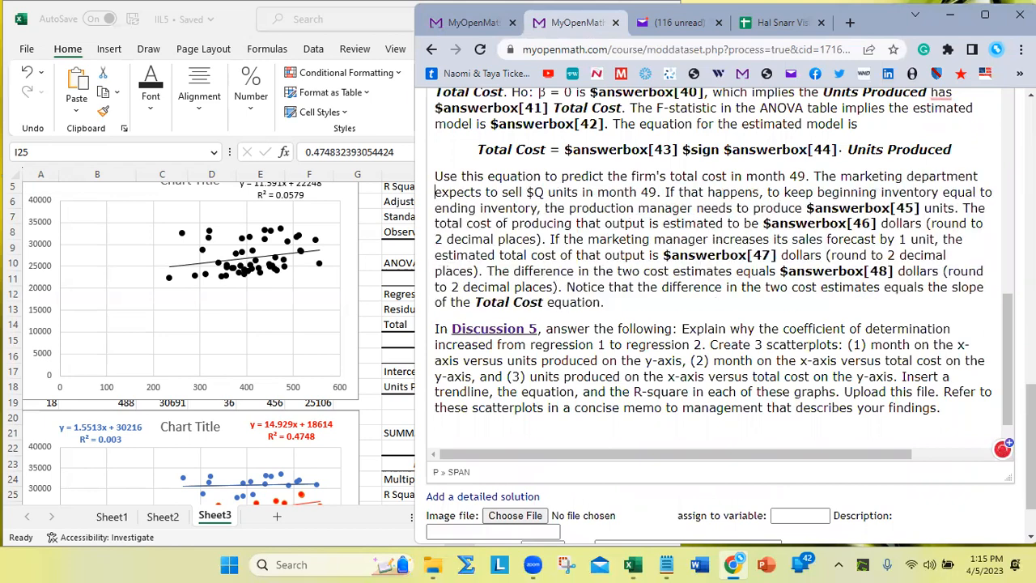
Step: Quick-save the edited question, then return to the assessment and reload it
{"action": "scroll", "coordinate": [190, 340], "scroll_direction": "down", "scroll_amount": 2}
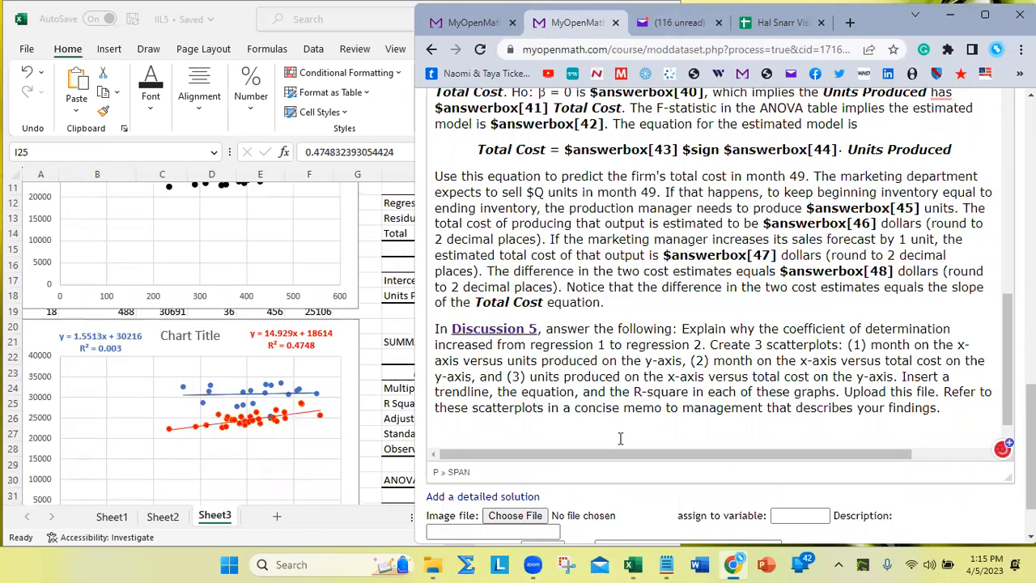
{"action": "scroll", "coordinate": [620, 437], "scroll_direction": "down", "scroll_amount": 1}
{"action": "scroll", "coordinate": [652, 485], "scroll_direction": "down", "scroll_amount": 1}
{"action": "left_click", "coordinate": [567, 511]}
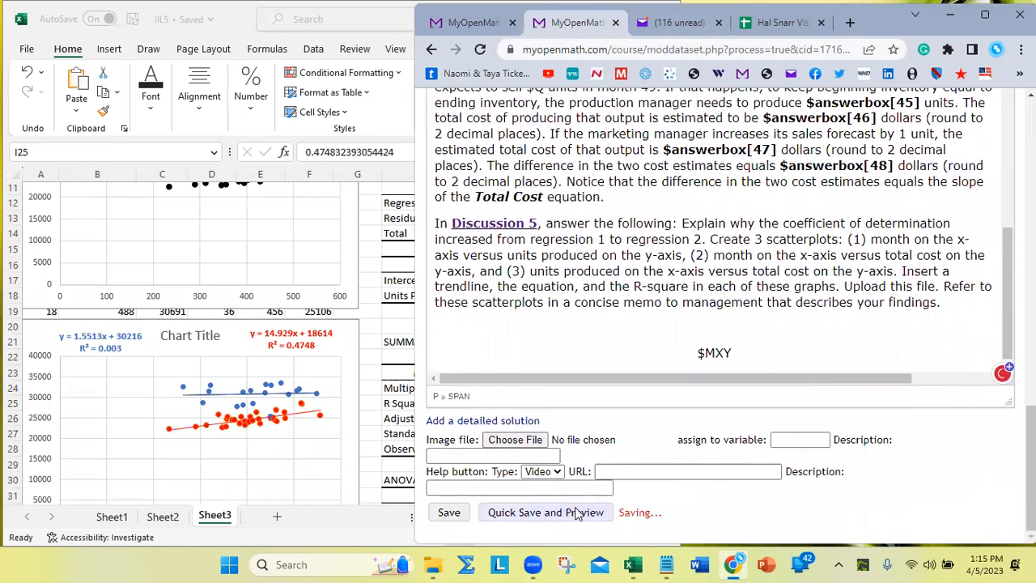
{"action": "left_click", "coordinate": [472, 23]}
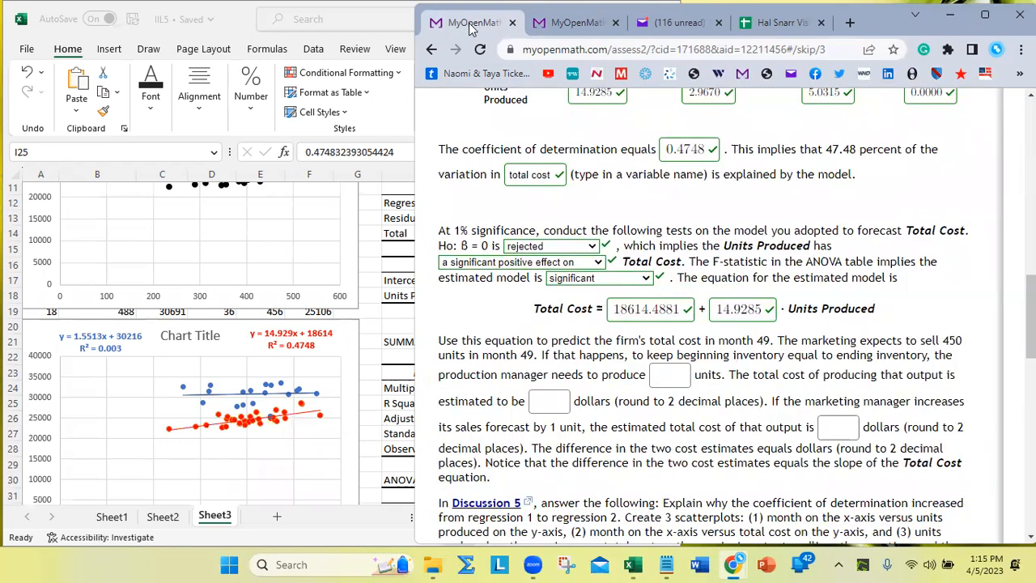
{"action": "left_click", "coordinate": [480, 50]}
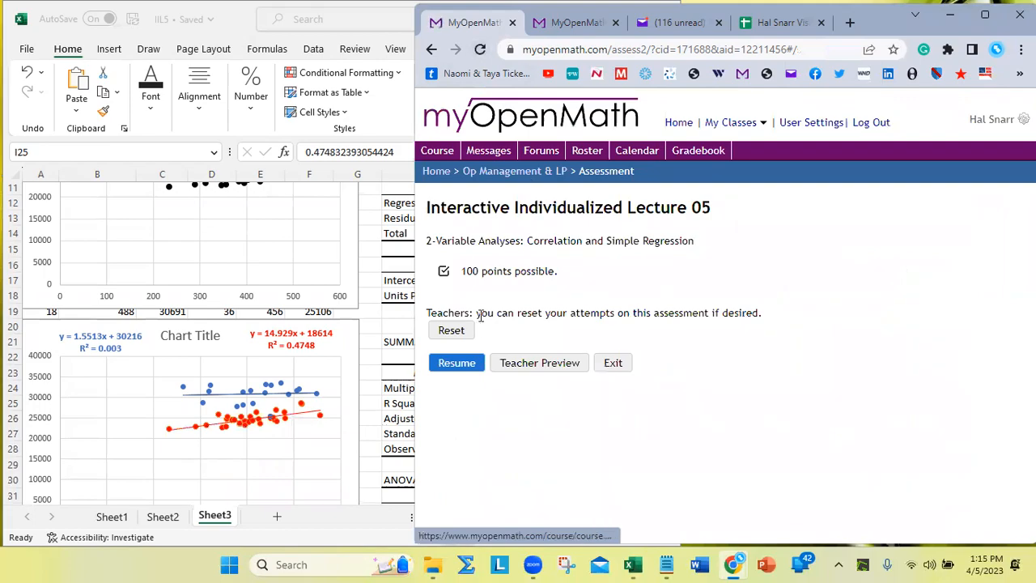
Step: Resume the assessment, go to Question 3, and review the Total Cost equation and the month 49 sales forecast paragraph
{"action": "left_click", "coordinate": [469, 367]}
{"action": "scroll", "coordinate": [707, 362], "scroll_direction": "down", "scroll_amount": 10}
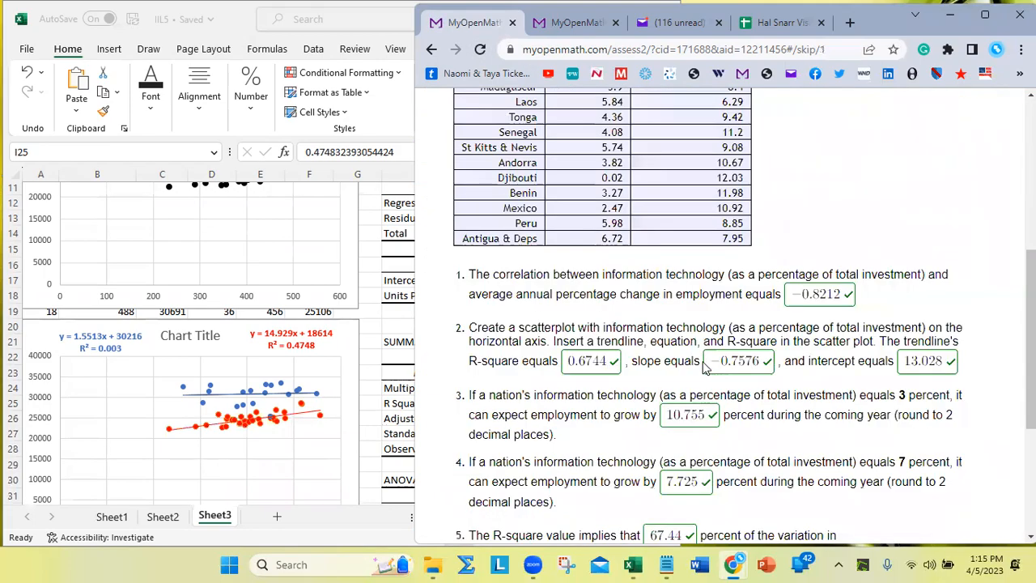
{"action": "scroll", "coordinate": [707, 362], "scroll_direction": "up", "scroll_amount": 10}
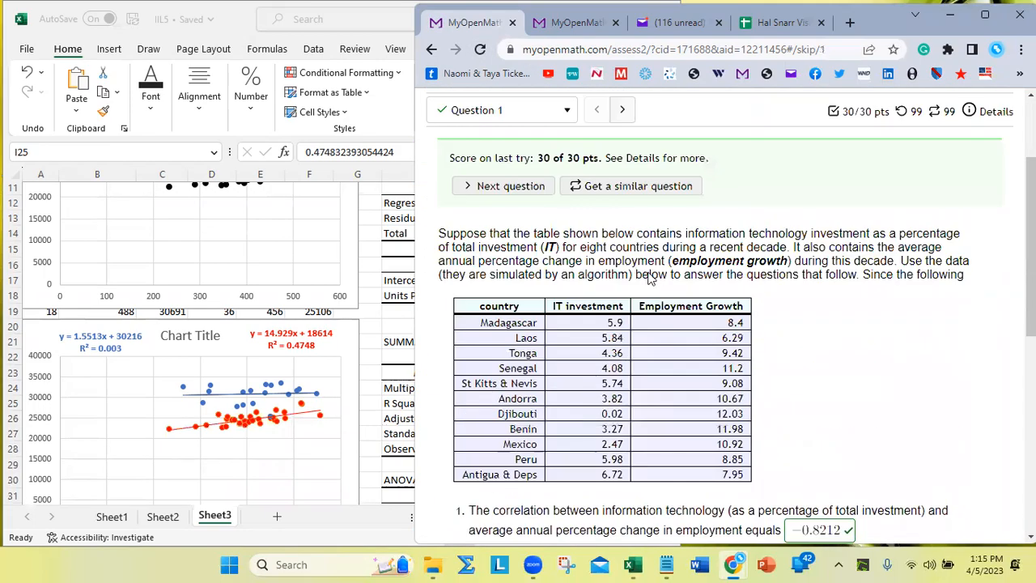
{"action": "left_click", "coordinate": [622, 253]}
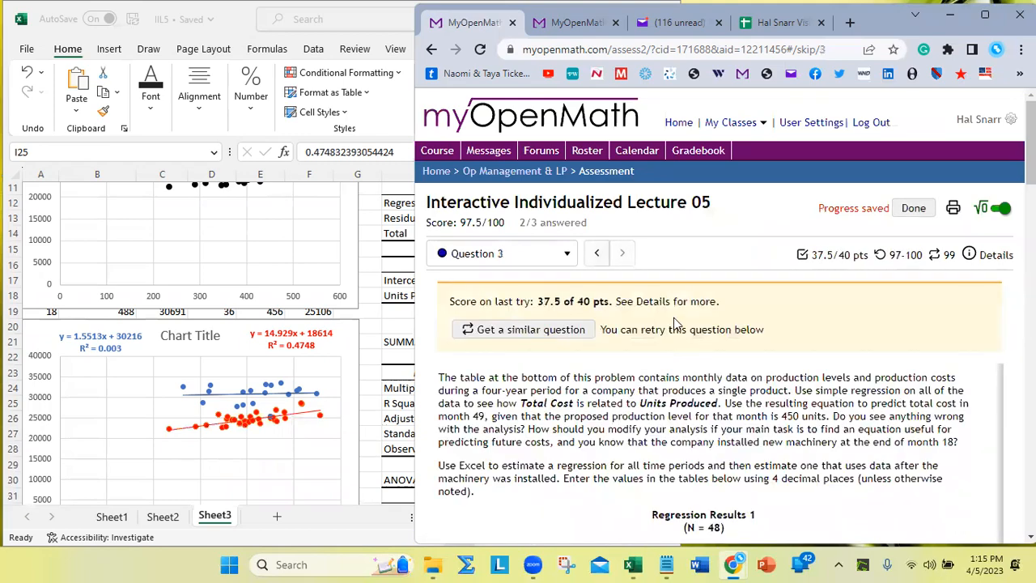
{"action": "scroll", "coordinate": [698, 340], "scroll_direction": "down", "scroll_amount": 3}
{"action": "scroll", "coordinate": [698, 340], "scroll_direction": "down", "scroll_amount": 10}
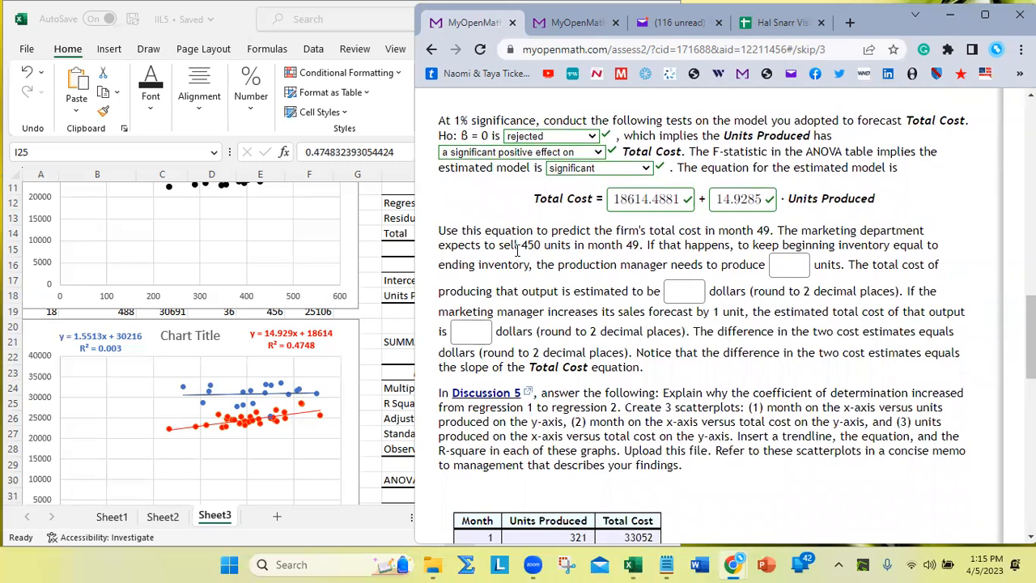
{"action": "left_click_drag", "start_coordinate": [542, 245], "coordinate": [521, 245]}
{"action": "left_click_drag", "start_coordinate": [790, 199], "coordinate": [881, 206]}
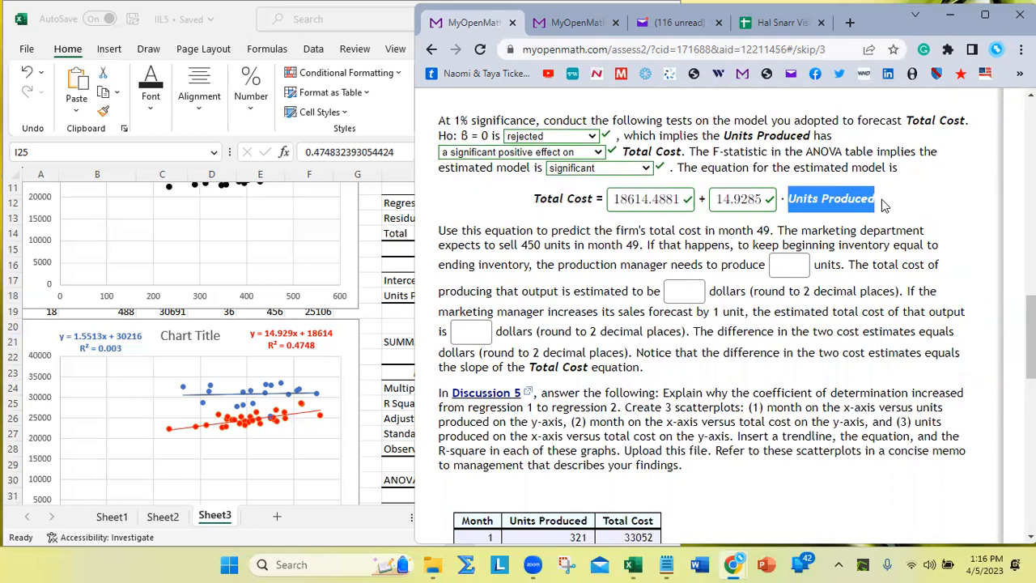
{"action": "left_click_drag", "start_coordinate": [881, 206], "coordinate": [840, 216]}
Step: Switch to the Excel workbook and move the lower scatterplot down the sheet, clear of the cells below the month 48 row
{"action": "scroll", "coordinate": [331, 352], "scroll_direction": "down", "scroll_amount": 6}
{"action": "scroll", "coordinate": [330, 256], "scroll_direction": "up", "scroll_amount": 4}
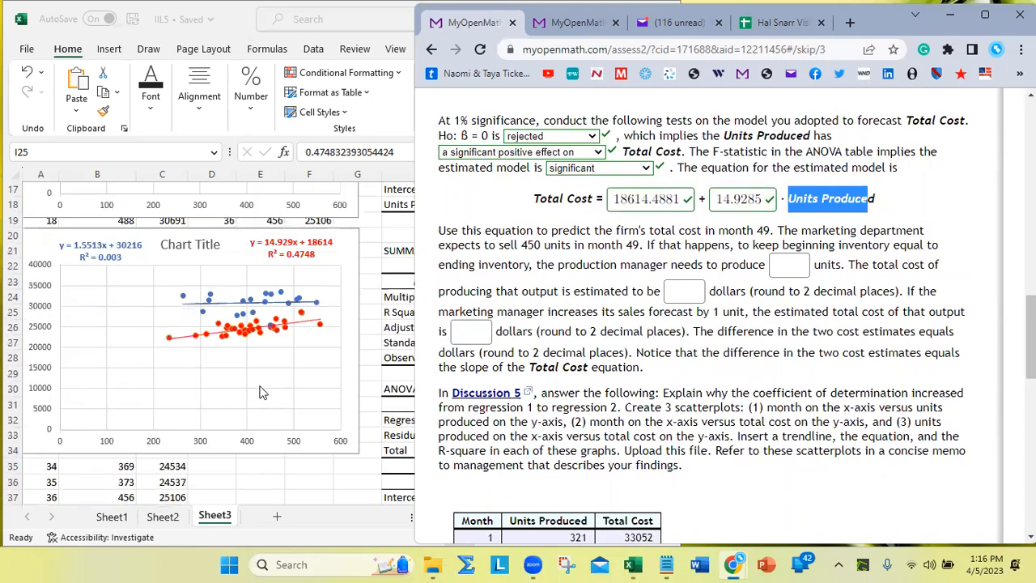
{"action": "left_click", "coordinate": [331, 256]}
{"action": "left_click_drag", "start_coordinate": [310, 266], "coordinate": [310, 504]}
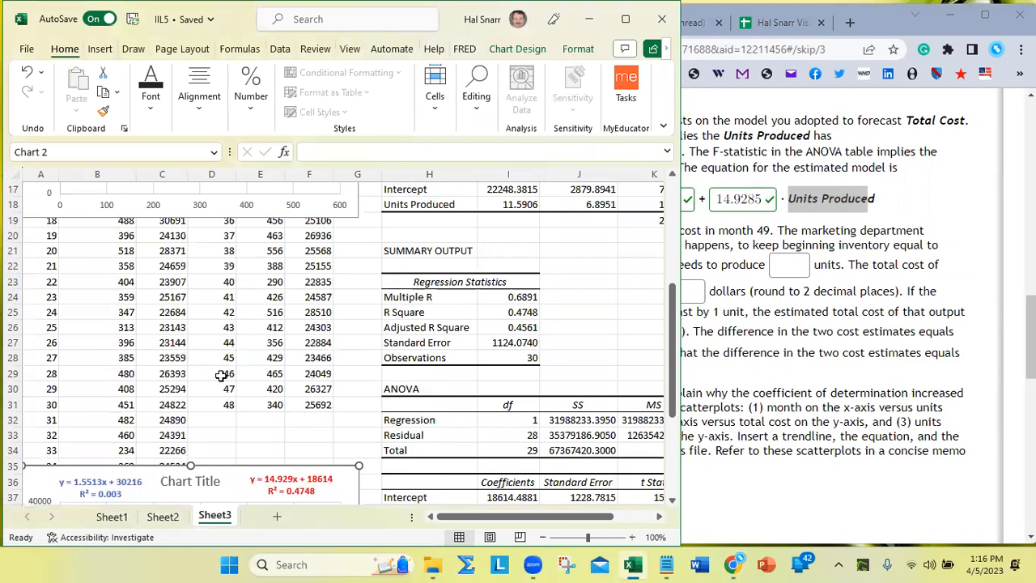
Step: Set the font color of D32:F32 to red, and enter month 49 in D32 and 450 units in E32
{"action": "left_click_drag", "start_coordinate": [225, 415], "coordinate": [318, 417]}
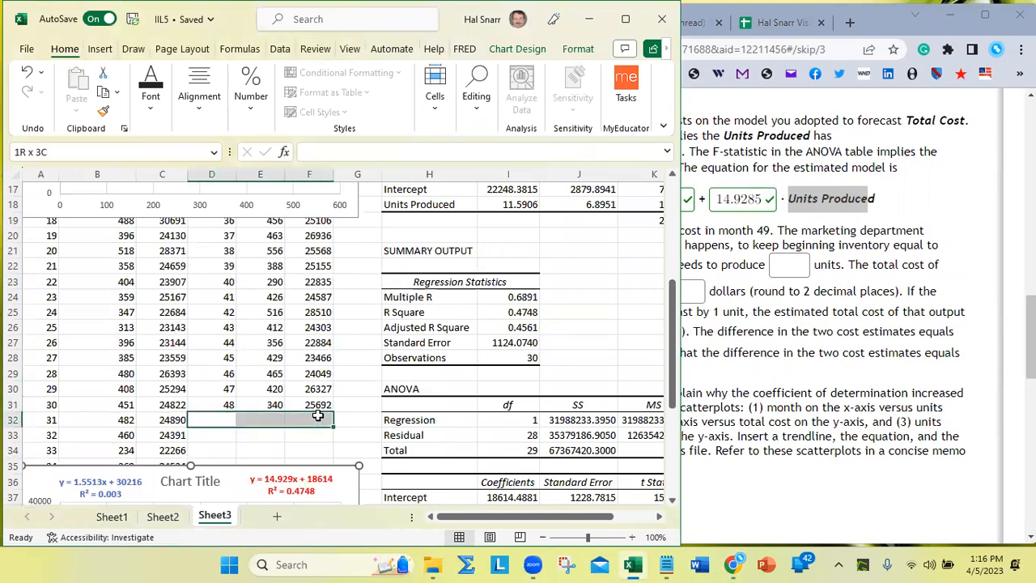
{"action": "left_click", "coordinate": [154, 113]}
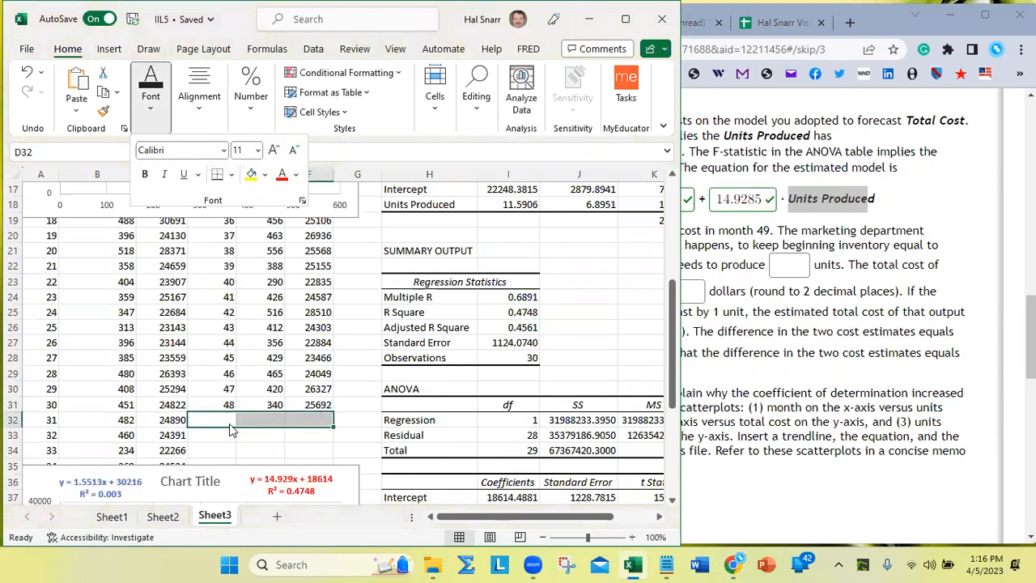
{"action": "left_click", "coordinate": [231, 421]}
{"action": "left_click", "coordinate": [231, 421]}
{"action": "type", "text": "490"}
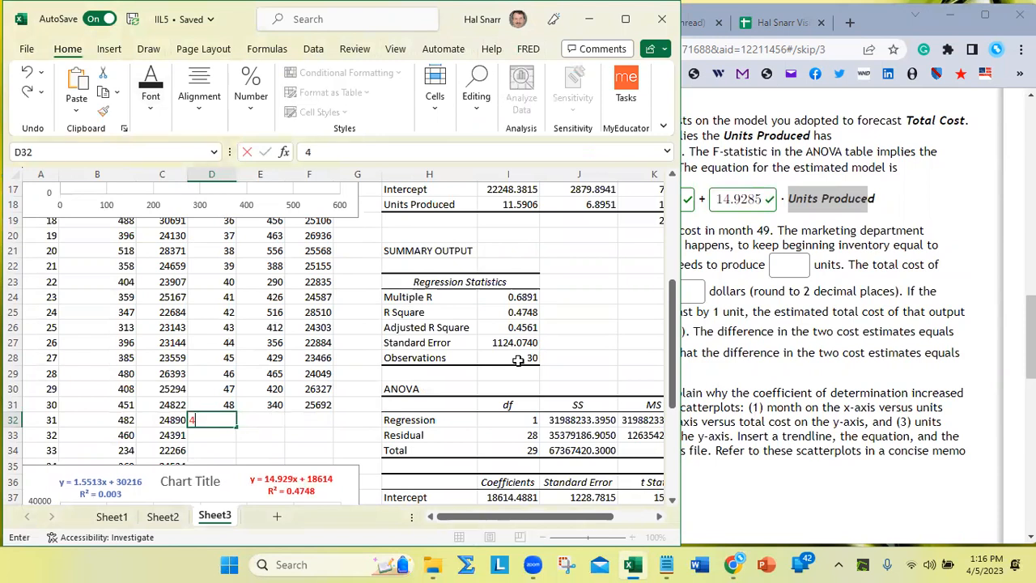
{"action": "key", "text": "BackSpace"}
{"action": "key", "text": "Tab"}
{"action": "type", "text": "450"}
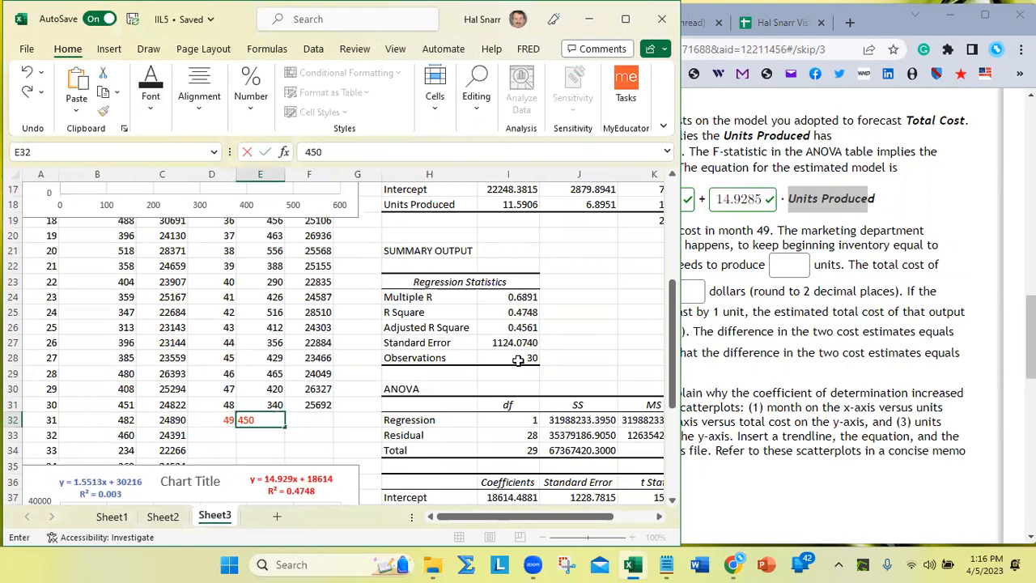
{"action": "key", "text": "Tab"}
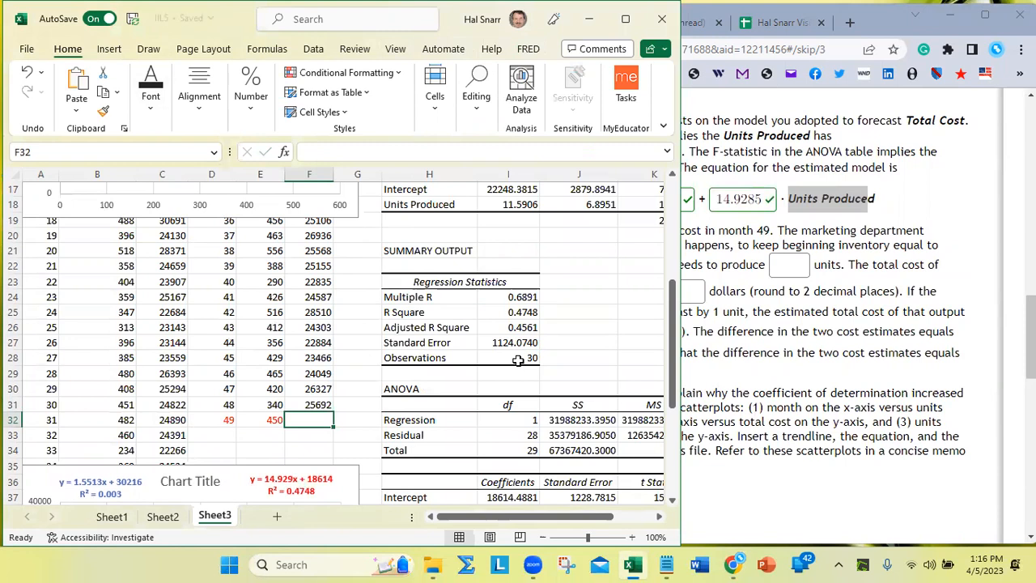
Step: Compare the question's Total Cost equation with the chart's red trendline equation and the second regression's coefficients
{"action": "left_click", "coordinate": [806, 214]}
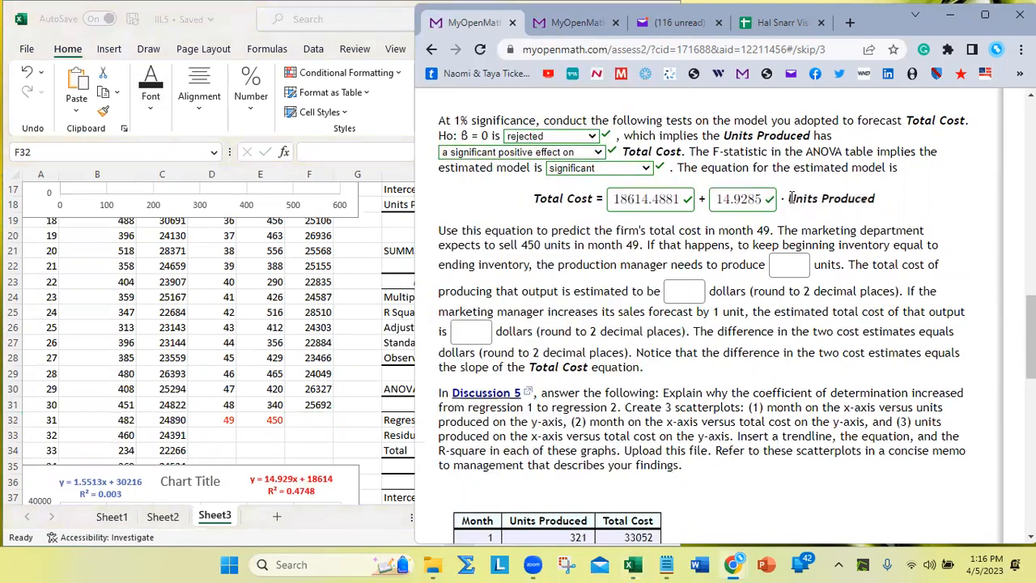
{"action": "left_click_drag", "start_coordinate": [790, 198], "coordinate": [900, 204]}
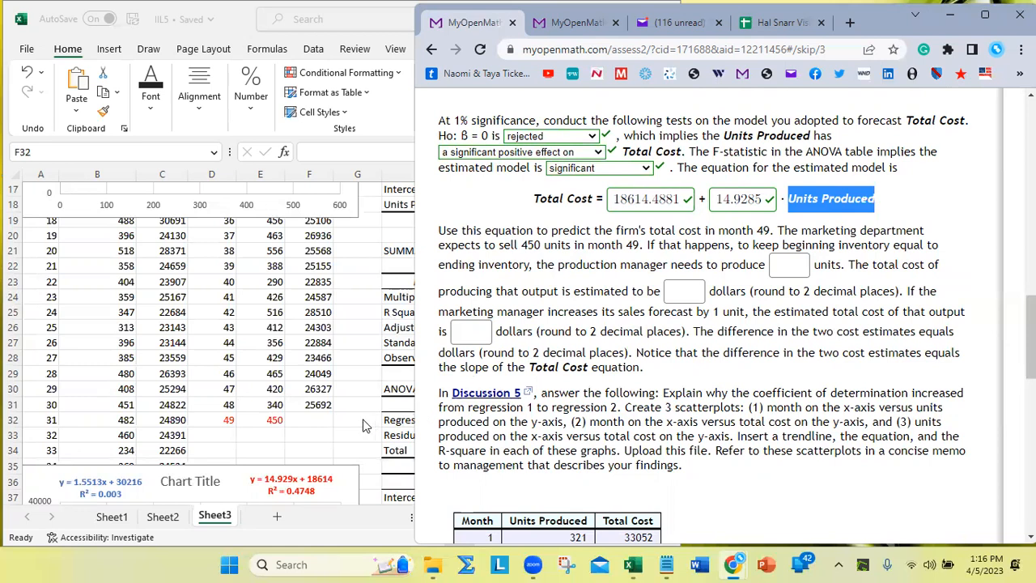
{"action": "left_click", "coordinate": [322, 424]}
{"action": "scroll", "coordinate": [364, 401], "scroll_direction": "down", "scroll_amount": 3}
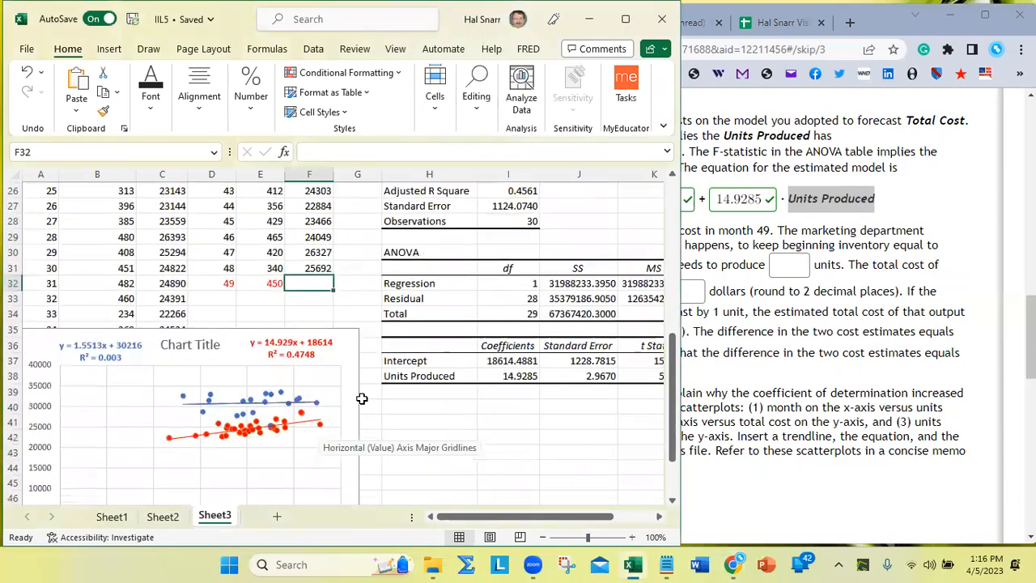
{"action": "left_click", "coordinate": [276, 347]}
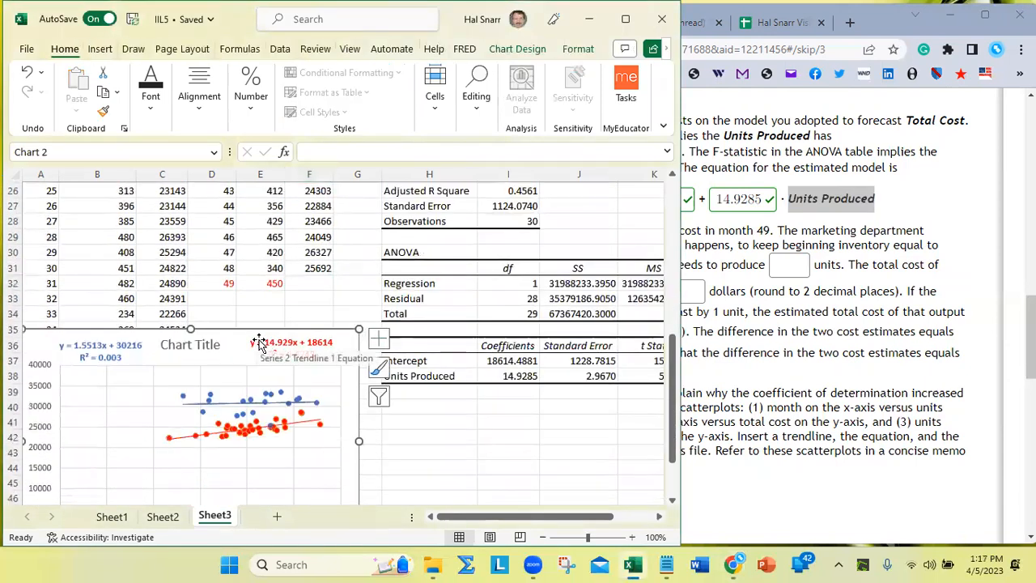
{"action": "left_click", "coordinate": [259, 342]}
{"action": "left_click_drag", "start_coordinate": [251, 342], "coordinate": [334, 343]}
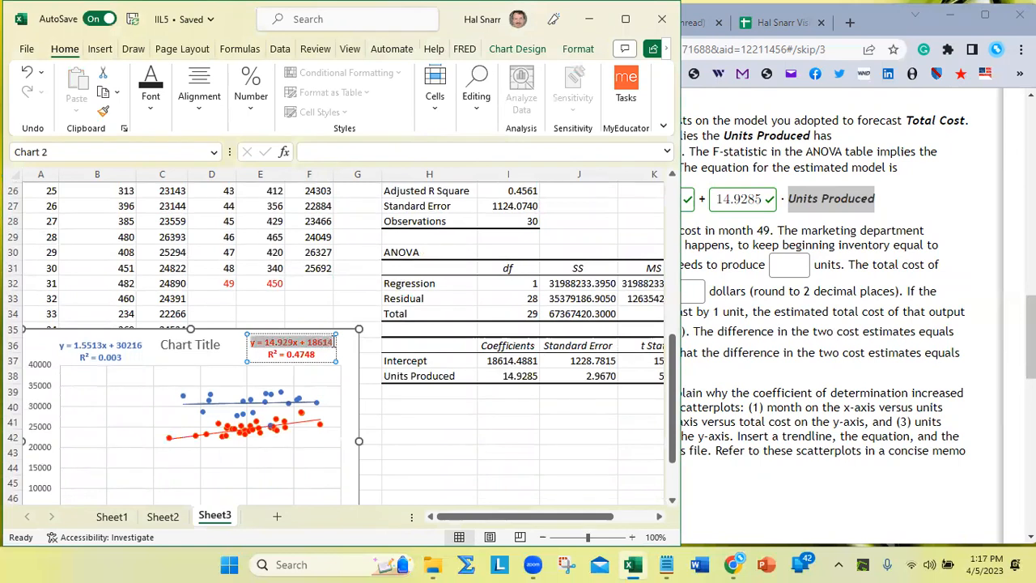
{"action": "left_click", "coordinate": [559, 407]}
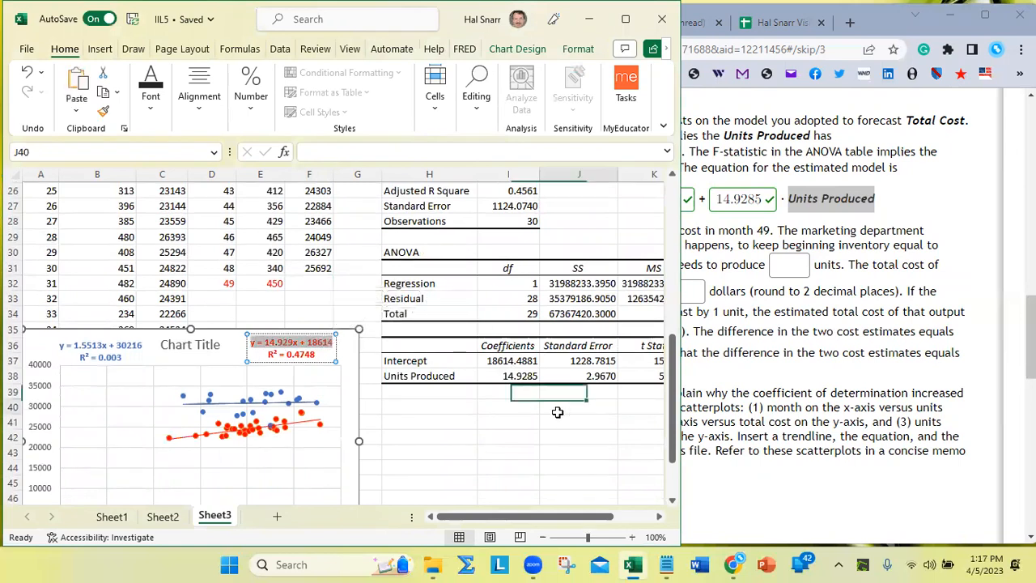
Step: Enter the formula =E32*I38+I37 in F32 to predict the month 49 total cost from the second regression's coefficients
{"action": "left_click", "coordinate": [320, 286]}
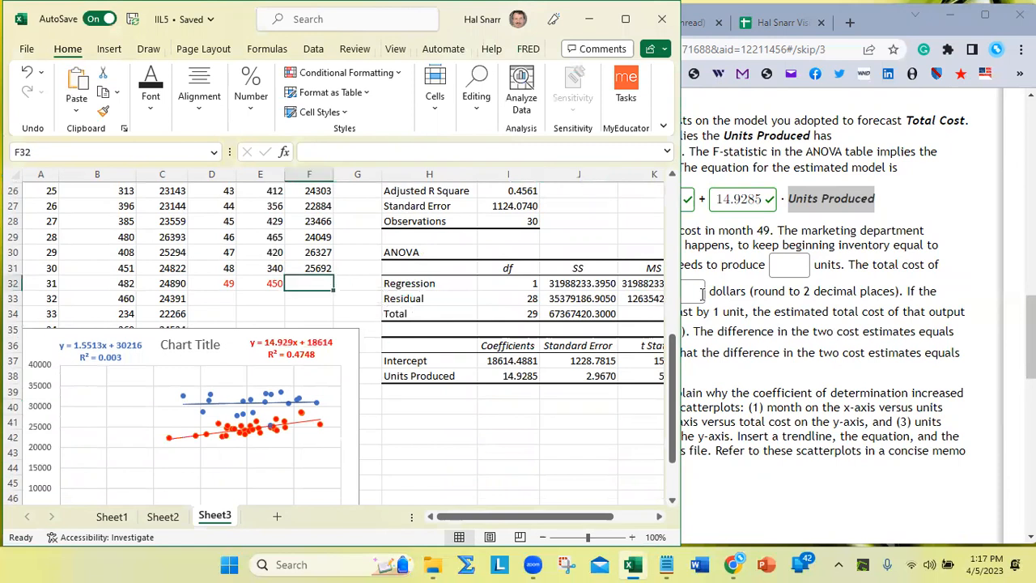
{"action": "type", "text": "="}
{"action": "key", "text": "Left"}
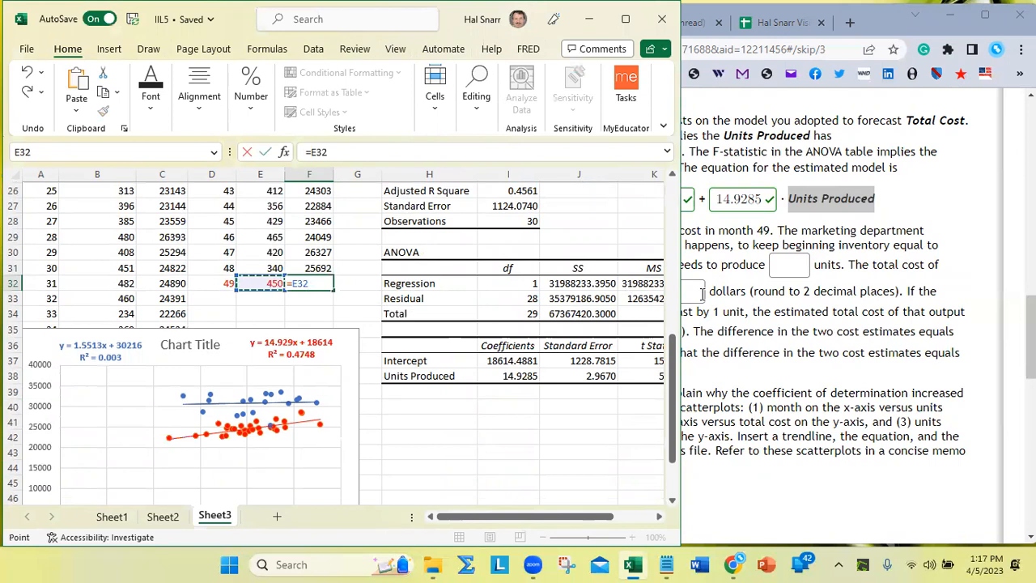
{"action": "type", "text": "*"}
{"action": "key", "text": "Right"}
{"action": "key", "text": "Right"}
{"action": "key", "text": "Right"}
{"action": "key", "text": "Down"}
{"action": "key", "text": "Down"}
{"action": "key", "text": "Down"}
{"action": "key", "text": "Down"}
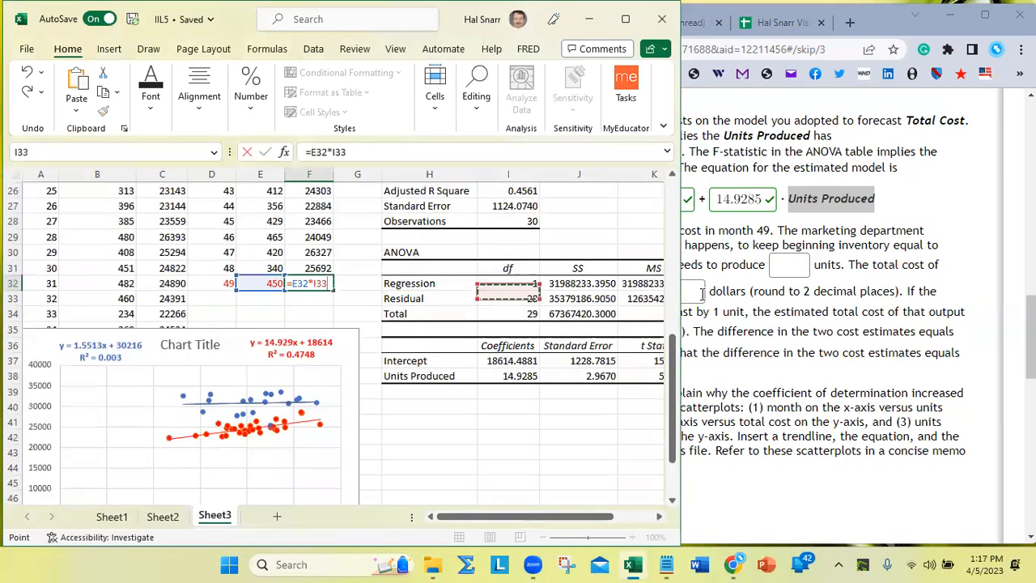
{"action": "key", "text": "Down"}
{"action": "key", "text": "Down"}
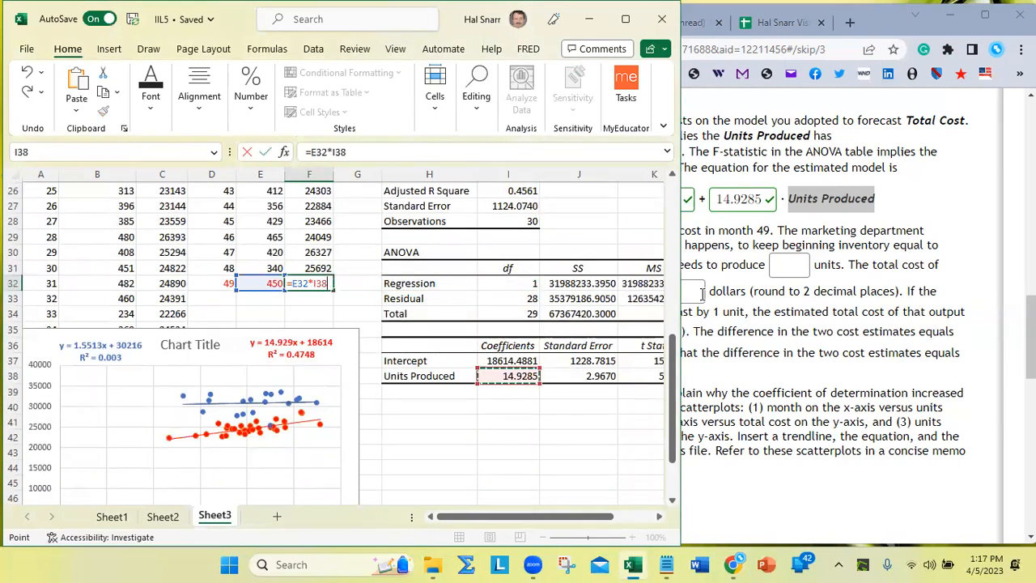
{"action": "type", "text": "+G32000"}
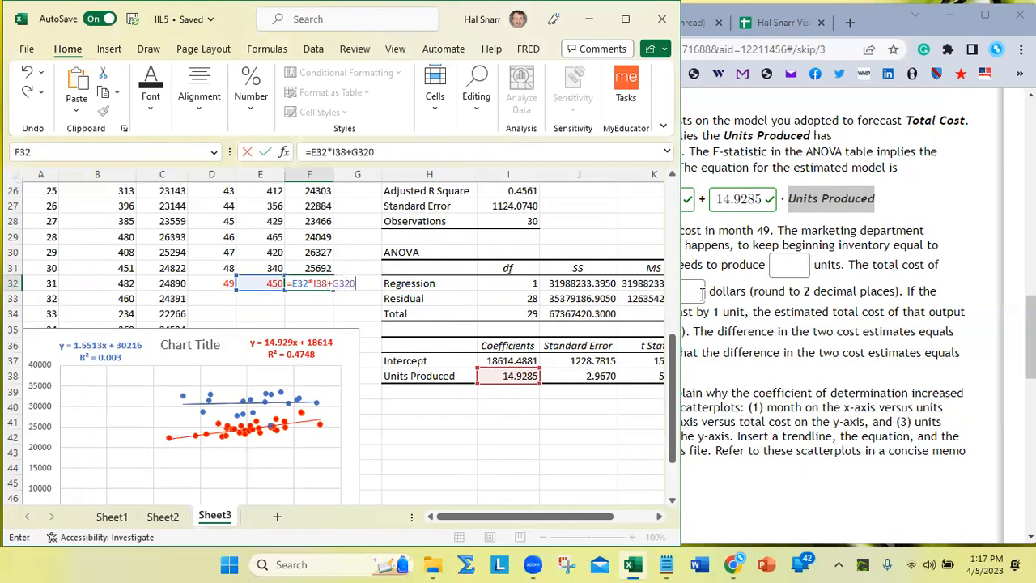
{"action": "key", "text": "BackSpace"}
{"action": "key", "text": "BackSpace"}
{"action": "key", "text": "BackSpace"}
{"action": "key", "text": "BackSpace"}
{"action": "key", "text": "BackSpace"}
{"action": "key", "text": "BackSpace"}
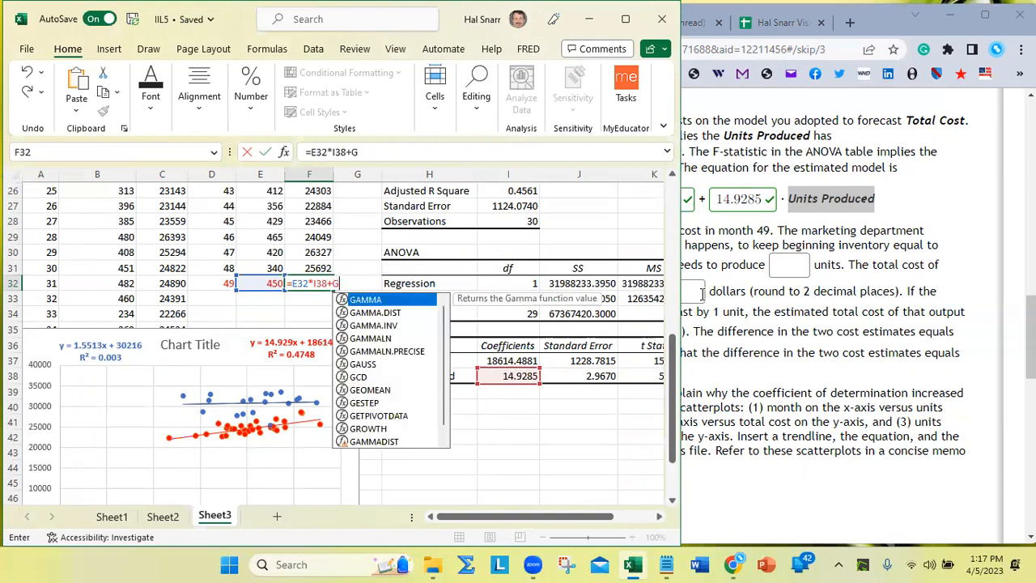
{"action": "left_click", "coordinate": [509, 360]}
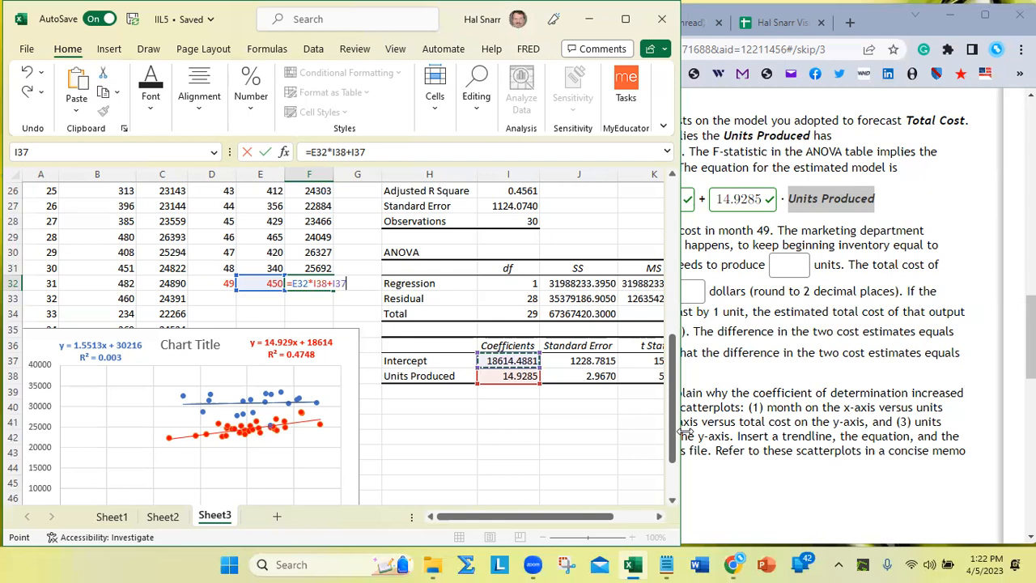
{"action": "key", "text": "Return"}
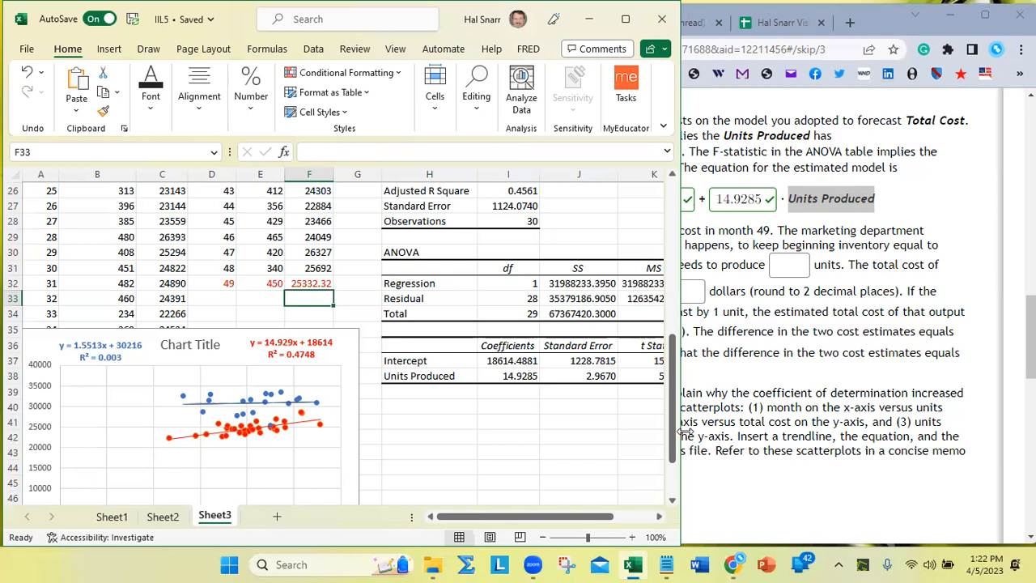
Step: Try 340 units for month 49 in E32 and check the predicted total cost in F32
{"action": "key", "text": "Up"}
{"action": "key", "text": "Left"}
{"action": "type", "text": "340"}
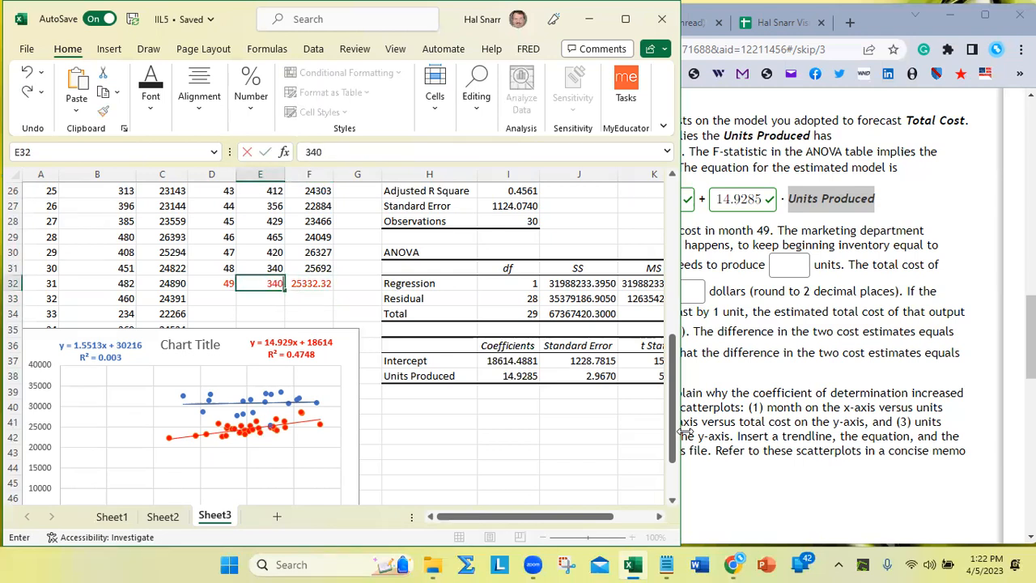
{"action": "key", "text": "Return"}
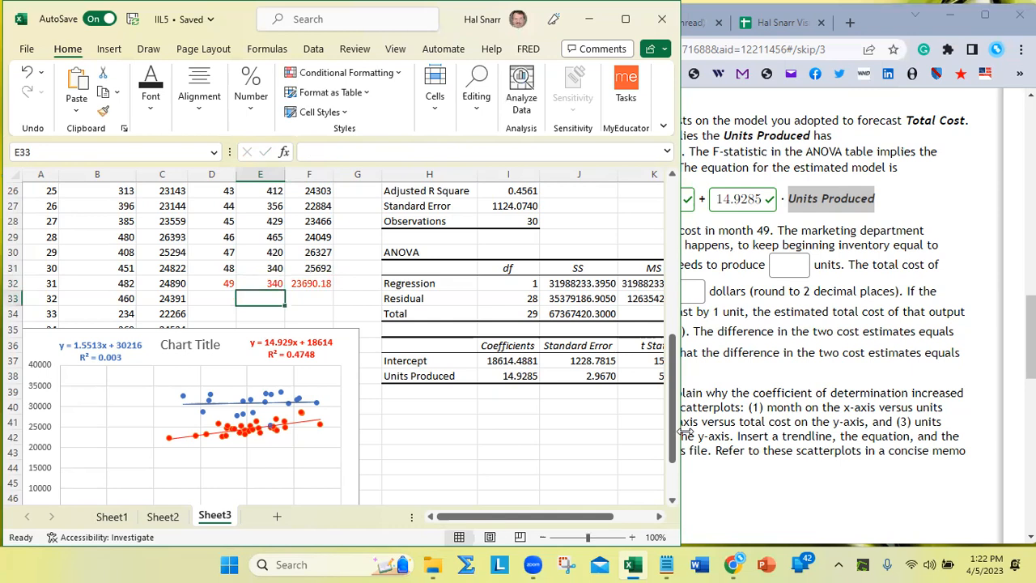
{"action": "key", "text": "Up"}
{"action": "key", "text": "Right"}
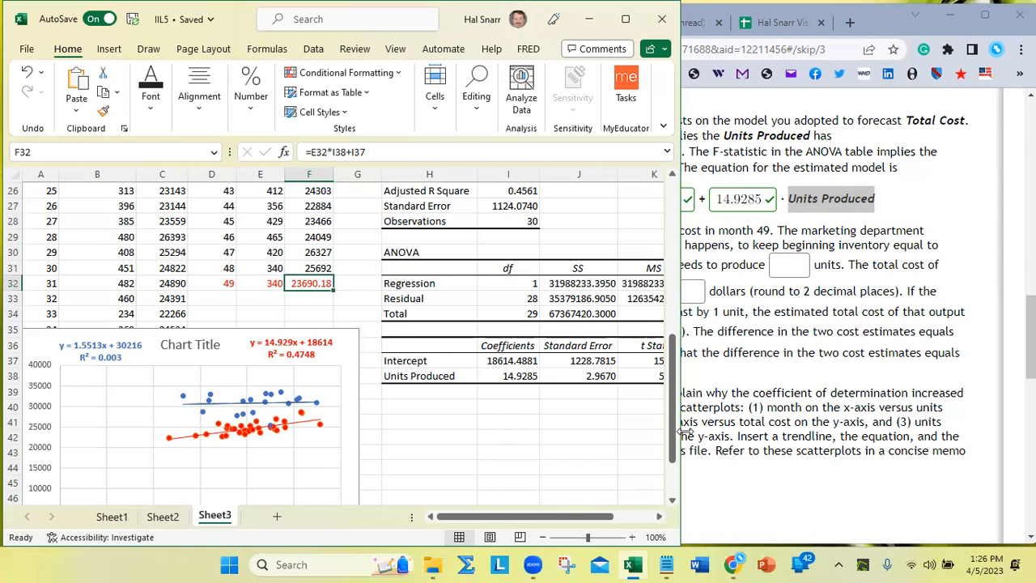
Step: Set the month 49 units in E32 back to 450
{"action": "key", "text": "Left"}
{"action": "type", "text": "450"}
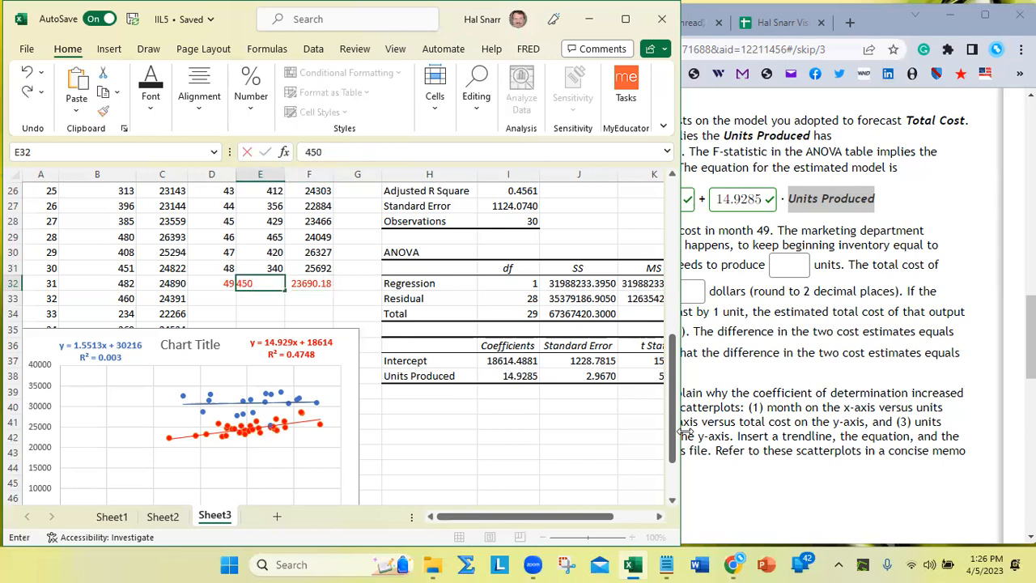
{"action": "key", "text": "Return"}
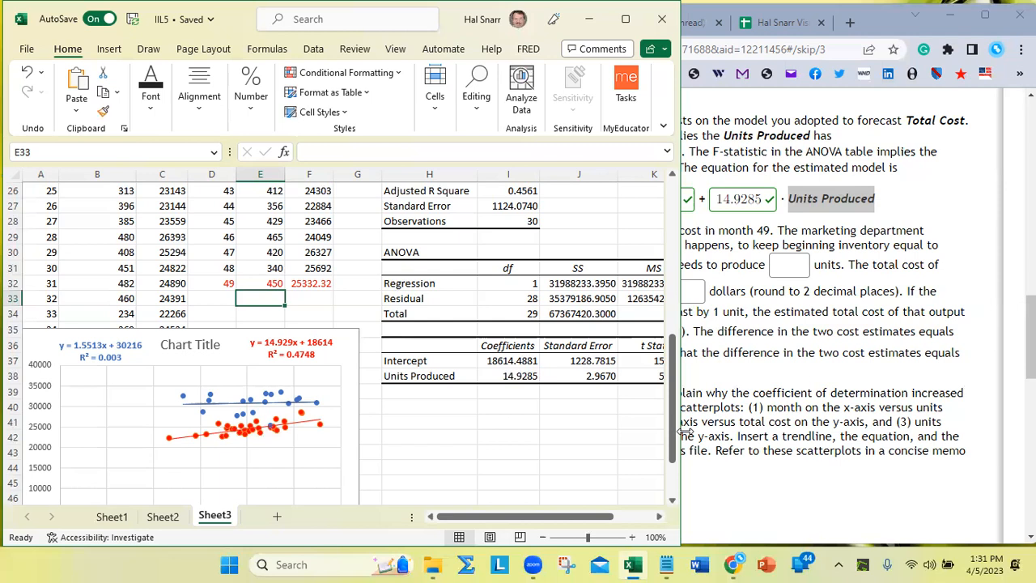
Step: Copy the month 49 cost prediction from F32 into the question's estimated total cost blank as 25332.32 and submit the answer
{"action": "left_click", "coordinate": [890, 328]}
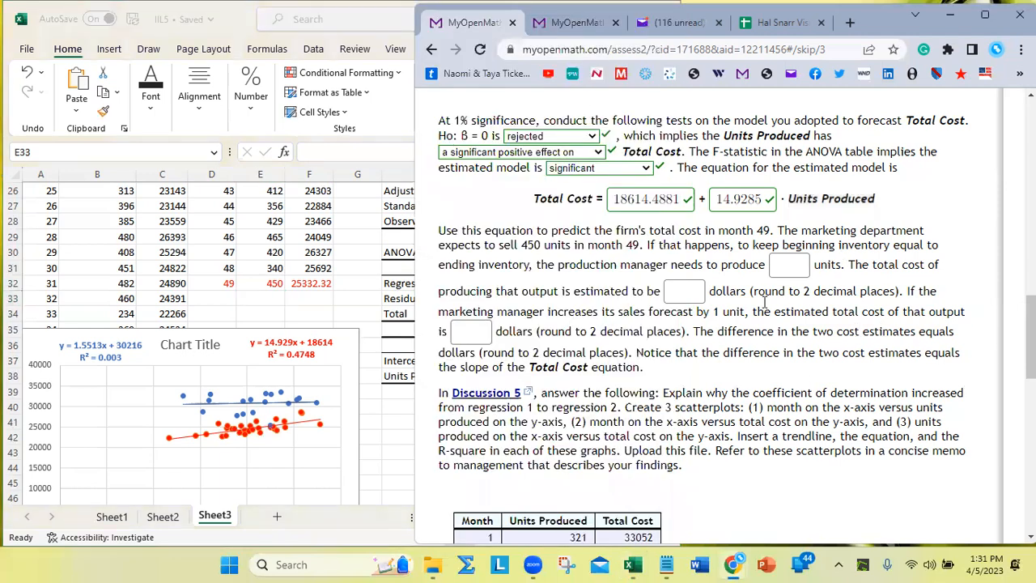
{"action": "left_click", "coordinate": [313, 281]}
{"action": "left_click", "coordinate": [314, 281]}
{"action": "key", "text": "ctrl+c"}
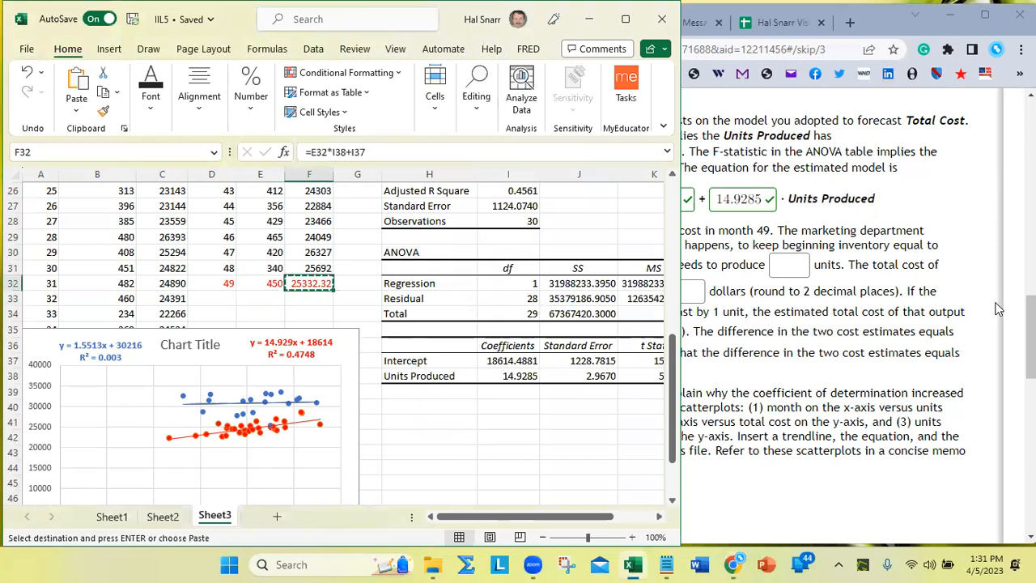
{"action": "left_click", "coordinate": [789, 266]}
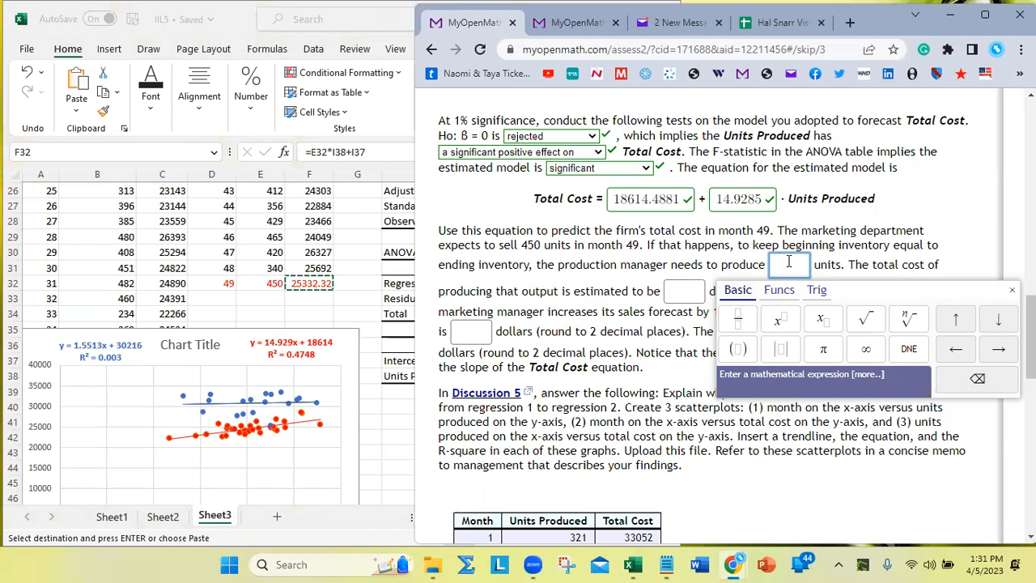
{"action": "left_click", "coordinate": [621, 334]}
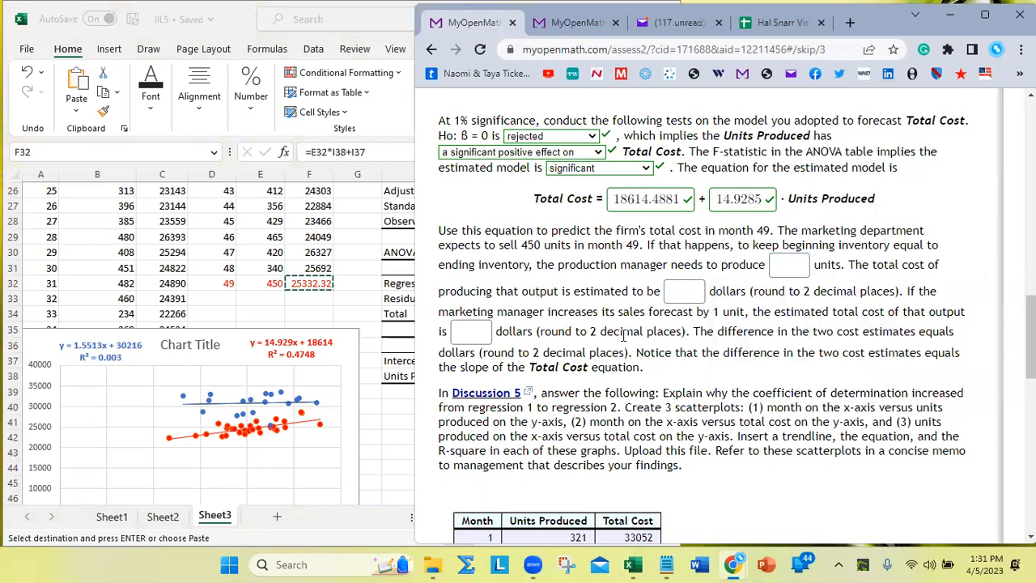
{"action": "left_click", "coordinate": [693, 293]}
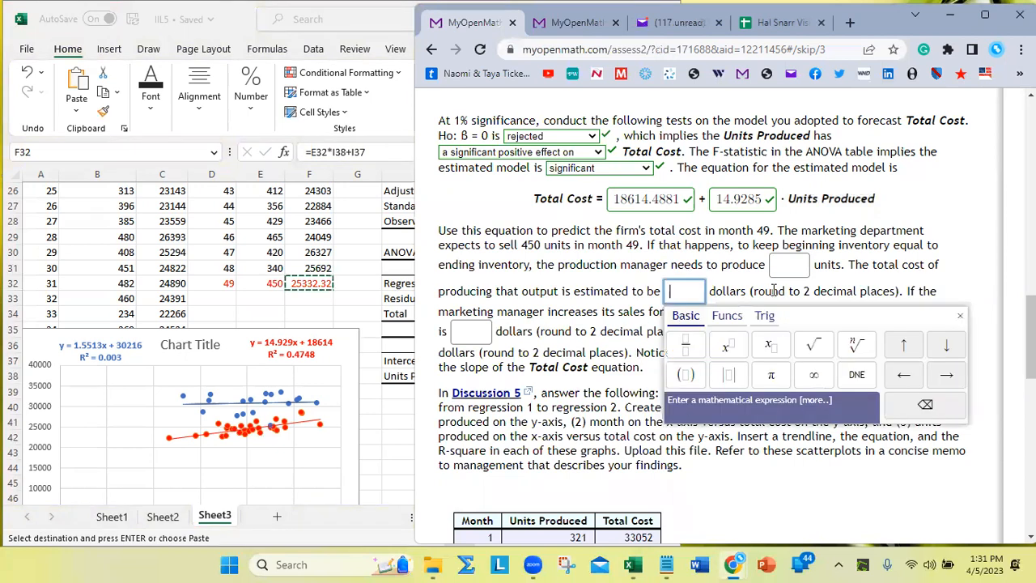
{"action": "key", "text": "ctrl+v"}
{"action": "key", "text": "BackSpace"}
{"action": "key", "text": "BackSpace"}
{"action": "key", "text": "BackSpace"}
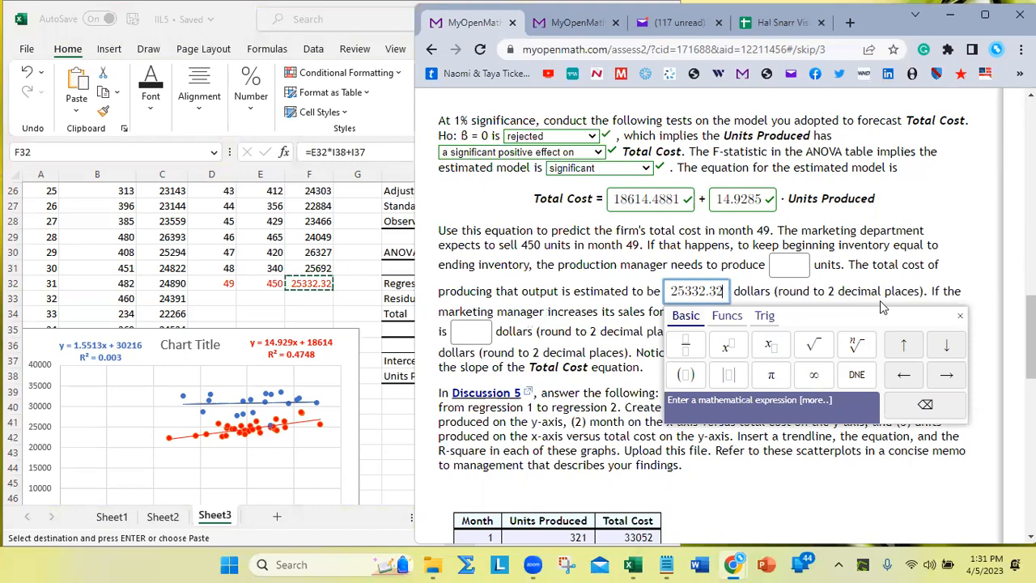
{"action": "left_click", "coordinate": [880, 303]}
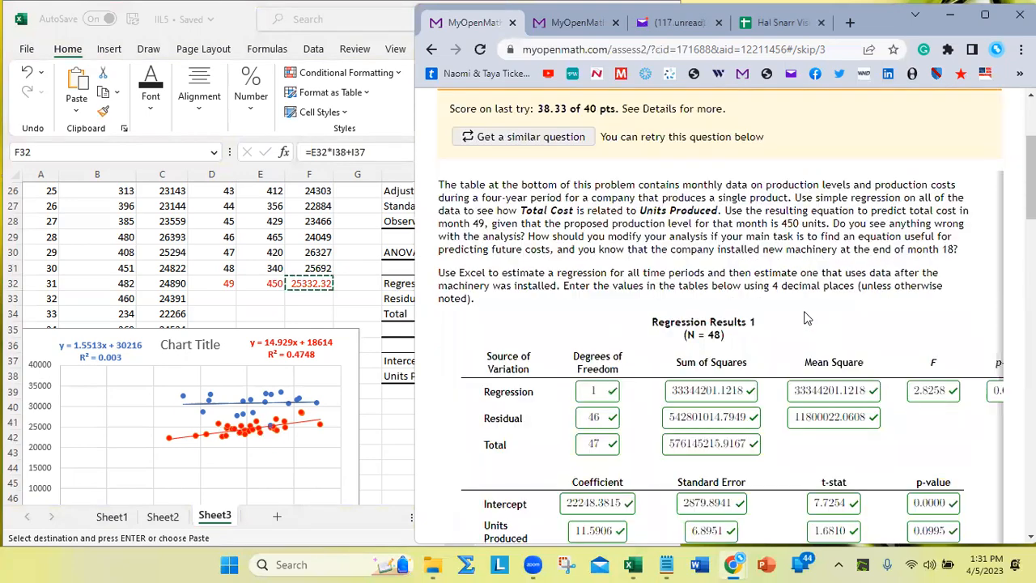
Step: Fill in 450 as the units the production manager needs to produce in month 49 and submit the answer
{"action": "scroll", "coordinate": [810, 318], "scroll_direction": "down", "scroll_amount": 14}
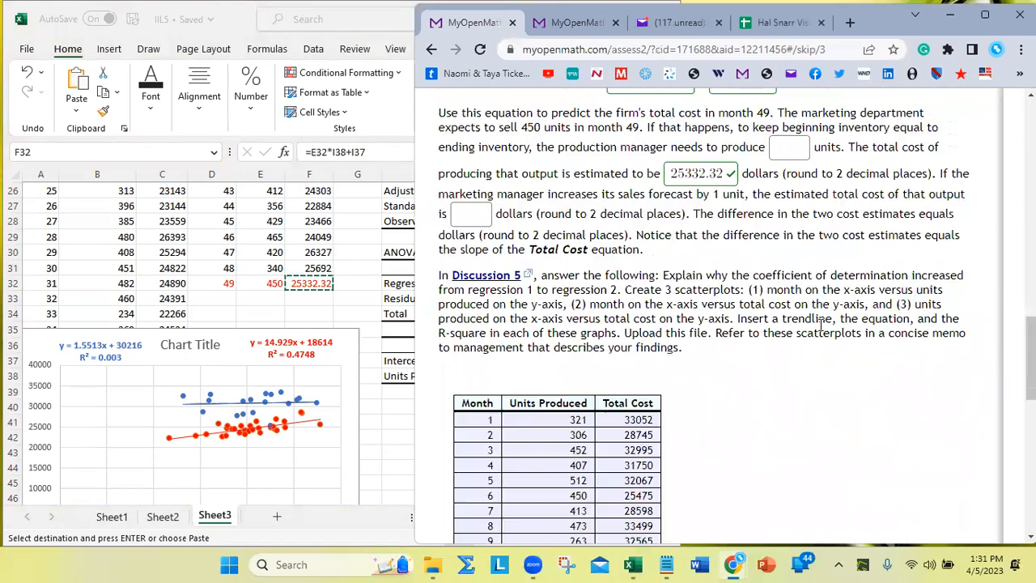
{"action": "scroll", "coordinate": [821, 325], "scroll_direction": "up", "scroll_amount": 3}
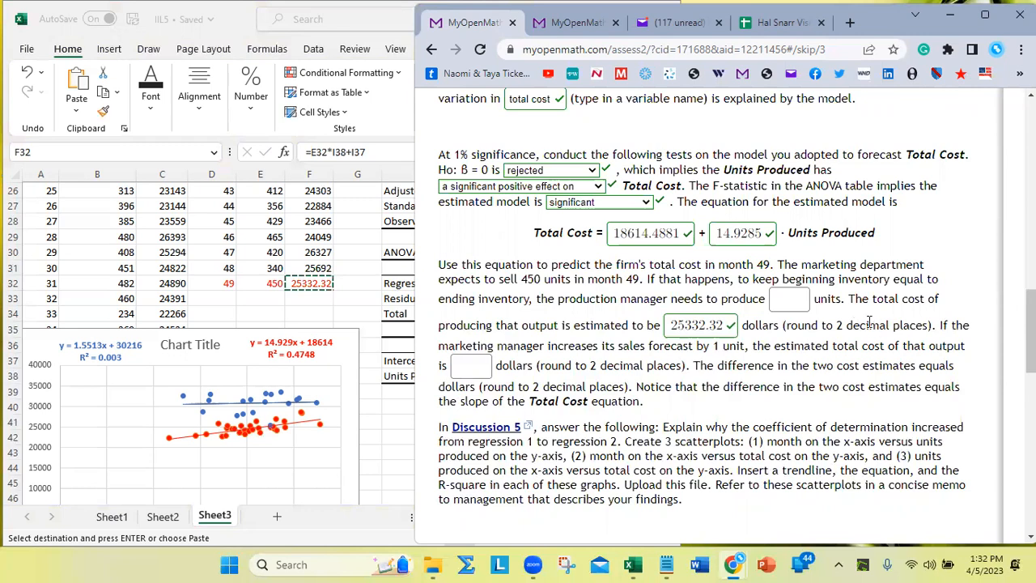
{"action": "left_click", "coordinate": [798, 300]}
{"action": "type", "text": "450"}
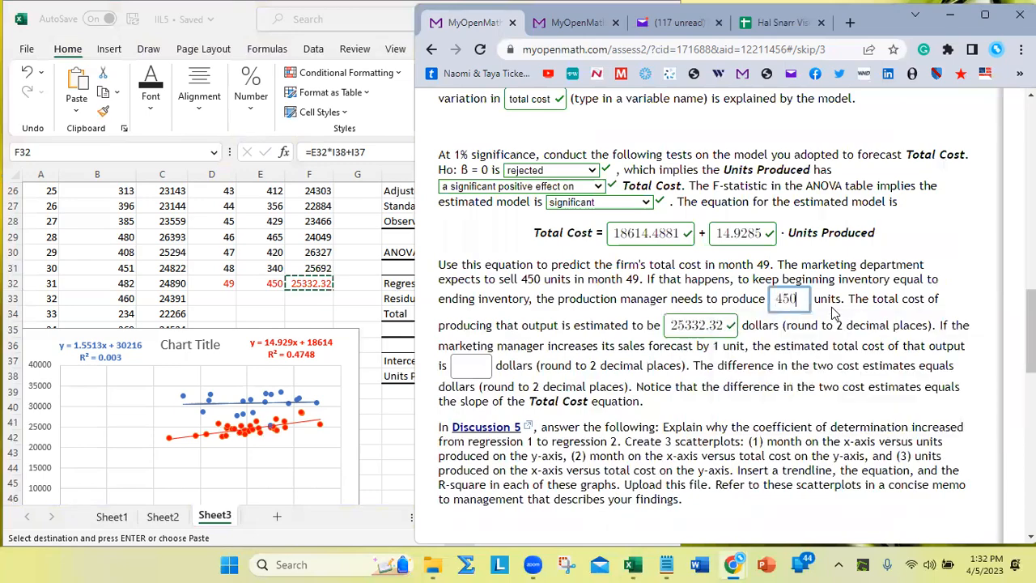
{"action": "scroll", "coordinate": [581, 278], "scroll_direction": "up", "scroll_amount": 5}
{"action": "scroll", "coordinate": [581, 278], "scroll_direction": "down", "scroll_amount": 10}
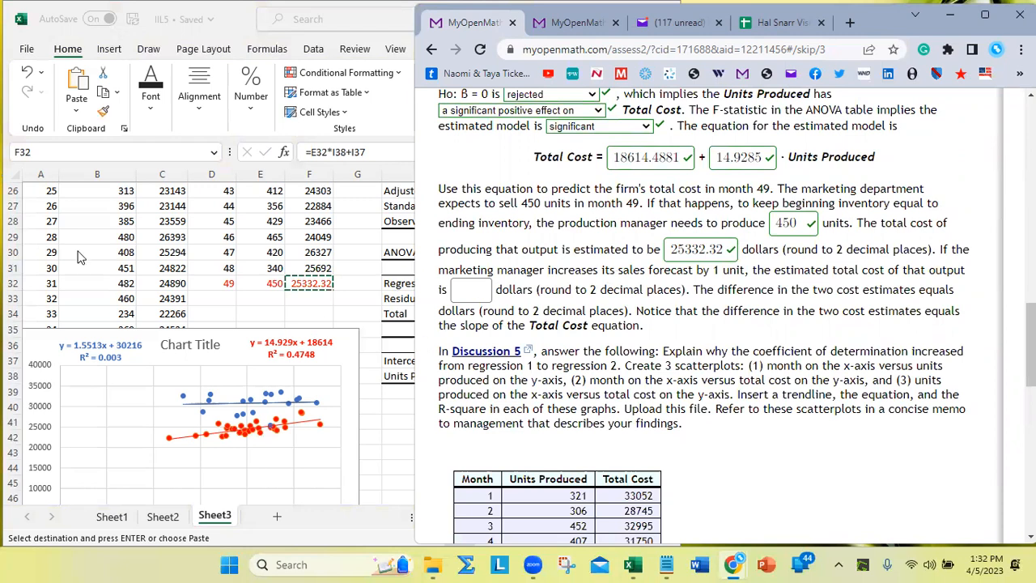
Step: Enter 451 units in E33 and apply the red font color to D32:F33
{"action": "left_click", "coordinate": [269, 283]}
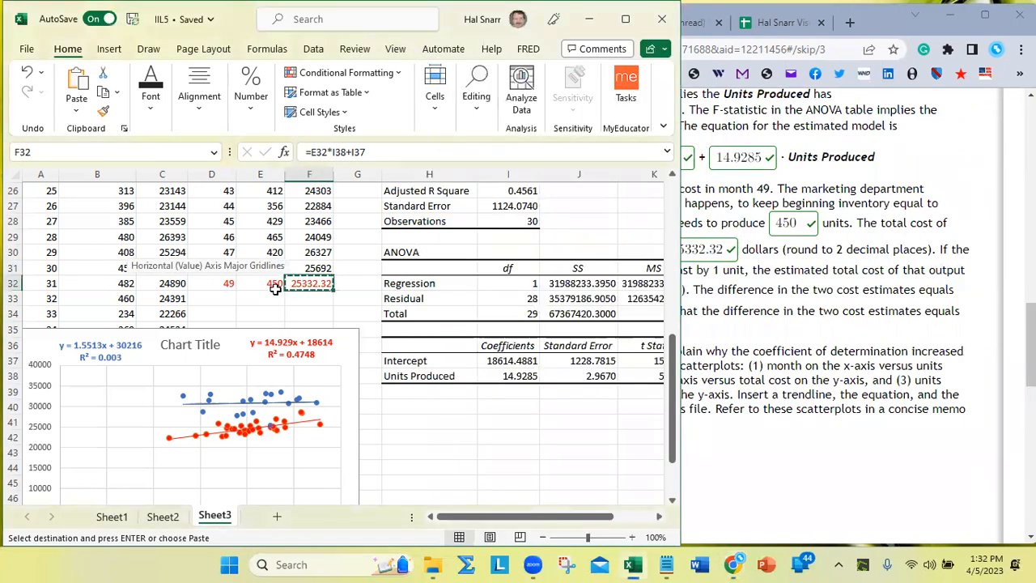
{"action": "left_click", "coordinate": [269, 283]}
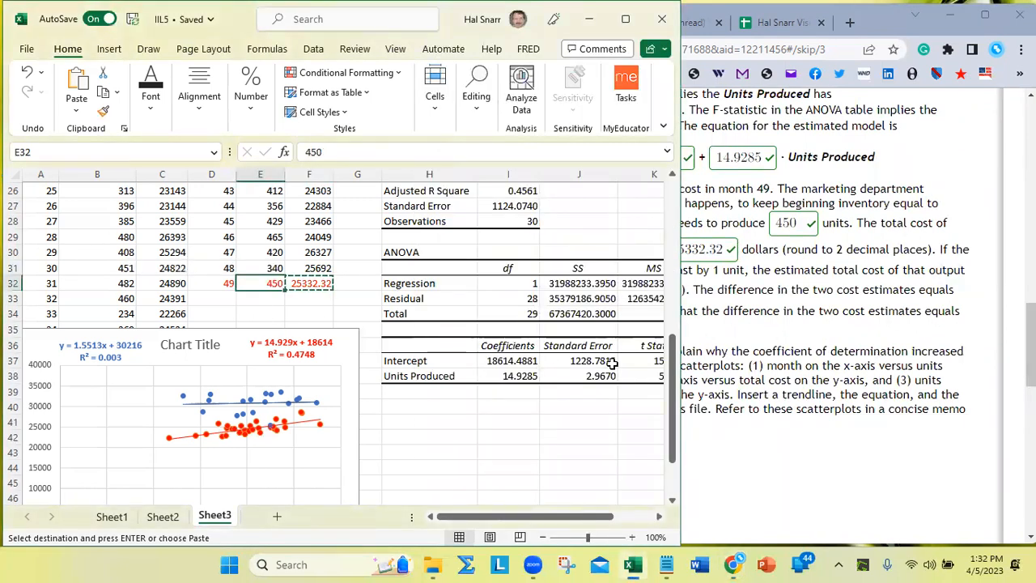
{"action": "key", "text": "Down"}
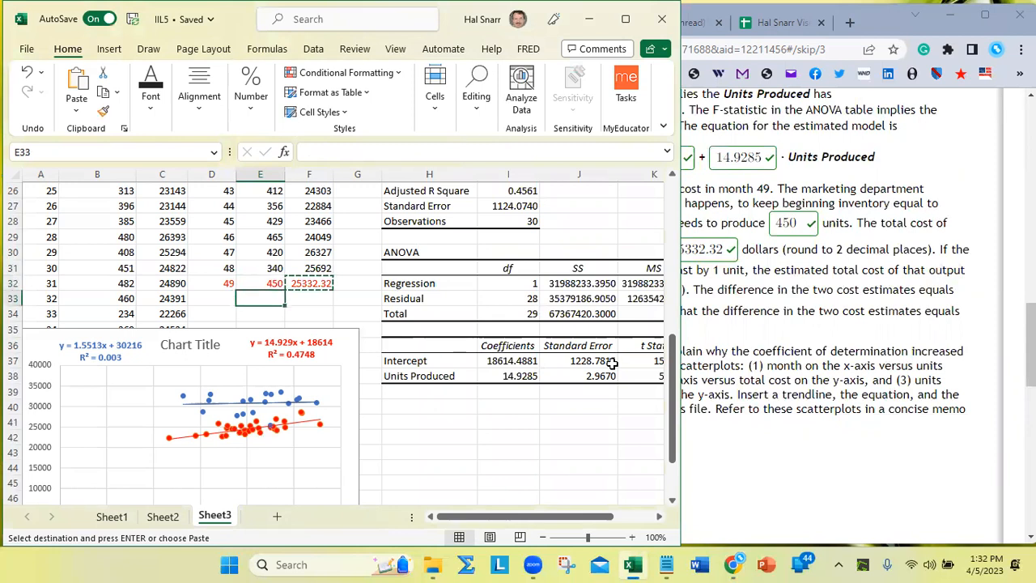
{"action": "type", "text": "451"}
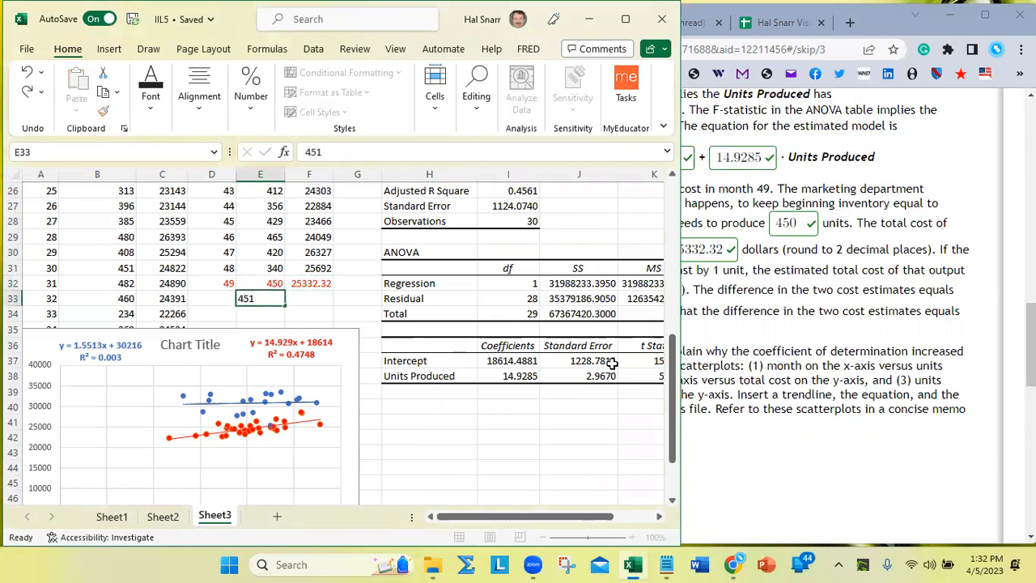
{"action": "key", "text": "Return"}
{"action": "left_click_drag", "start_coordinate": [224, 282], "coordinate": [328, 301]}
{"action": "left_click", "coordinate": [151, 97]}
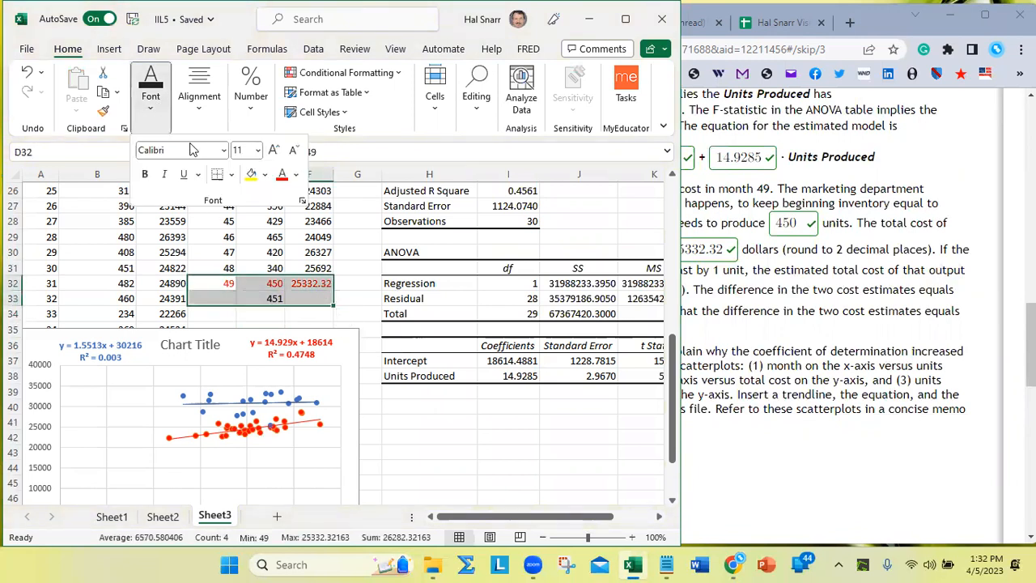
Step: Copy the F32 prediction formula into F33 and repoint its units reference to E33, giving =E33*I38+I37
{"action": "left_click", "coordinate": [311, 298]}
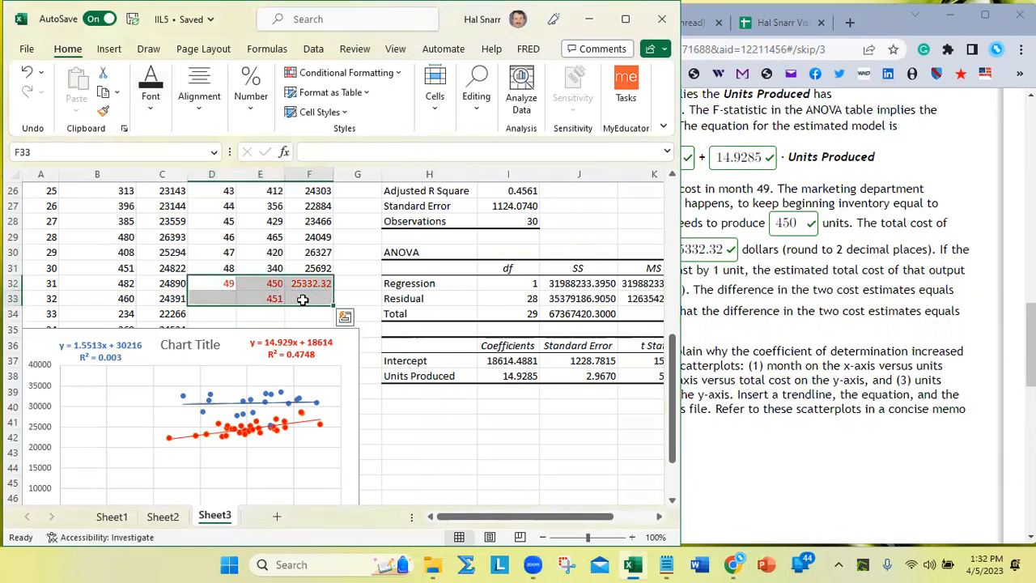
{"action": "double_click", "coordinate": [316, 283]}
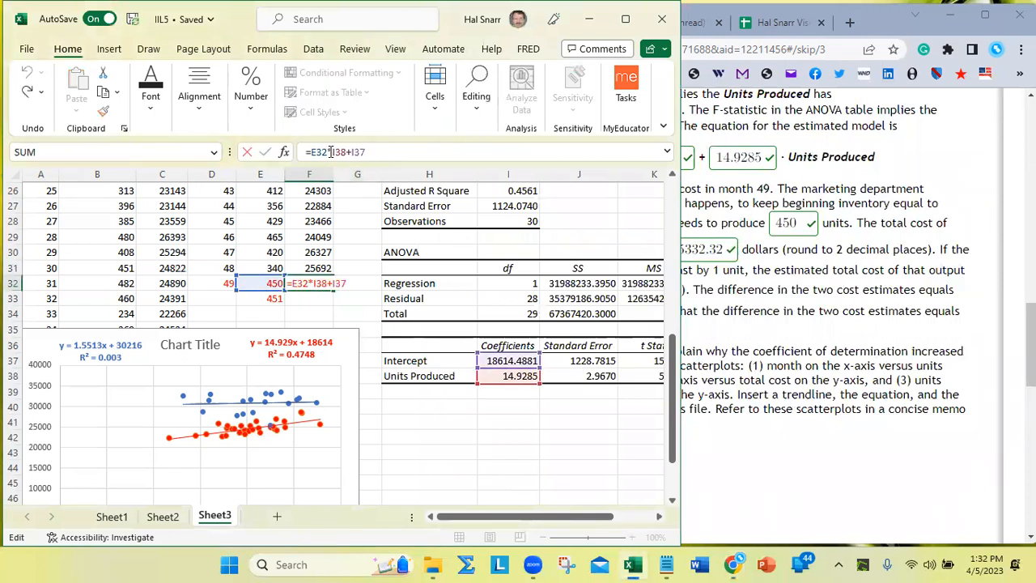
{"action": "left_click_drag", "start_coordinate": [367, 152], "coordinate": [232, 152]}
{"action": "key", "text": "ctrl+c"}
{"action": "key", "text": "Return"}
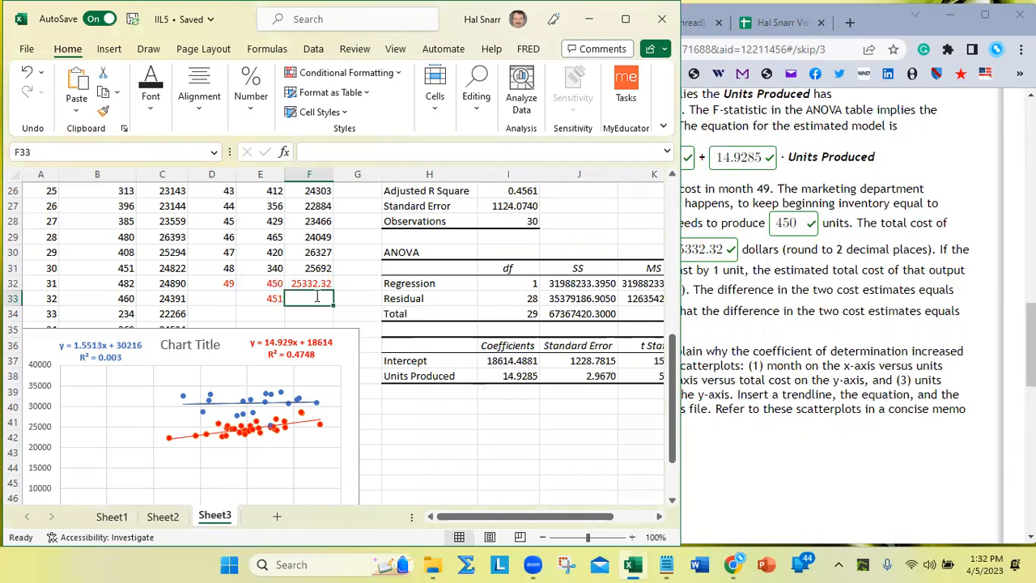
{"action": "key", "text": "ctrl+v"}
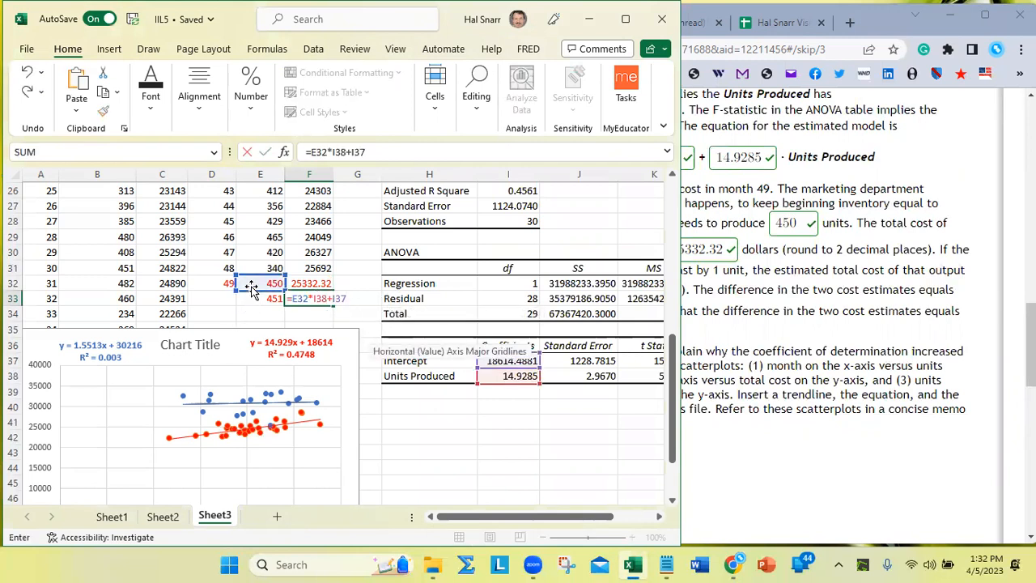
{"action": "left_click_drag", "start_coordinate": [260, 286], "coordinate": [245, 295]}
{"action": "key", "text": "Return"}
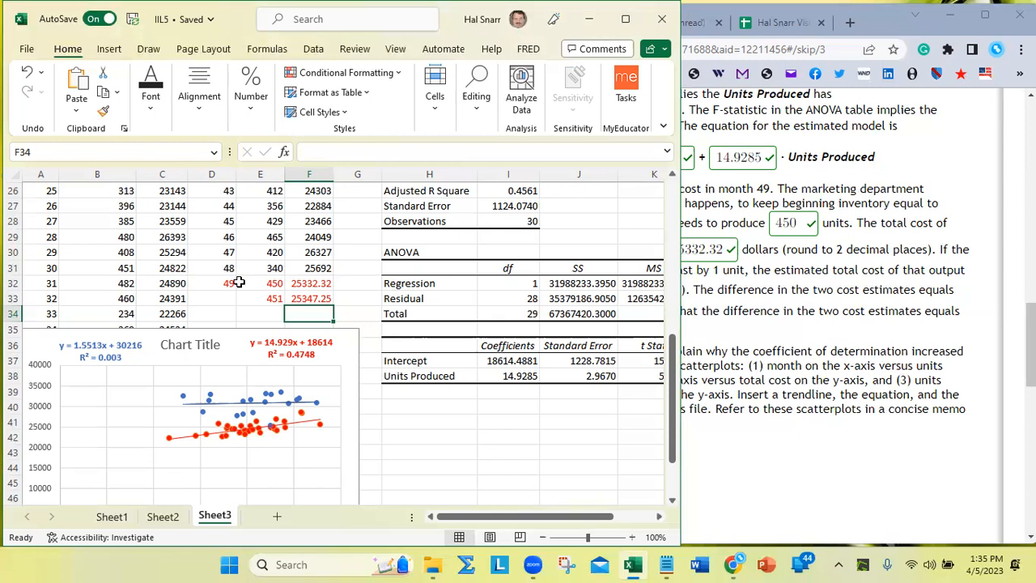
Step: Copy the F33 prediction into the question's cost blank for one additional unit as 25347.25 and submit the answer
{"action": "left_click", "coordinate": [304, 299]}
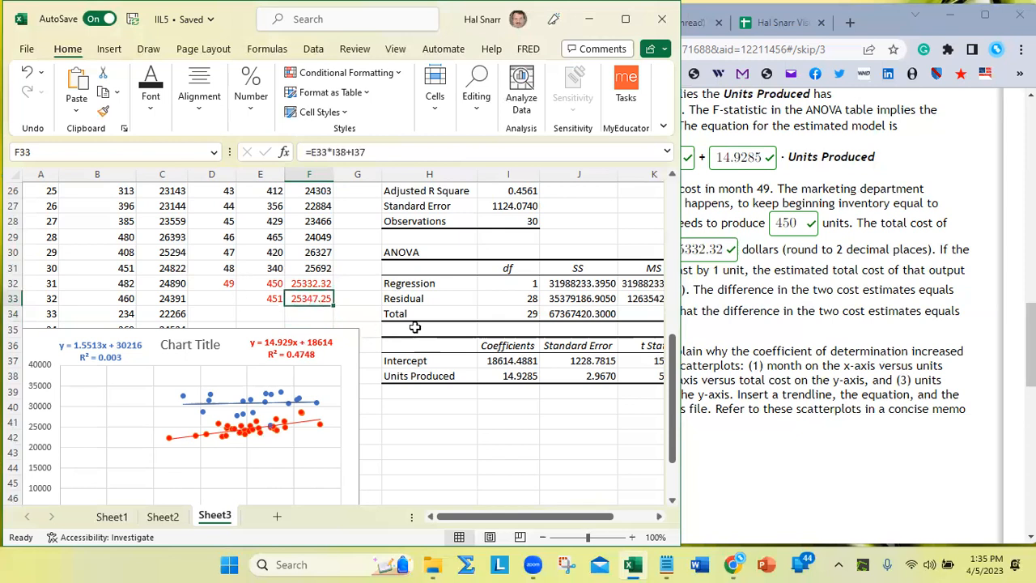
{"action": "key", "text": "ctrl+c"}
{"action": "left_click", "coordinate": [709, 294]}
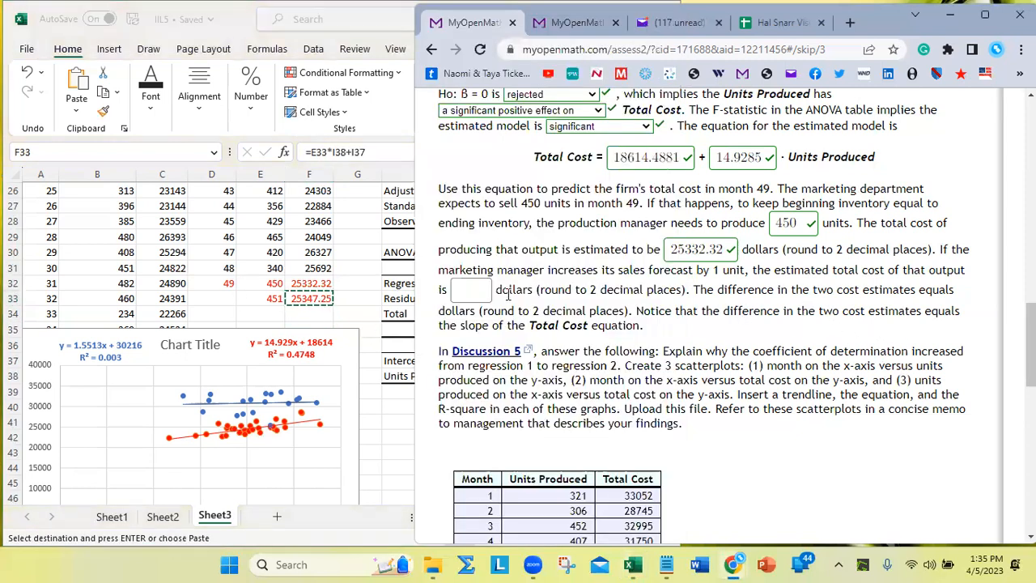
{"action": "left_click", "coordinate": [473, 292]}
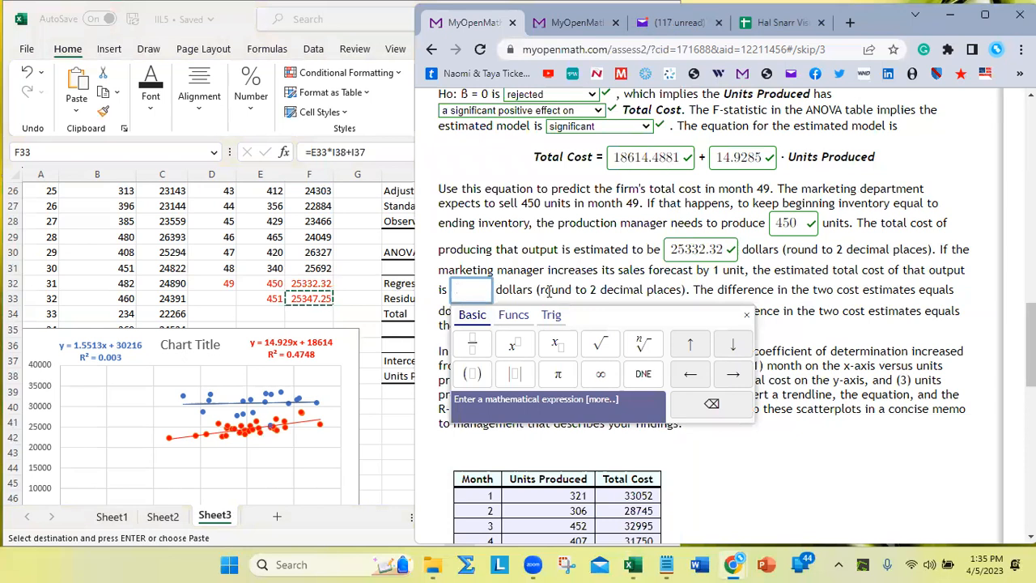
{"action": "key", "text": "ctrl+v"}
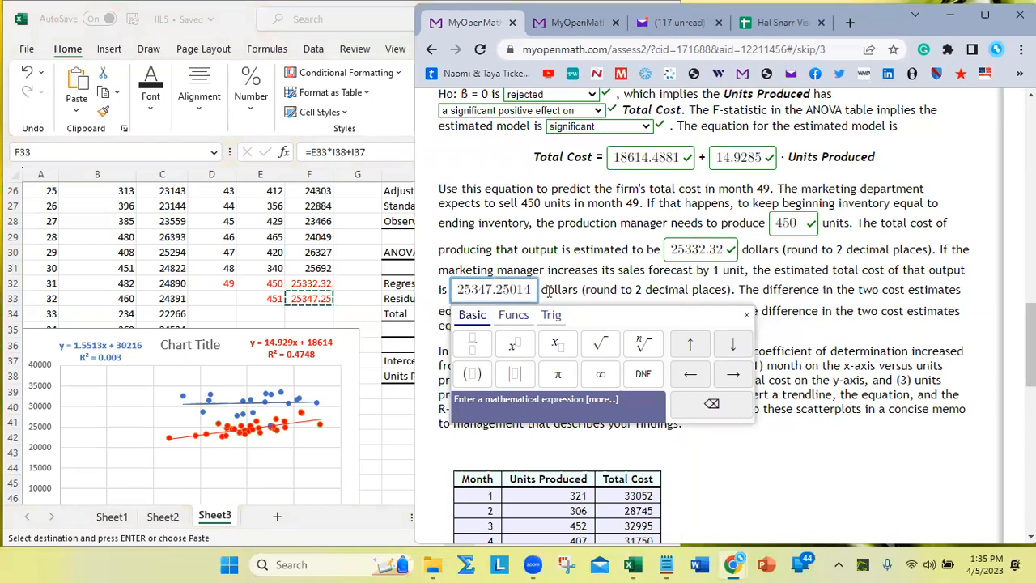
{"action": "key", "text": "BackSpace"}
{"action": "key", "text": "BackSpace"}
{"action": "key", "text": "BackSpace"}
{"action": "key", "text": "Return"}
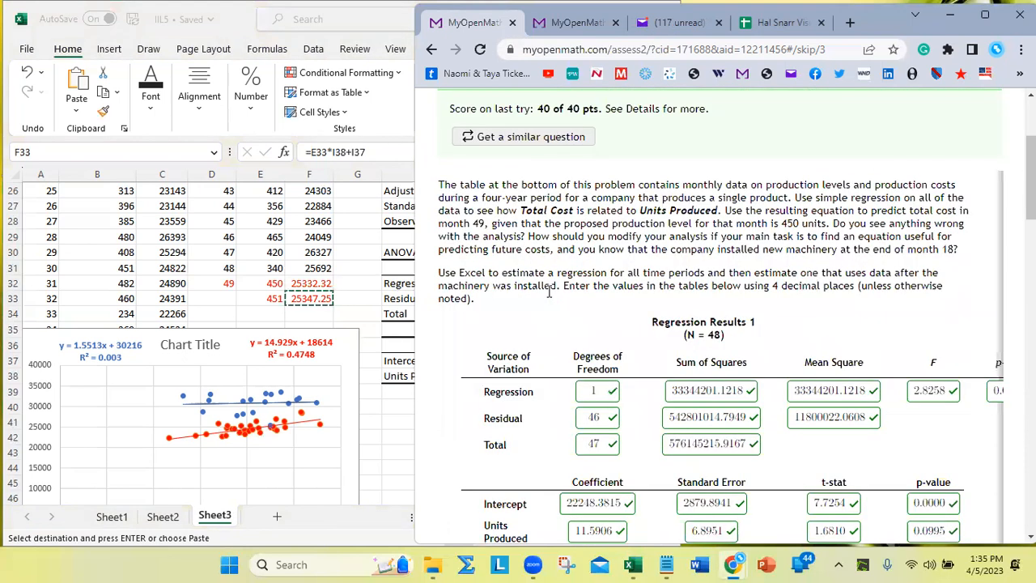
Step: Review the question's submitted answers and check which units and coefficient cells the formulas in F32 and F33 reference
{"action": "scroll", "coordinate": [549, 293], "scroll_direction": "down", "scroll_amount": 10}
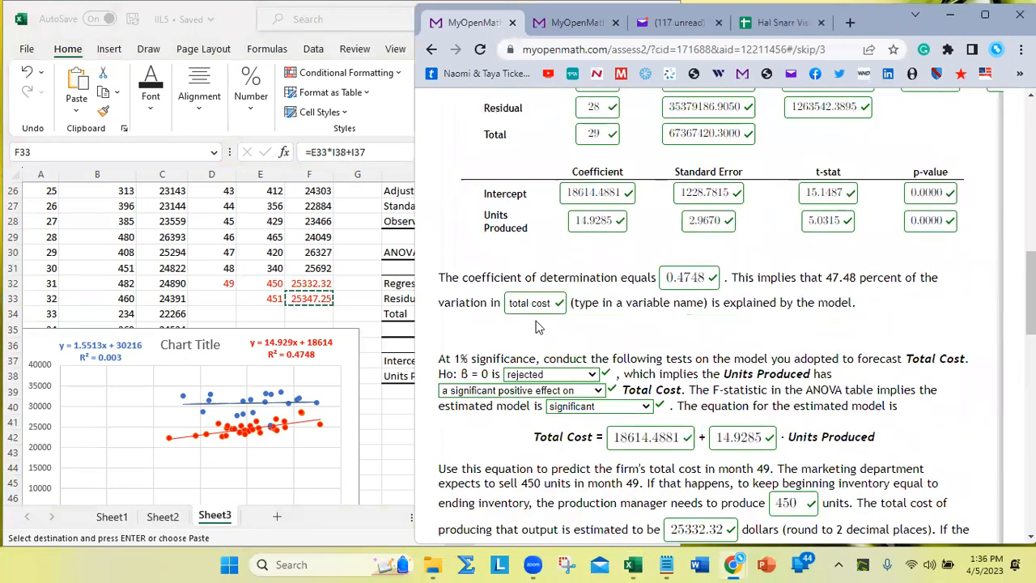
{"action": "scroll", "coordinate": [555, 331], "scroll_direction": "down", "scroll_amount": 2}
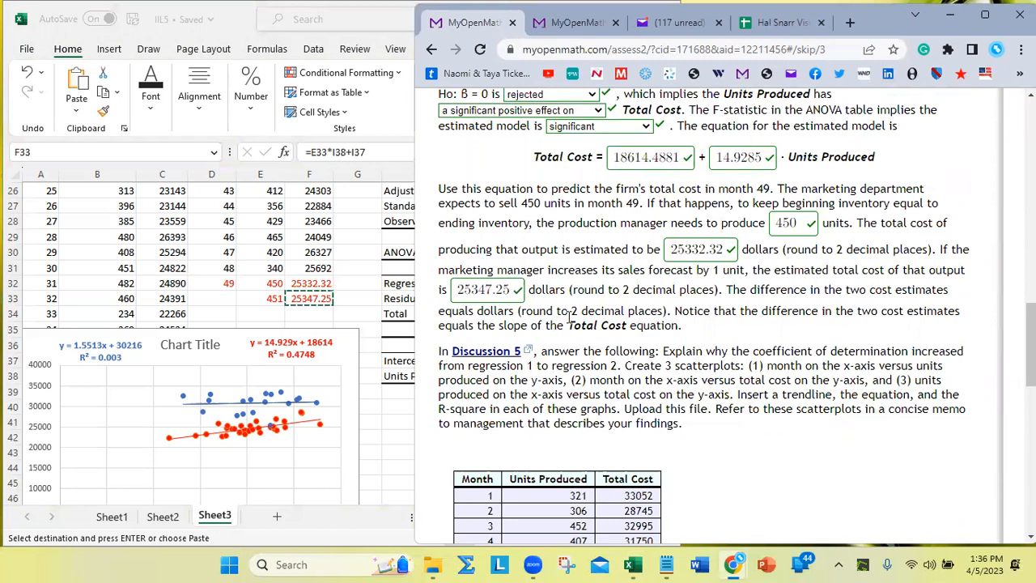
{"action": "left_click", "coordinate": [258, 267]}
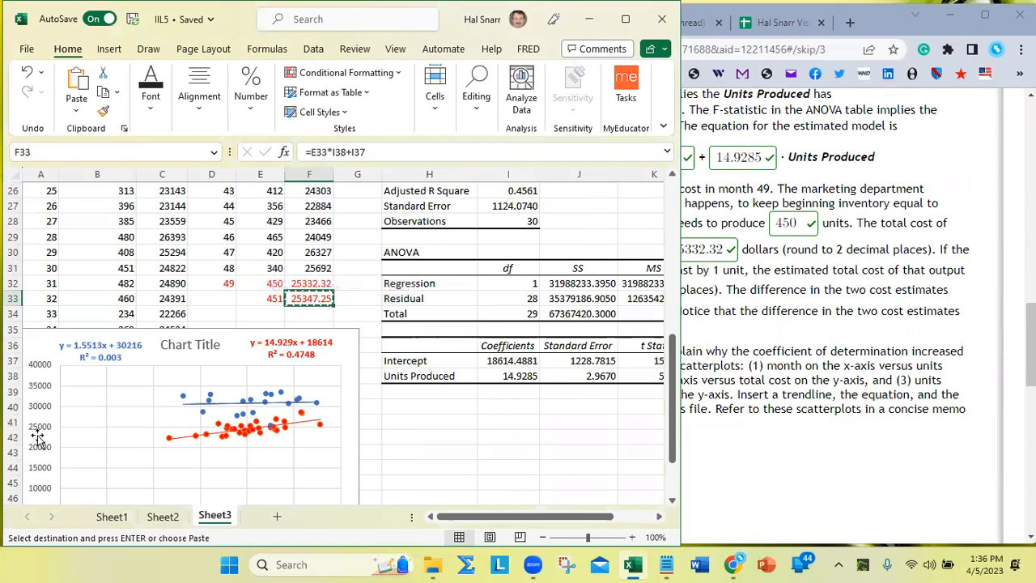
{"action": "left_click", "coordinate": [230, 298]}
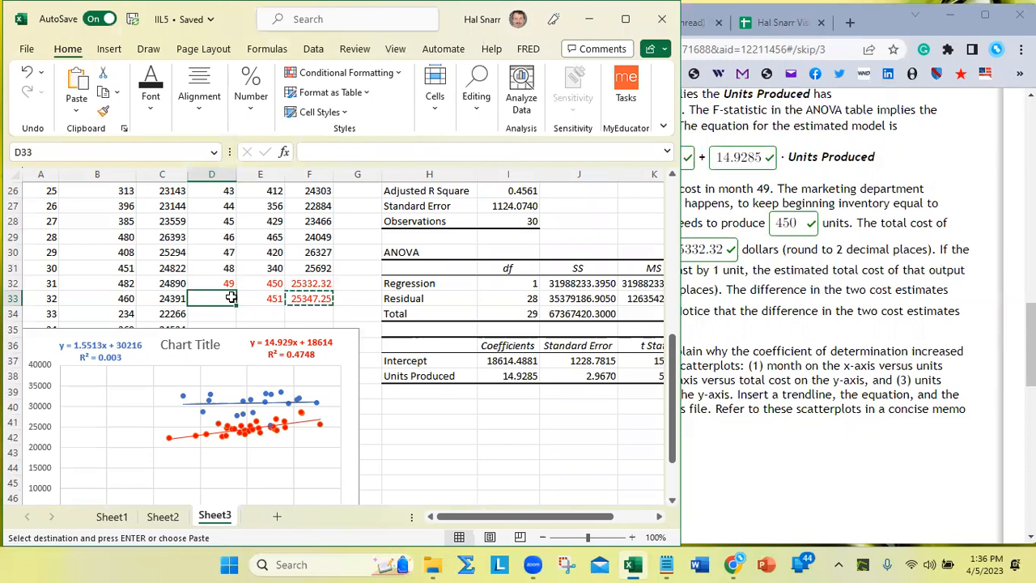
{"action": "double_click", "coordinate": [306, 283]}
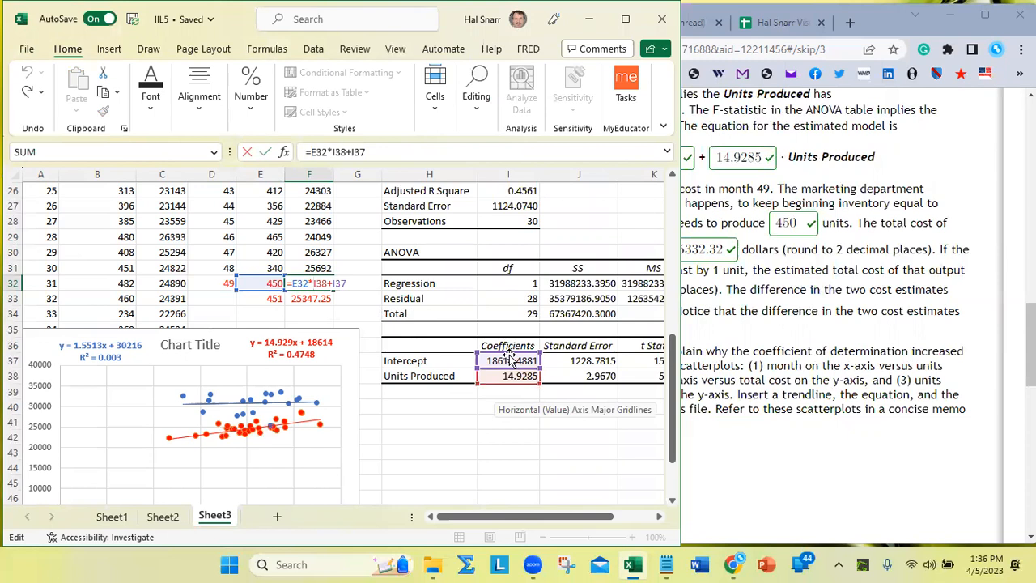
{"action": "key", "text": "Return"}
{"action": "key", "text": "F2"}
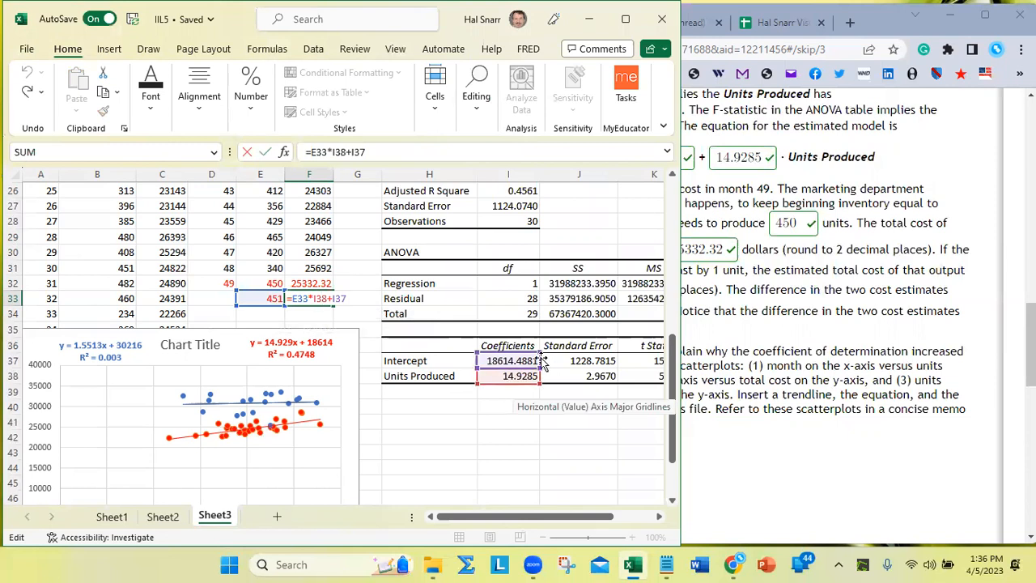
{"action": "key", "text": "Return"}
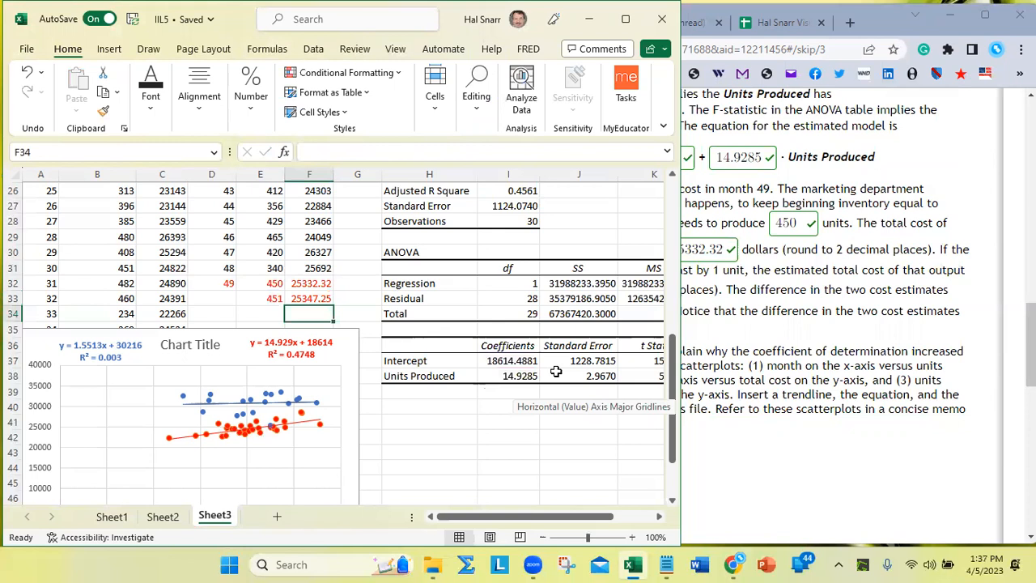
Step: In the question editor's Common Control code, add one more "calculated" entry to the end of the $anstypes array
{"action": "left_click", "coordinate": [833, 351]}
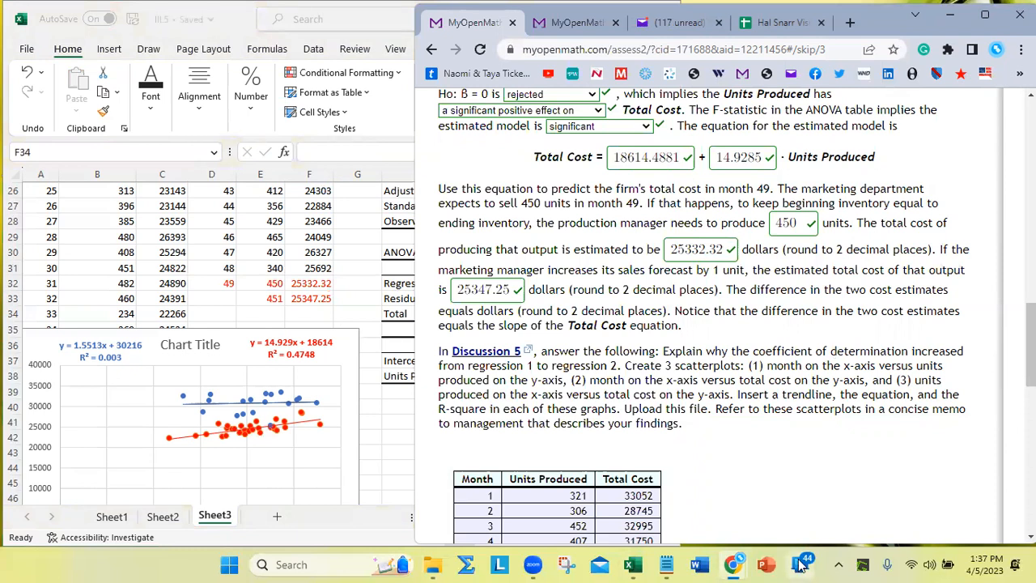
{"action": "left_click", "coordinate": [598, 25]}
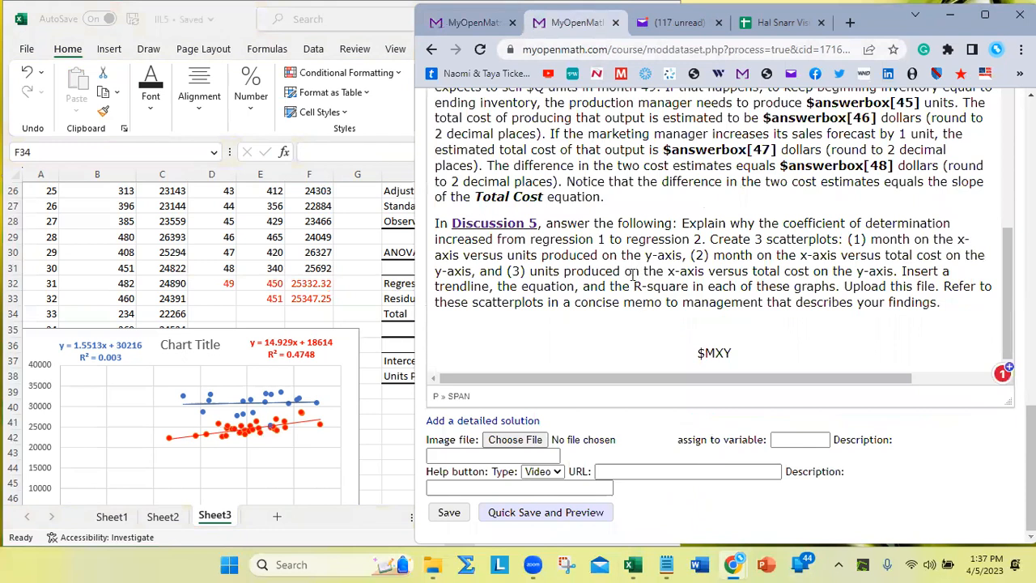
{"action": "scroll", "coordinate": [634, 275], "scroll_direction": "up", "scroll_amount": 10}
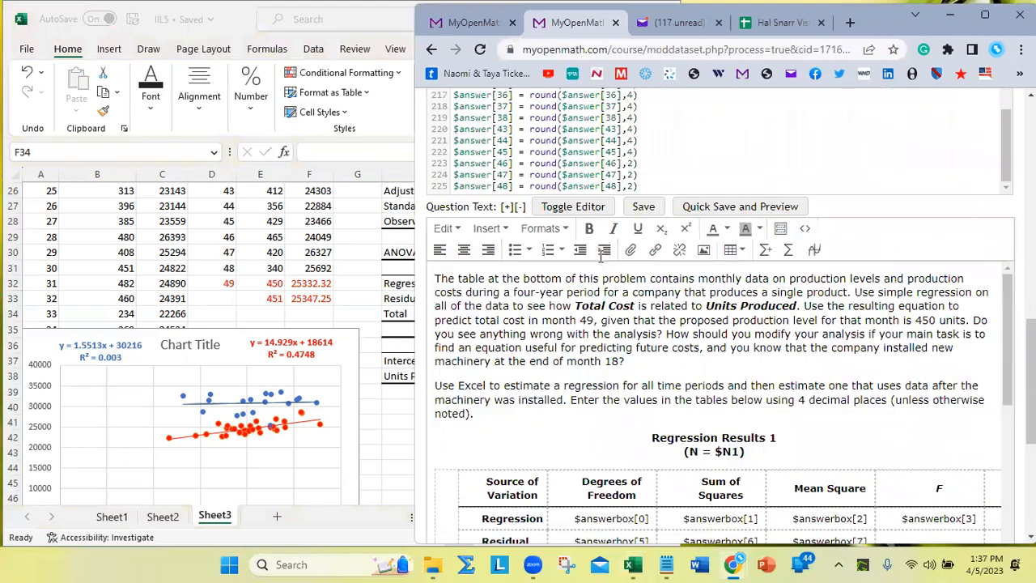
{"action": "scroll", "coordinate": [603, 255], "scroll_direction": "up", "scroll_amount": 15}
{"action": "scroll", "coordinate": [649, 271], "scroll_direction": "up", "scroll_amount": 15}
{"action": "scroll", "coordinate": [652, 270], "scroll_direction": "up", "scroll_amount": 6}
{"action": "left_click_drag", "start_coordinate": [574, 338], "coordinate": [503, 339]}
{"action": "key", "text": "ctrl+c"}
{"action": "left_click", "coordinate": [577, 338]}
{"action": "key", "text": "ctrl+v"}
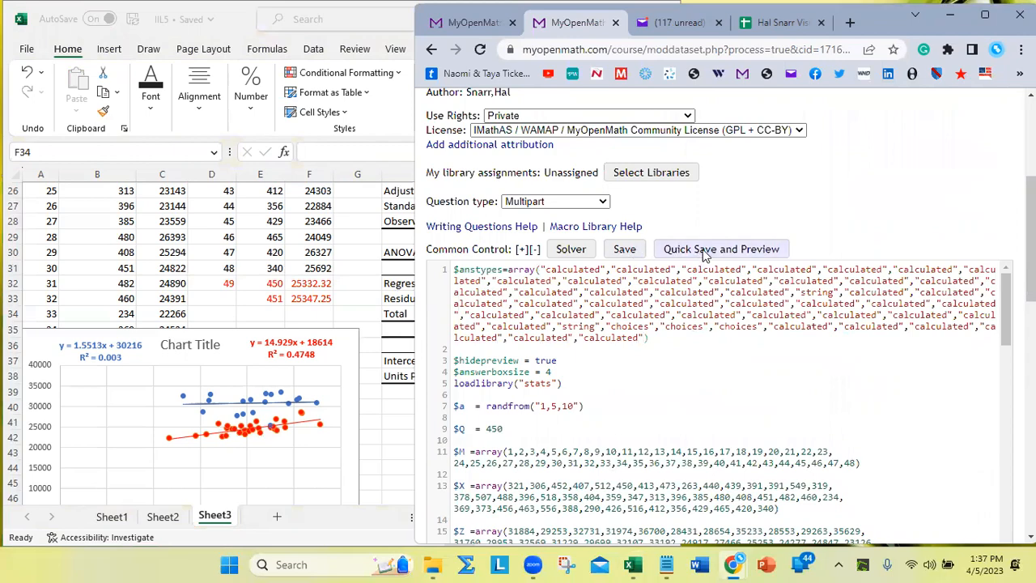
Step: Quick-save the question and check the preview for an answer blank for the difference in the two cost estimates
{"action": "left_click", "coordinate": [704, 251]}
{"action": "scroll", "coordinate": [780, 273], "scroll_direction": "down", "scroll_amount": 7}
{"action": "scroll", "coordinate": [780, 273], "scroll_direction": "down", "scroll_amount": 5}
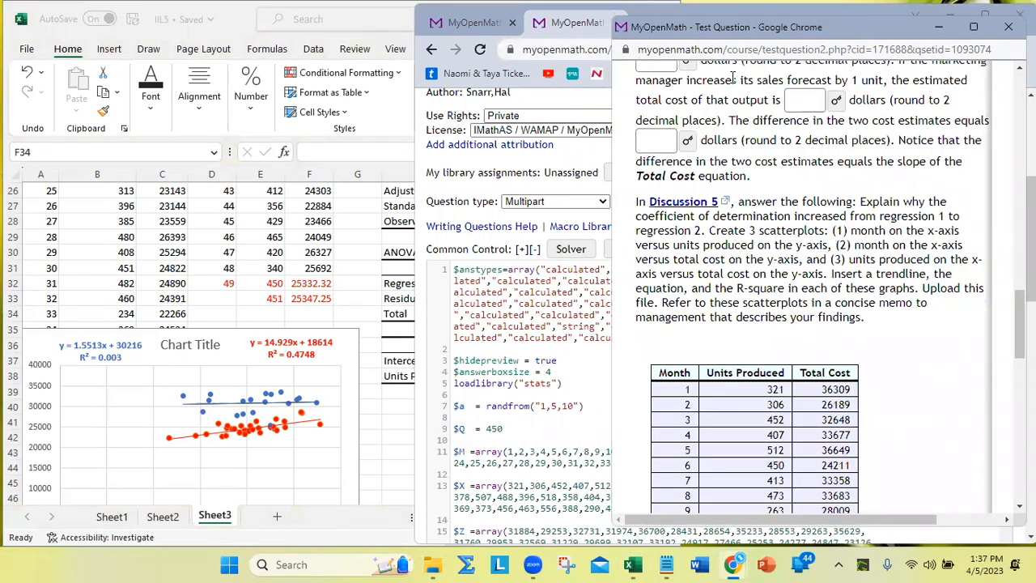
{"action": "left_click", "coordinate": [564, 39]}
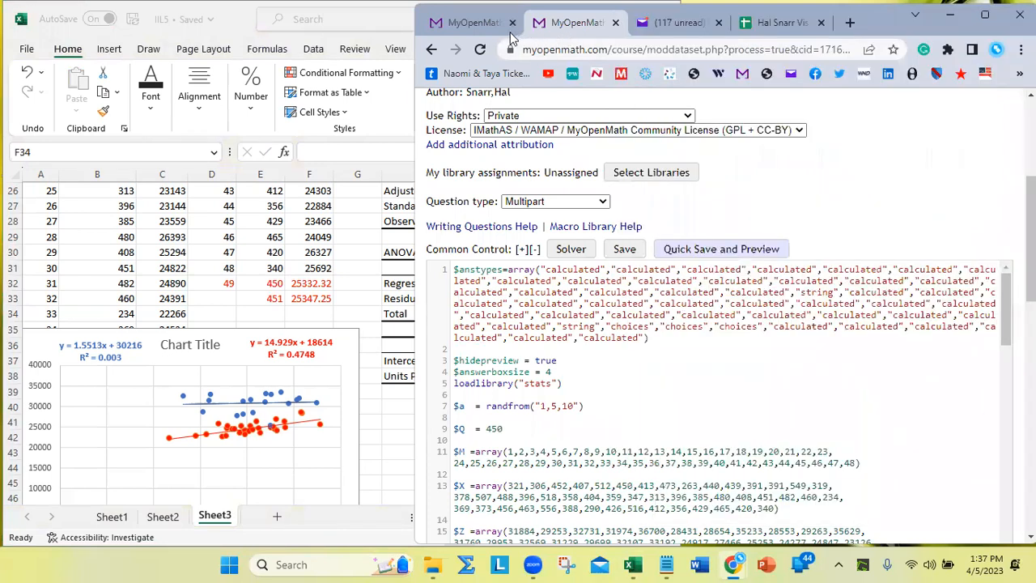
Step: Reload the Interactive Individualized Lecture 05 assessment, resume it and go to Question 3's cost-difference blank
{"action": "left_click", "coordinate": [470, 23]}
{"action": "scroll", "coordinate": [472, 151], "scroll_direction": "up", "scroll_amount": 15}
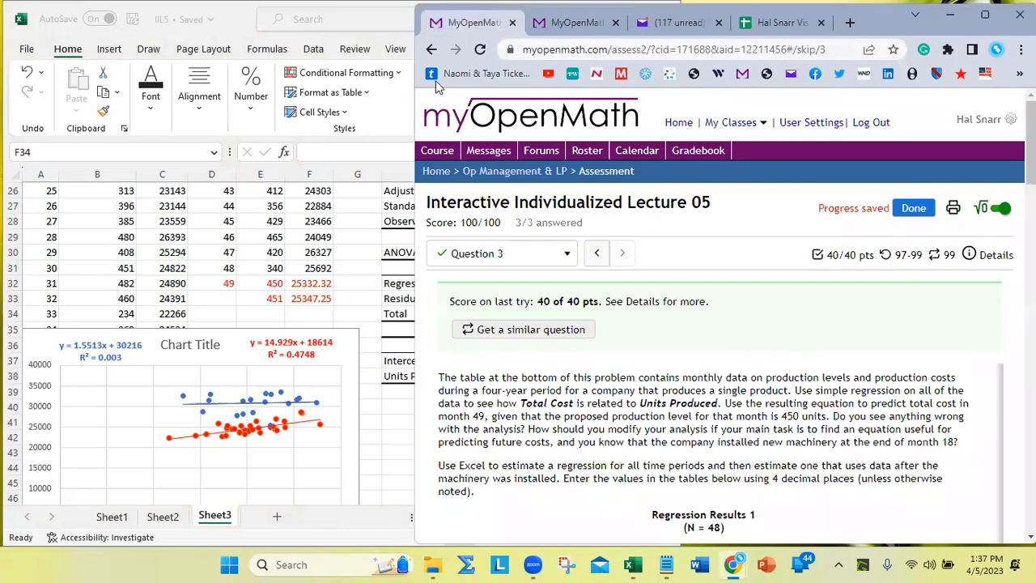
{"action": "left_click", "coordinate": [483, 52]}
{"action": "left_click", "coordinate": [455, 363]}
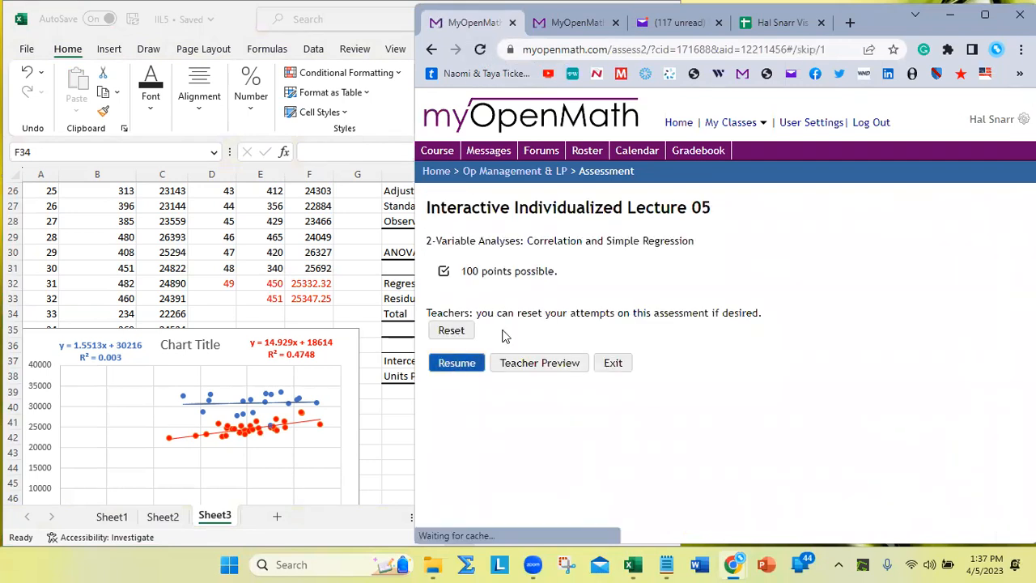
{"action": "scroll", "coordinate": [571, 280], "scroll_direction": "down", "scroll_amount": 5}
{"action": "scroll", "coordinate": [572, 281], "scroll_direction": "up", "scroll_amount": 5}
{"action": "left_click", "coordinate": [623, 254]}
{"action": "left_click", "coordinate": [623, 253]}
{"action": "scroll", "coordinate": [709, 294], "scroll_direction": "down", "scroll_amount": 15}
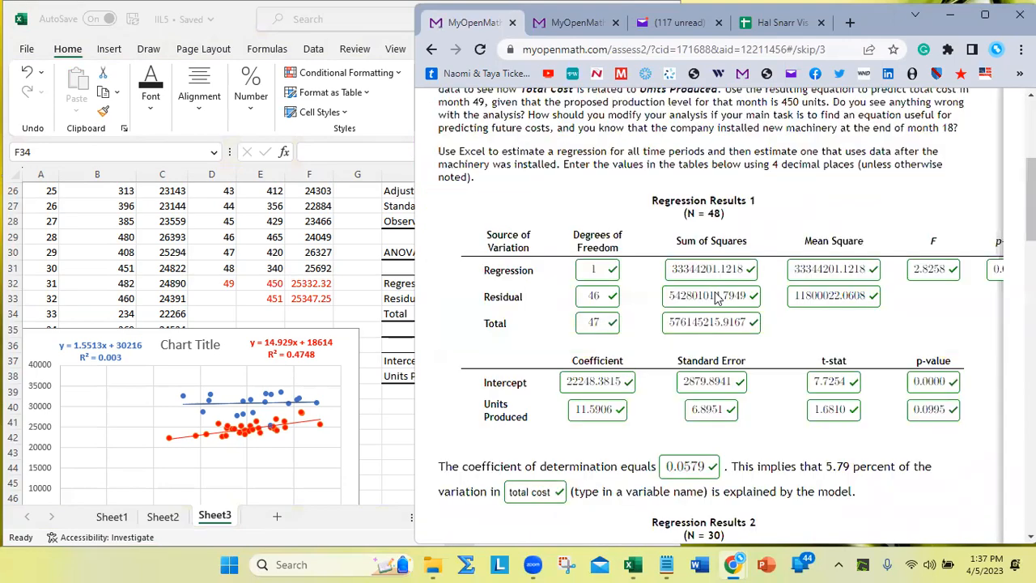
{"action": "scroll", "coordinate": [715, 296], "scroll_direction": "down", "scroll_amount": 4}
{"action": "scroll", "coordinate": [715, 296], "scroll_direction": "up", "scroll_amount": 2}
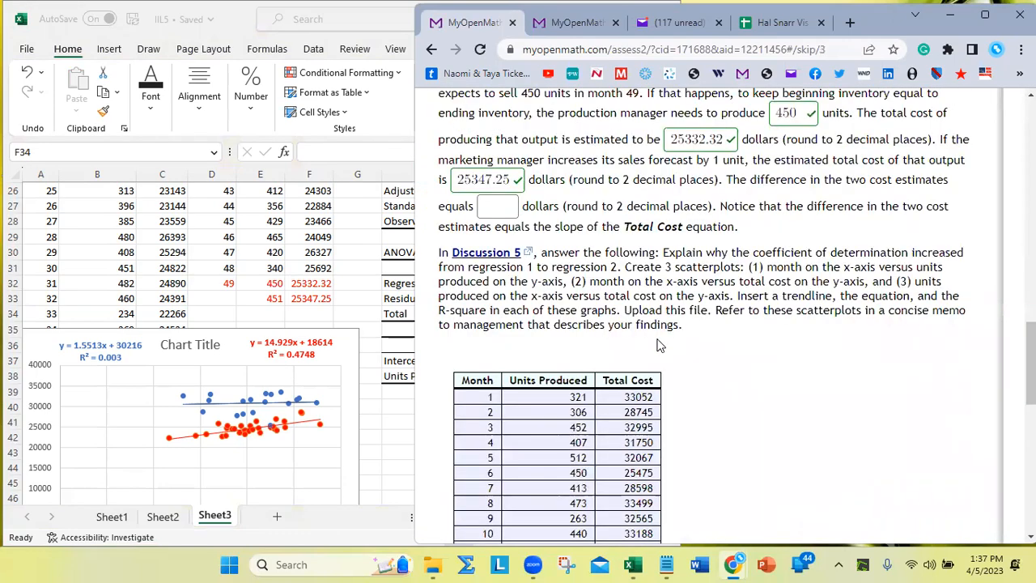
Step: Copy 14.92 from the Regression Results 2 Units Produced coefficient into the cost-difference blank
{"action": "left_click", "coordinate": [510, 215]}
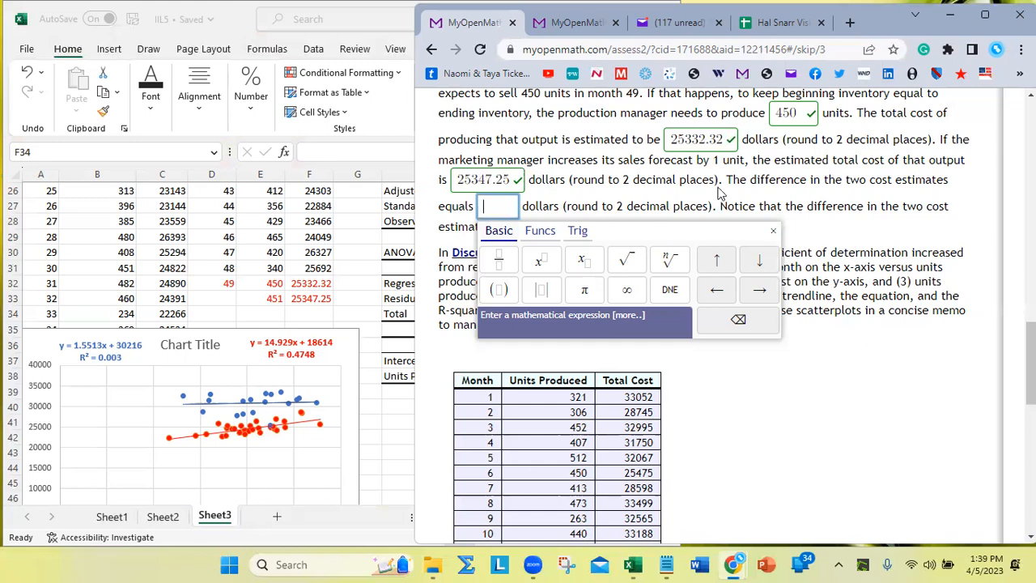
{"action": "scroll", "coordinate": [717, 195], "scroll_direction": "up", "scroll_amount": 6}
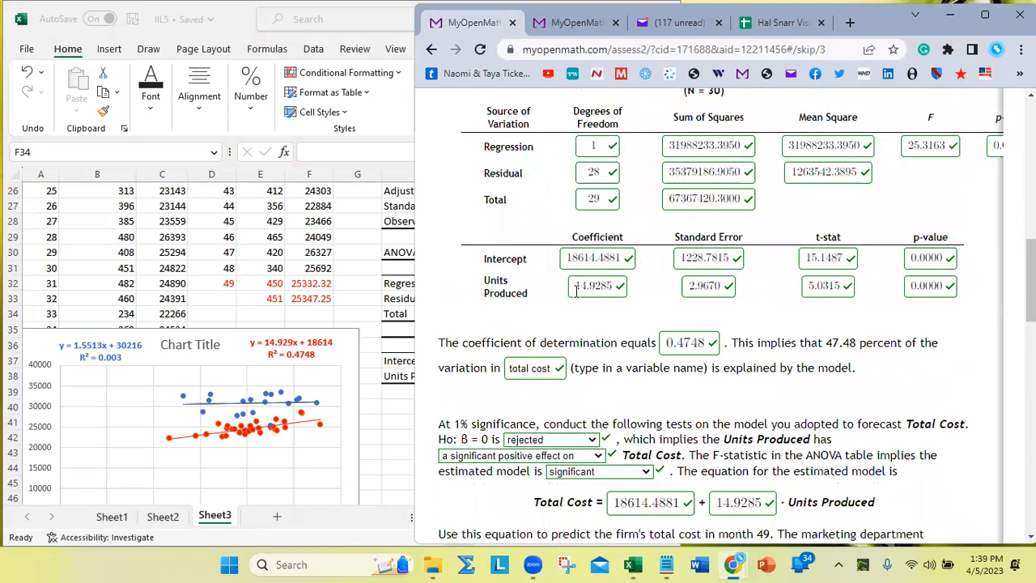
{"action": "left_click_drag", "start_coordinate": [572, 285], "coordinate": [603, 286]}
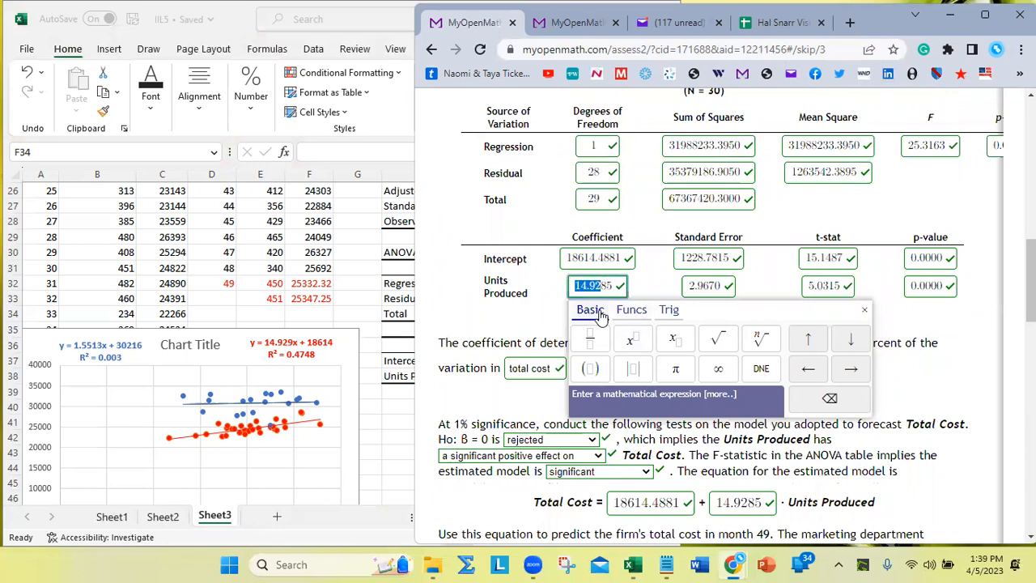
{"action": "scroll", "coordinate": [547, 293], "scroll_direction": "down", "scroll_amount": 7}
{"action": "left_click", "coordinate": [498, 131]}
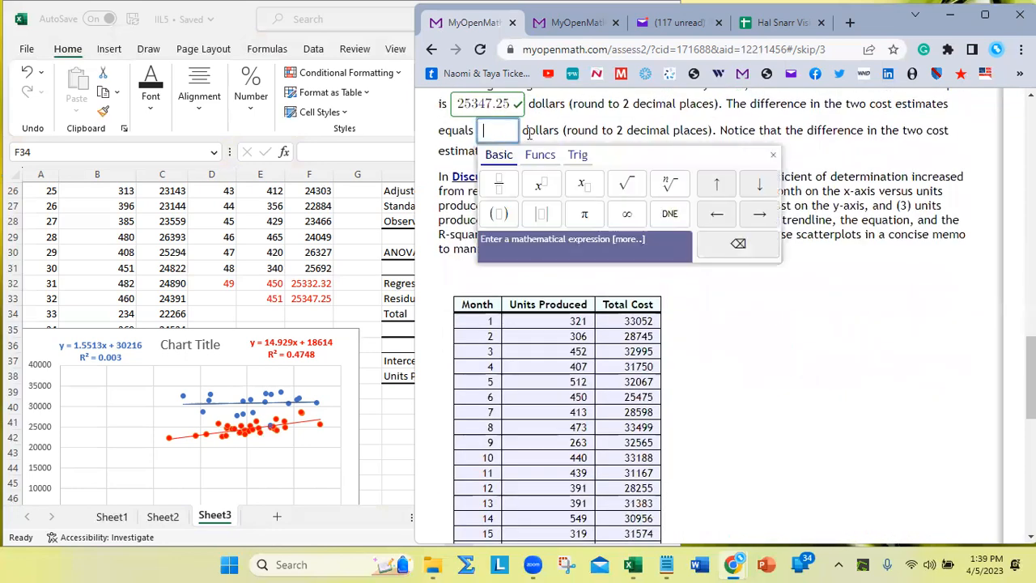
{"action": "key", "text": "ctrl+v"}
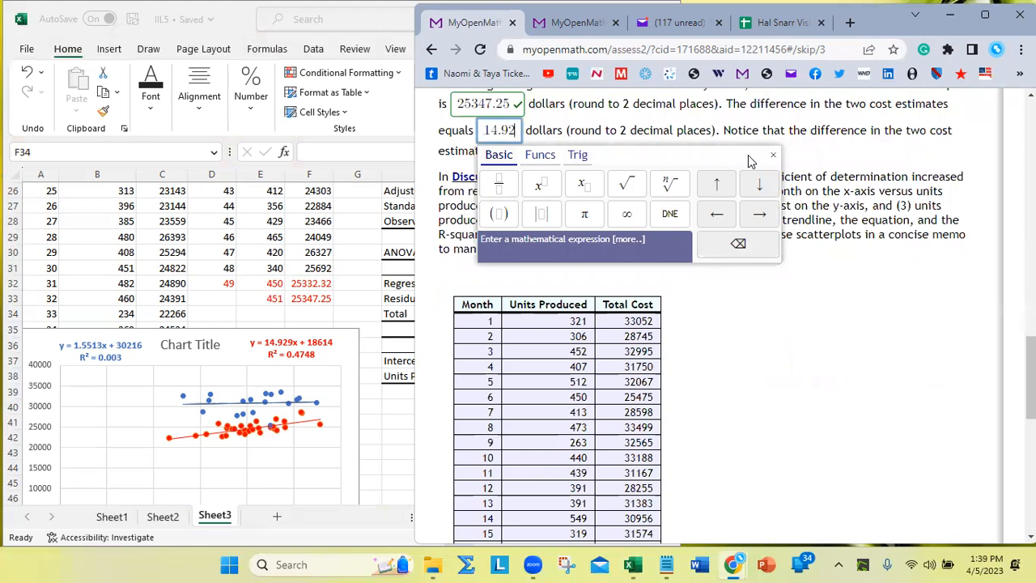
Step: Recheck the Units Produced coefficient's decimals and correct the cost-difference answer to 14.93
{"action": "scroll", "coordinate": [748, 155], "scroll_direction": "up", "scroll_amount": 5}
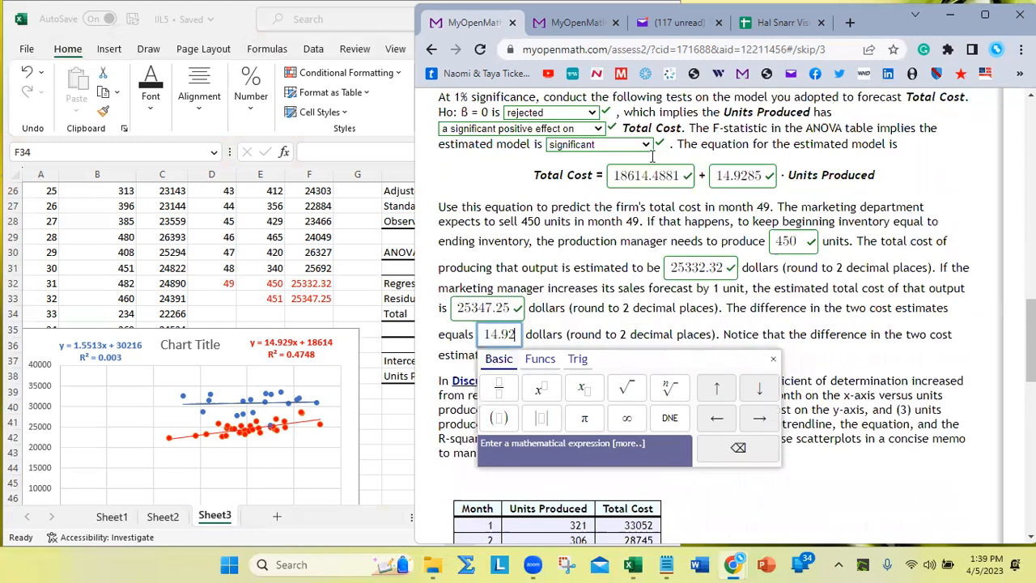
{"action": "left_click", "coordinate": [613, 210]}
{"action": "left_click_drag", "start_coordinate": [612, 210], "coordinate": [547, 213]}
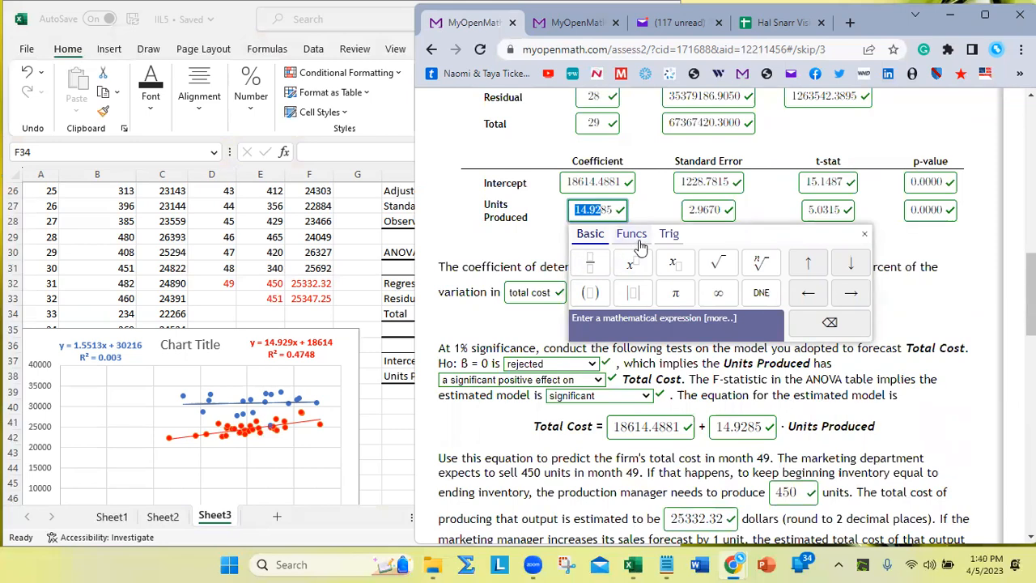
{"action": "scroll", "coordinate": [648, 240], "scroll_direction": "down", "scroll_amount": 5}
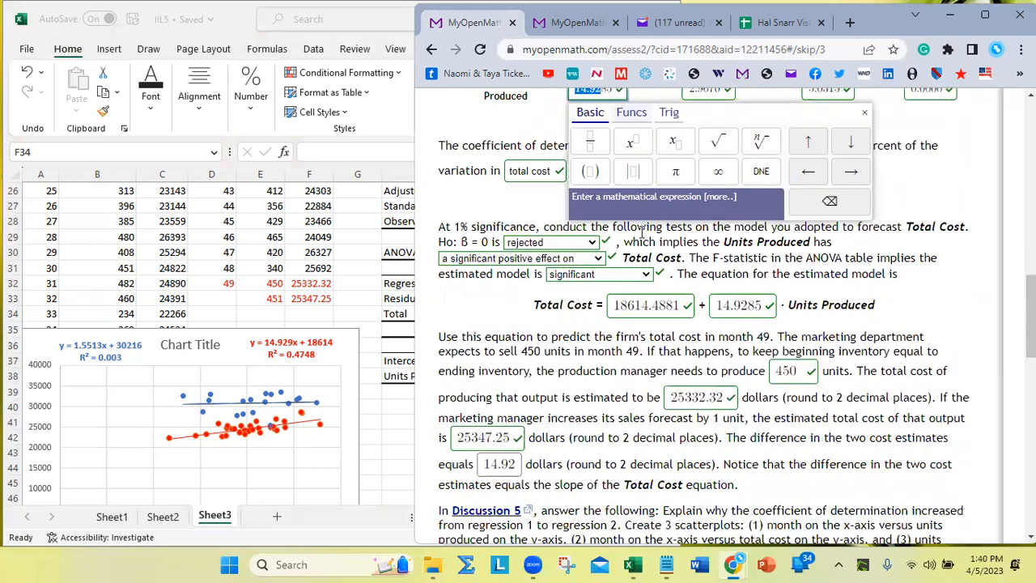
{"action": "scroll", "coordinate": [548, 232], "scroll_direction": "up", "scroll_amount": 1}
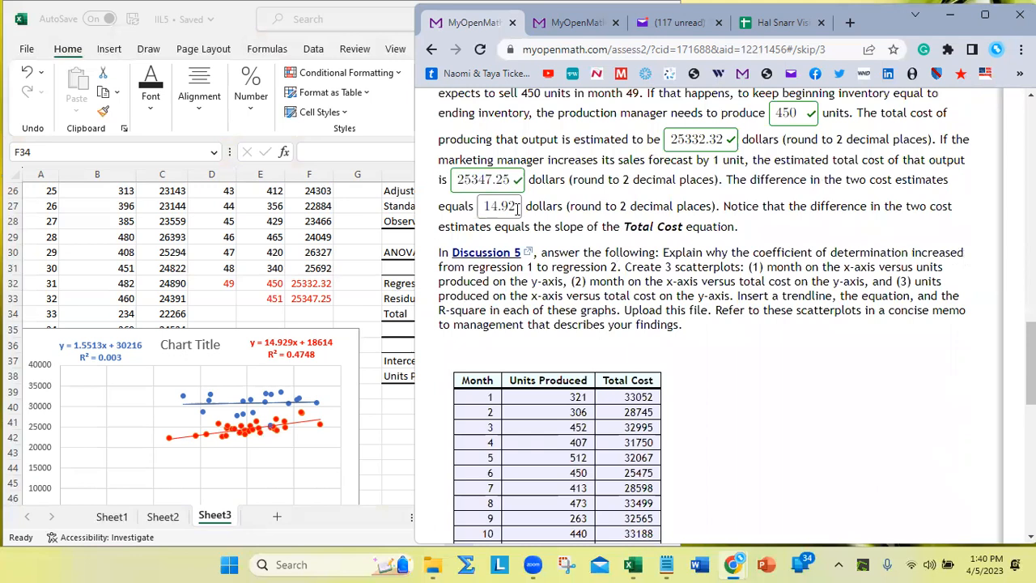
{"action": "left_click", "coordinate": [516, 207]}
{"action": "key", "text": "BackSpace"}
{"action": "type", "text": "3"}
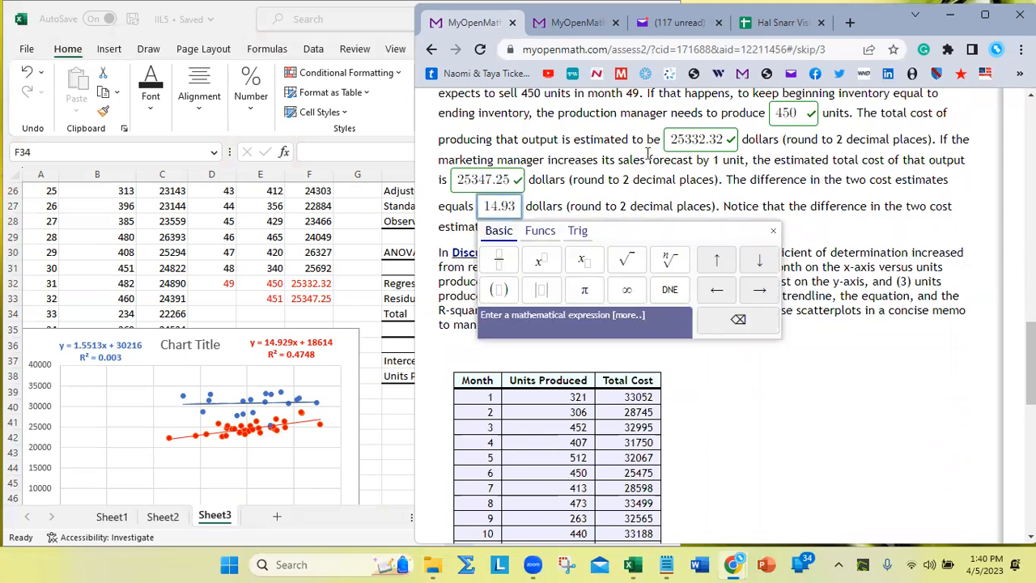
Step: Submit Question 3 and check the marking of the cost-difference answer
{"action": "scroll", "coordinate": [558, 268], "scroll_direction": "down", "scroll_amount": 6}
{"action": "scroll", "coordinate": [548, 308], "scroll_direction": "down", "scroll_amount": 2}
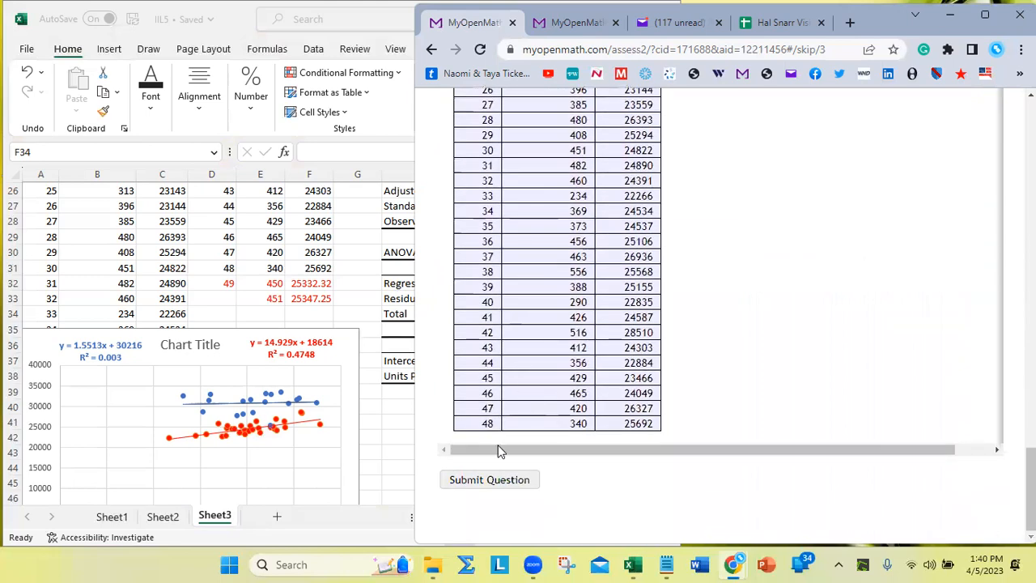
{"action": "left_click", "coordinate": [489, 479]}
{"action": "scroll", "coordinate": [555, 428], "scroll_direction": "down", "scroll_amount": 8}
{"action": "scroll", "coordinate": [560, 434], "scroll_direction": "down", "scroll_amount": 3}
{"action": "scroll", "coordinate": [559, 410], "scroll_direction": "up", "scroll_amount": 3}
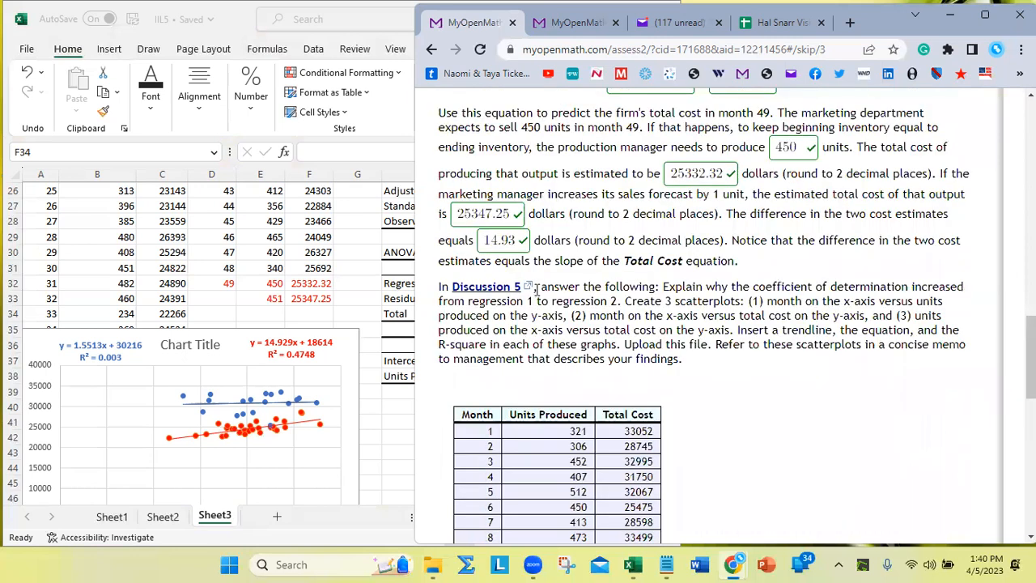
Step: Switch to Excel and select the two cost predictions in F32:F33 to compare them
{"action": "left_click", "coordinate": [519, 241]}
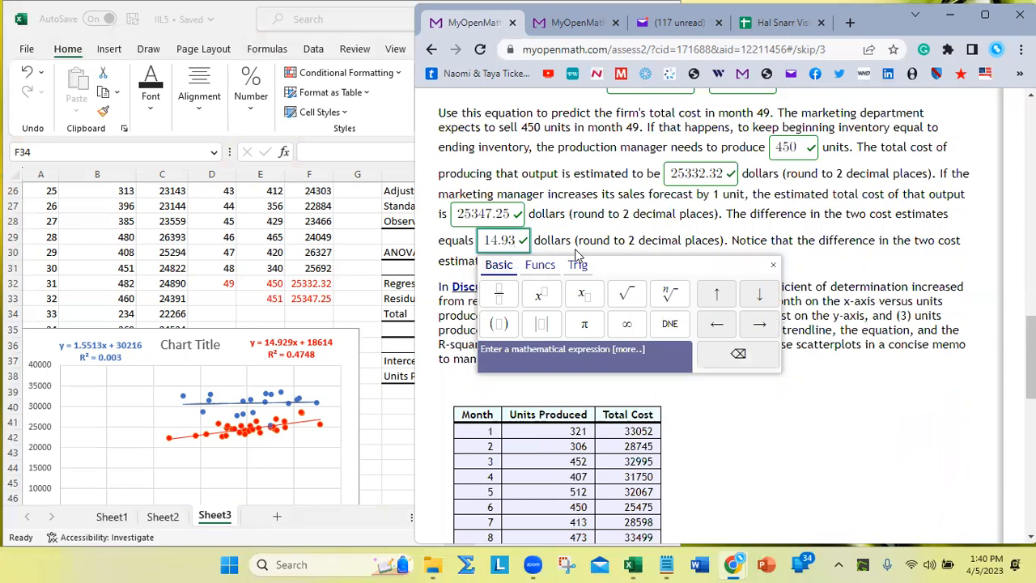
{"action": "left_click", "coordinate": [316, 304]}
{"action": "left_click", "coordinate": [322, 288]}
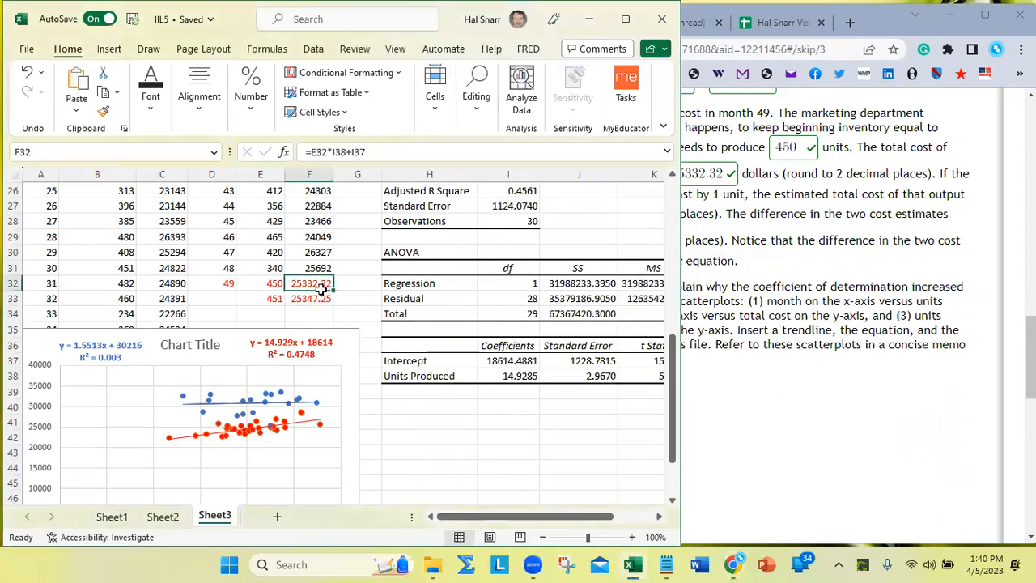
{"action": "left_click_drag", "start_coordinate": [321, 287], "coordinate": [319, 302]}
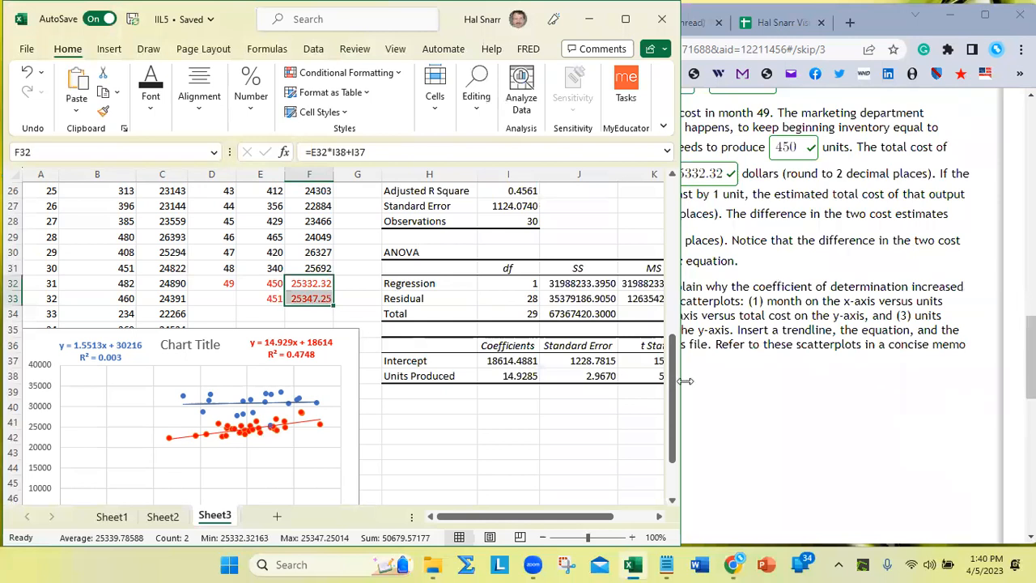